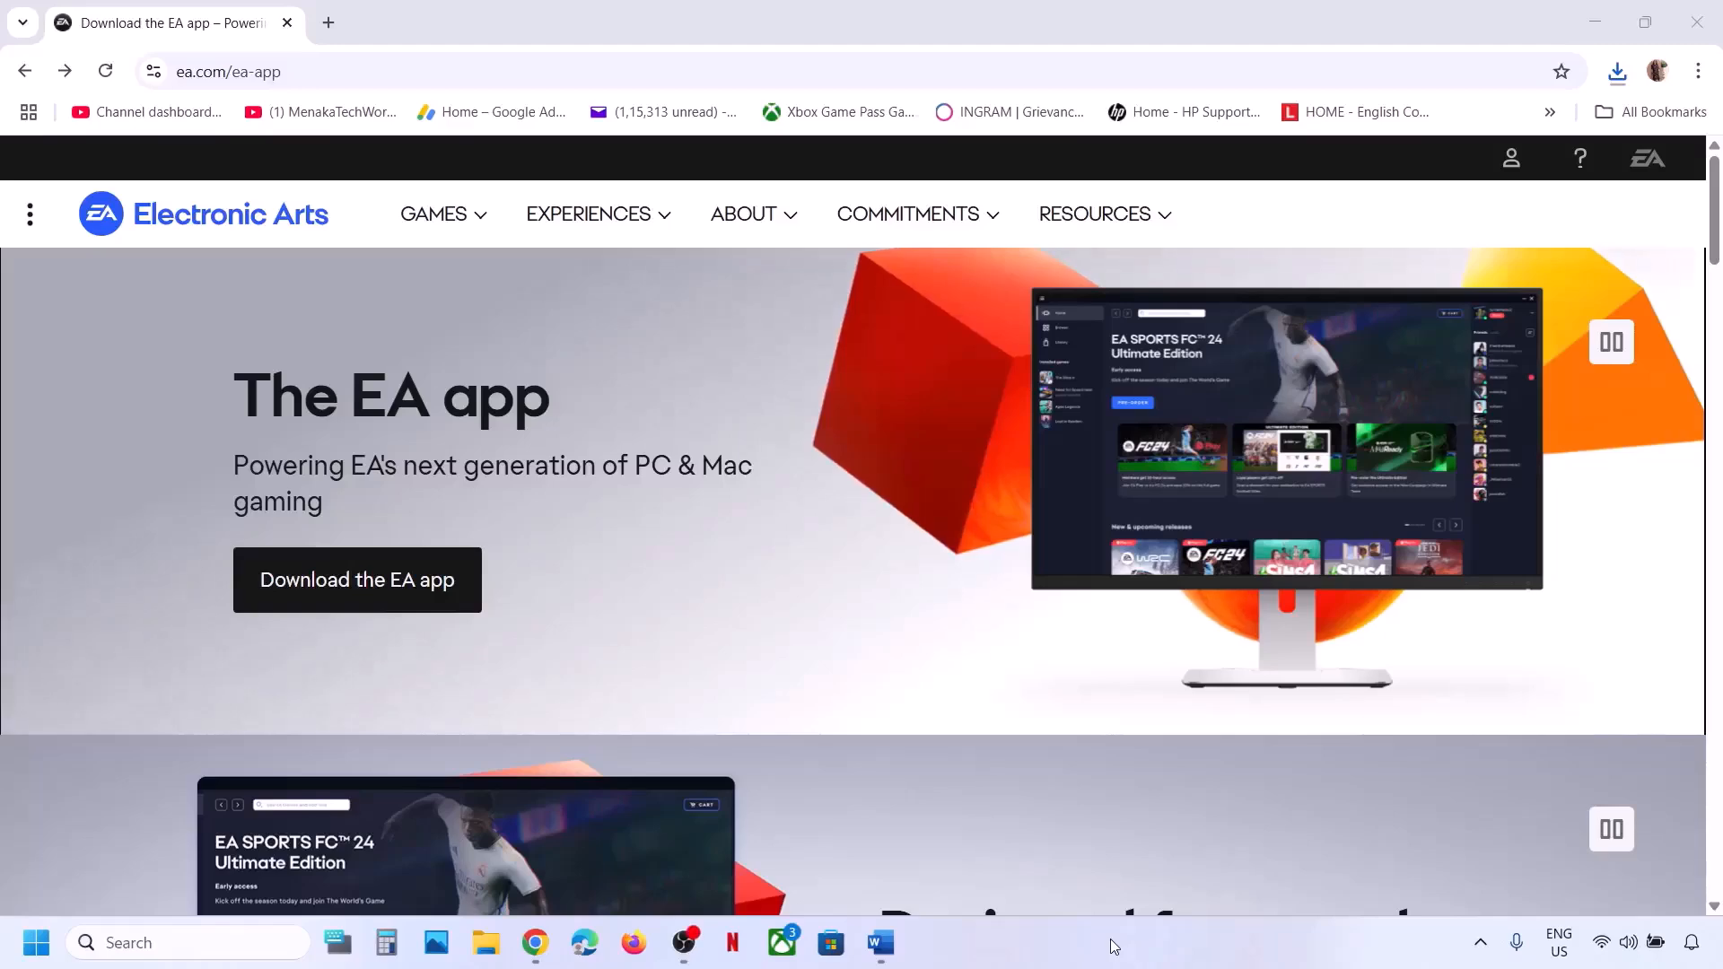
Download the Windows EA app installer, EAappInstaller.exe, from the EA app page on ea.com.
left_click(880, 942)
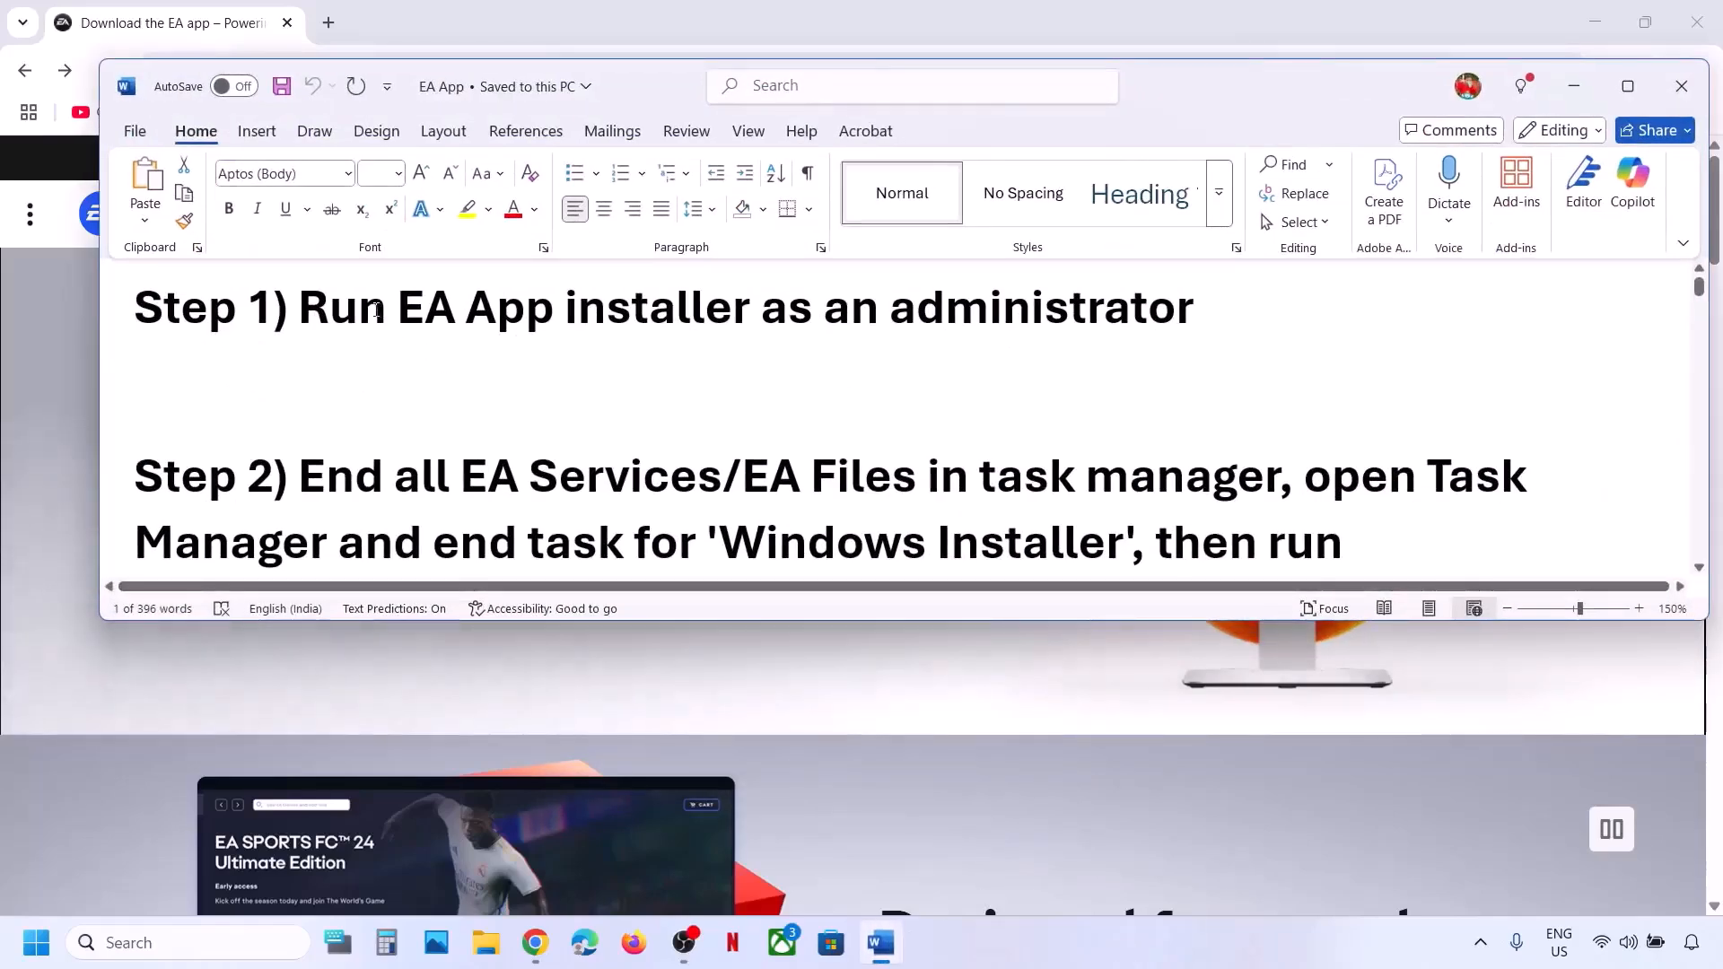
left_click_drag(301, 309, 1195, 313)
left_click(57, 628)
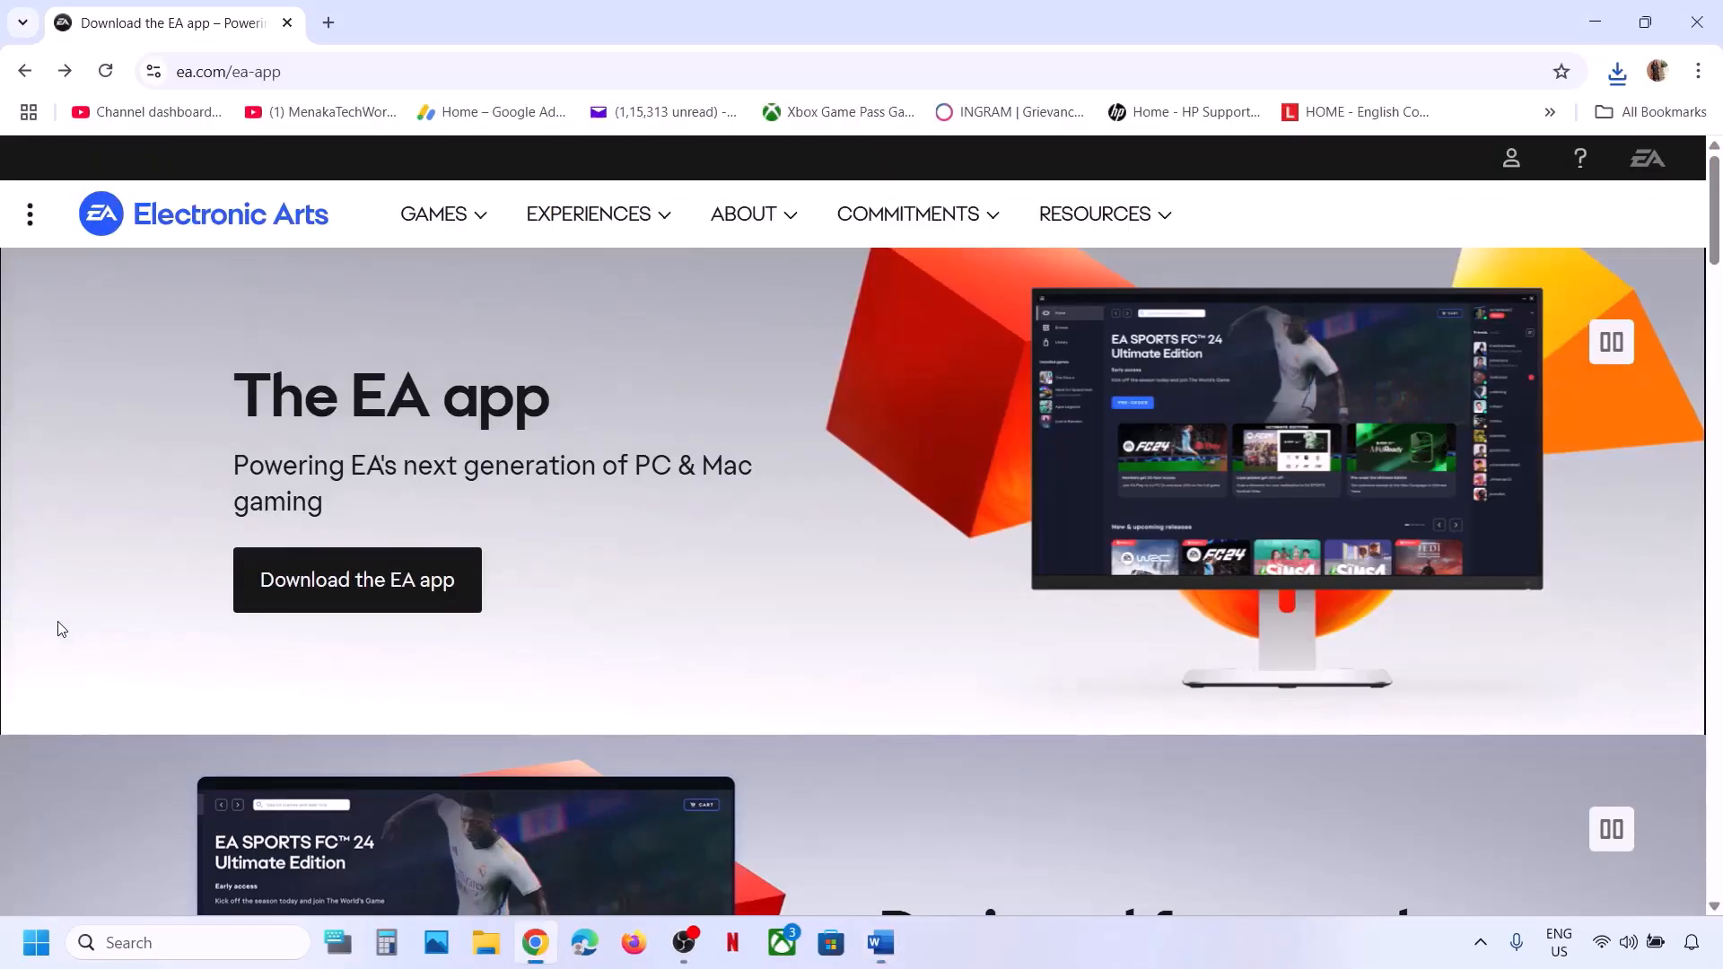
left_click(359, 585)
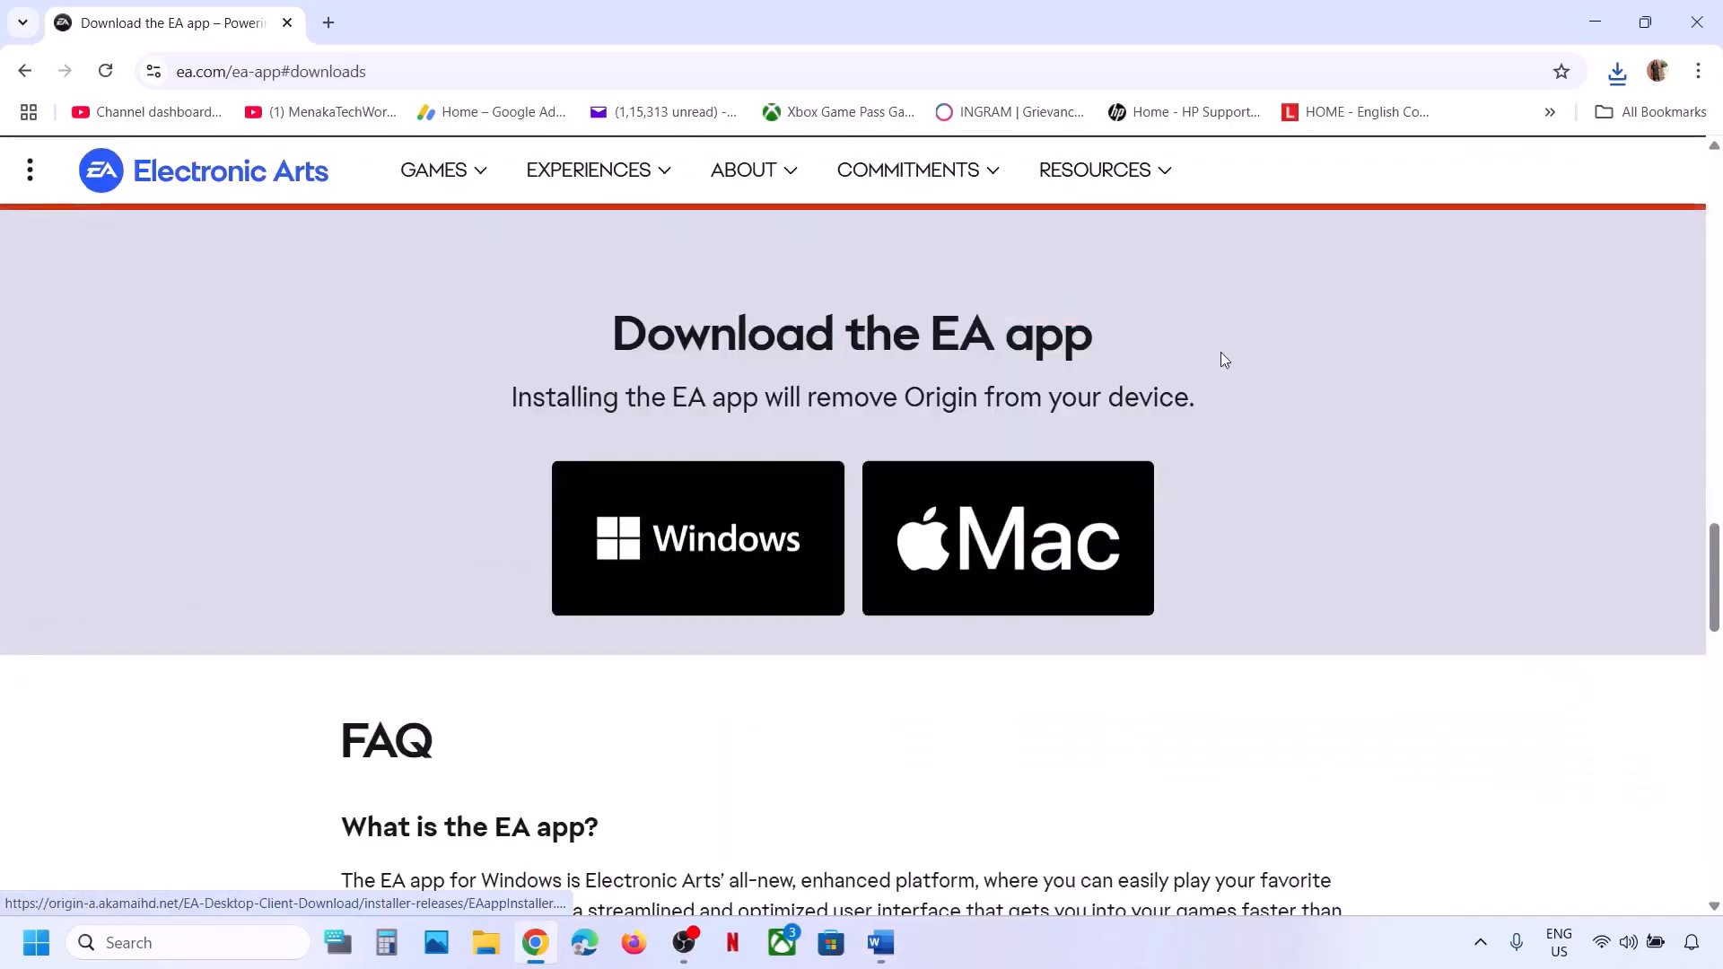
left_click(766, 503)
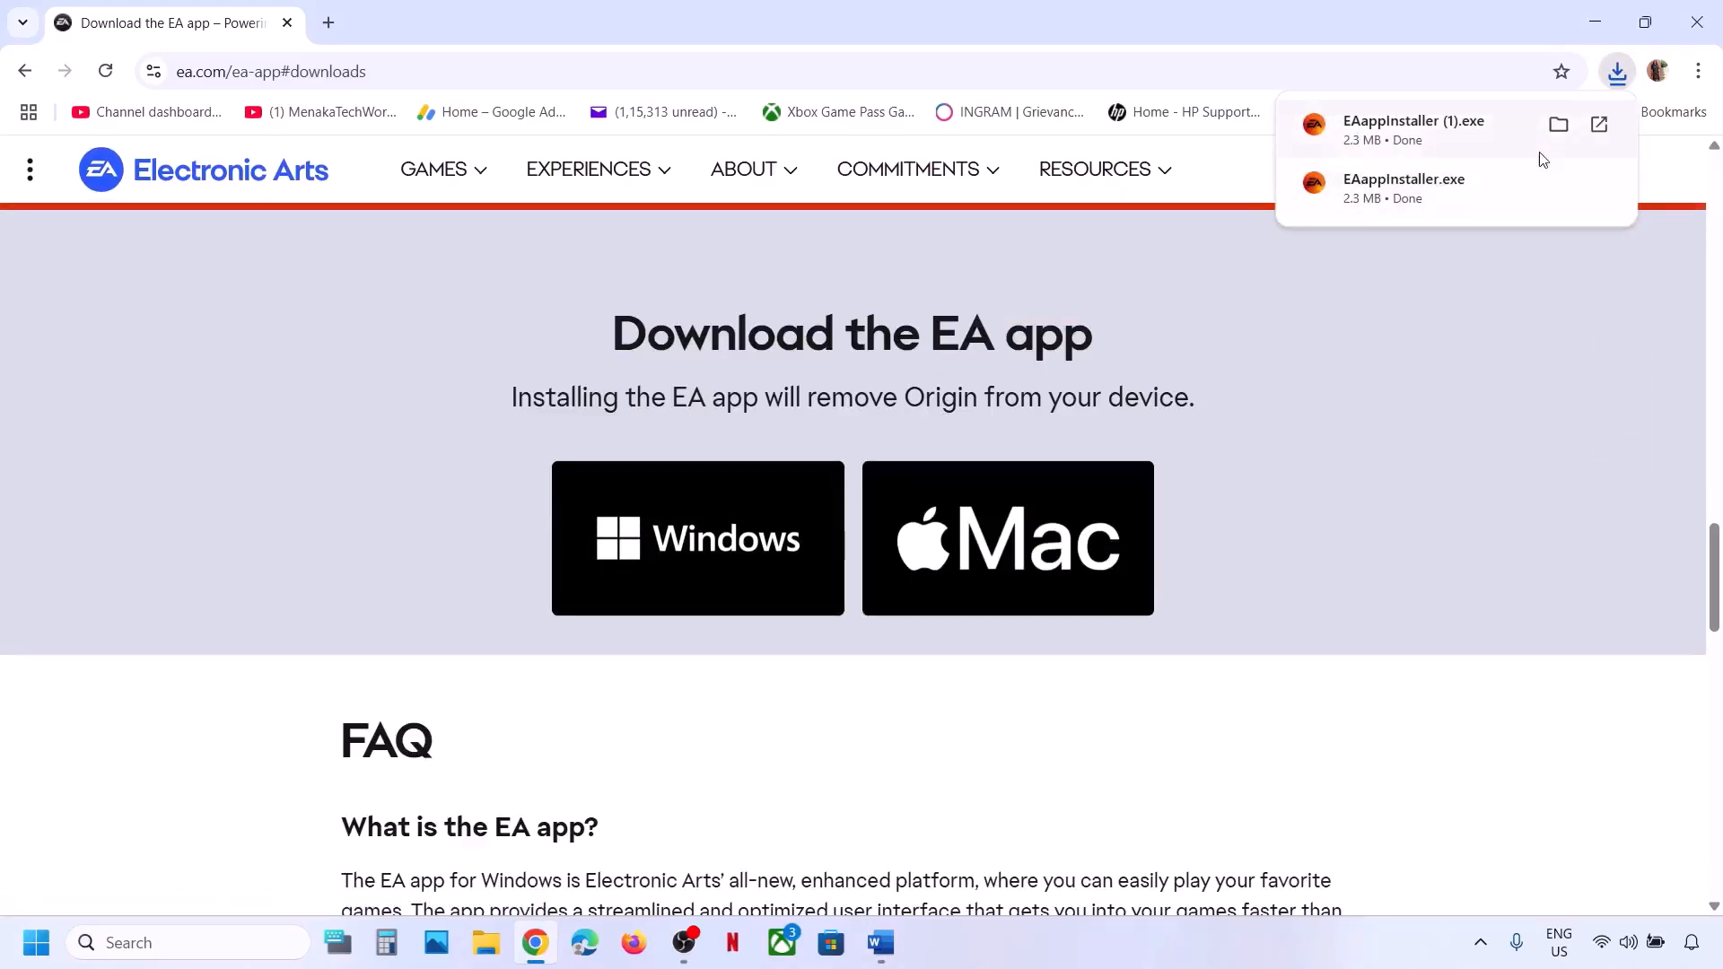
Run EAappInstaller (1) from the Downloads folder as administrator, approving the UAC prompt.
left_click(1561, 125)
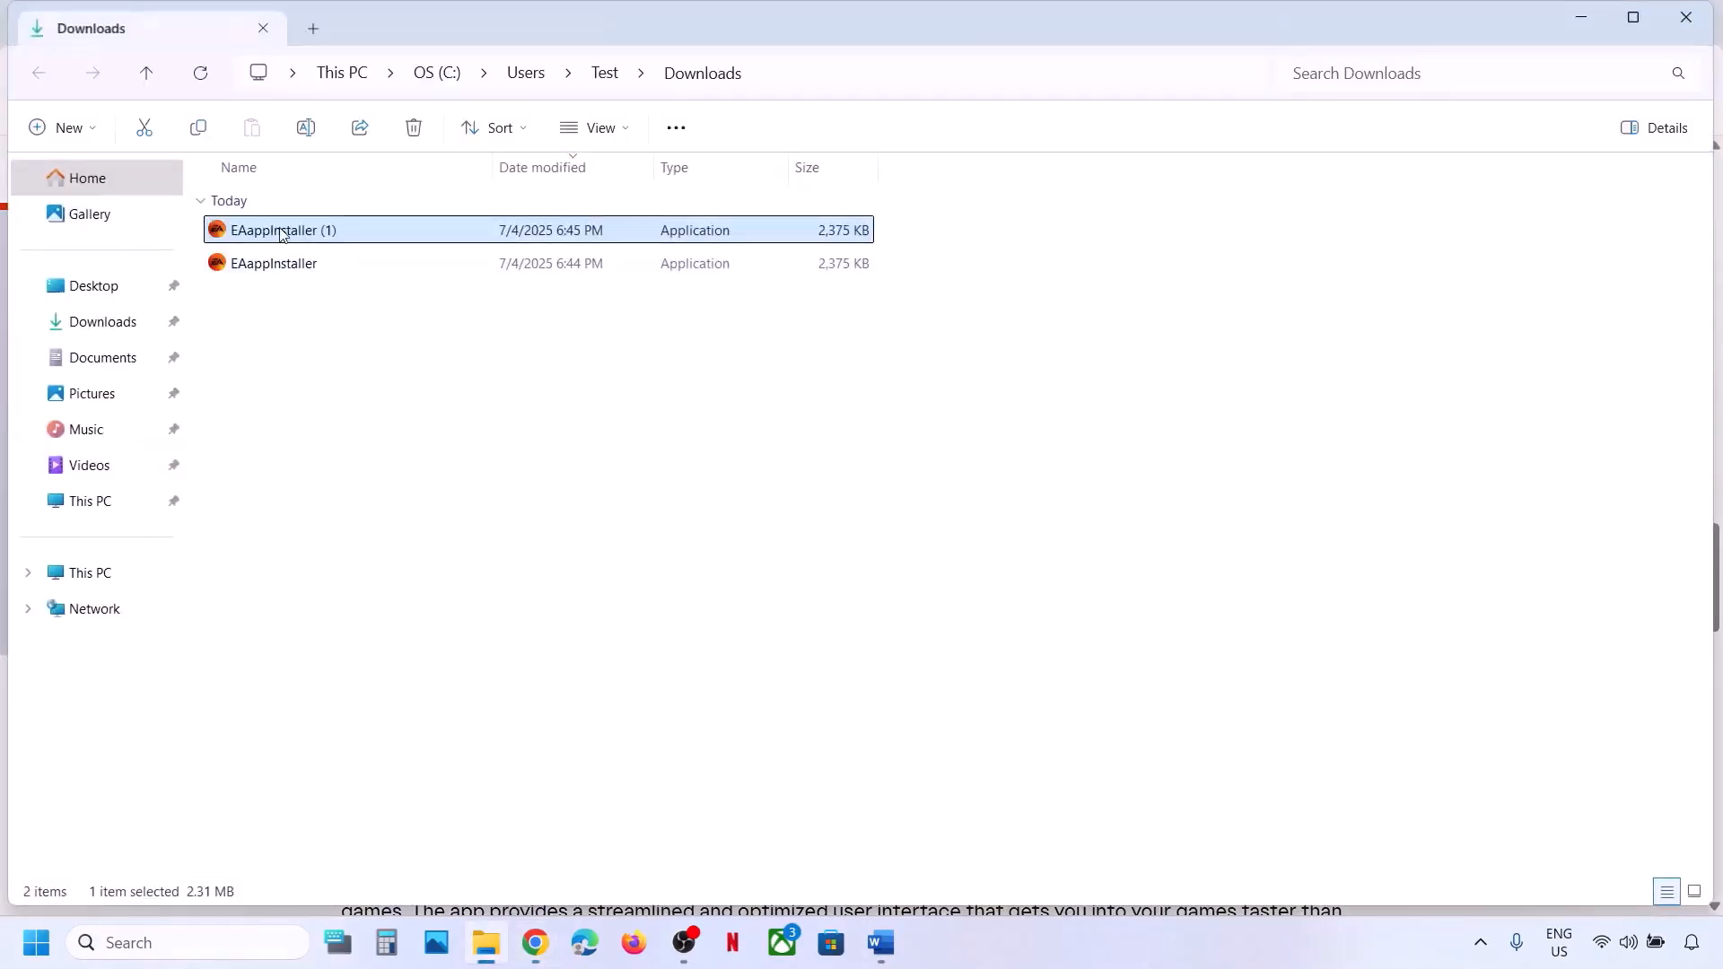
right_click(266, 235)
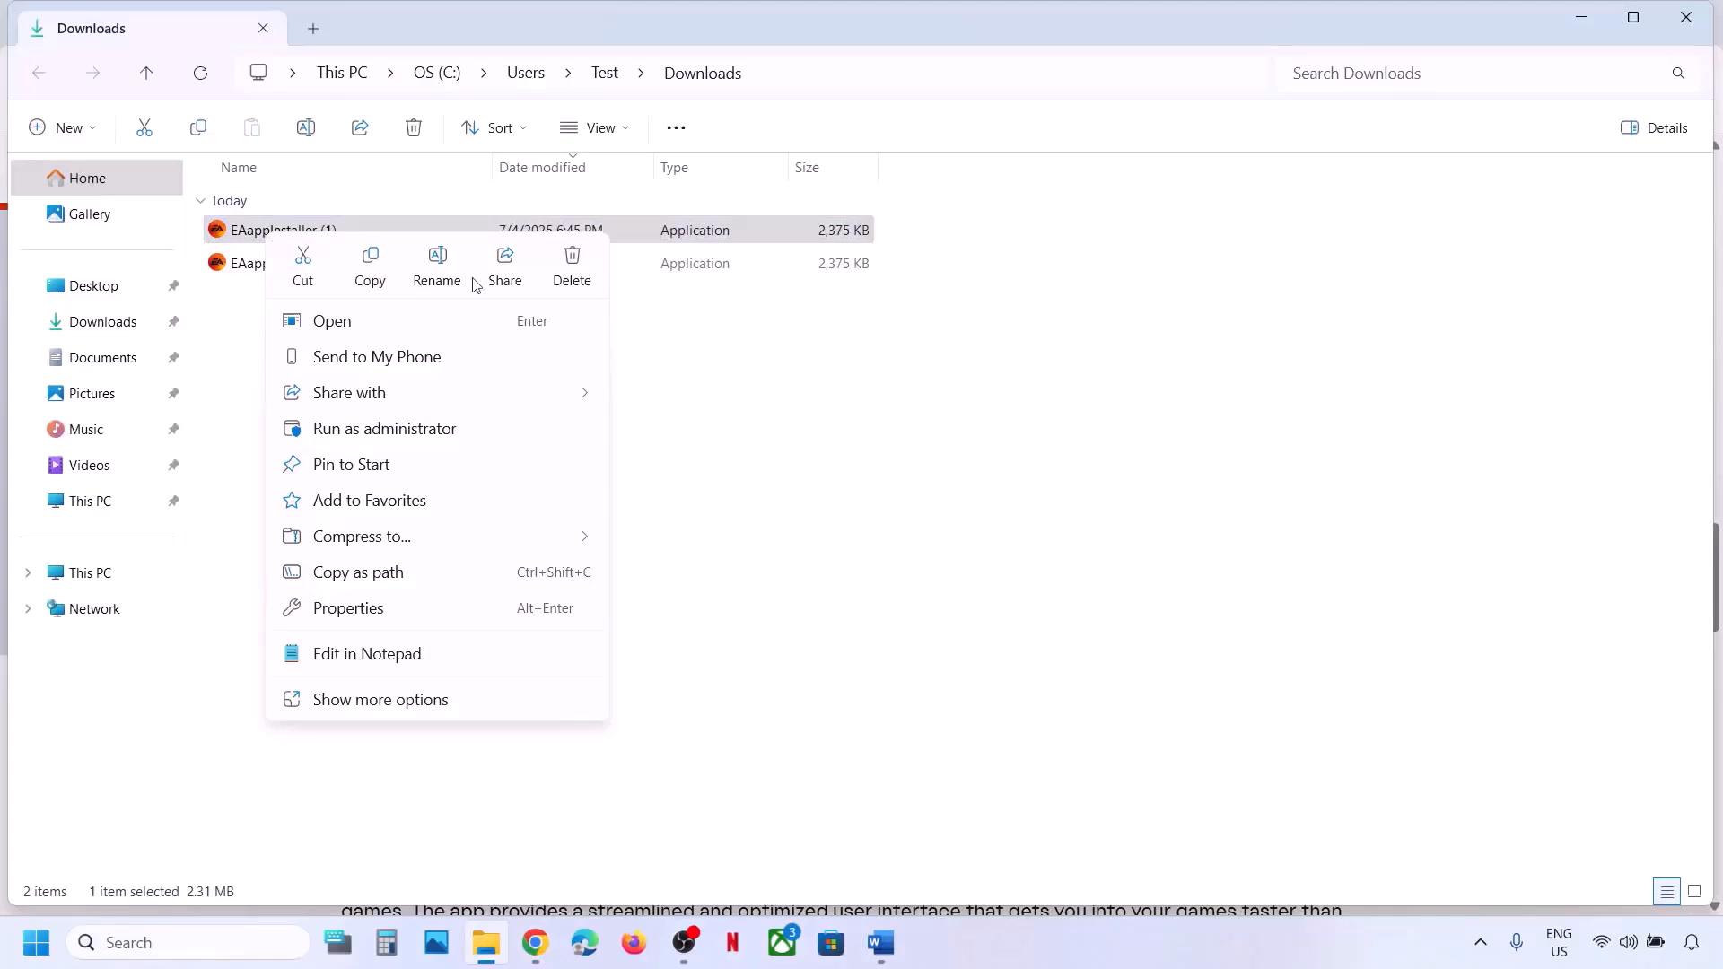
left_click(407, 431)
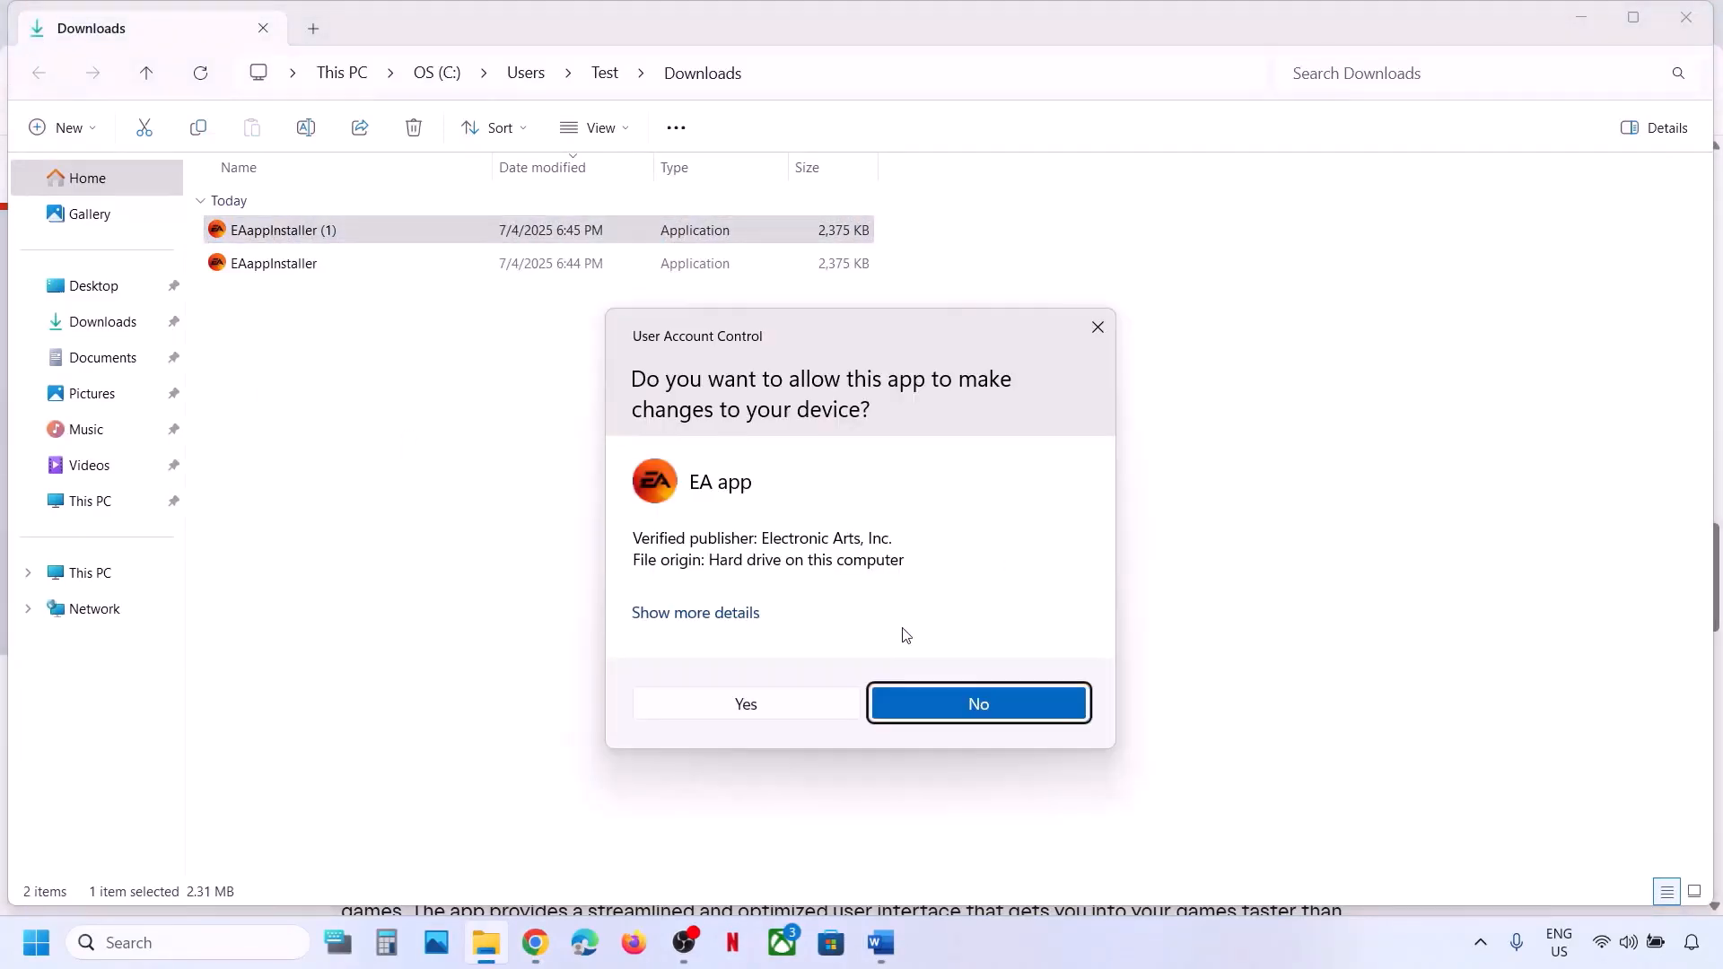
left_click(766, 704)
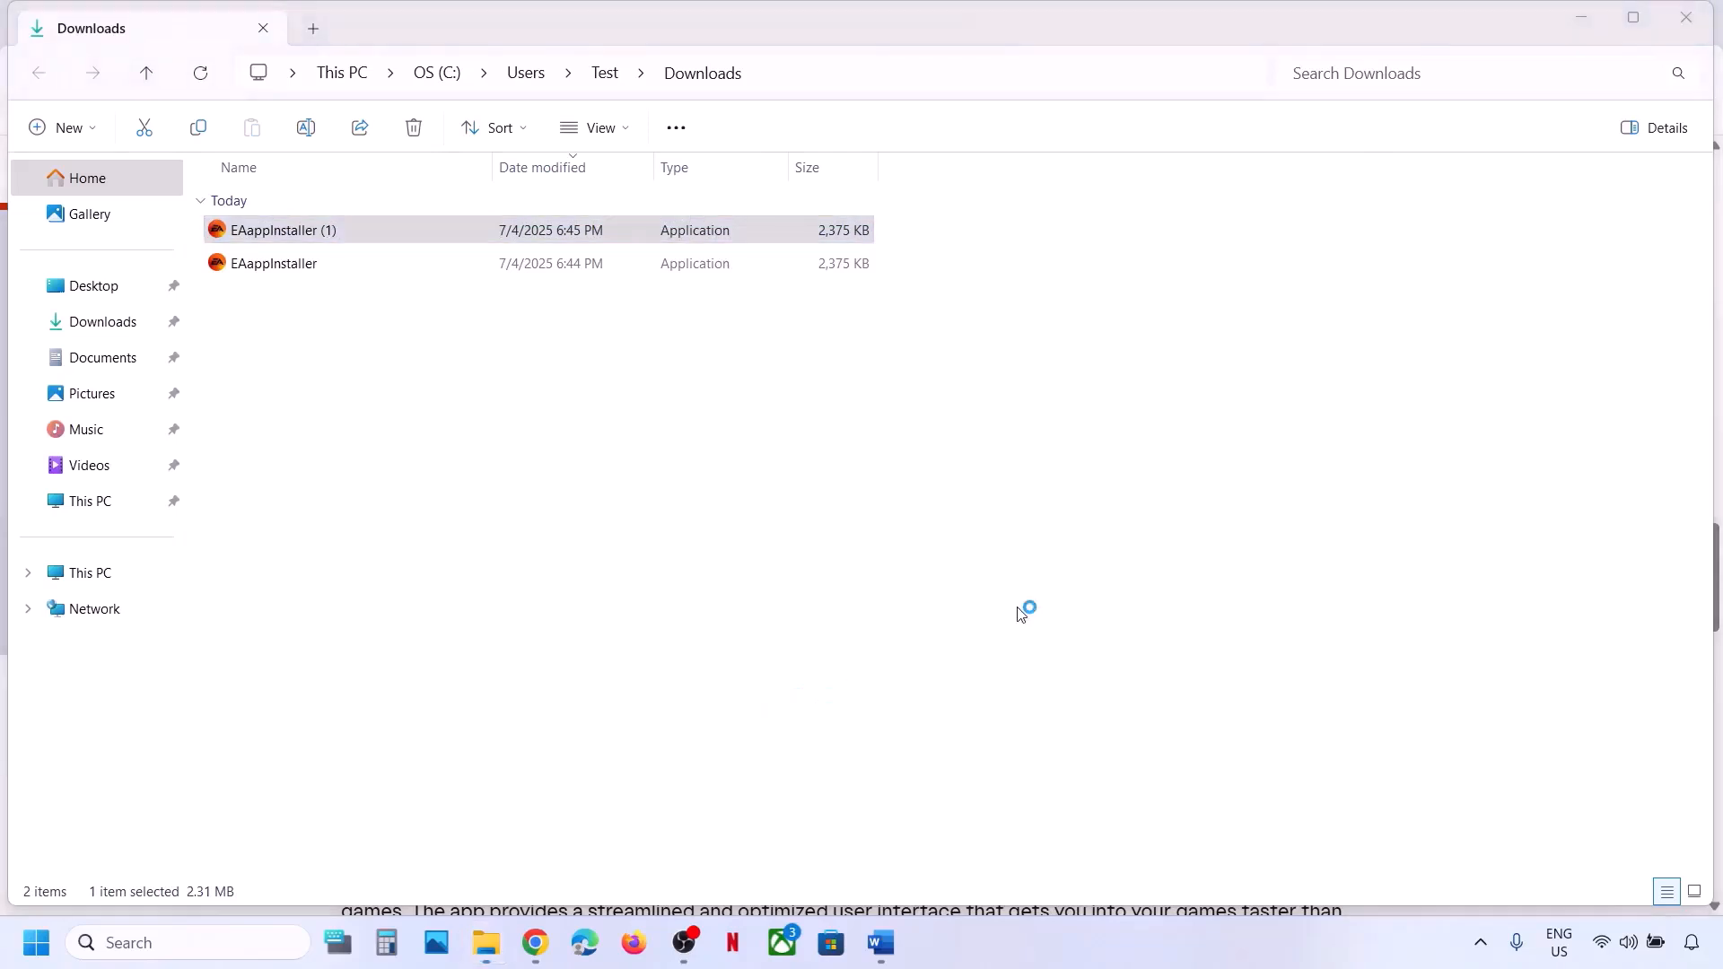
left_click(879, 673)
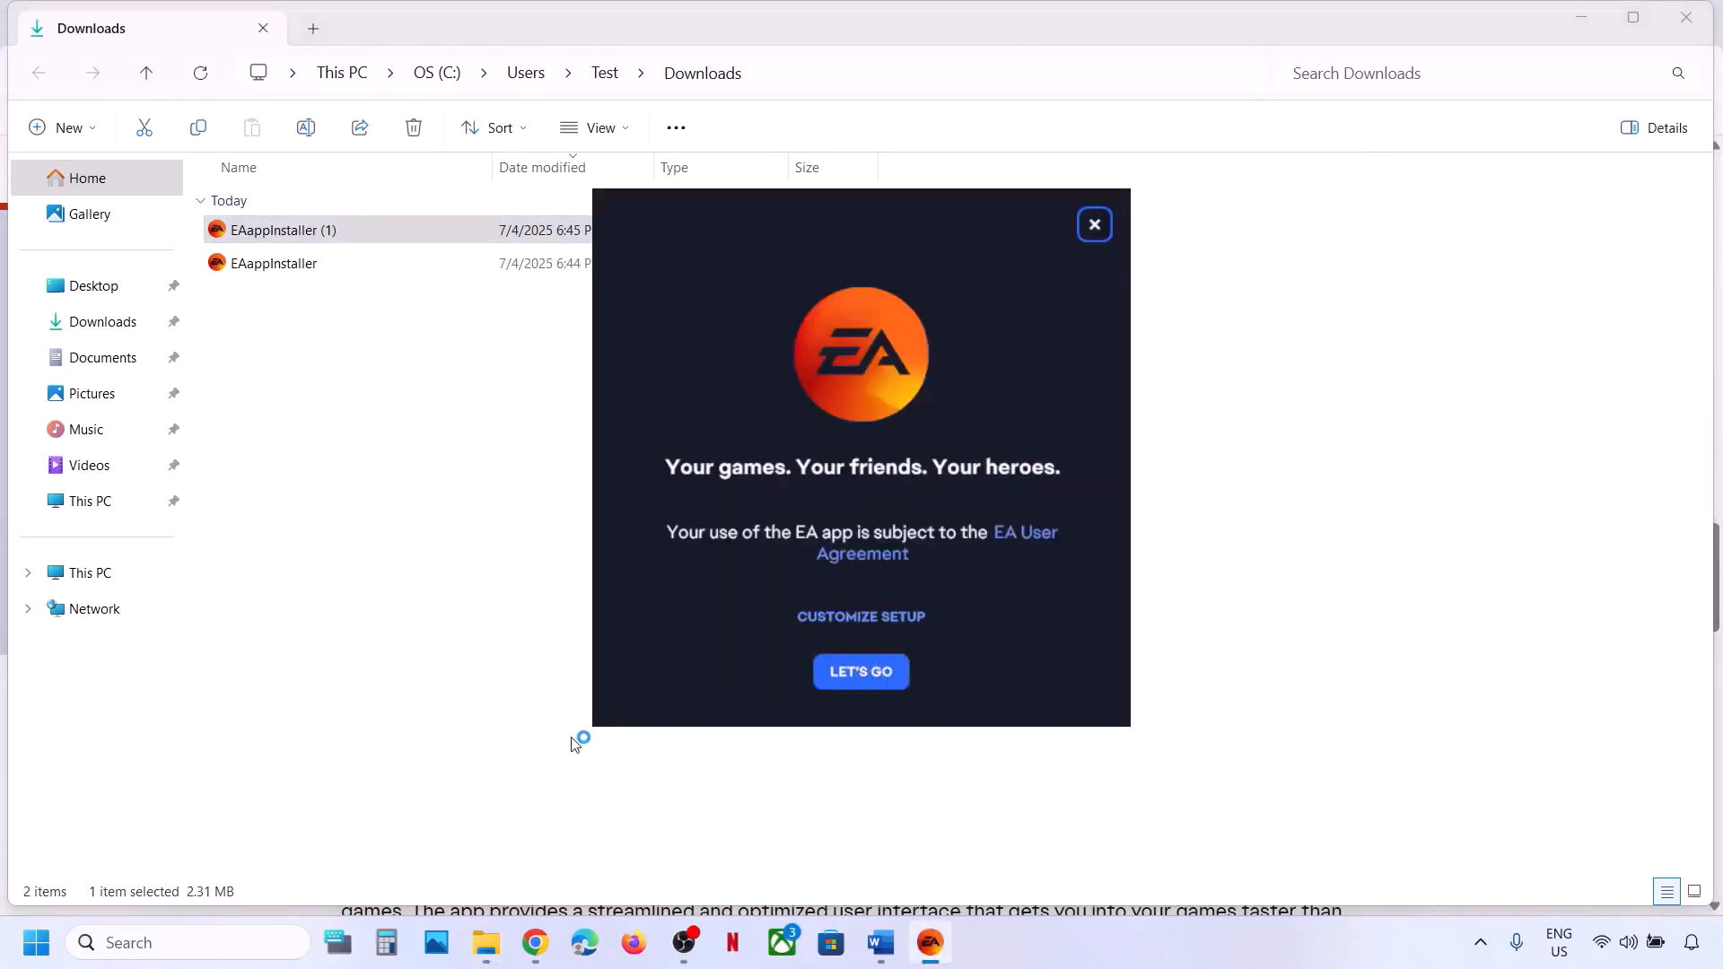
left_click(882, 944)
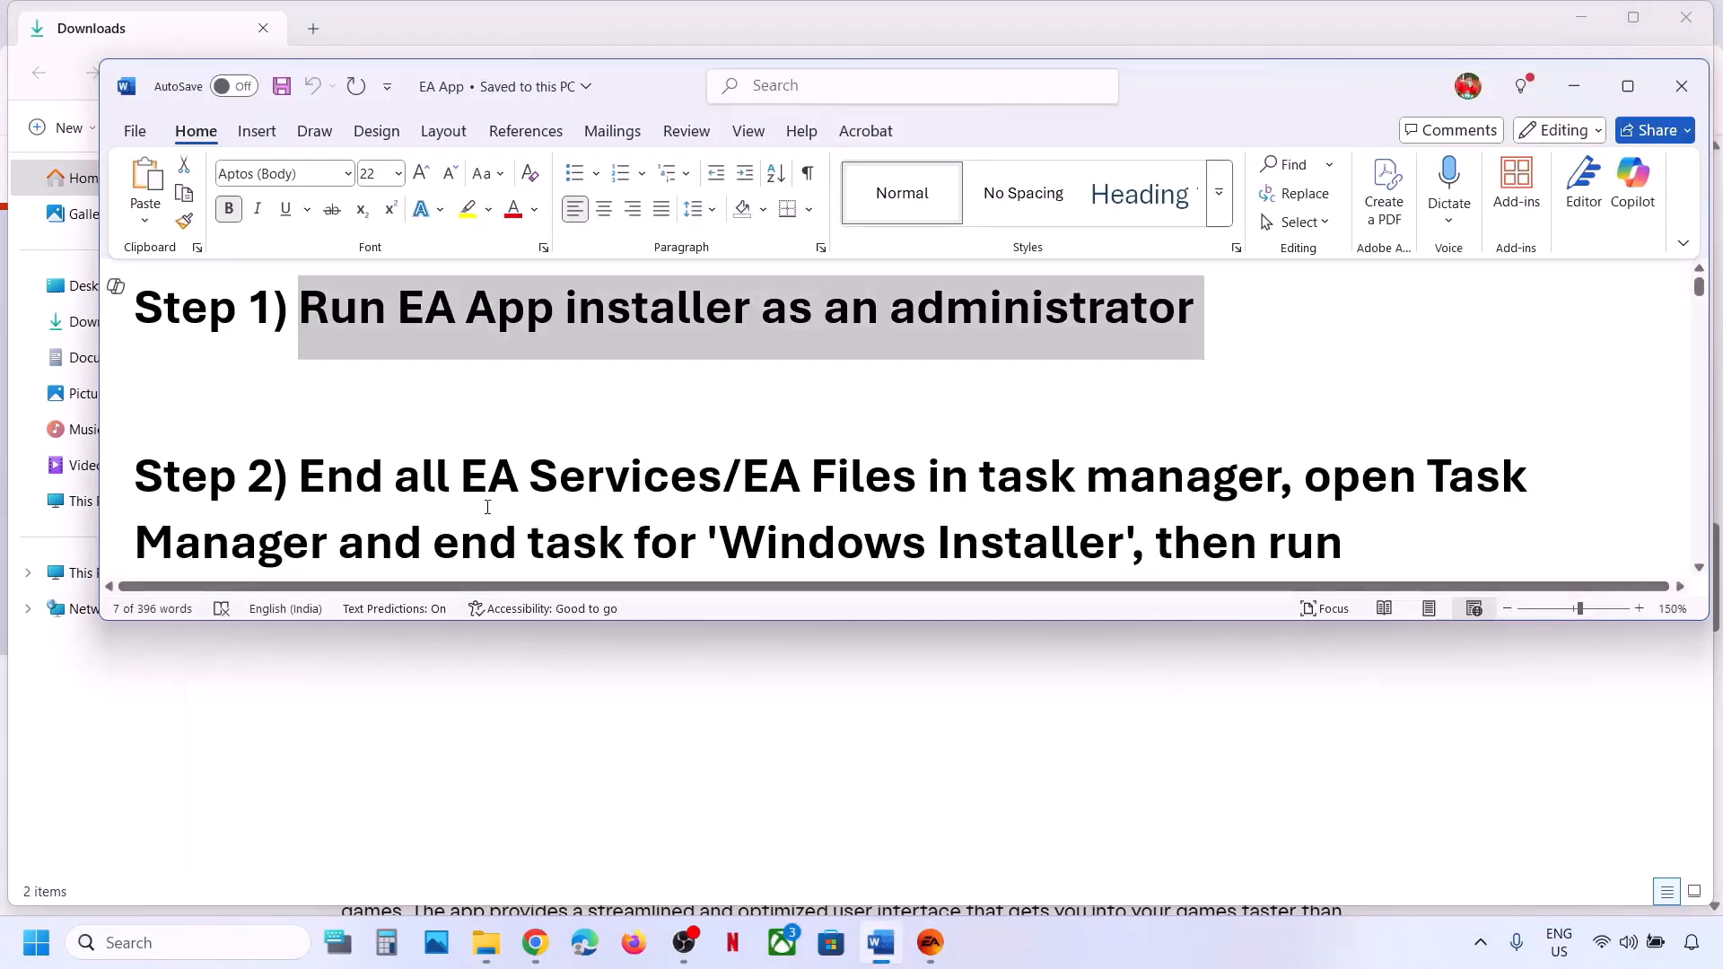
Read Step 2 on ending EA tasks, then bring up the Start button's quick-link menu.
scroll(375, 430, "down", 2)
left_click_drag(321, 418, 1277, 411)
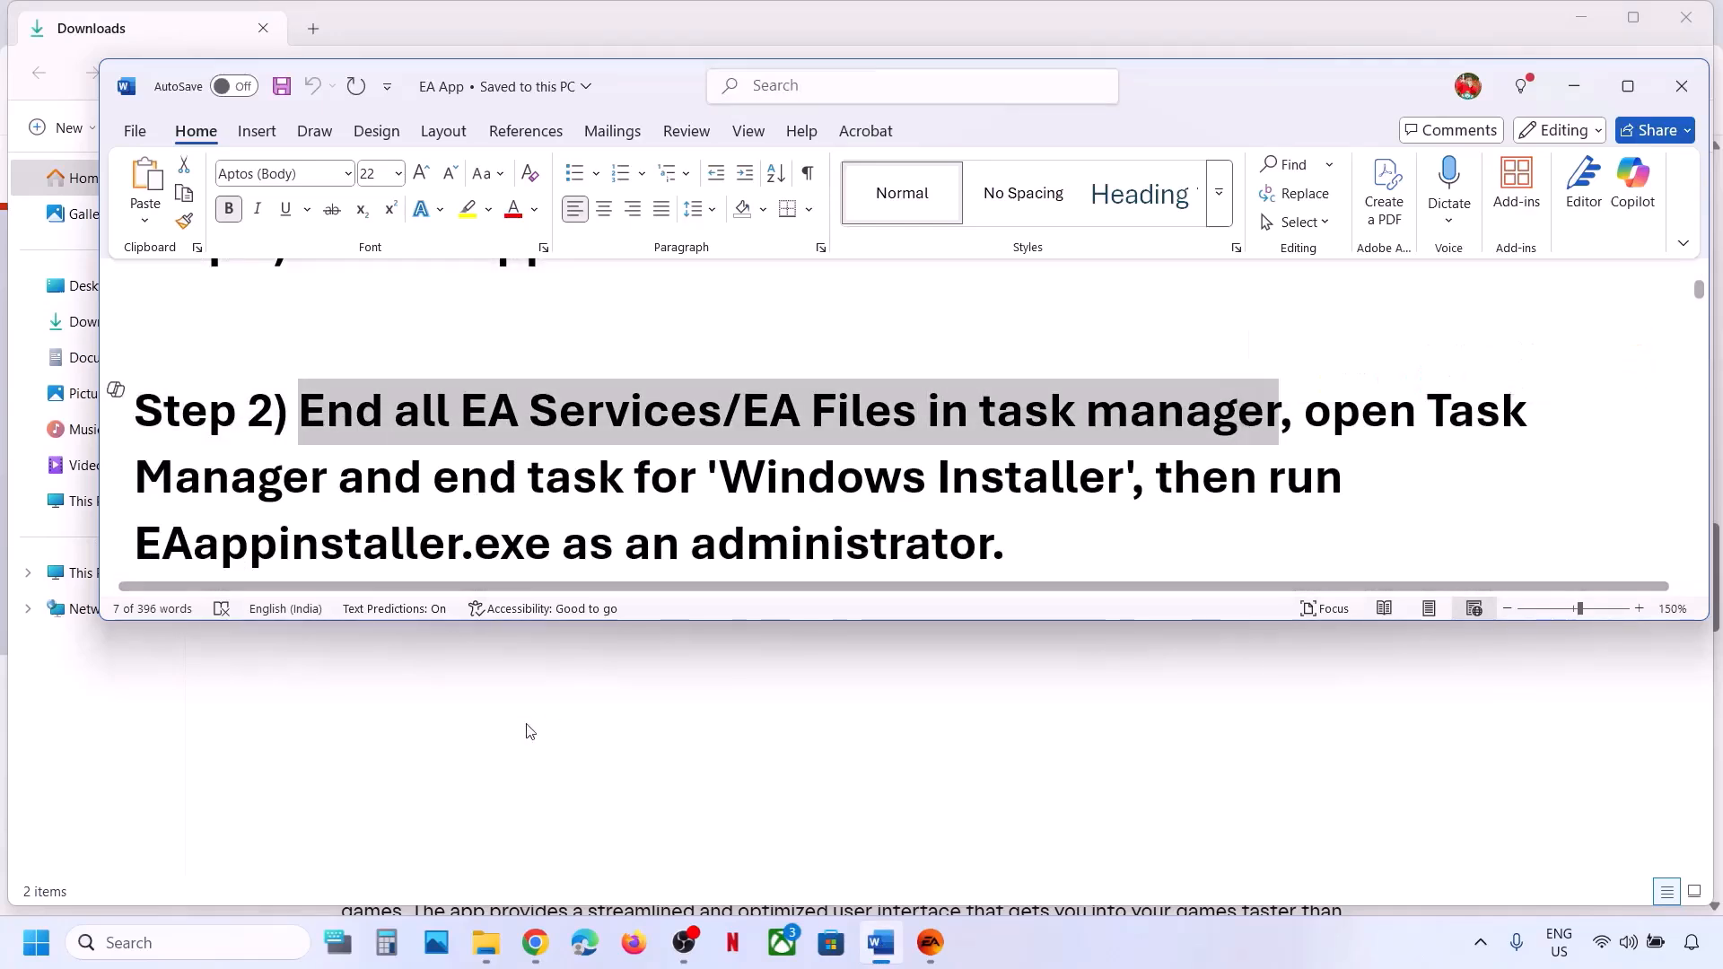
left_click(527, 727)
right_click(36, 940)
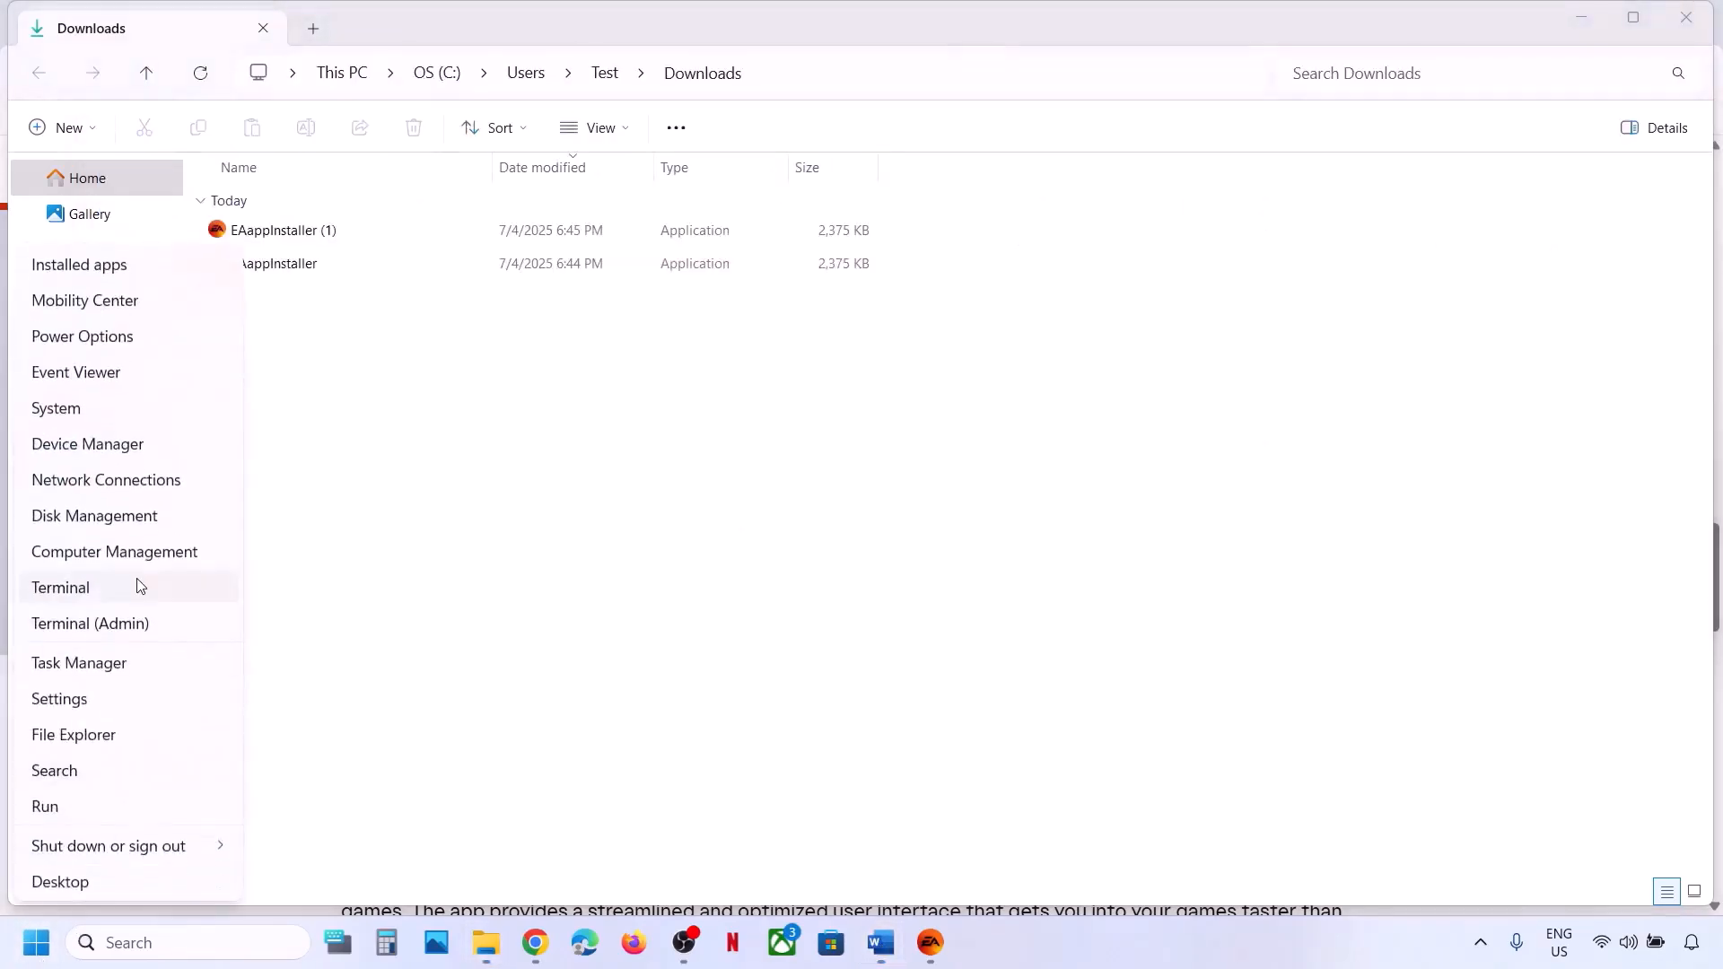
End the EA app process in Task Manager, scan the process list, then close Task Manager.
left_click(83, 674)
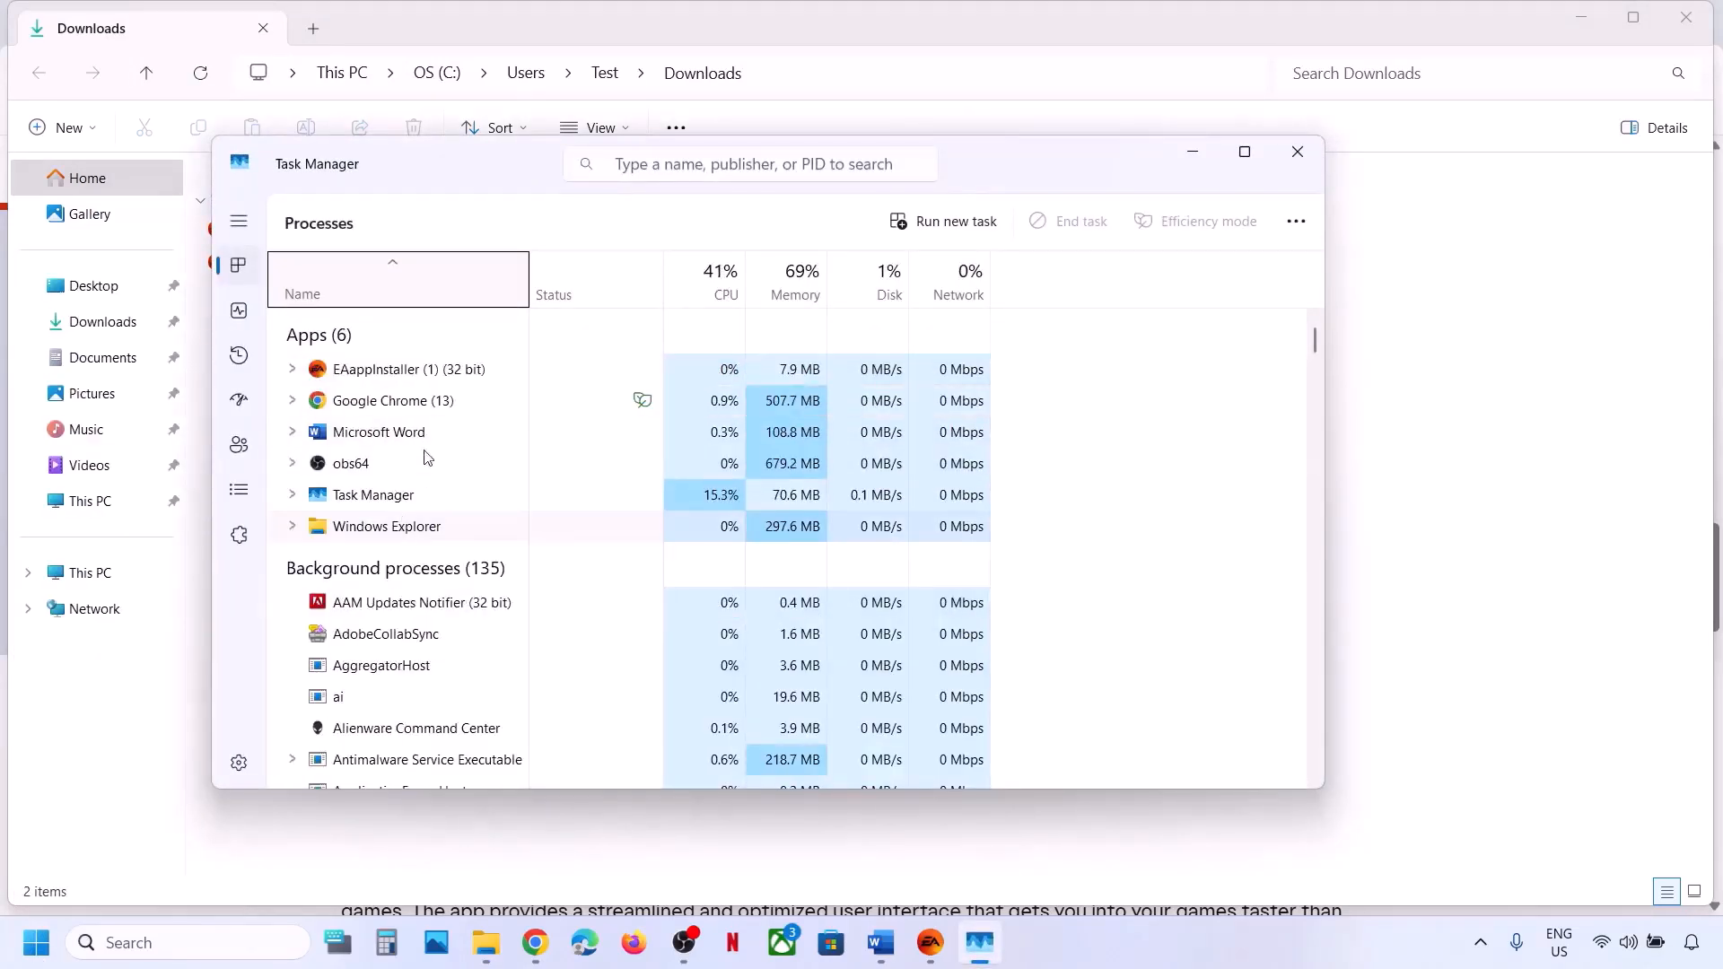
left_click(392, 372)
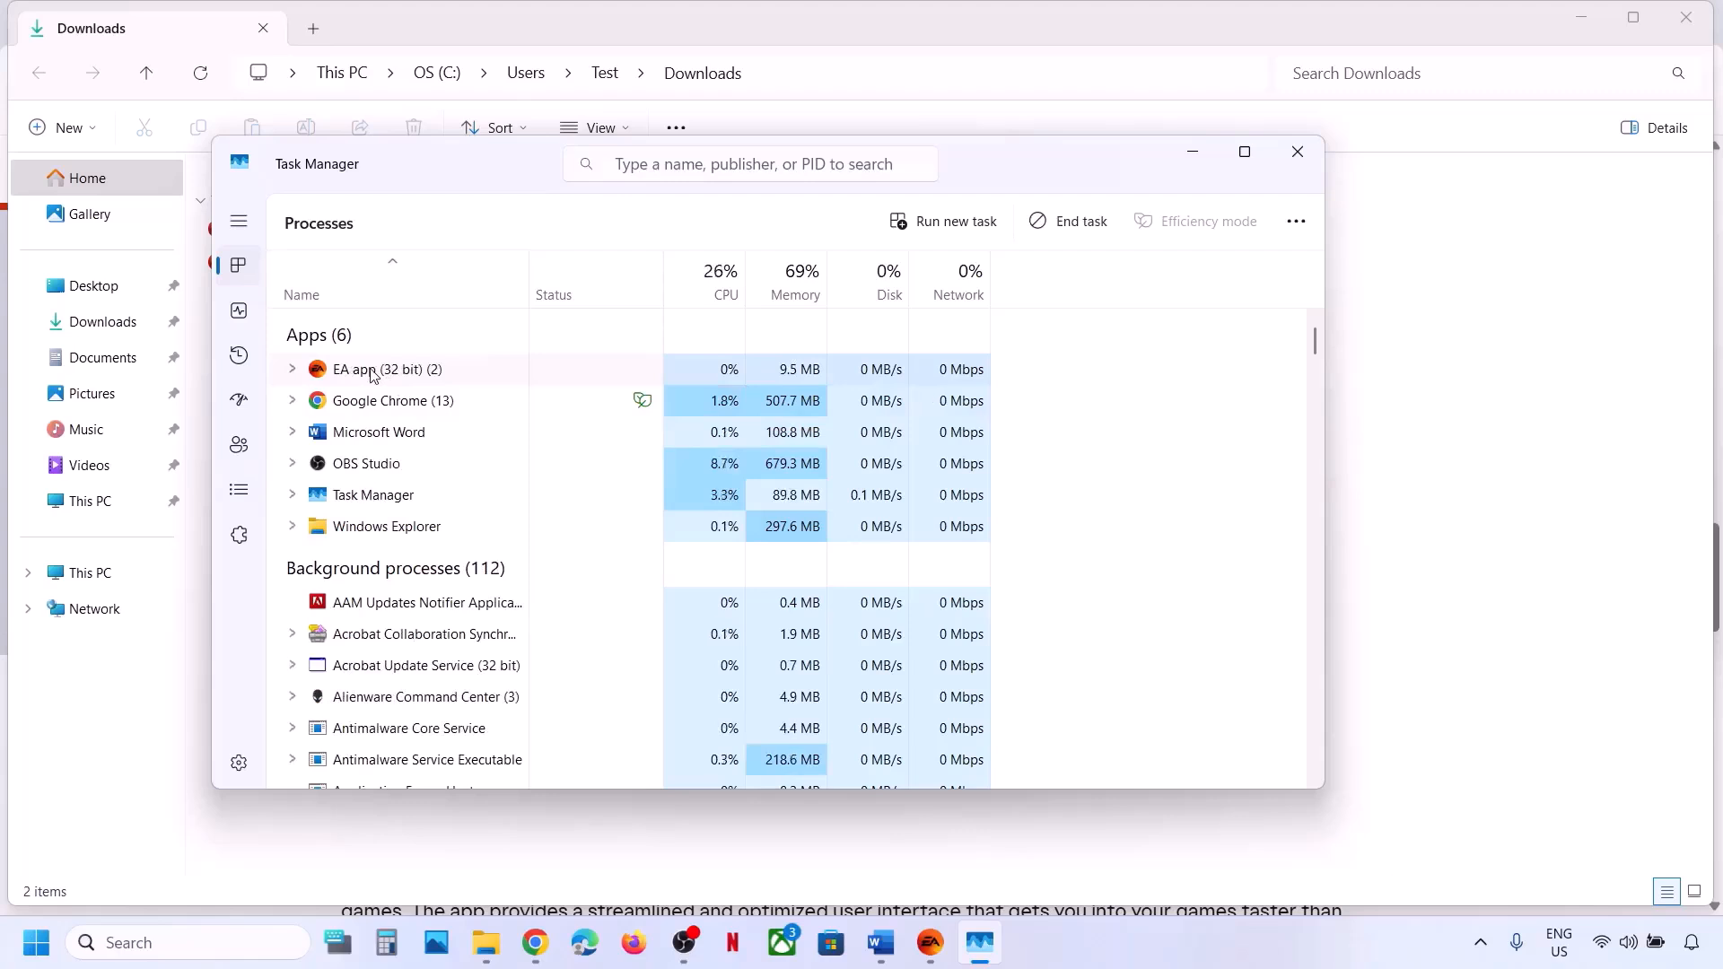
right_click(371, 375)
left_click(436, 437)
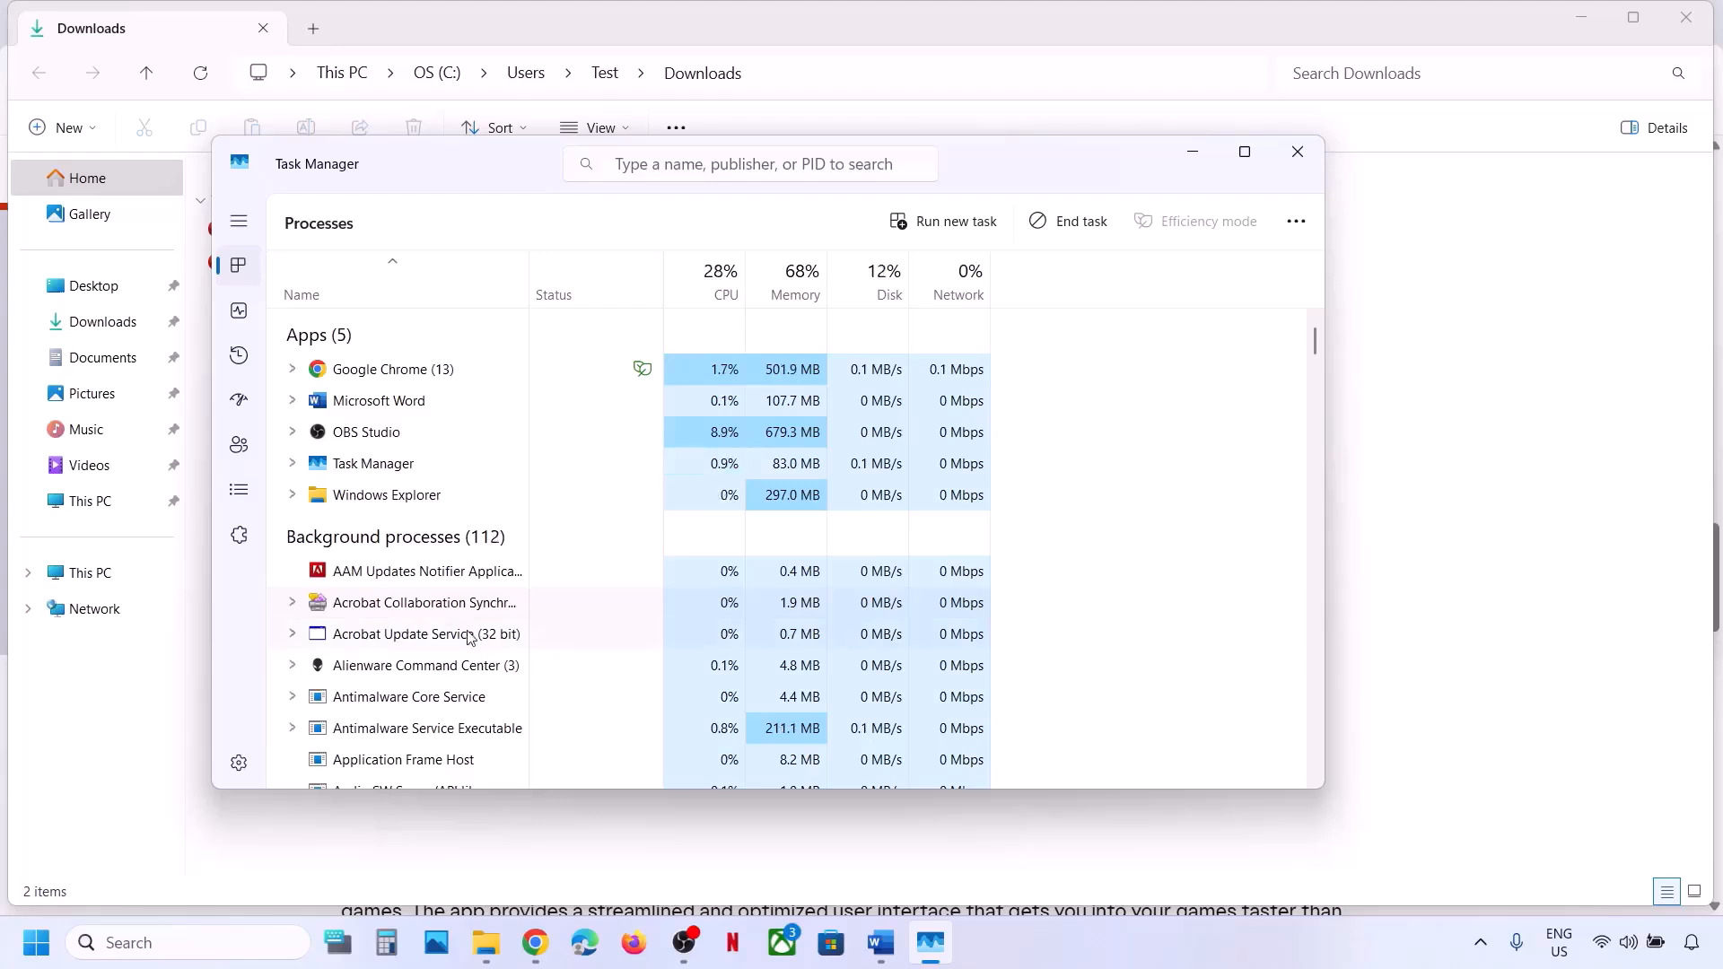
scroll(467, 635, "down", 7)
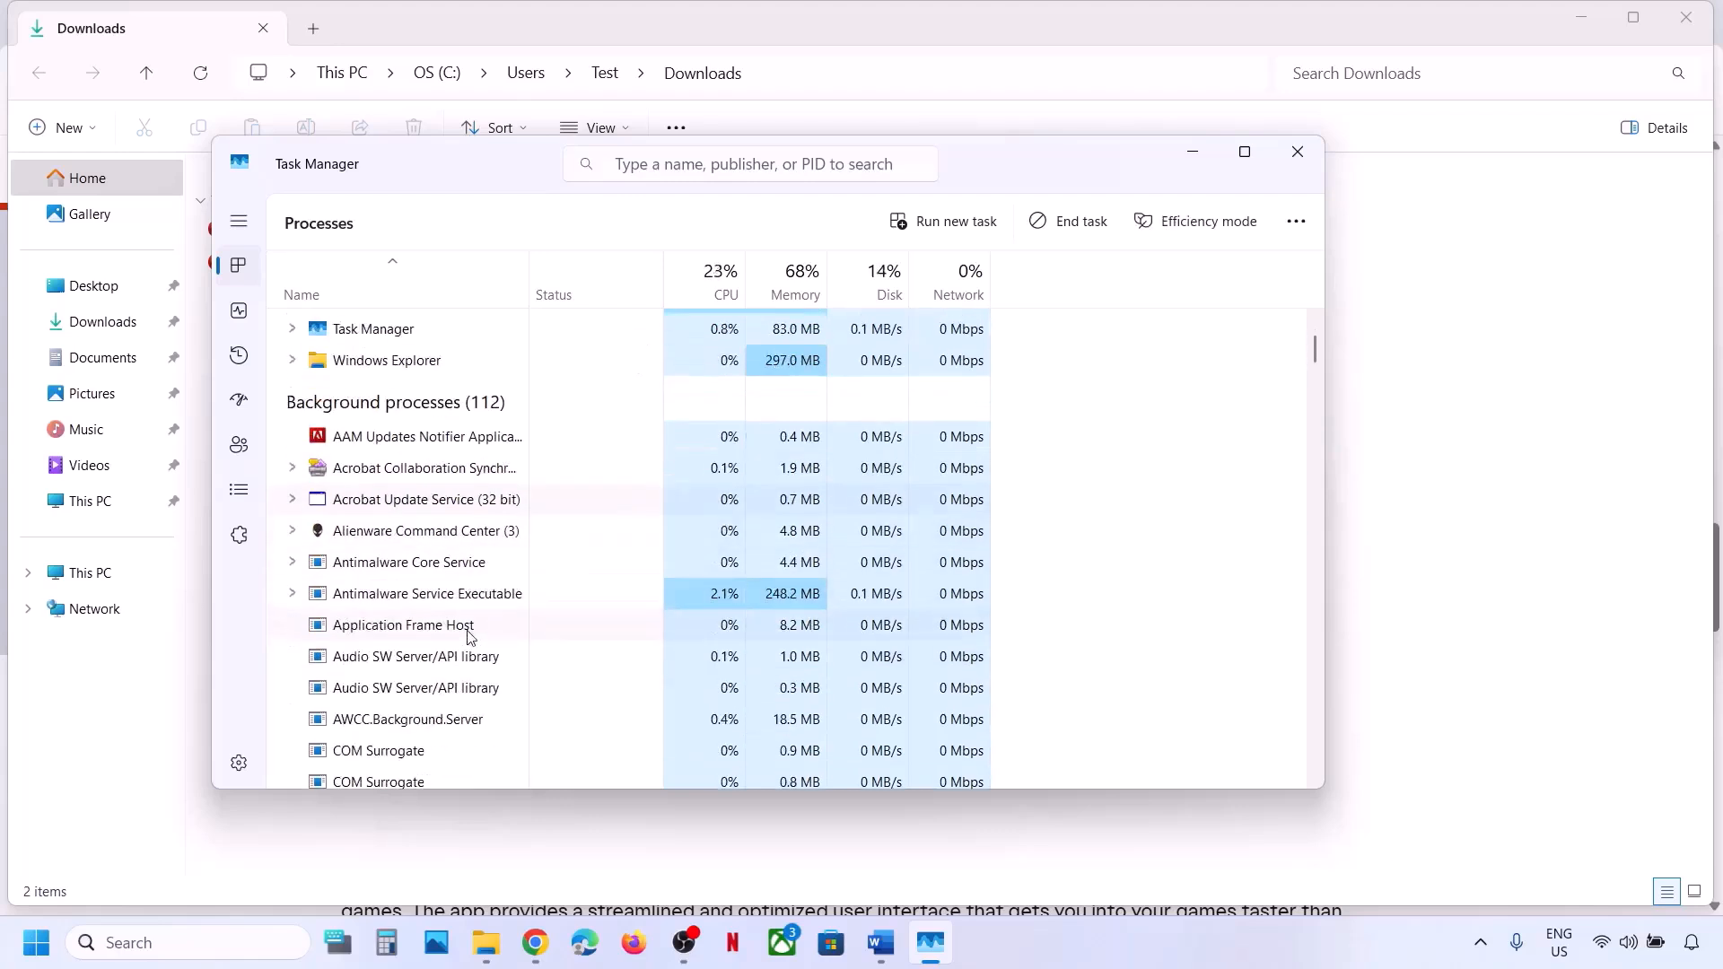
scroll(467, 635, "down", 5)
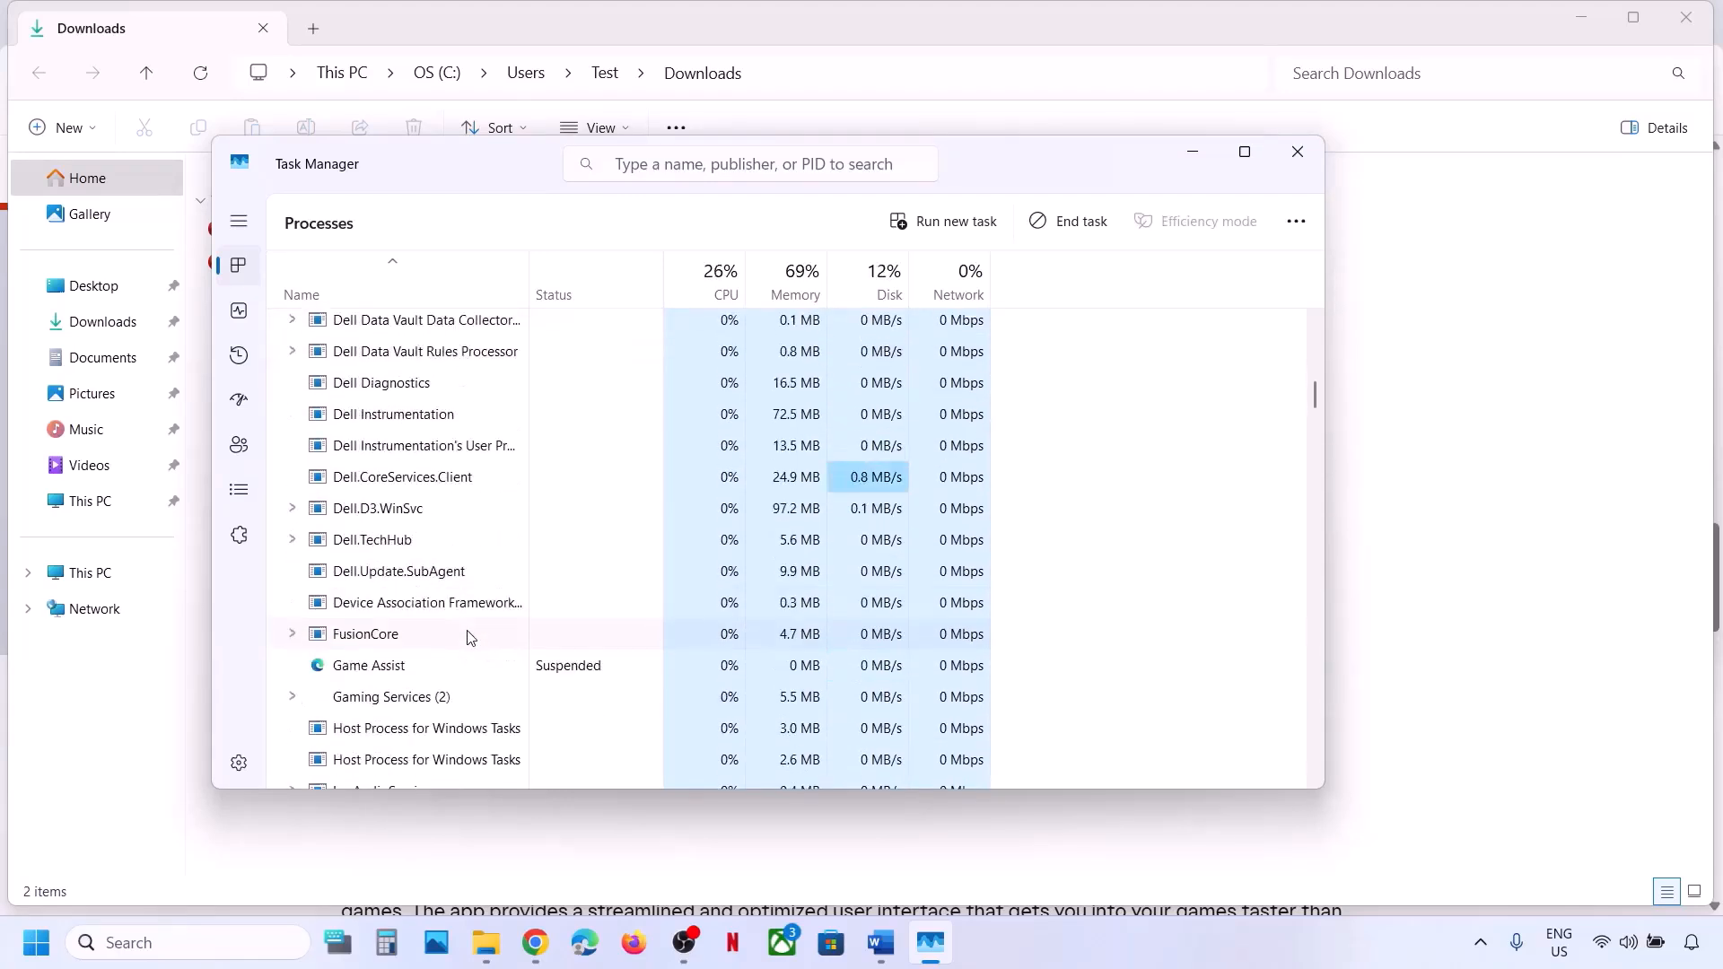
scroll(423, 546, "up", 1)
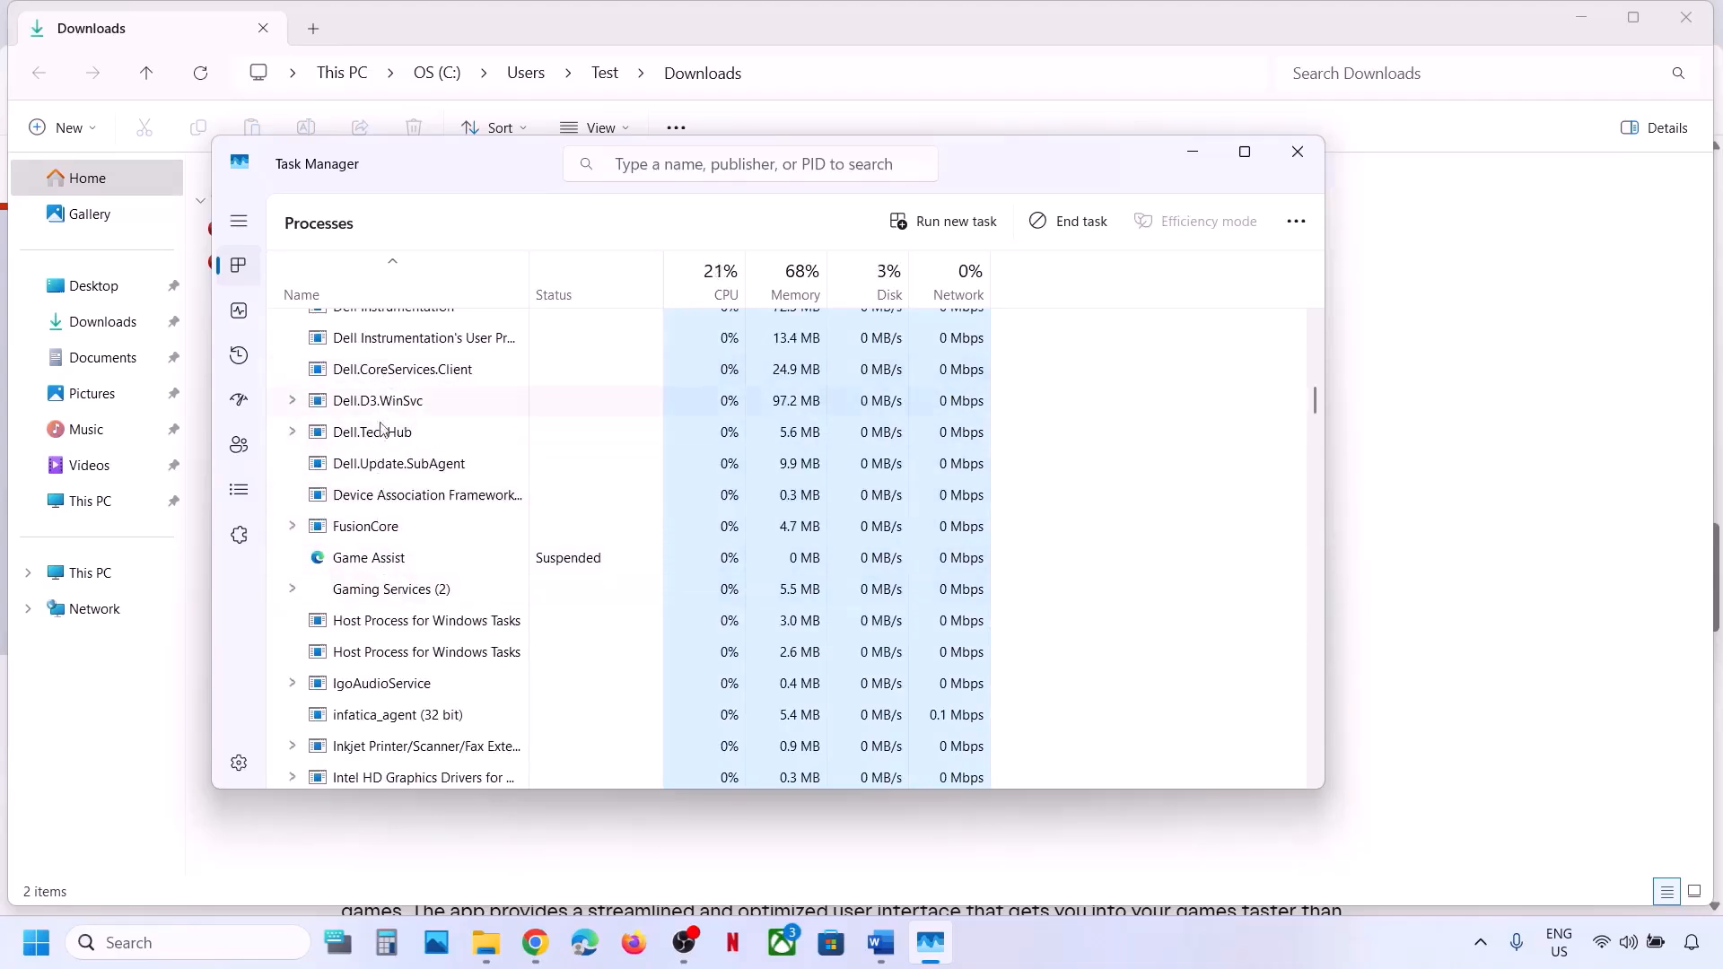
scroll(428, 451, "up", 10)
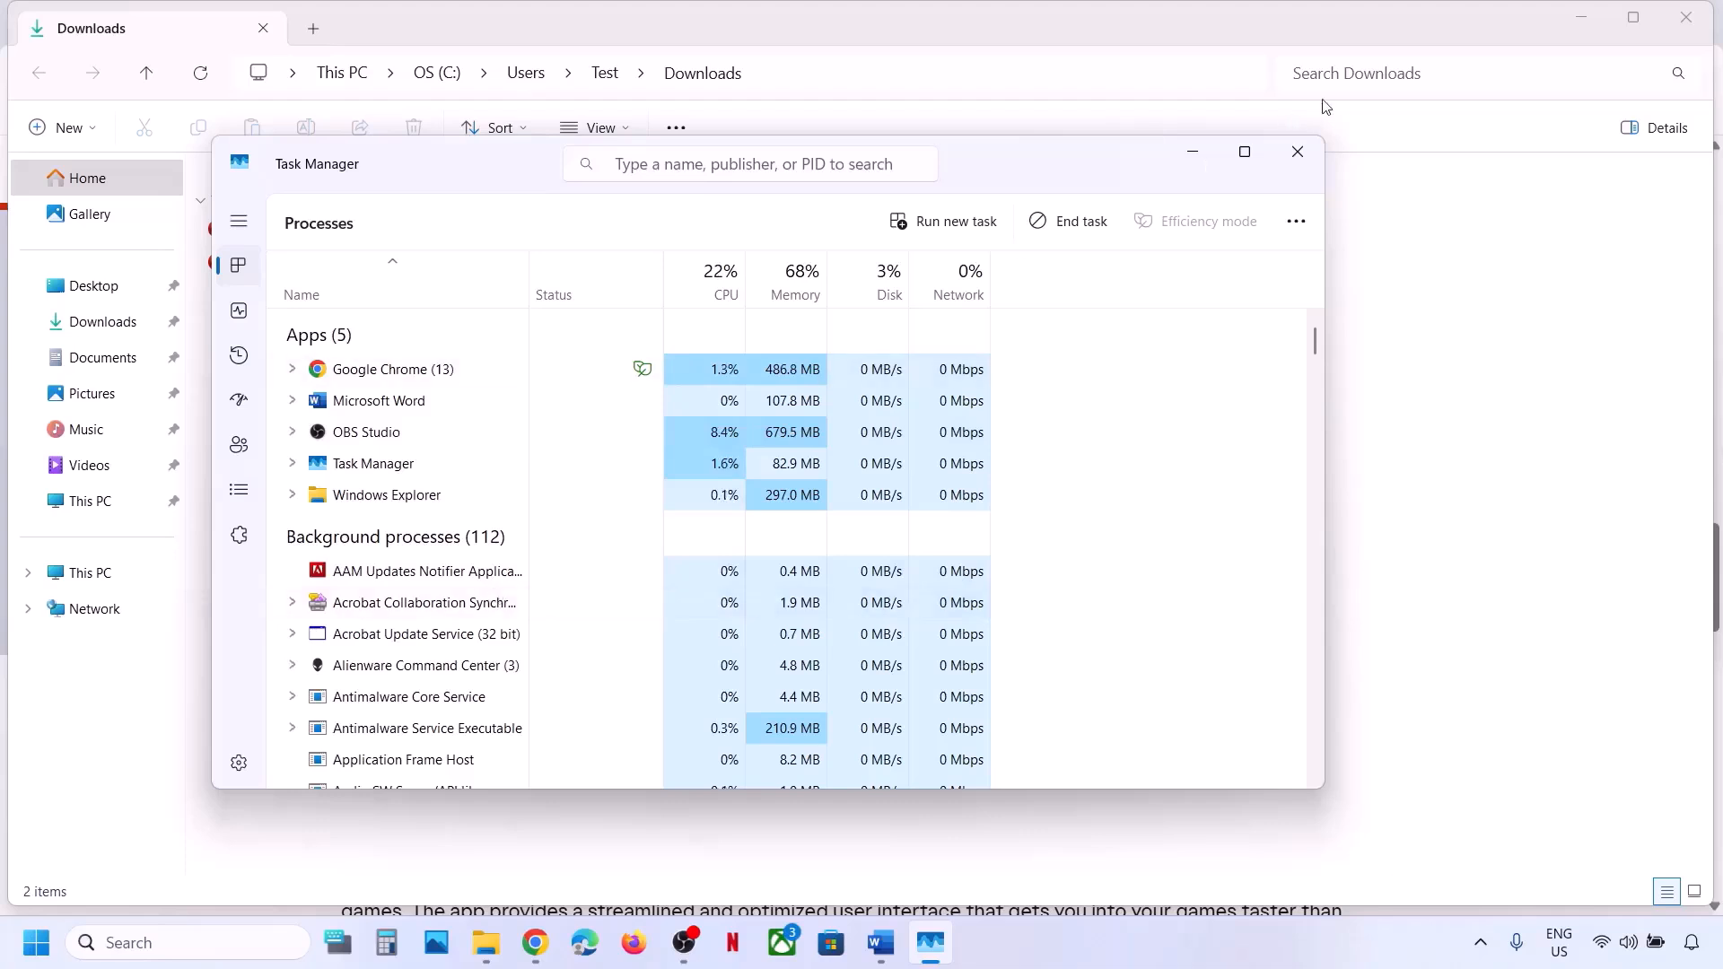
left_click(1310, 159)
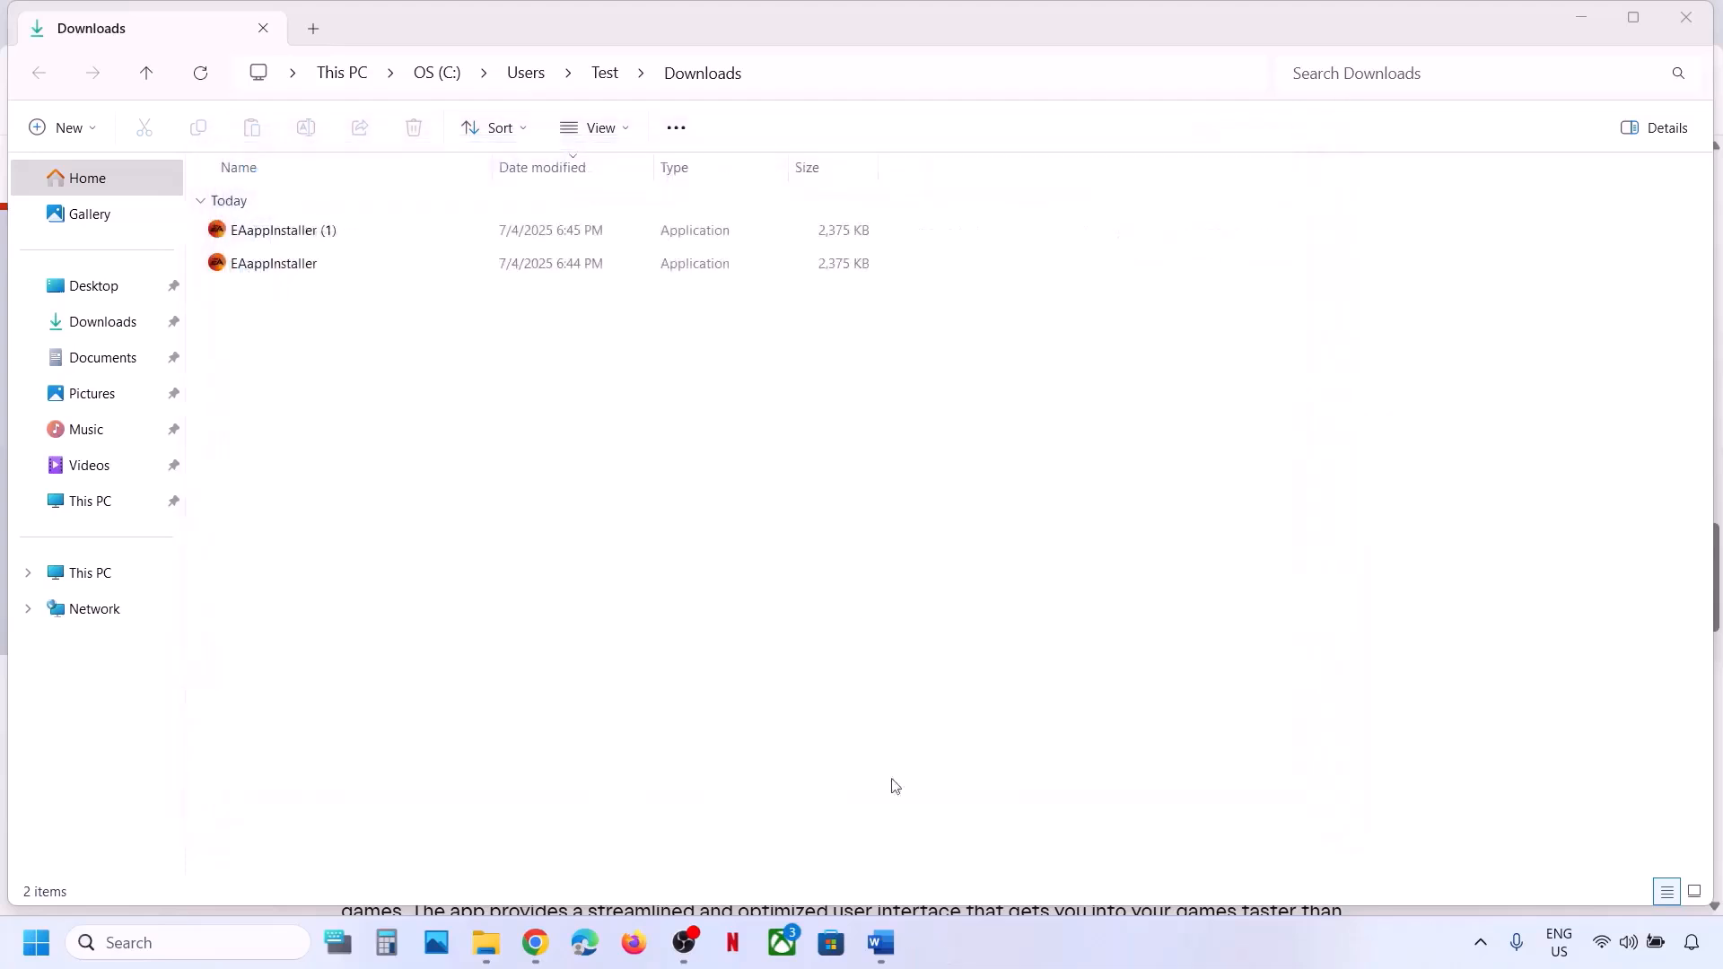
Read the Windows Installer part of Step 2 in the Word instructions.
left_click(881, 940)
scroll(627, 476, "down", 1)
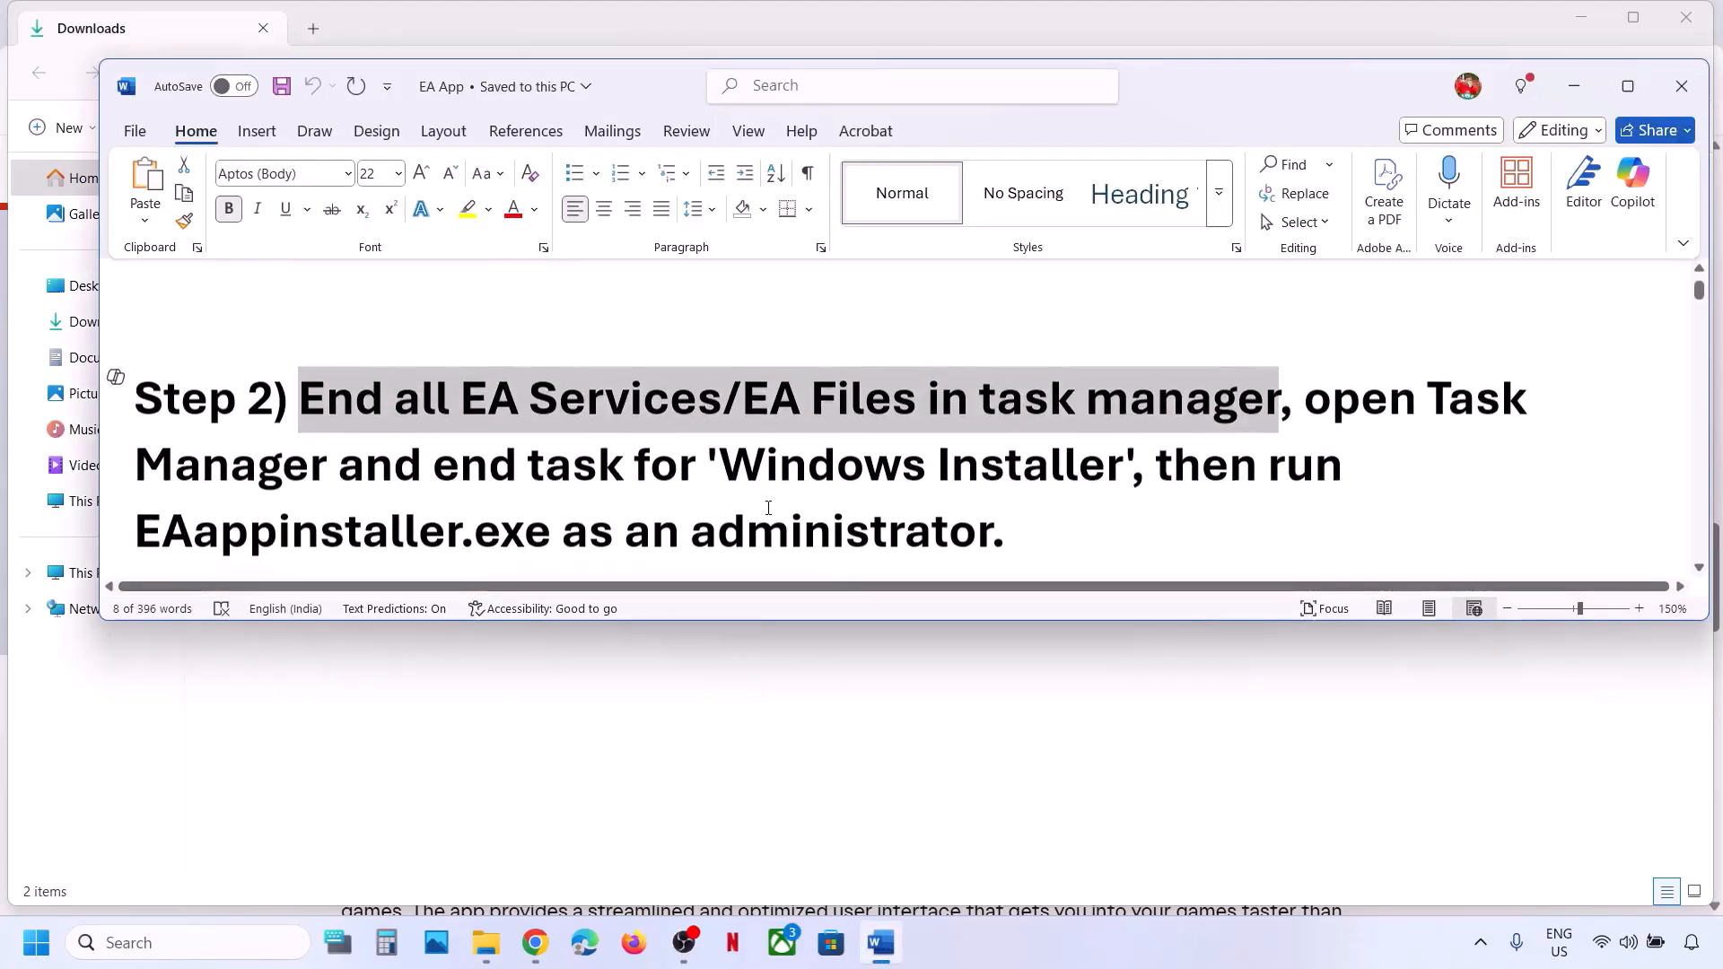
left_click_drag(530, 463, 1129, 463)
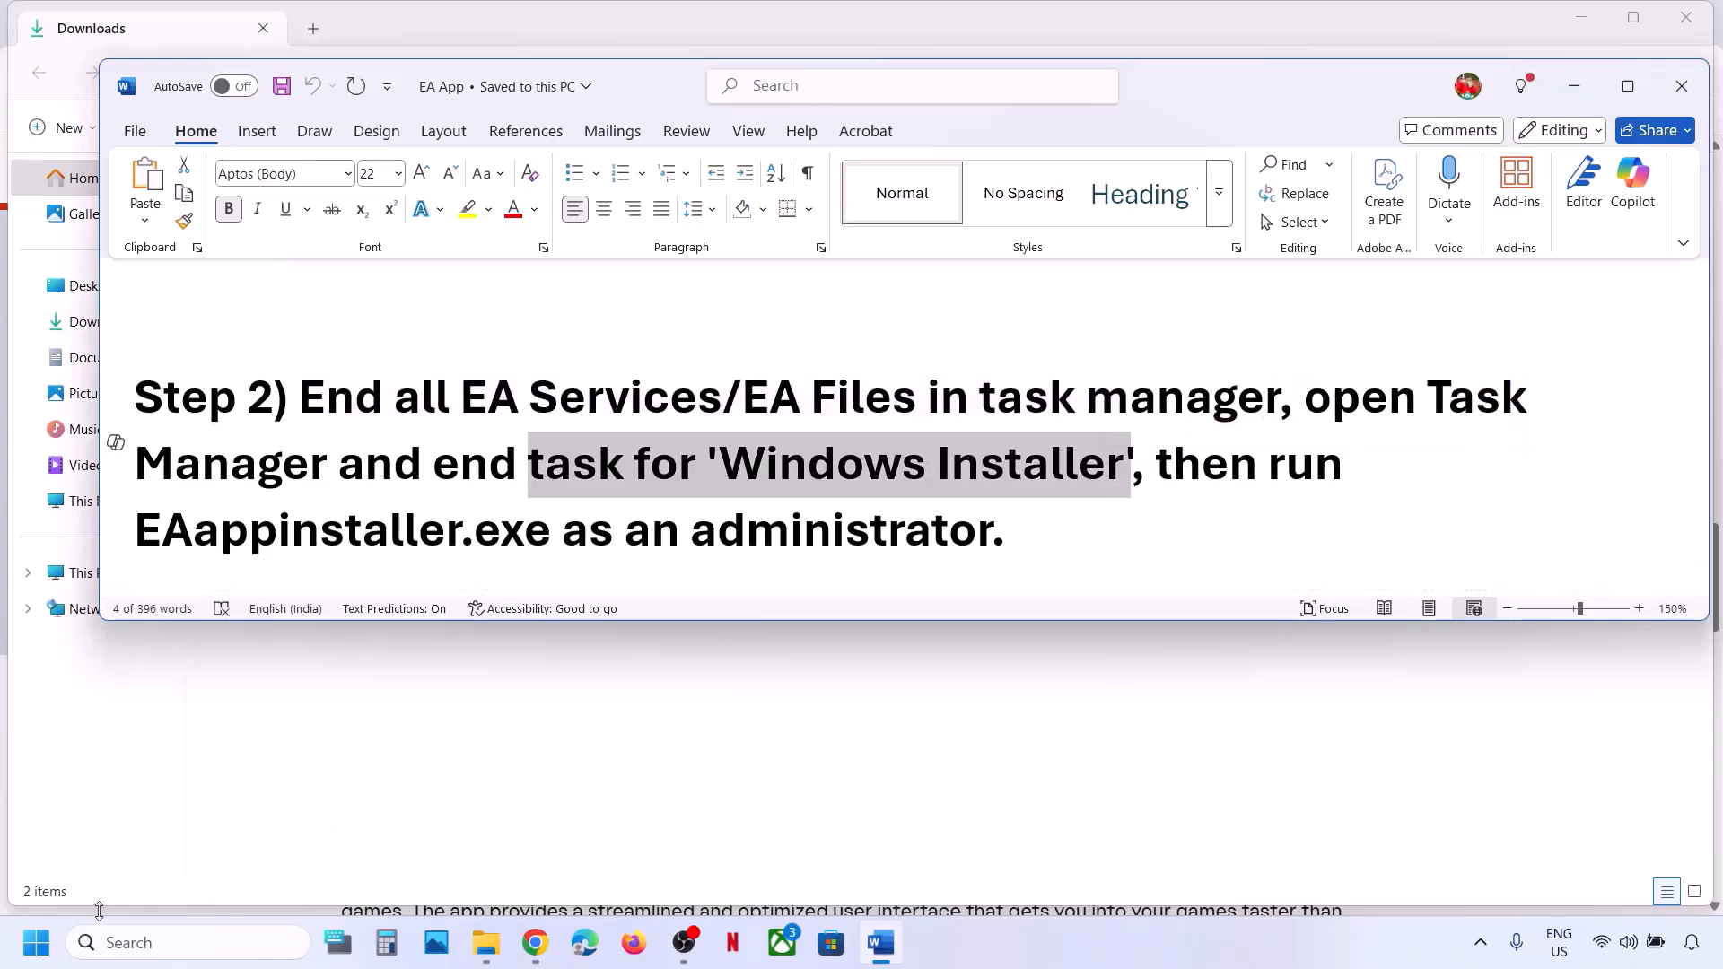
End the Windows Installer process in Task Manager and close Task Manager.
right_click(27, 963)
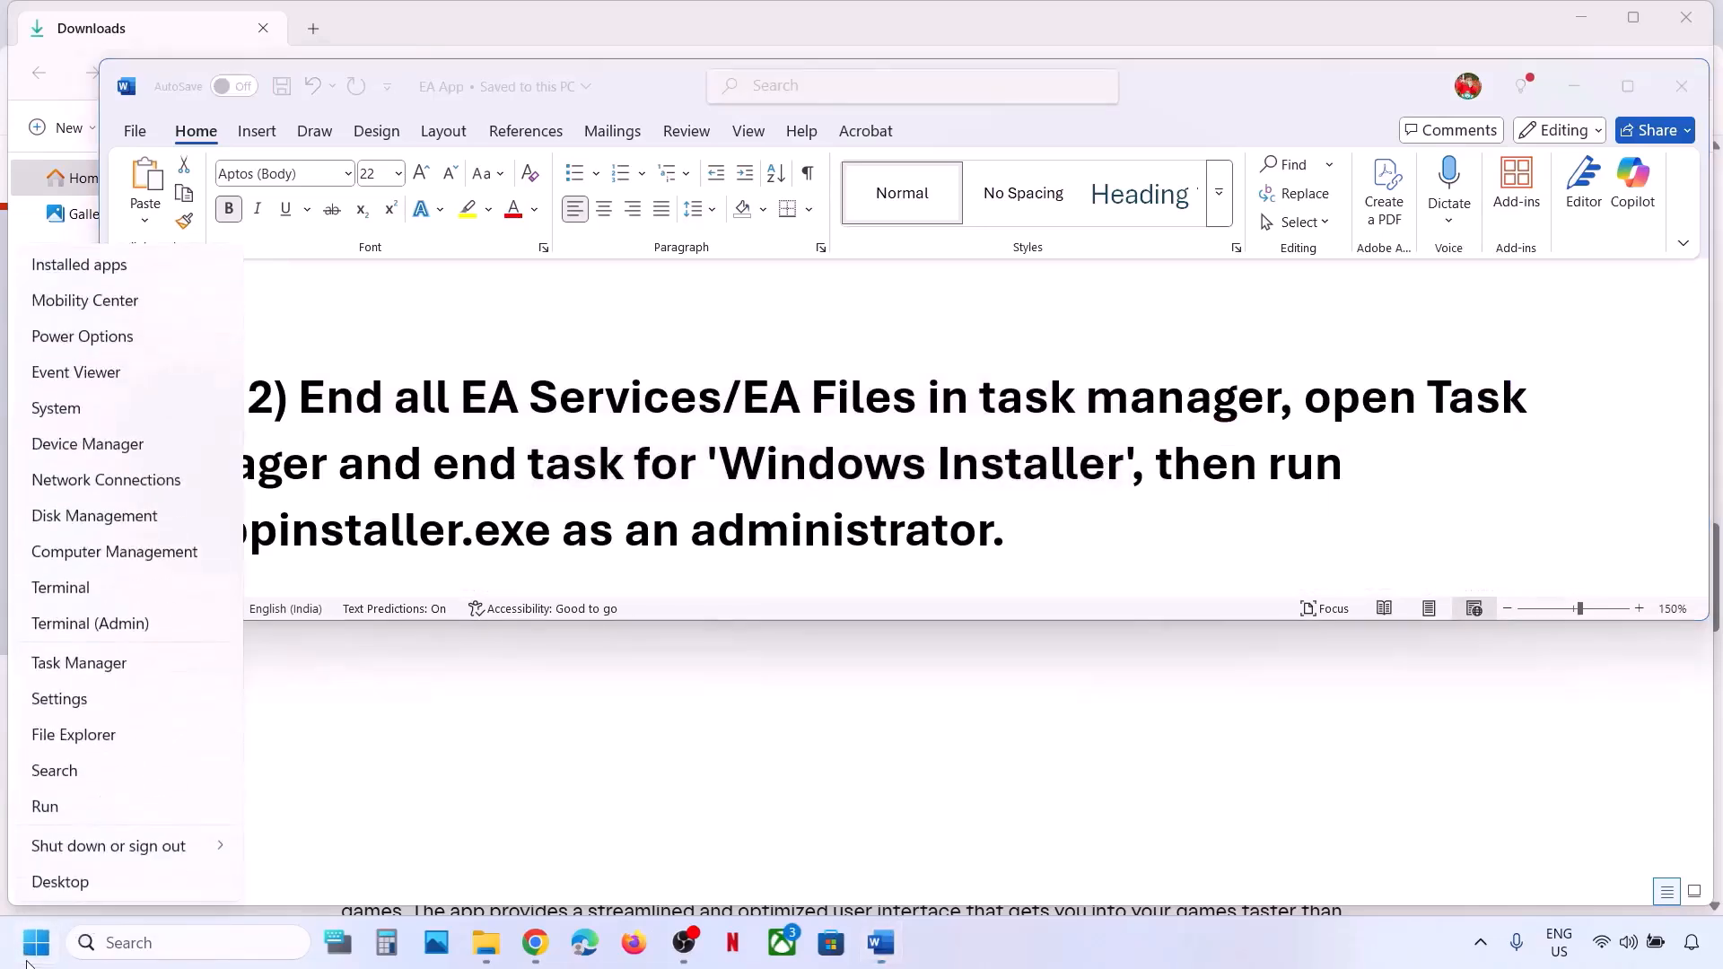
left_click(105, 668)
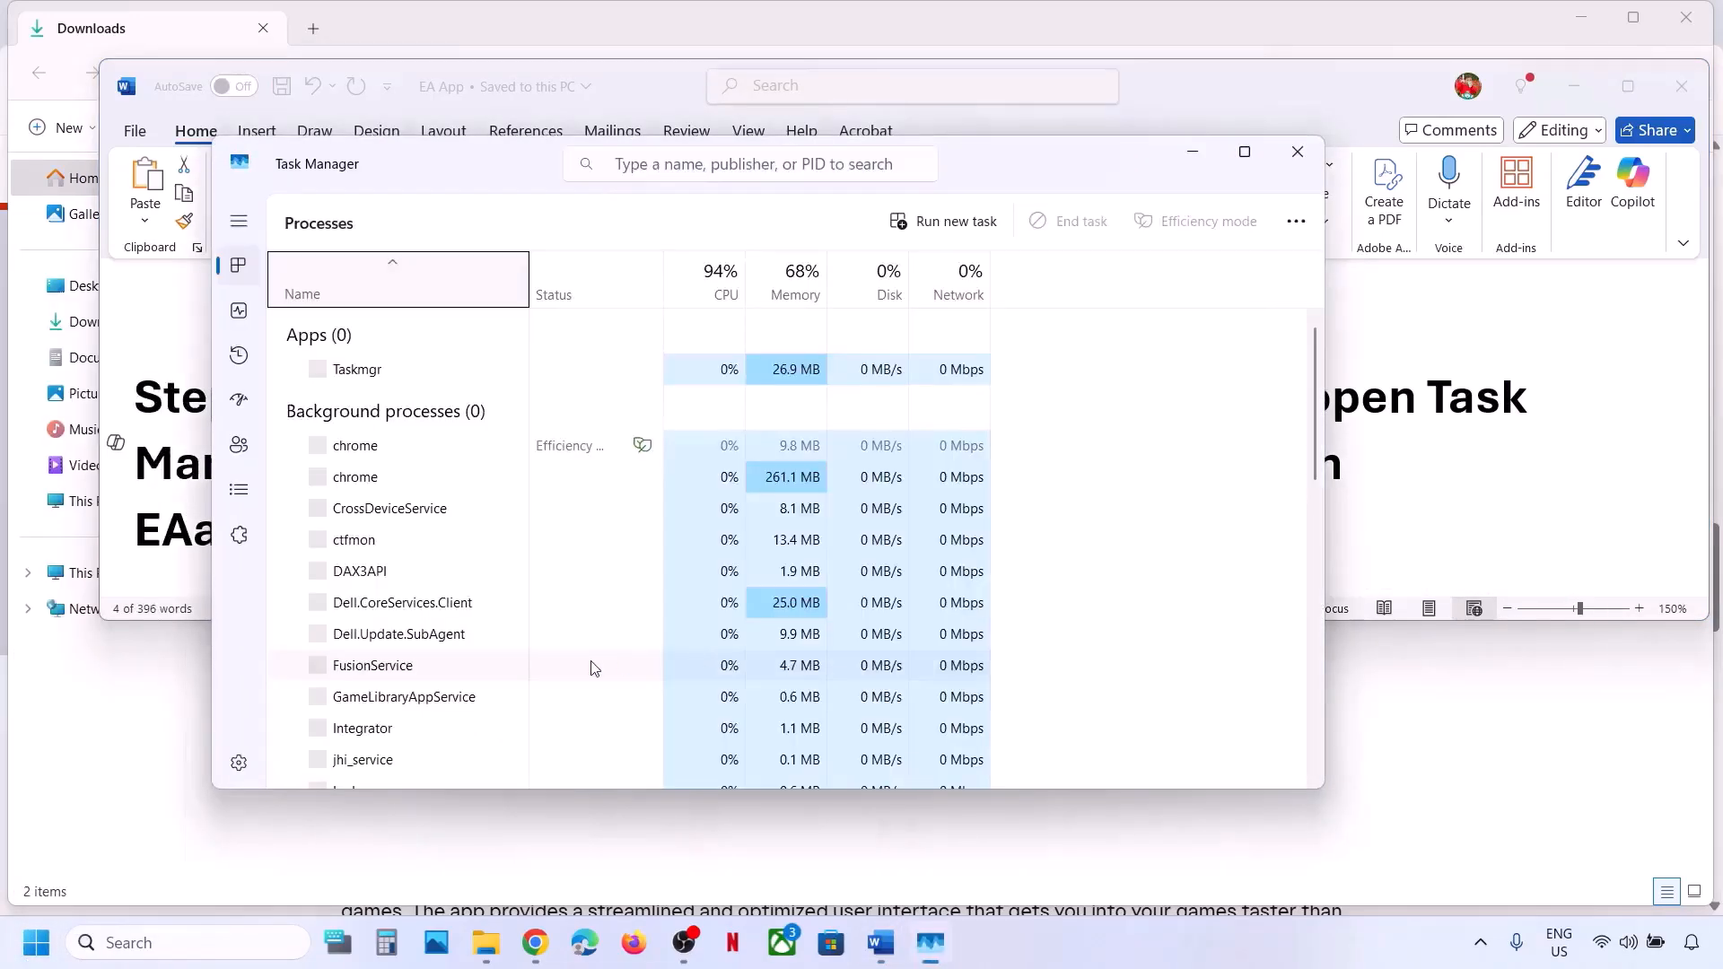
scroll(592, 669, "down", 10)
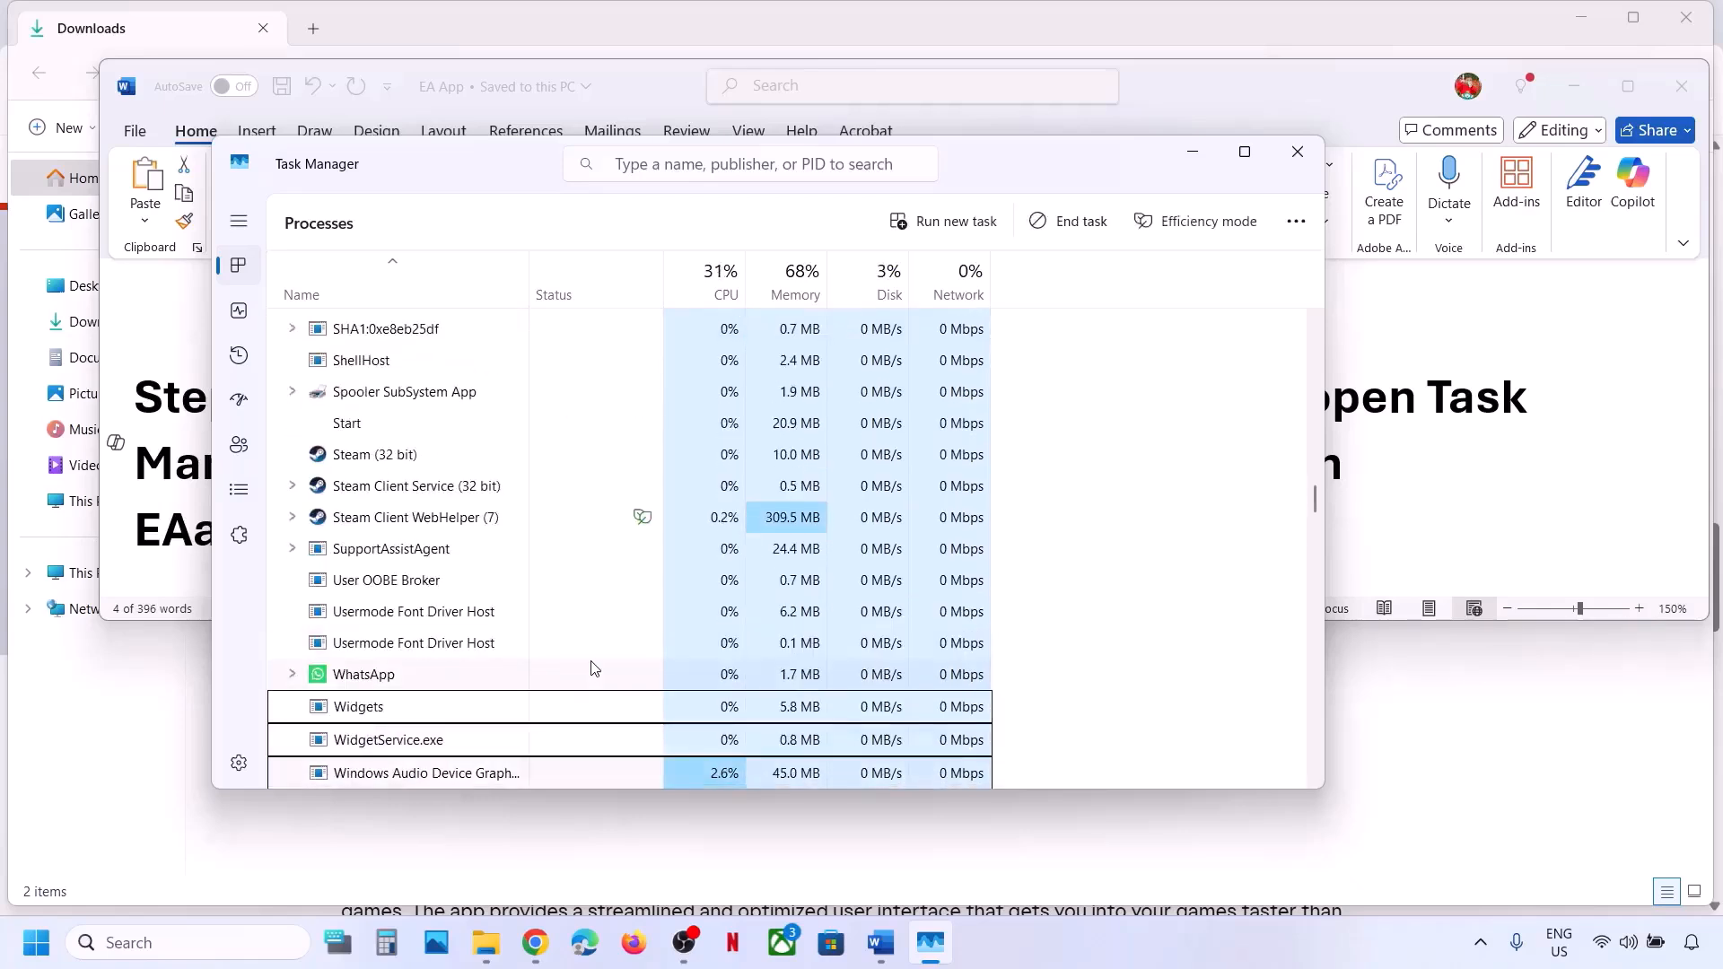
scroll(591, 669, "down", 2)
scroll(592, 669, "down", 3)
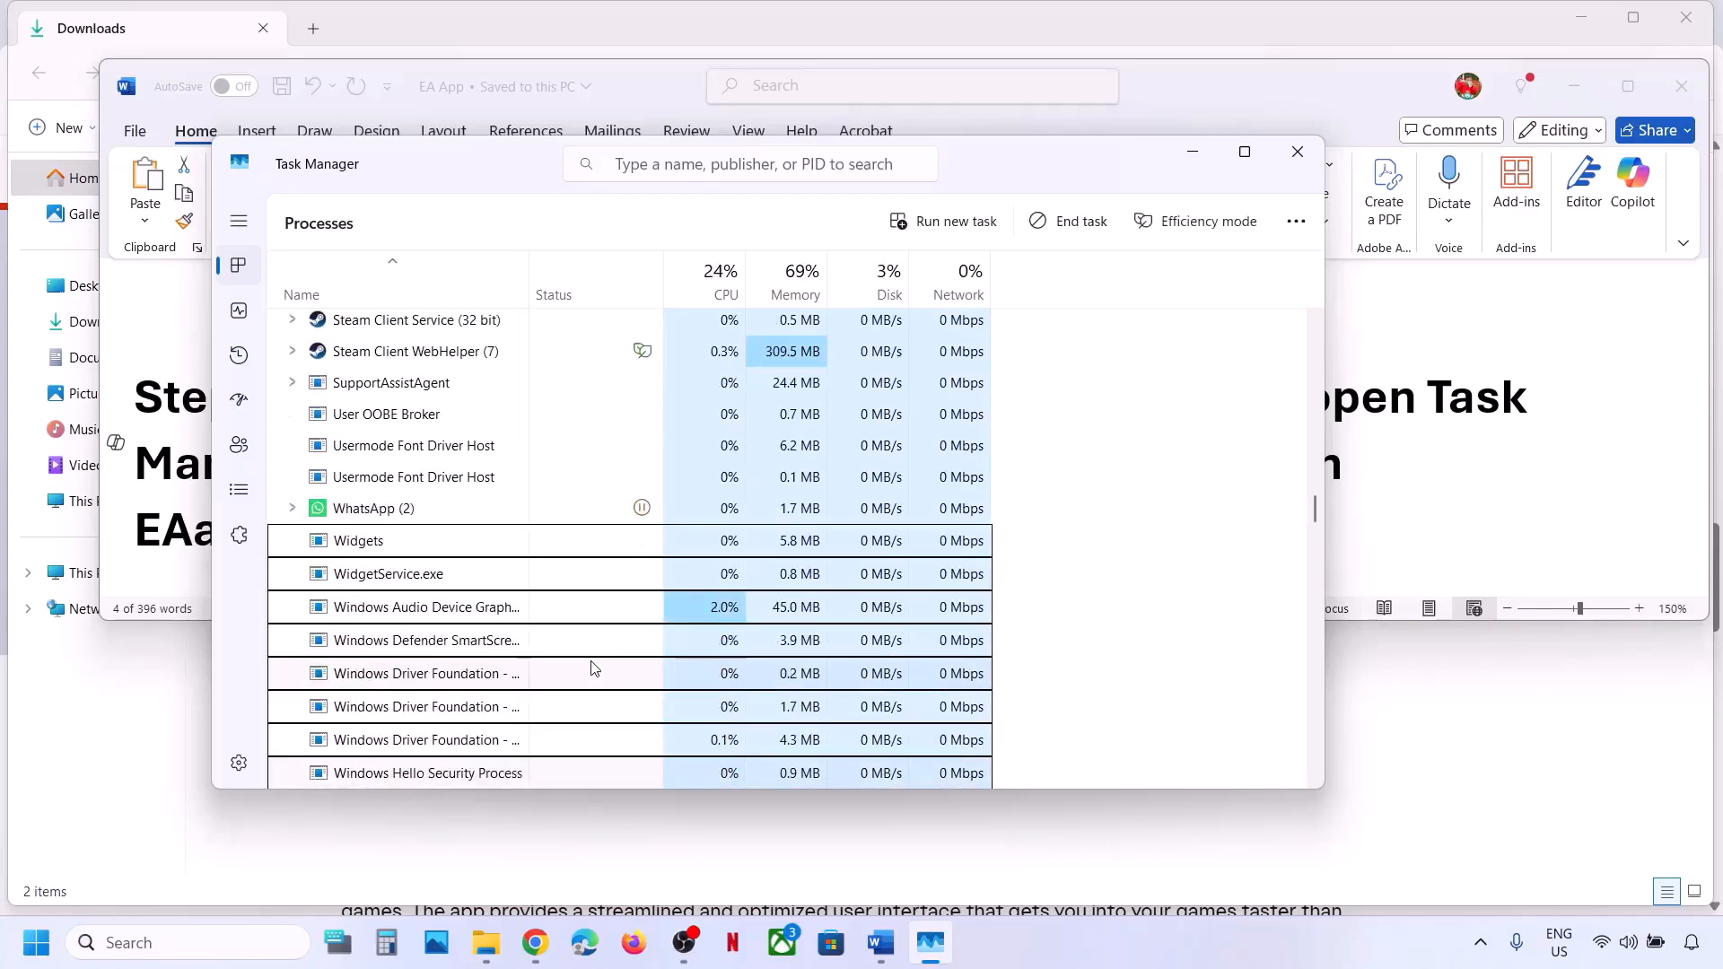
scroll(591, 668, "down", 1)
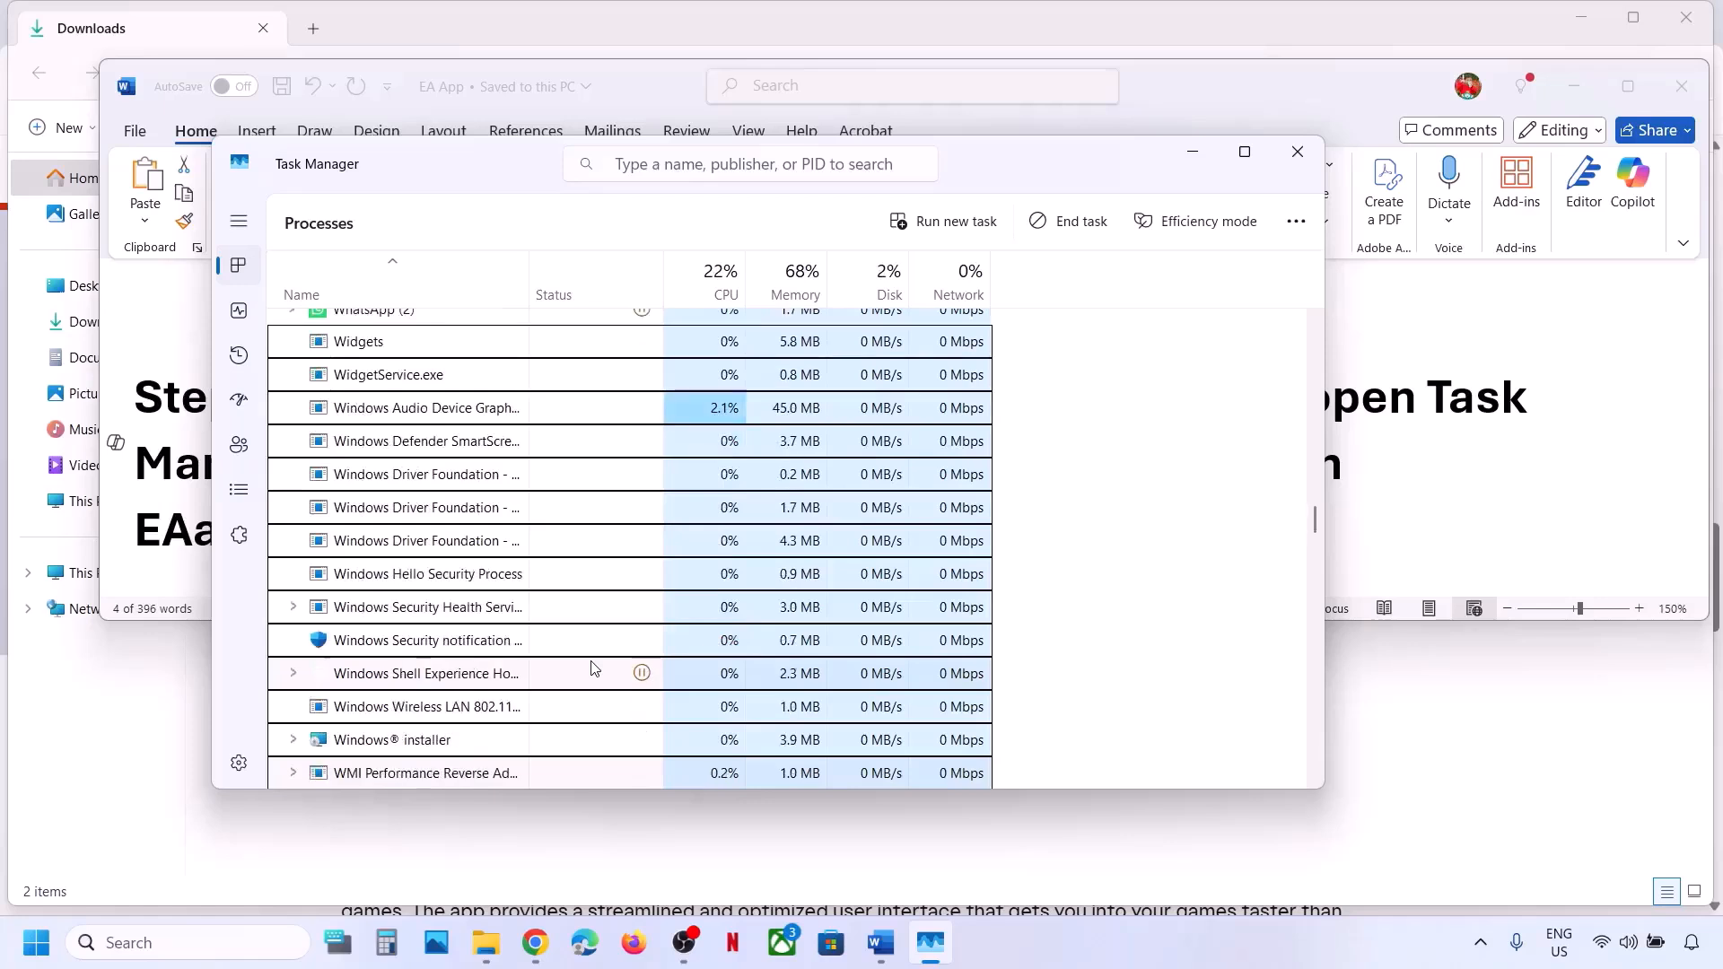
scroll(430, 754, "down", 2)
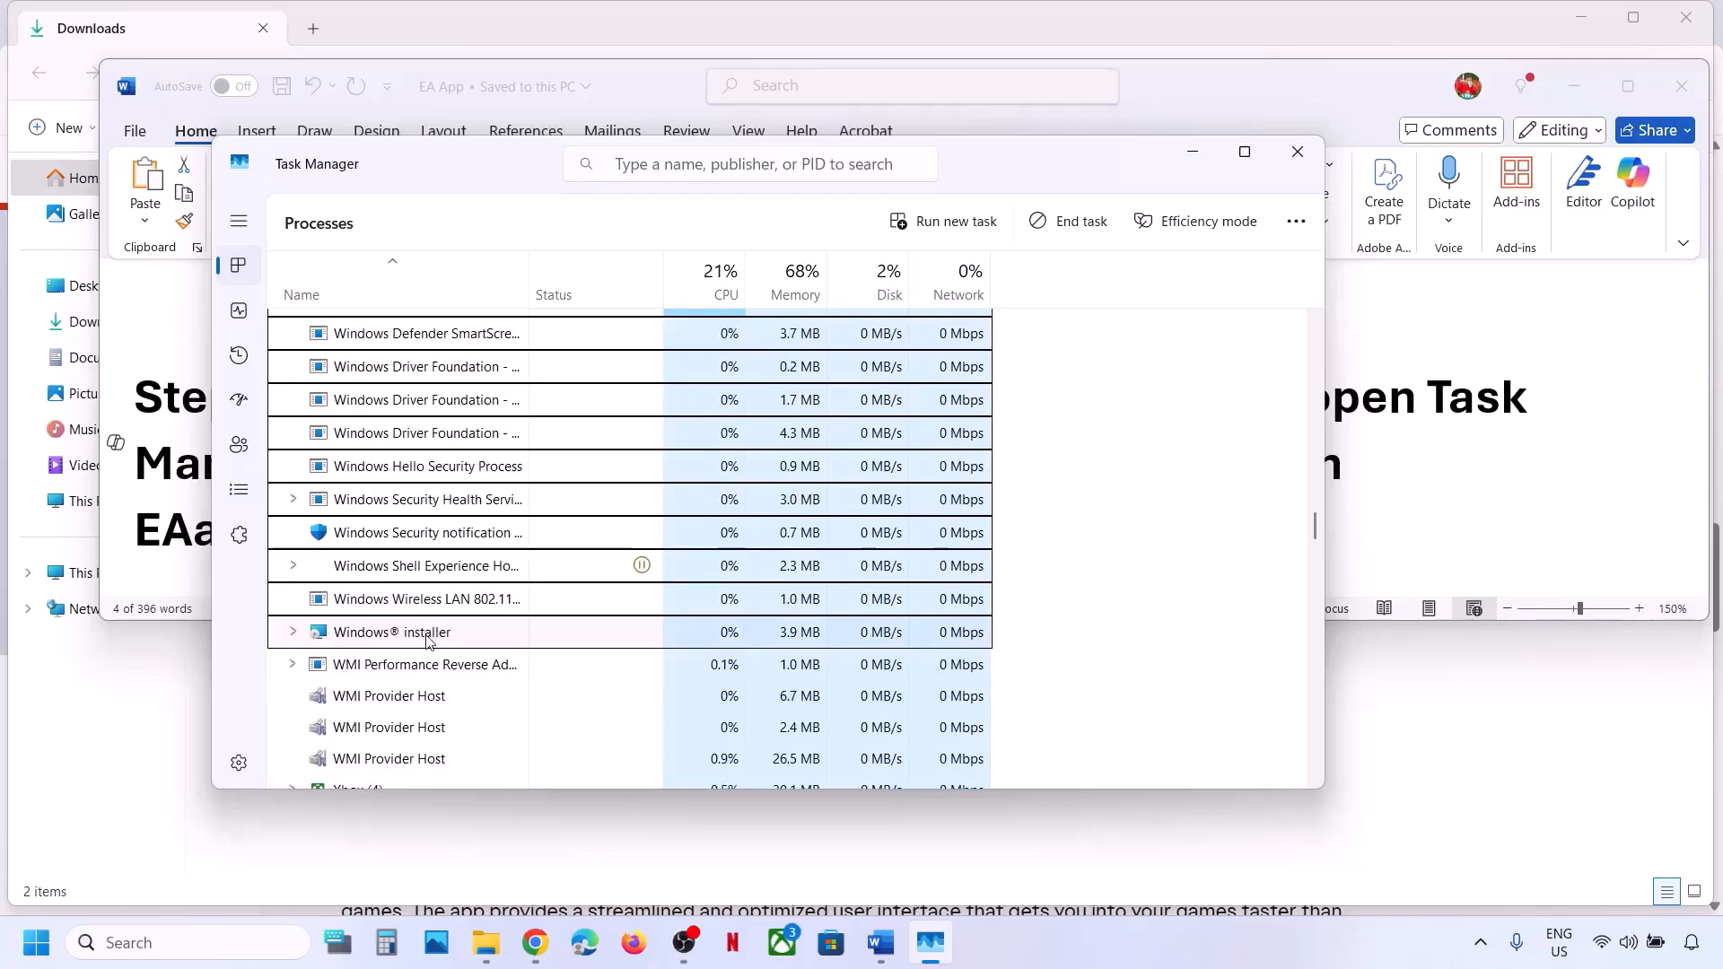
right_click(427, 639)
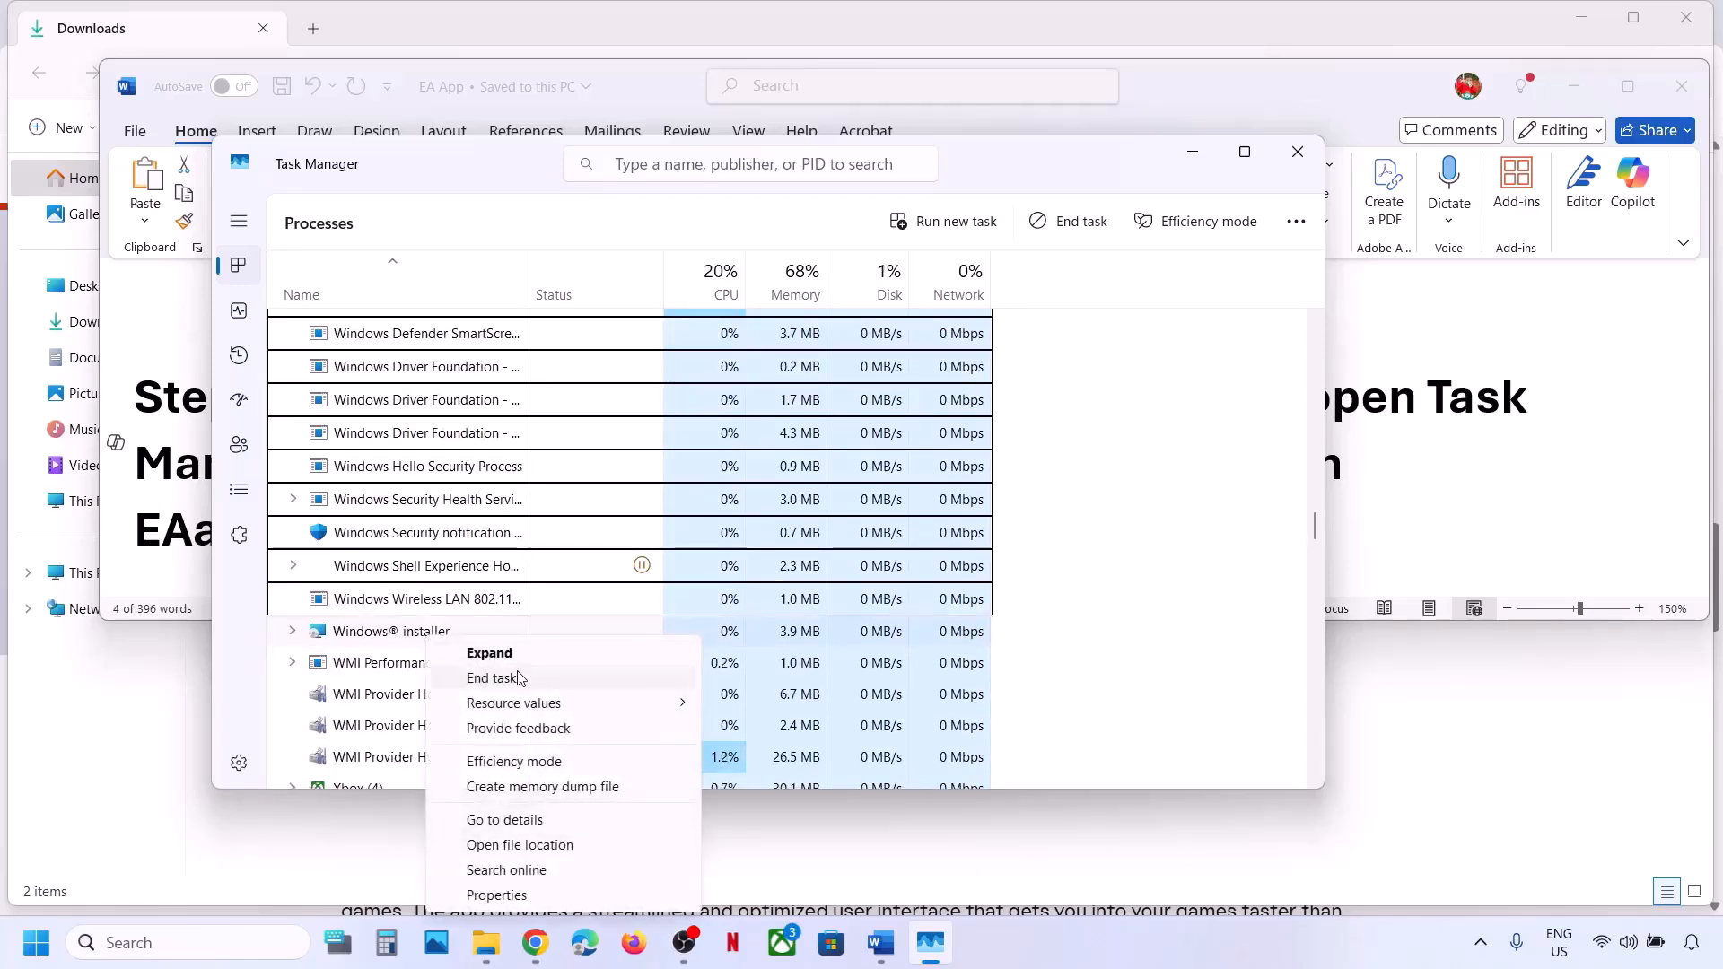
left_click(516, 675)
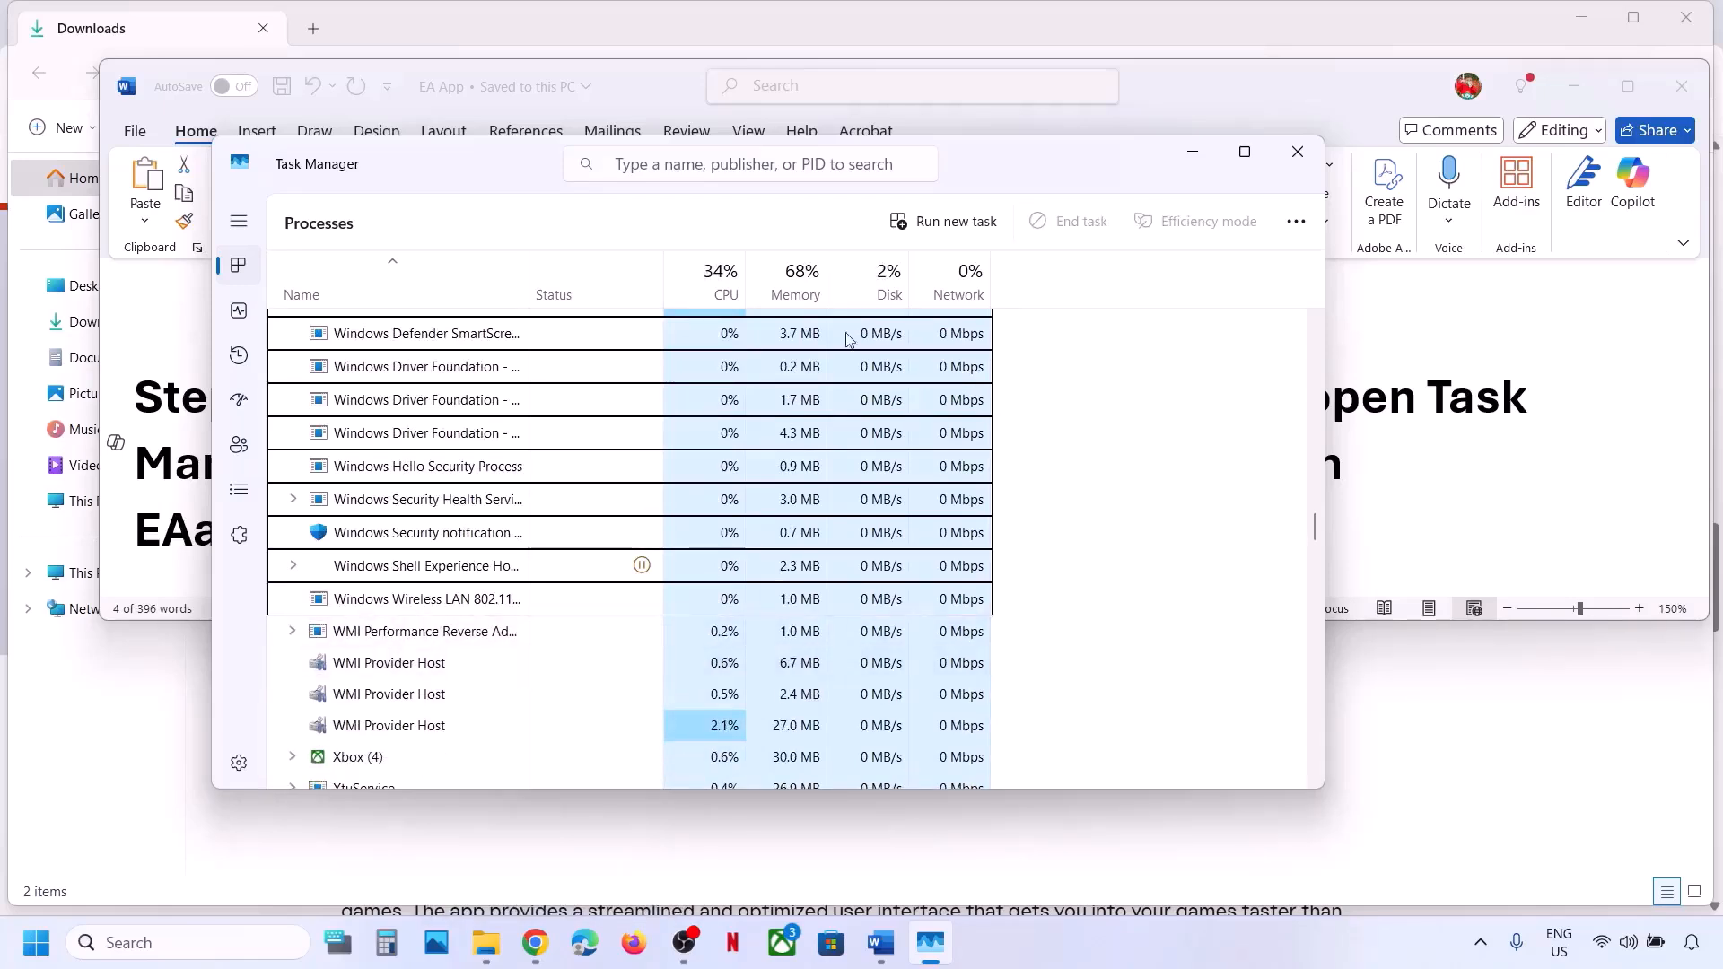
left_click(1297, 152)
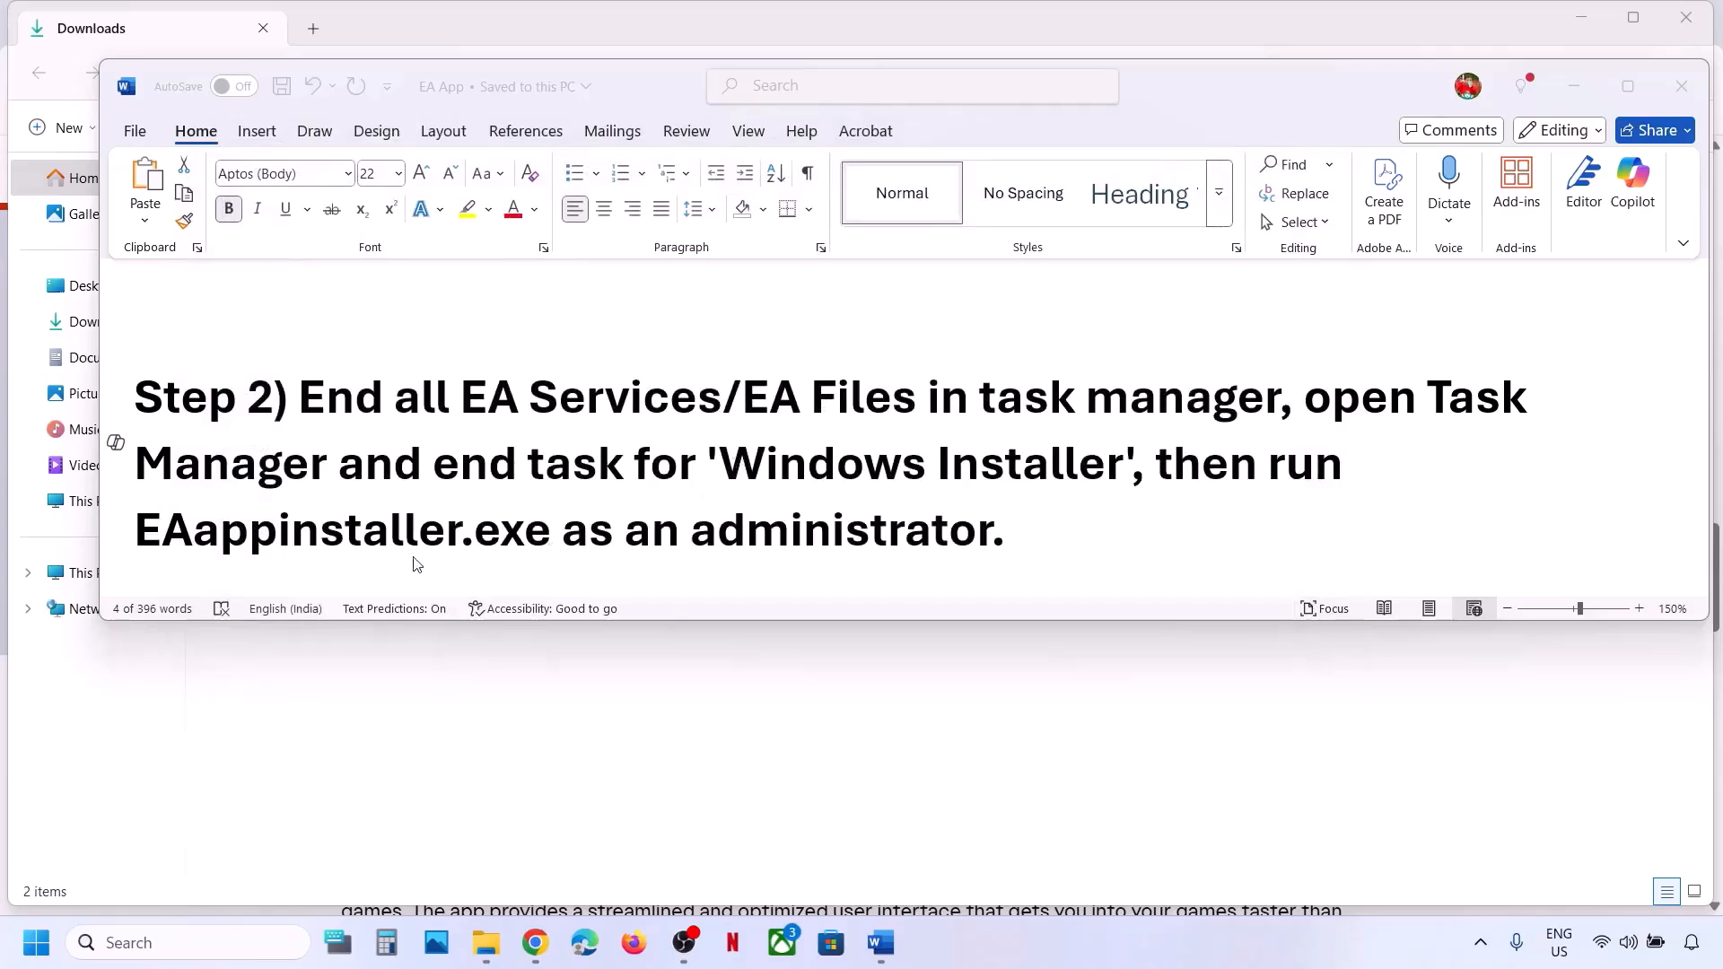
Download a fresh Windows installer, EAappInstaller (2).exe, and show it in the Downloads folder.
left_click_drag(226, 532, 814, 531)
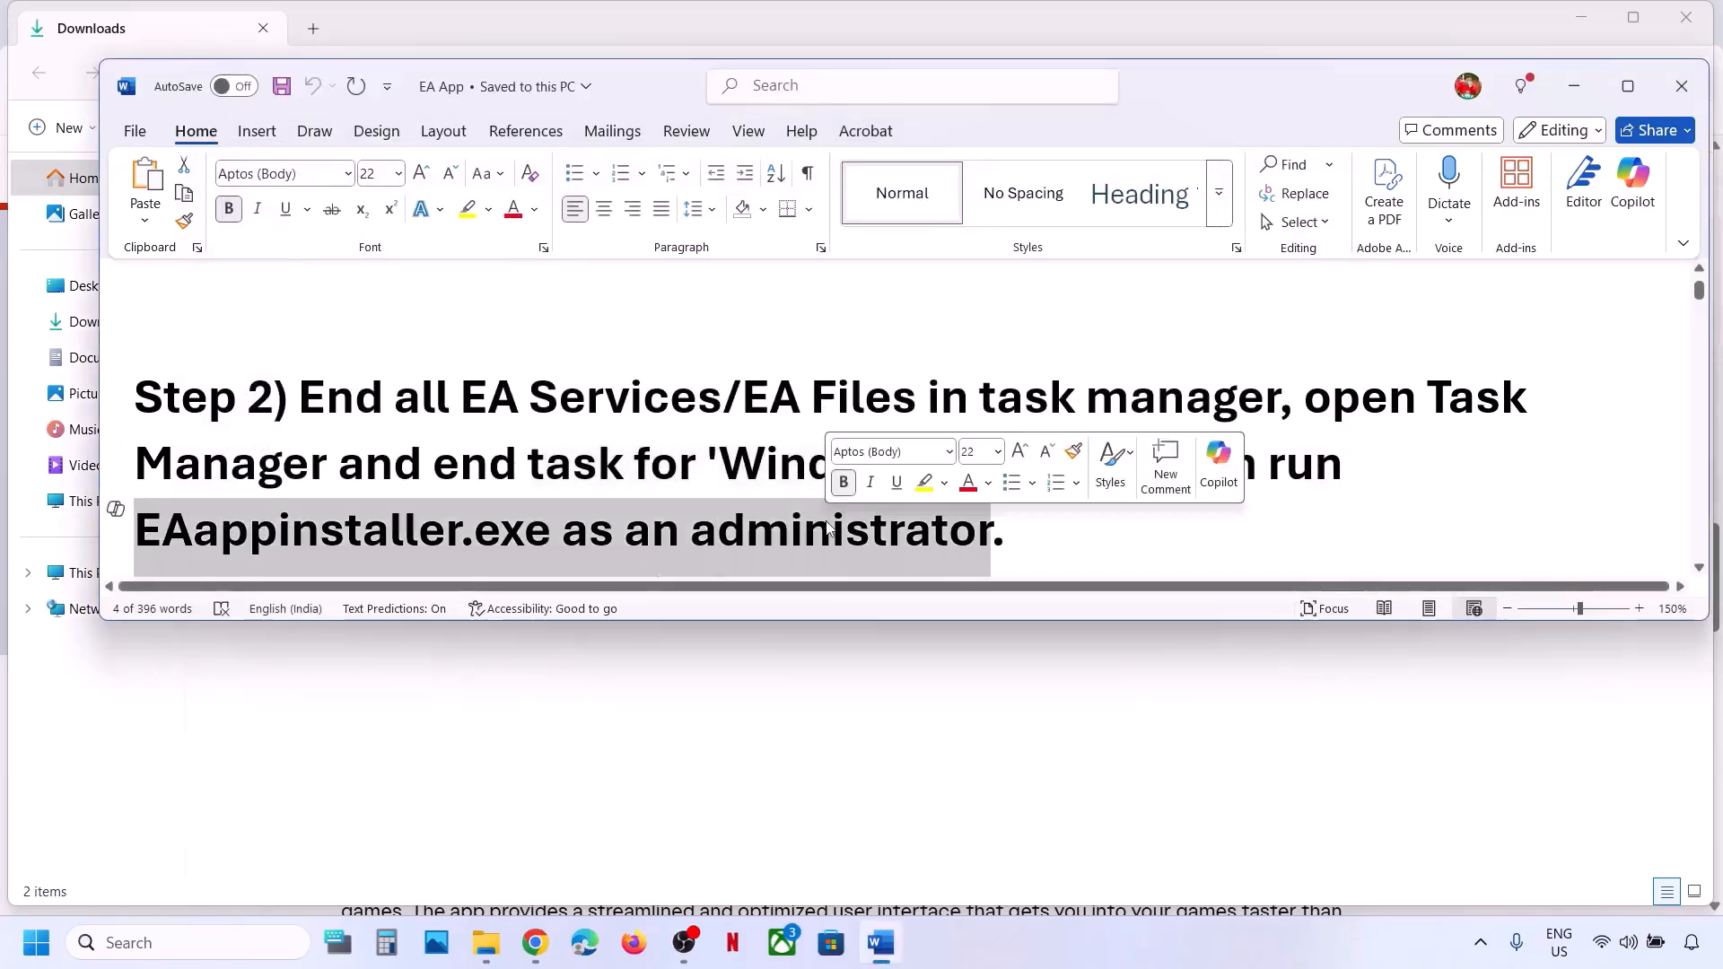
left_click(720, 724)
left_click(284, 235)
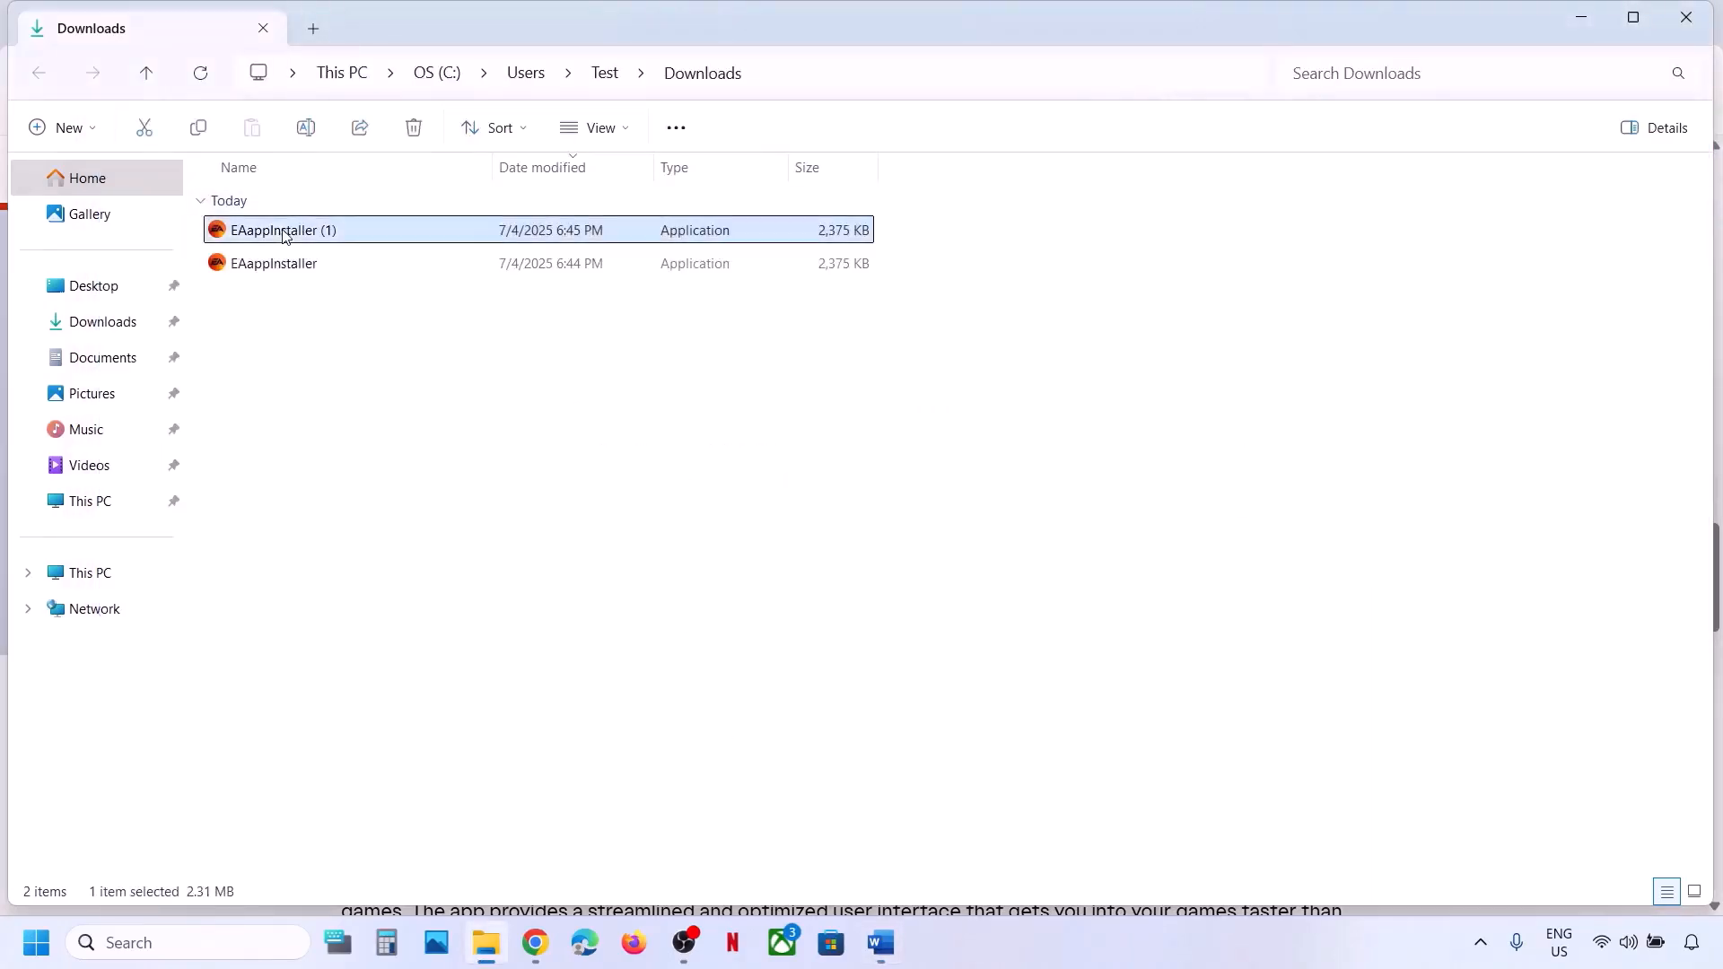
left_click(536, 942)
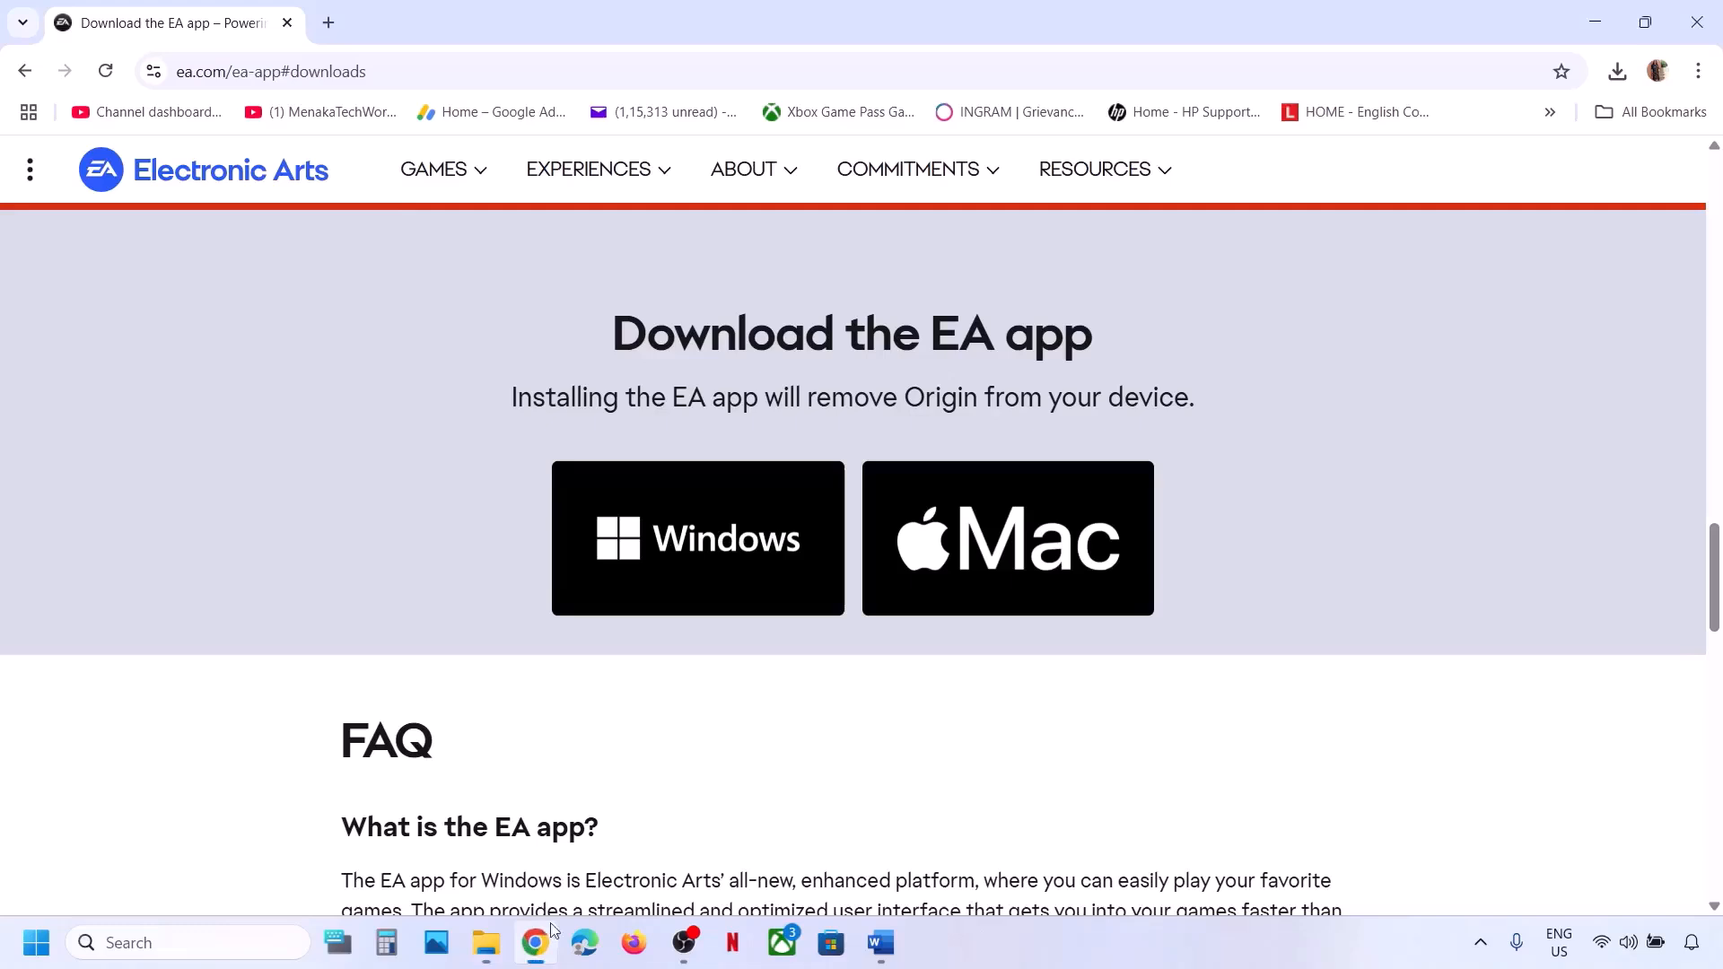
left_click(706, 543)
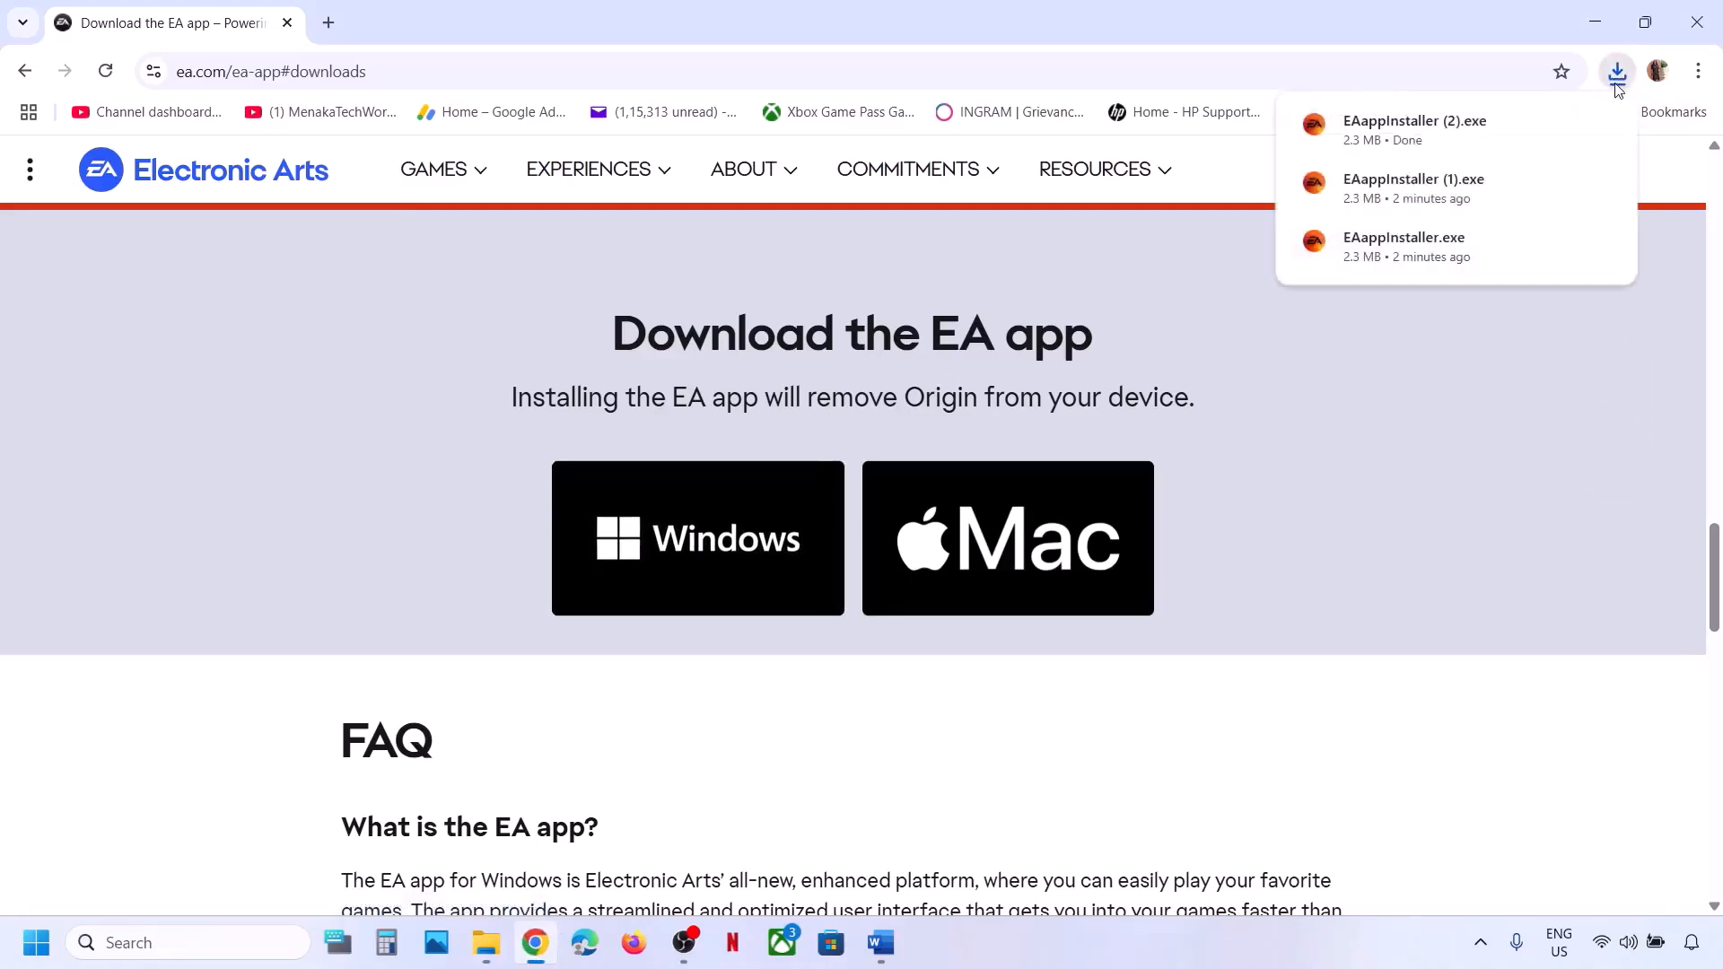
left_click(1559, 123)
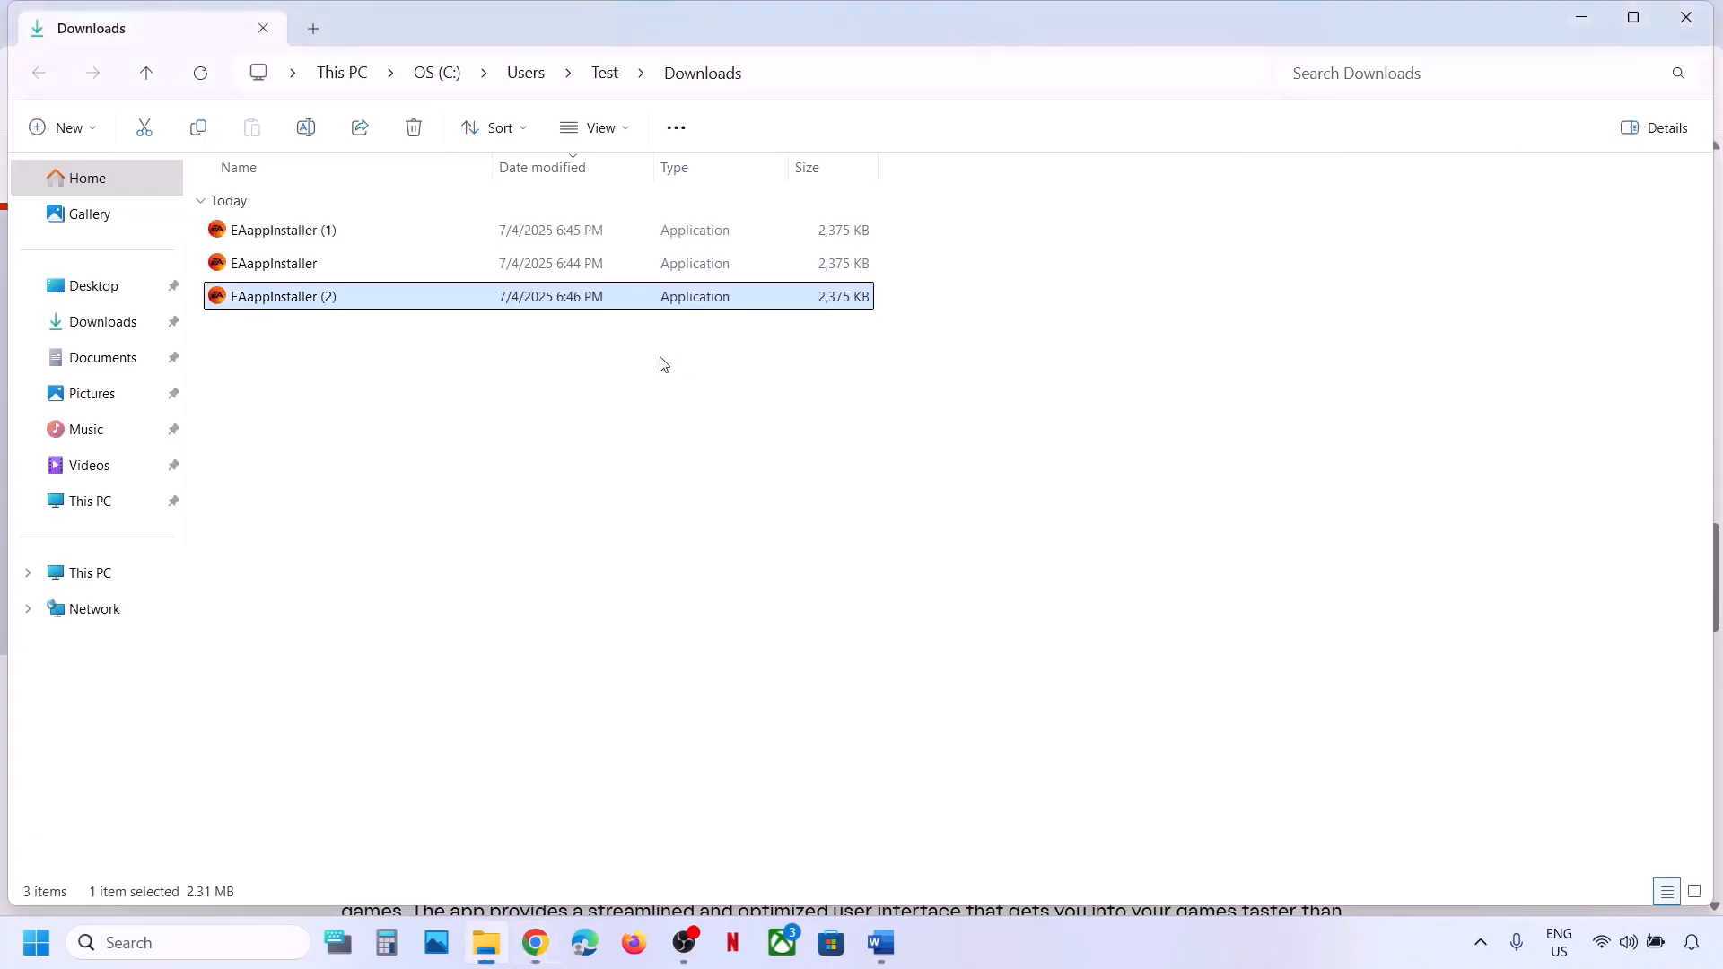
Check the Step 3 setup instructions in Word, then minimize the document.
right_click(331, 302)
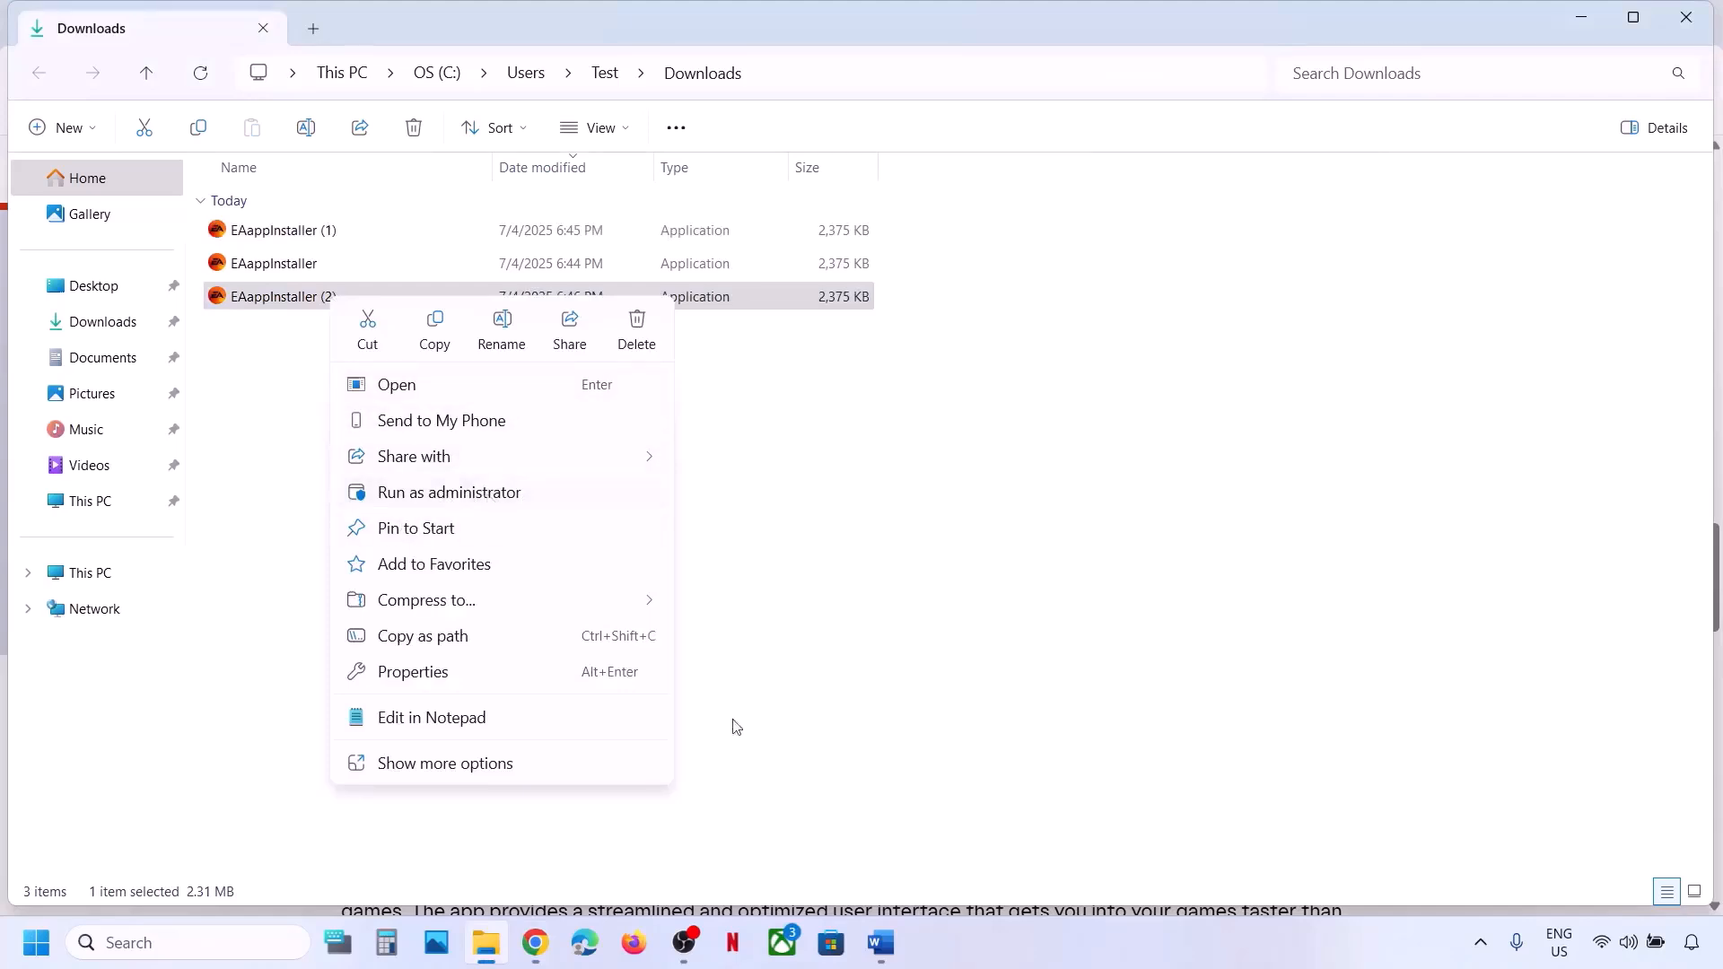
left_click(880, 942)
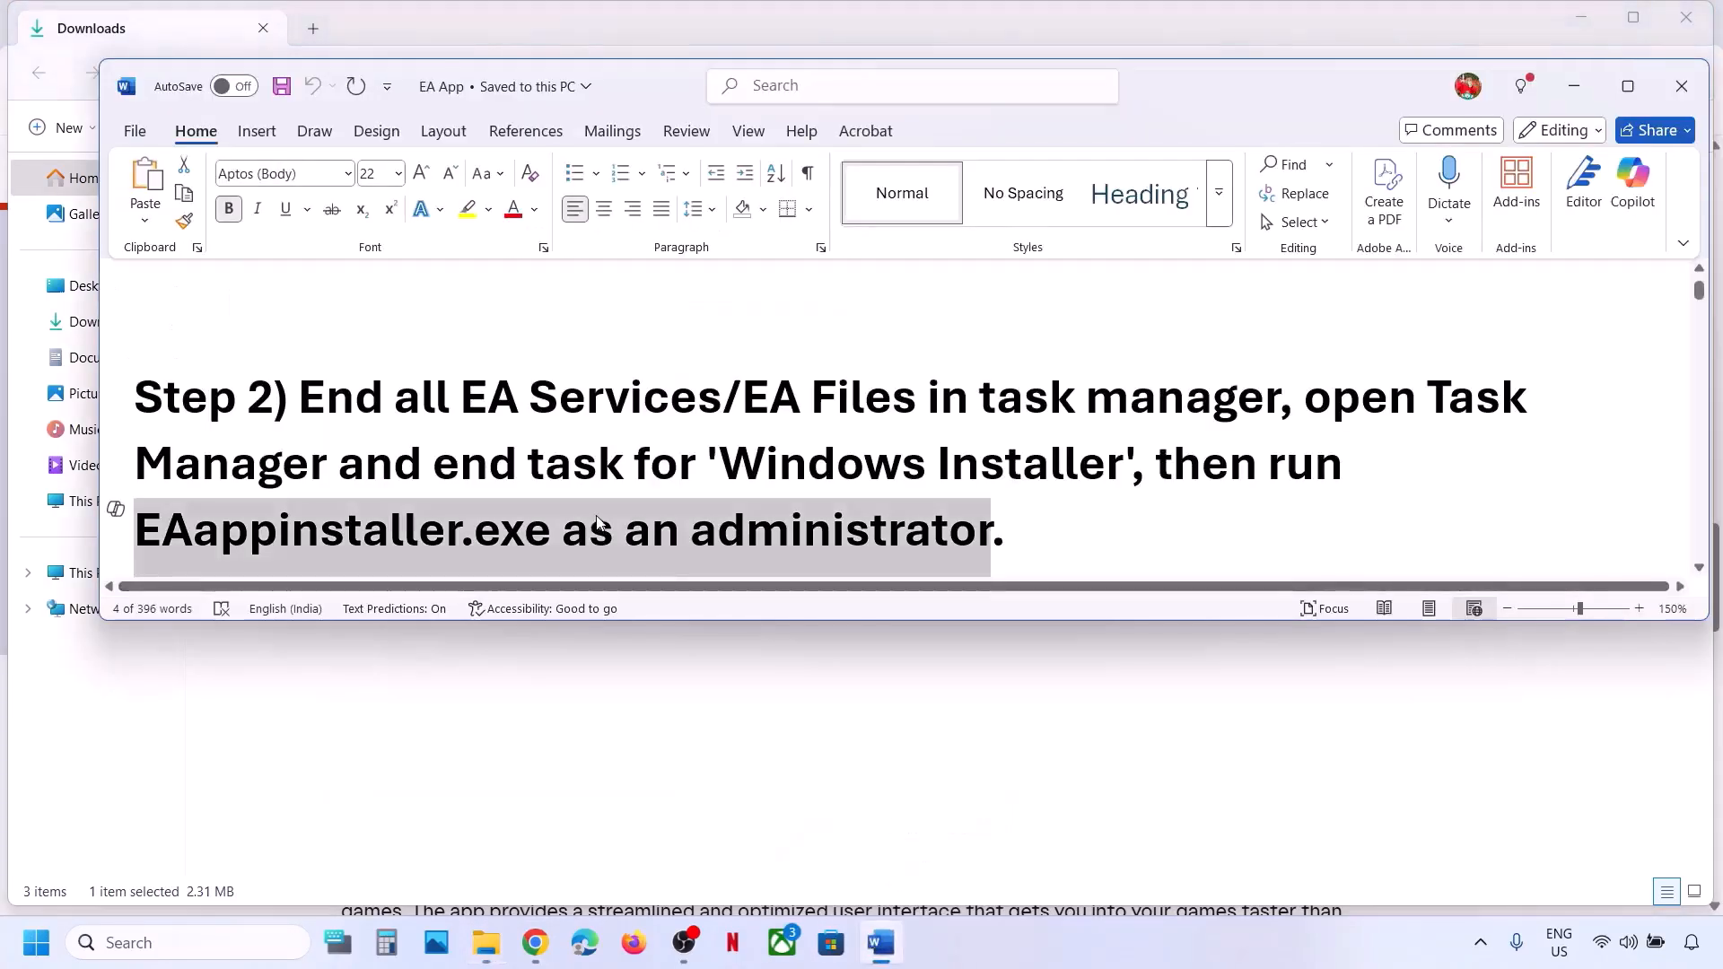
scroll(598, 516, "down", 1)
left_click_drag(301, 442, 1063, 444)
left_click(1574, 86)
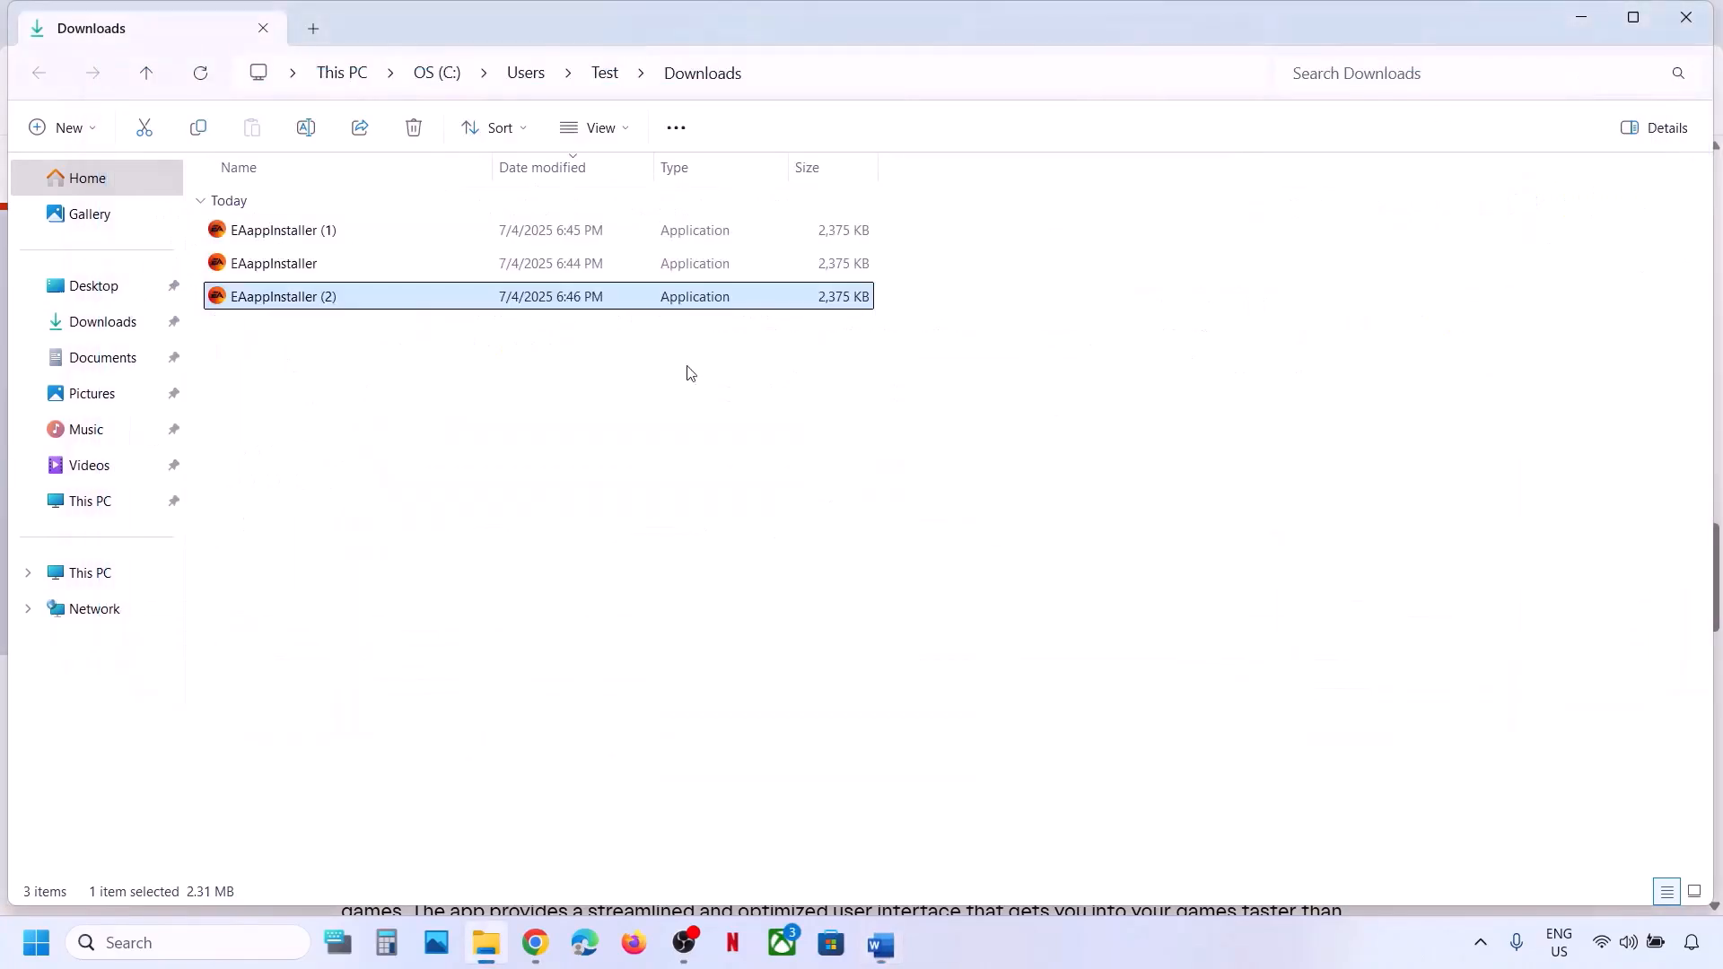
Run EAappInstaller (2) as administrator and choose Customize Setup with Create desktop shortcut unchecked.
right_click(305, 306)
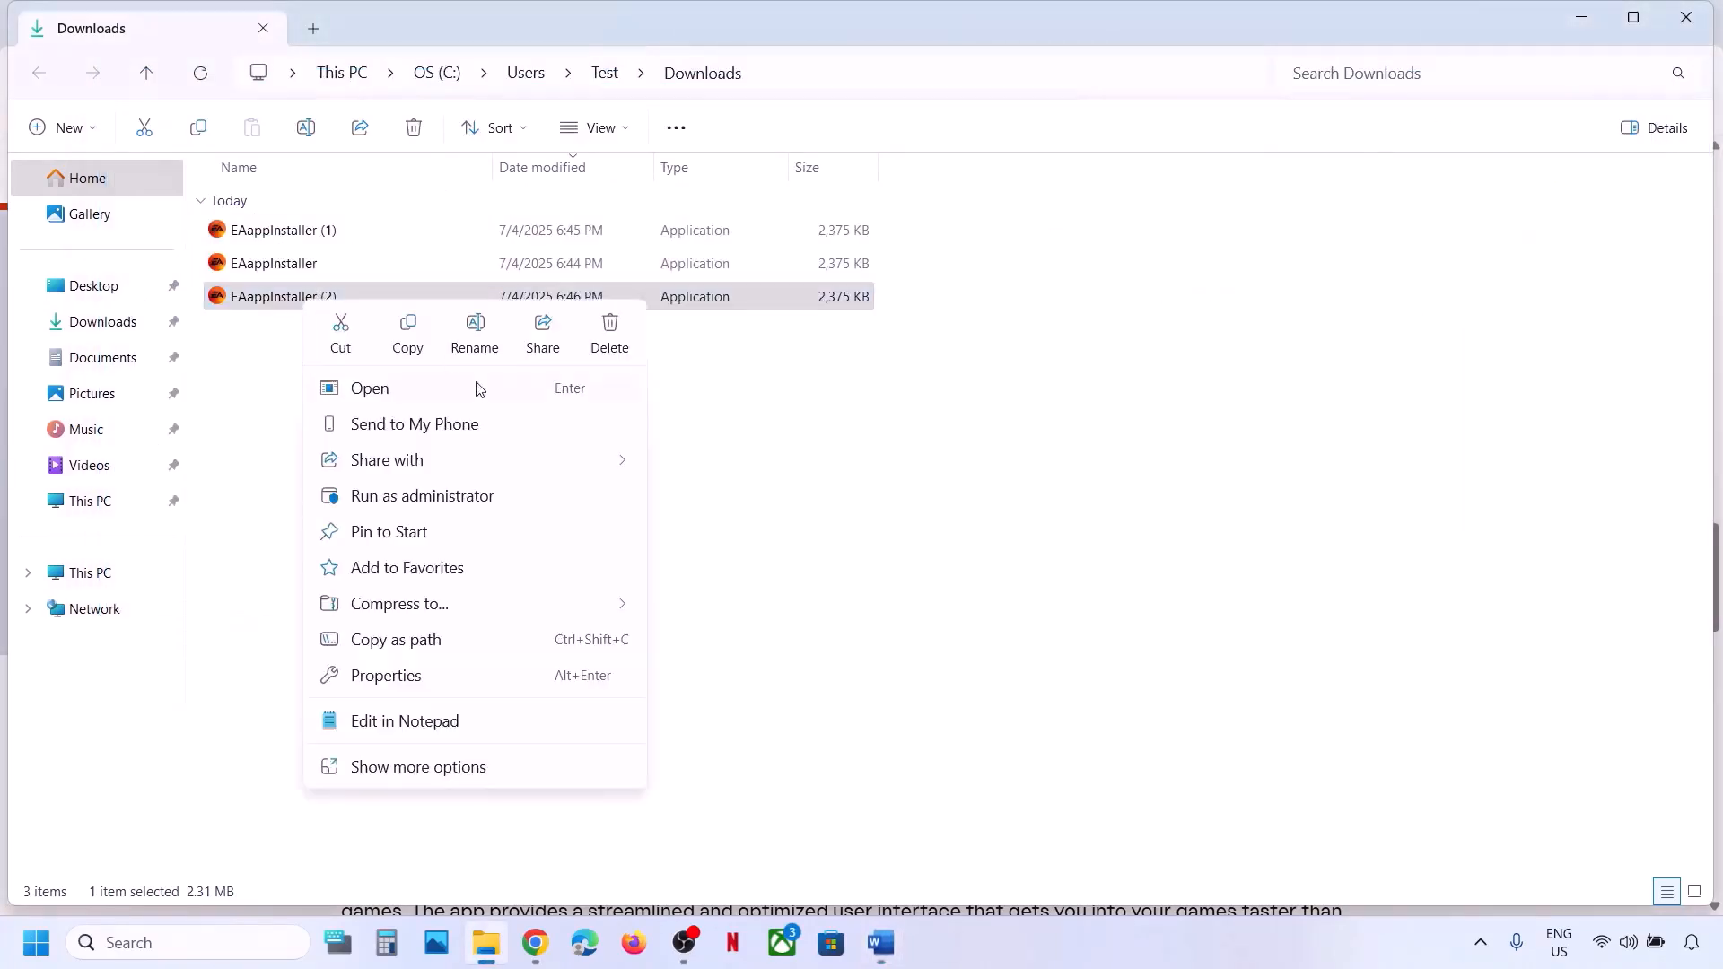
left_click(422, 499)
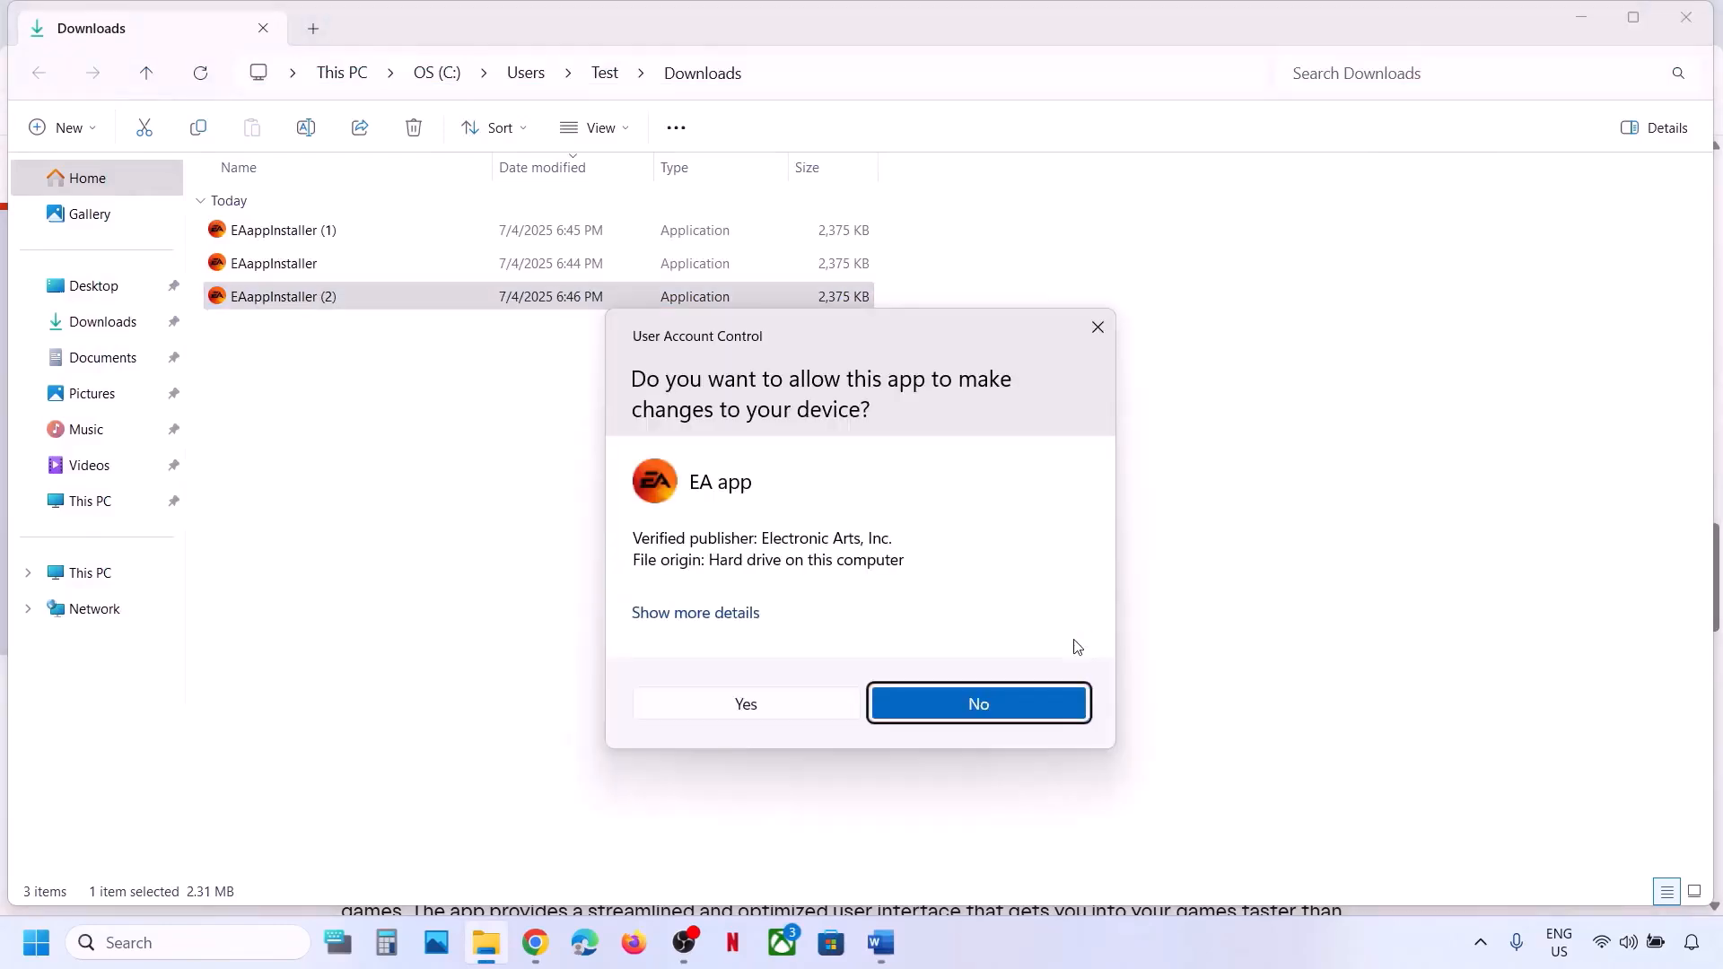
left_click(745, 705)
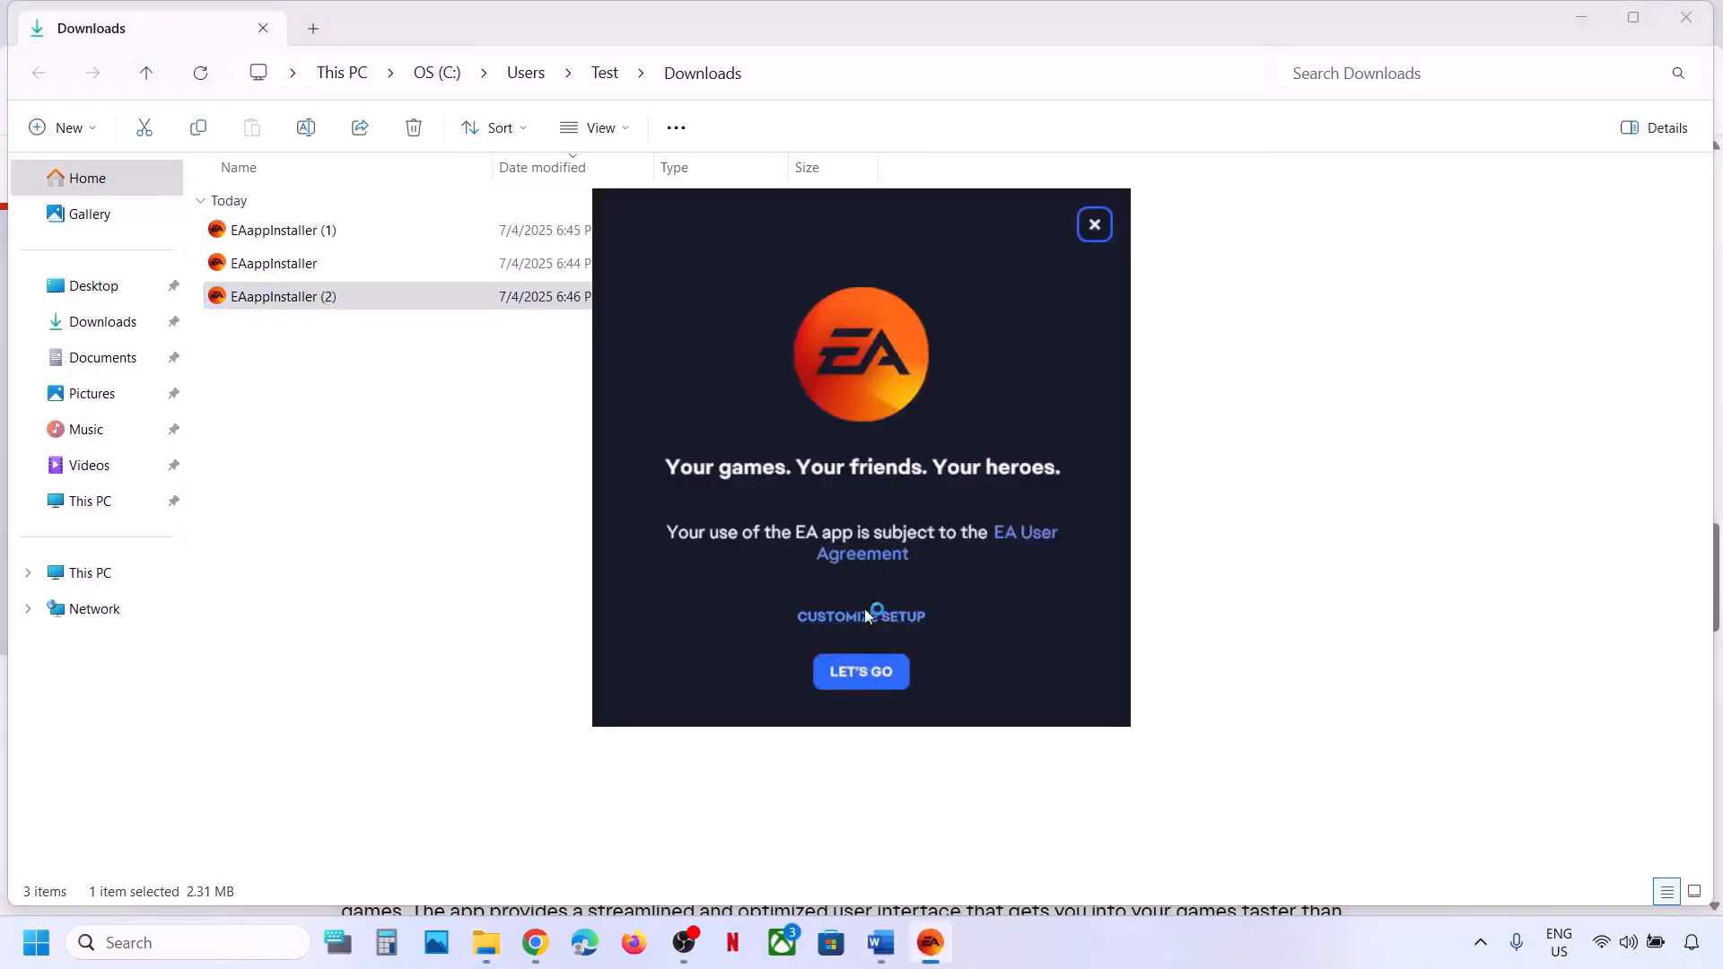
left_click(885, 619)
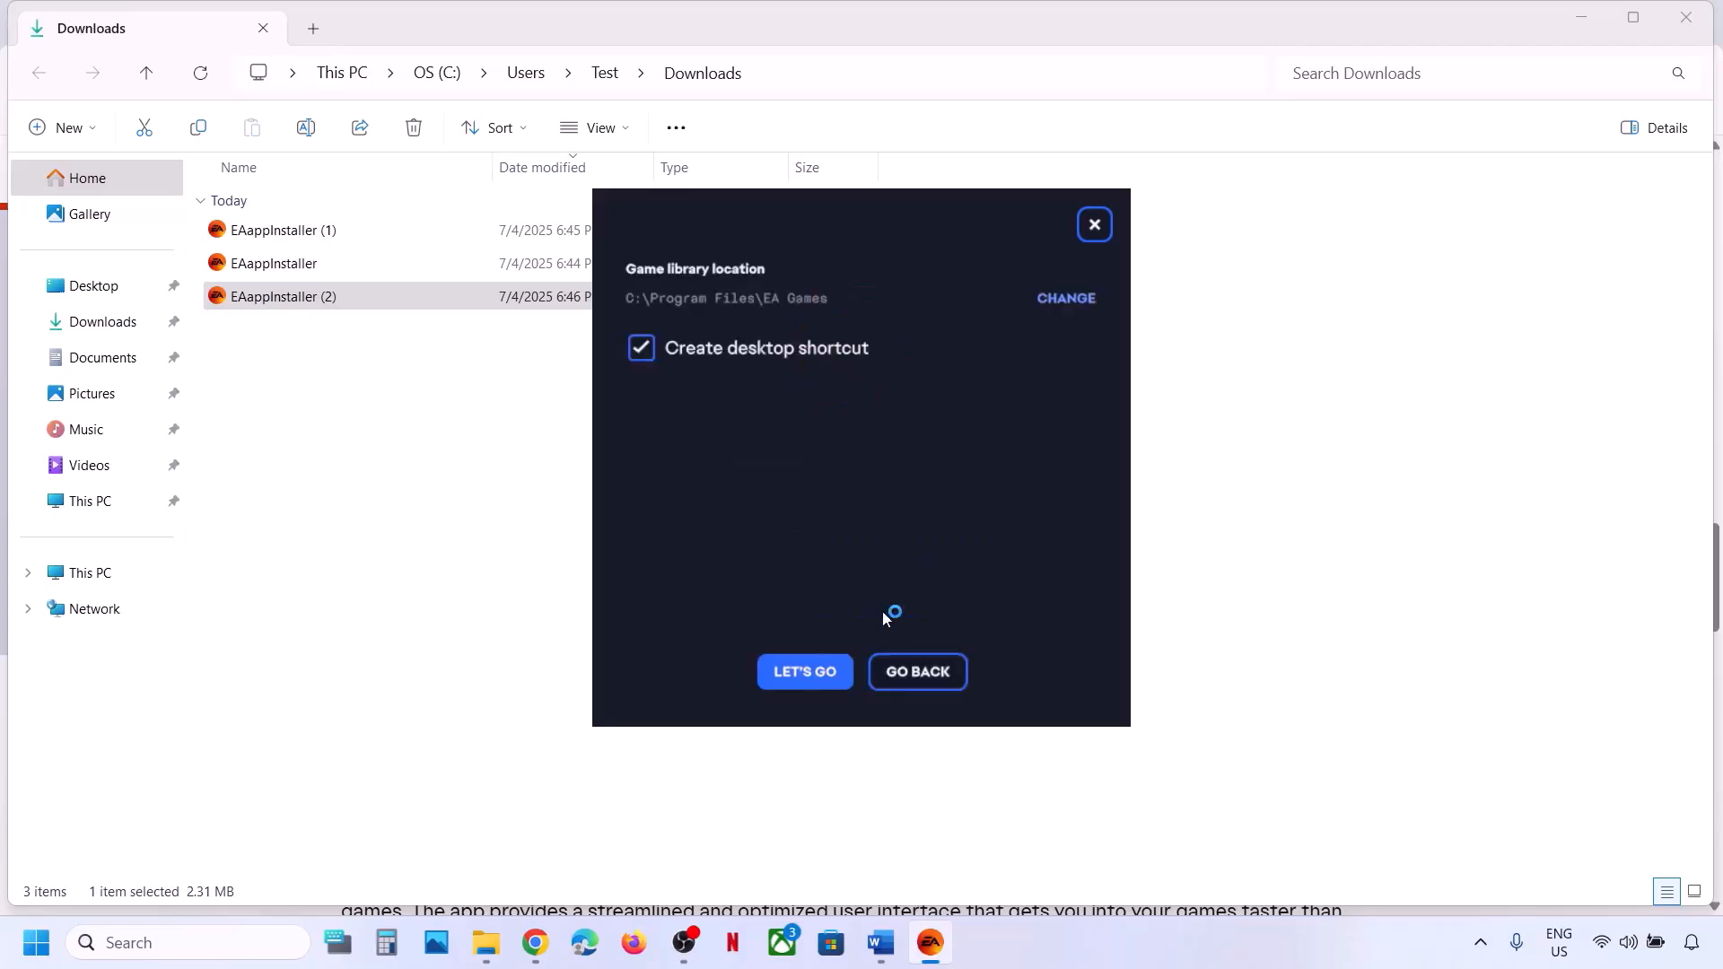
left_click(642, 349)
Copy the learn.microsoft.com Visual C++ redistributables link from Step 4 in Word.
left_click(880, 942)
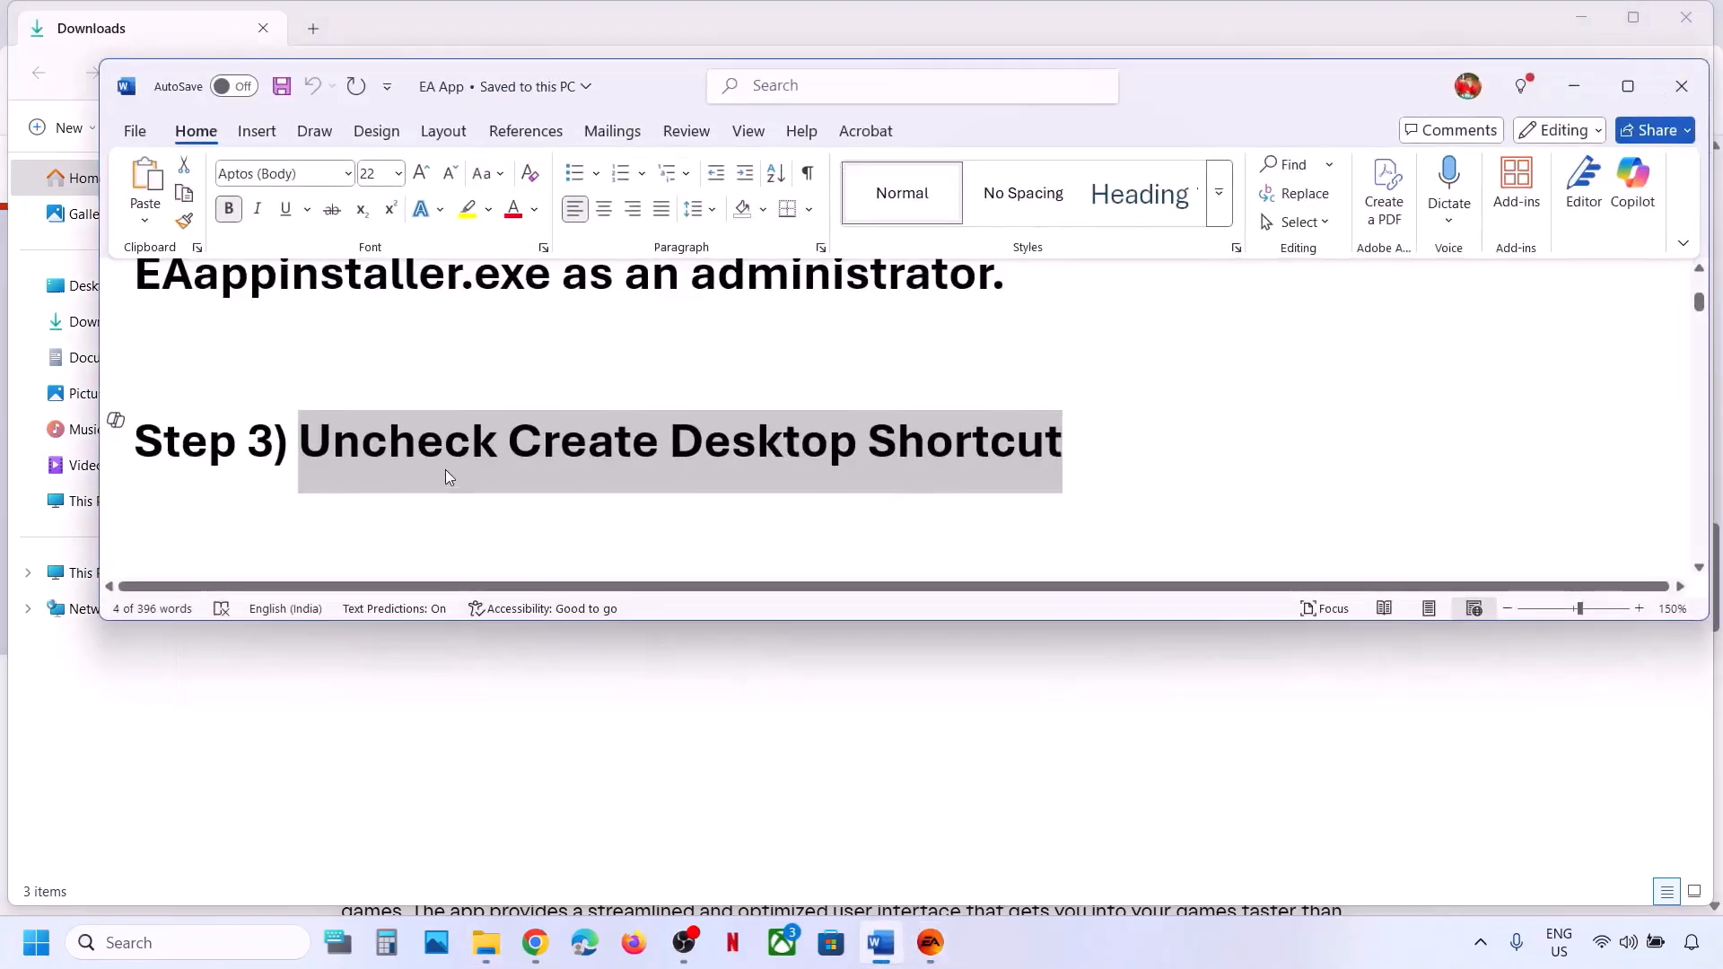
scroll(448, 475, "down", 4)
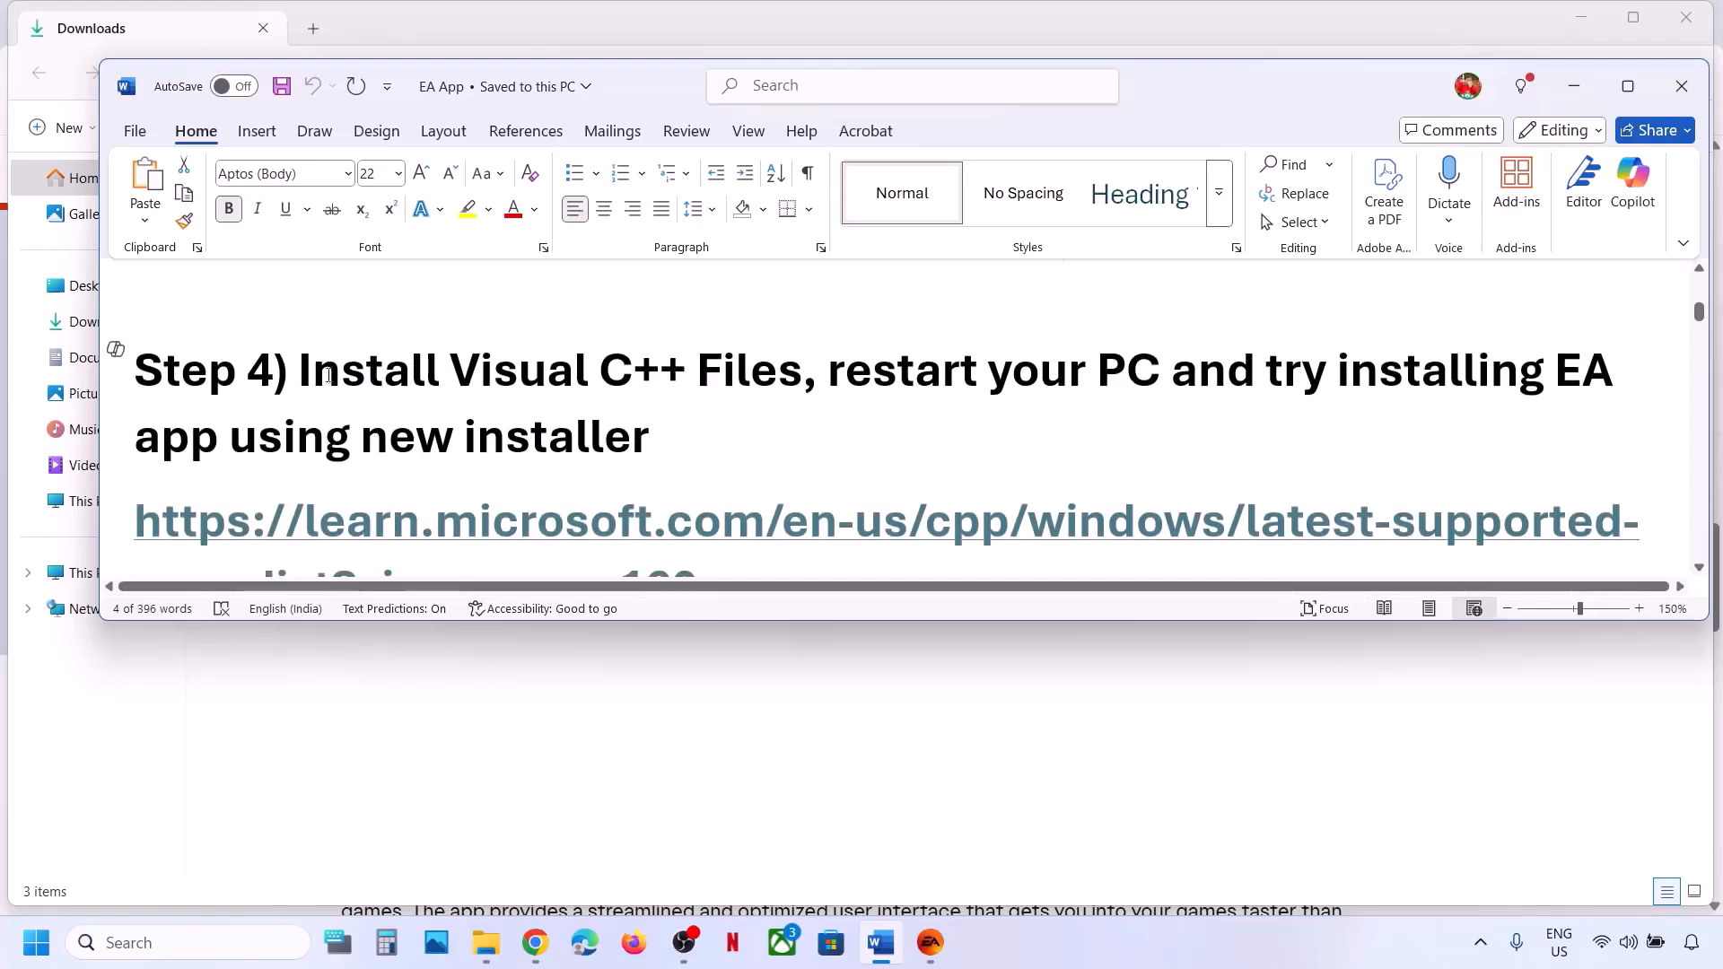
left_click_drag(328, 375, 802, 375)
scroll(735, 428, "down", 1)
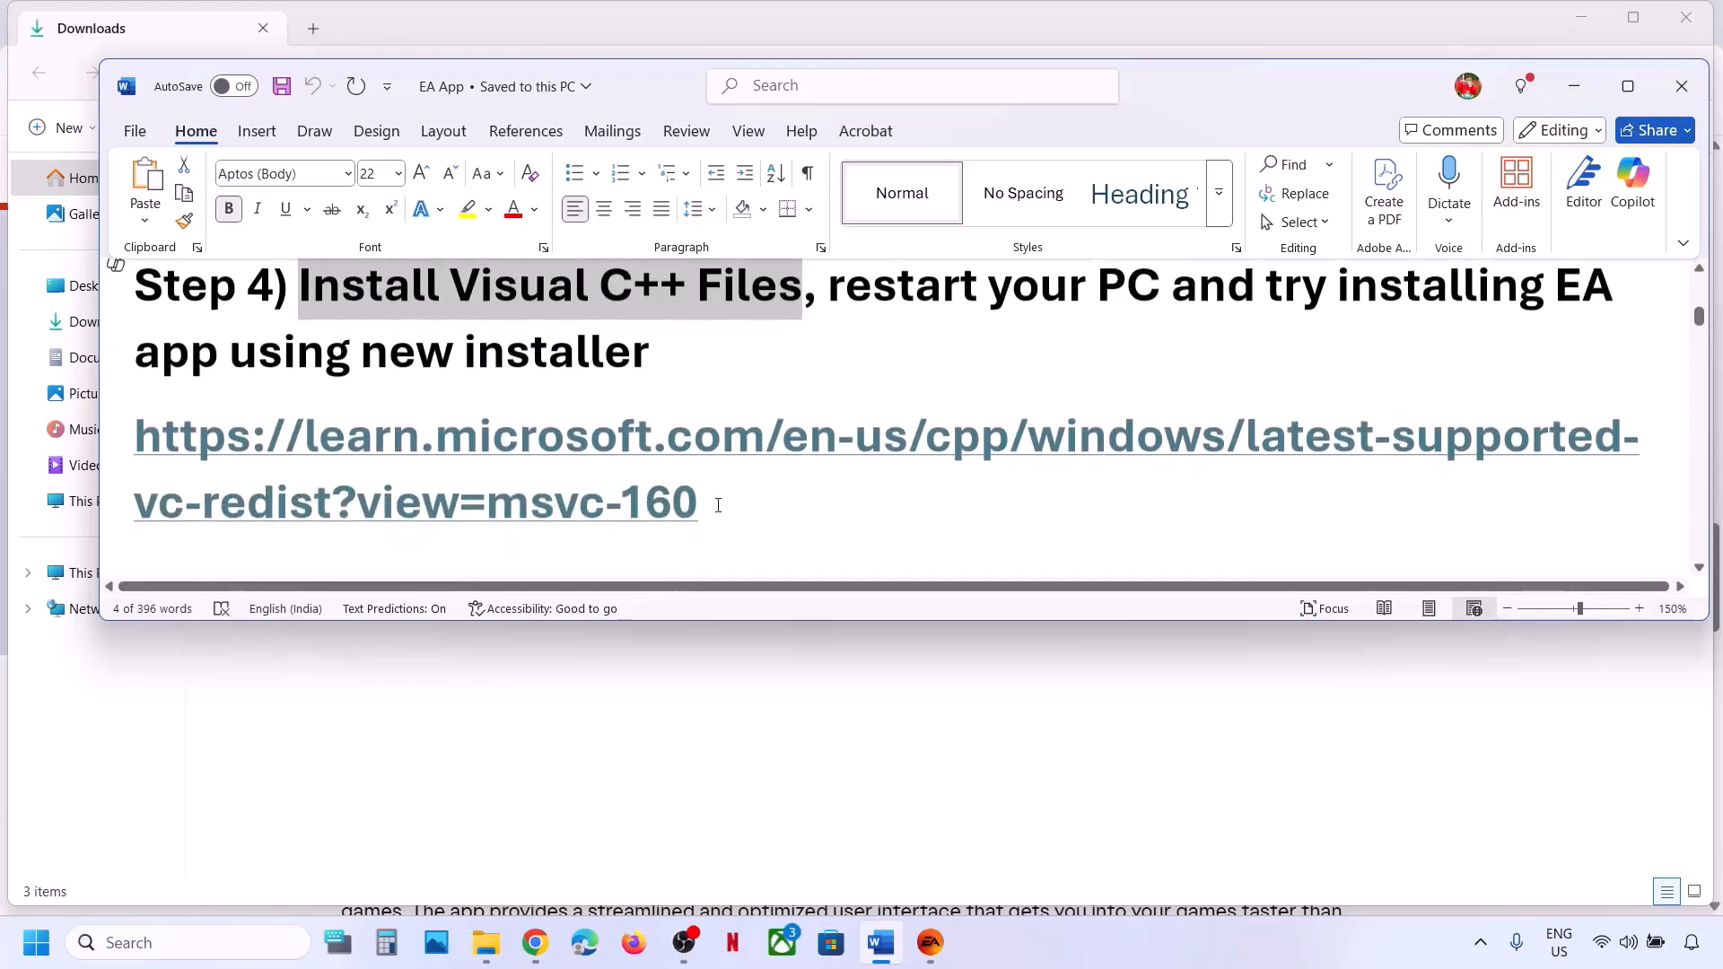
left_click_drag(718, 505, 214, 445)
right_click(214, 445)
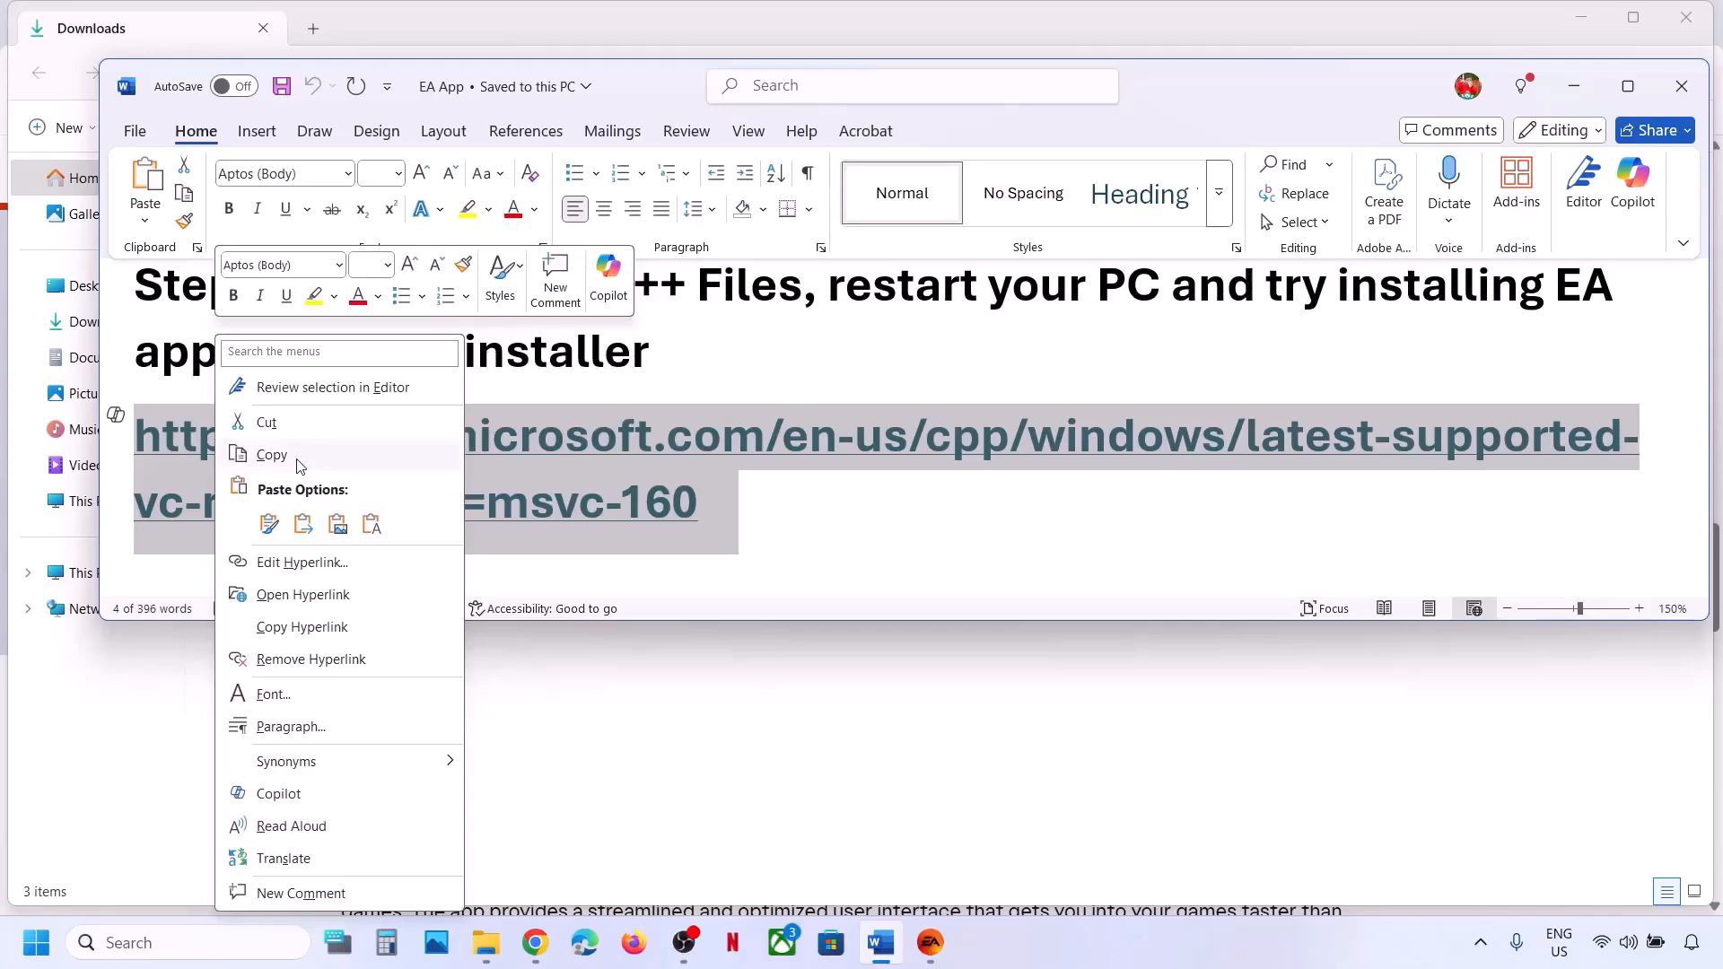
left_click(273, 454)
left_click(536, 944)
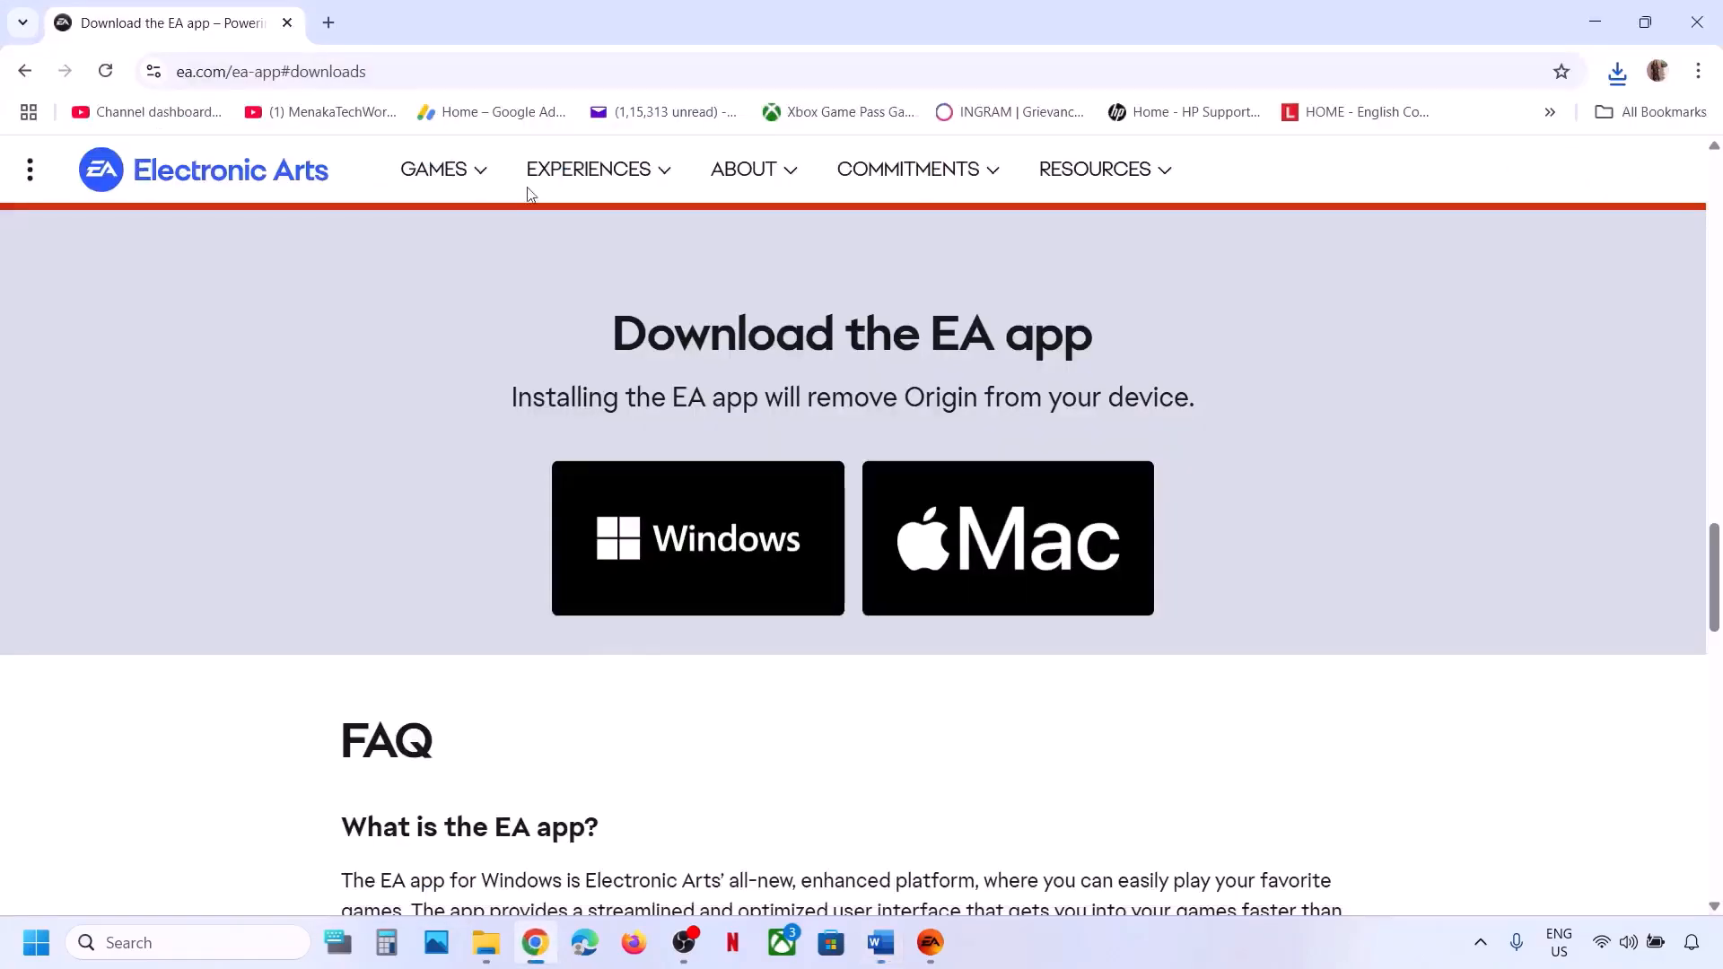
Load the copied Microsoft Learn link in a new tab and download VC_redist.x86.exe.
left_click(326, 22)
key("ctrl+v")
key("Return")
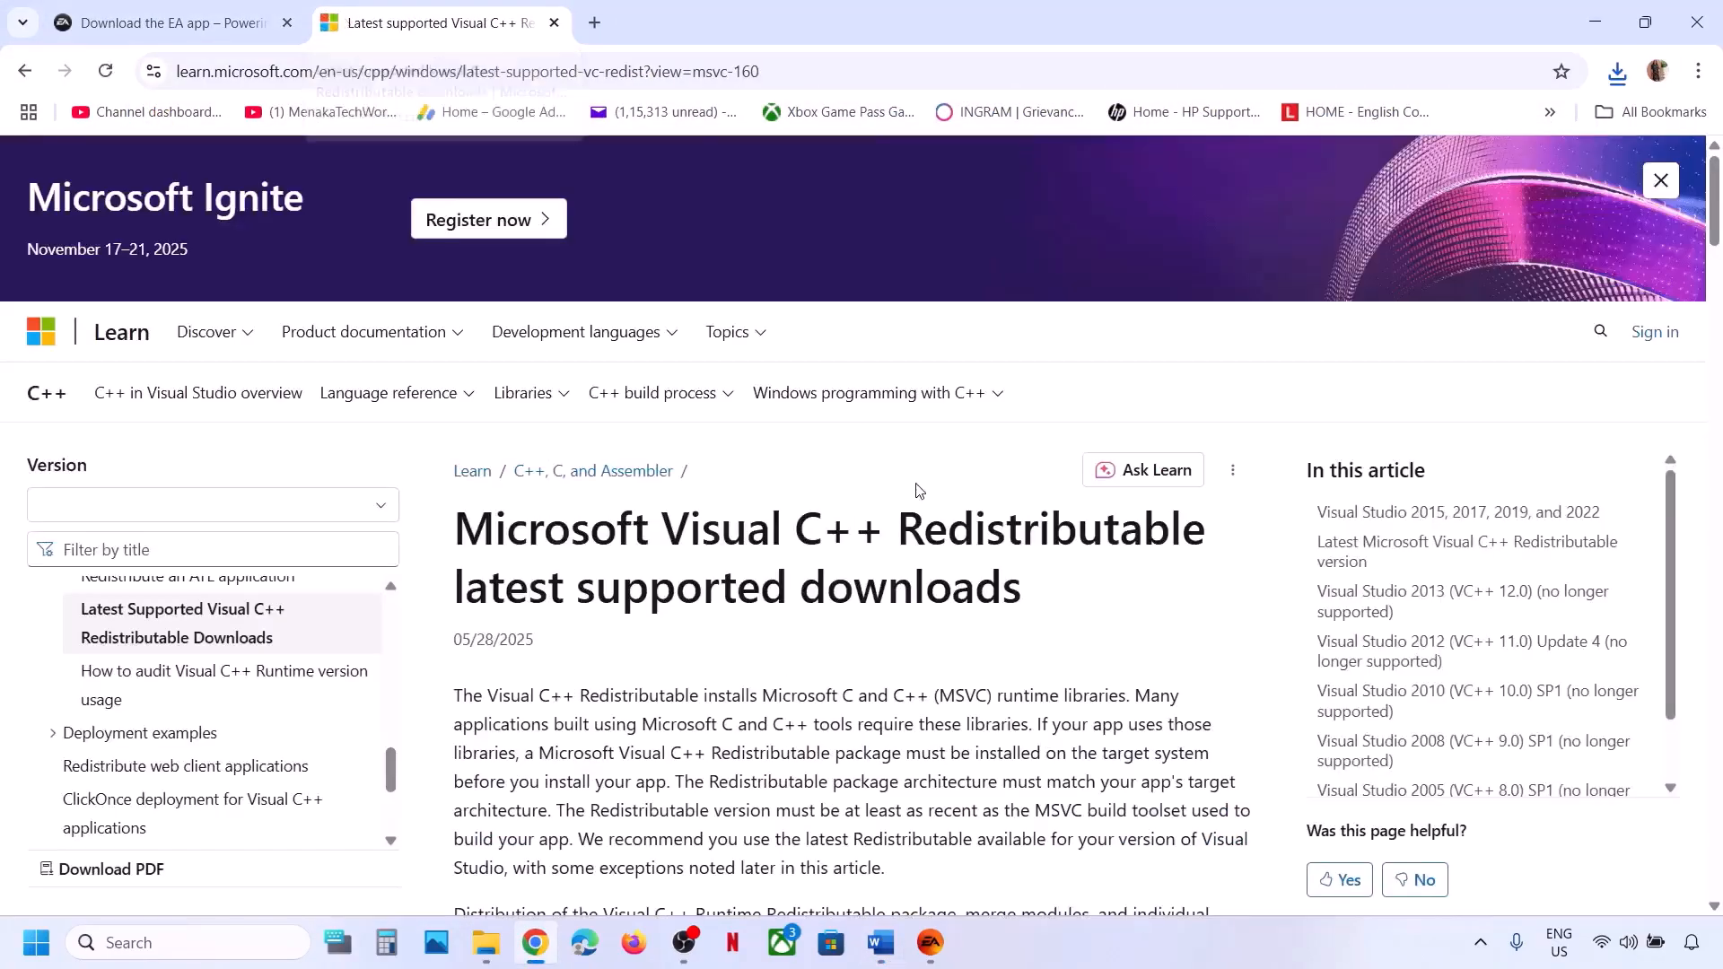
scroll(758, 635, "down", 7)
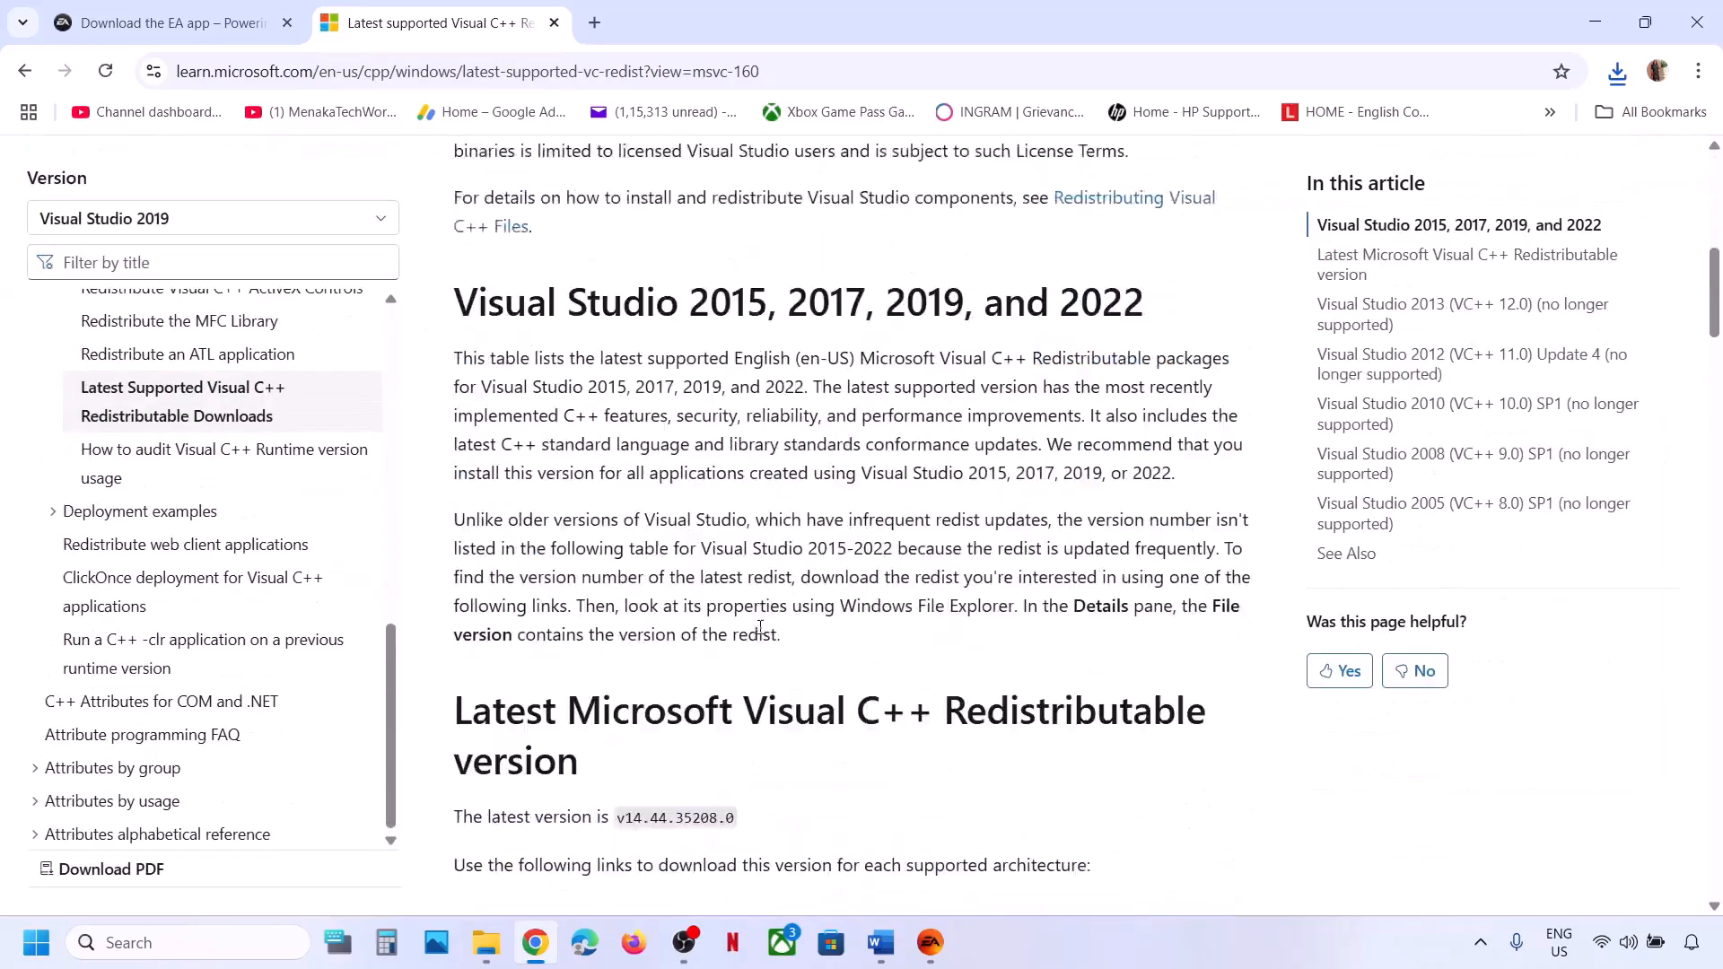
left_click_drag(572, 467, 1052, 473)
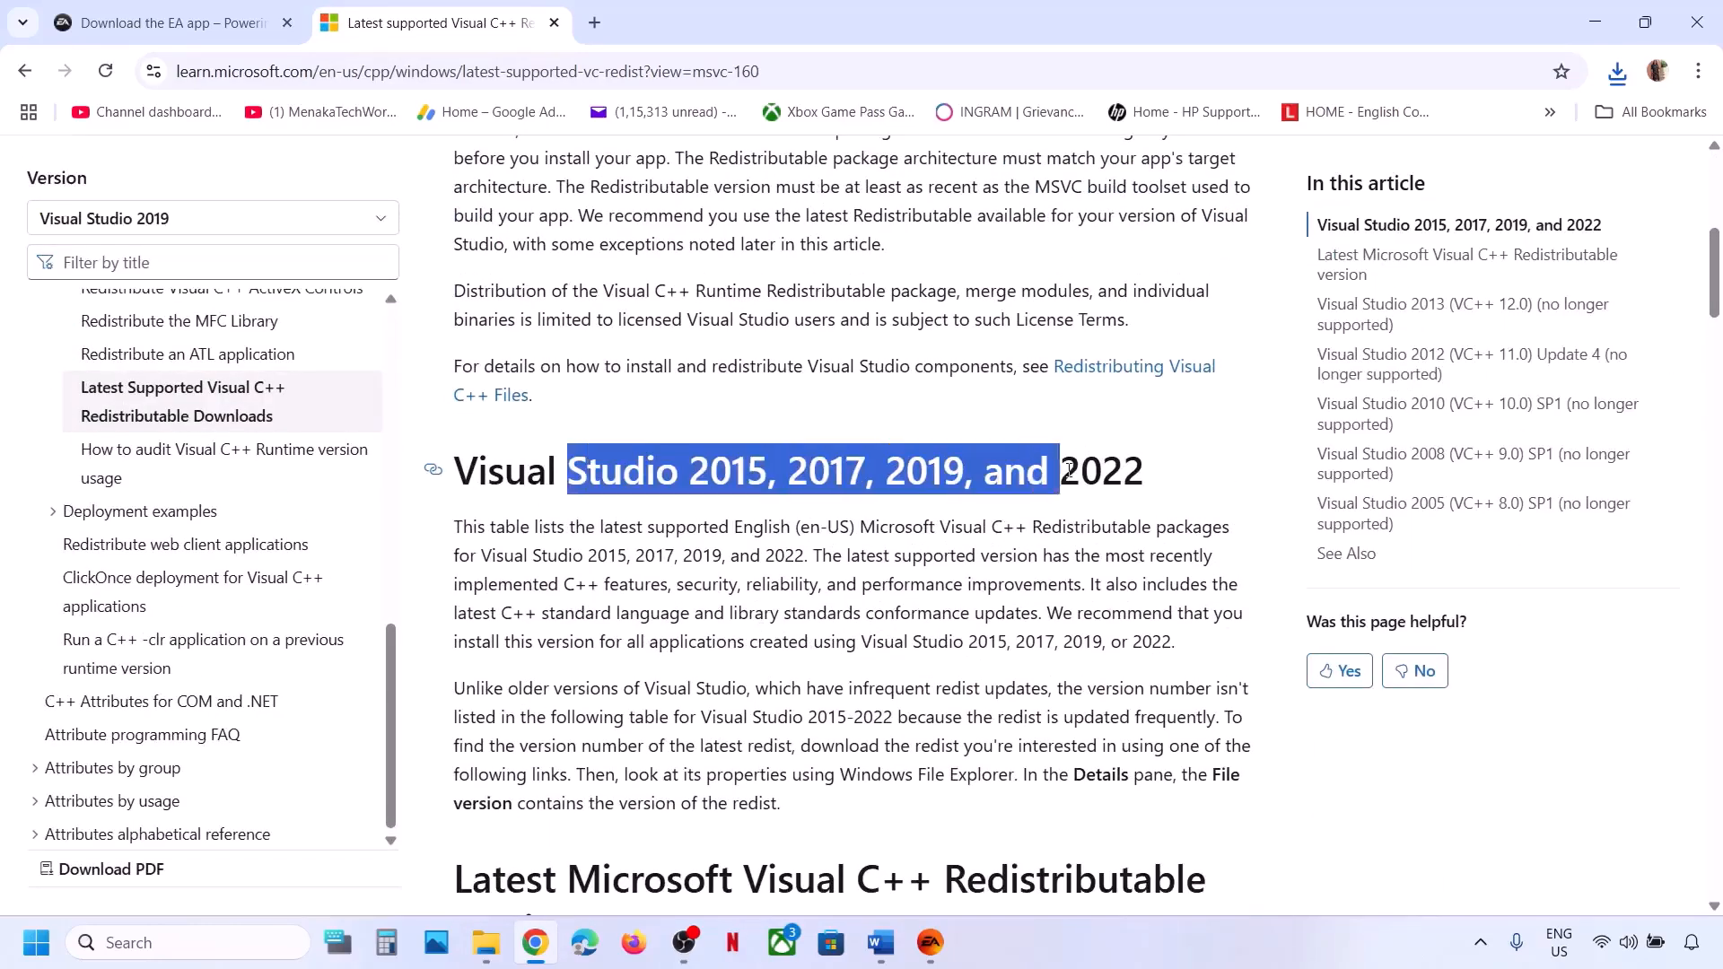
scroll(700, 575, "down", 7)
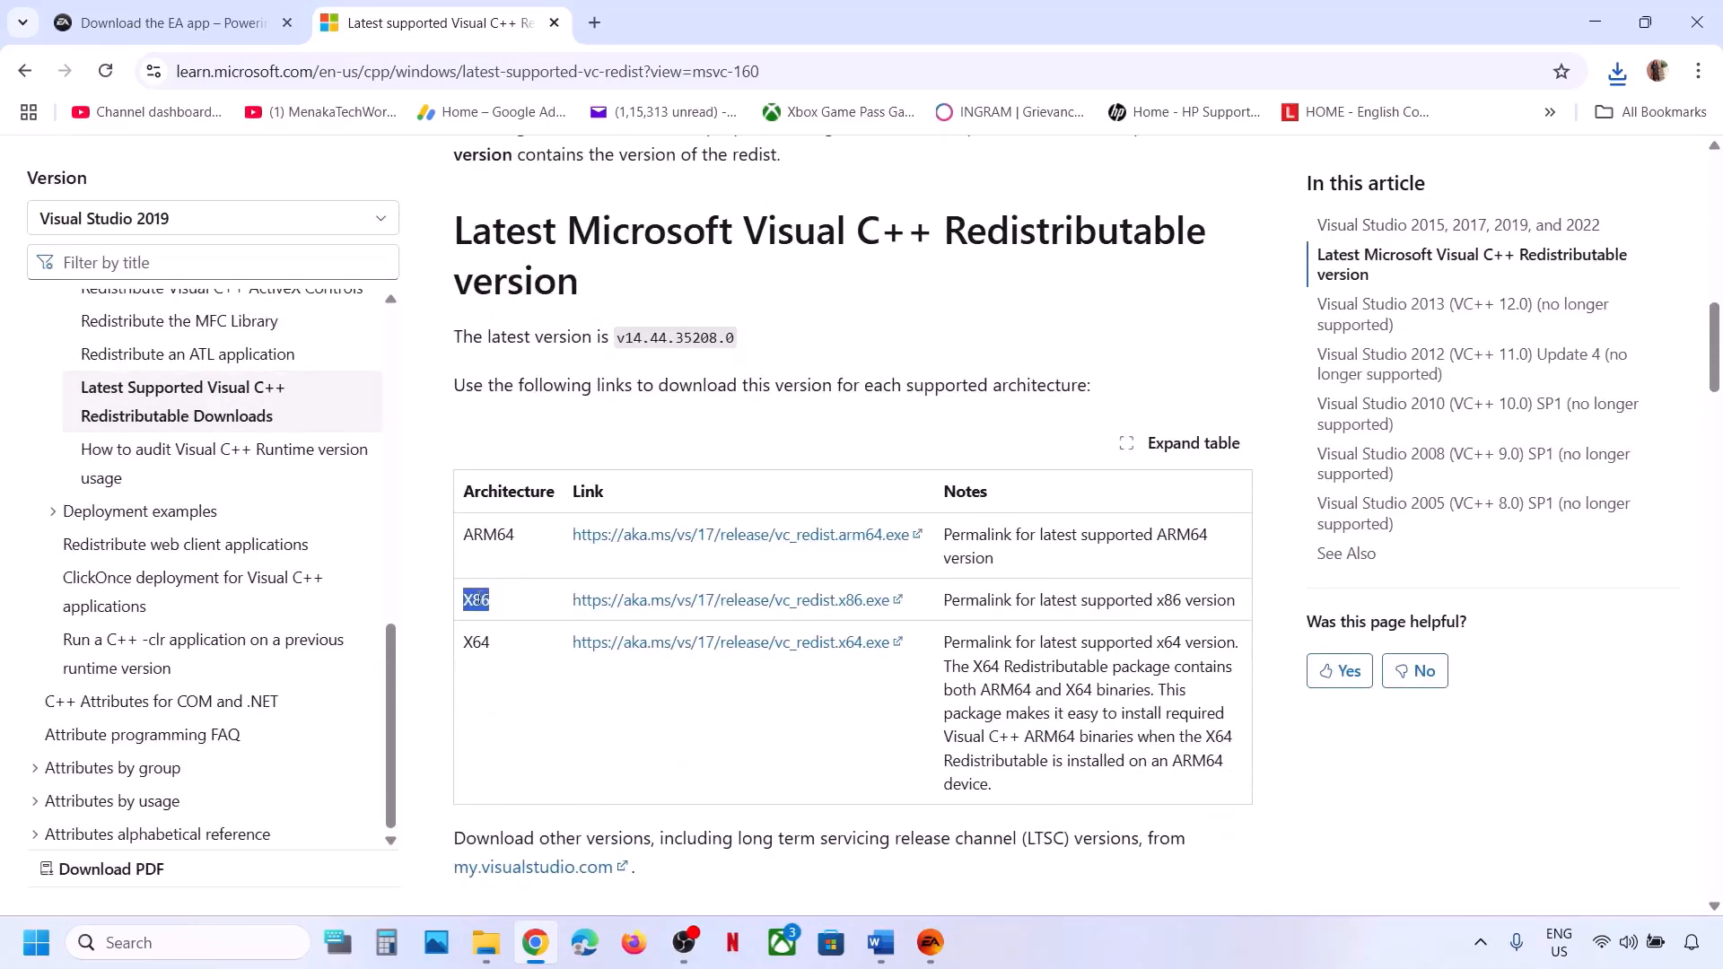
double_click(484, 642)
left_click(719, 602)
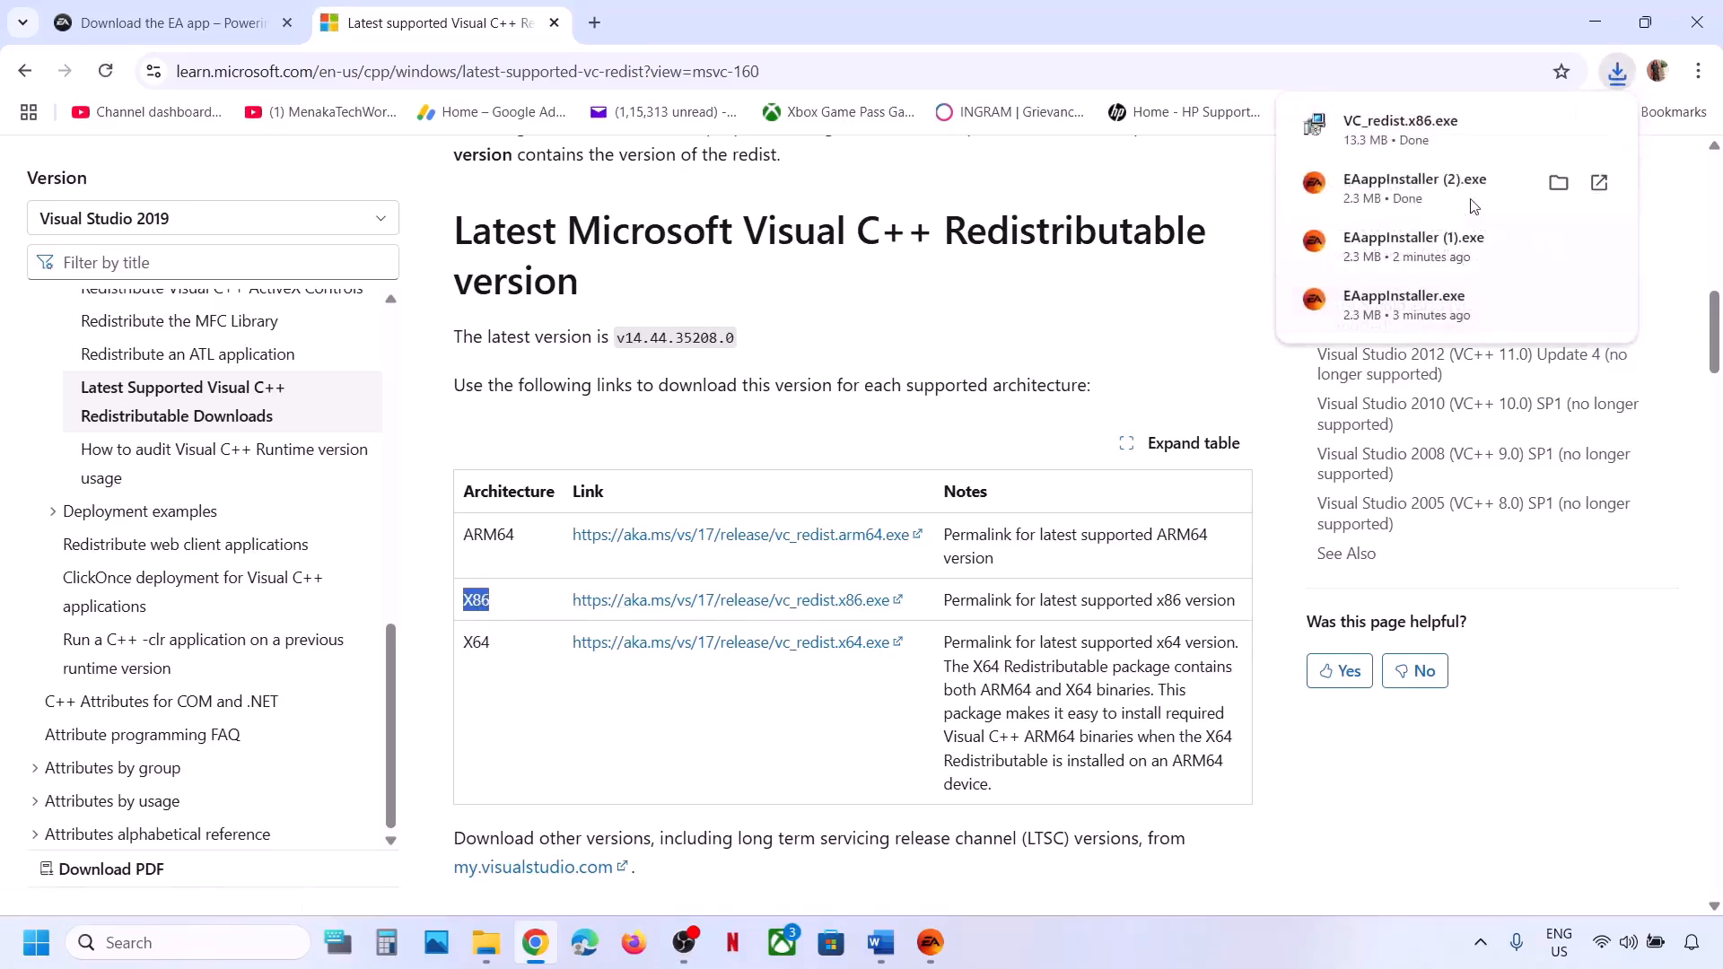
Run VC_redist.x86.exe and repair the x86 redistributable, approving the UAC prompt.
left_click(1405, 134)
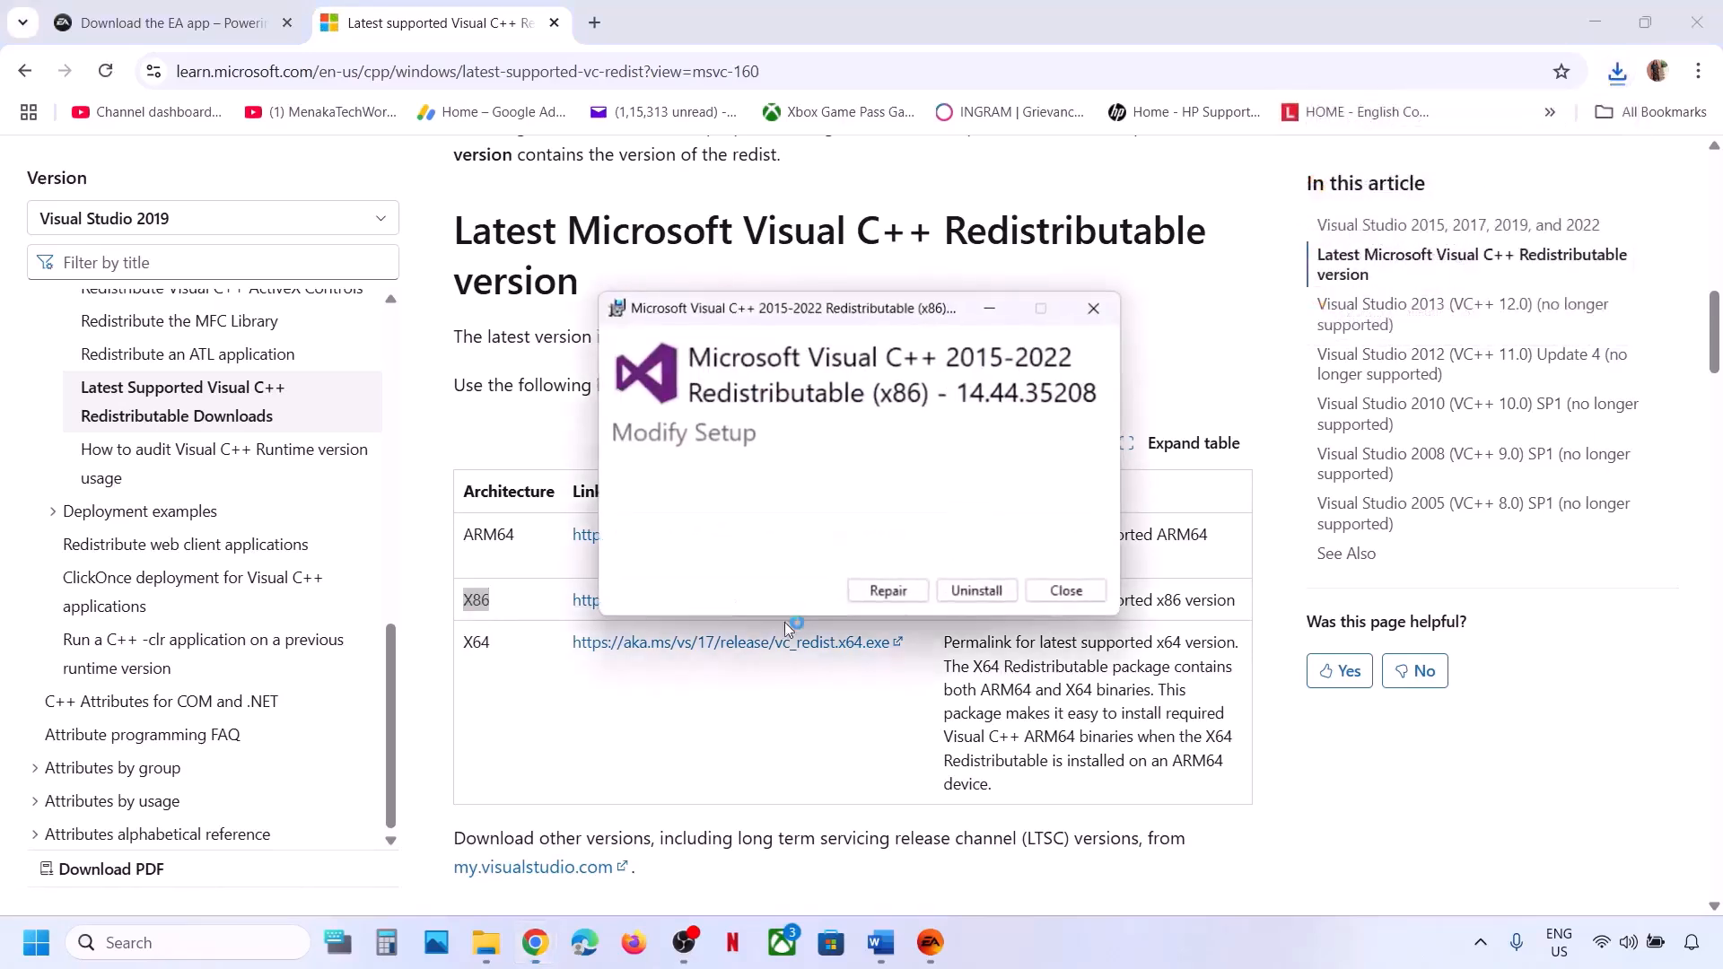
left_click(887, 592)
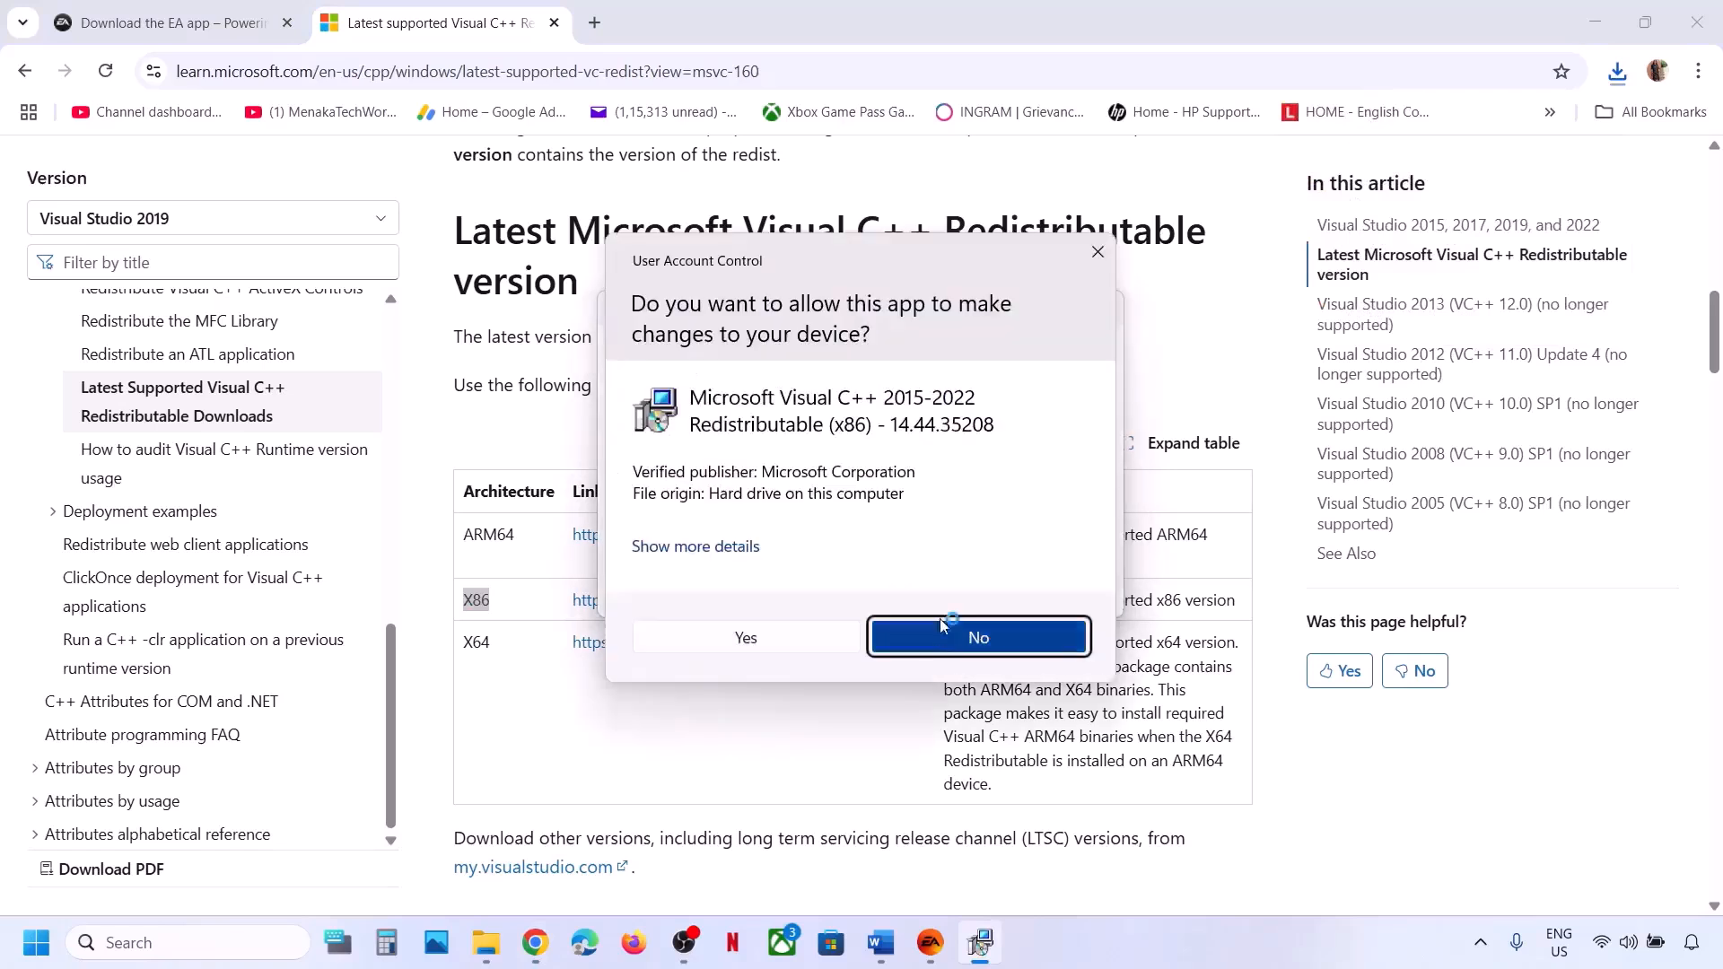
left_click(795, 641)
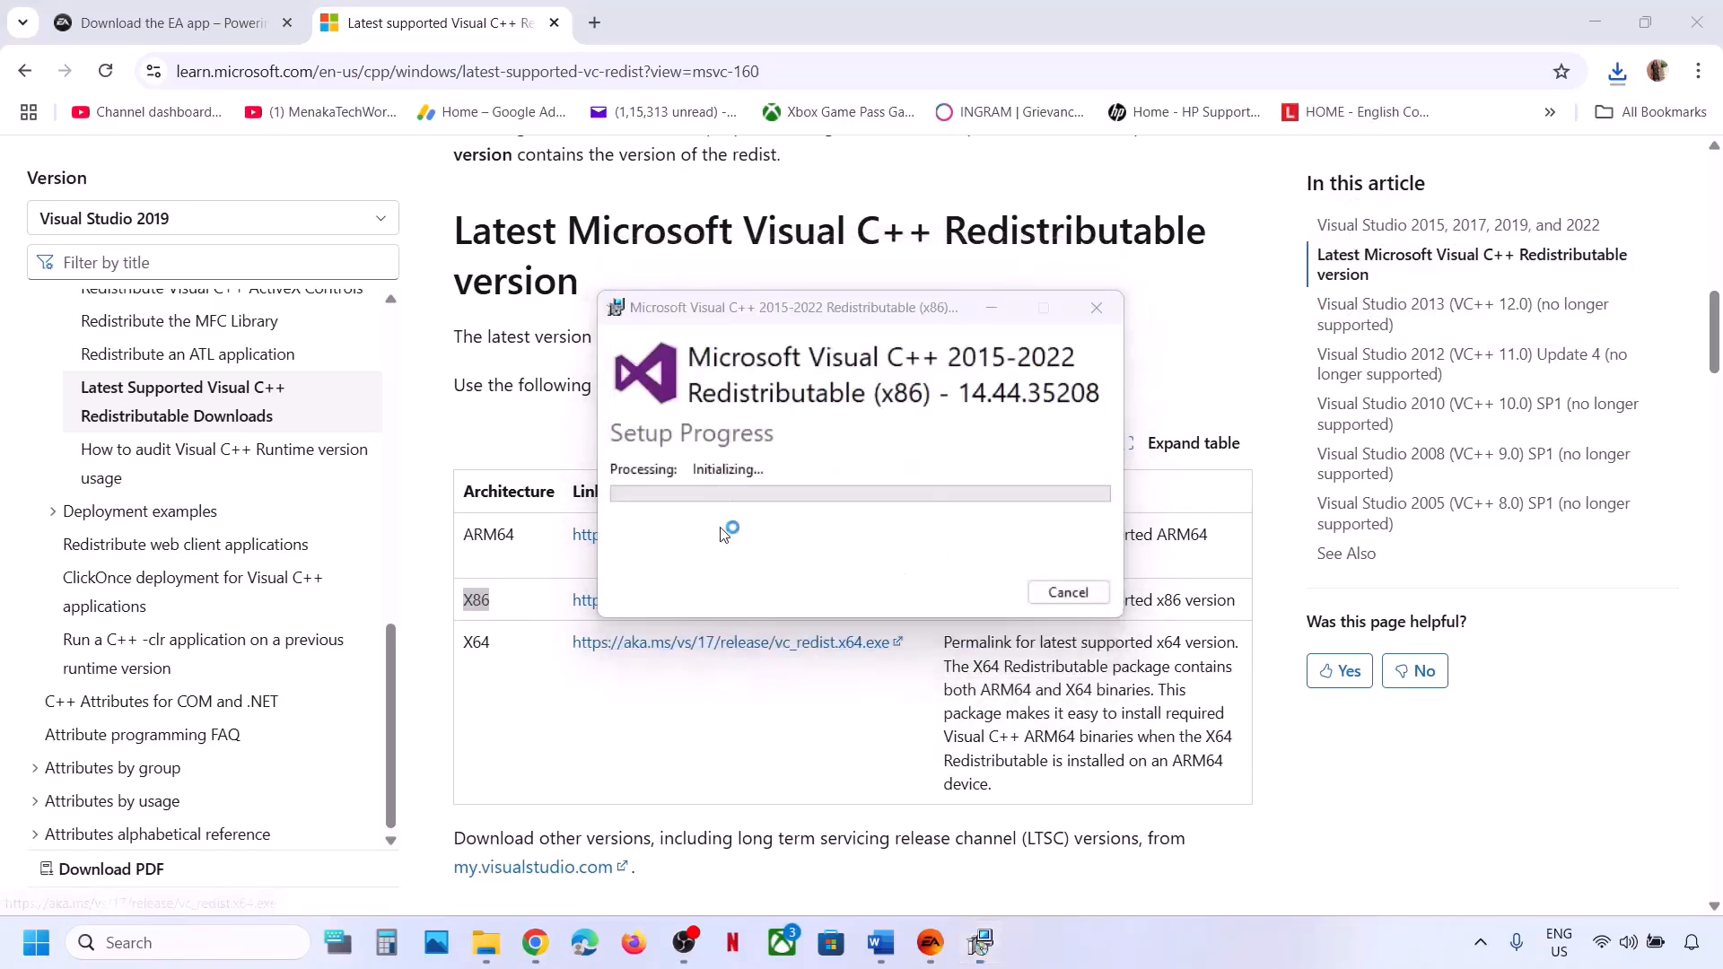
Launch the downloaded VC_redist.x64.exe and repair the x64 redistributable, approving the UAC prompt.
left_click(478, 646)
double_click(478, 646)
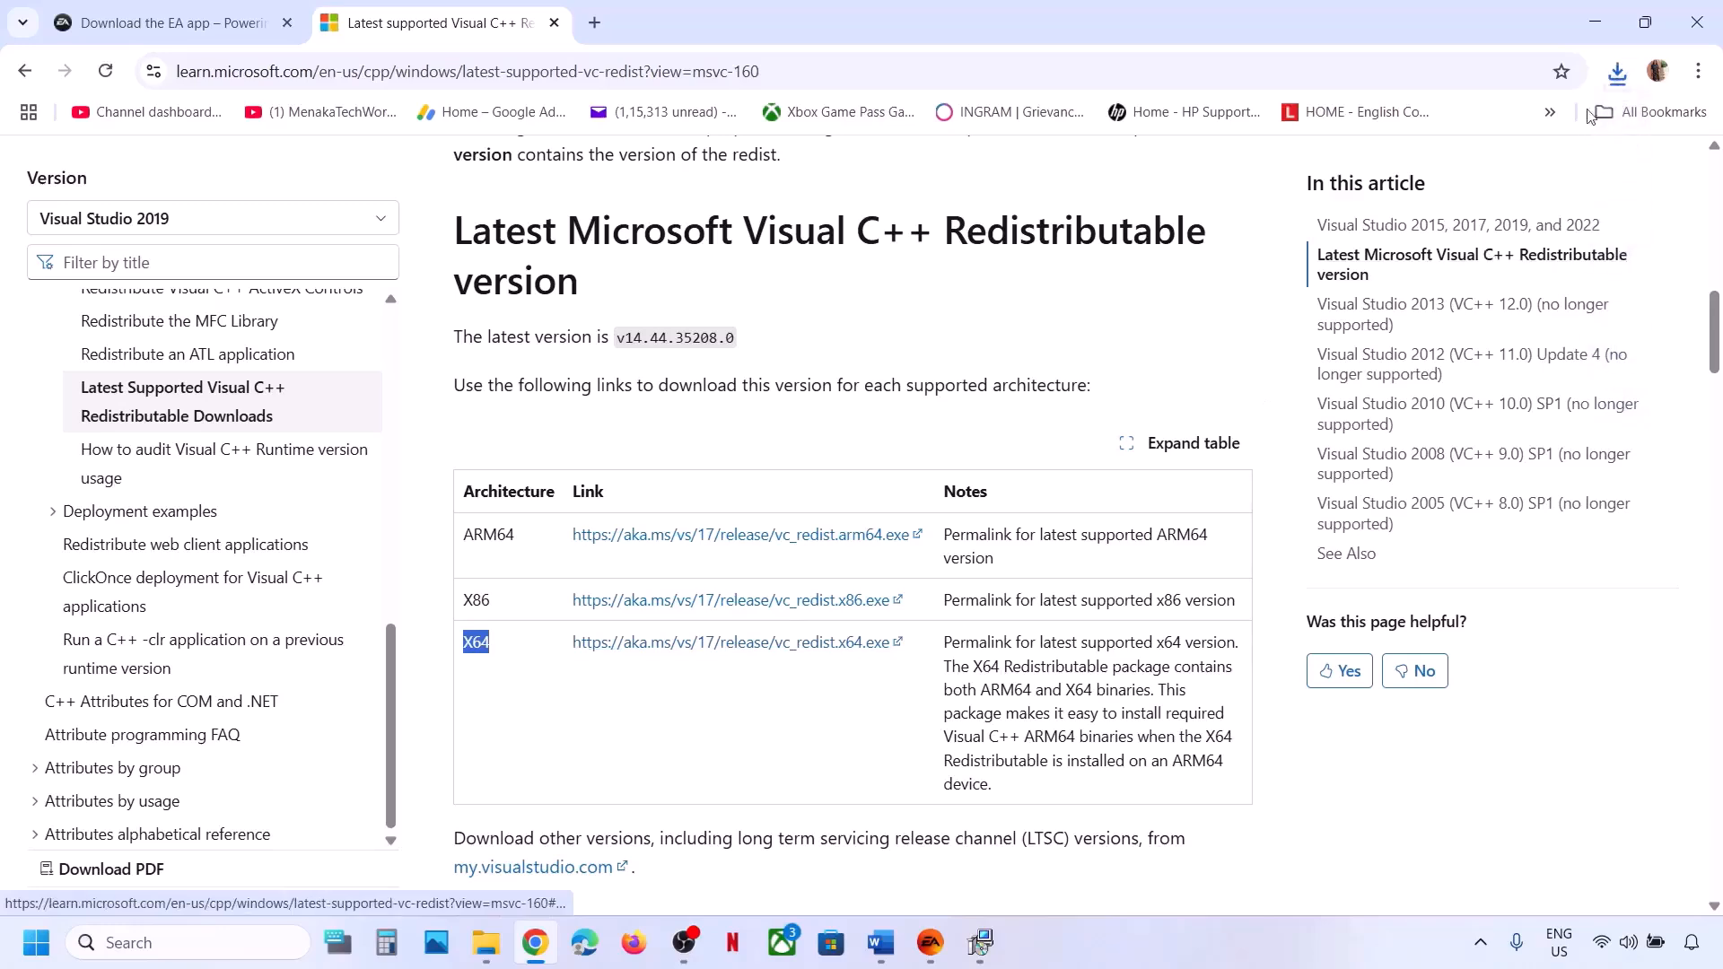
left_click(1618, 74)
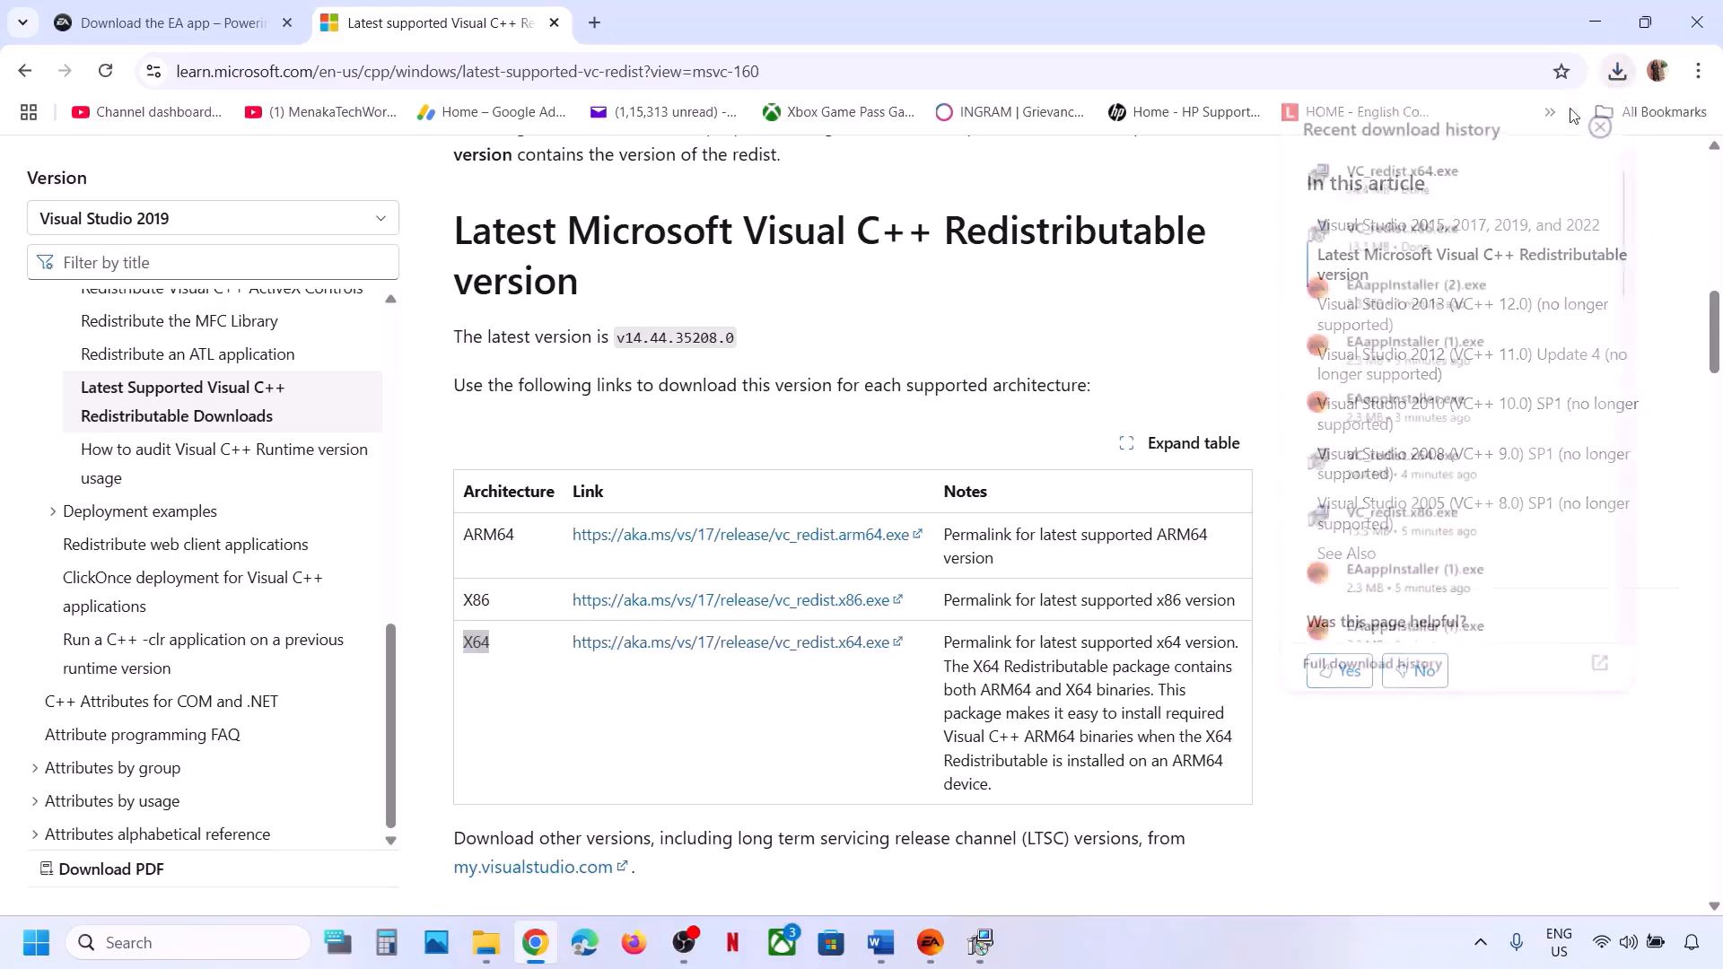
left_click(1406, 192)
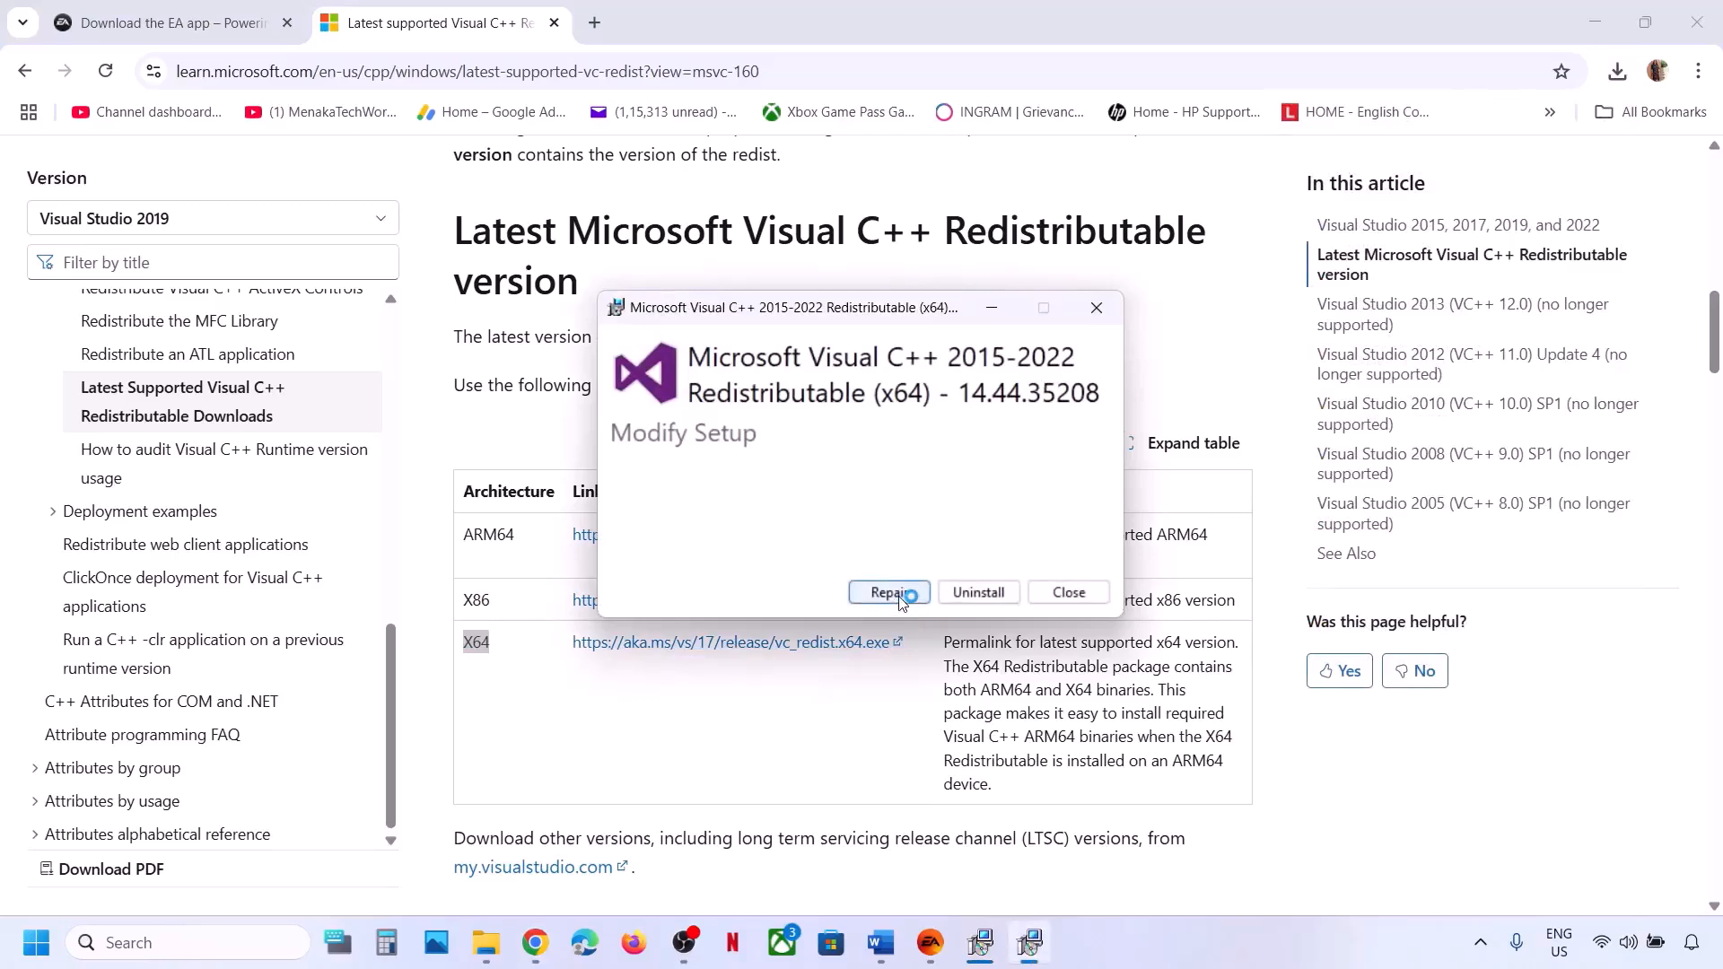
left_click(893, 594)
left_click(807, 635)
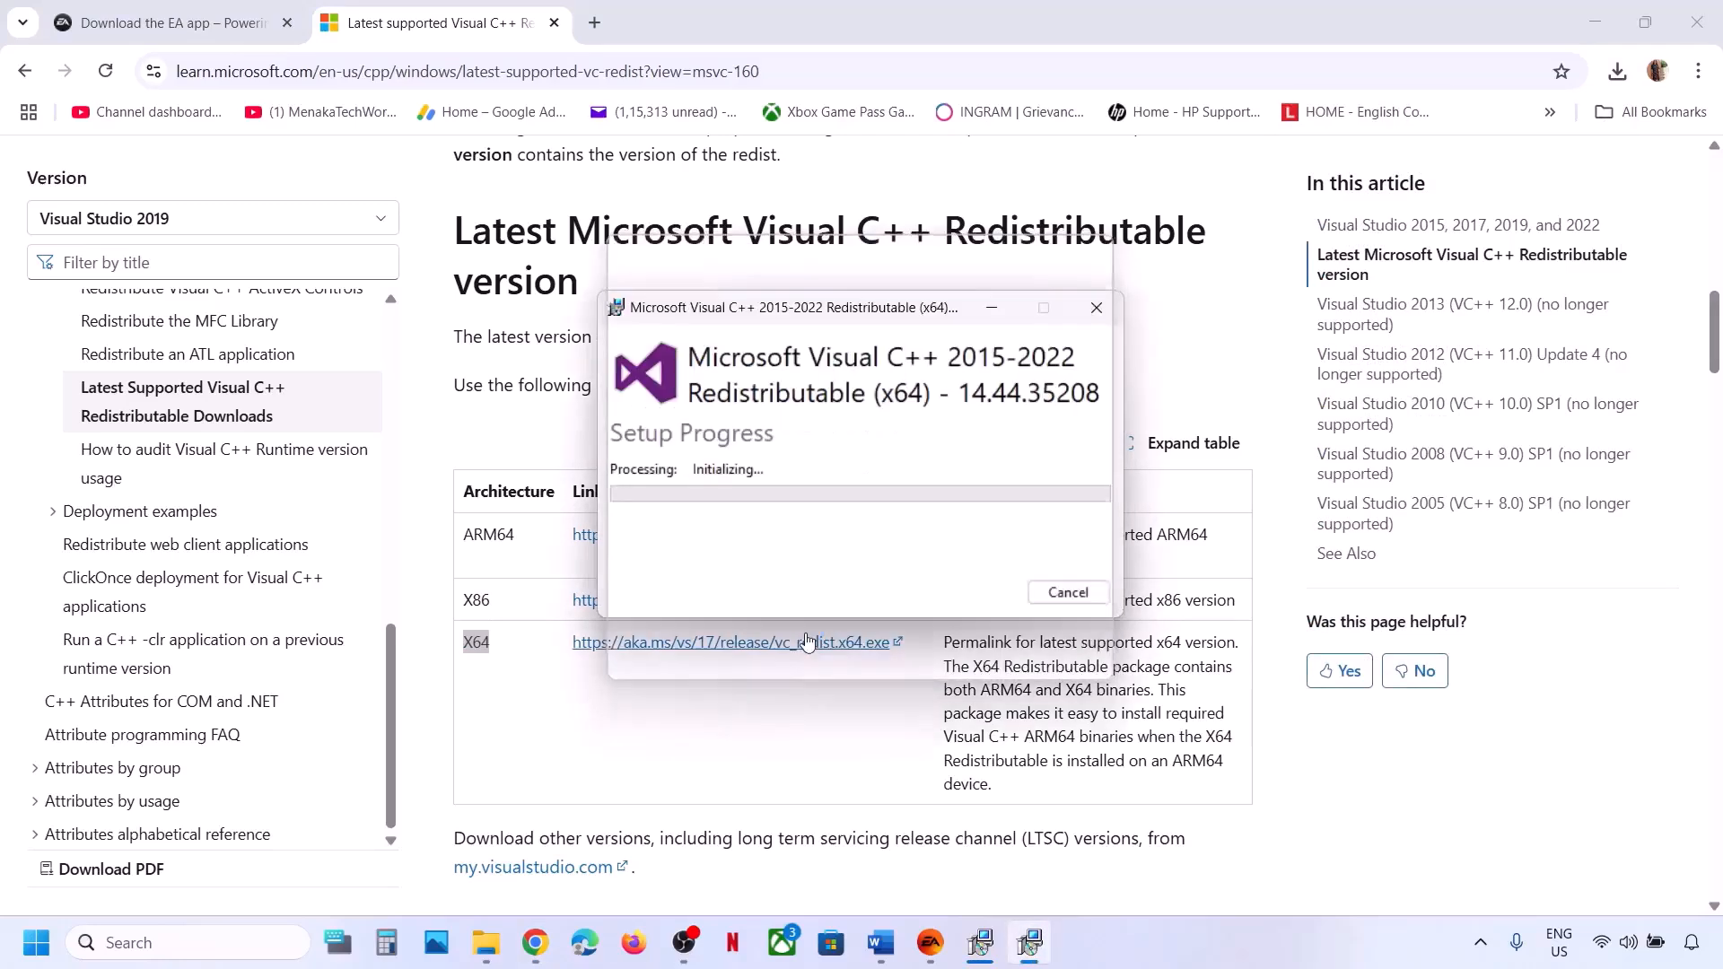
Close the x86 and x64 Setup Successful windows.
left_click_drag(888, 305, 487, 325)
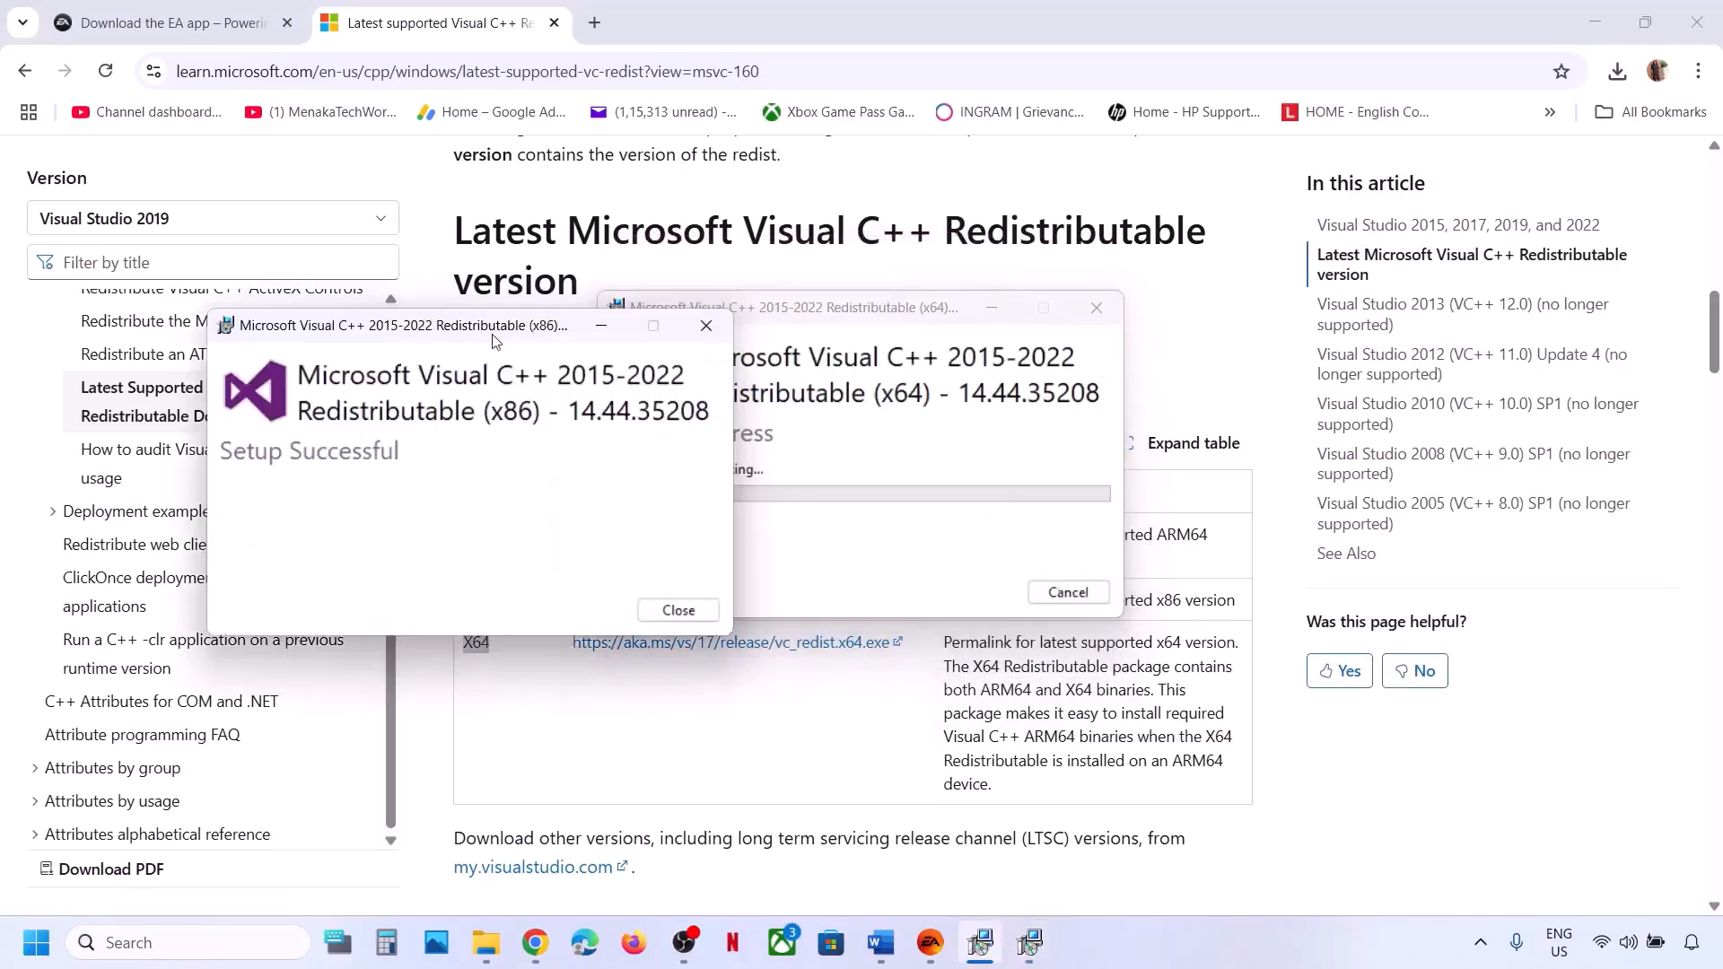
left_click_drag(884, 308, 1144, 384)
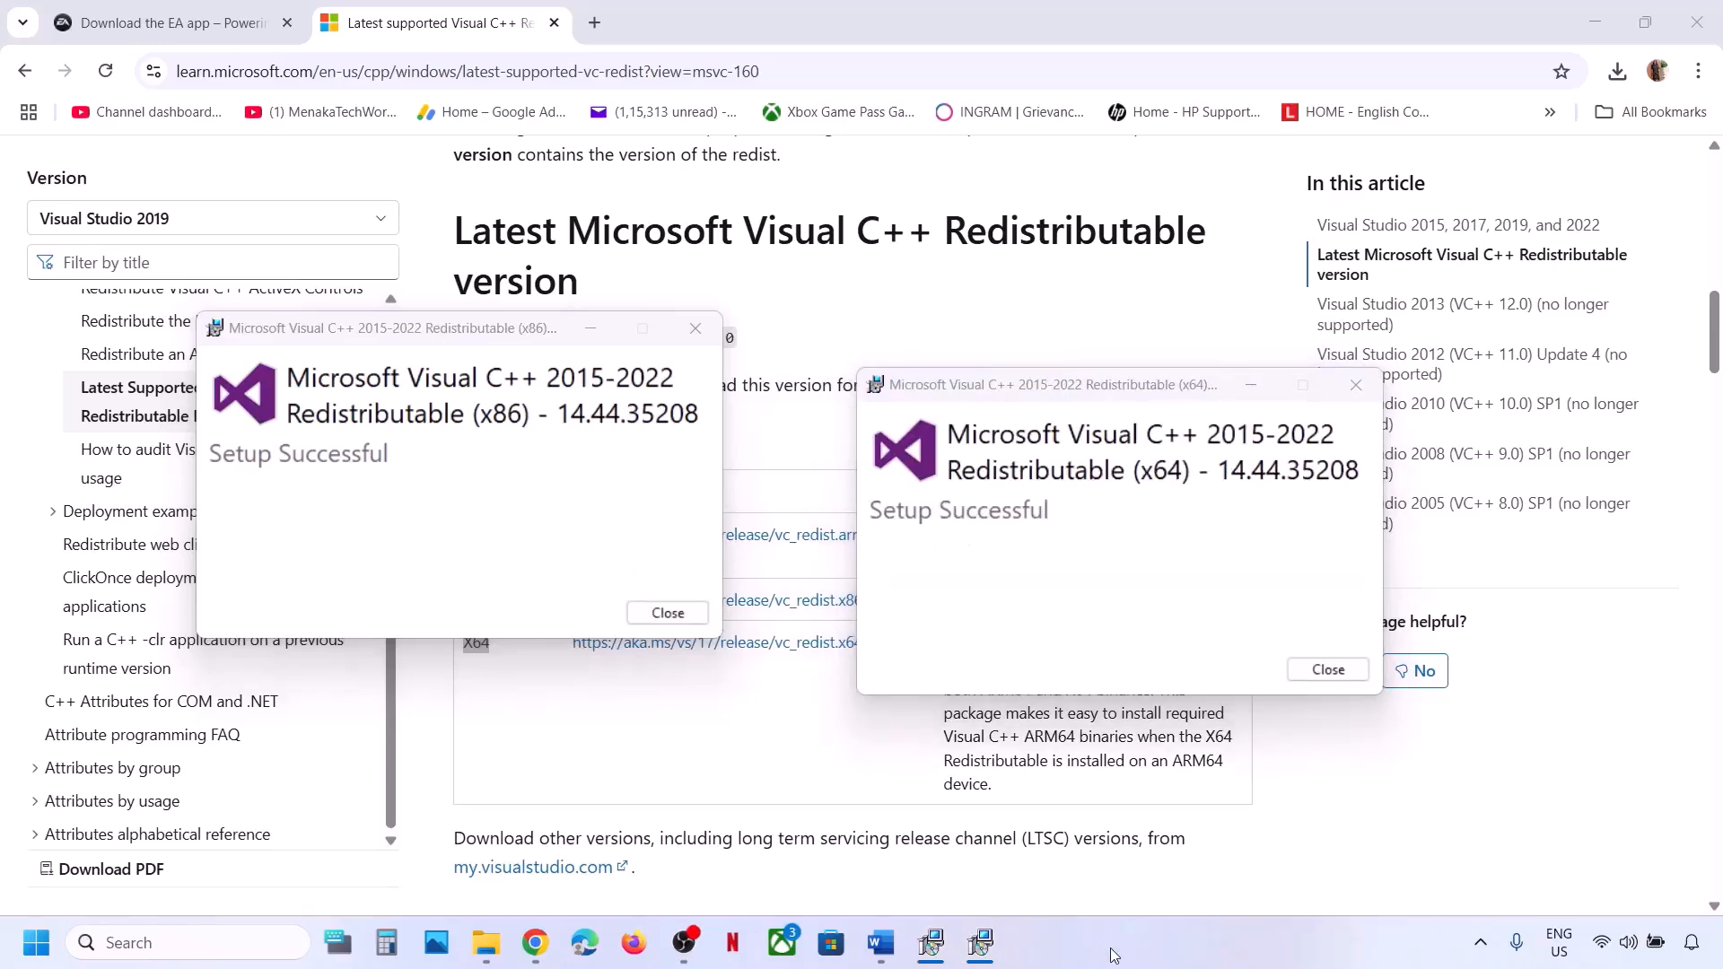
left_click(668, 613)
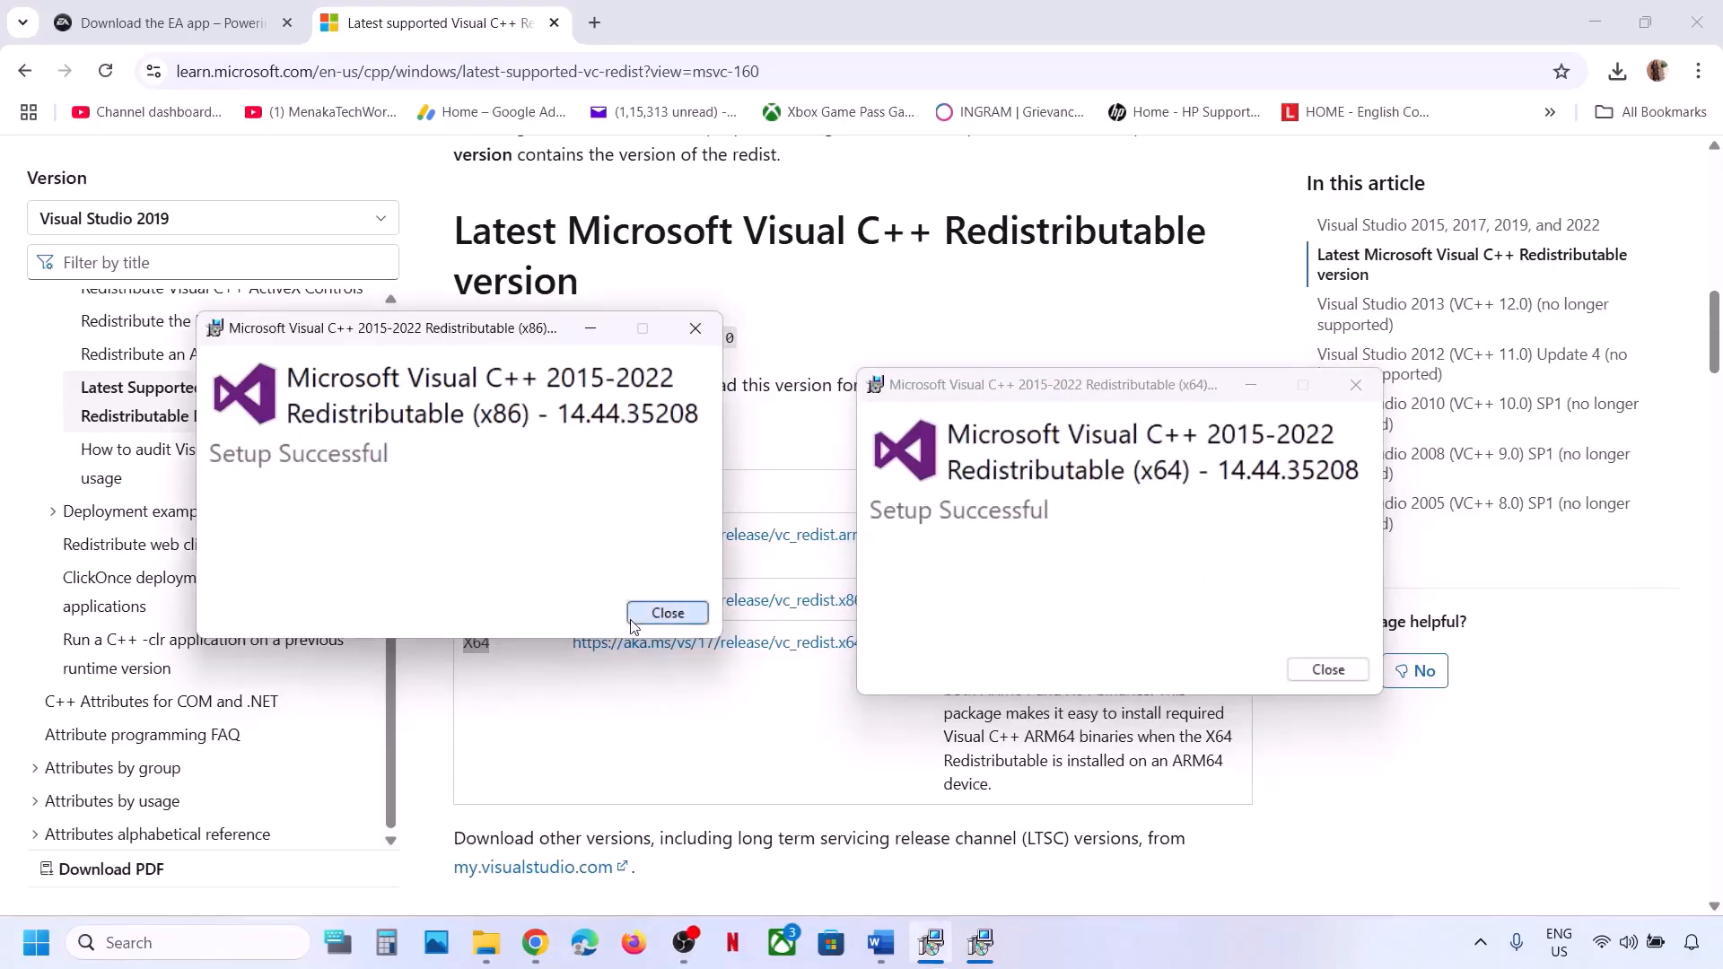
left_click(1328, 669)
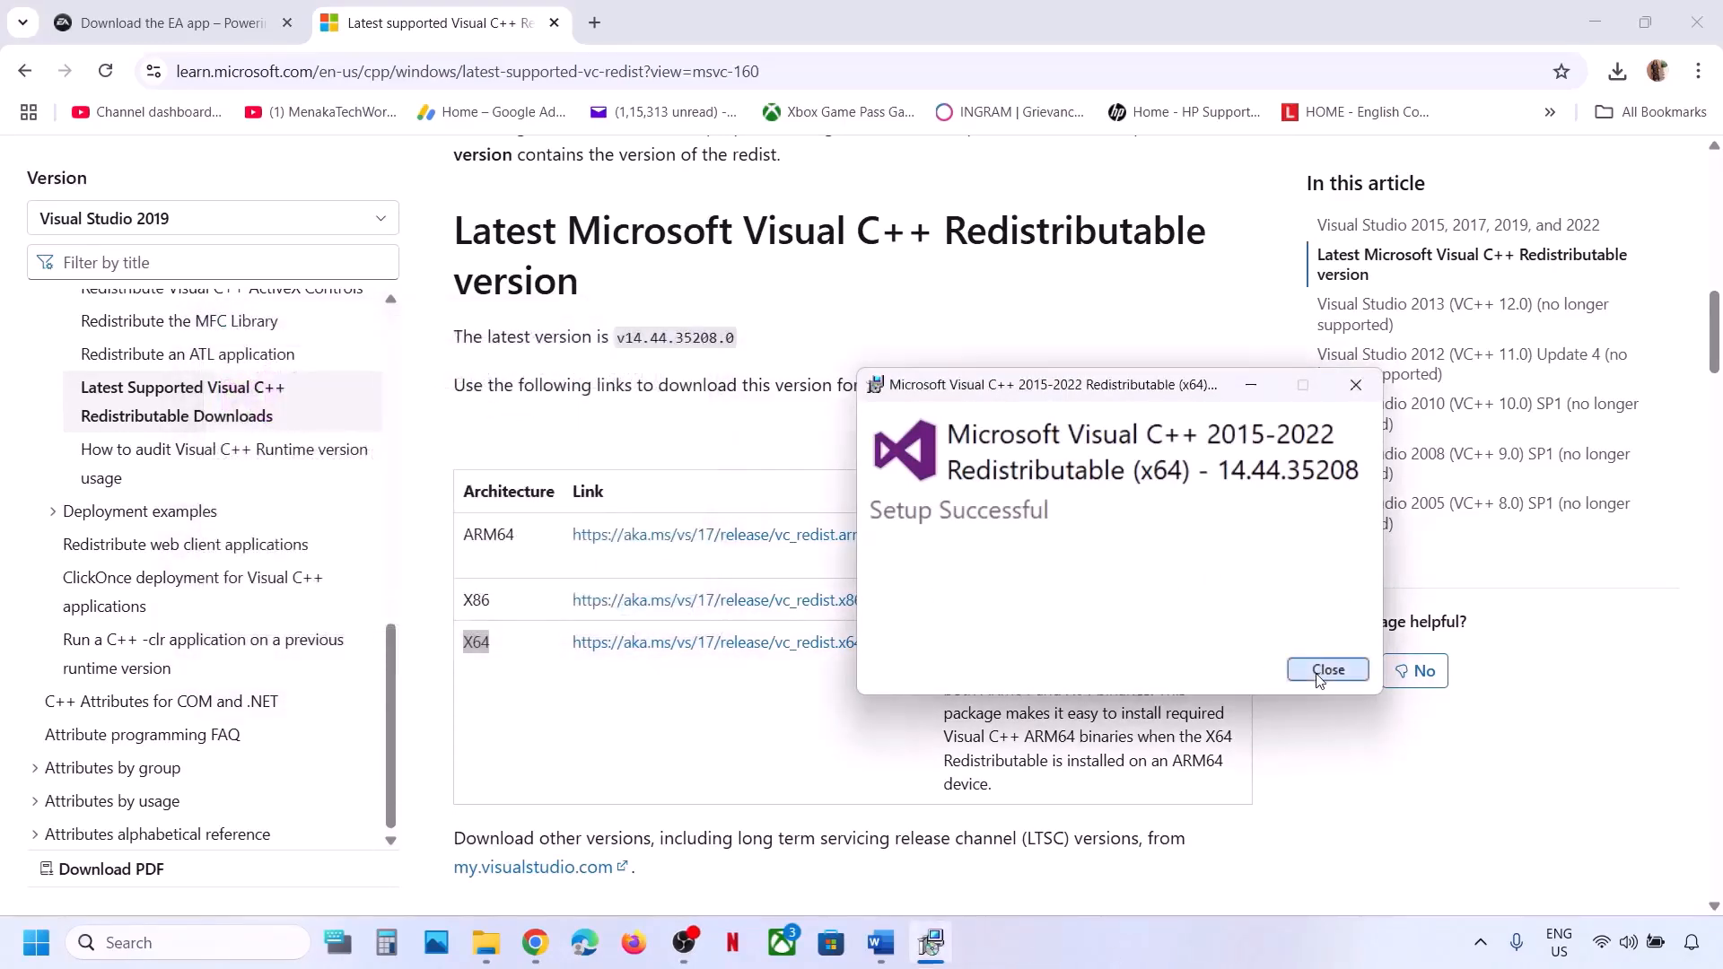
Back in the Word guide, highlight the 'Uninstall Visual C++ Files' instruction.
left_click(45, 954)
left_click(654, 867)
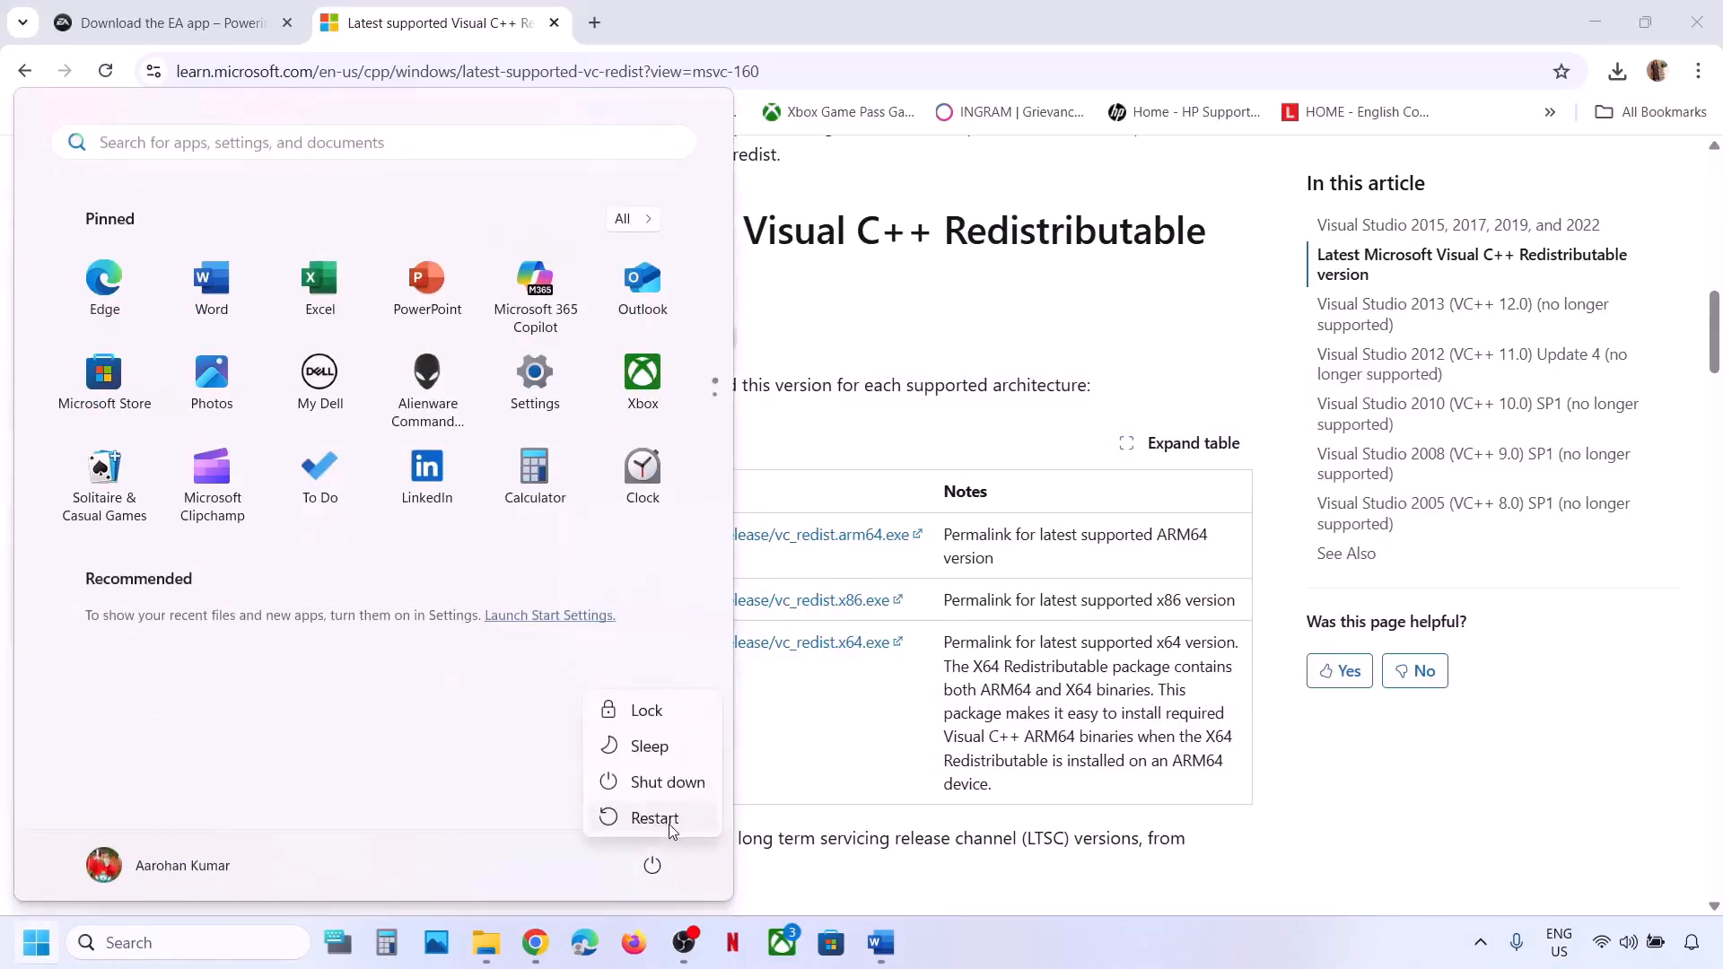
left_click(827, 770)
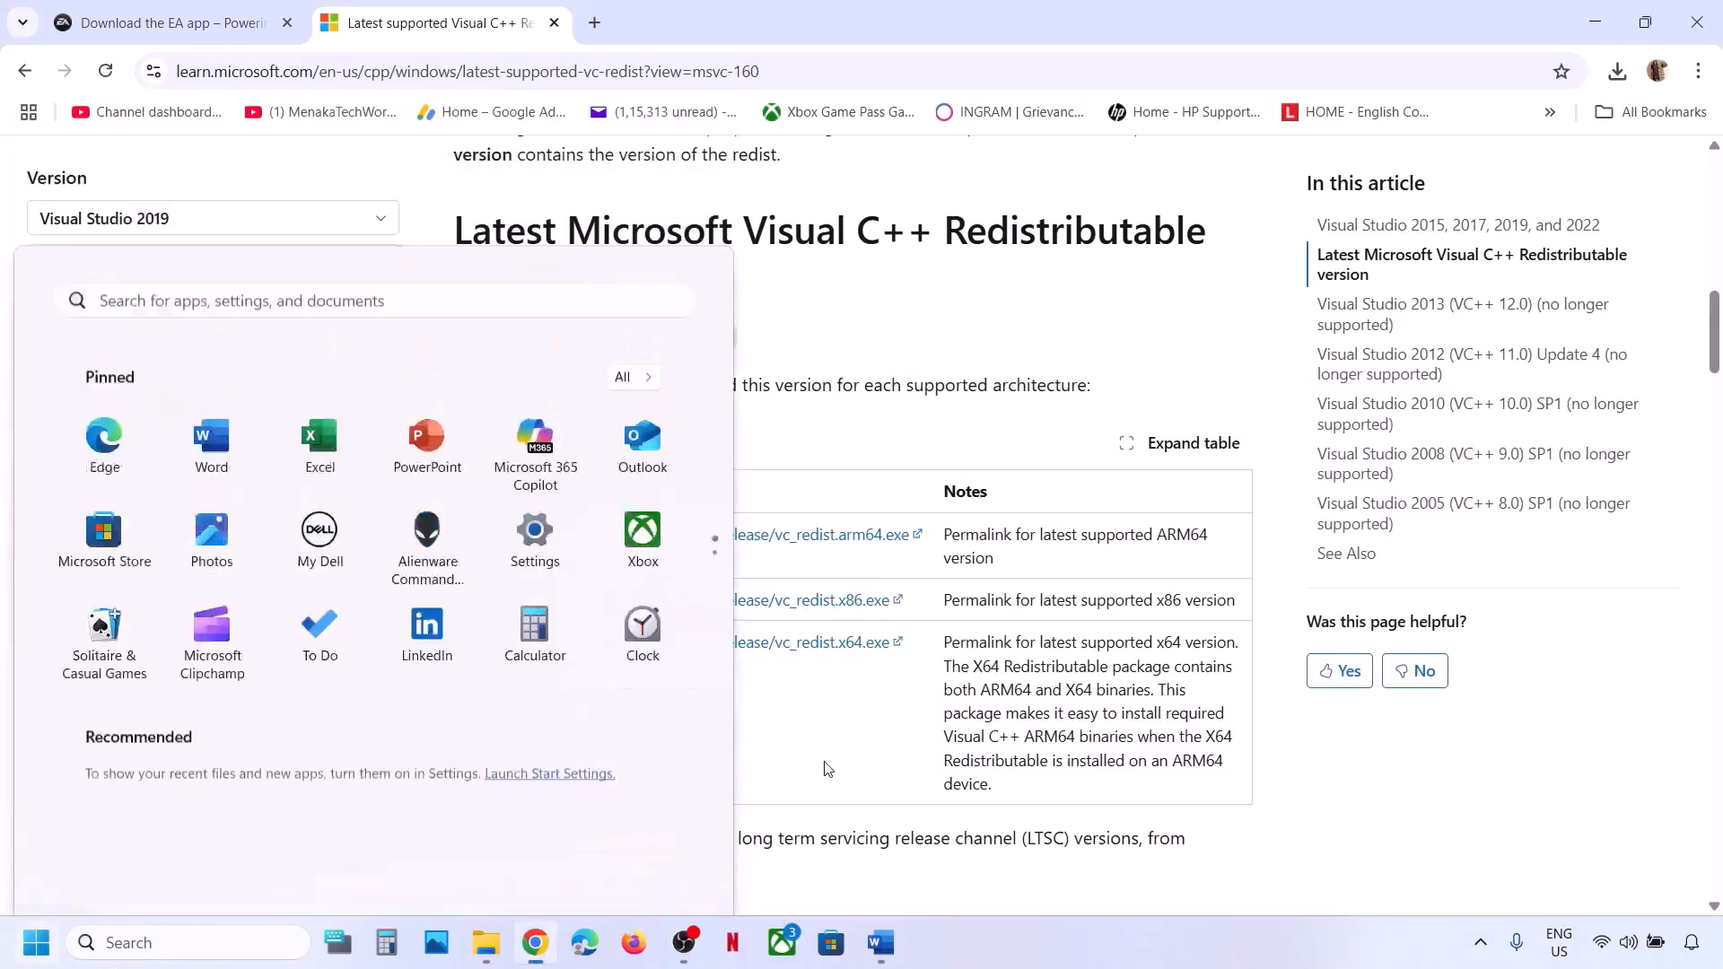
left_click(880, 942)
scroll(715, 485, "down", 3)
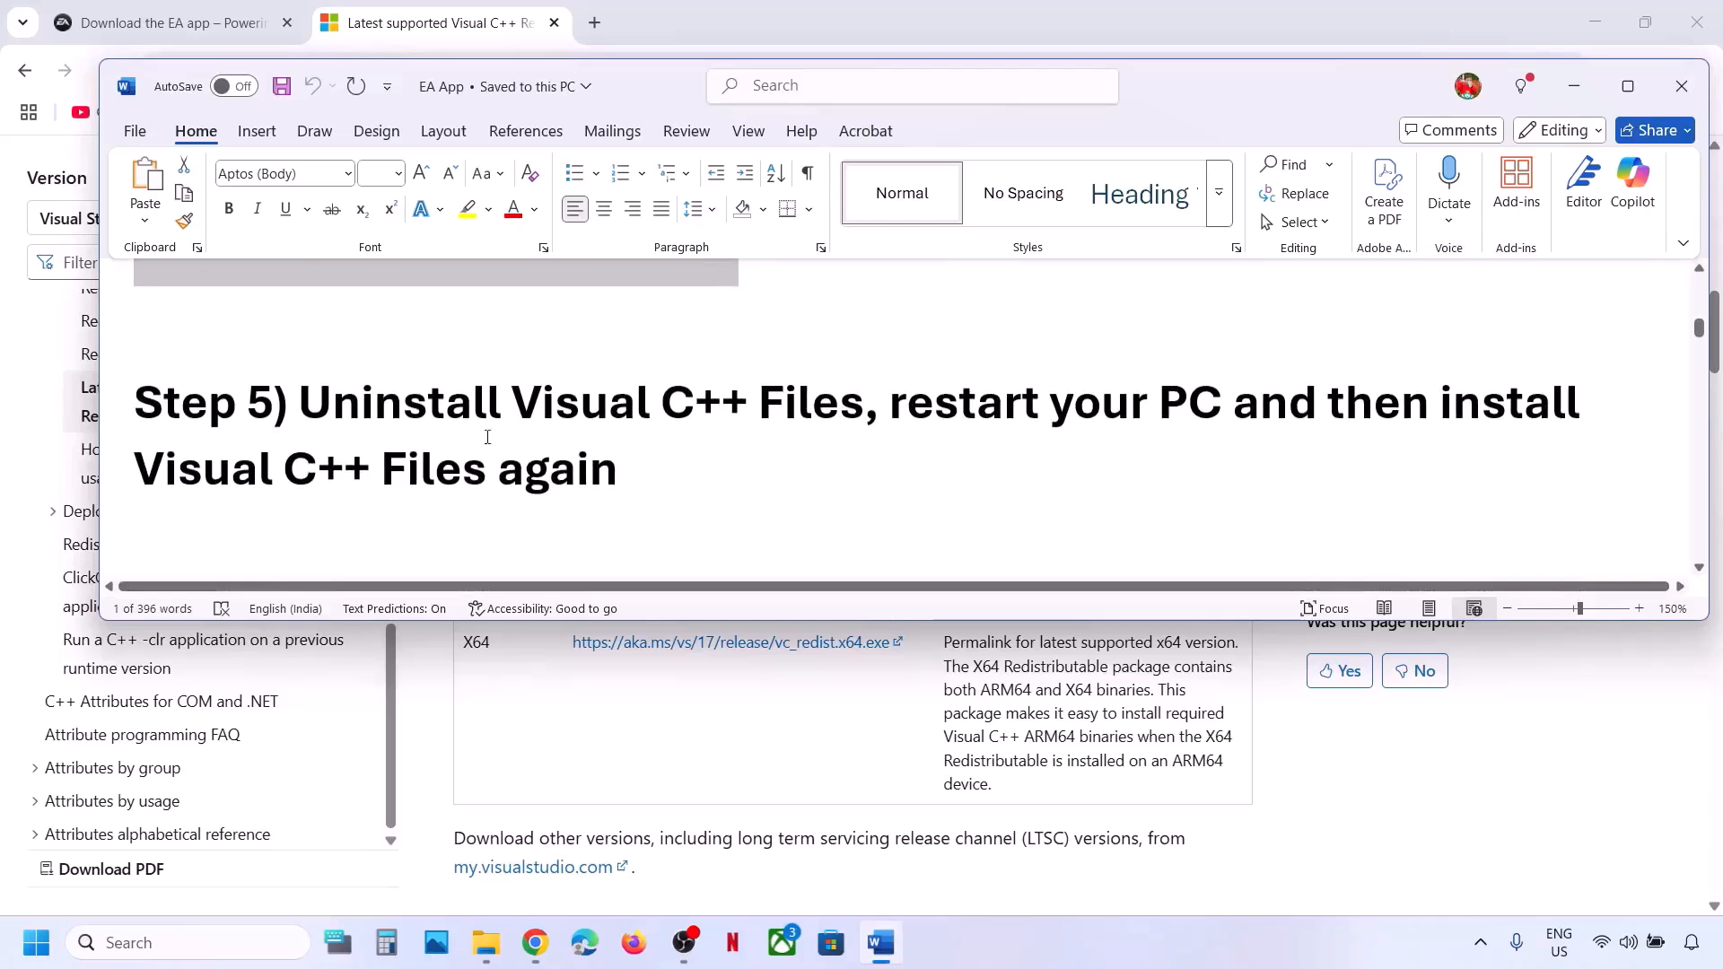
left_click_drag(310, 411, 865, 409)
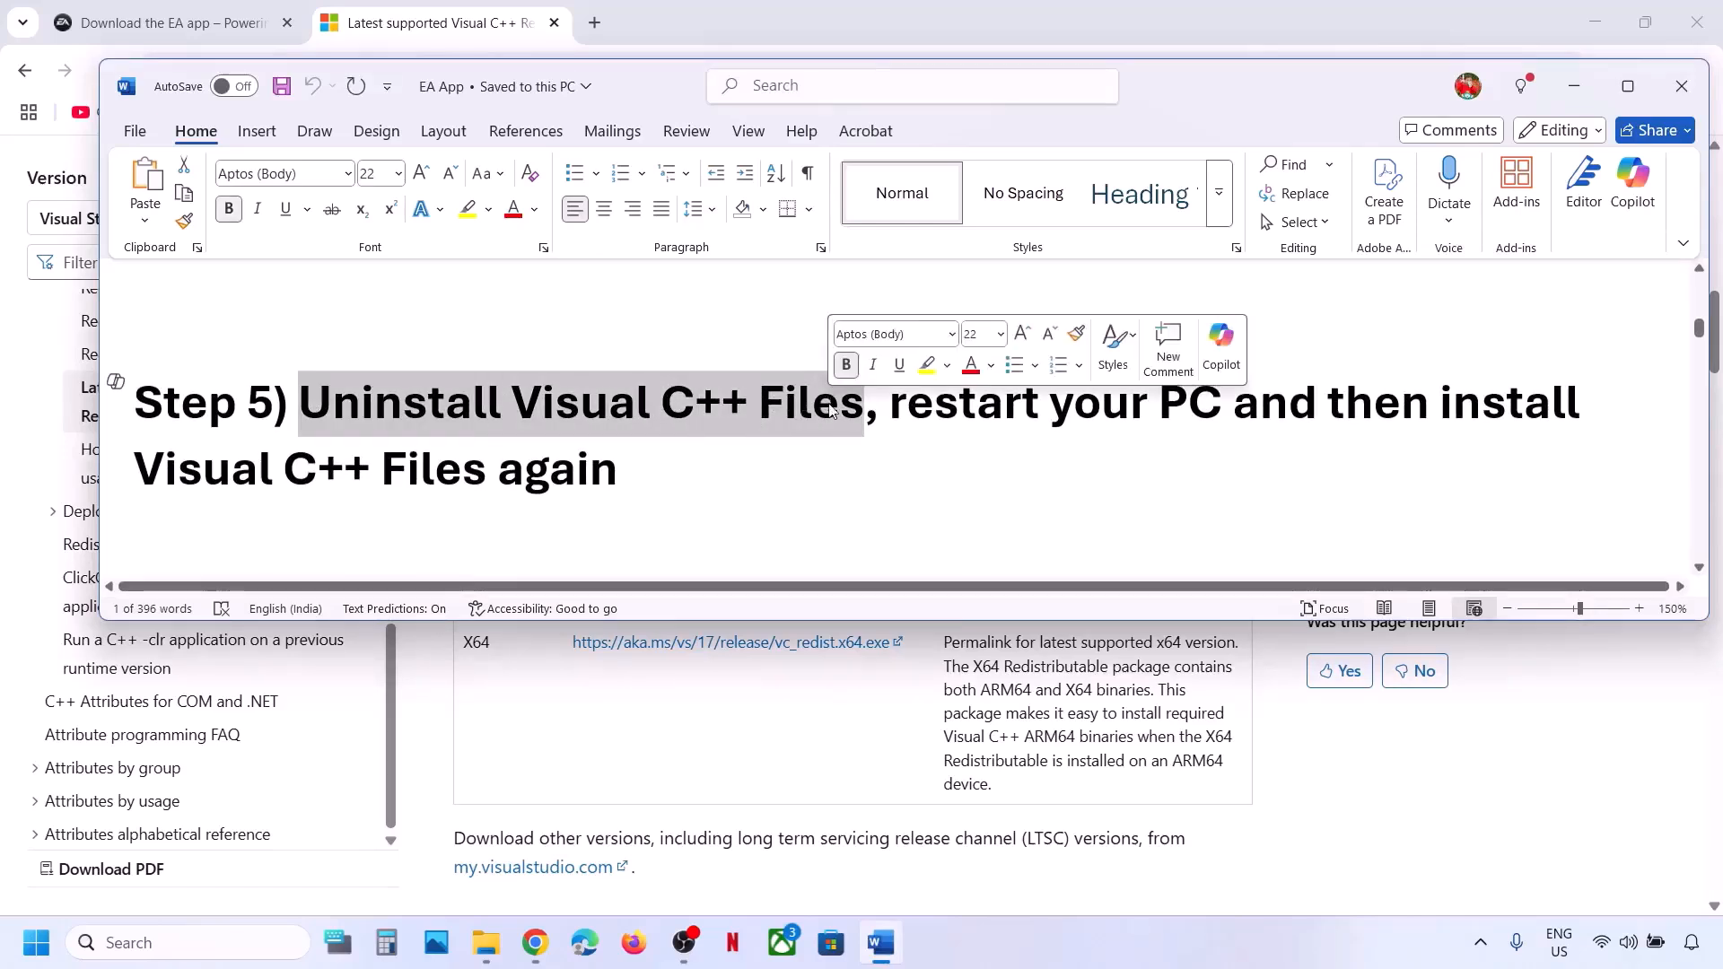
Open Control Panel with a 'control' search and show the maximized installed-programs list.
left_click(218, 937)
type("control")
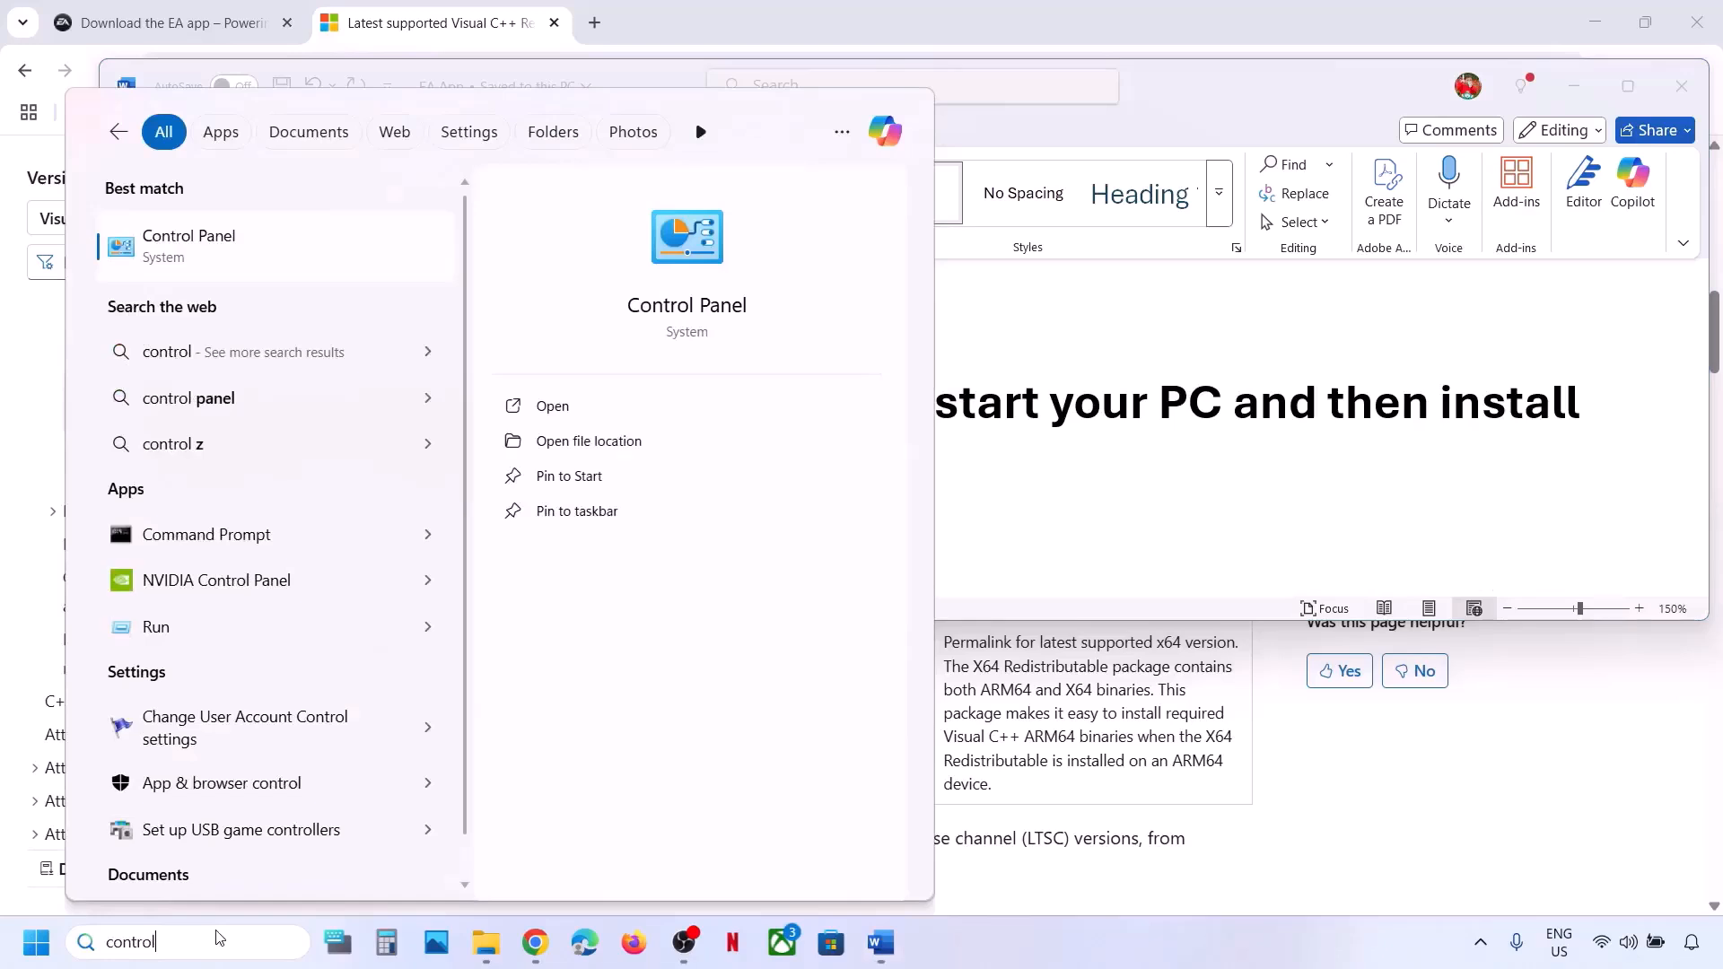
key("Return")
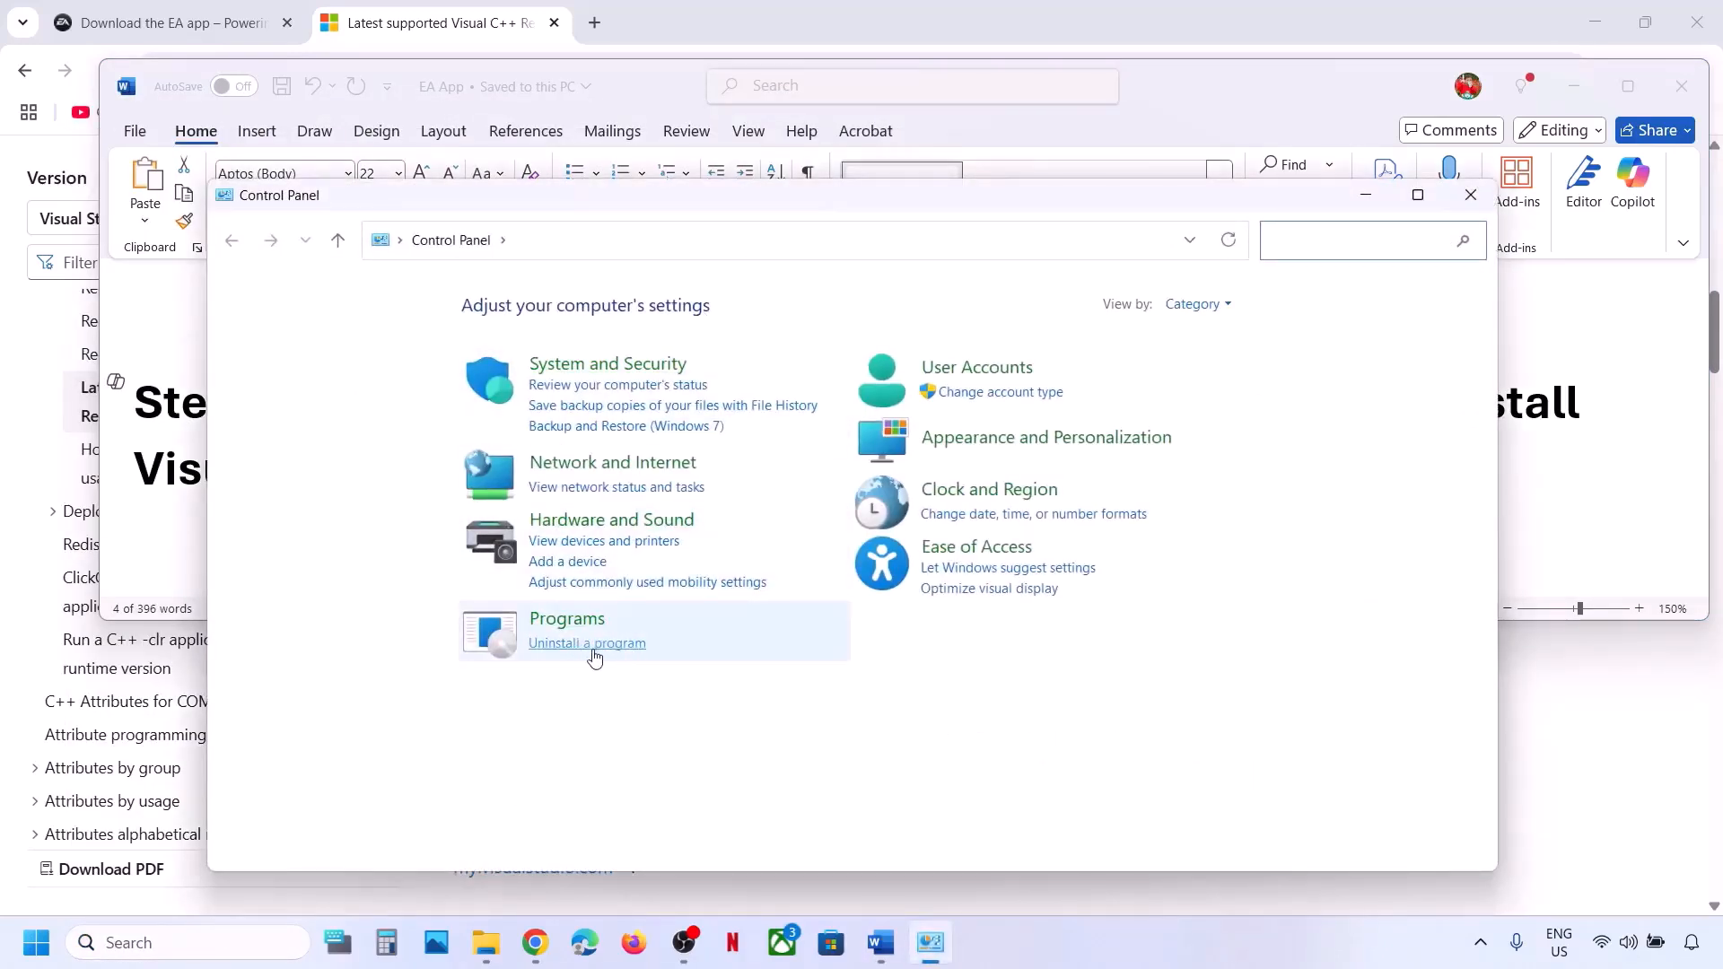
left_click(587, 643)
key("super+Up")
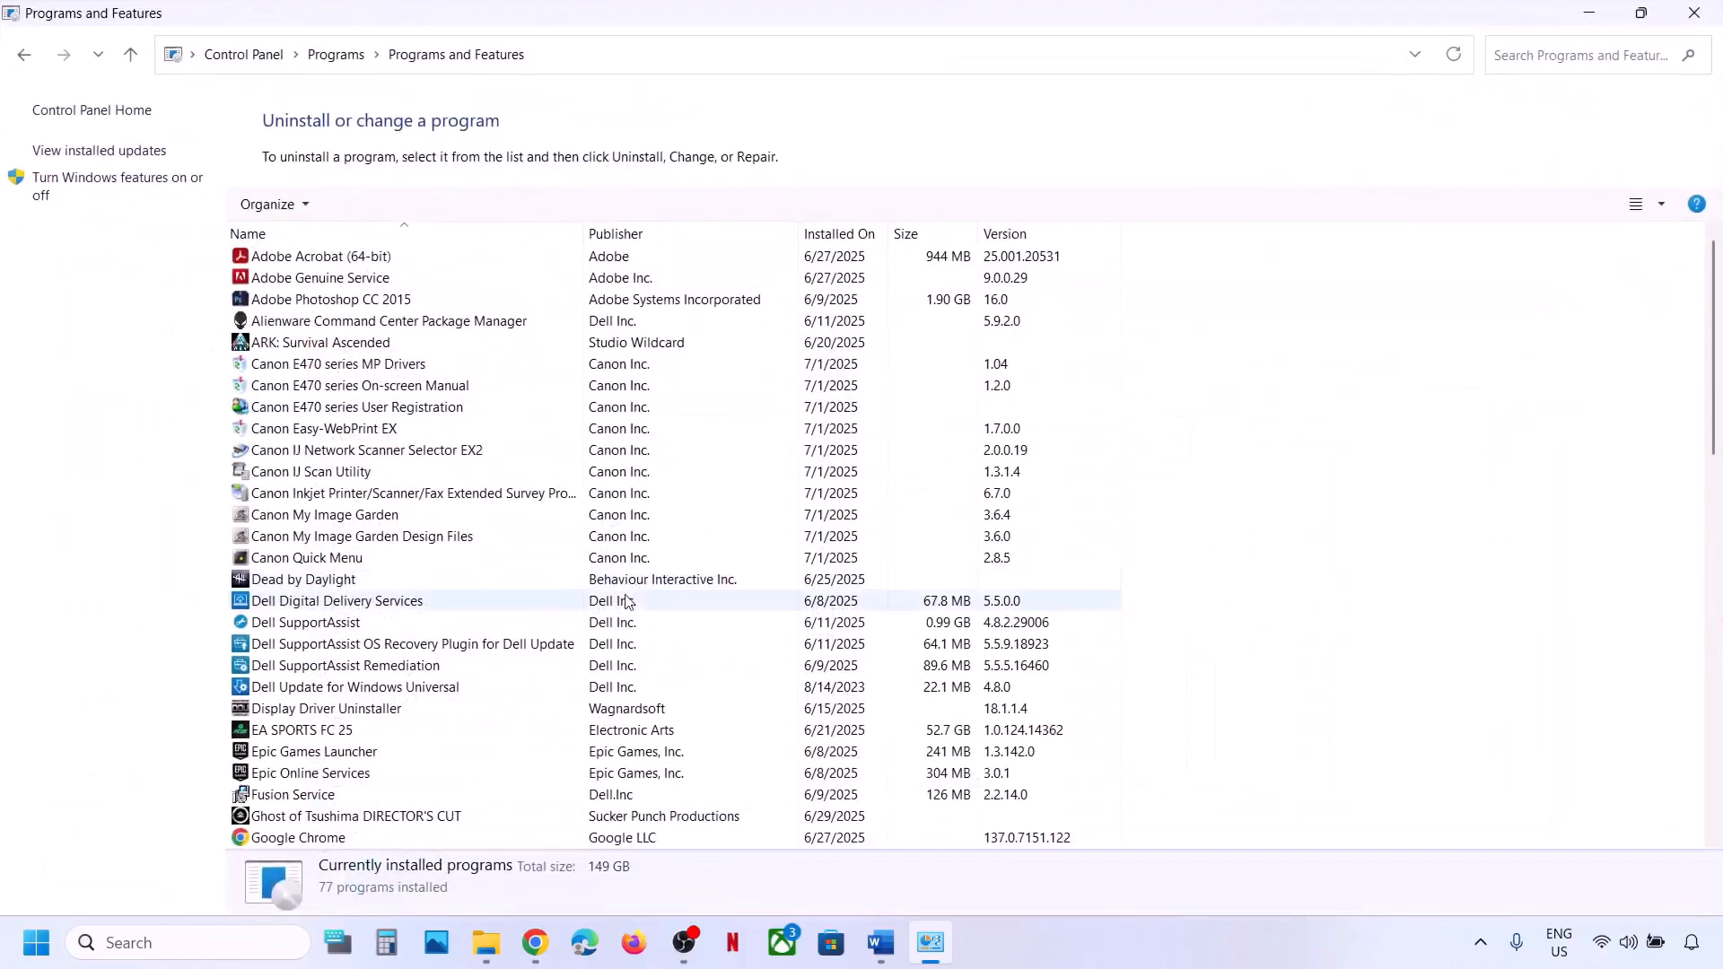
scroll(519, 638, "down", 10)
scroll(520, 638, "up", 2)
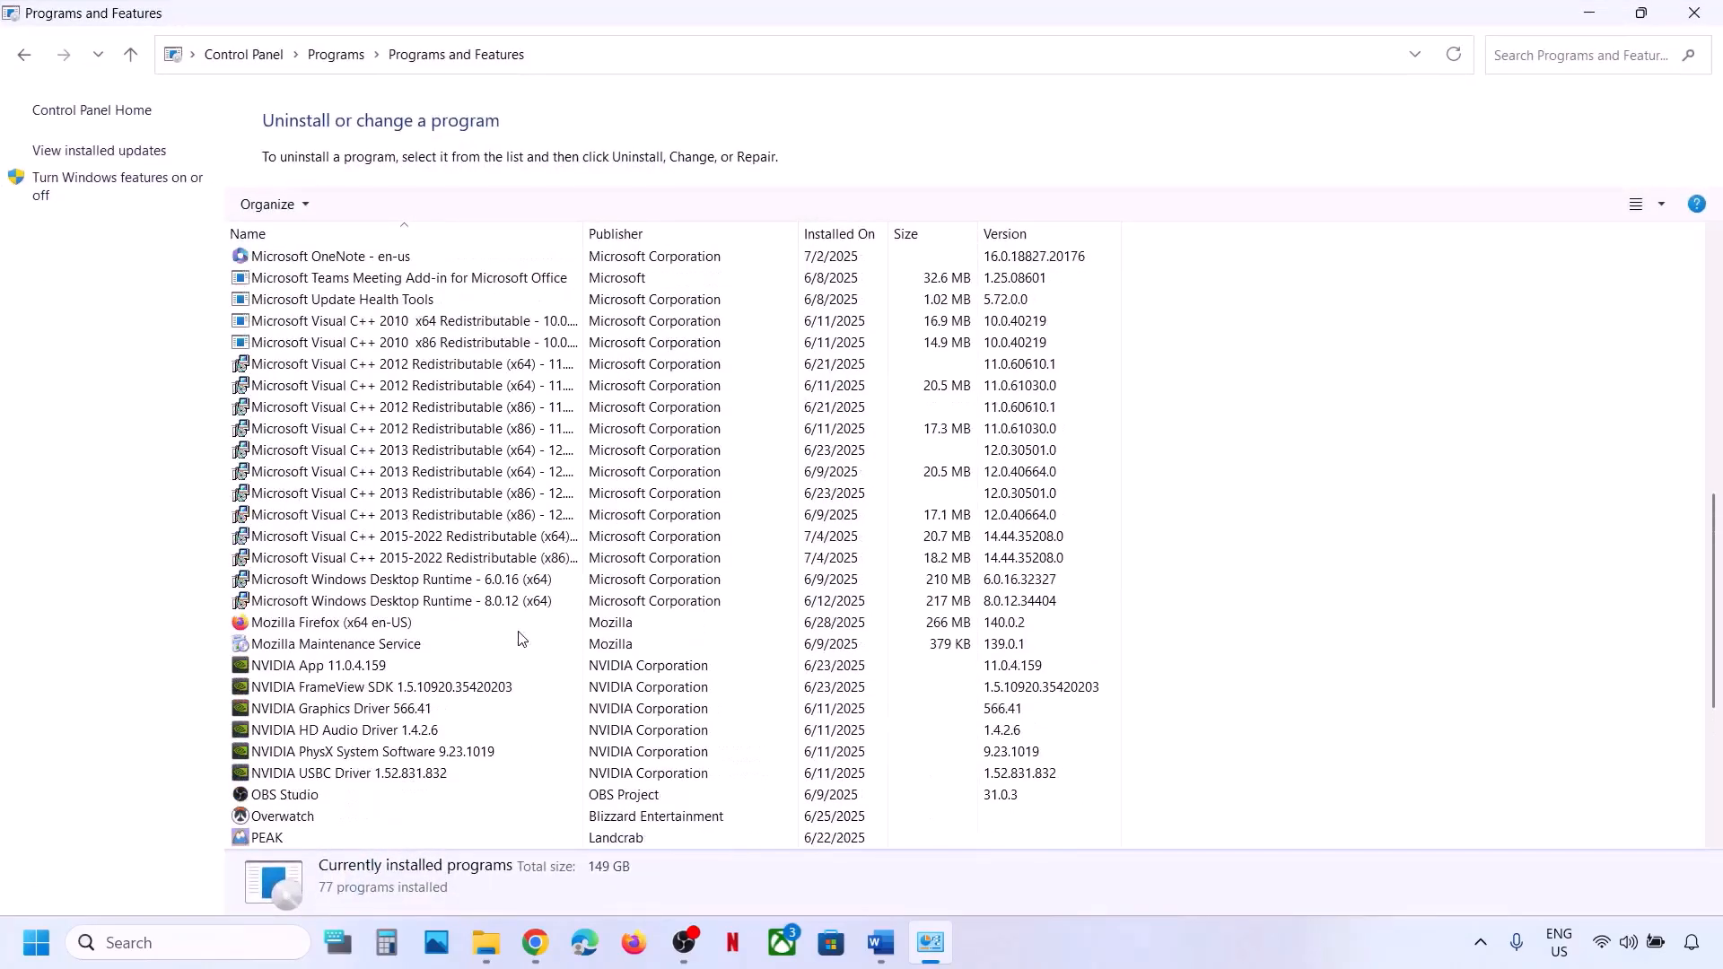
Locate the Visual C++ 2015-2022 x64 and x86 redistributables and view their uninstall options.
left_click(373, 539)
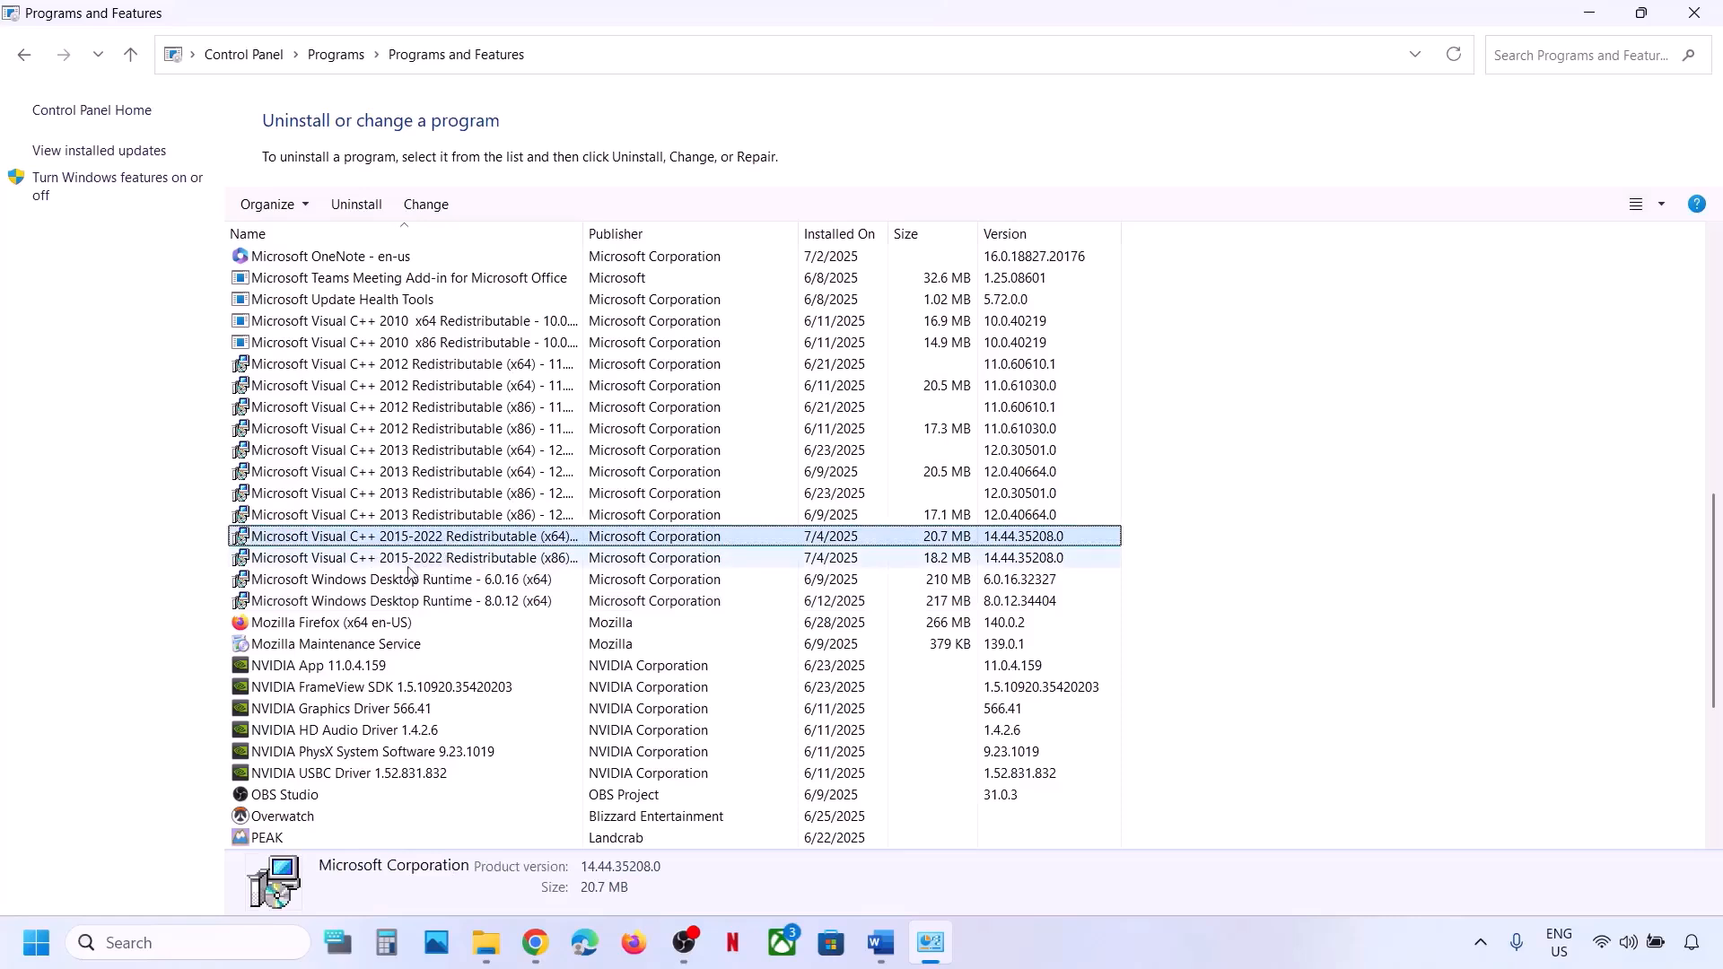
left_click(411, 563)
left_click(426, 541)
right_click(424, 544)
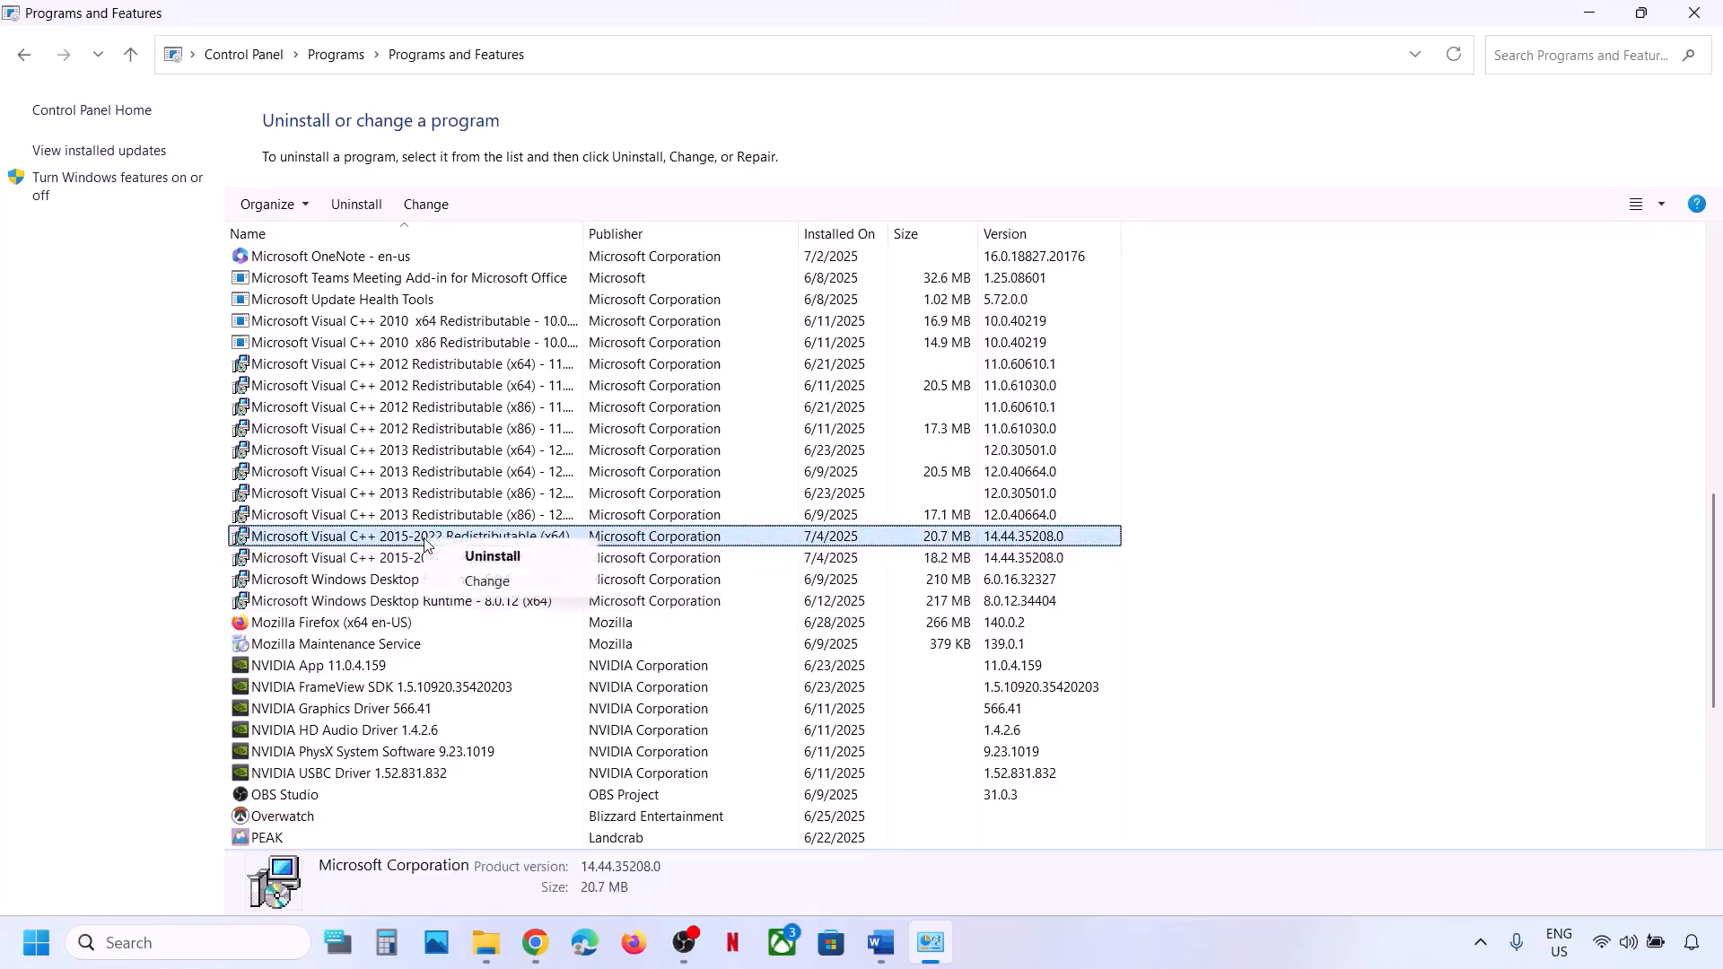
left_click(386, 563)
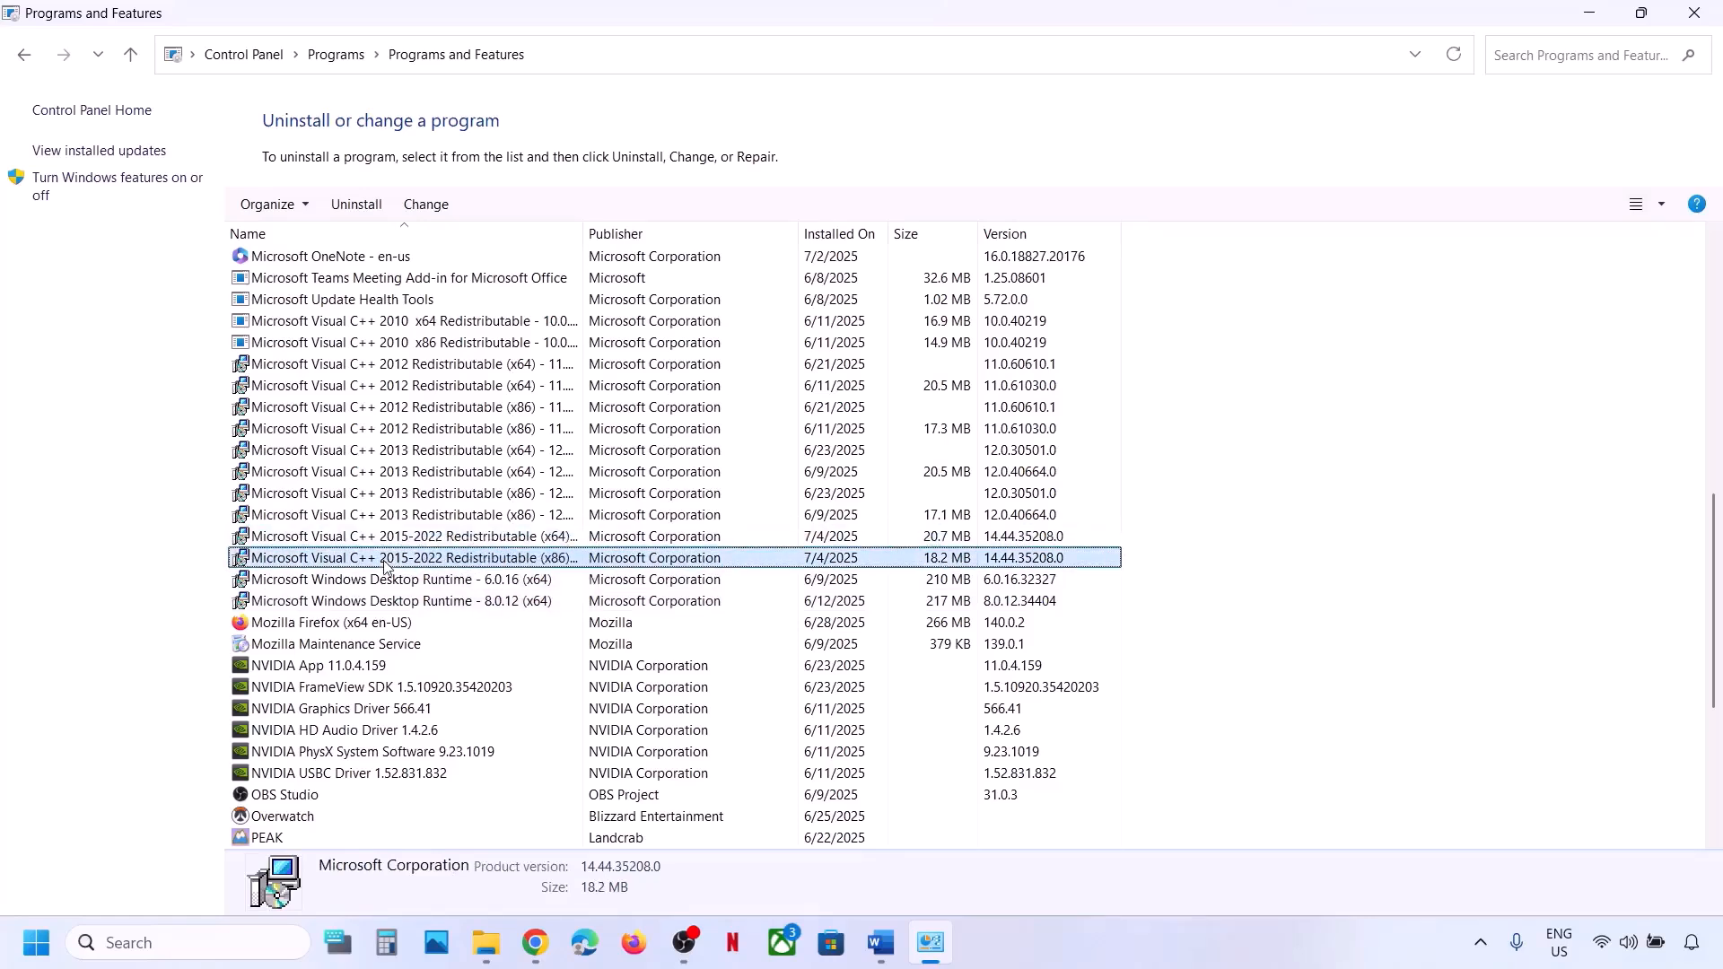
right_click(386, 565)
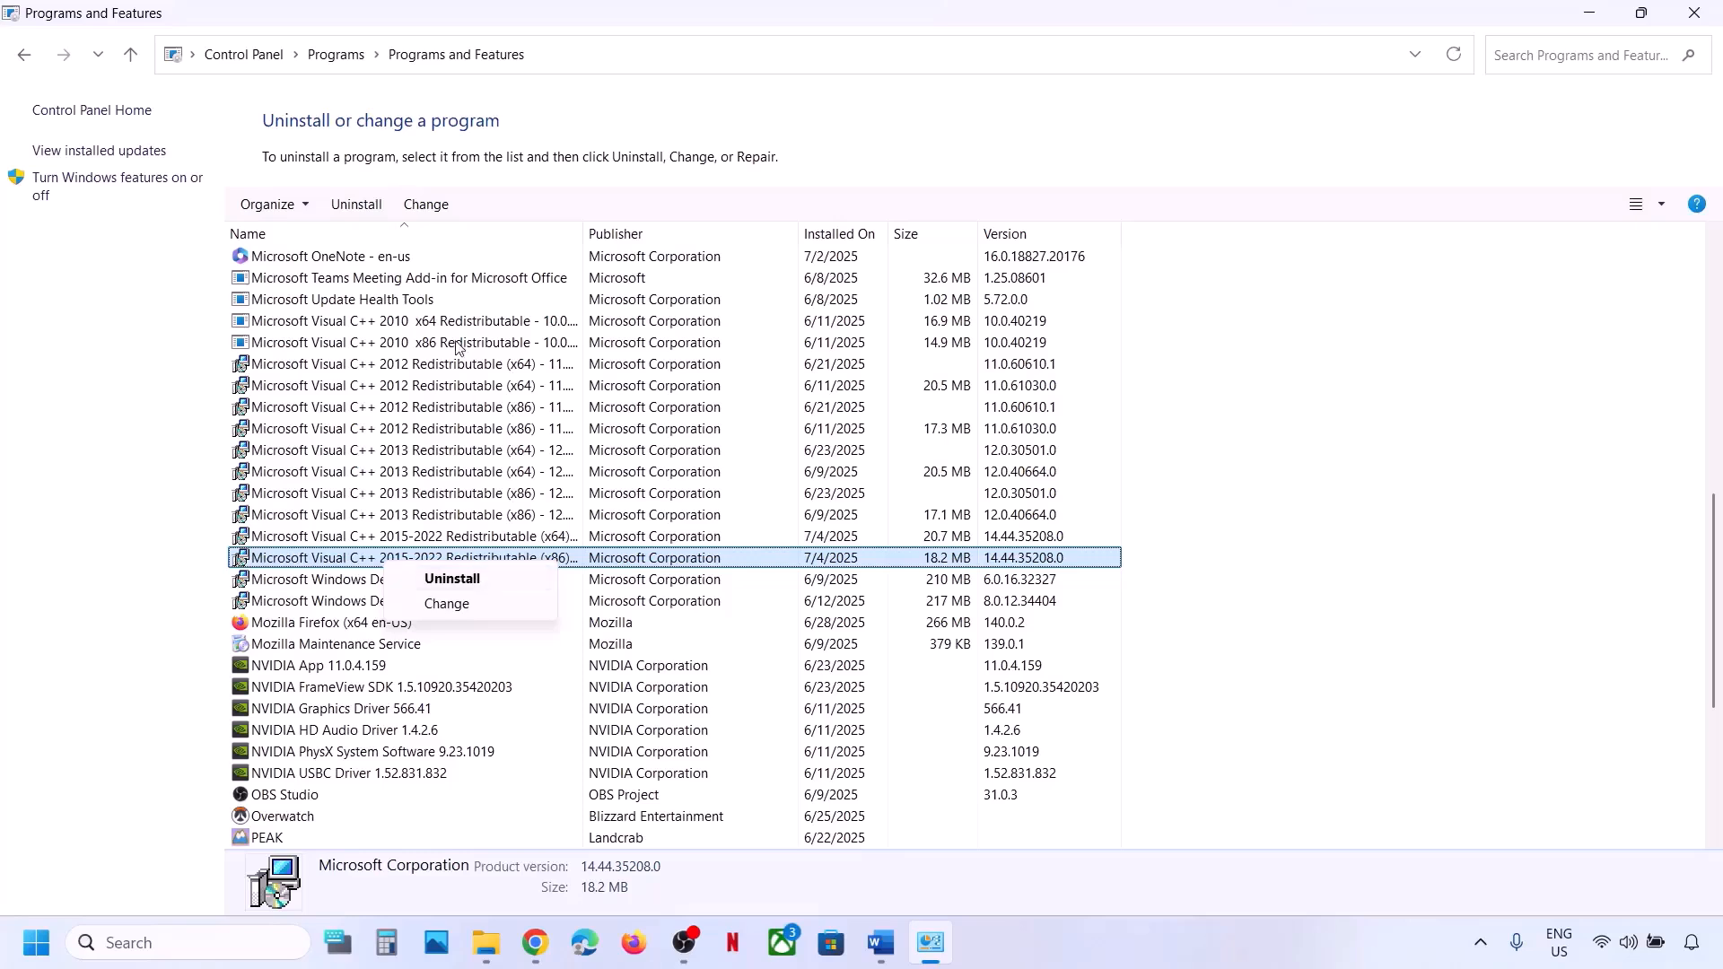
left_click(59, 538)
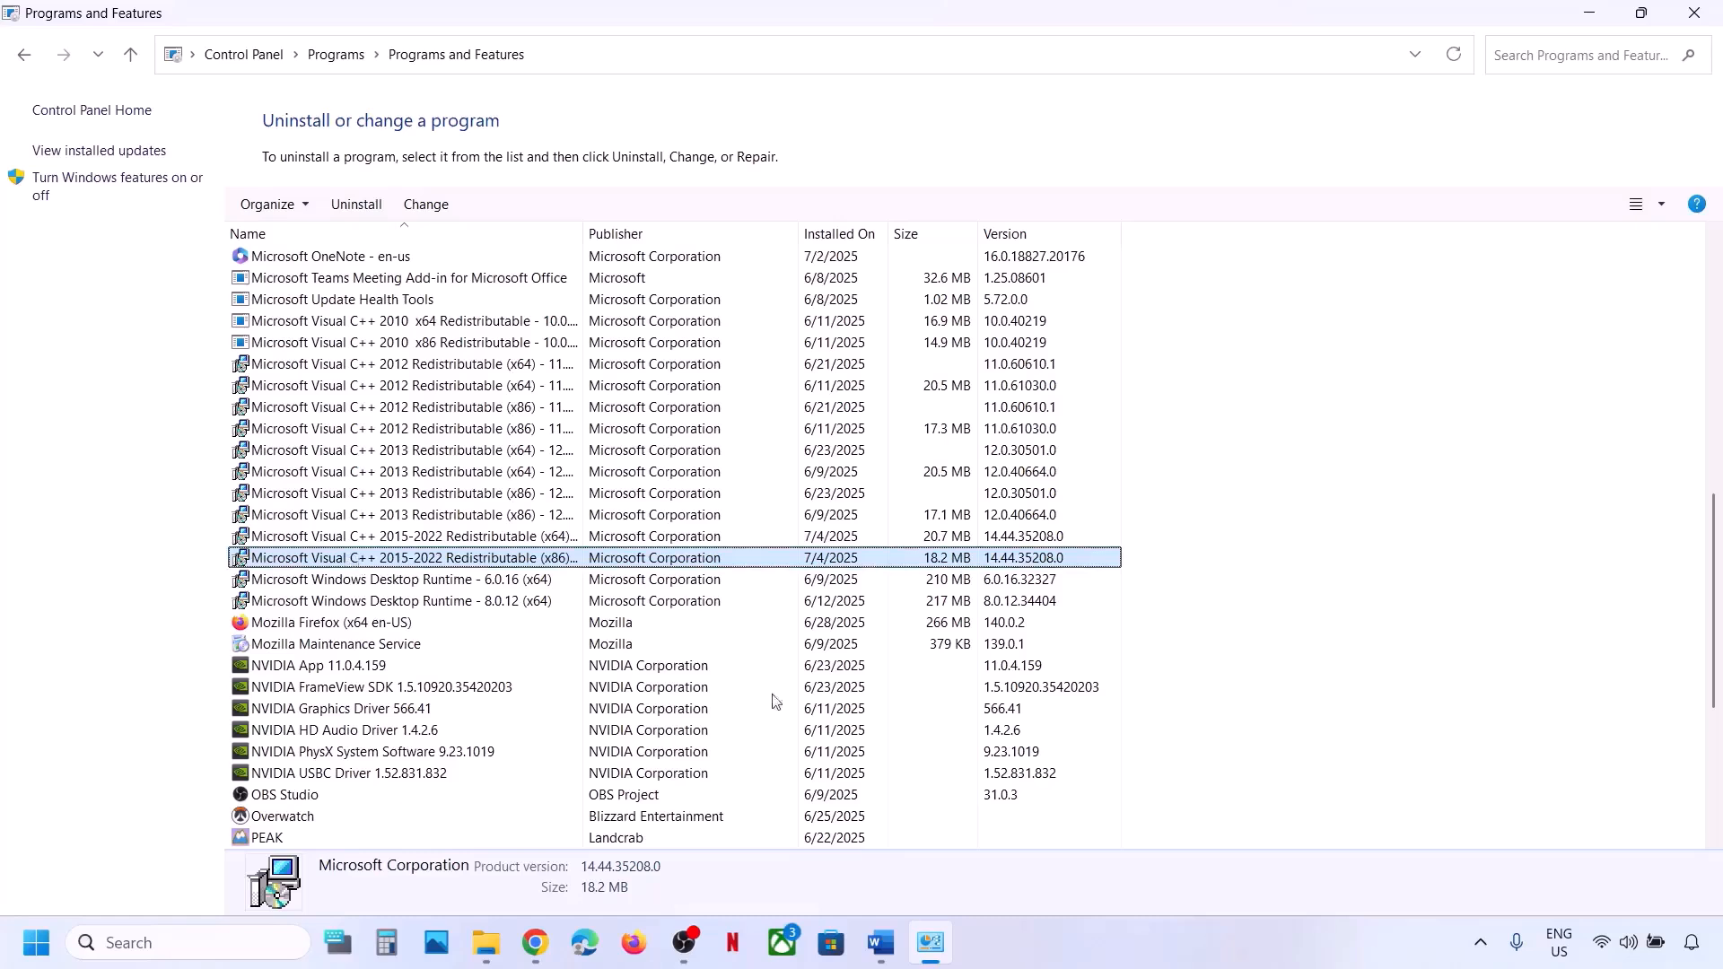
left_click(884, 937)
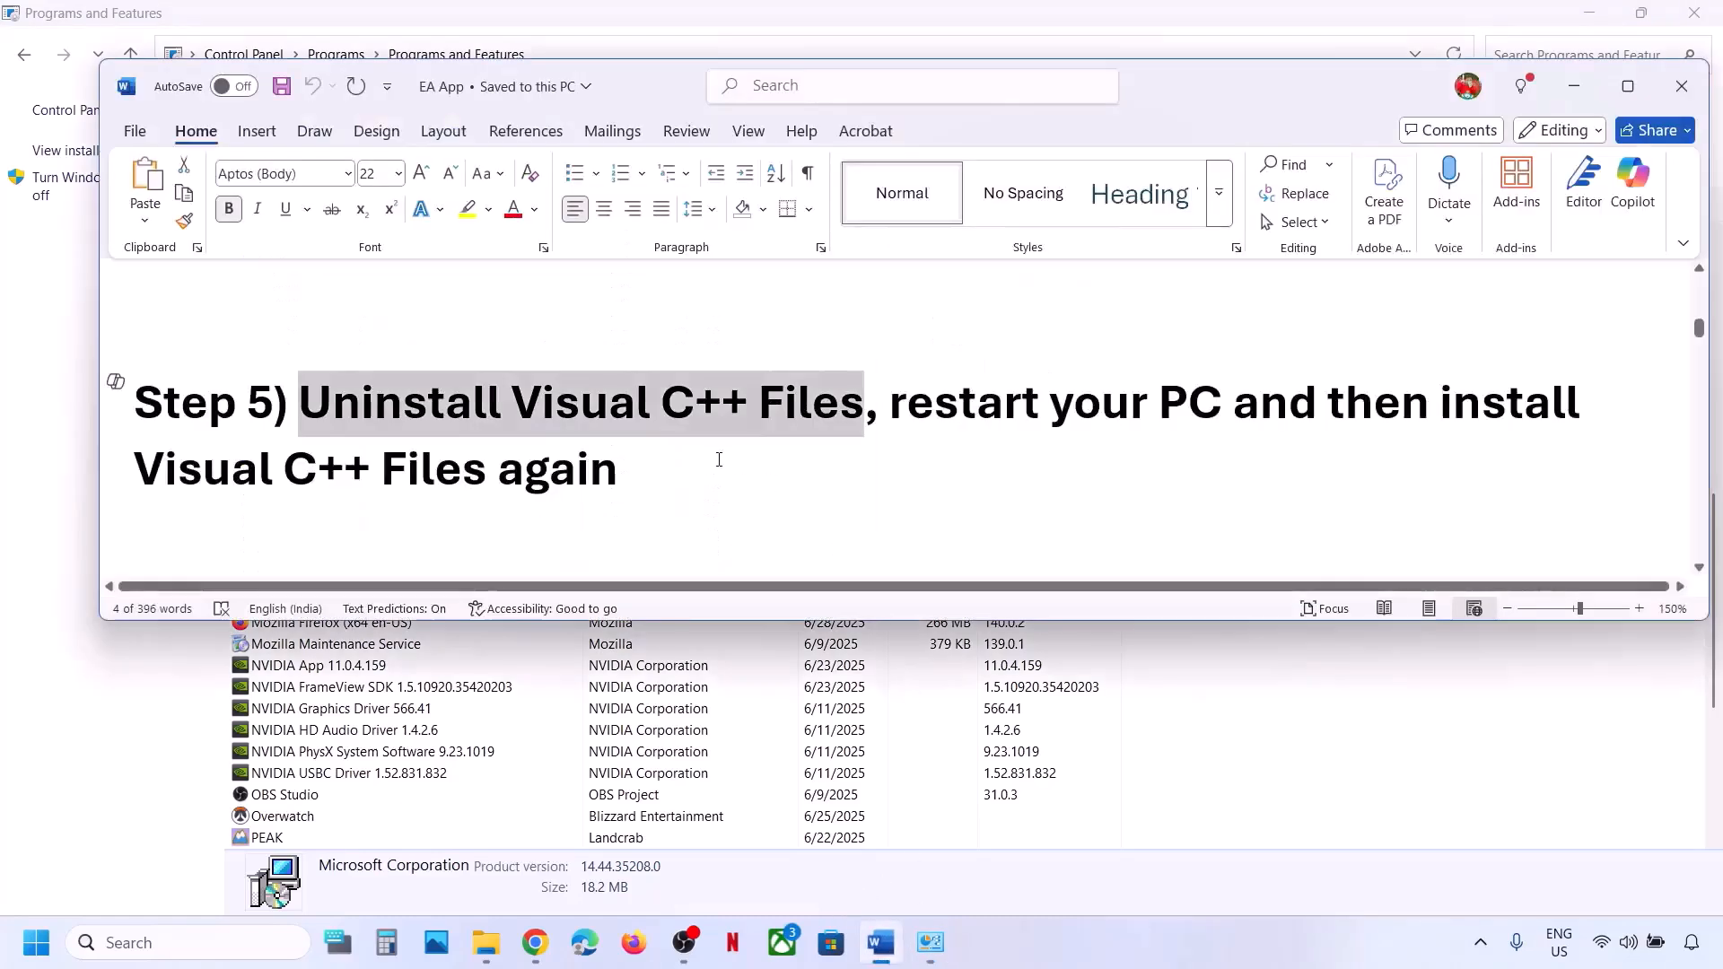
Copy the Microsoft Learn redistributable link and check its X86 and X64 entries in Chrome.
scroll(720, 414, "up", 3)
triple_click(242, 334)
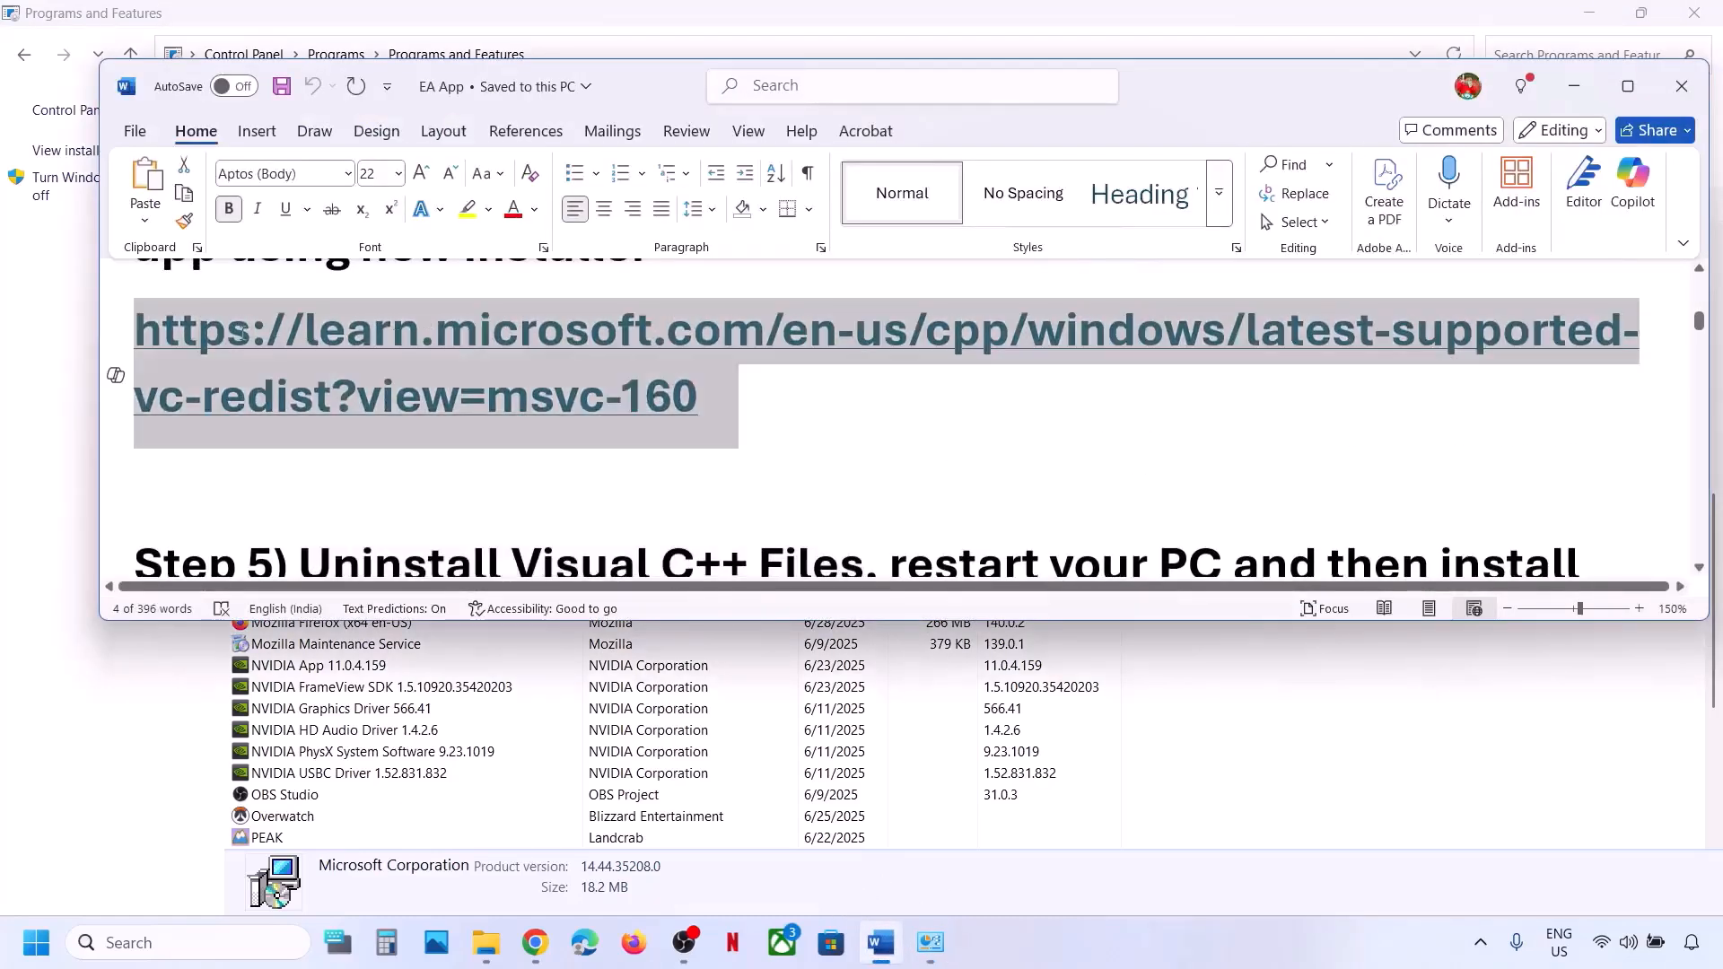
right_click(242, 334)
left_click(313, 453)
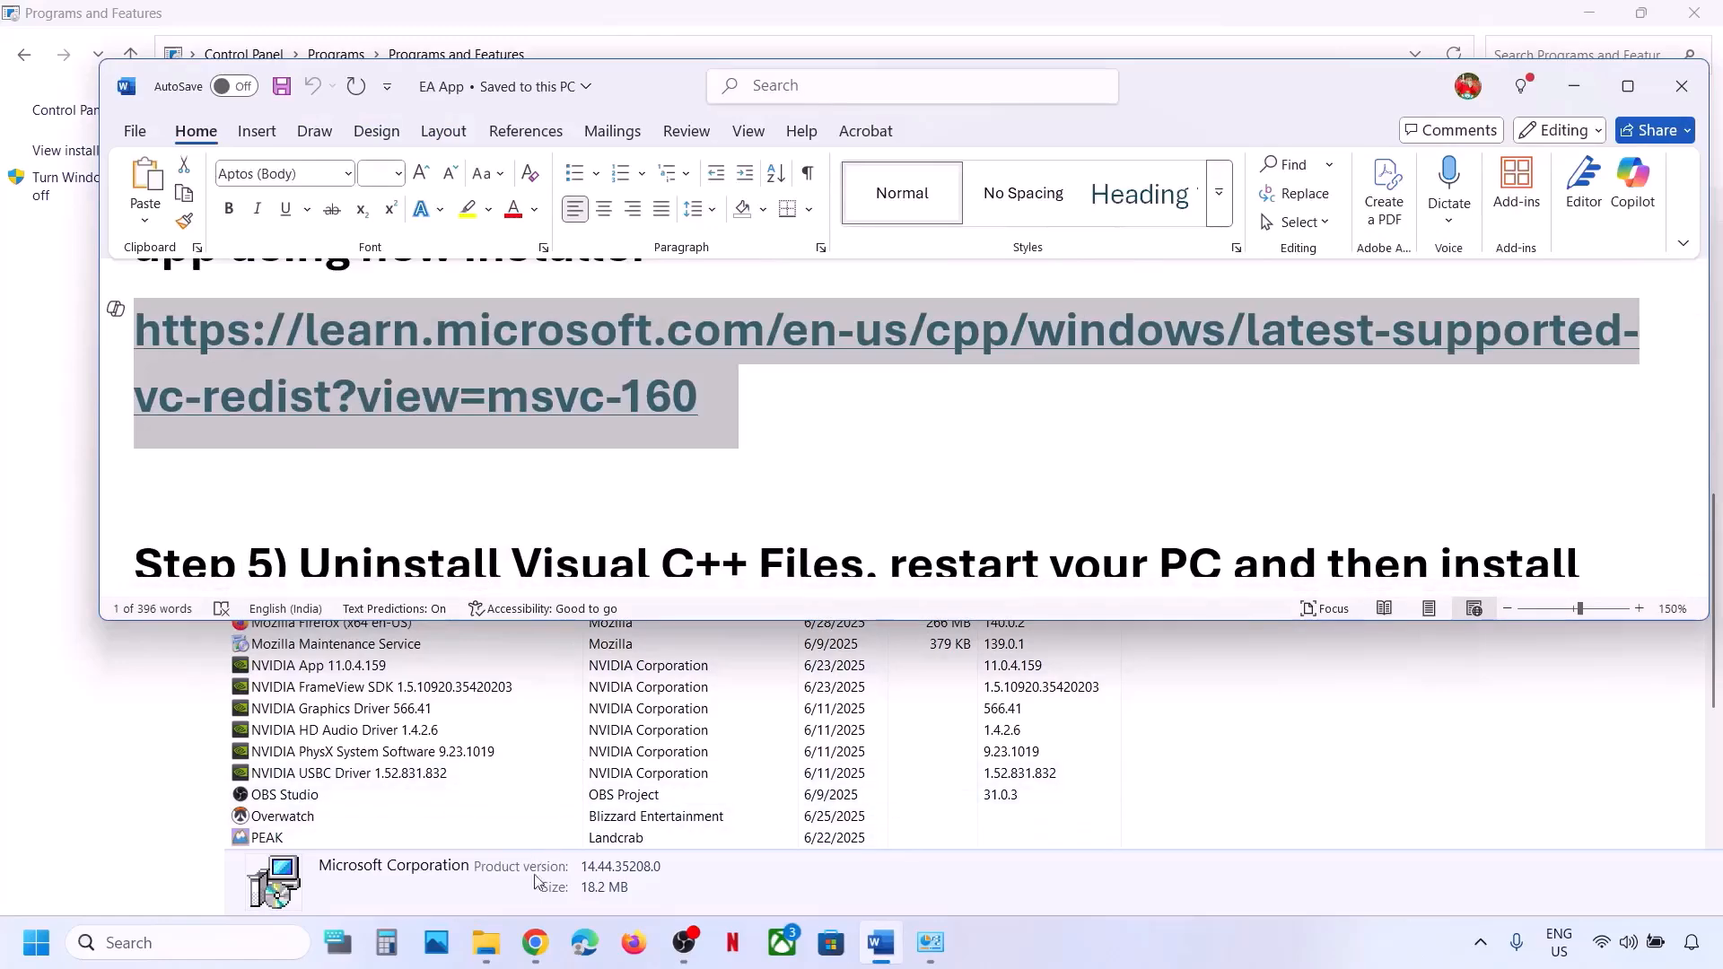
left_click(535, 939)
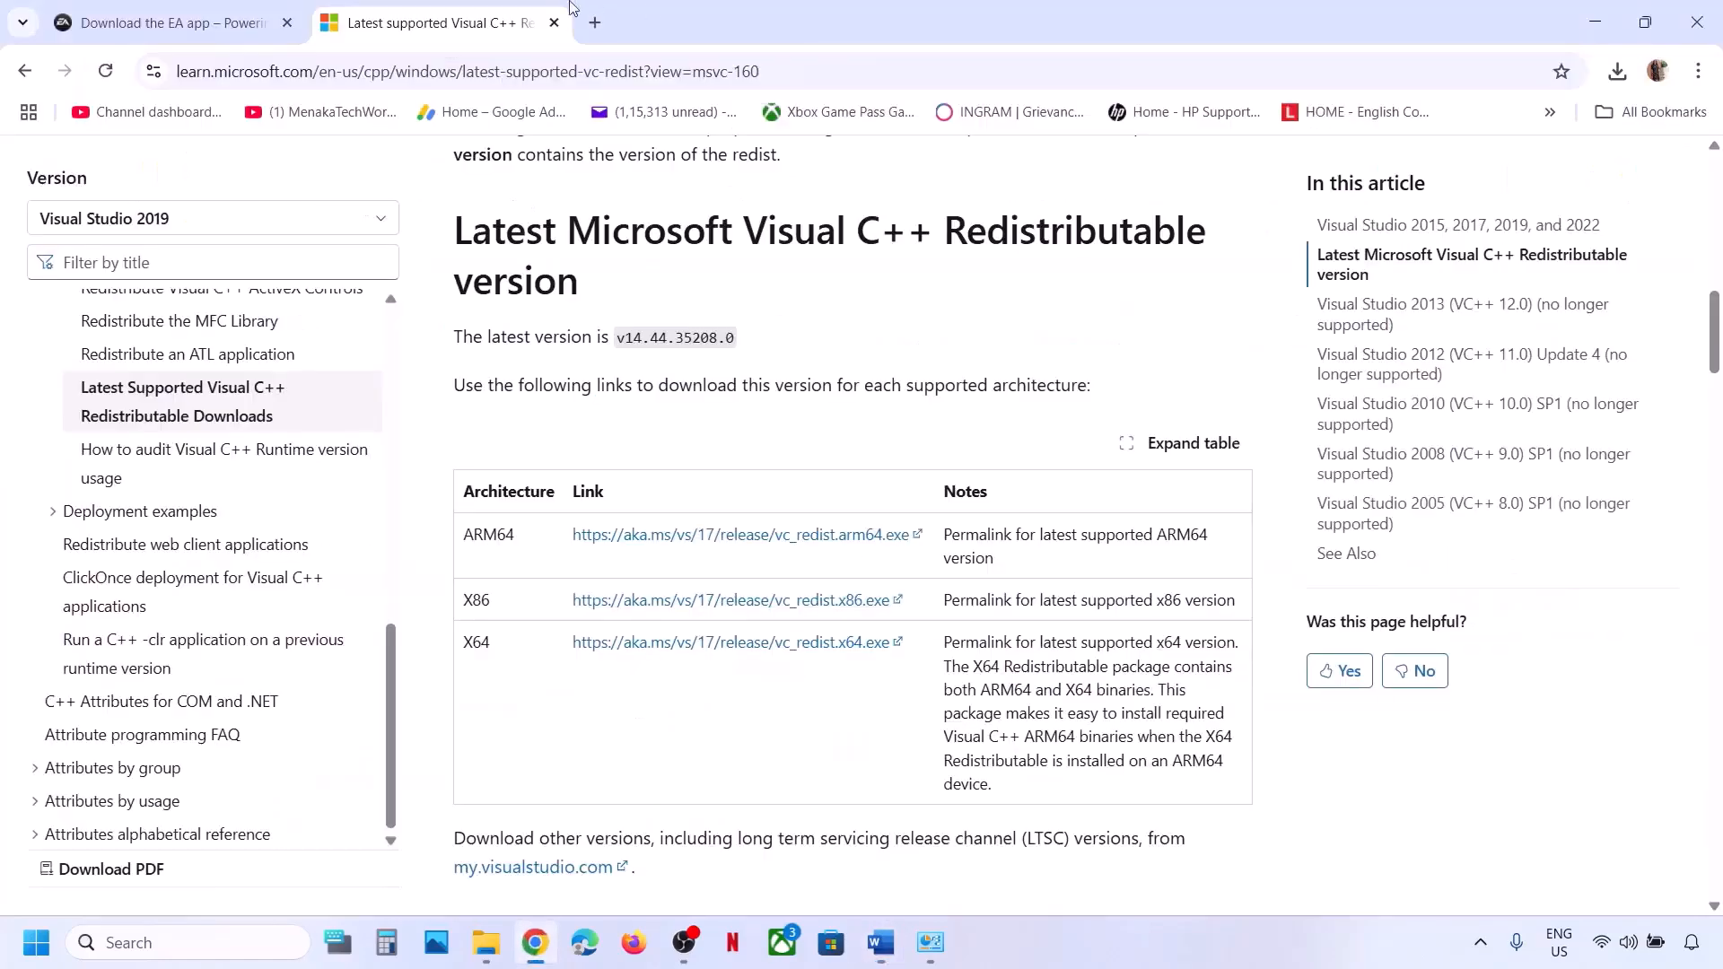
double_click(476, 599)
double_click(476, 642)
Return to the Word guide and highlight Step 6, Enable .NET Framework.
left_click(36, 942)
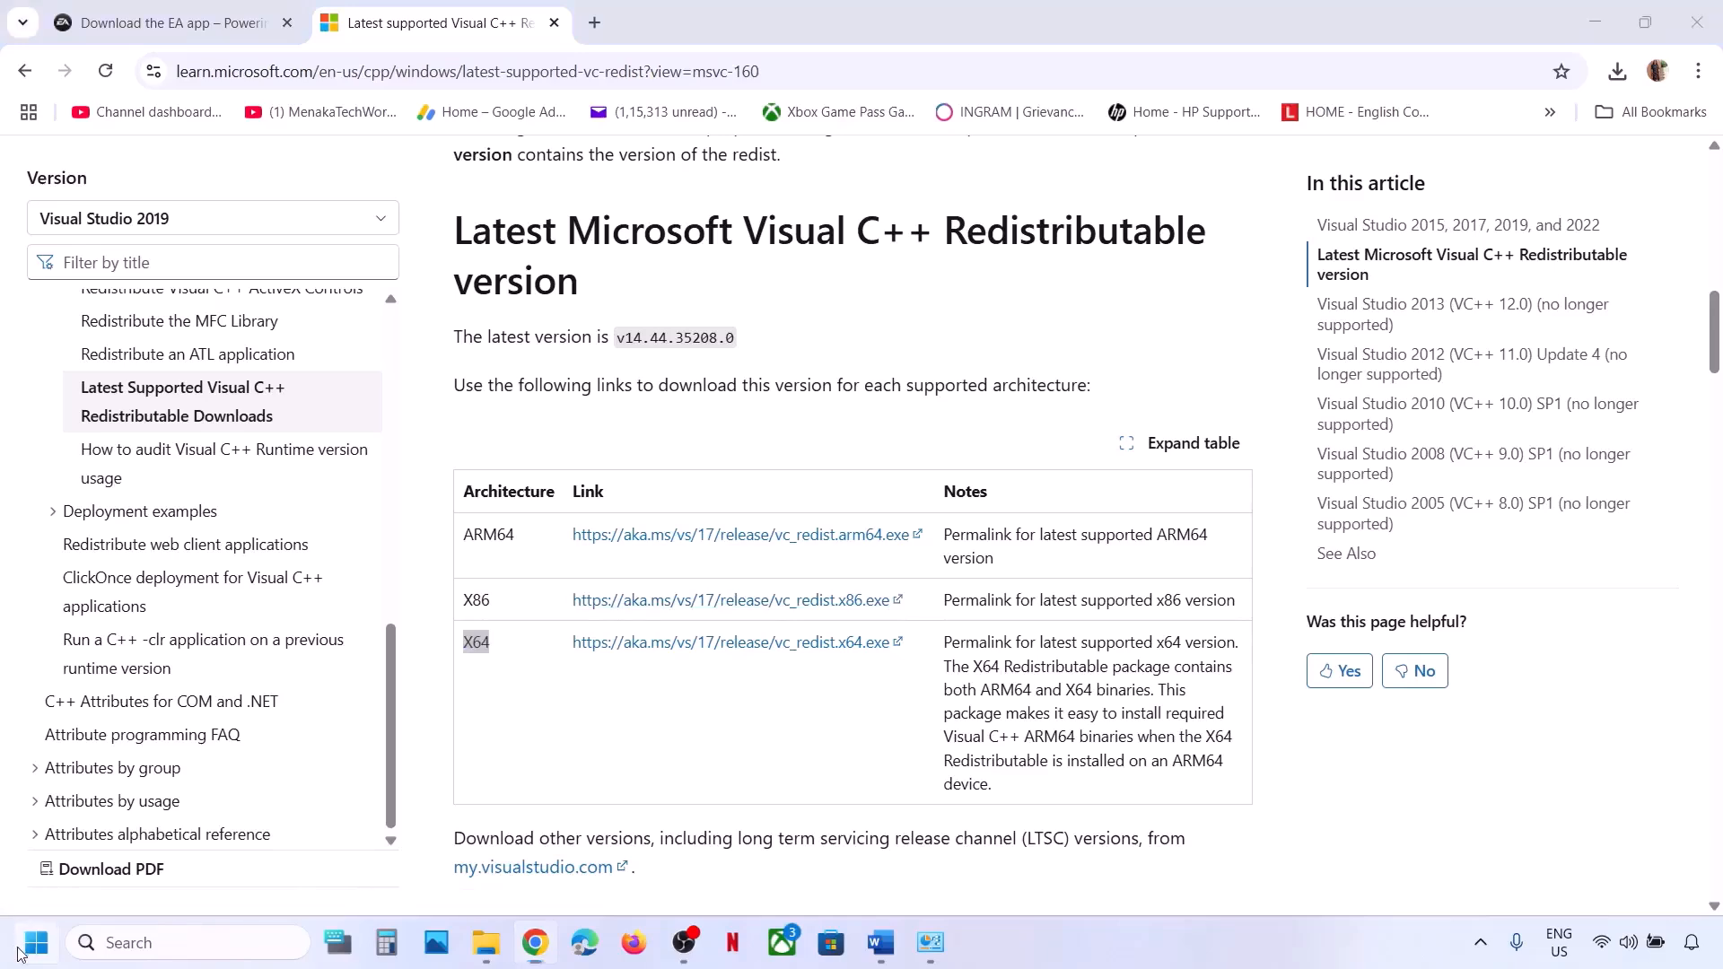
left_click(651, 862)
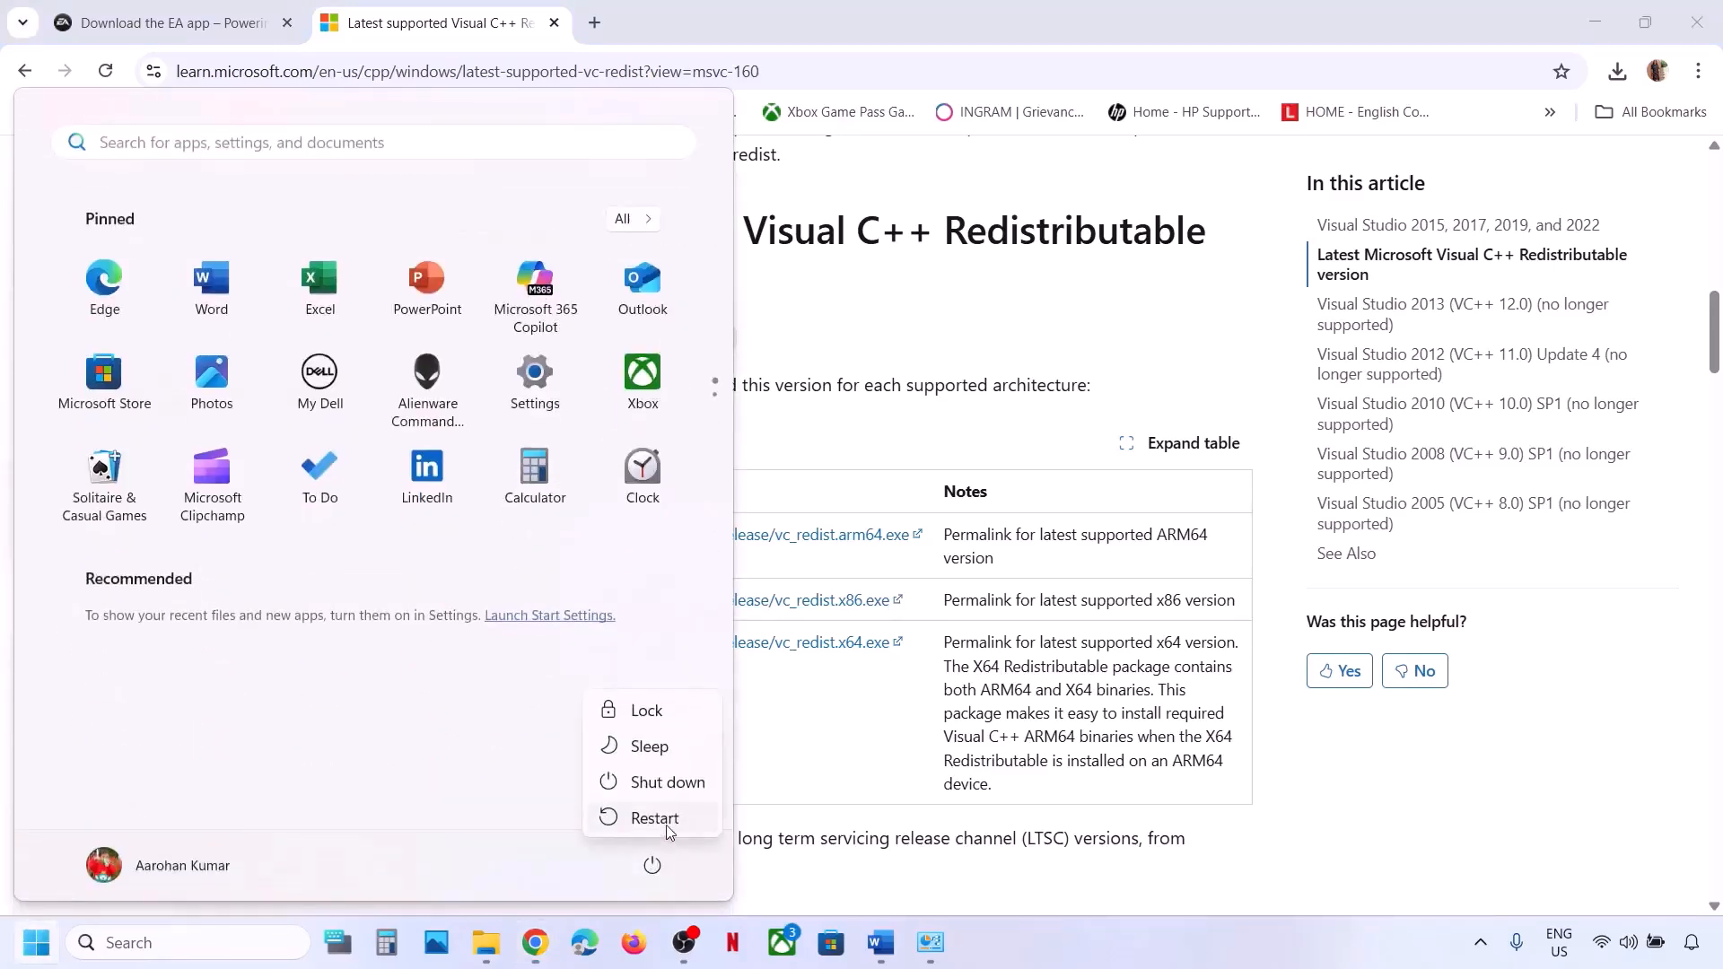
left_click(804, 800)
left_click(880, 942)
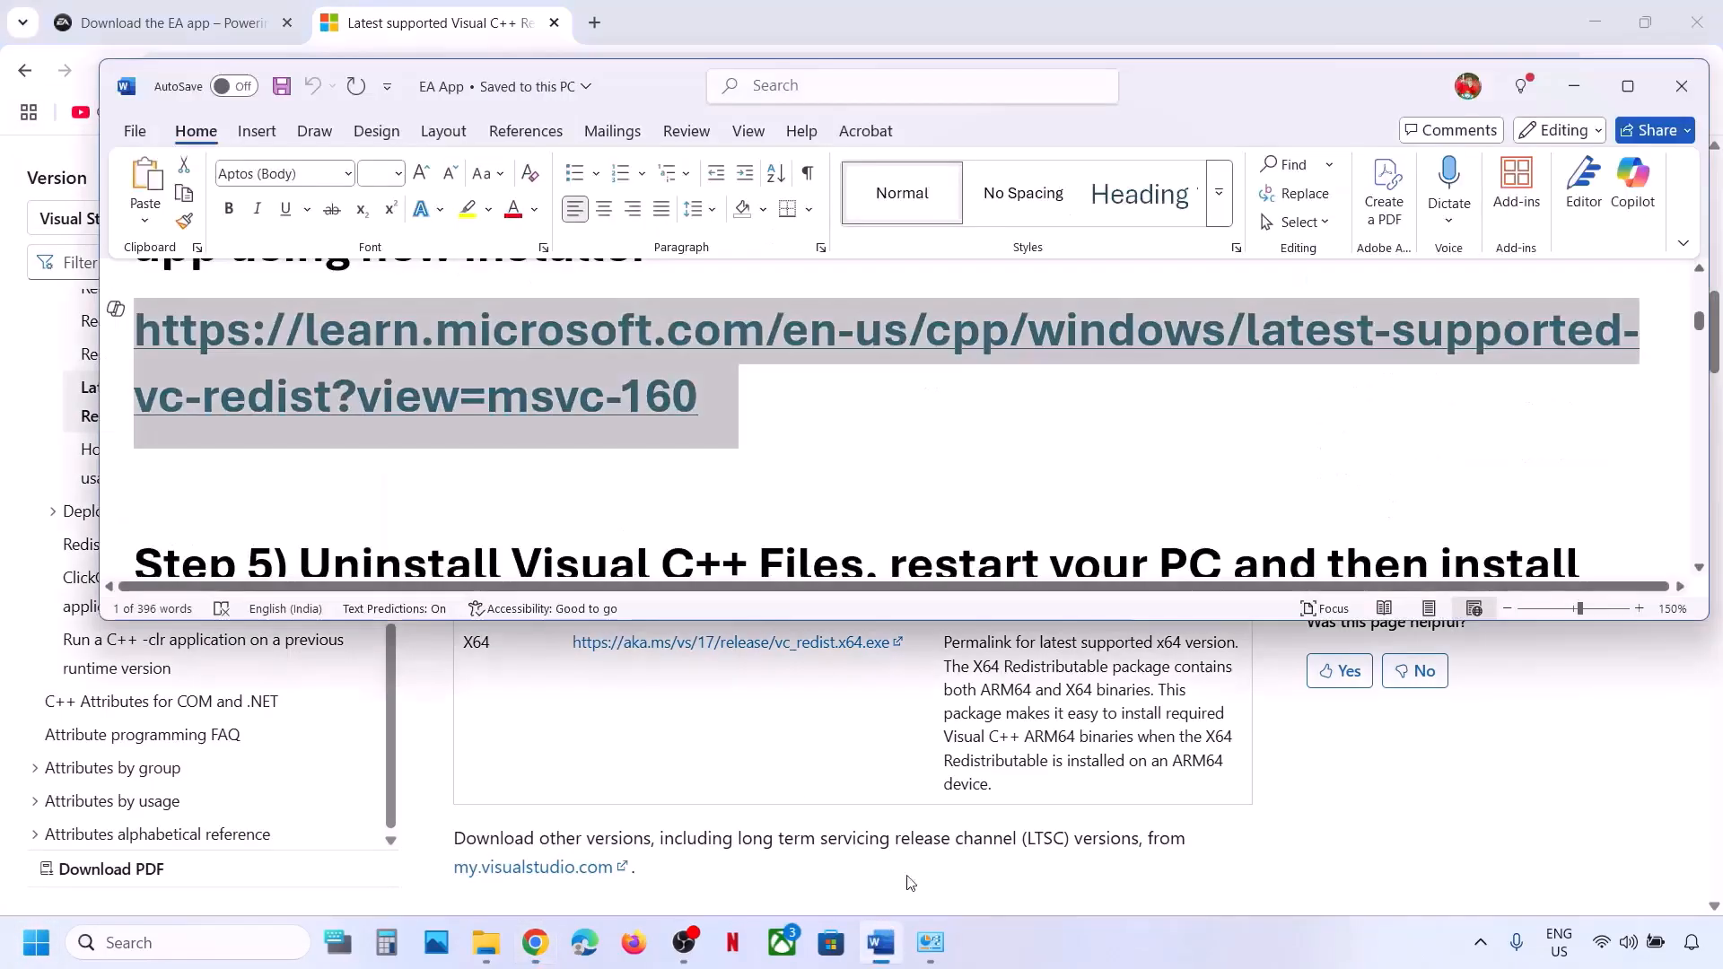
scroll(819, 493, "down", 2)
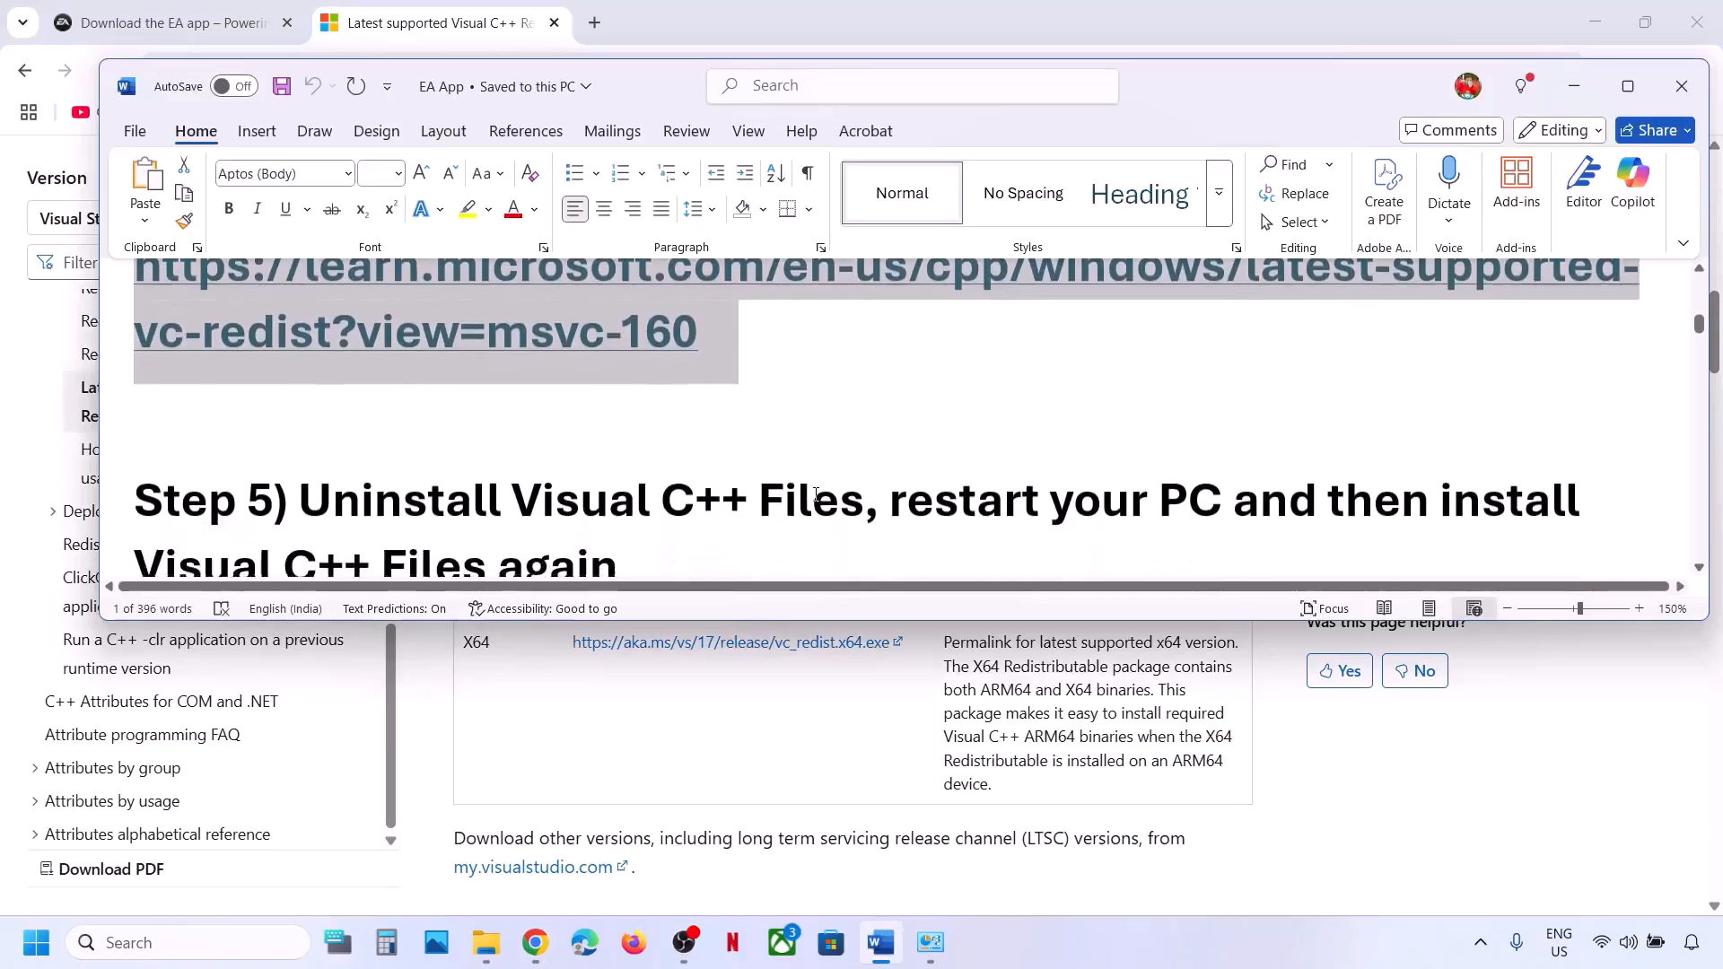
scroll(814, 492, "down", 3)
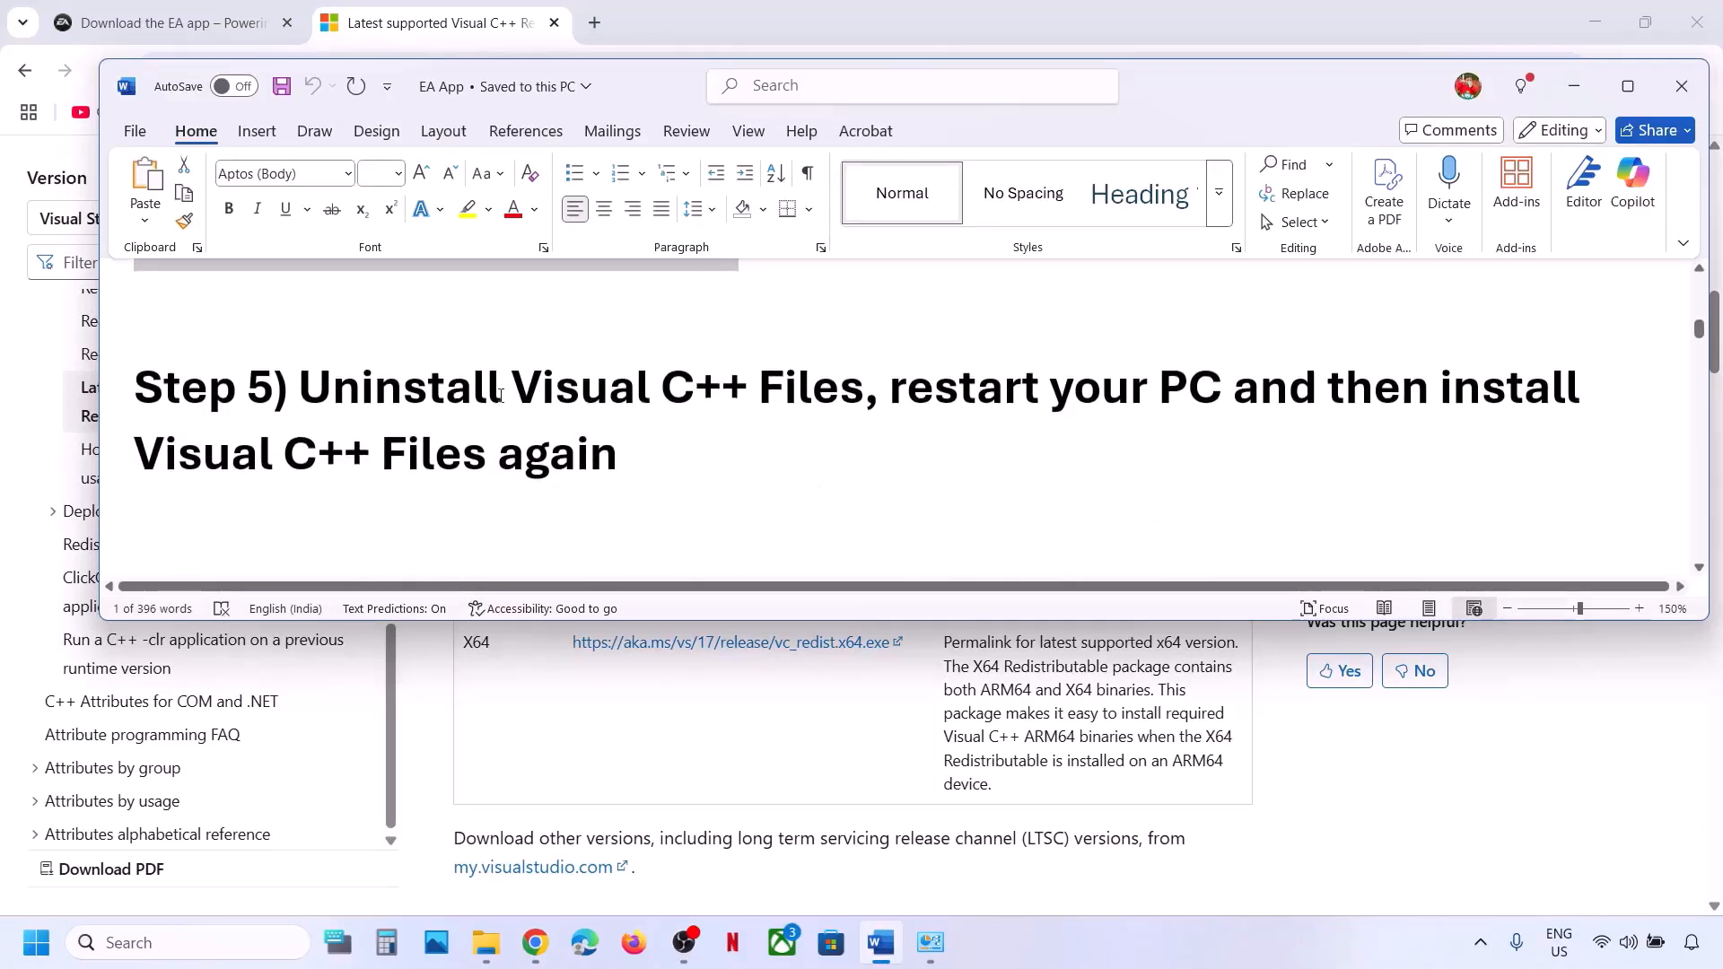
scroll(500, 449, "down", 5)
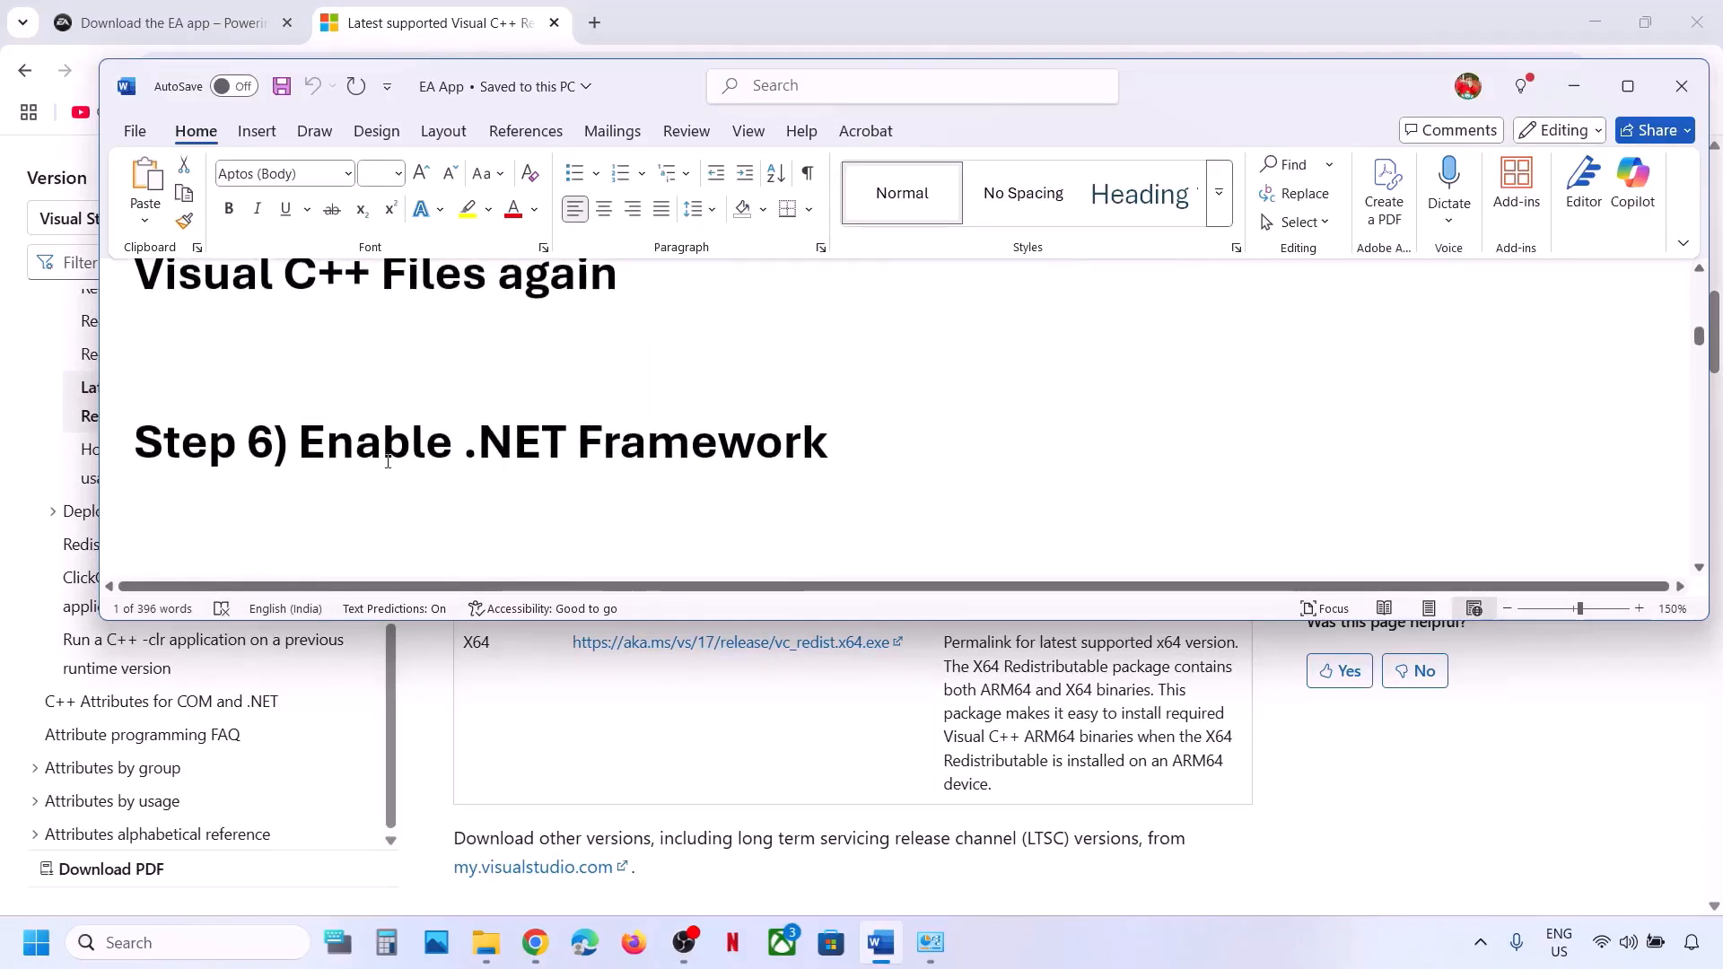
left_click_drag(388, 462, 826, 453)
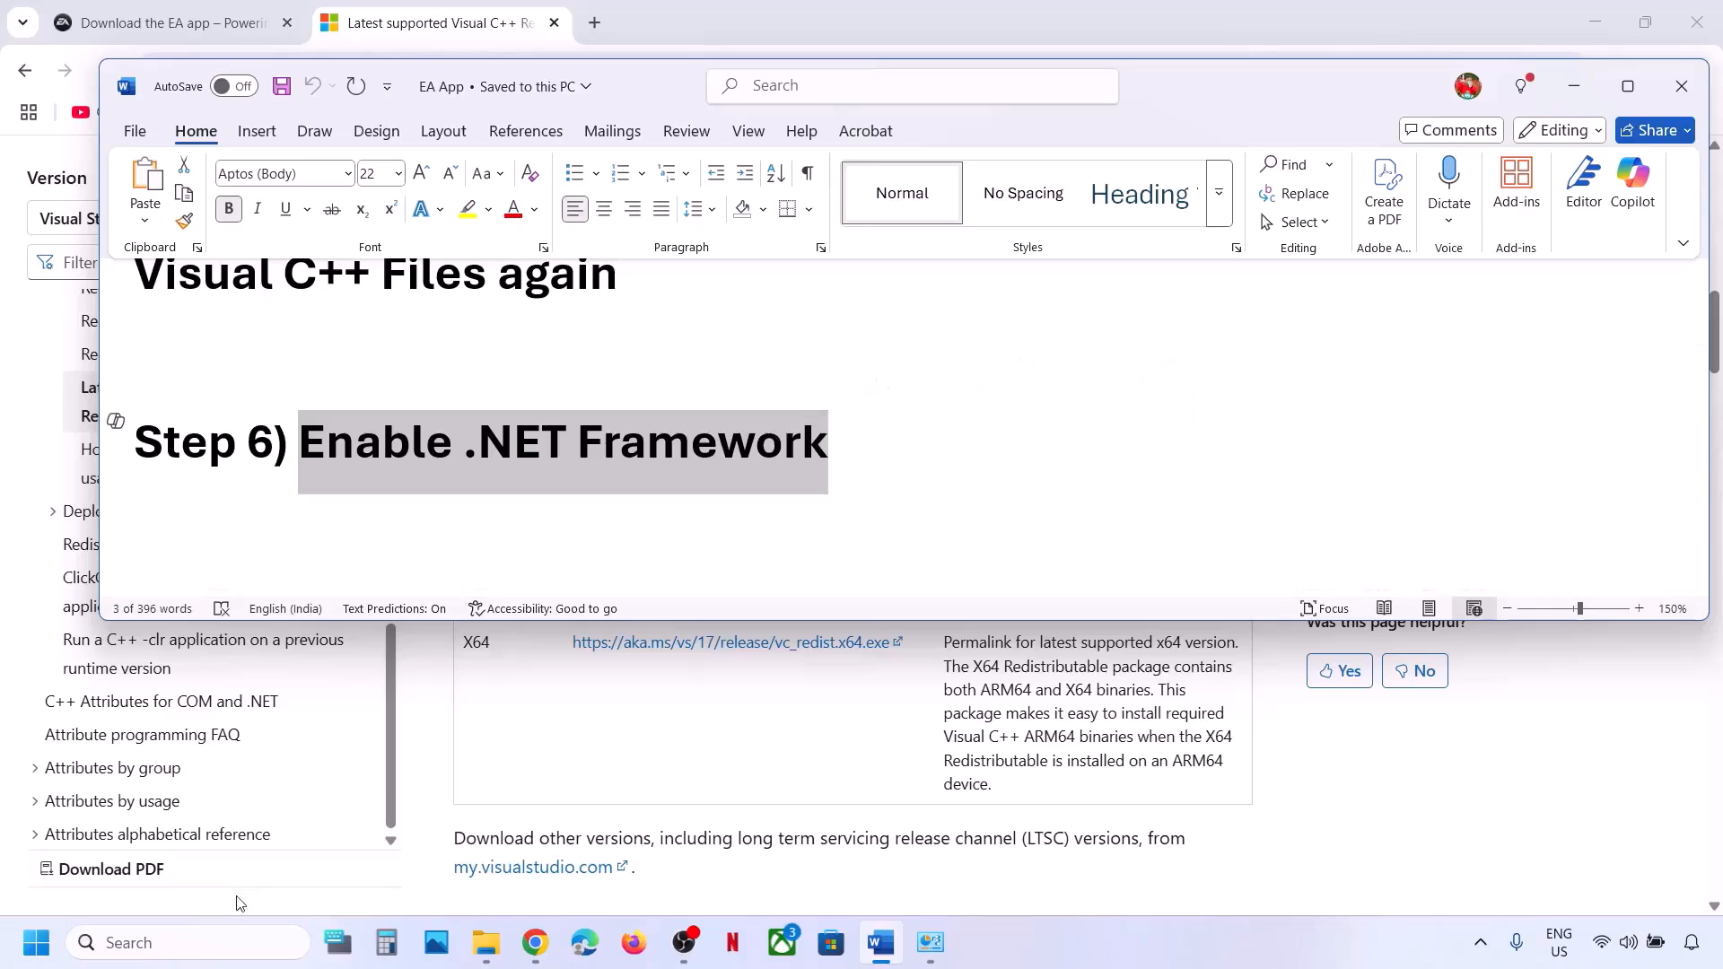
Open 'Turn Windows features on or off' and confirm .NET Framework 3.5 and 4.8 Advanced Services are enabled.
left_click(181, 939)
type("tur")
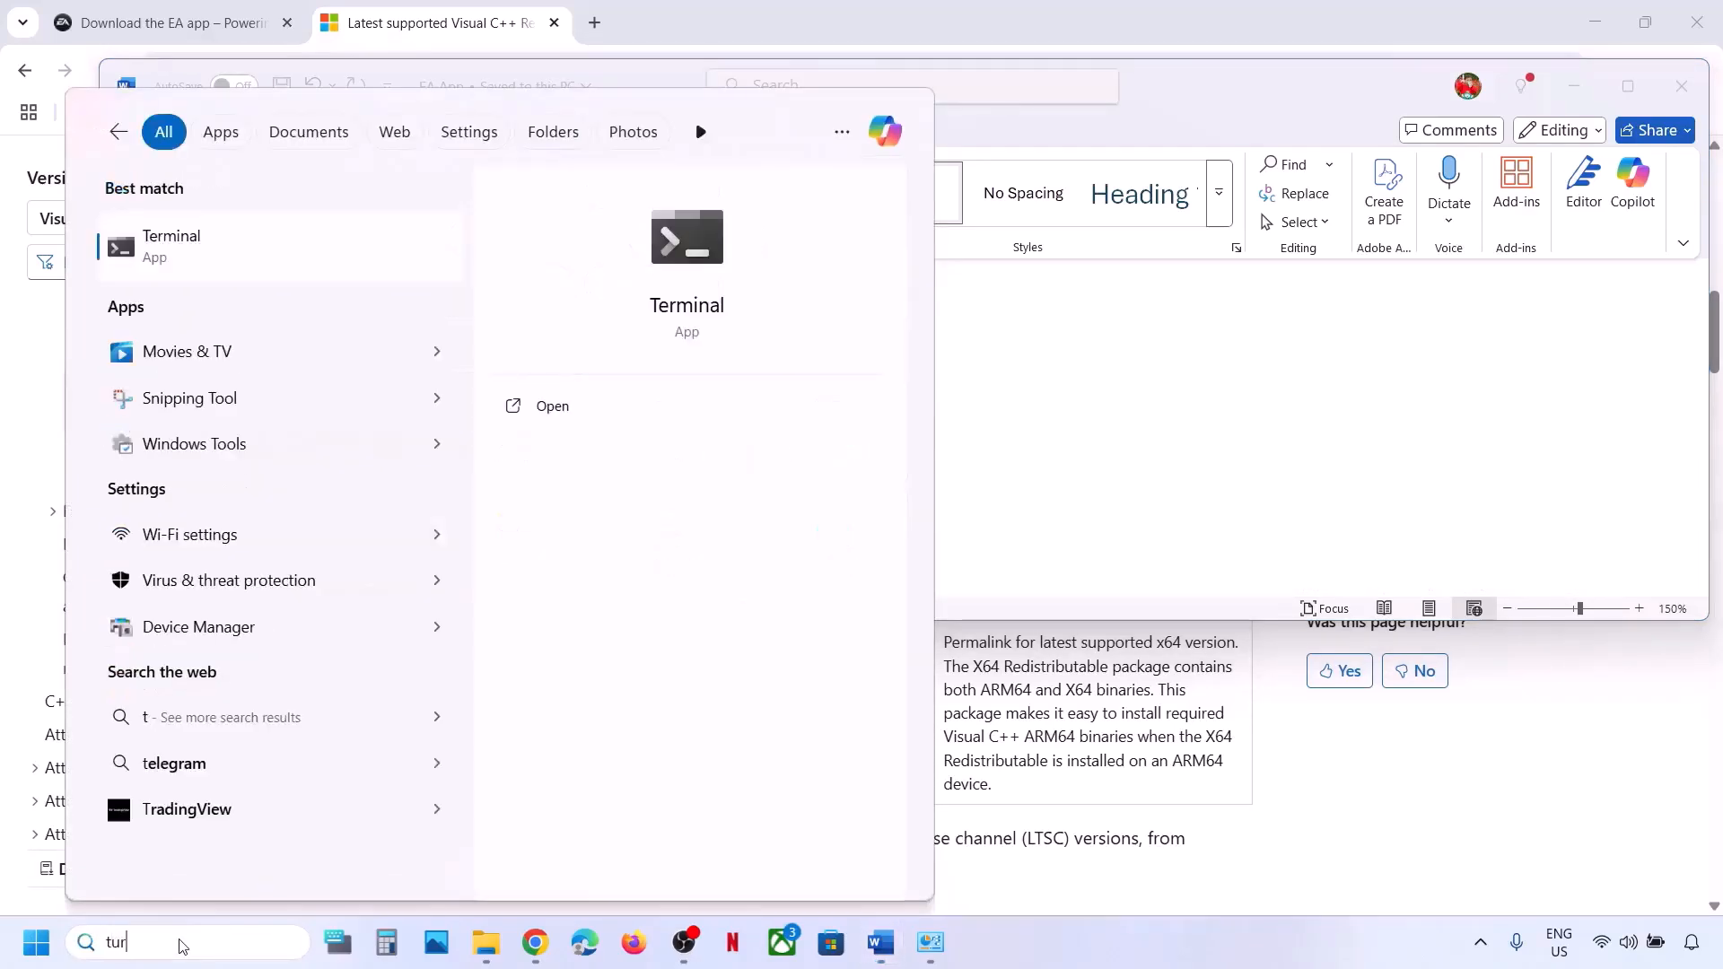
type("n windows")
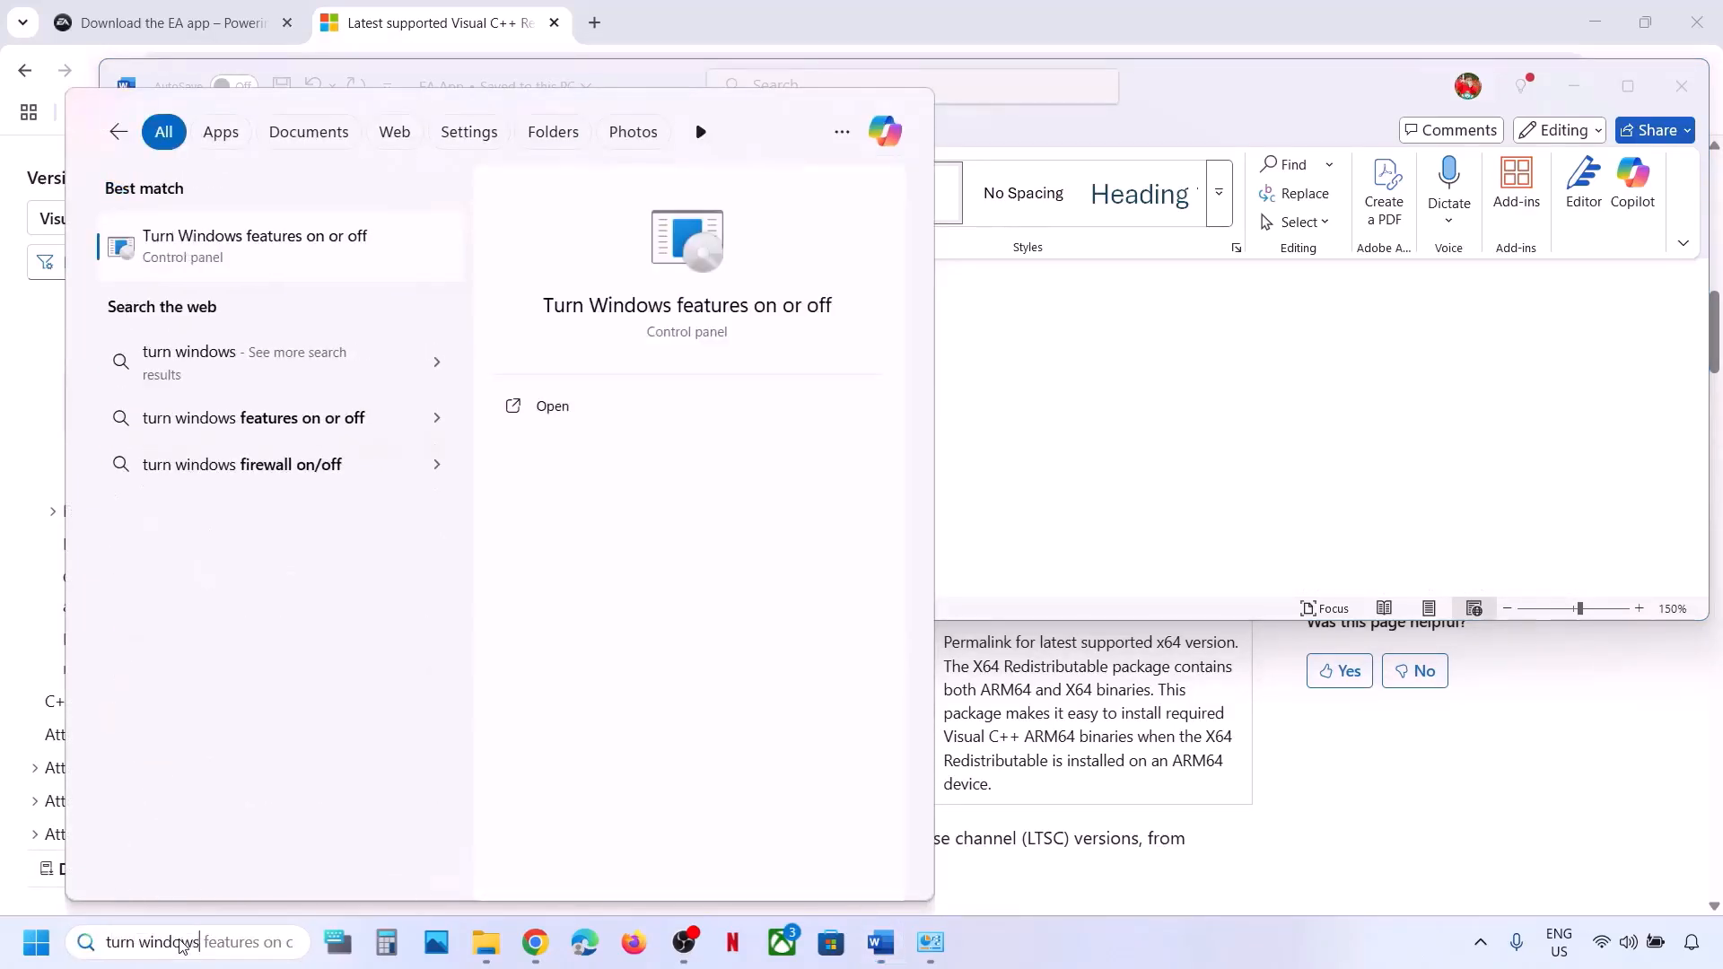
type(" features on or of")
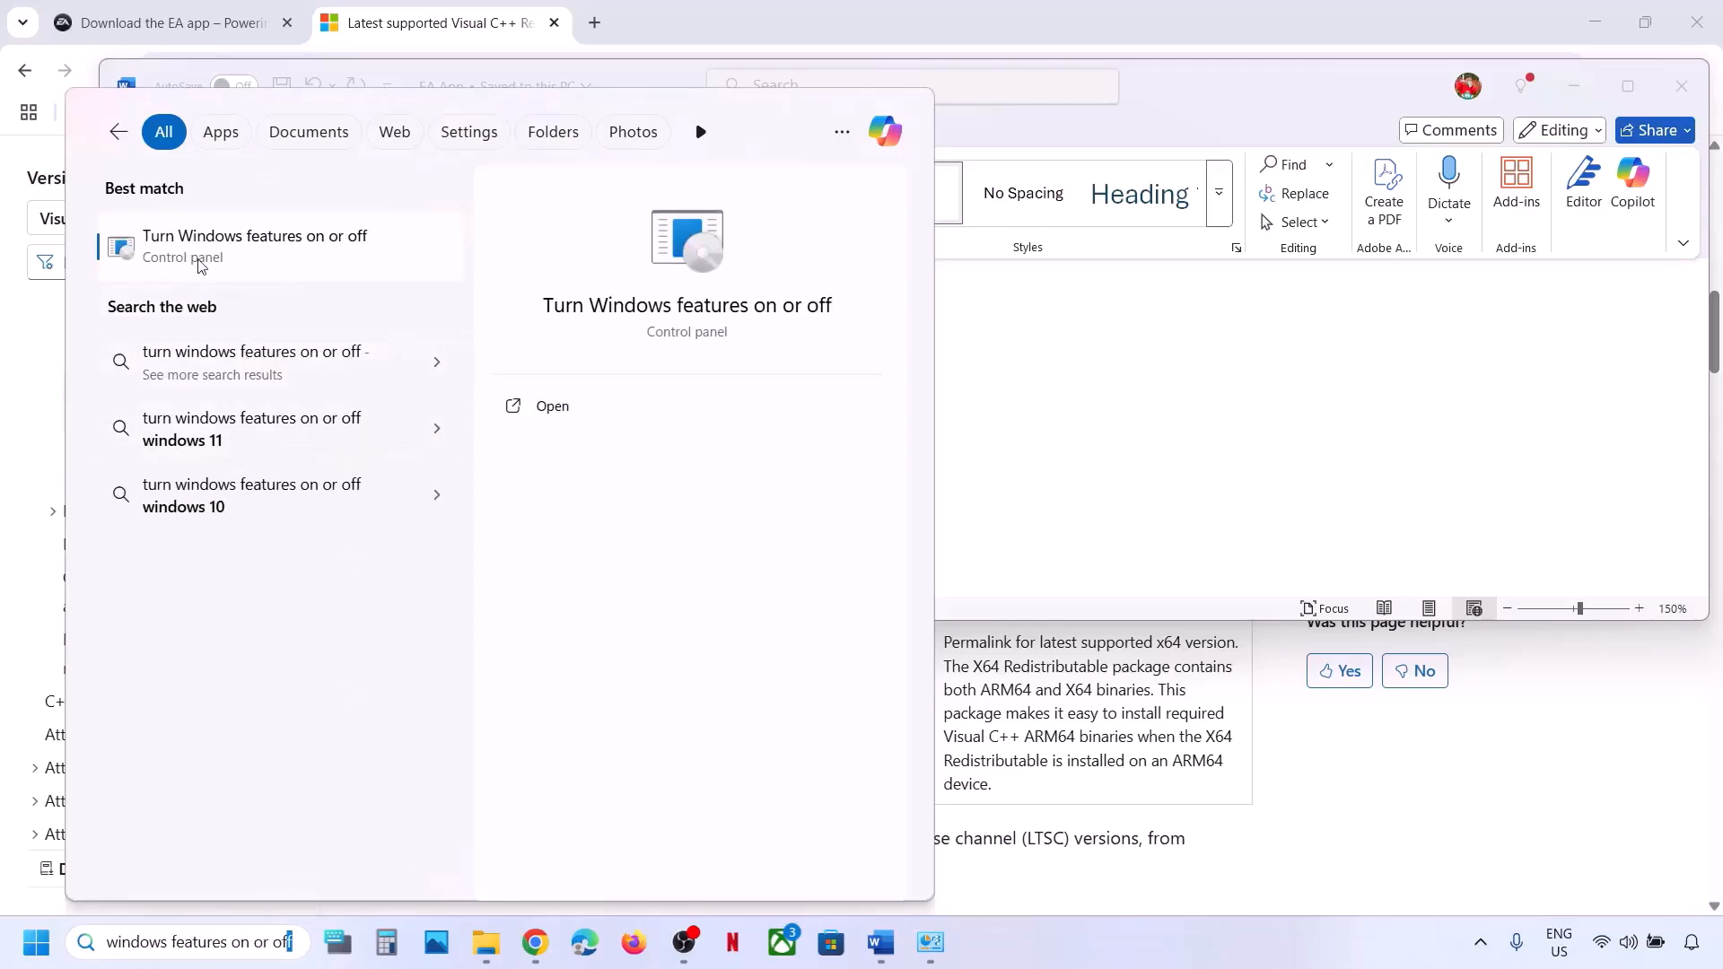
left_click(264, 258)
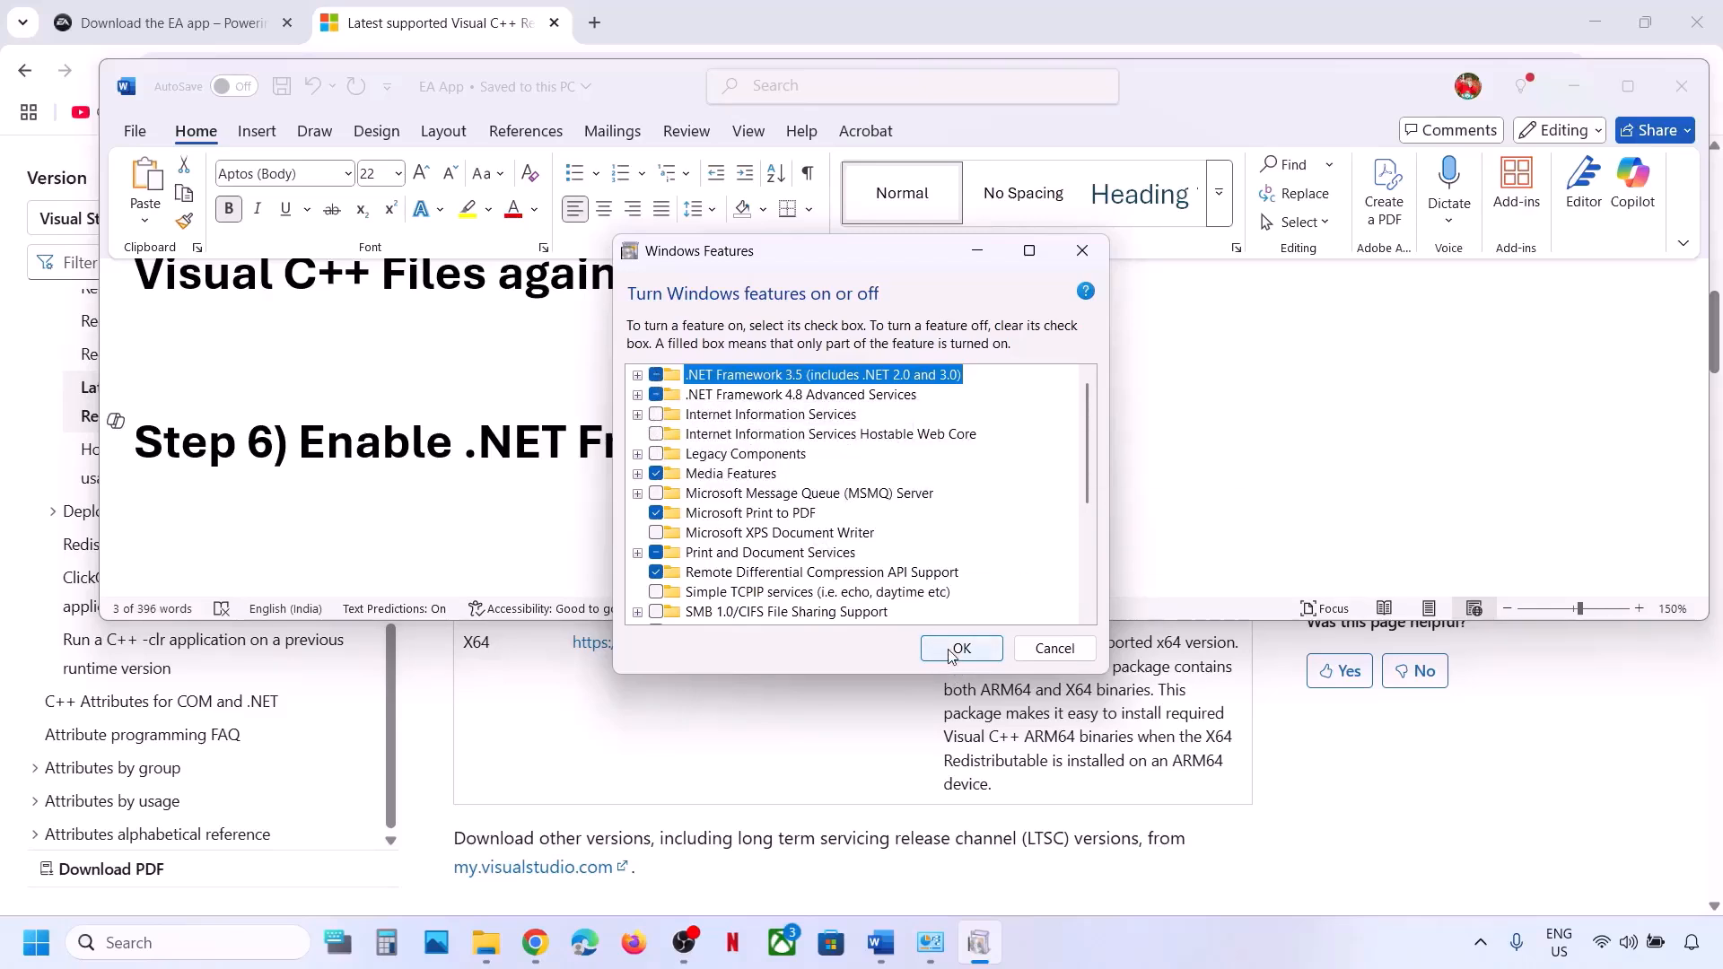
left_click(1000, 653)
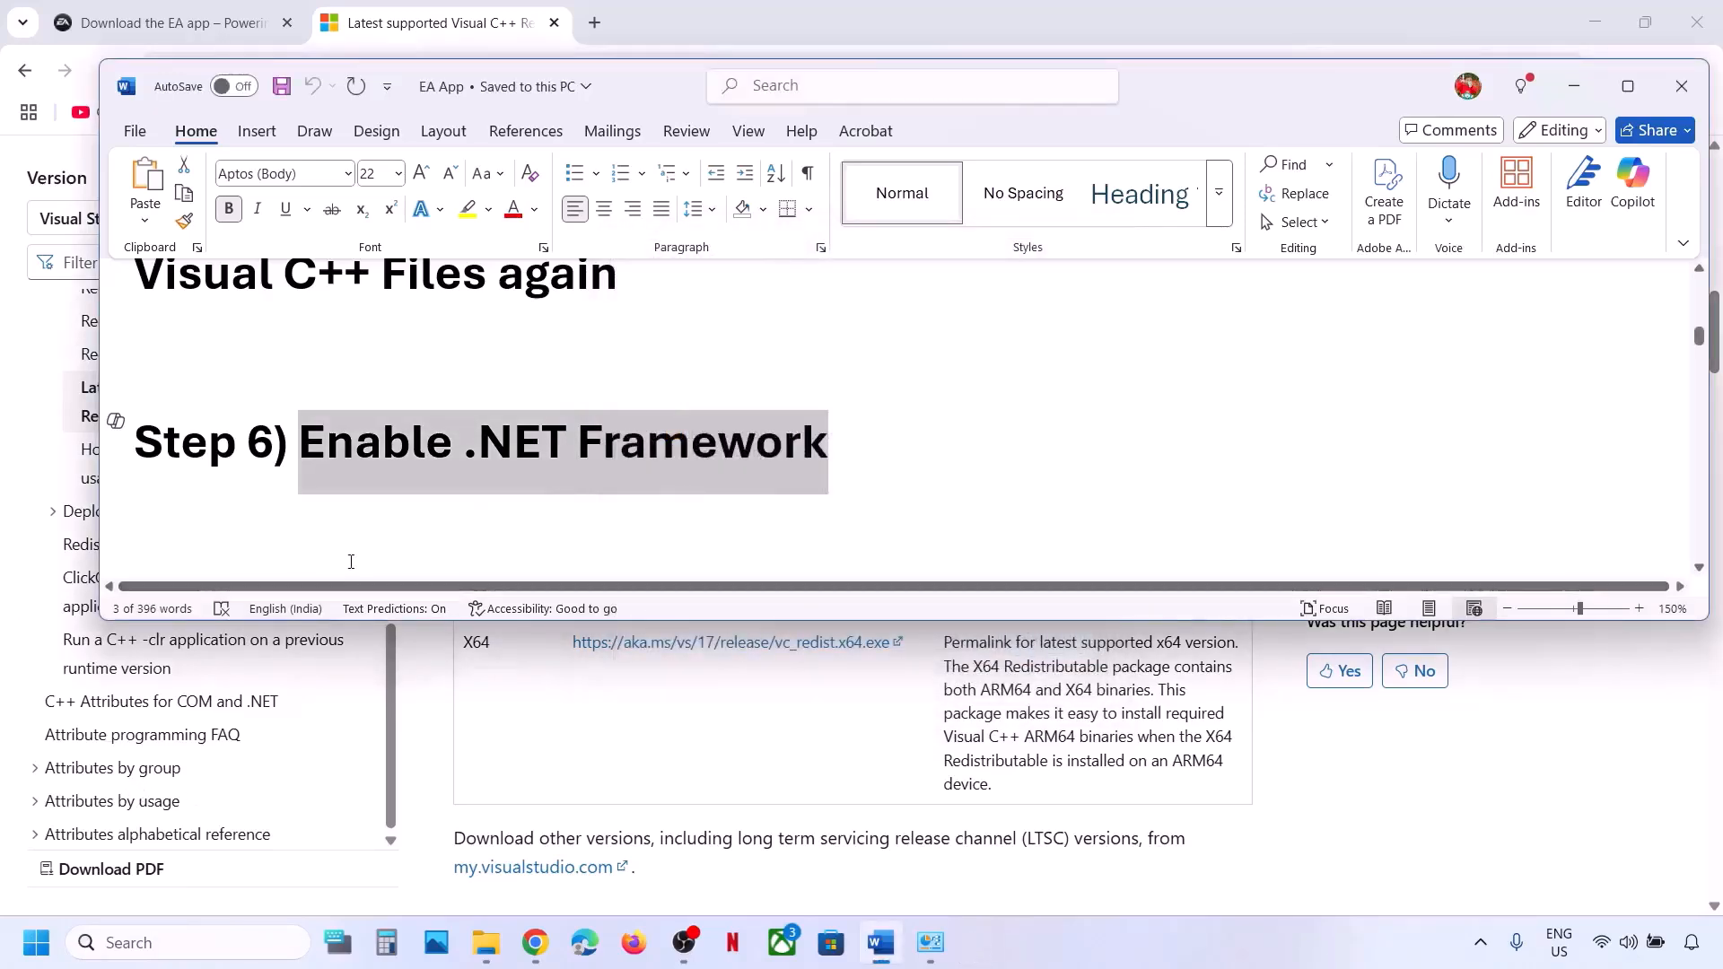
left_click(36, 942)
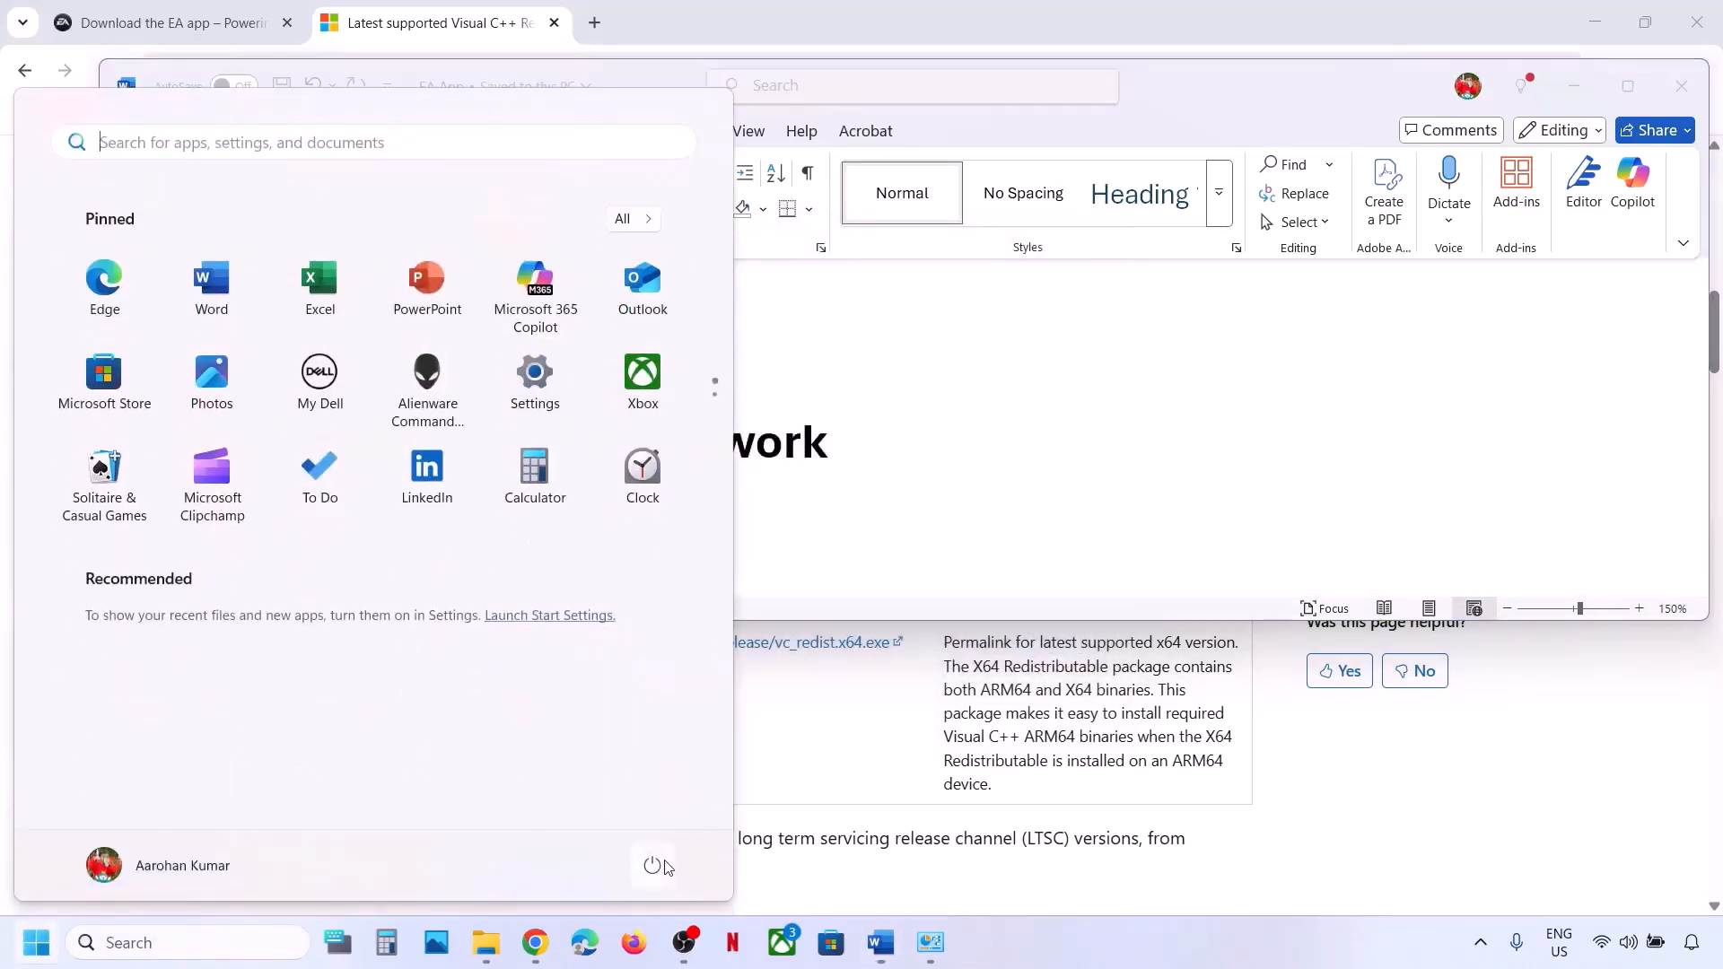
left_click(652, 864)
left_click(987, 446)
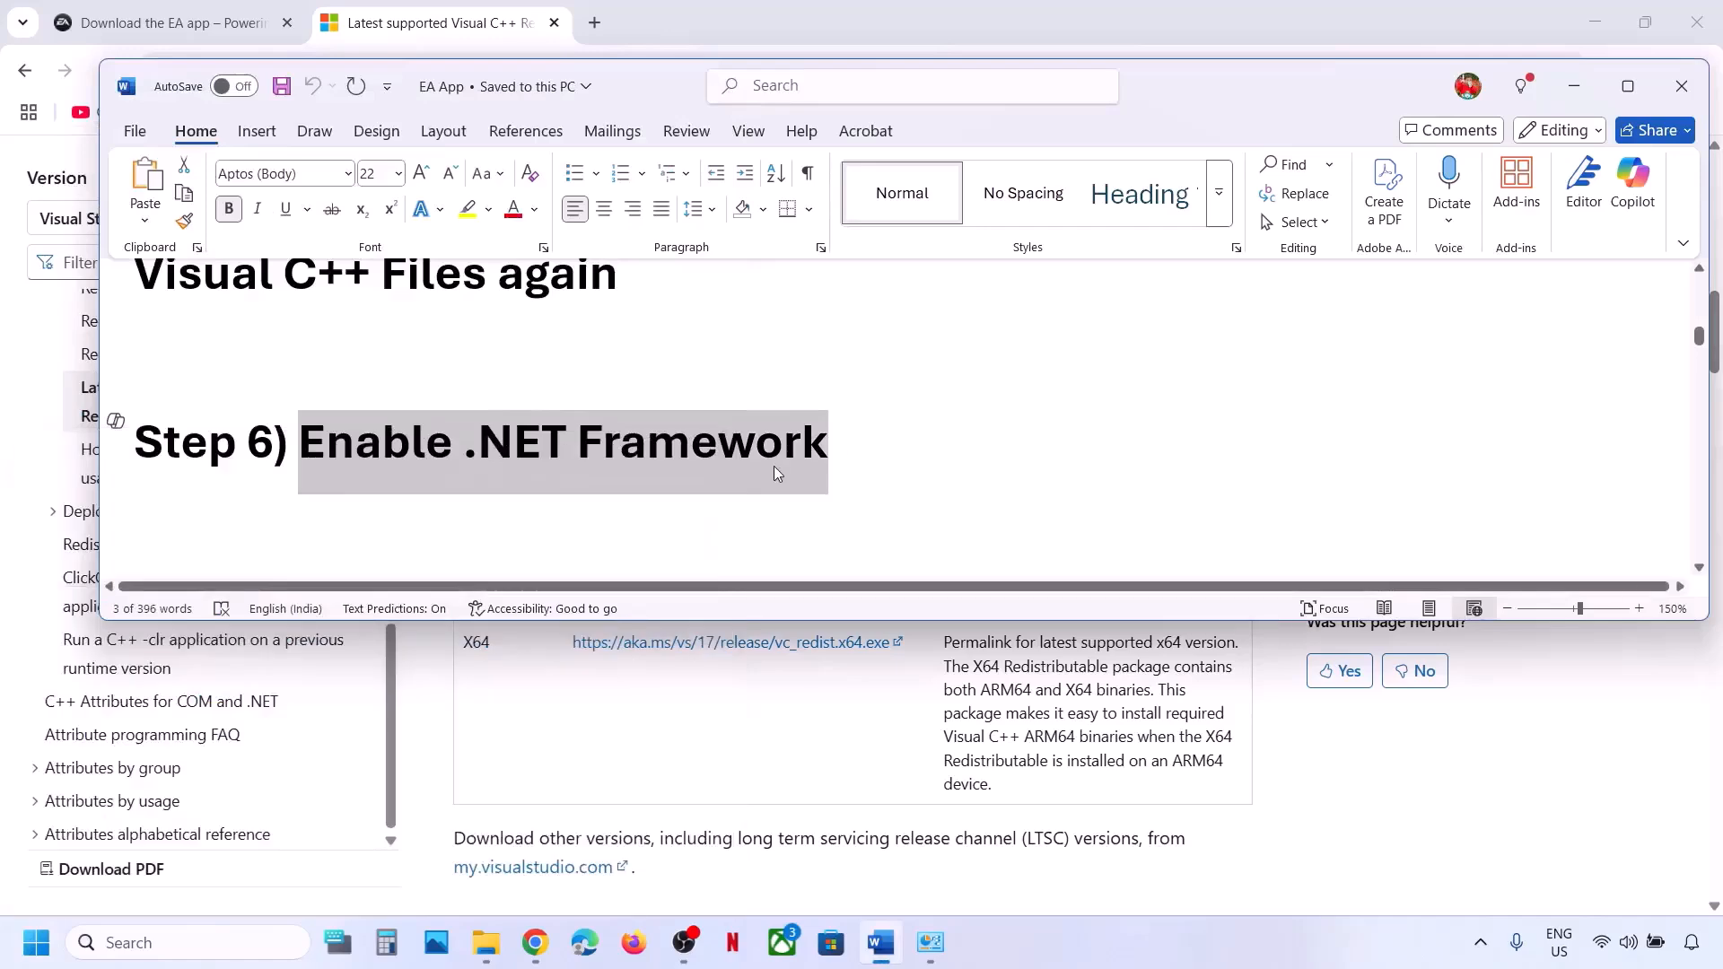
scroll(777, 474, "down", 3)
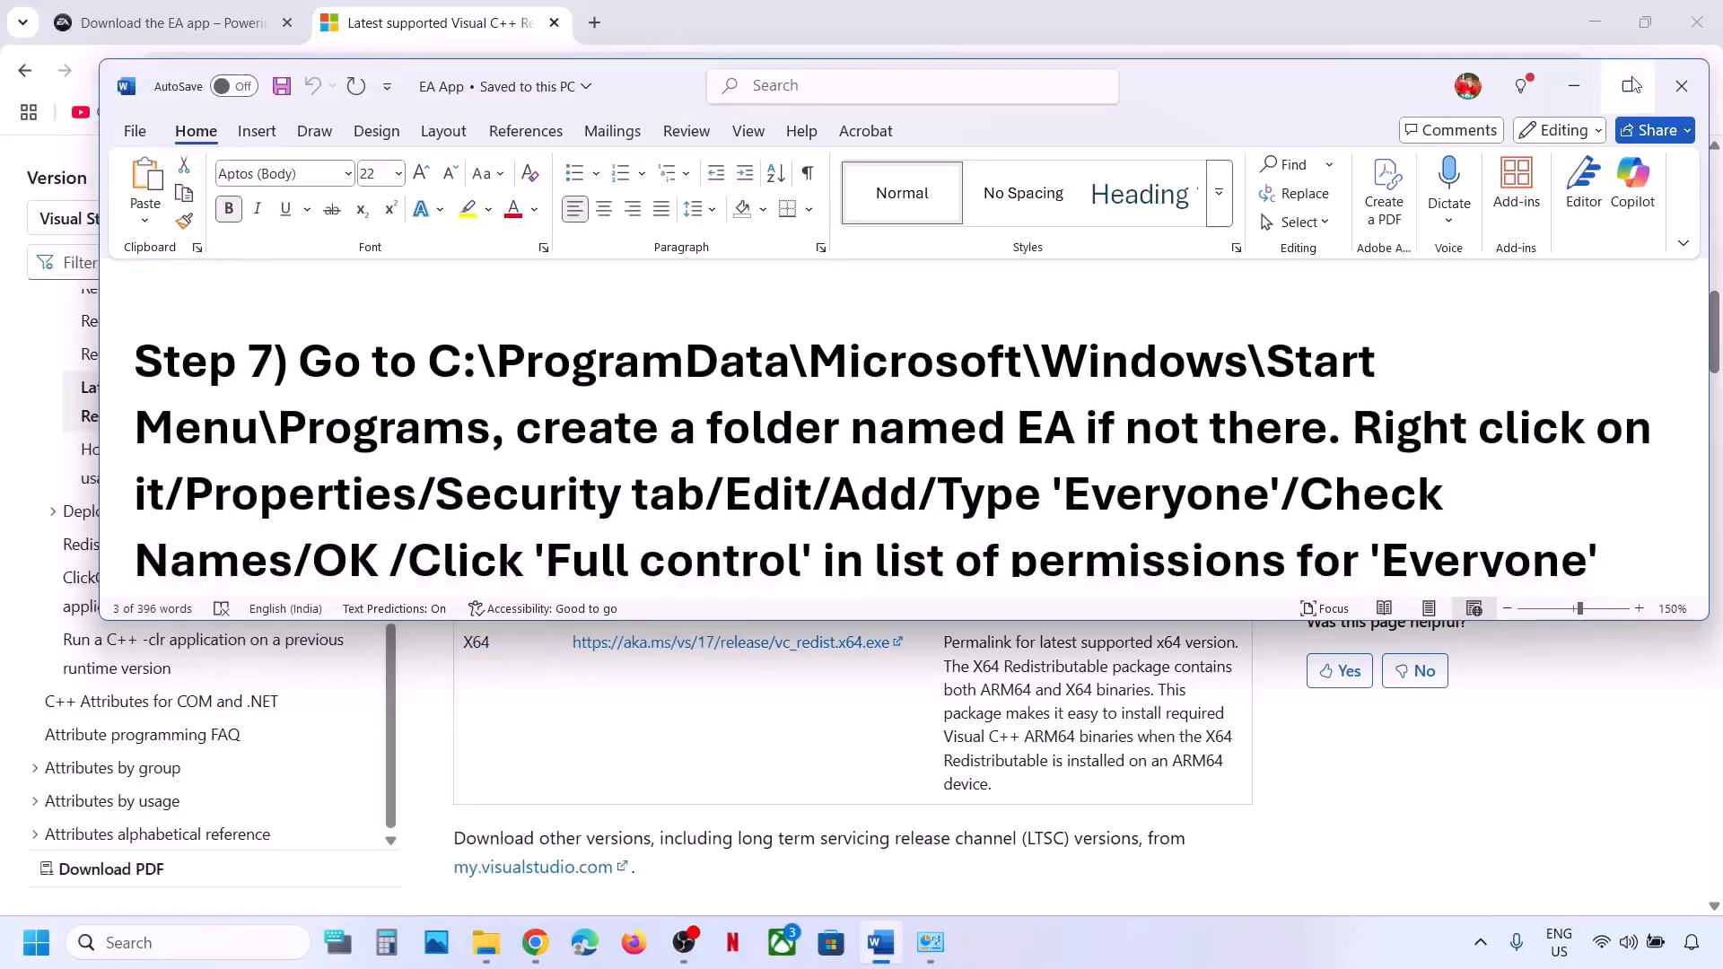
Maximize the Word guide and open the C: drive in File Explorer.
left_click(1632, 86)
scroll(958, 403, "up", 2)
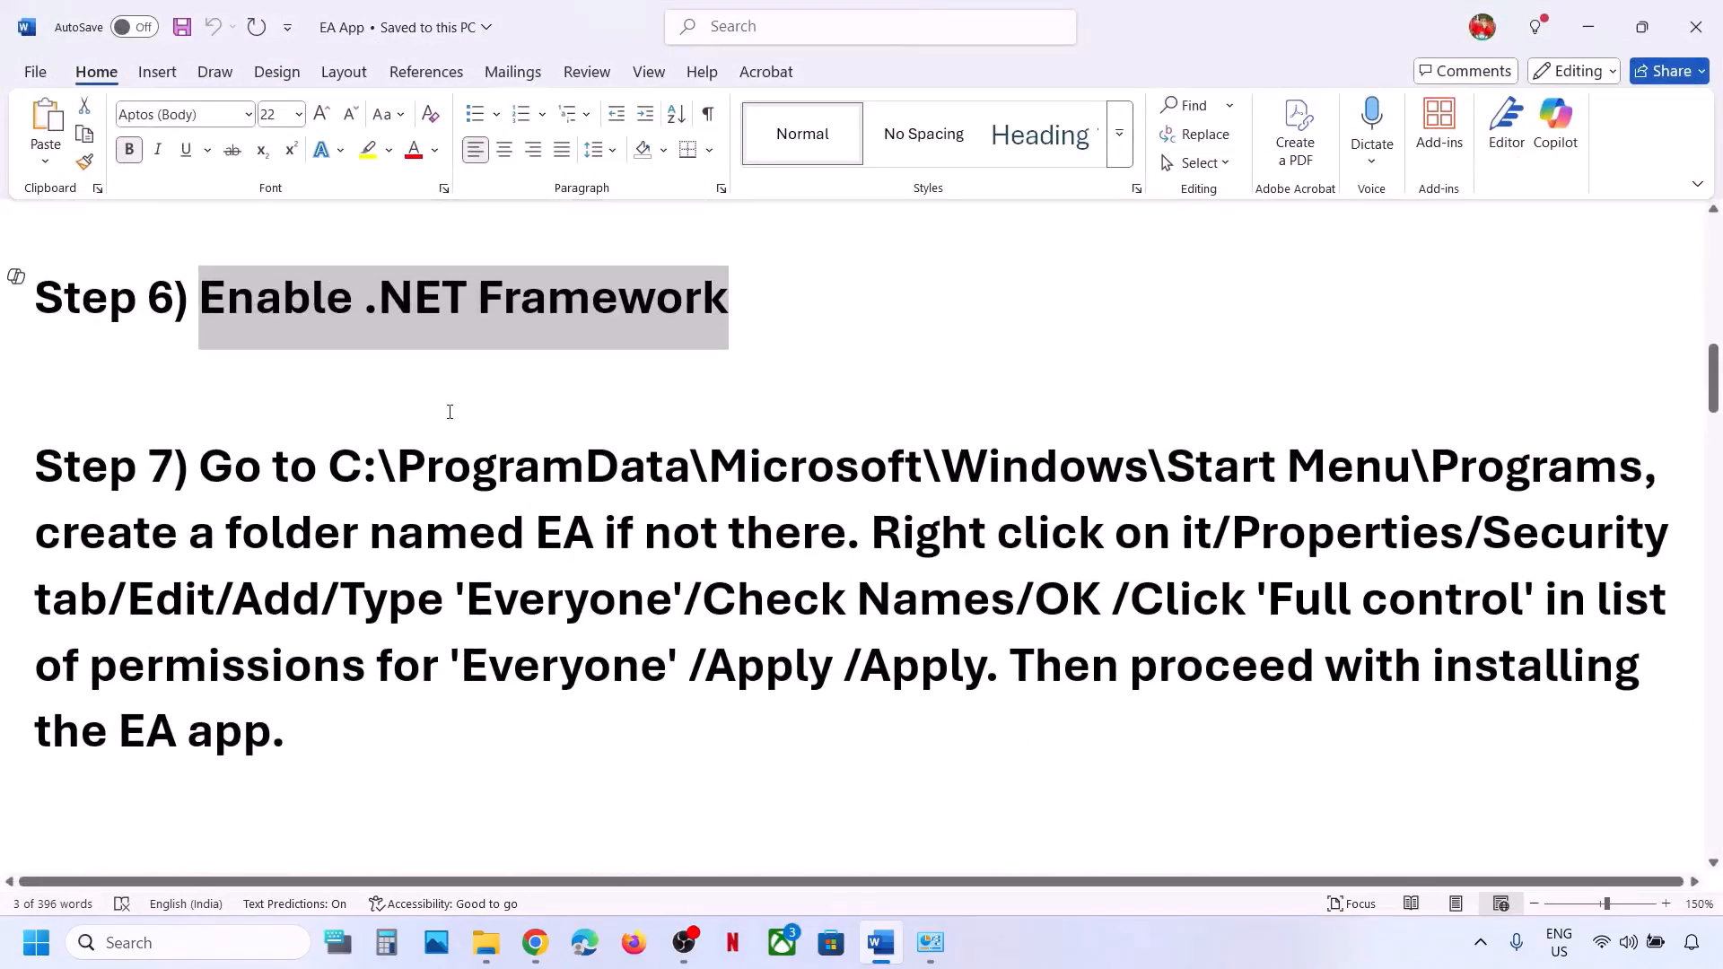
left_click(485, 943)
left_click(96, 571)
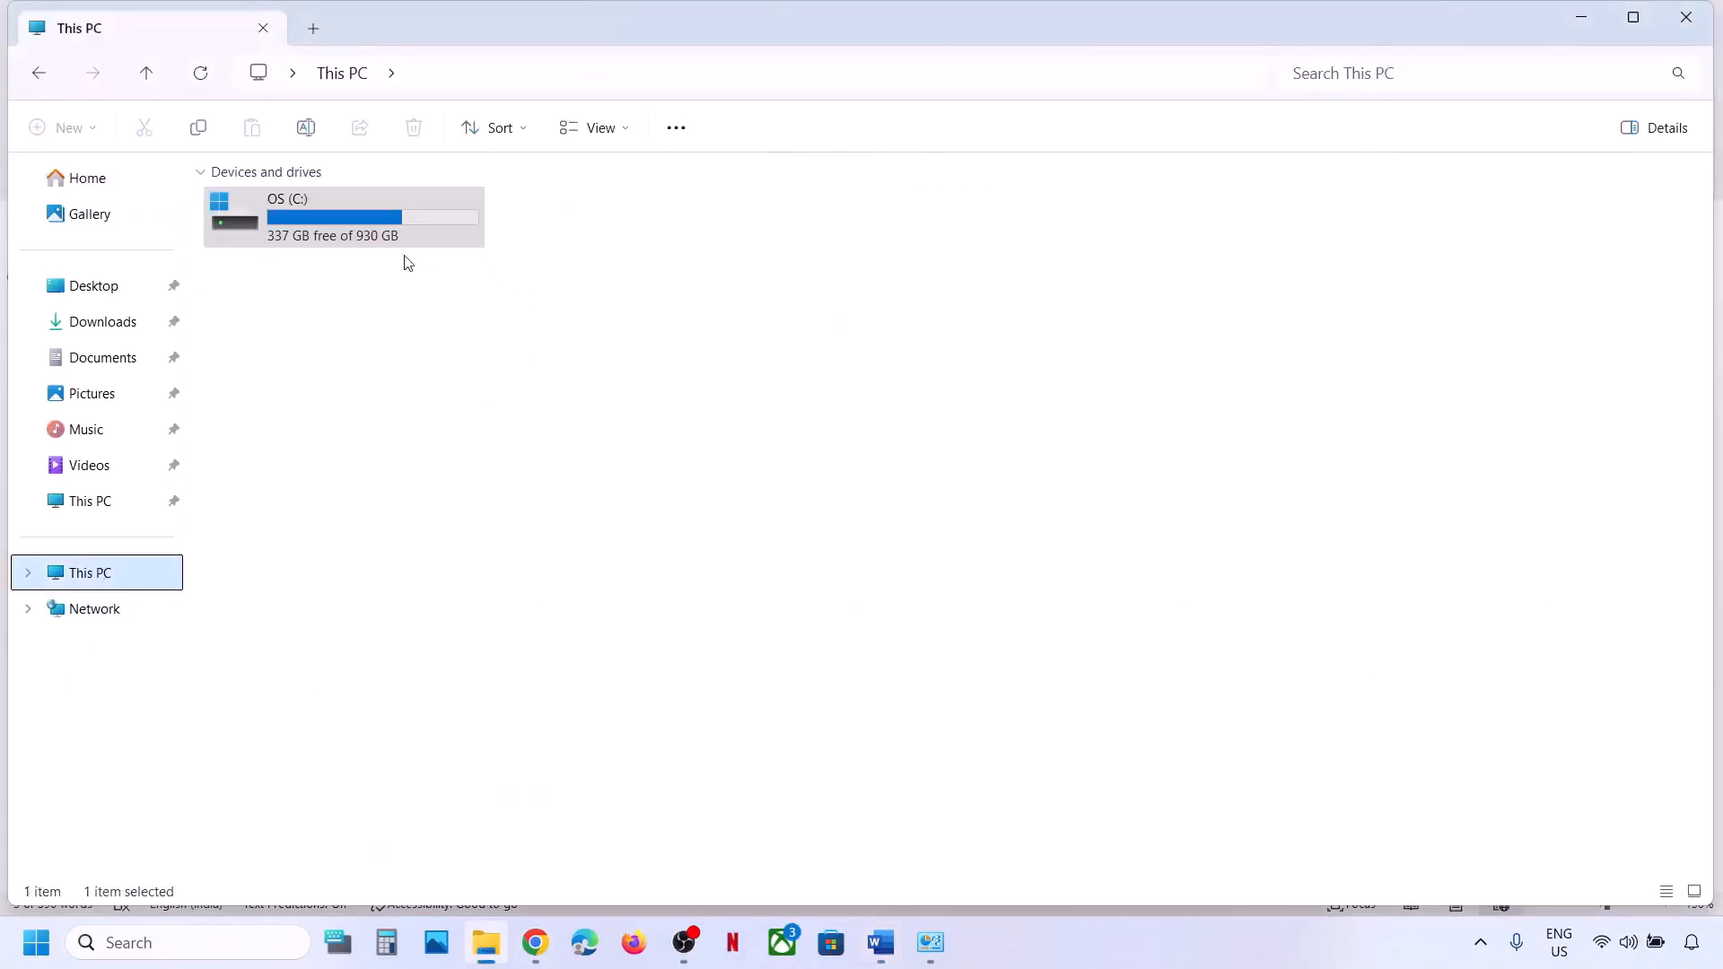
left_click(407, 240)
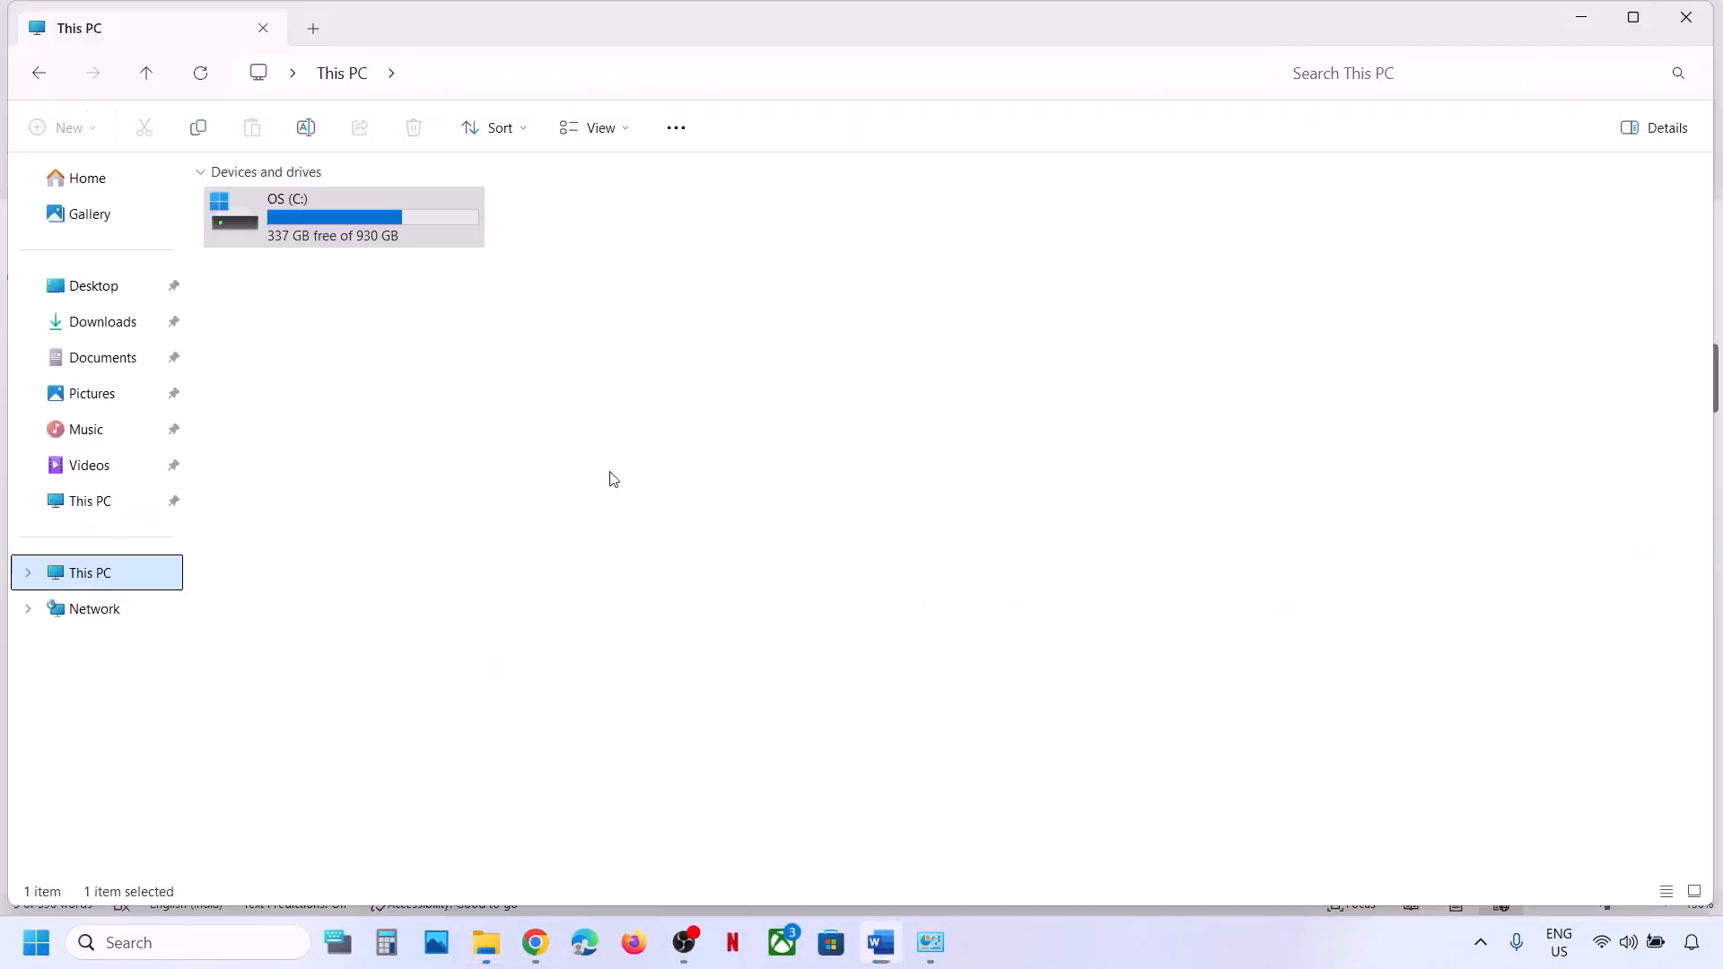
double_click(359, 235)
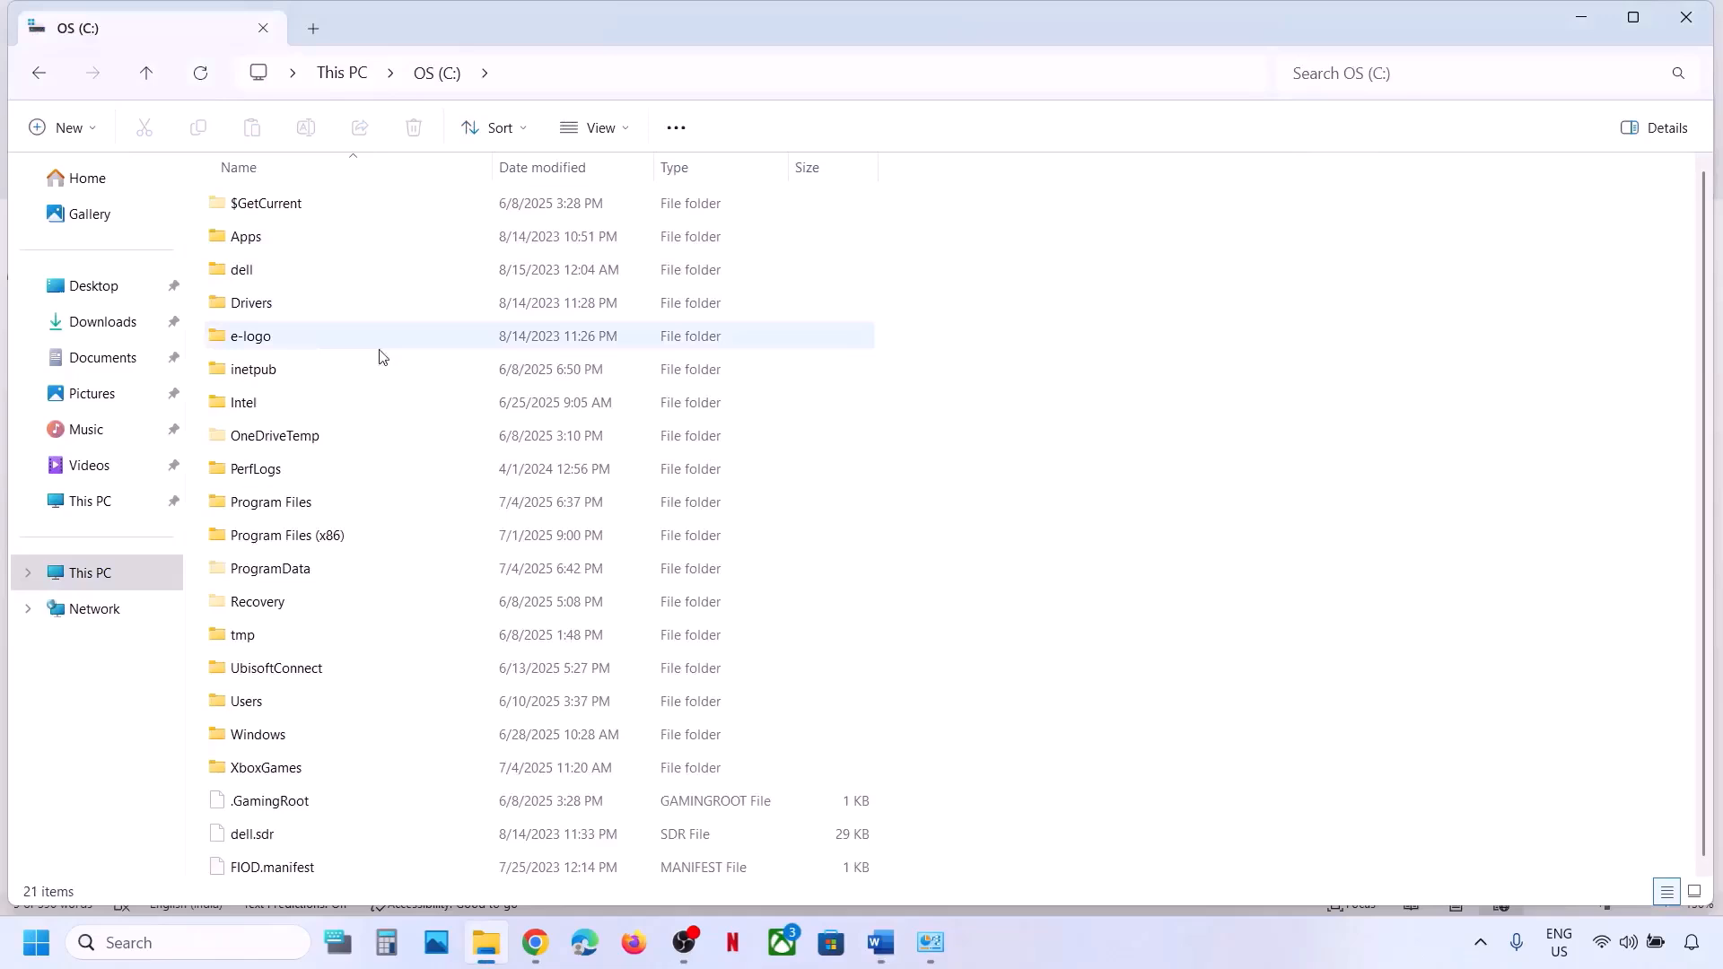
Open the ProgramData folder on the C: drive.
left_click(287, 580)
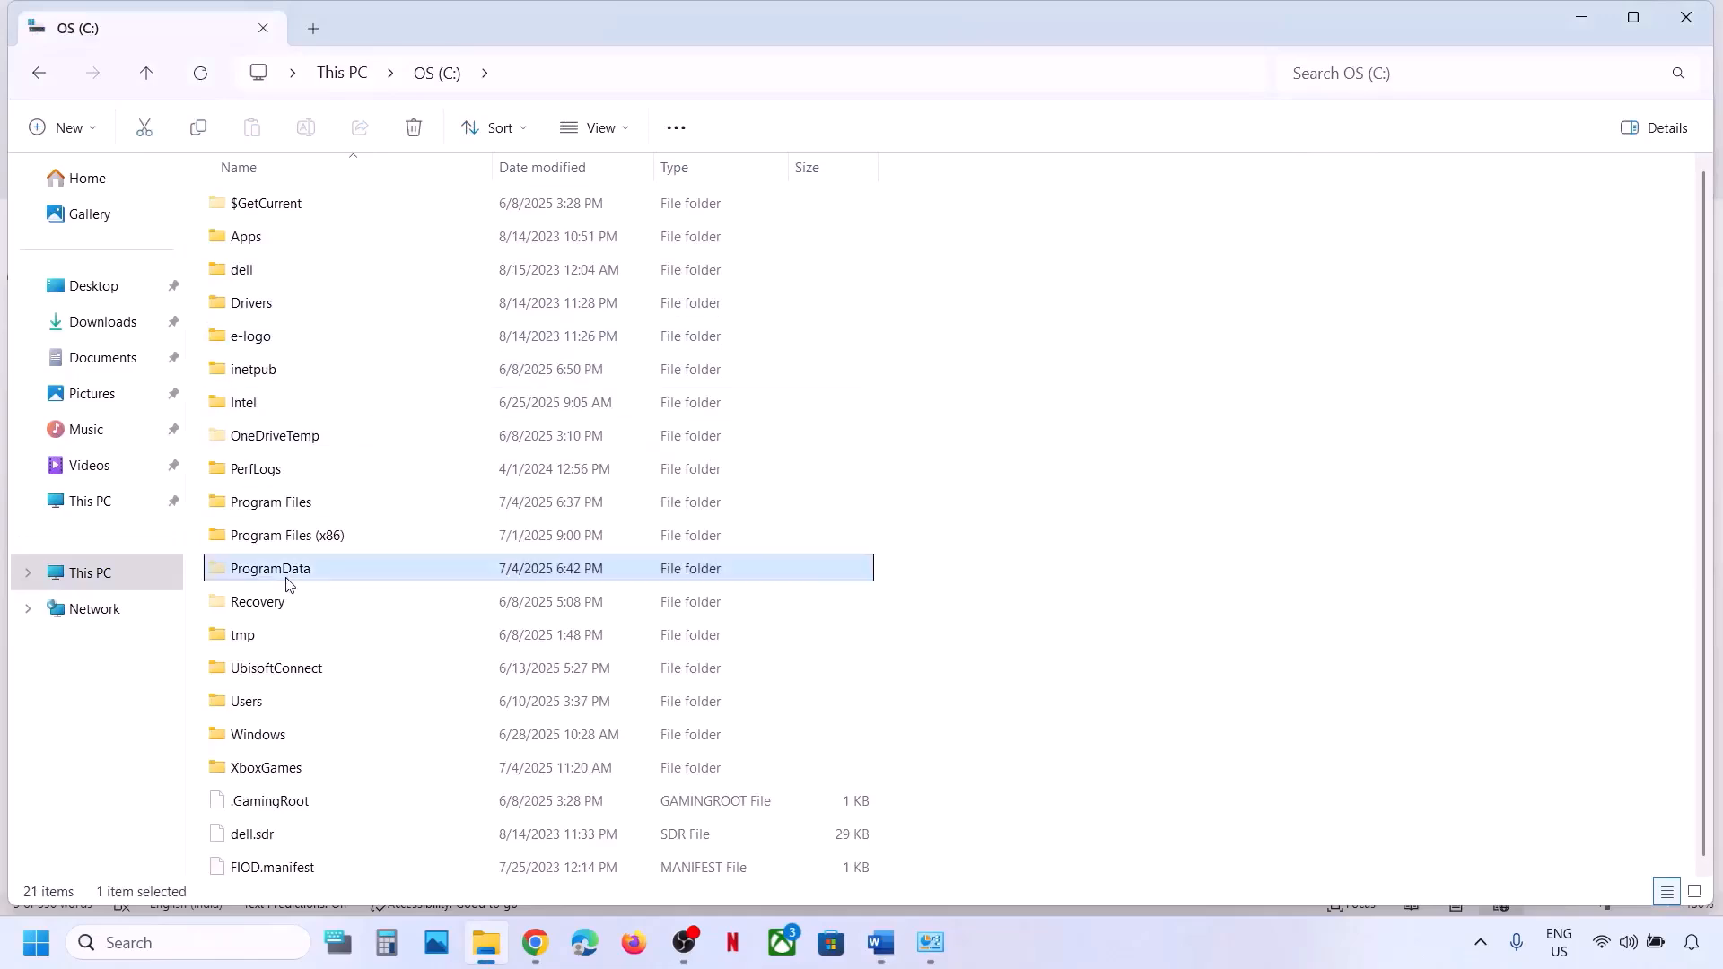
left_click(626, 126)
mouse_move(592, 547)
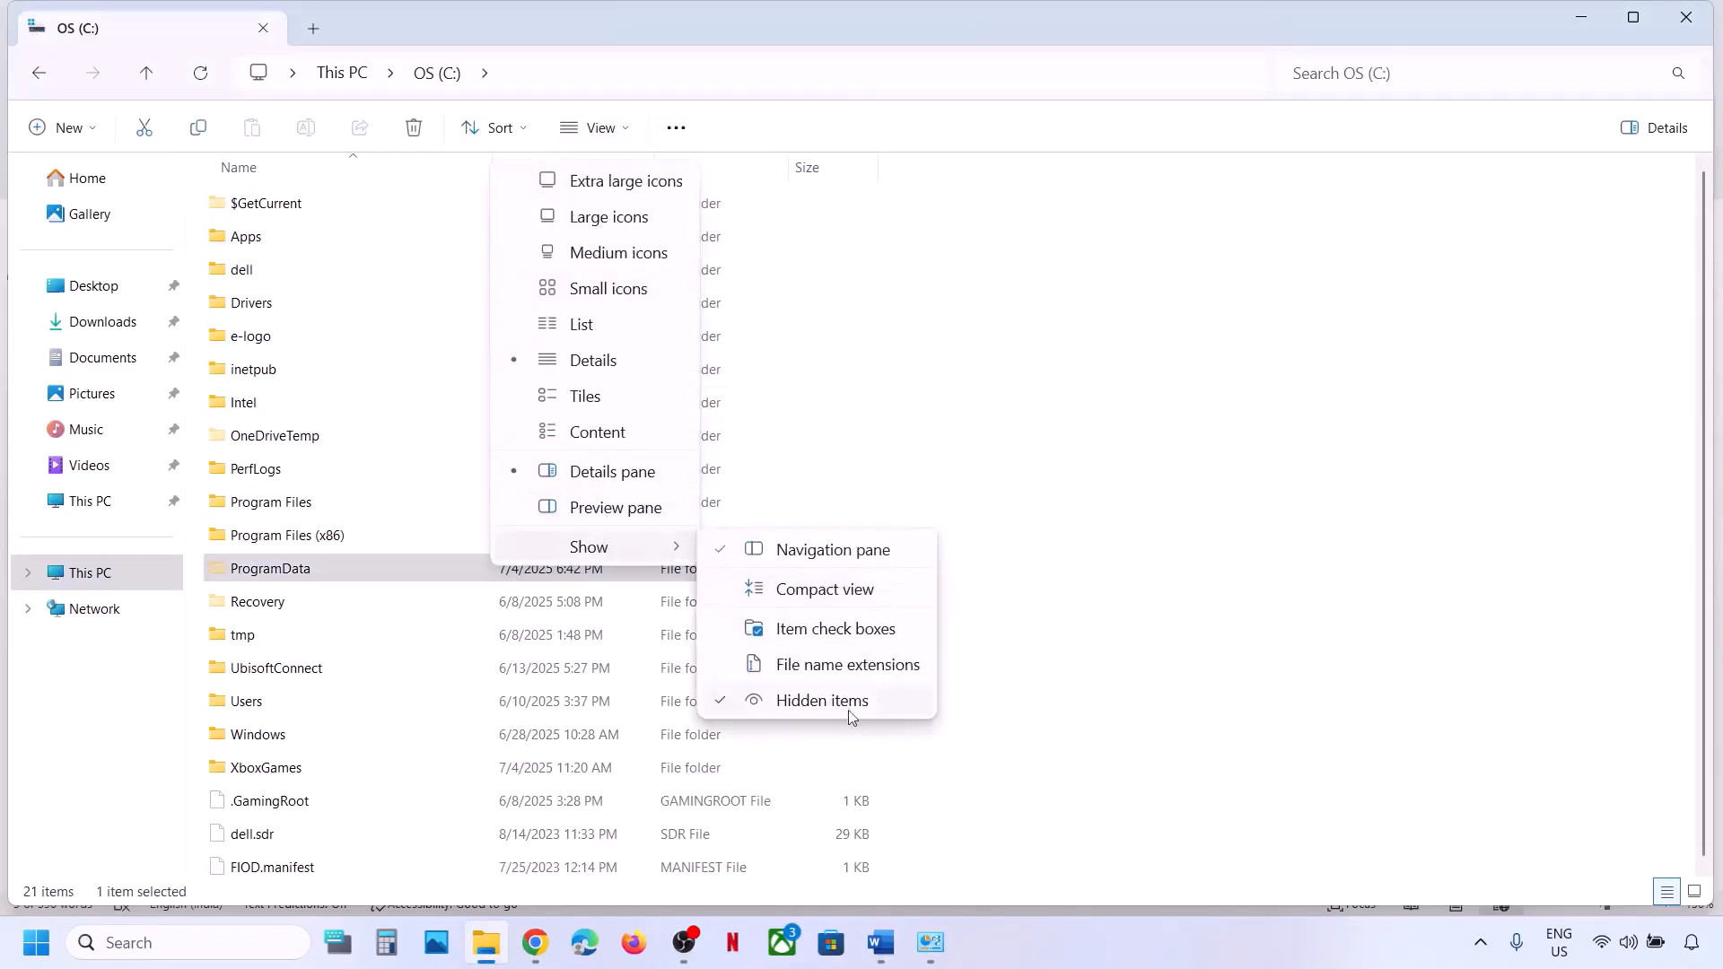
left_click(301, 577)
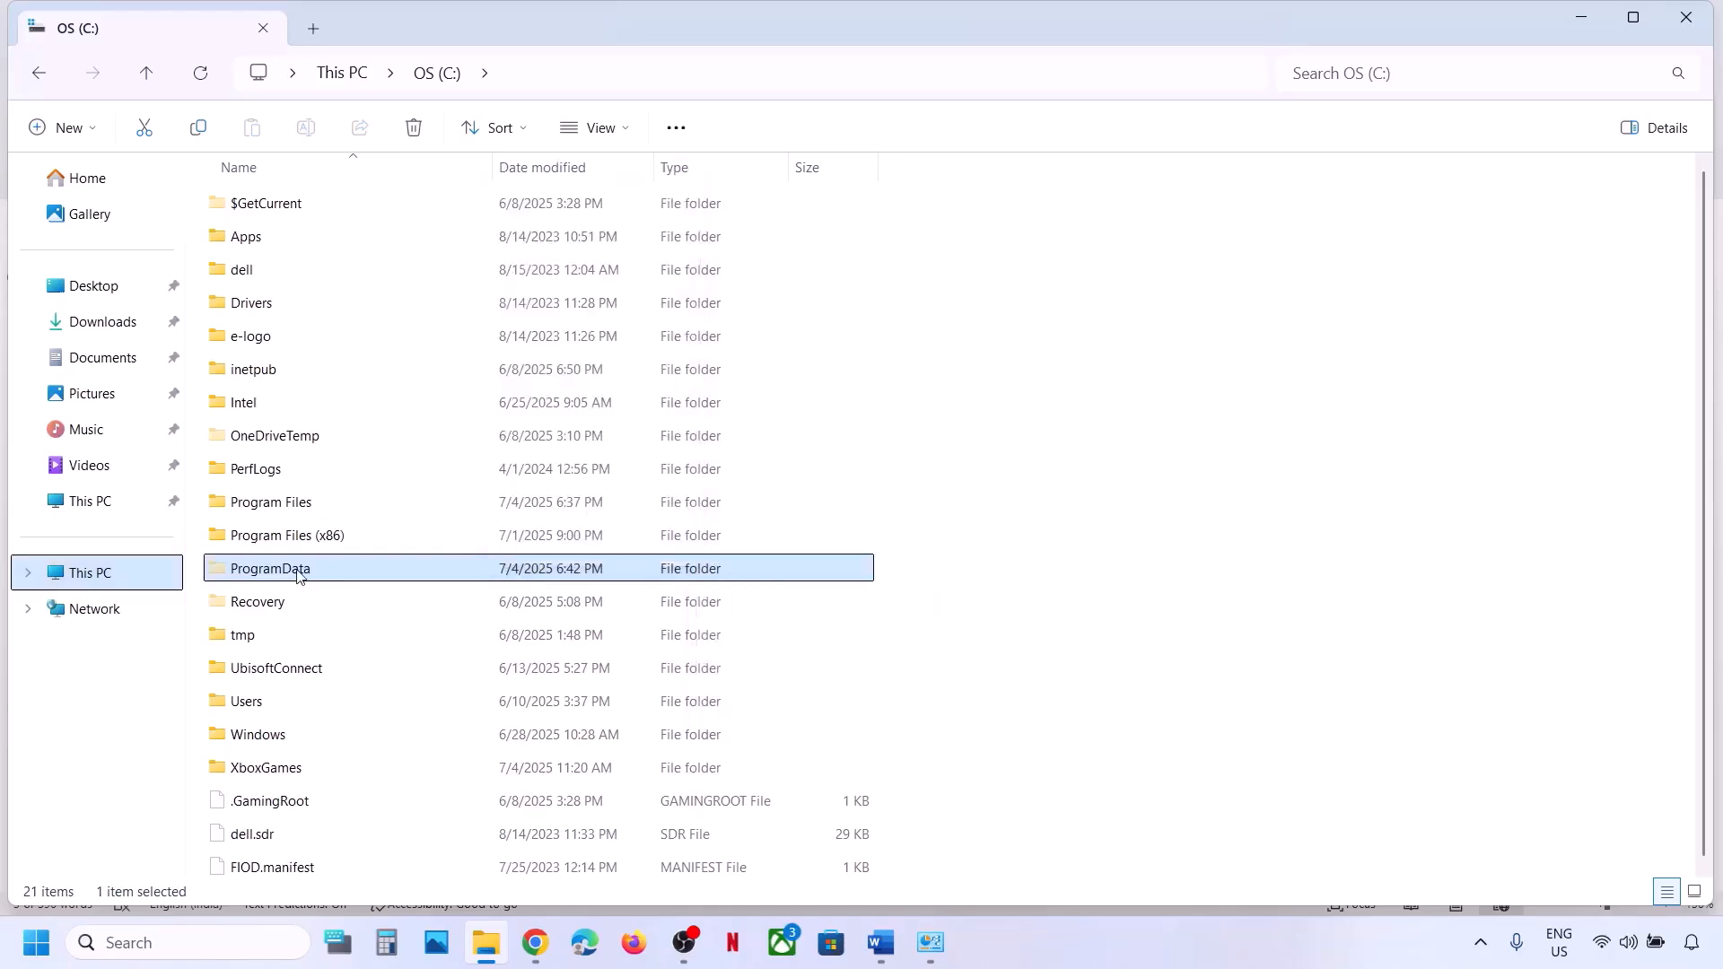
double_click(324, 575)
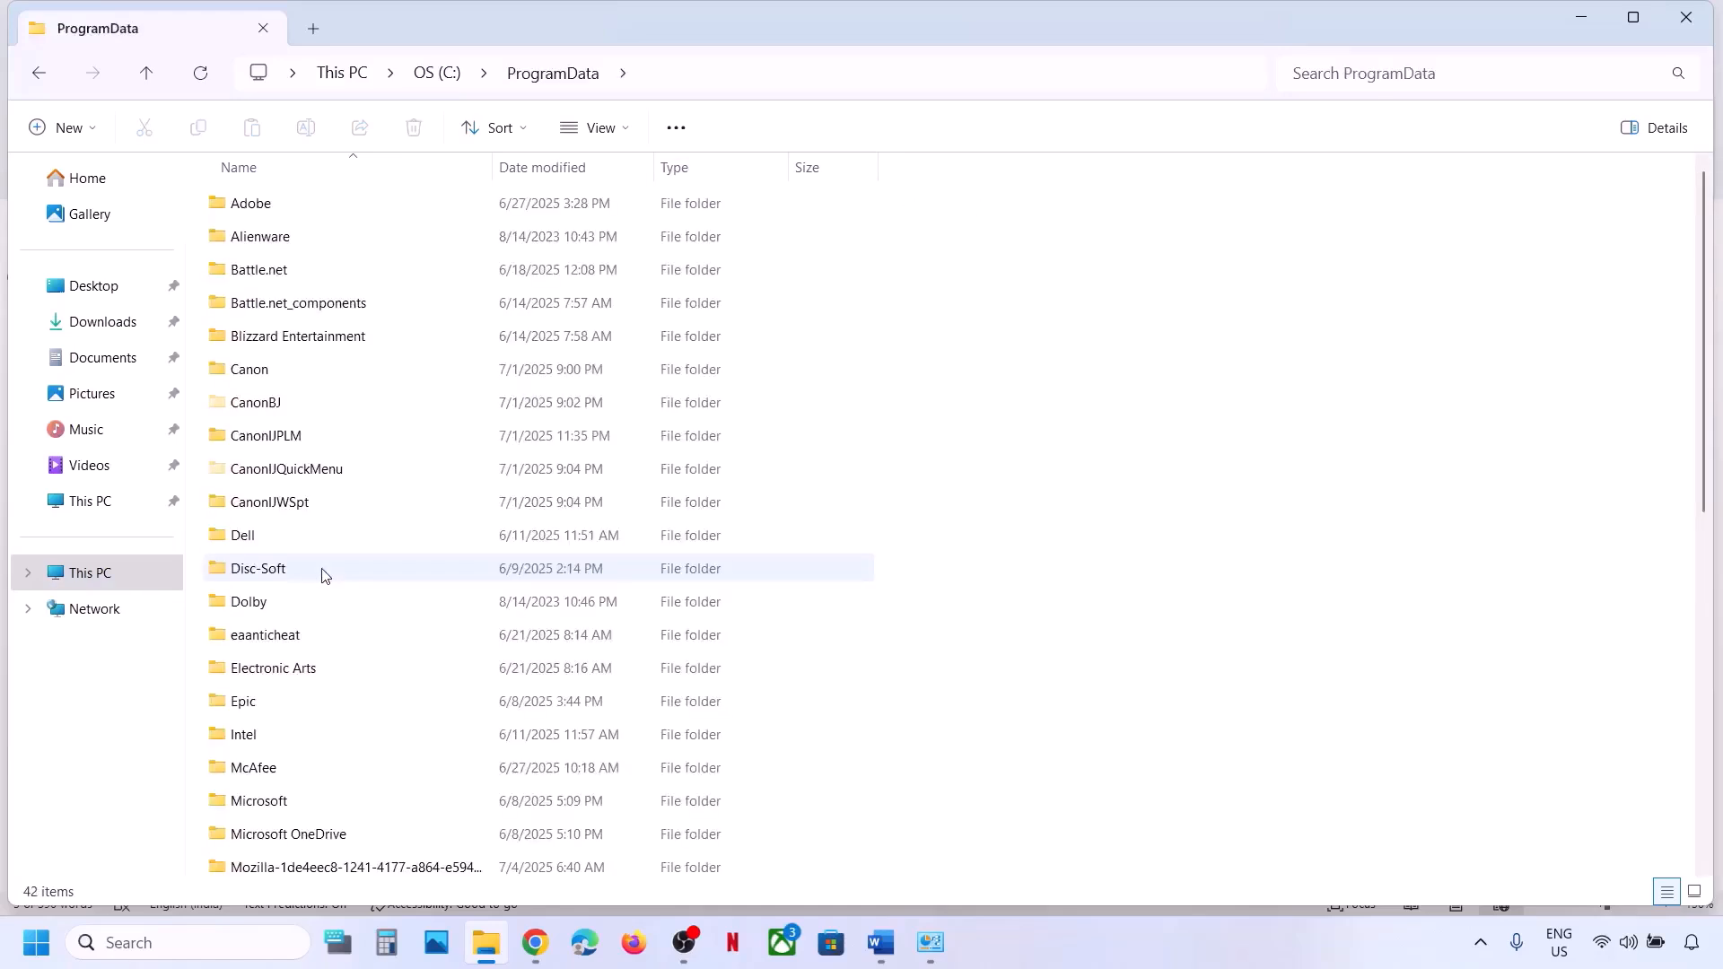
key("alt+Tab")
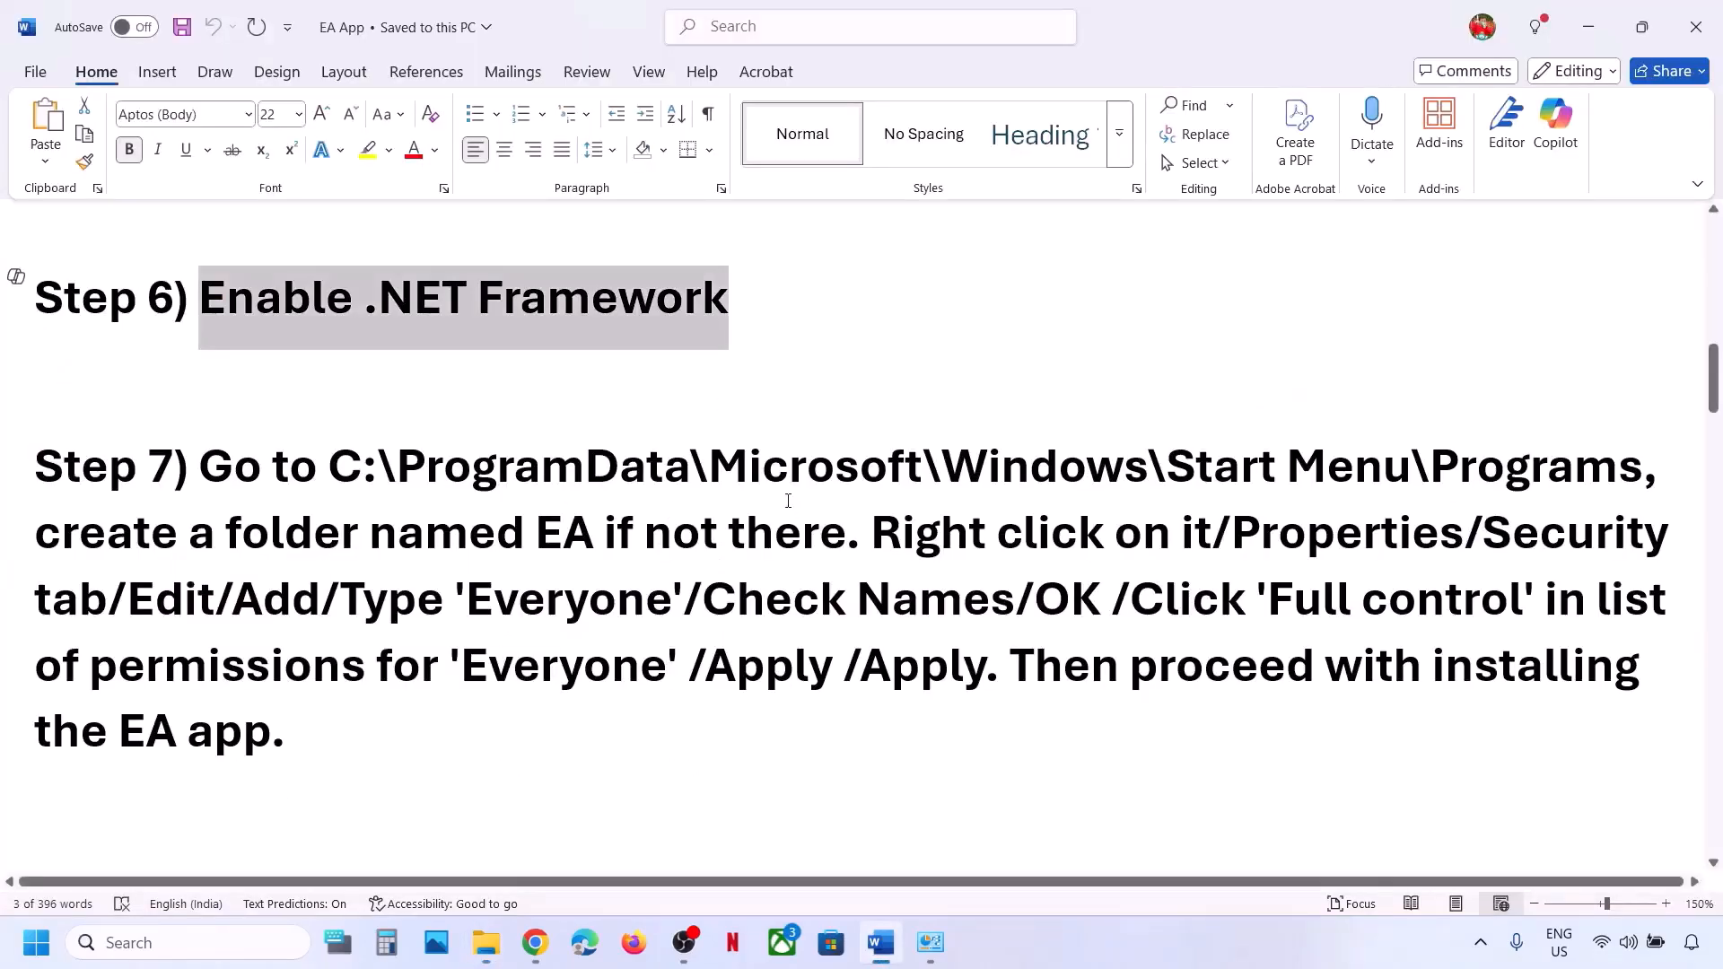
key("alt+Tab")
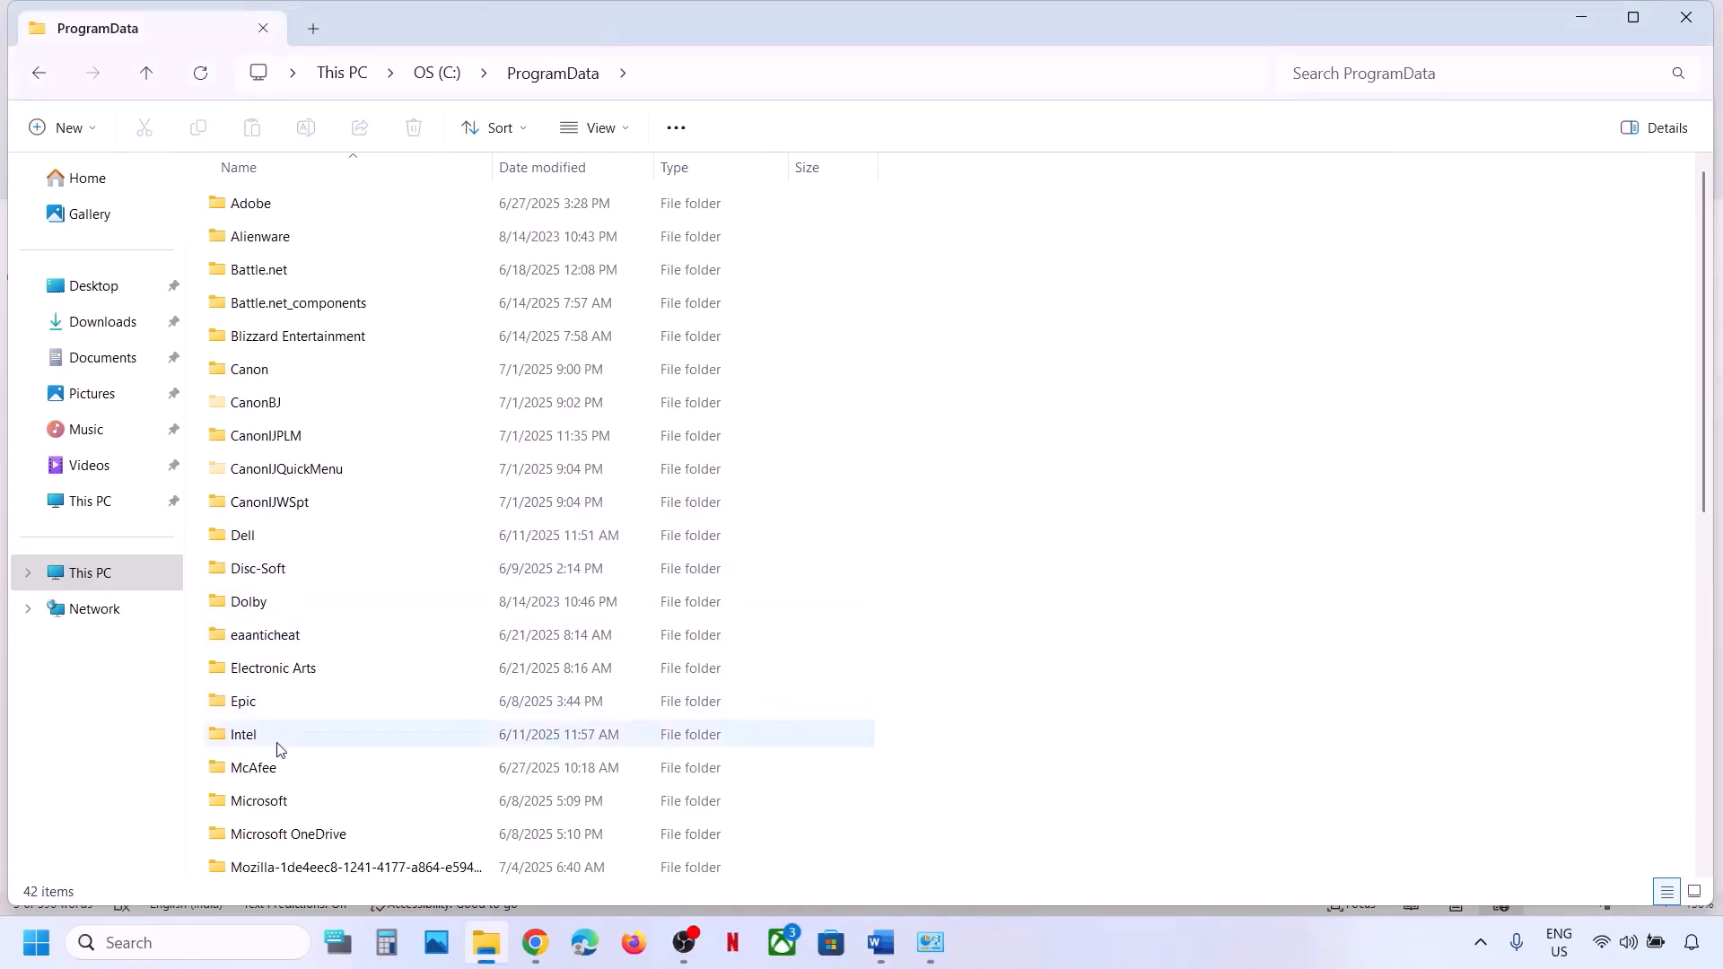
Drill down through Microsoft, Windows and Start Menu into the Programs folder.
left_click(267, 800)
double_click(265, 800)
scroll(325, 628, "down", 4)
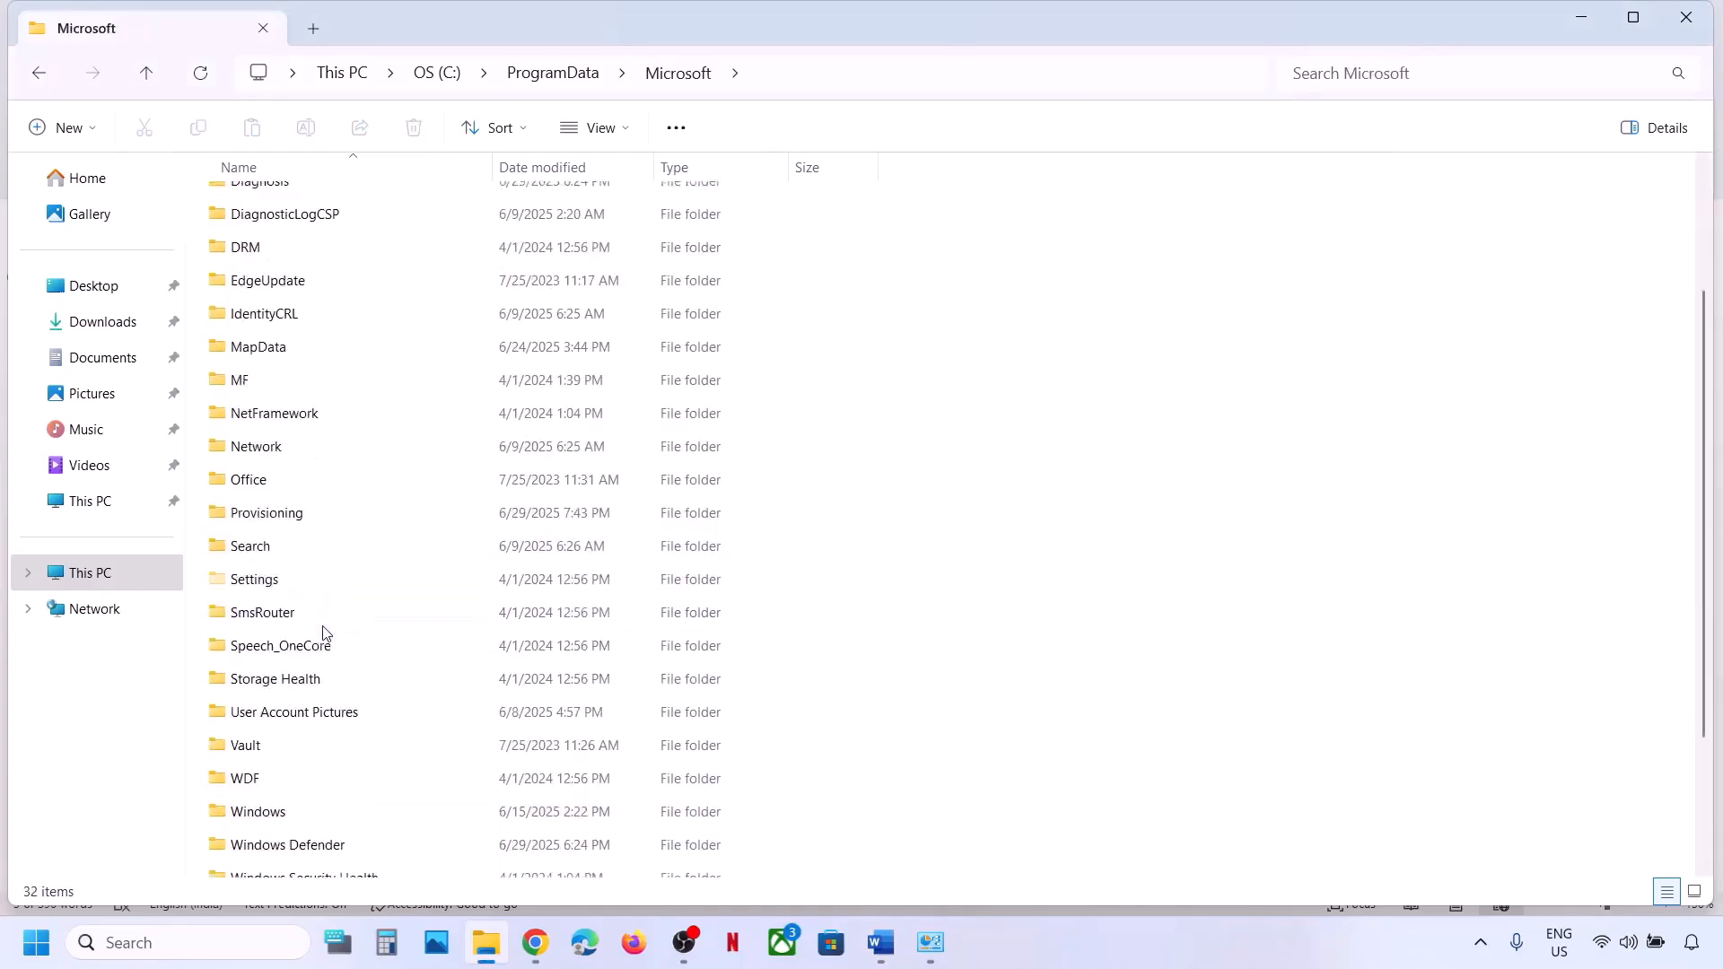
double_click(274, 633)
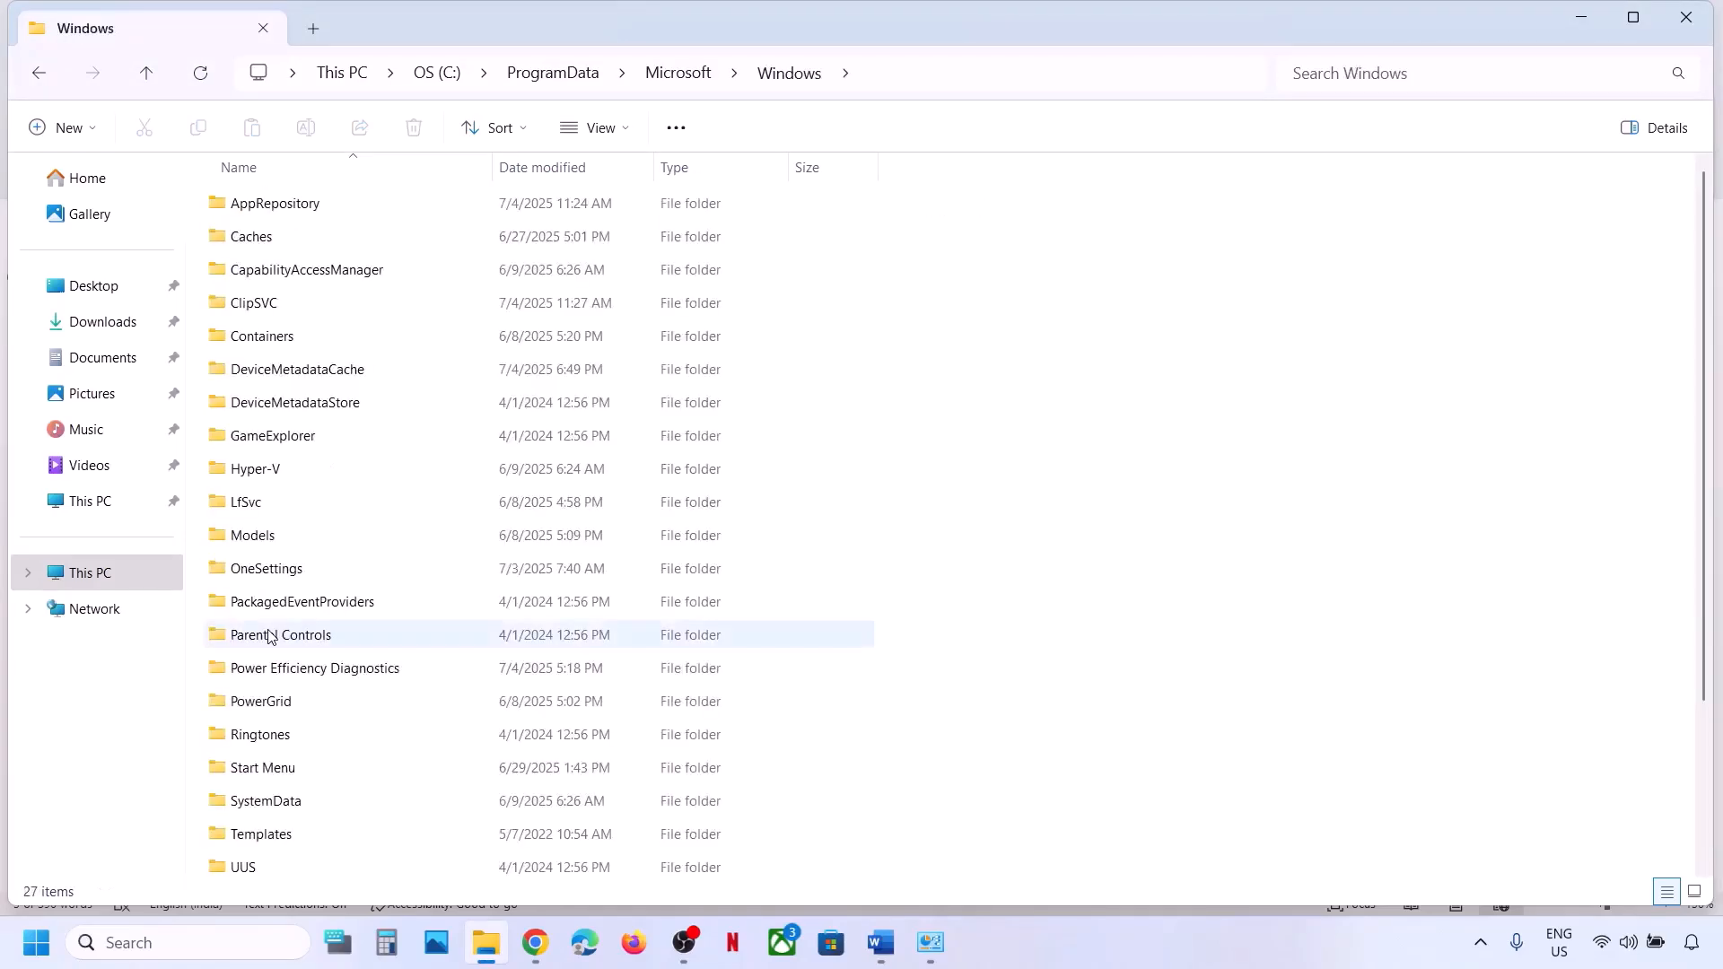
double_click(284, 777)
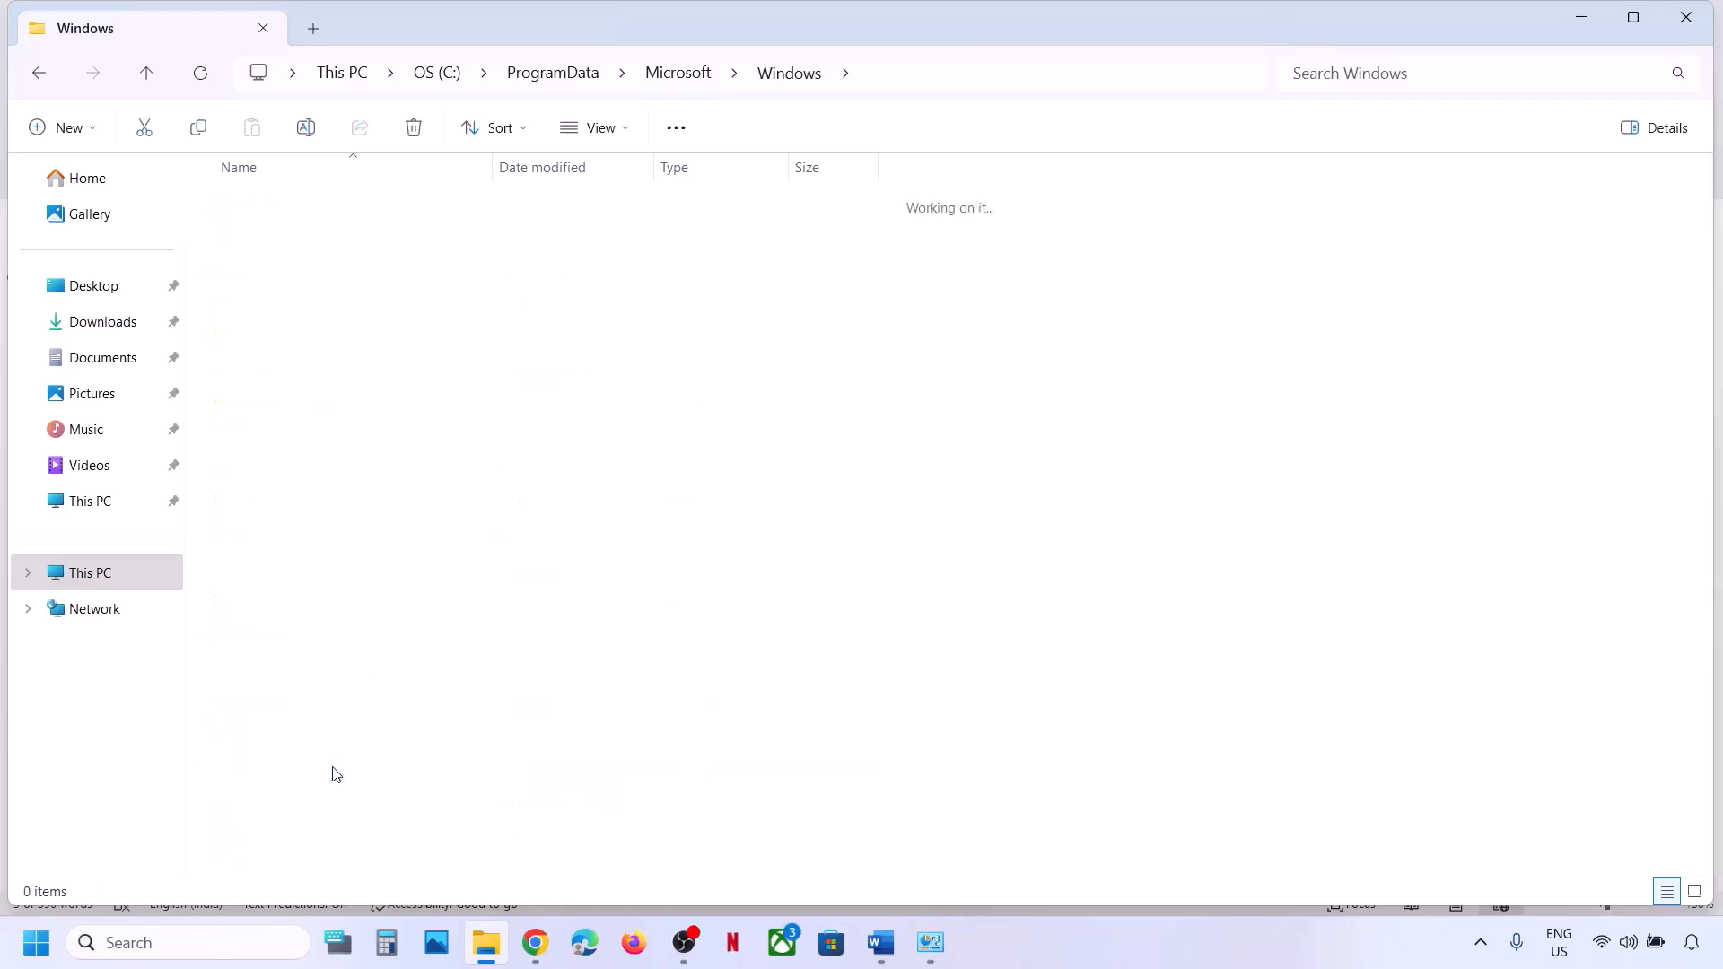
double_click(269, 214)
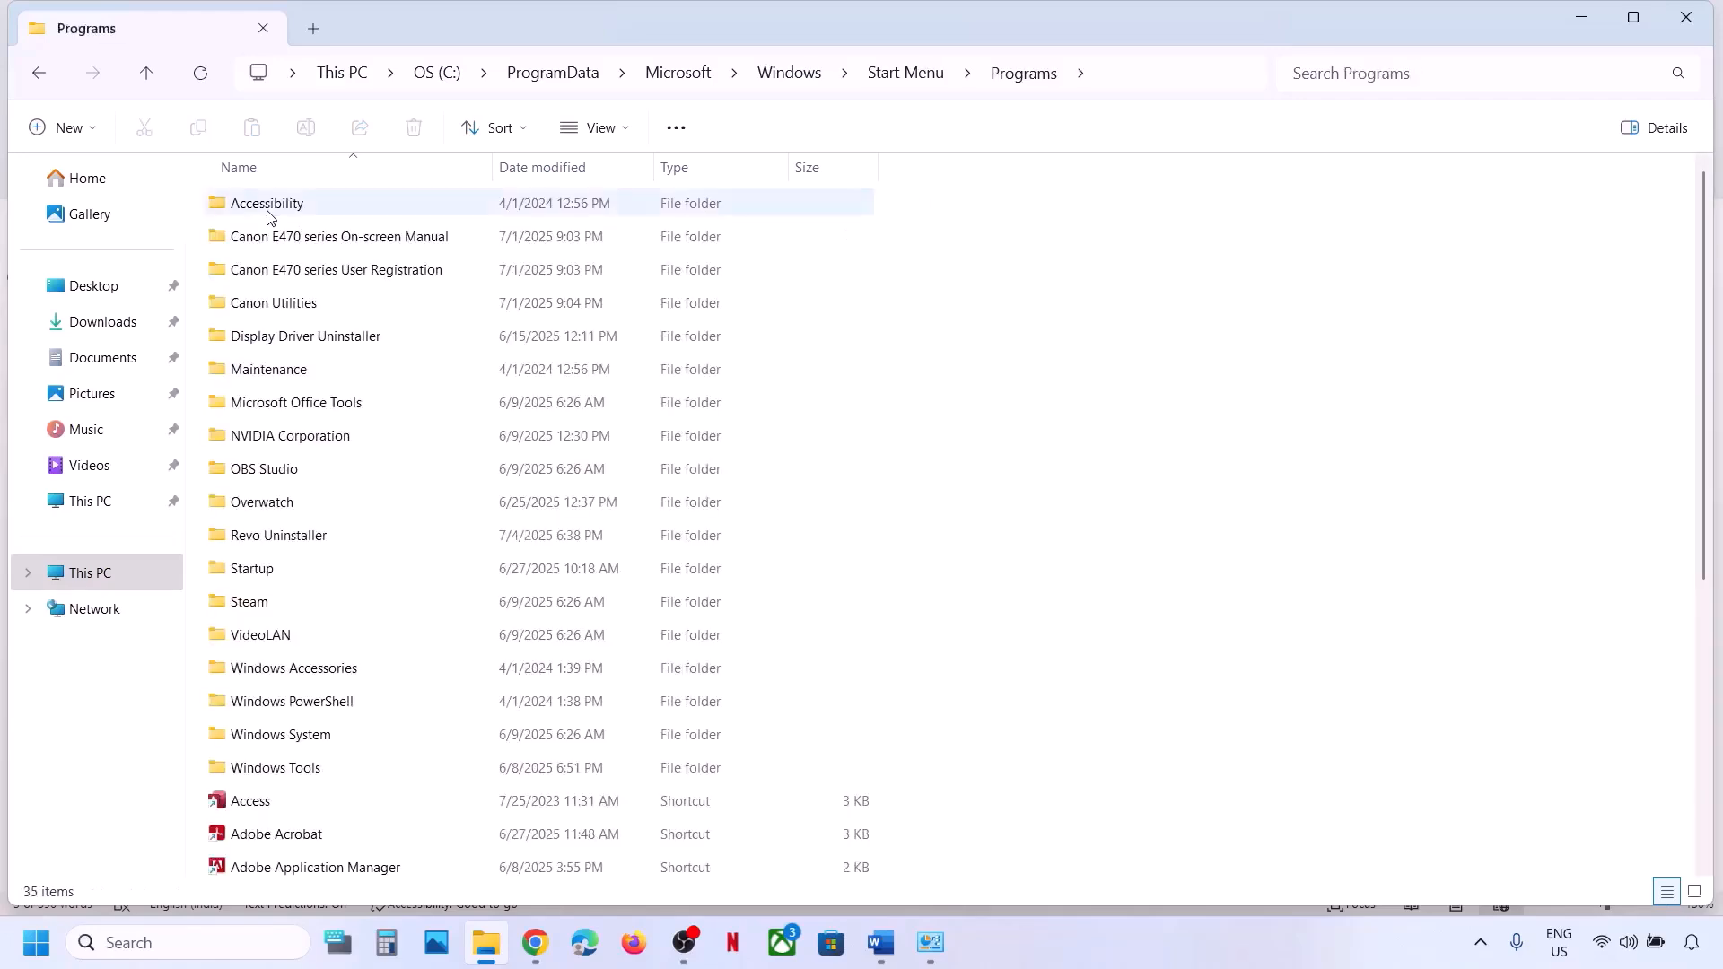
Check the Programs list for an existing EA folder, as Step 7 advises.
key("alt+Tab")
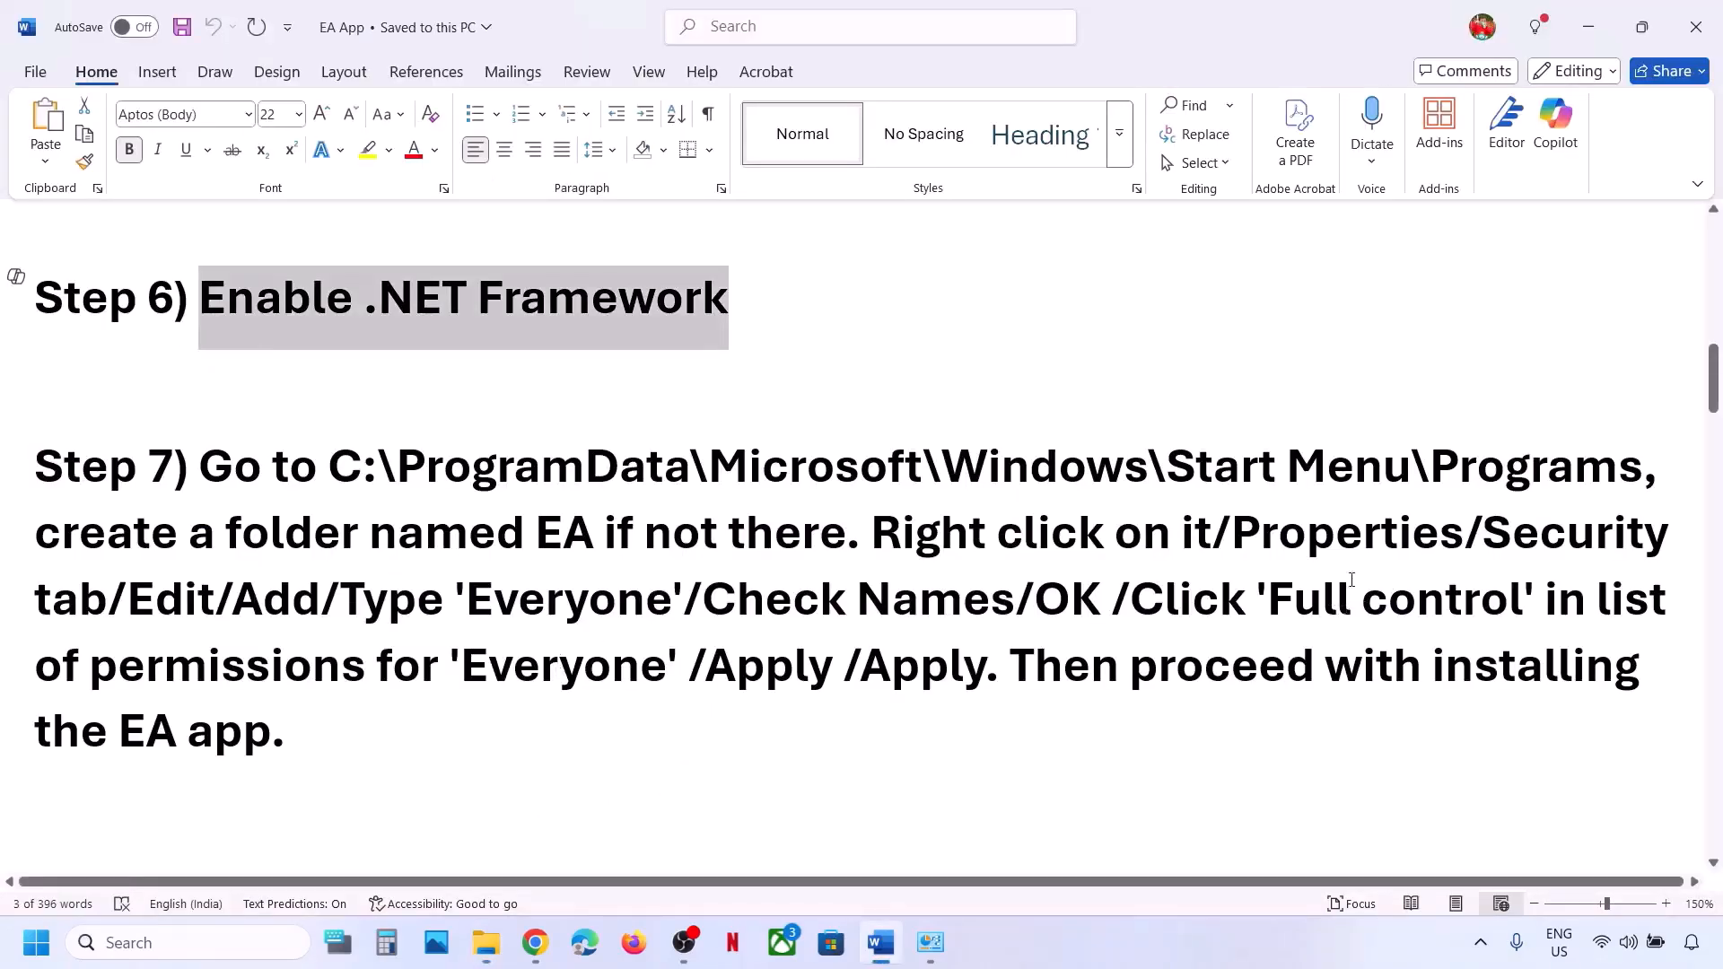
left_click_drag(253, 531, 827, 533)
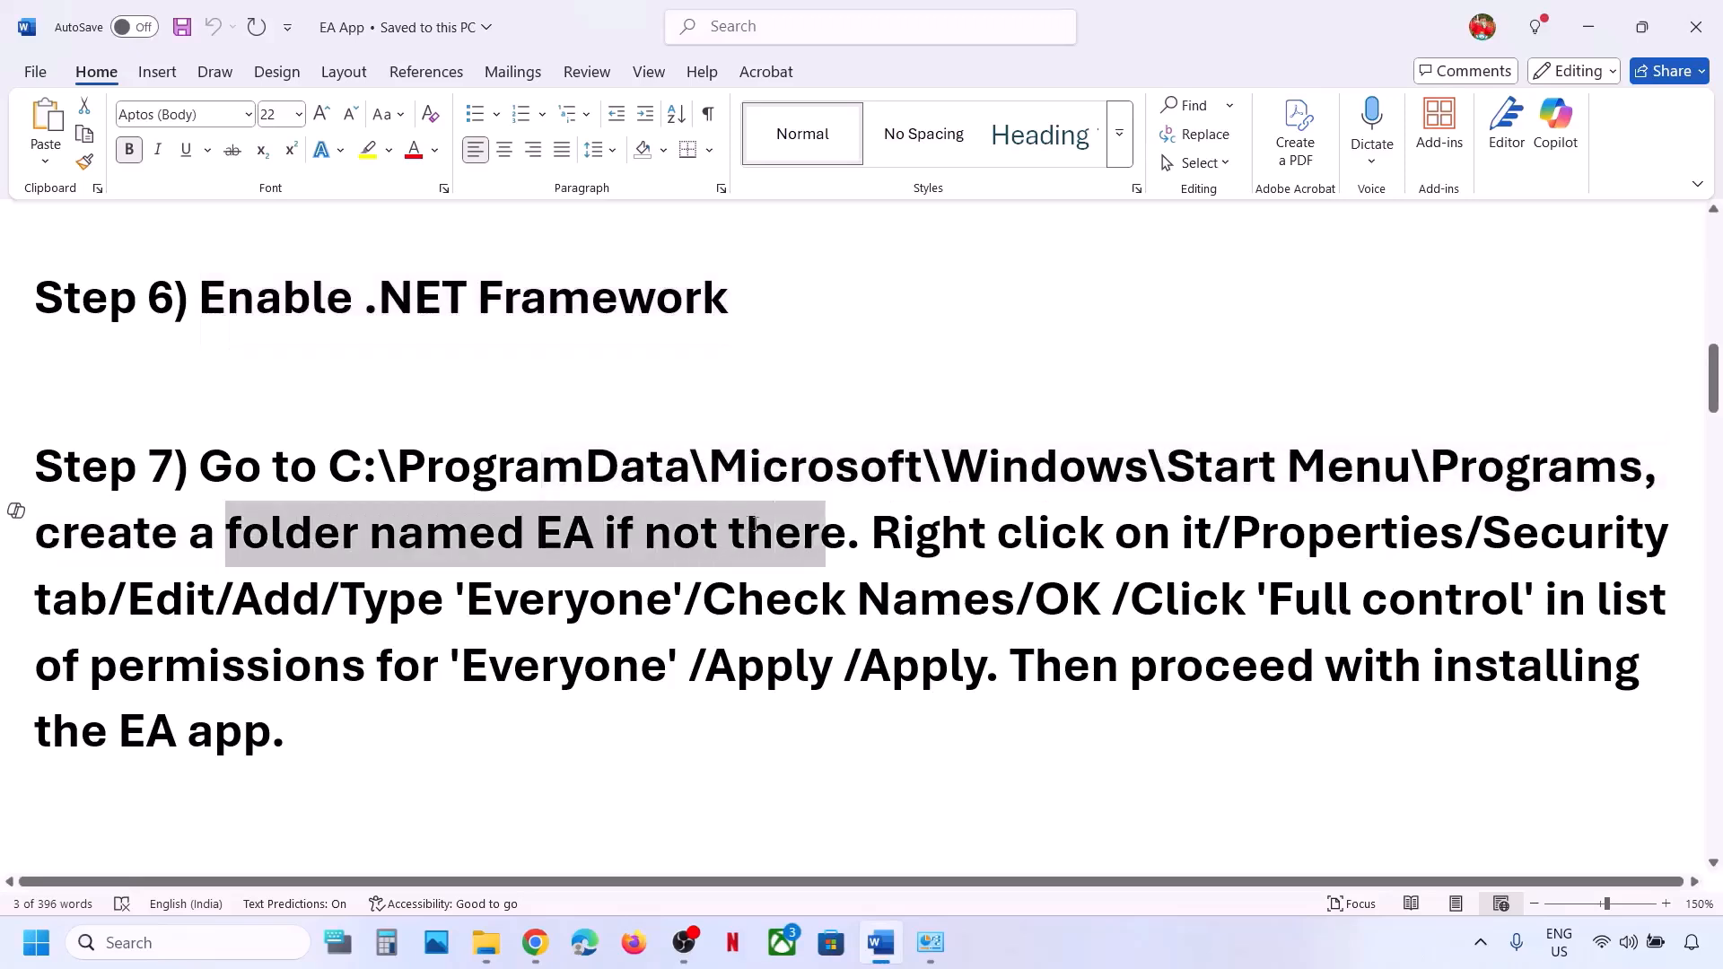
key("alt+Tab")
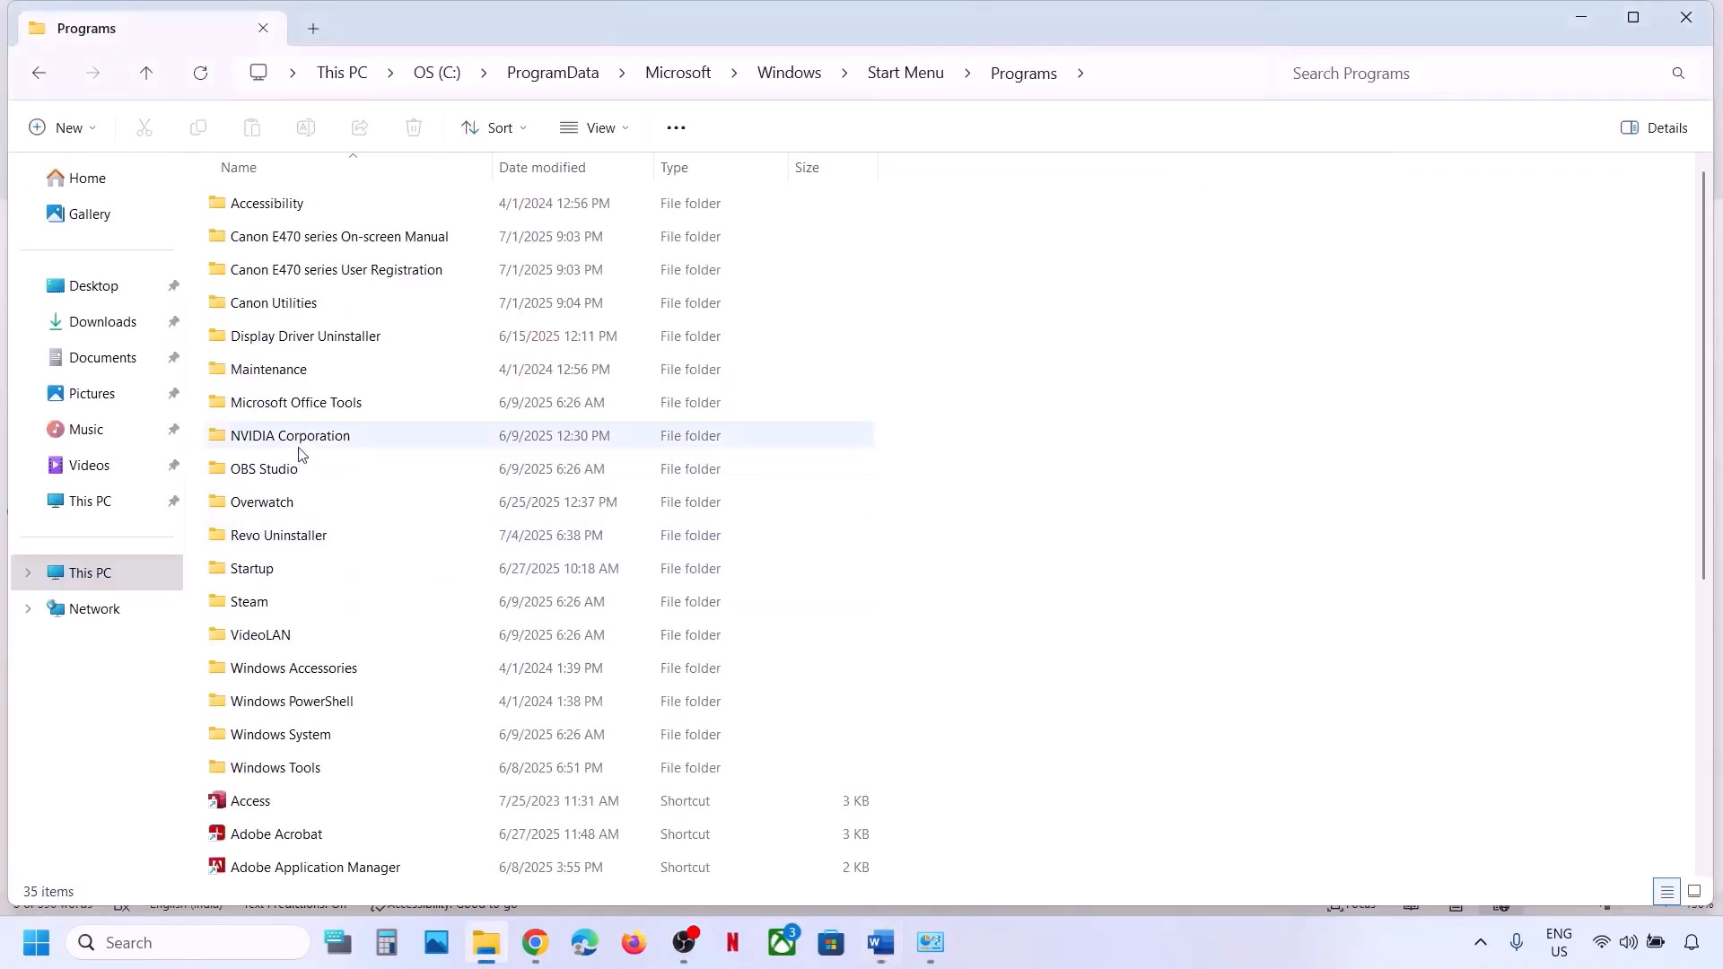
left_click(273, 438)
key("e")
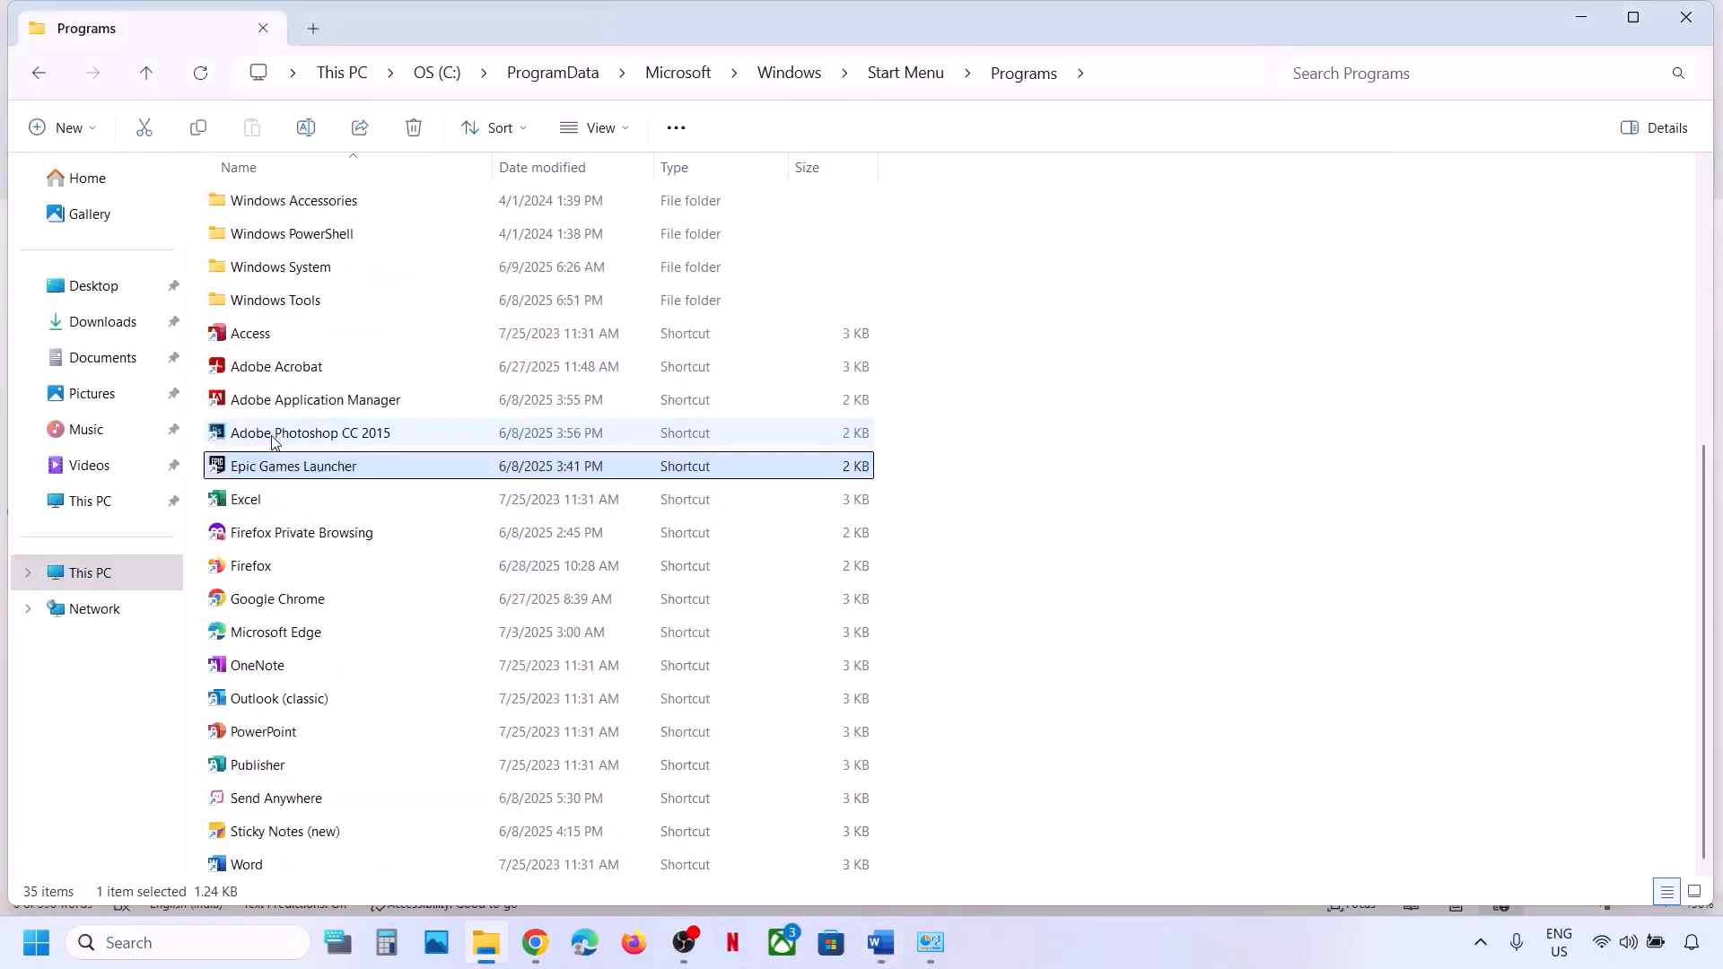
key("e")
key("e")
key("e")
key("e")
scroll(273, 440, "up", 5)
Create a folder named EA in Start Menu\Programs, approving the administrator access prompt.
right_click(1186, 397)
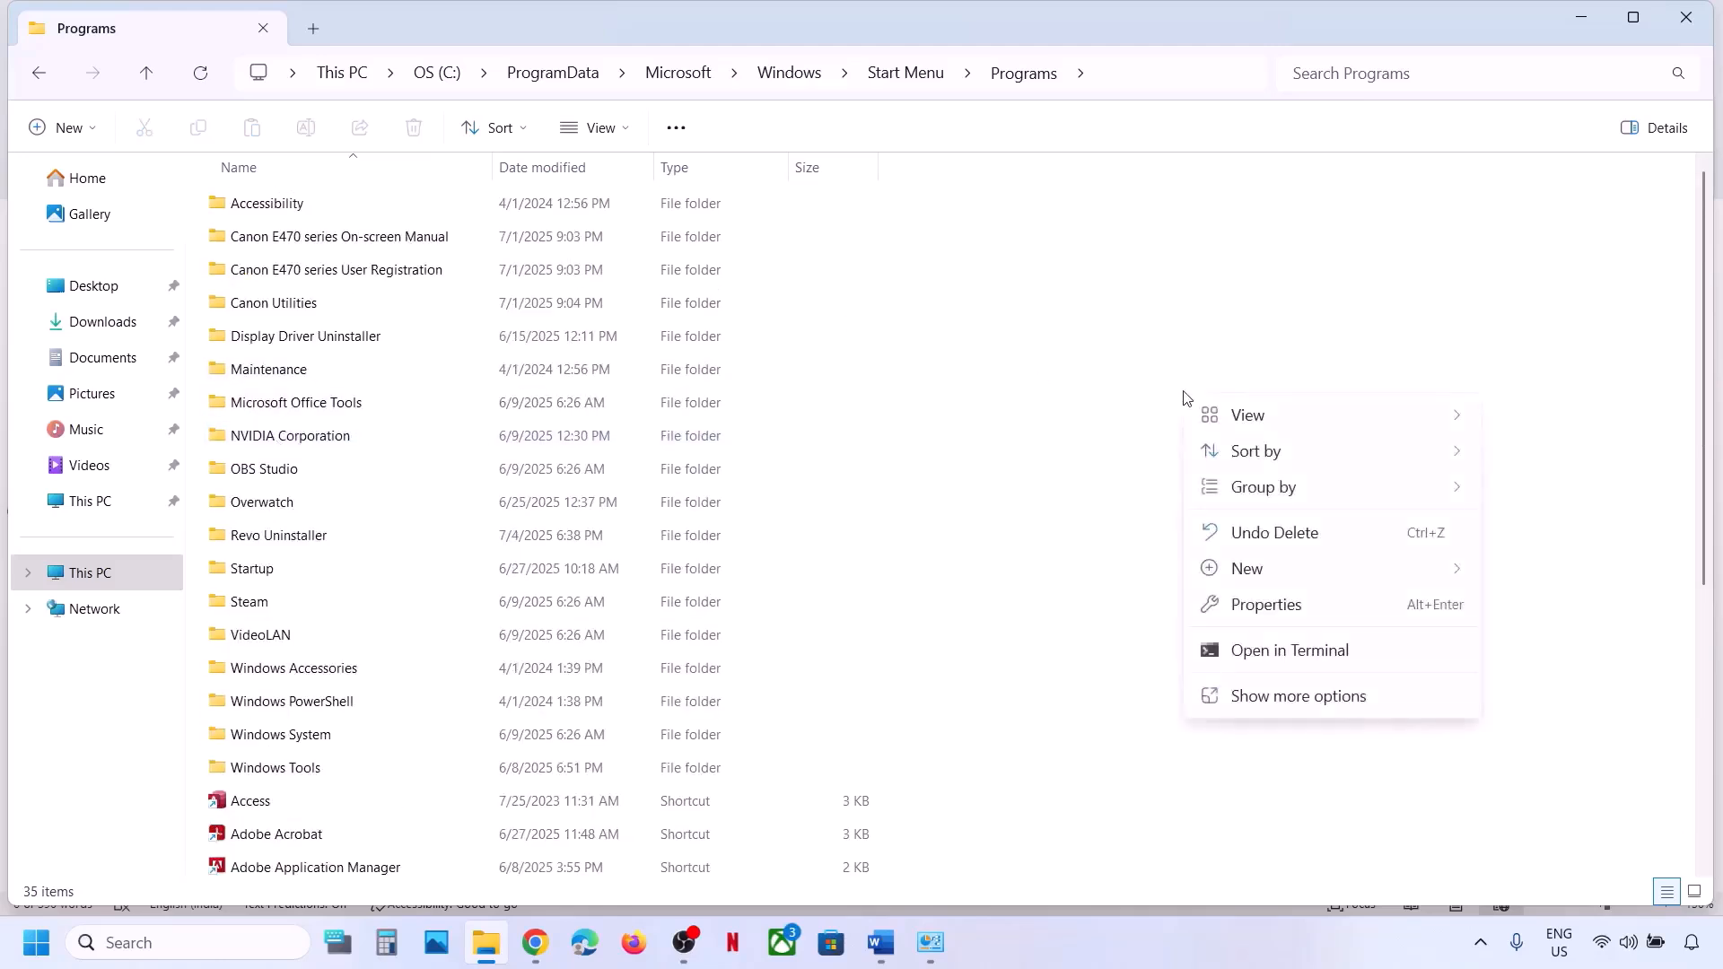
mouse_move(1242, 422)
right_click(1315, 280)
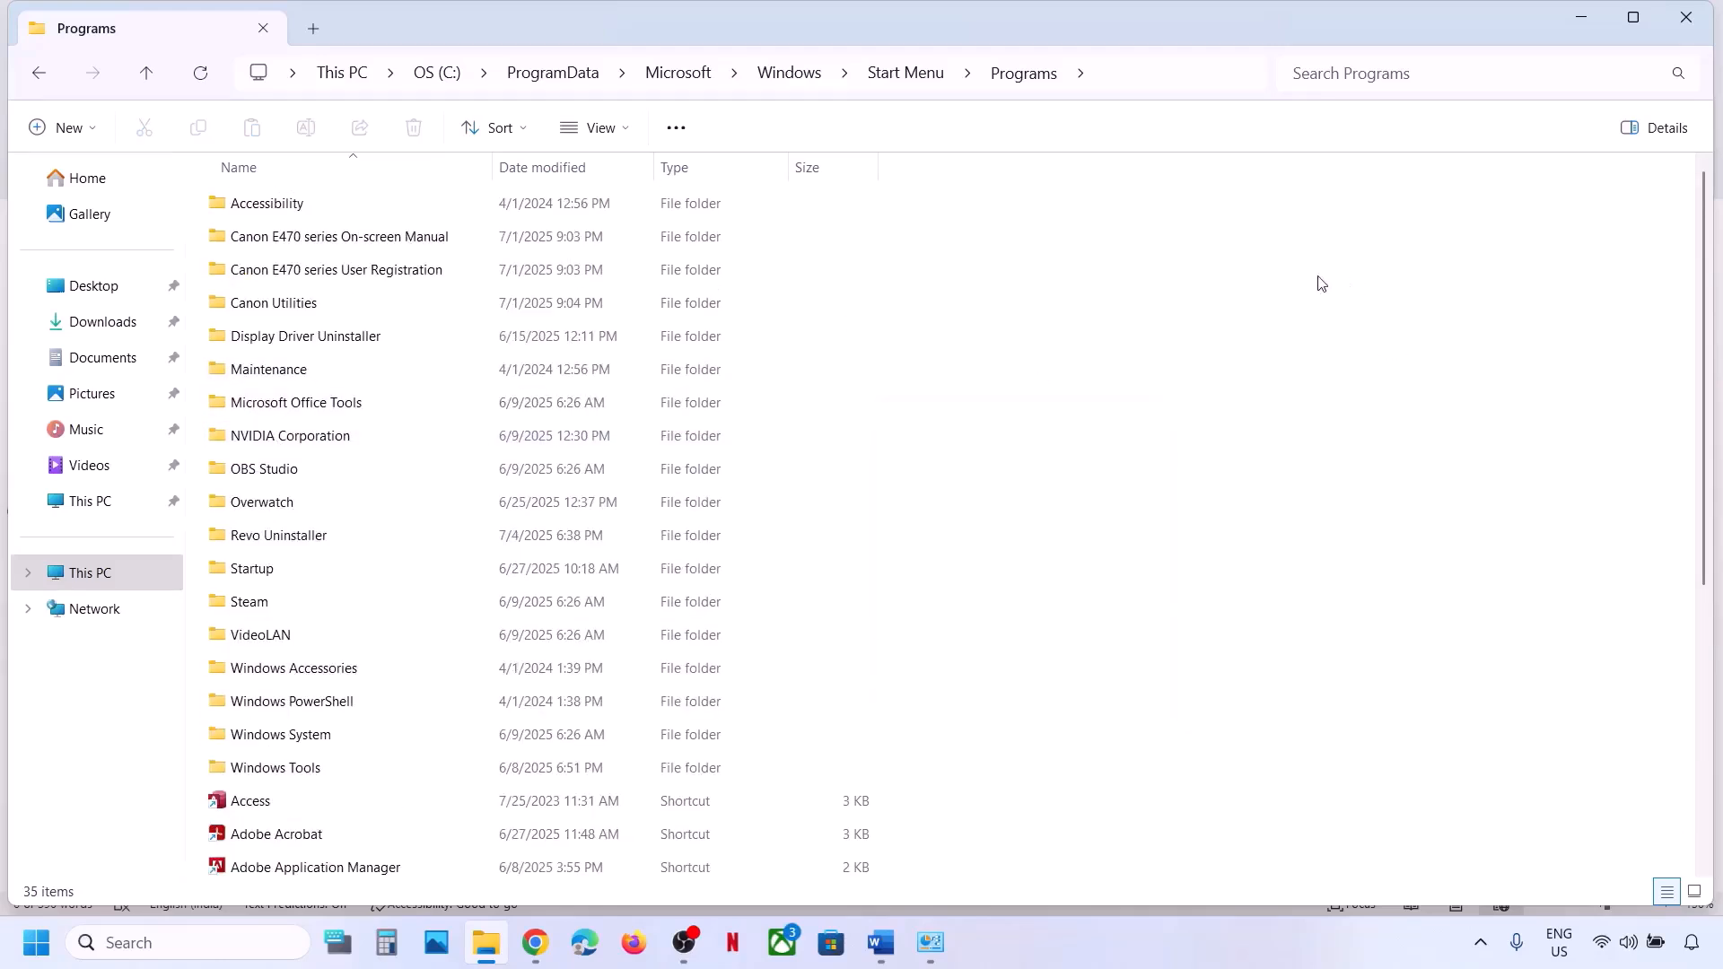
mouse_move(1400, 456)
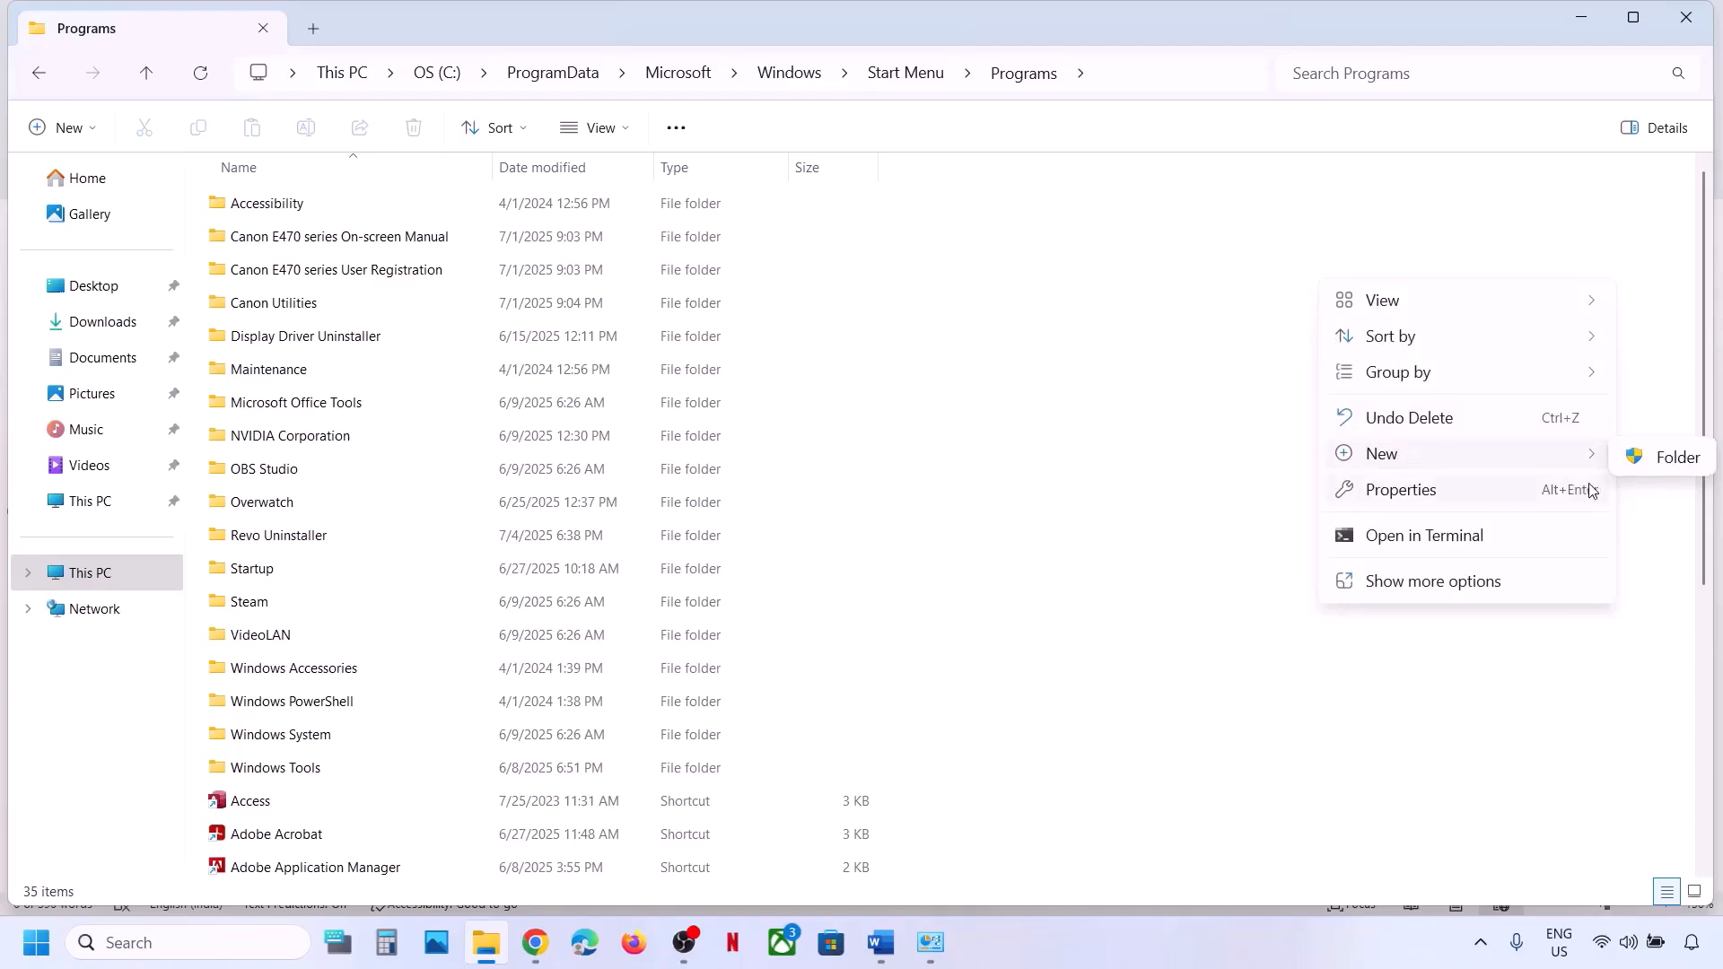
left_click(1649, 464)
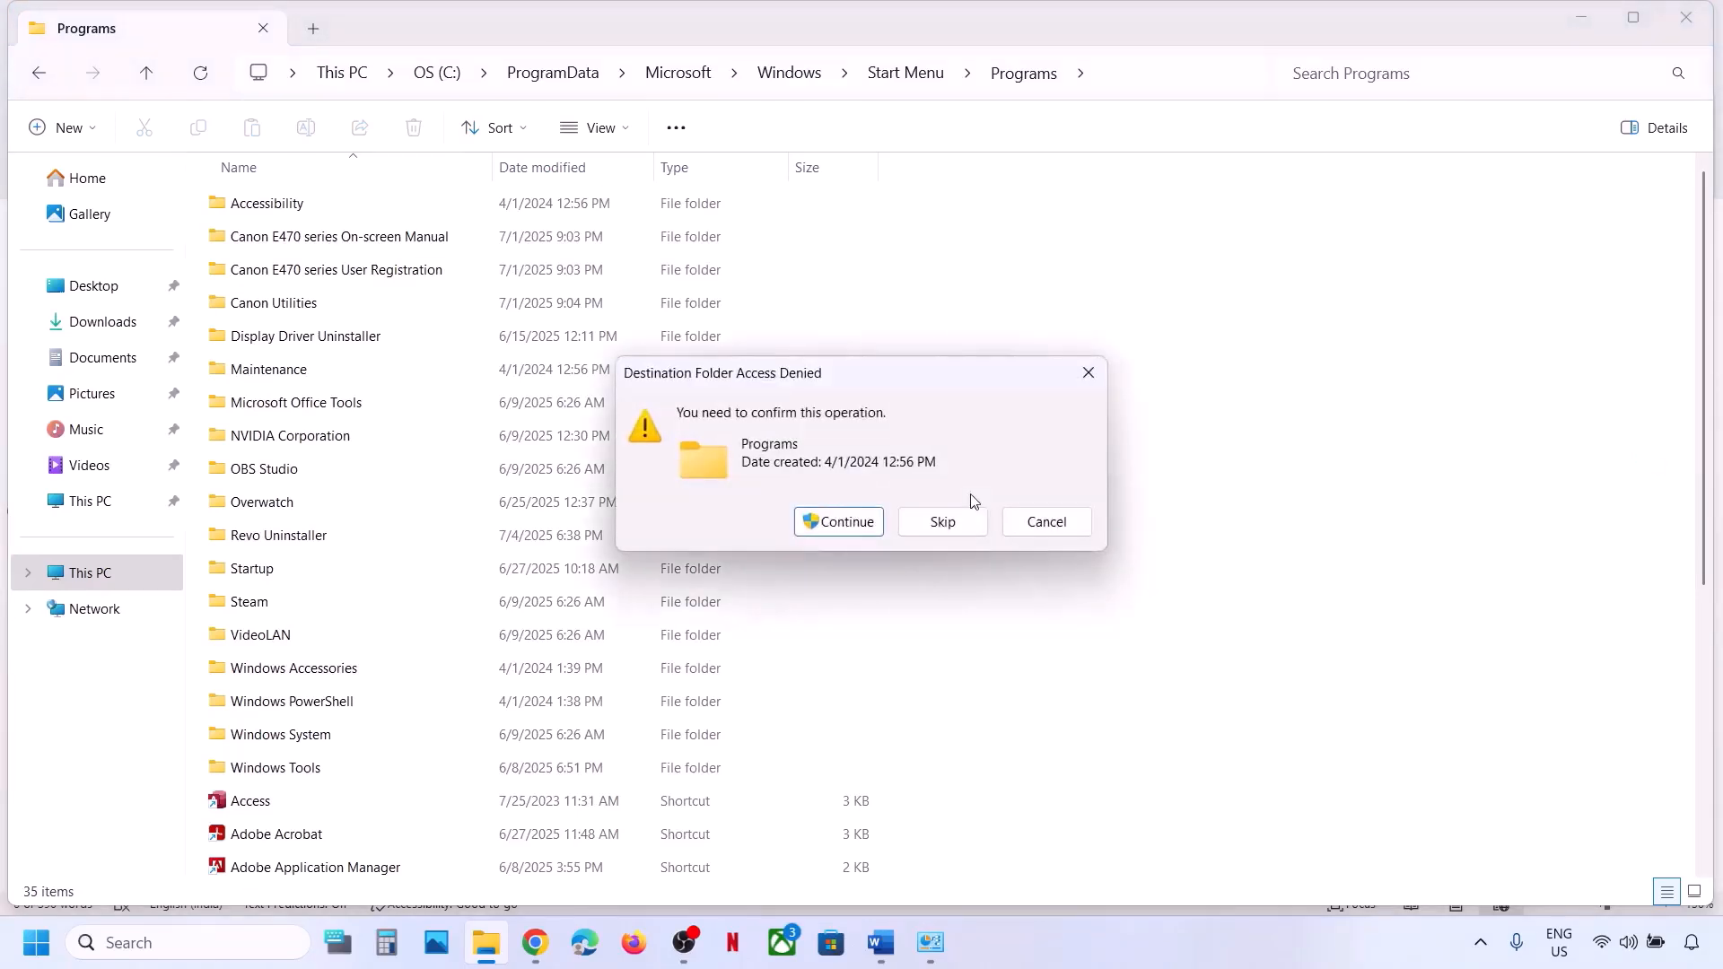
left_click(838, 519)
type("EA")
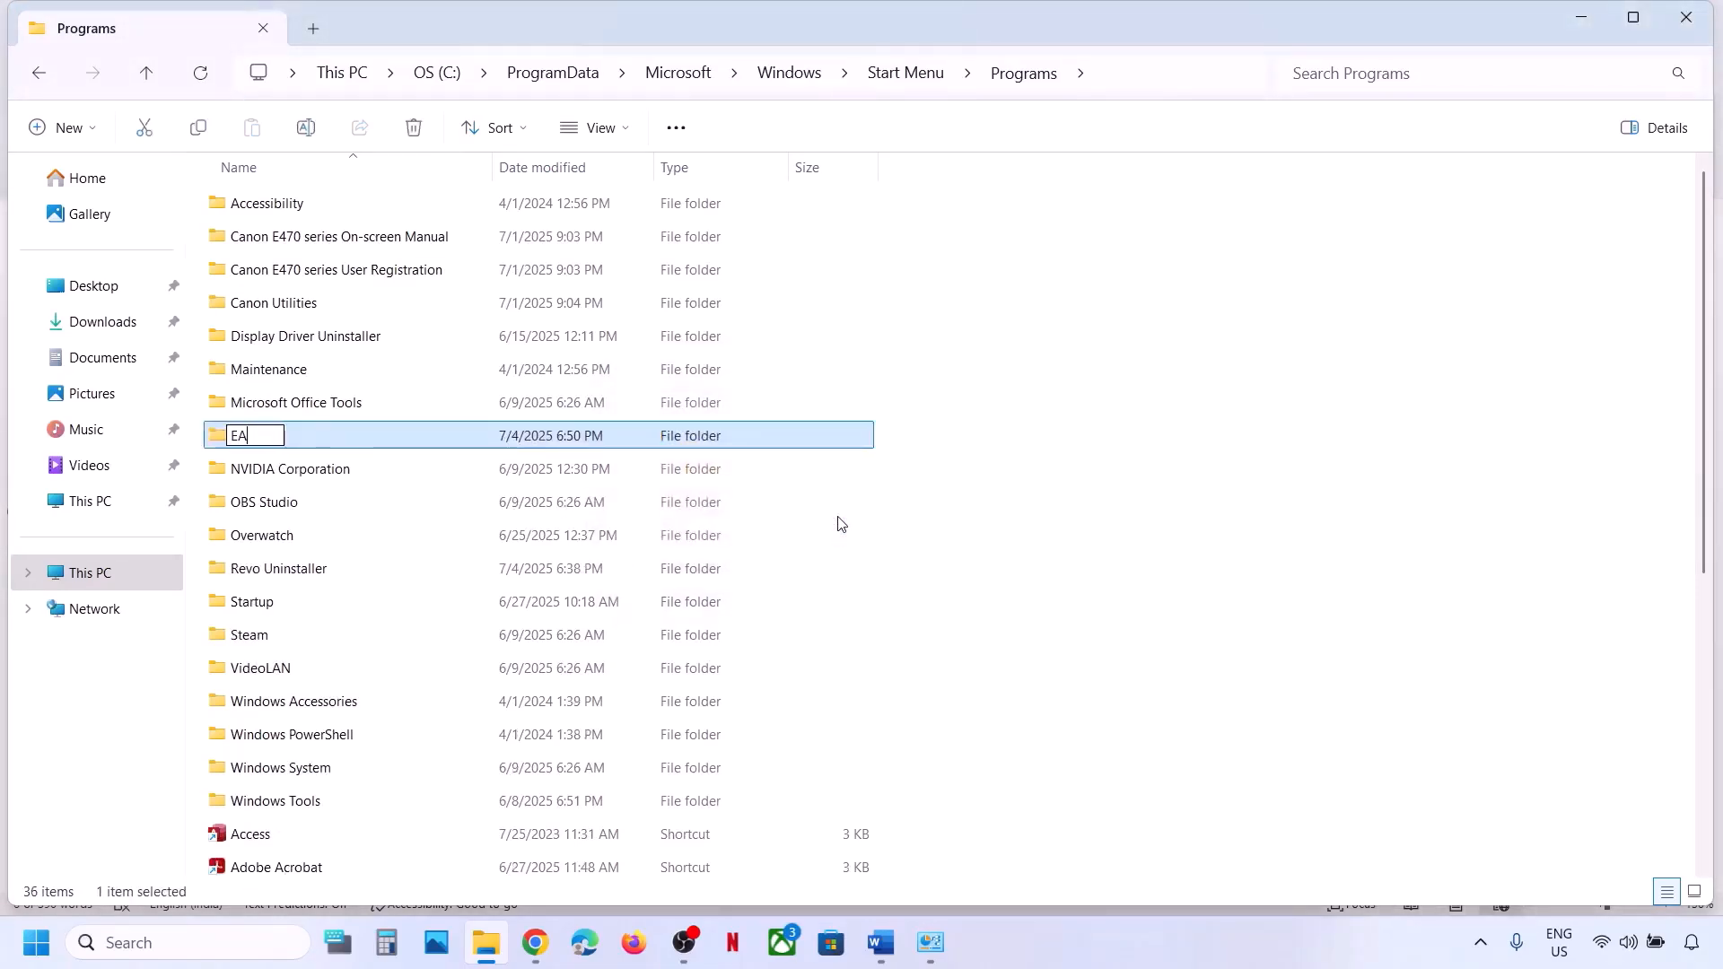
left_click(967, 531)
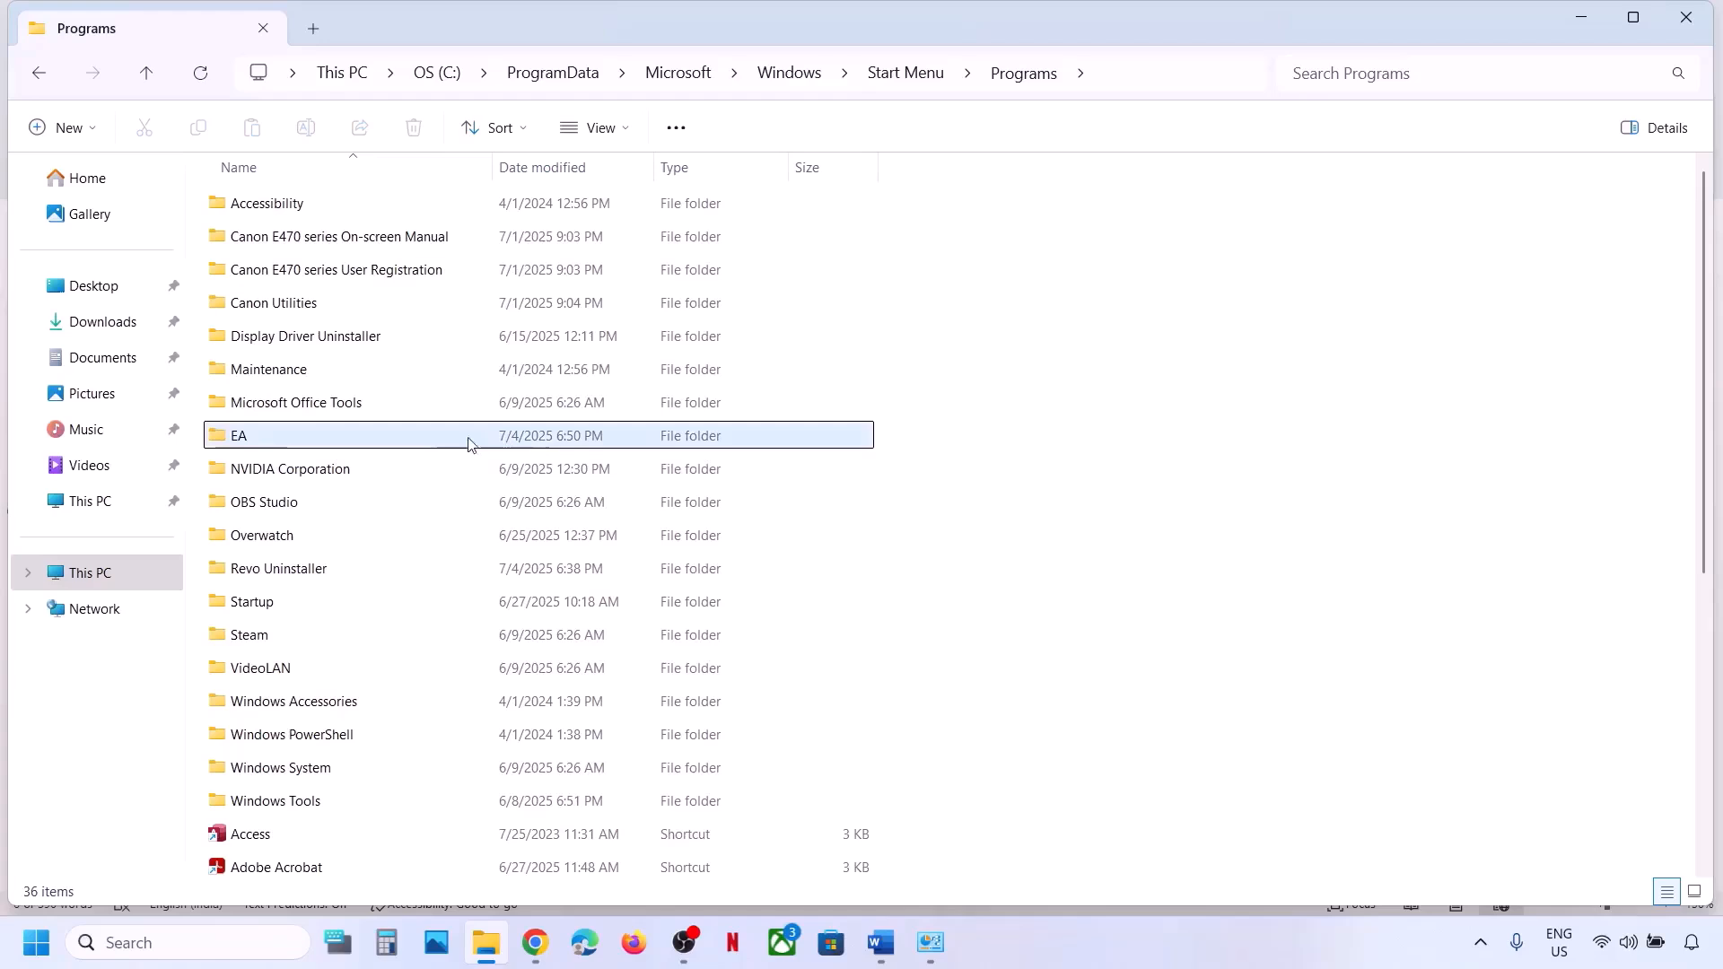
left_click(379, 444)
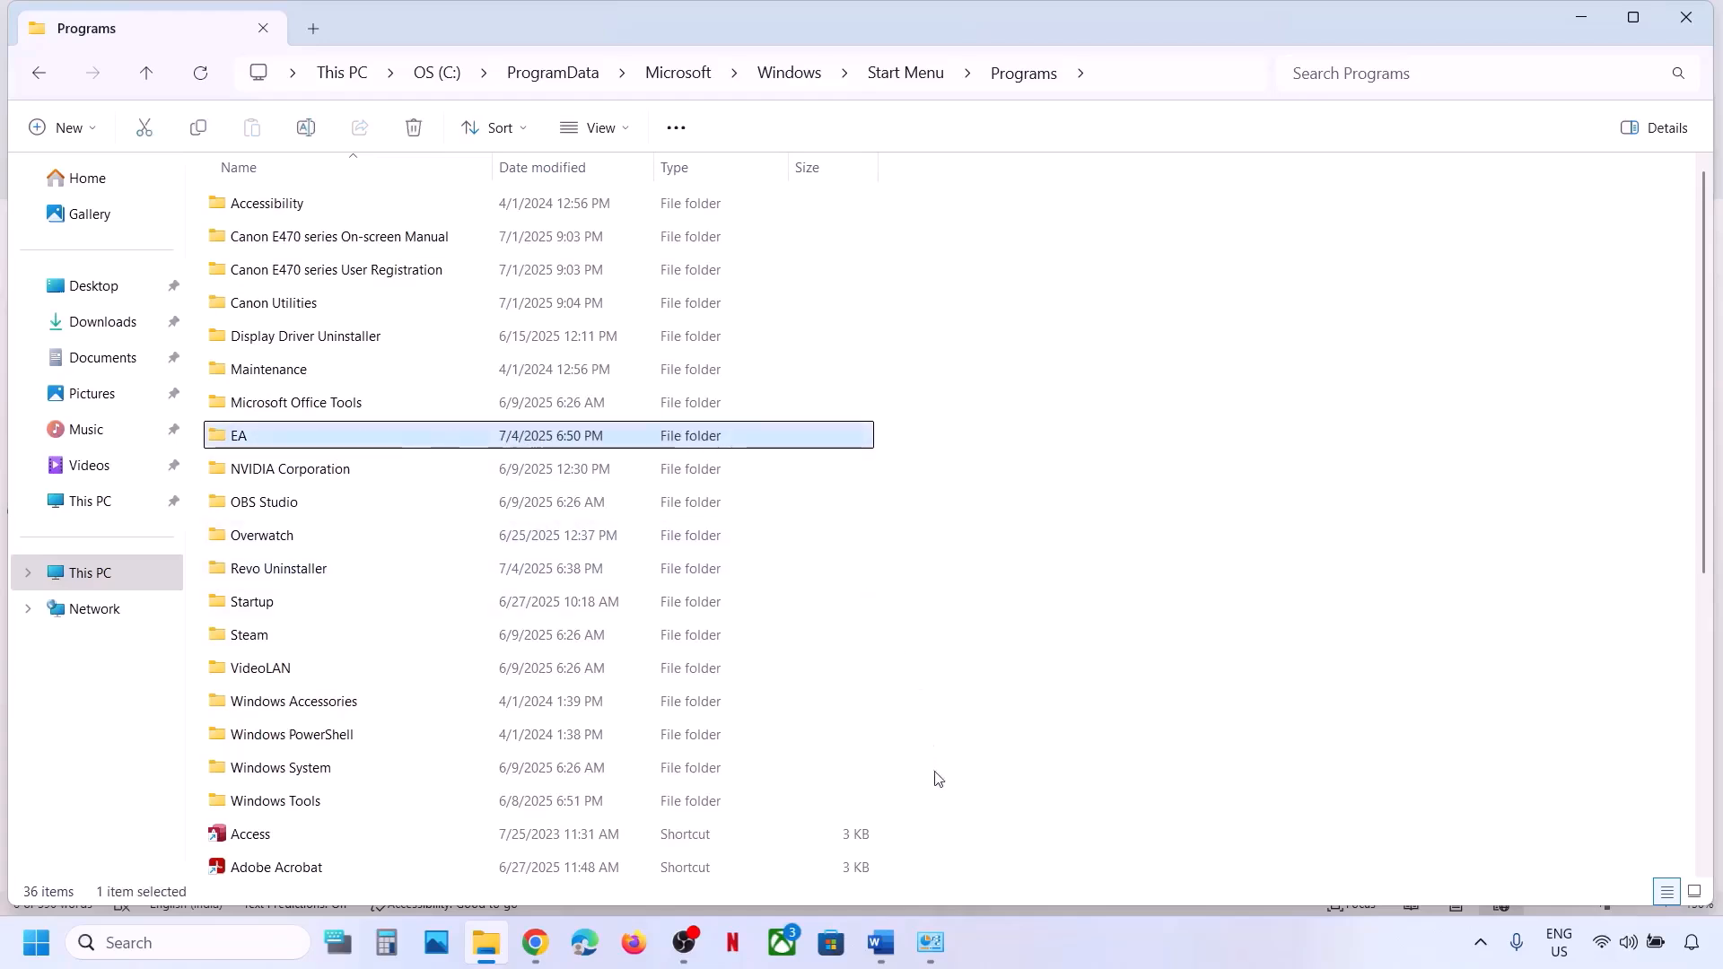
left_click(893, 959)
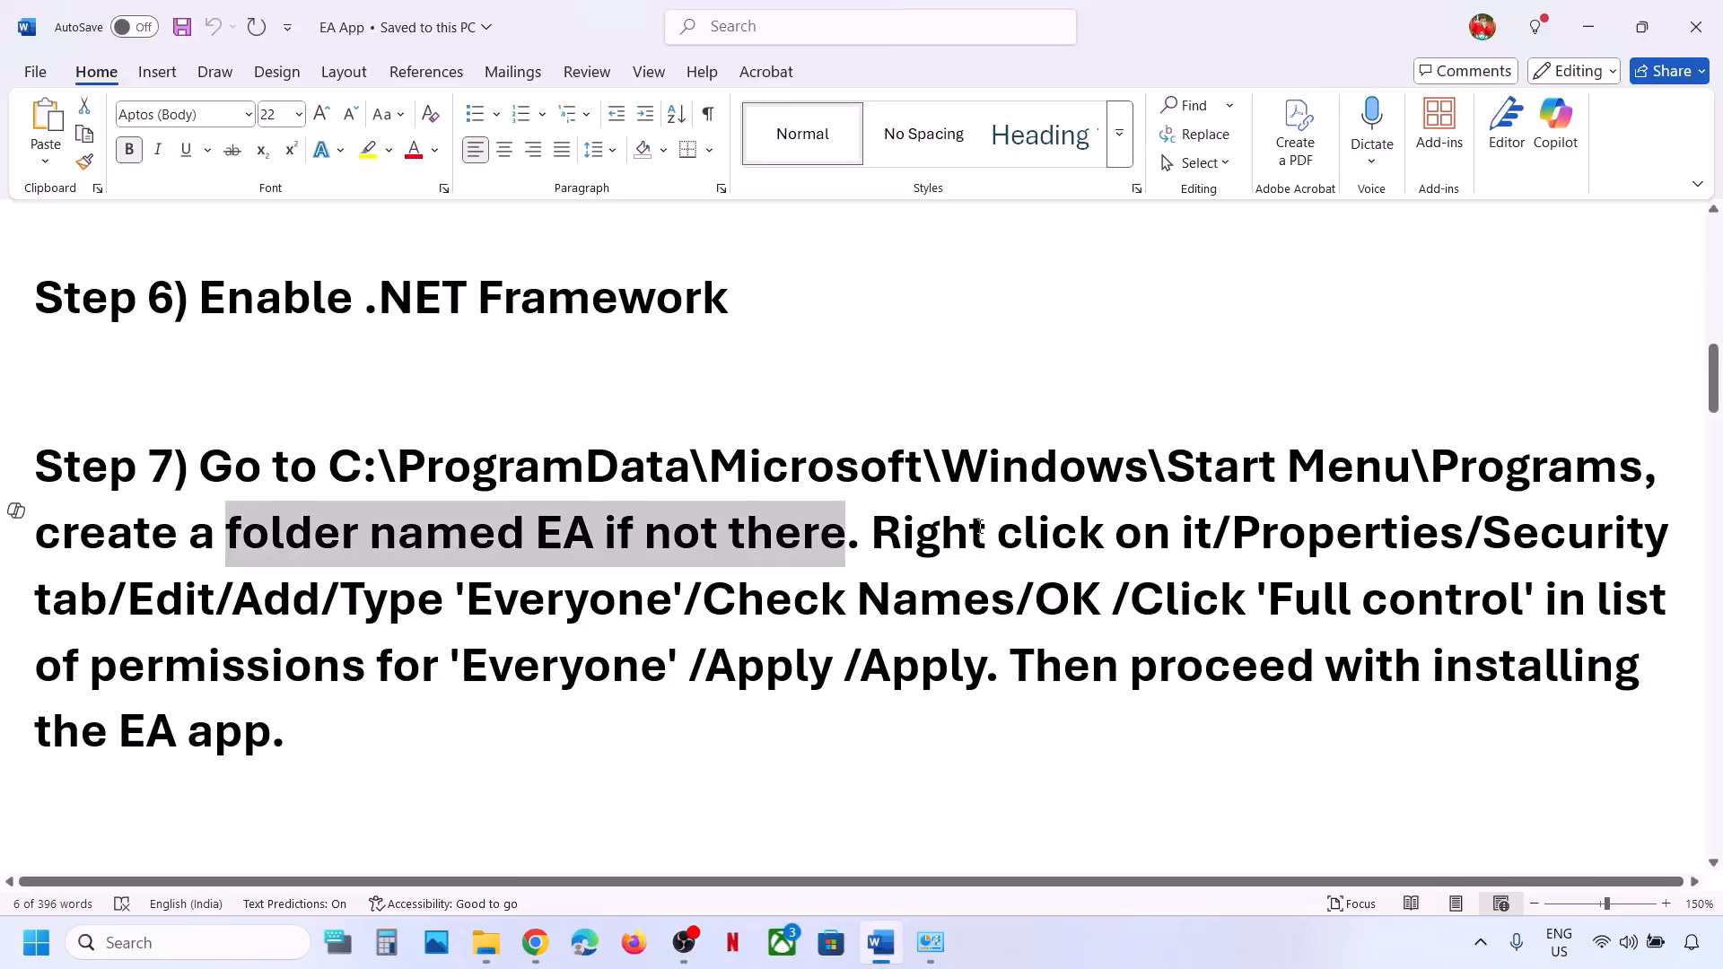
key("alt+Tab")
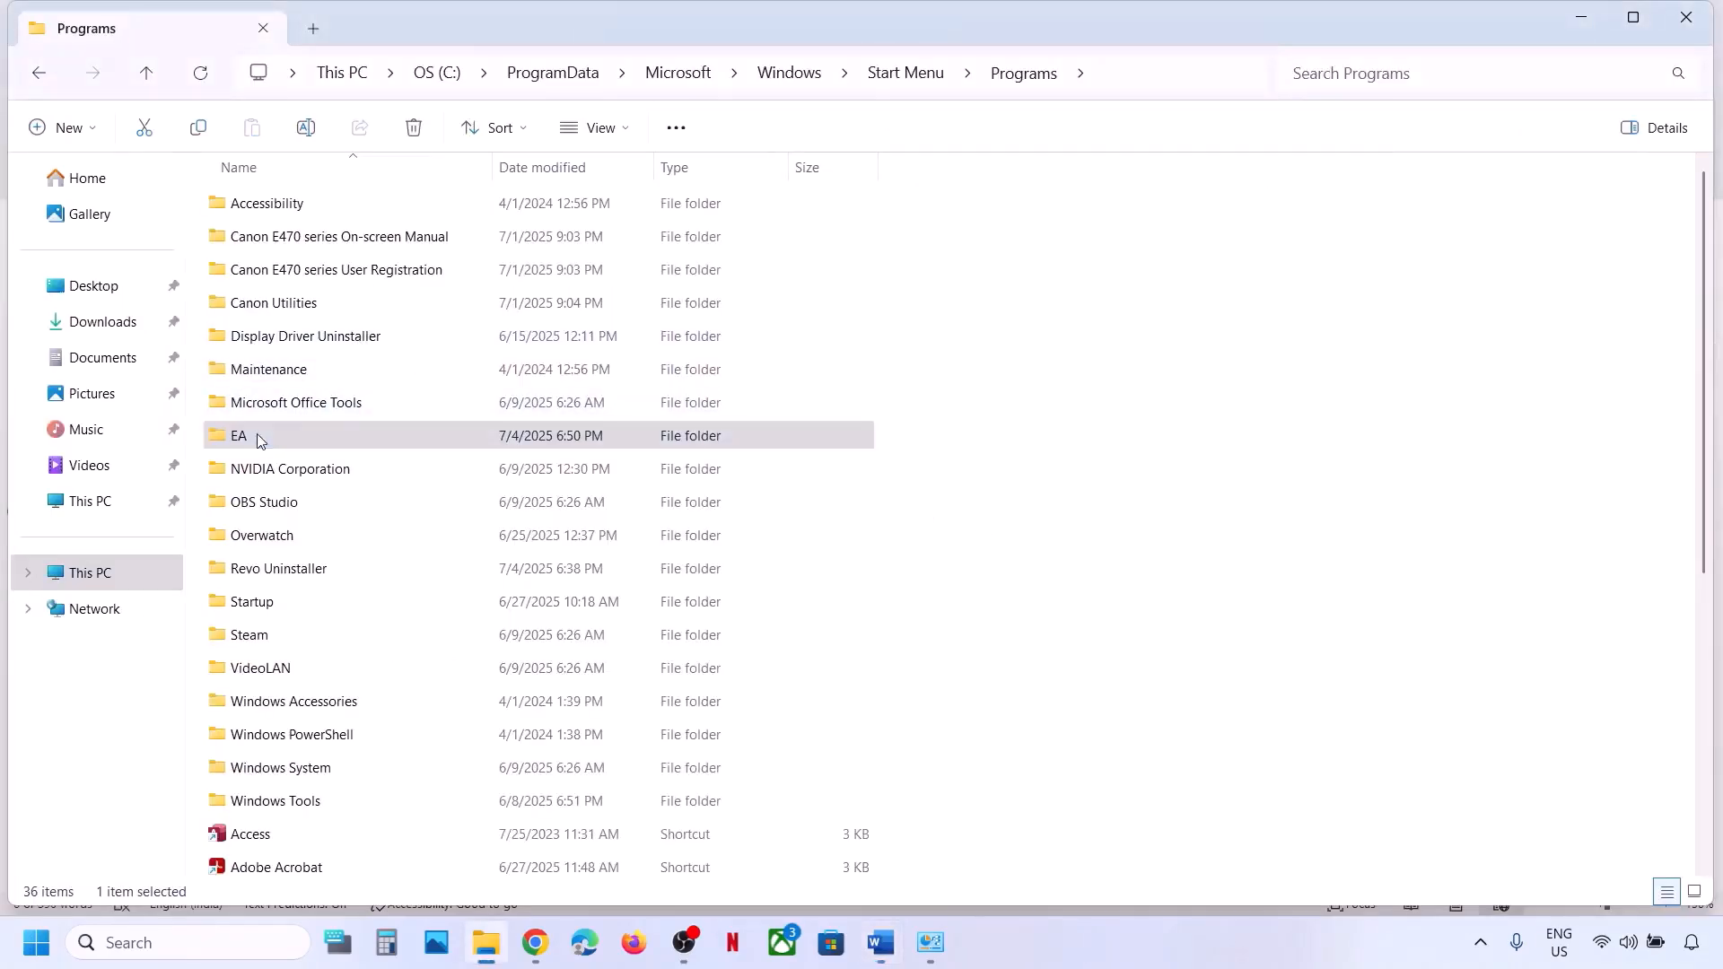
Open the EA folder's Properties on the Security tab and start editing its permissions.
right_click(257, 439)
left_click(339, 673)
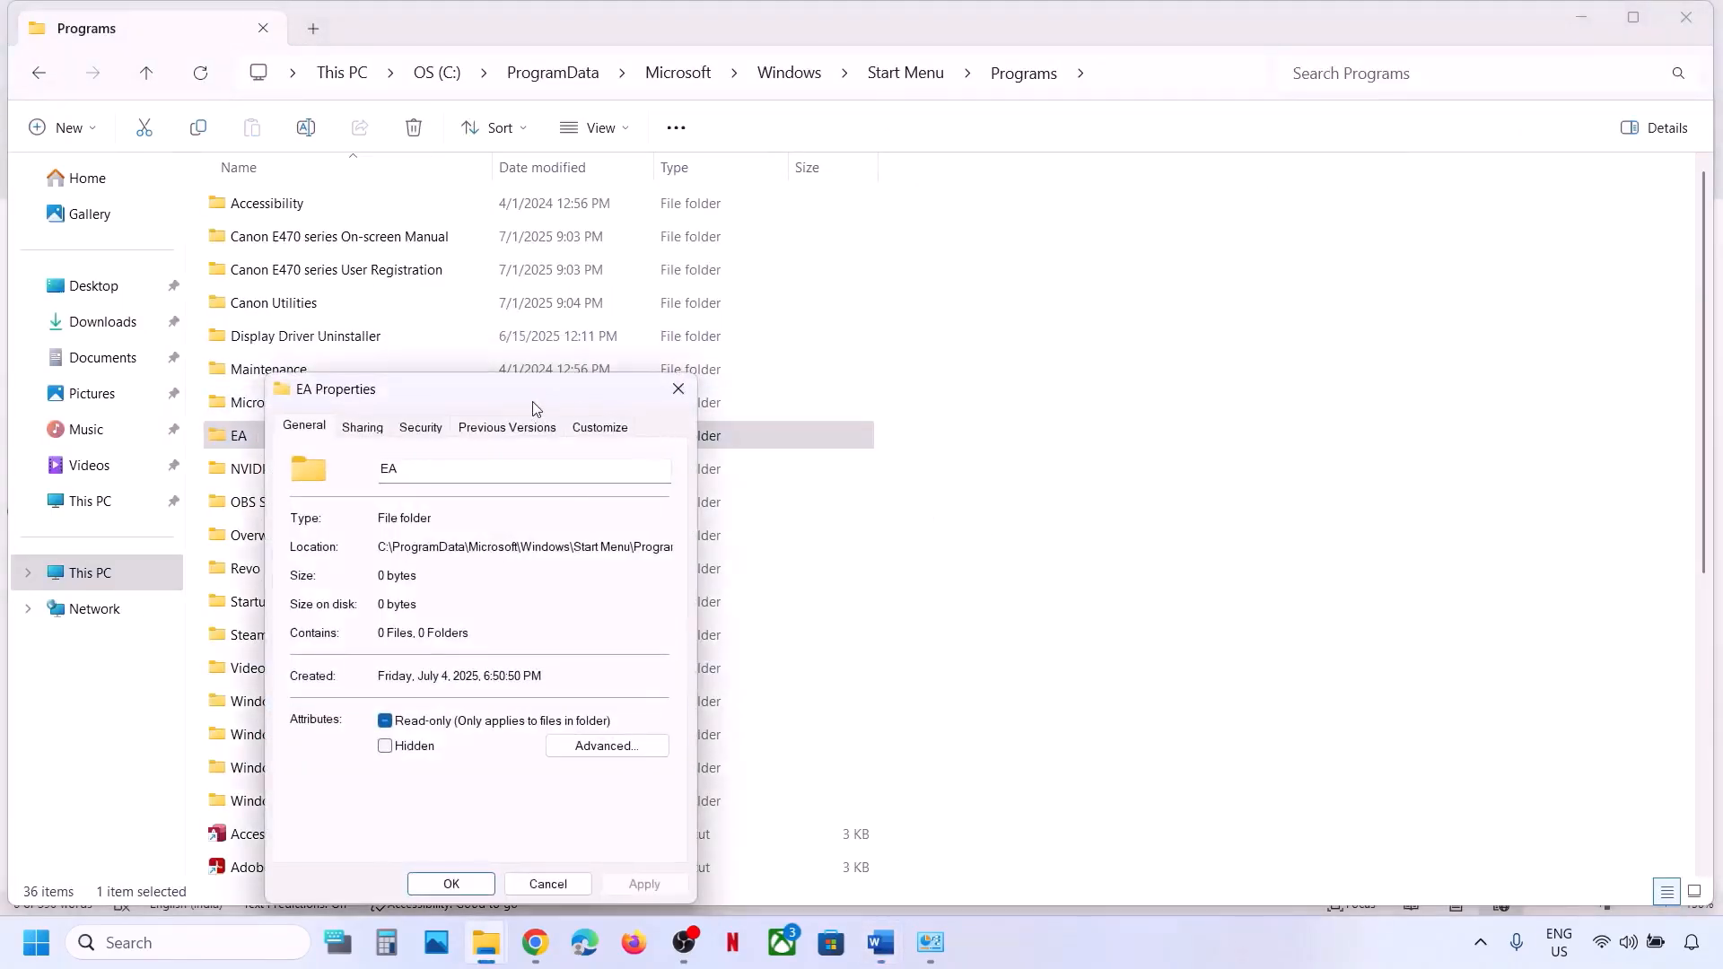
left_click_drag(536, 408, 815, 231)
left_click(701, 250)
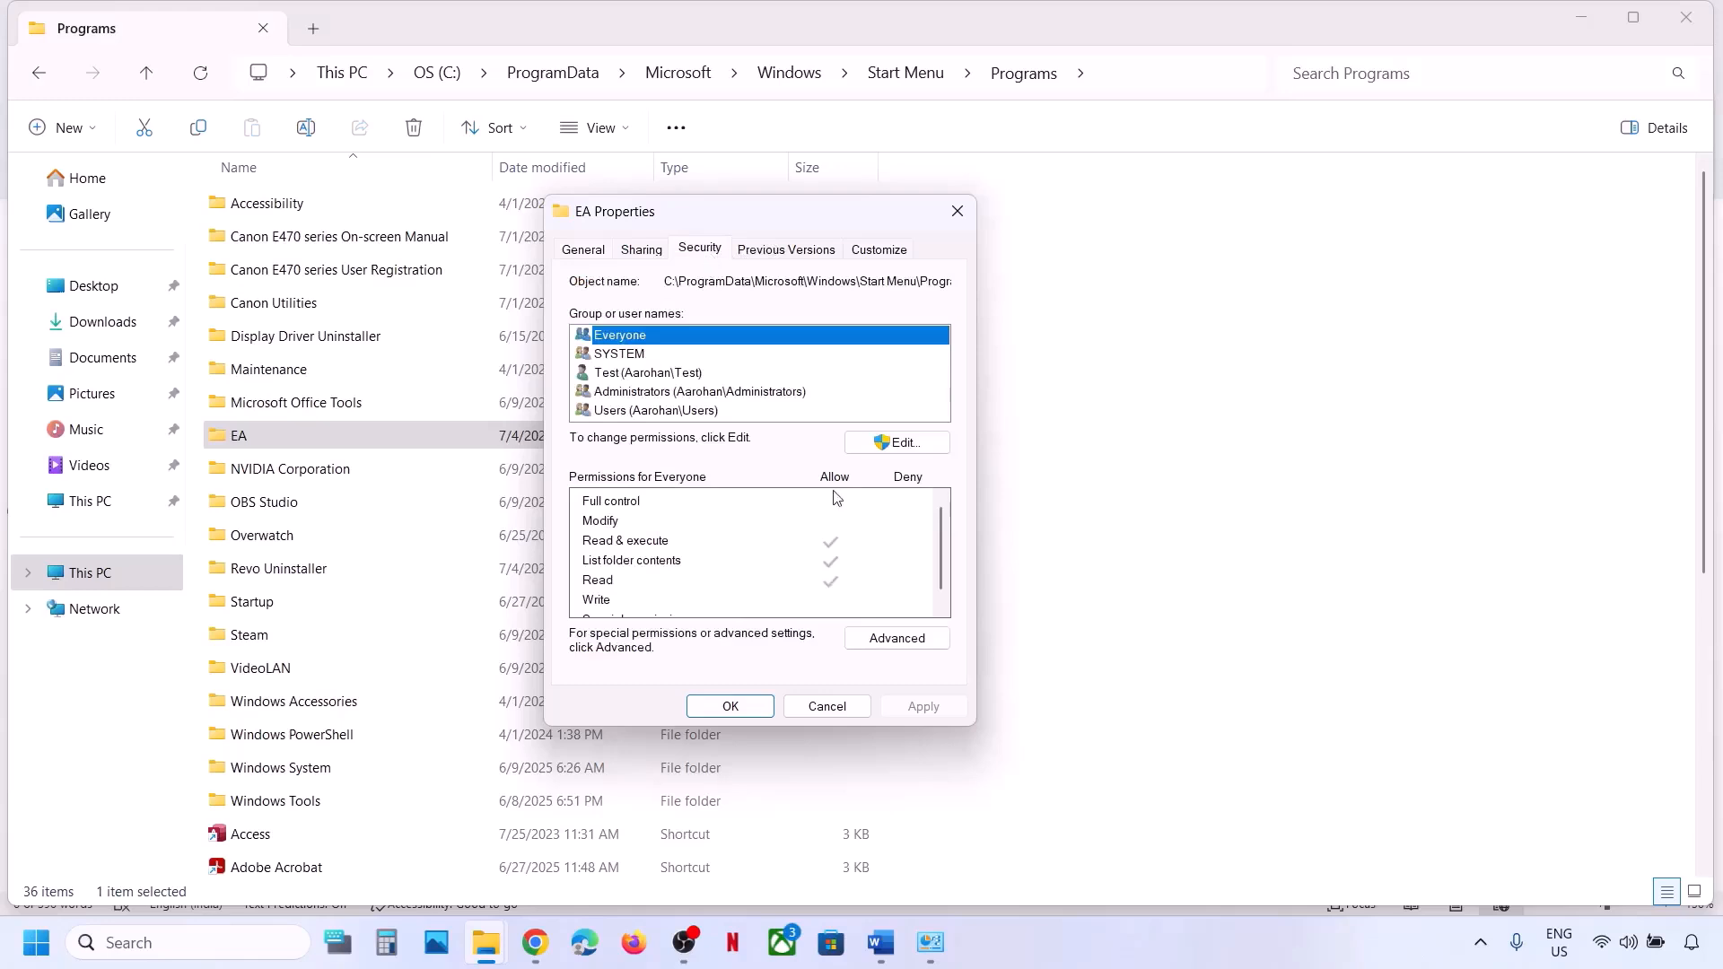
left_click(902, 444)
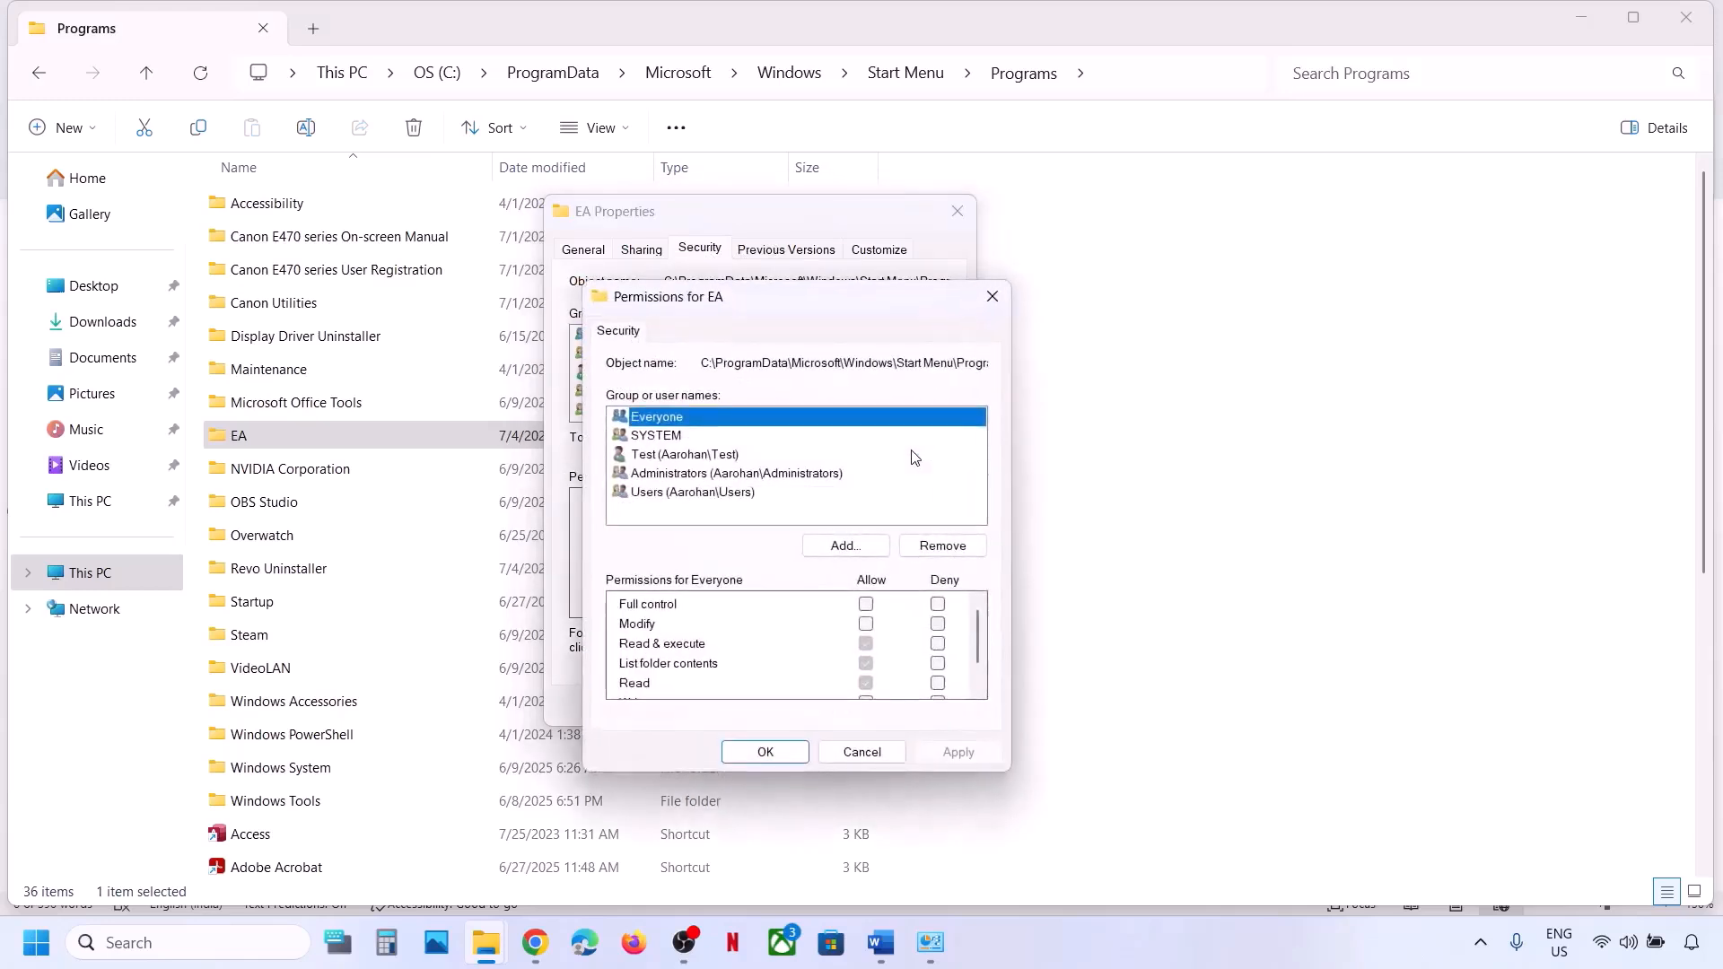
Add the Everyone group and grant it Full control Allow, applying the change.
left_click(846, 545)
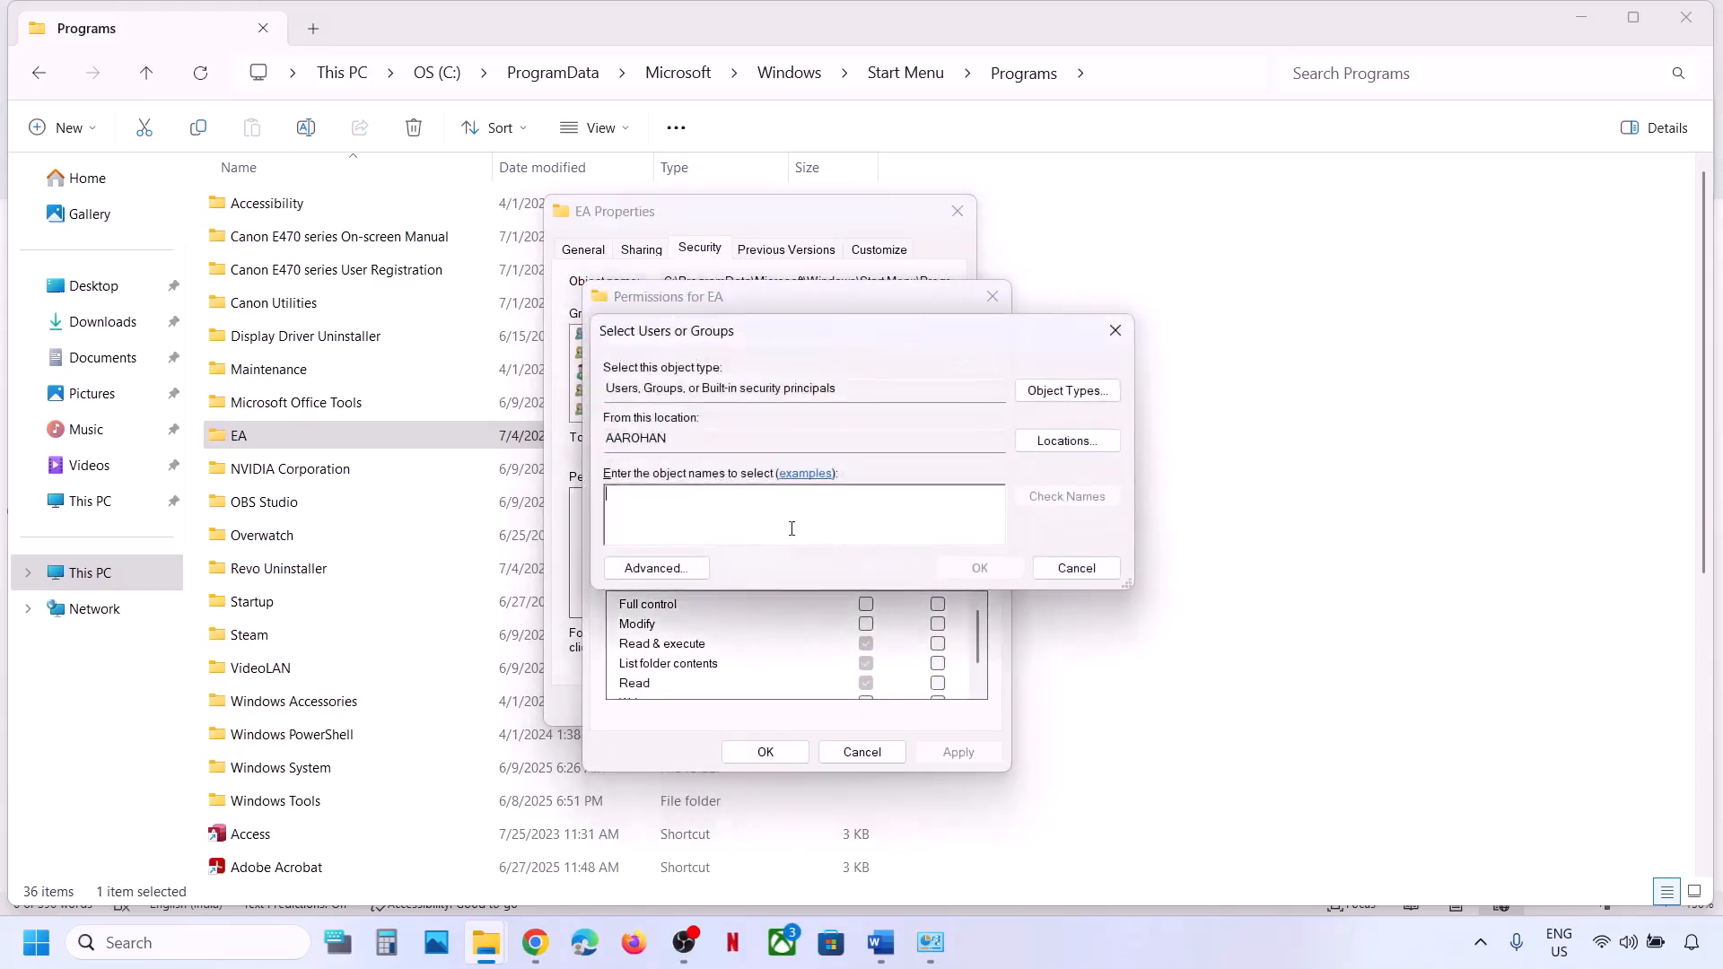
type("everyone")
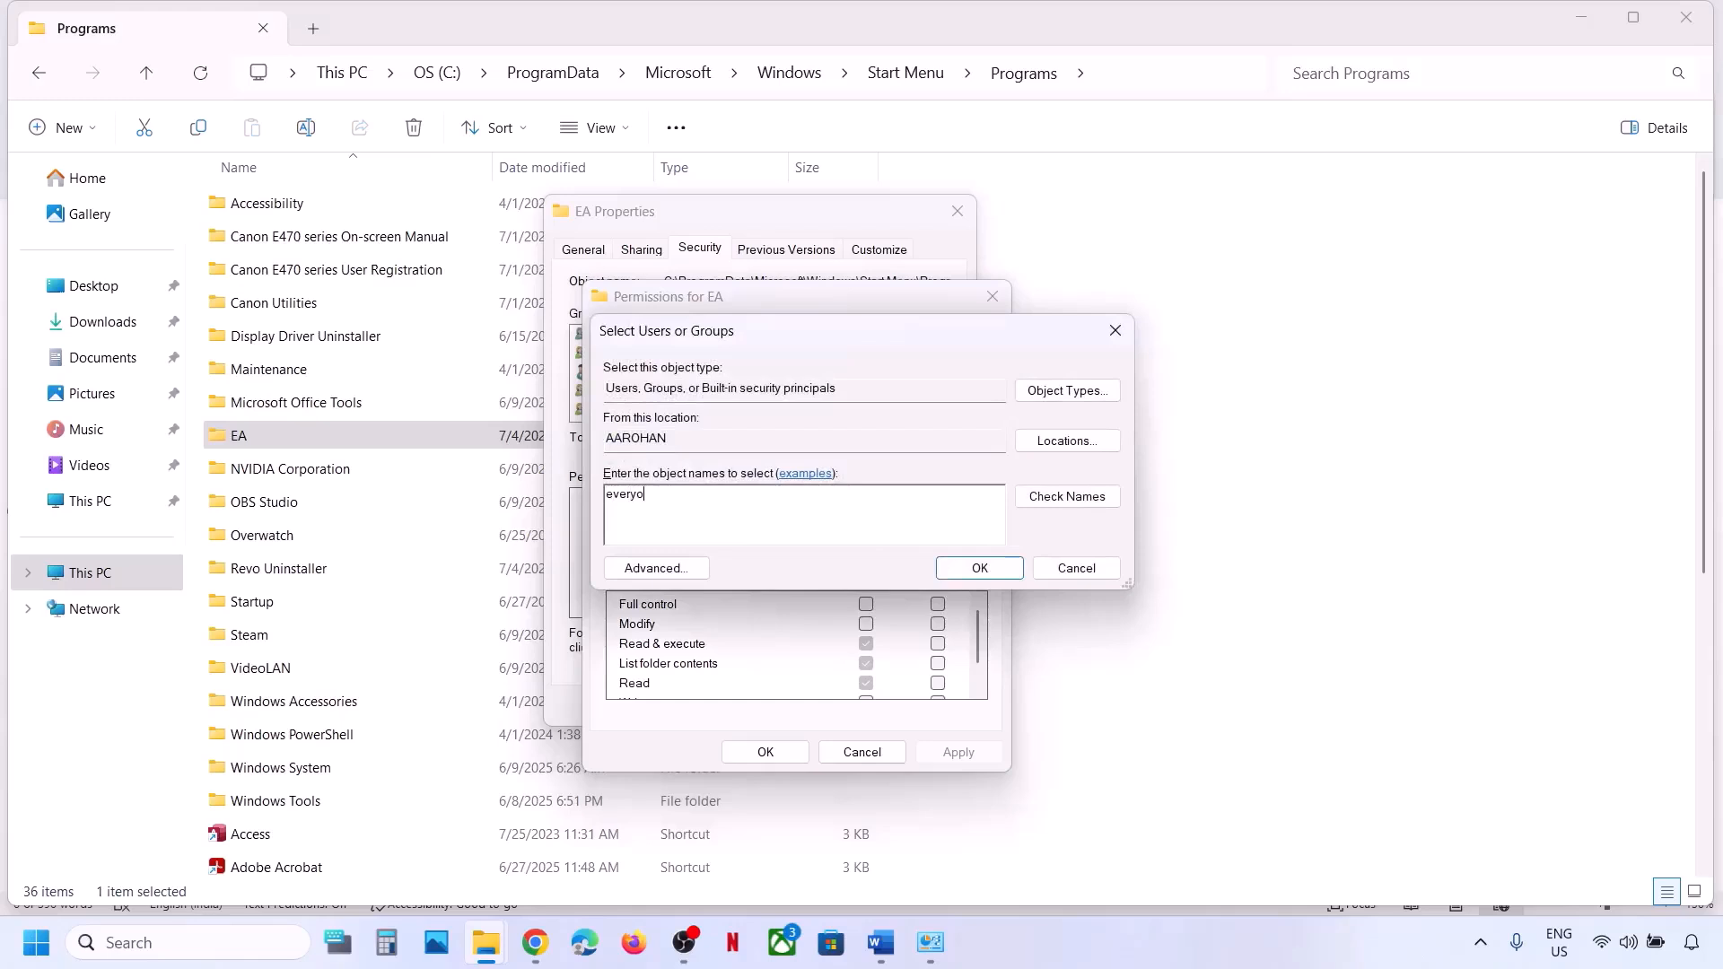
left_click(1070, 498)
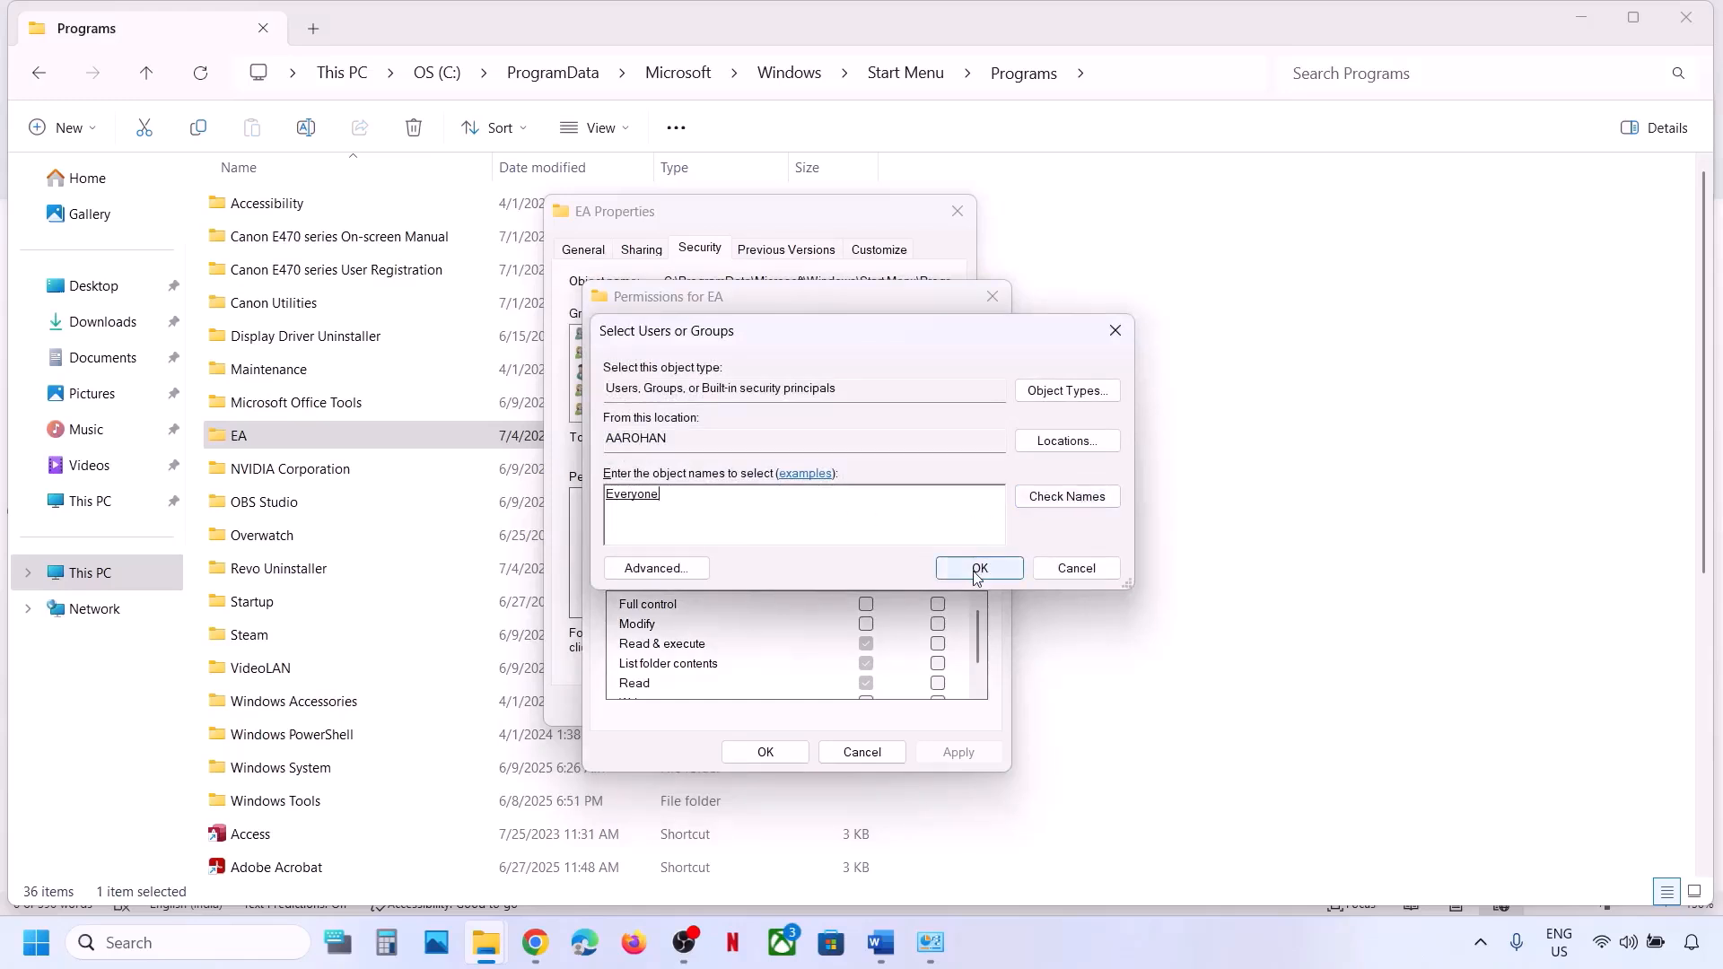
left_click(980, 568)
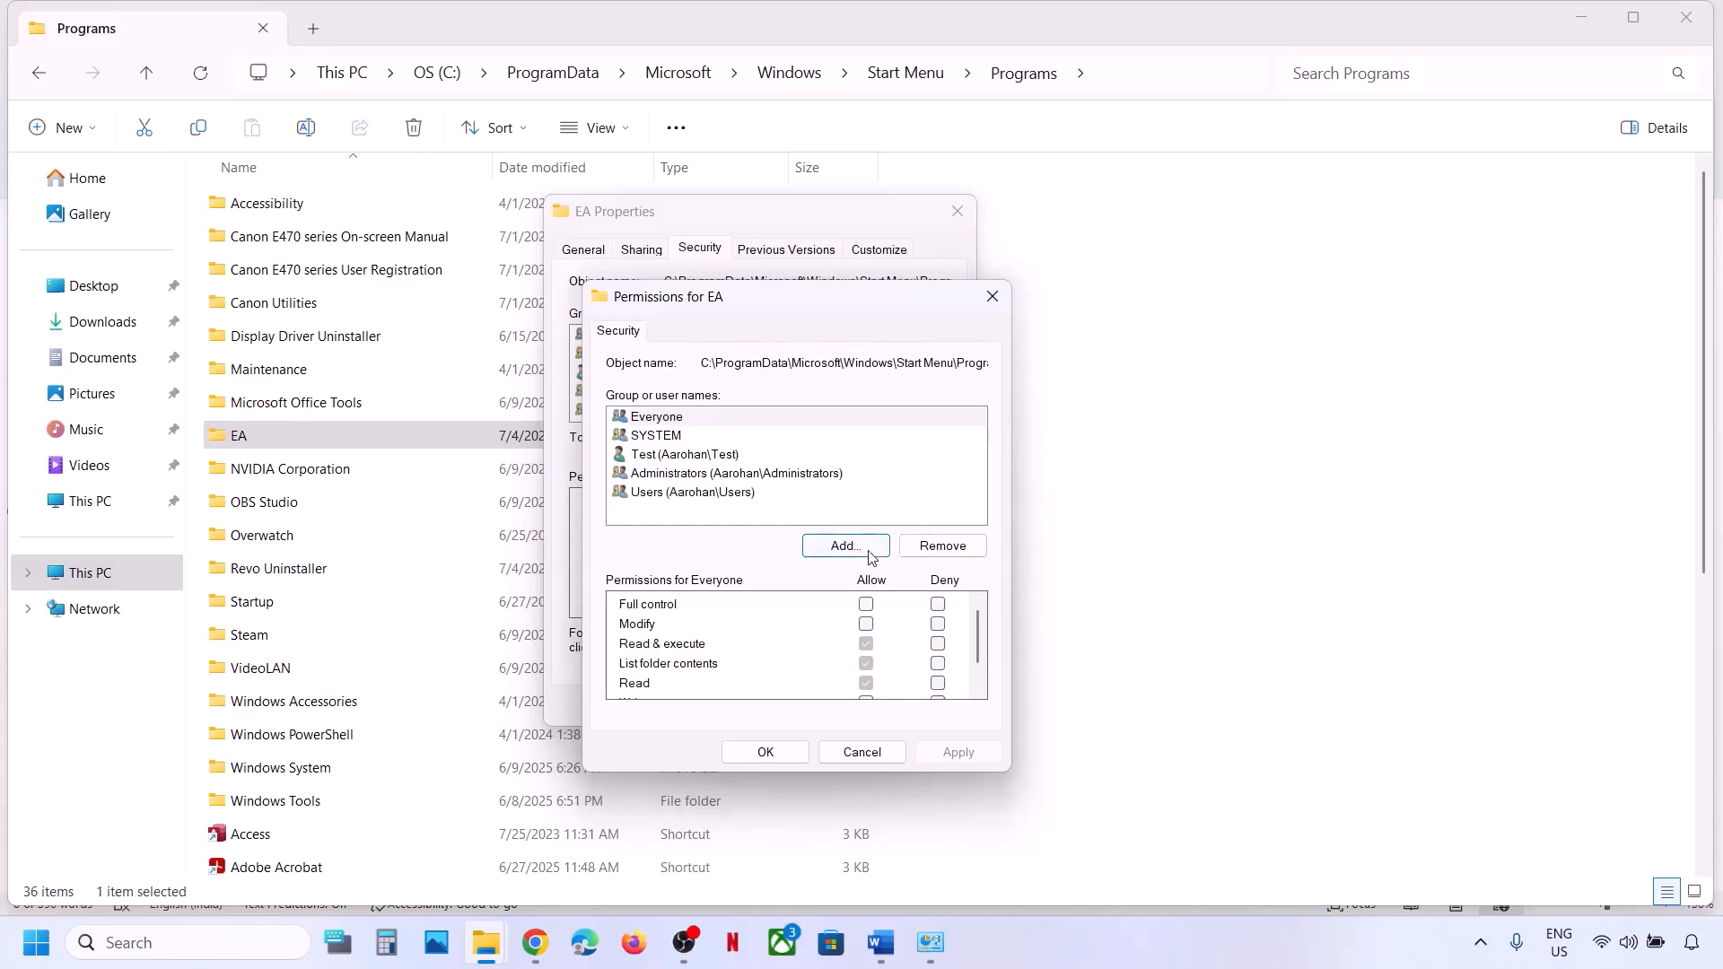
left_click(677, 417)
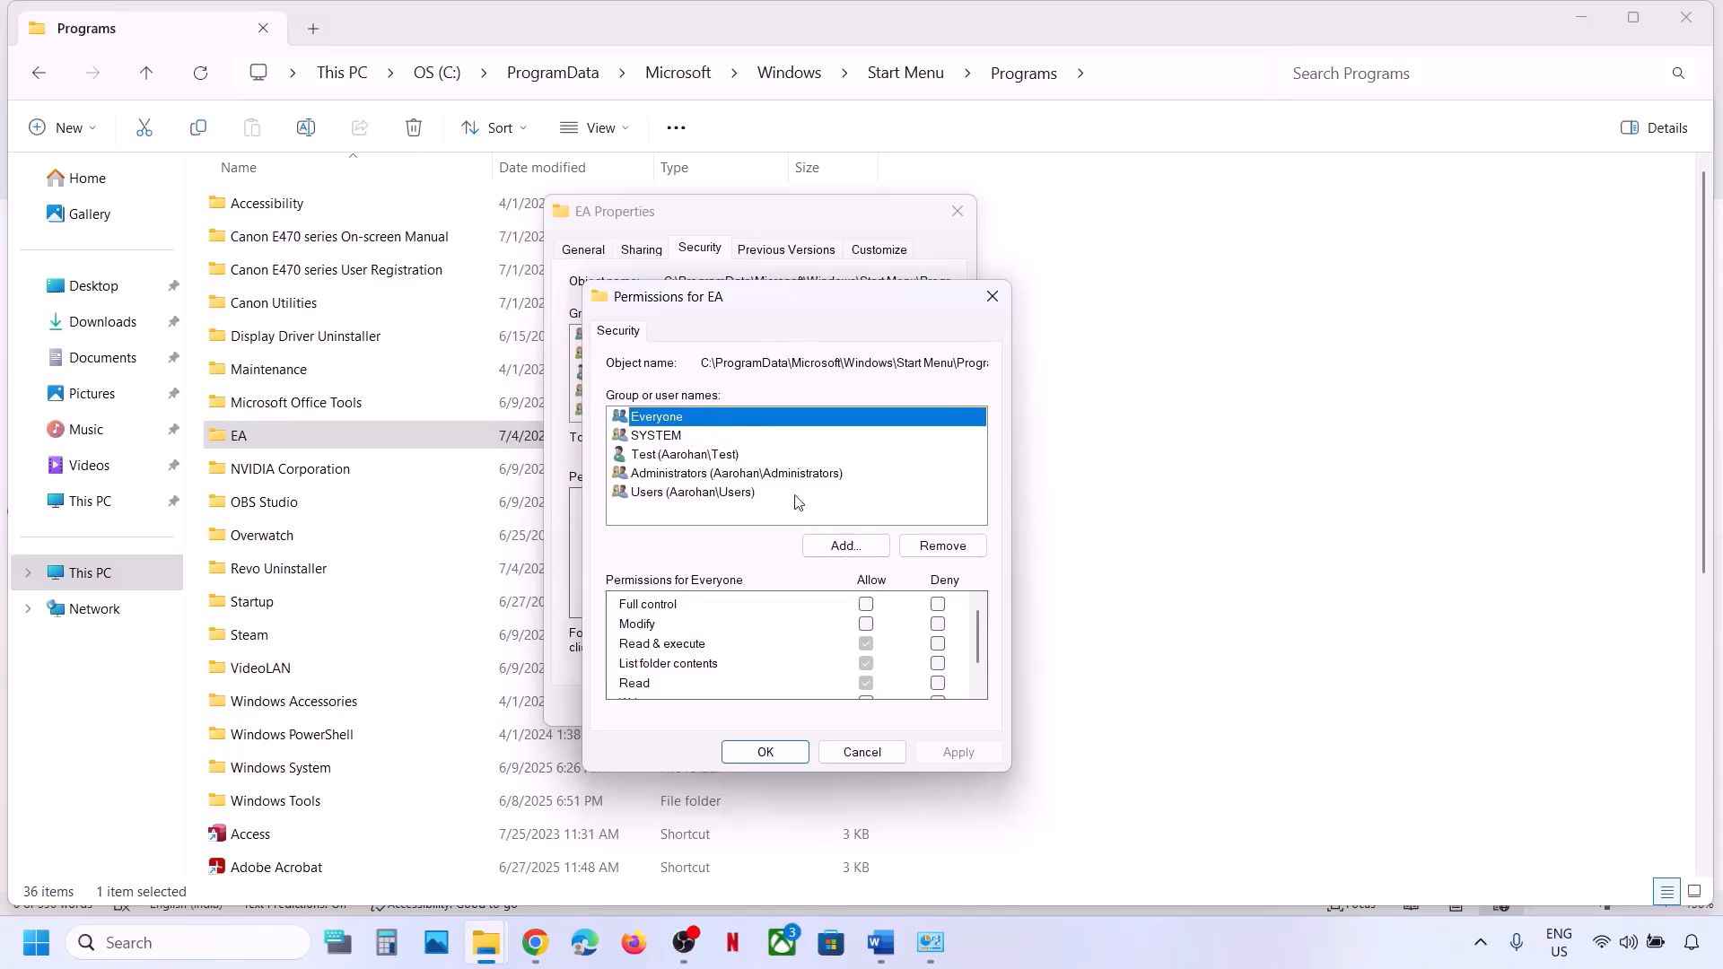
left_click(866, 605)
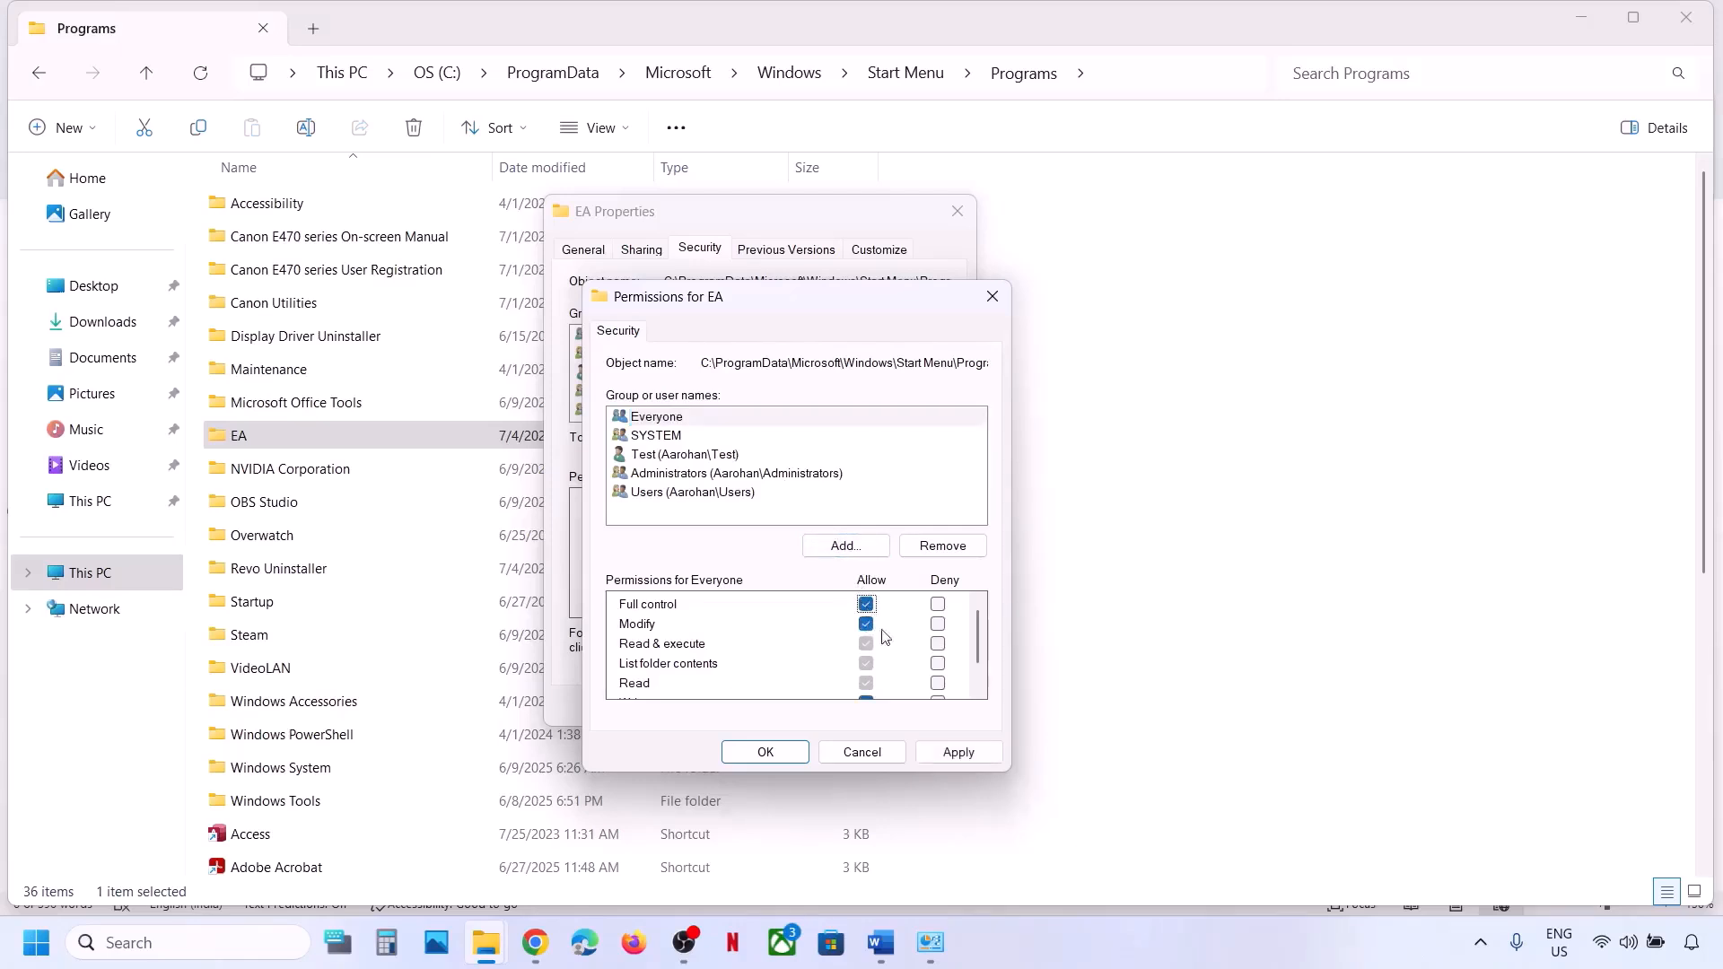
left_click(958, 752)
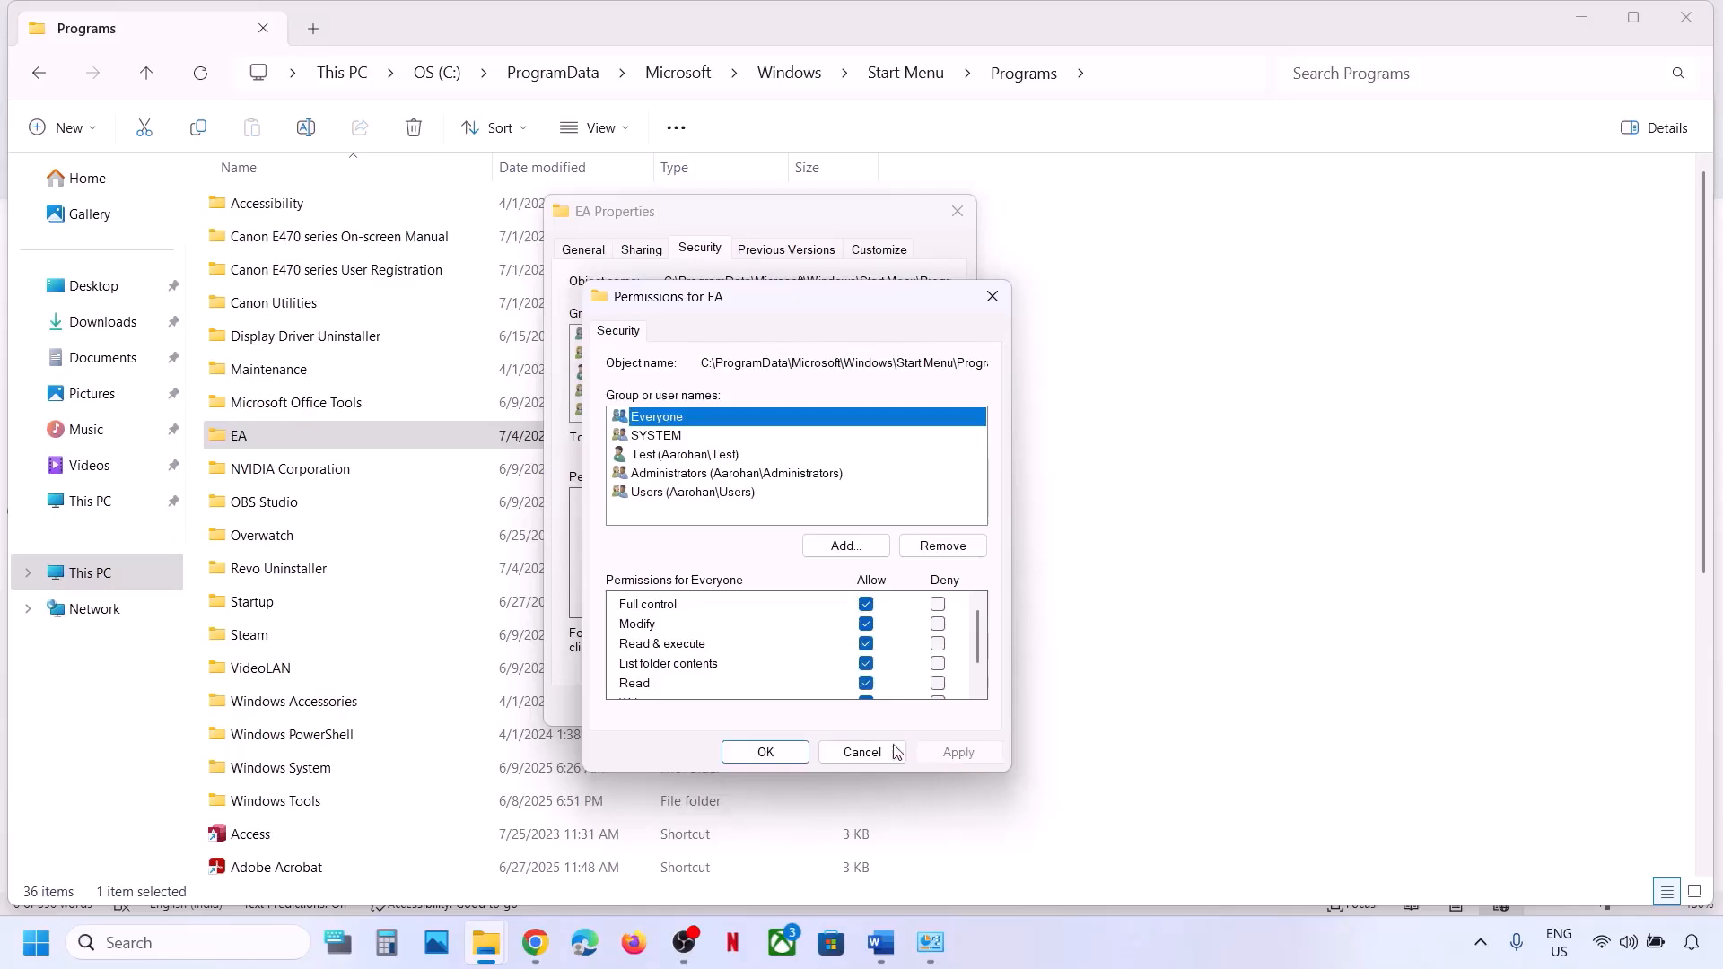
left_click(765, 752)
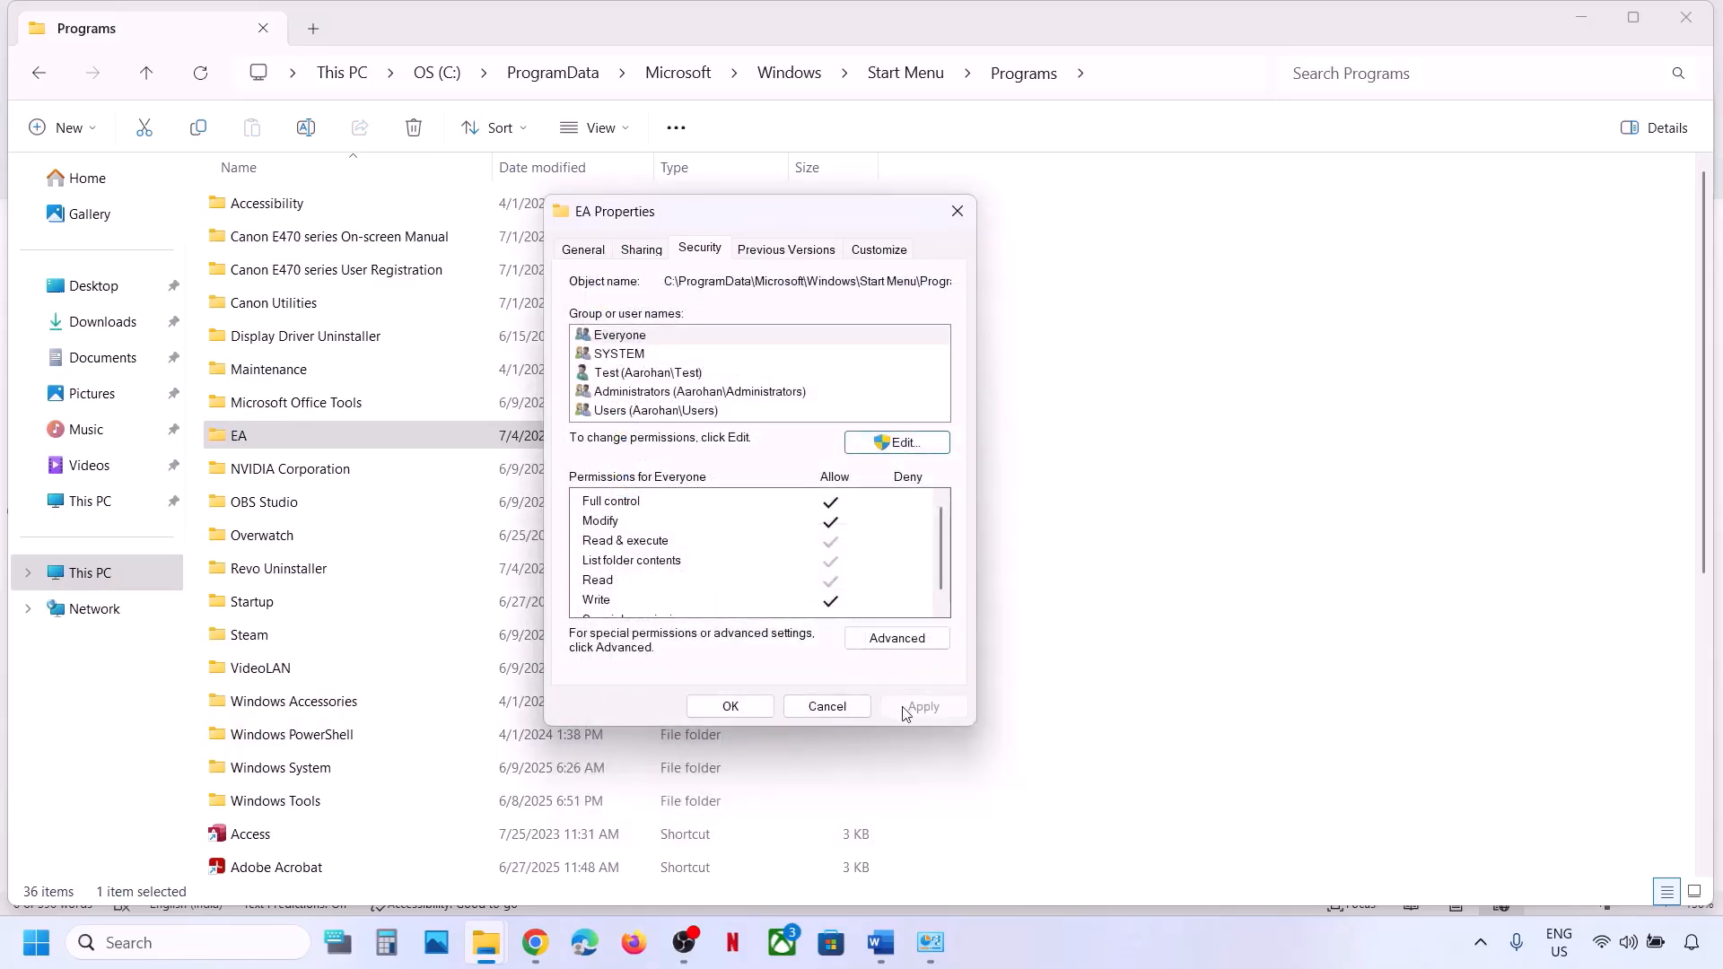
Reopen the permissions to verify Everyone's Full control, then close EA Properties.
left_click(888, 444)
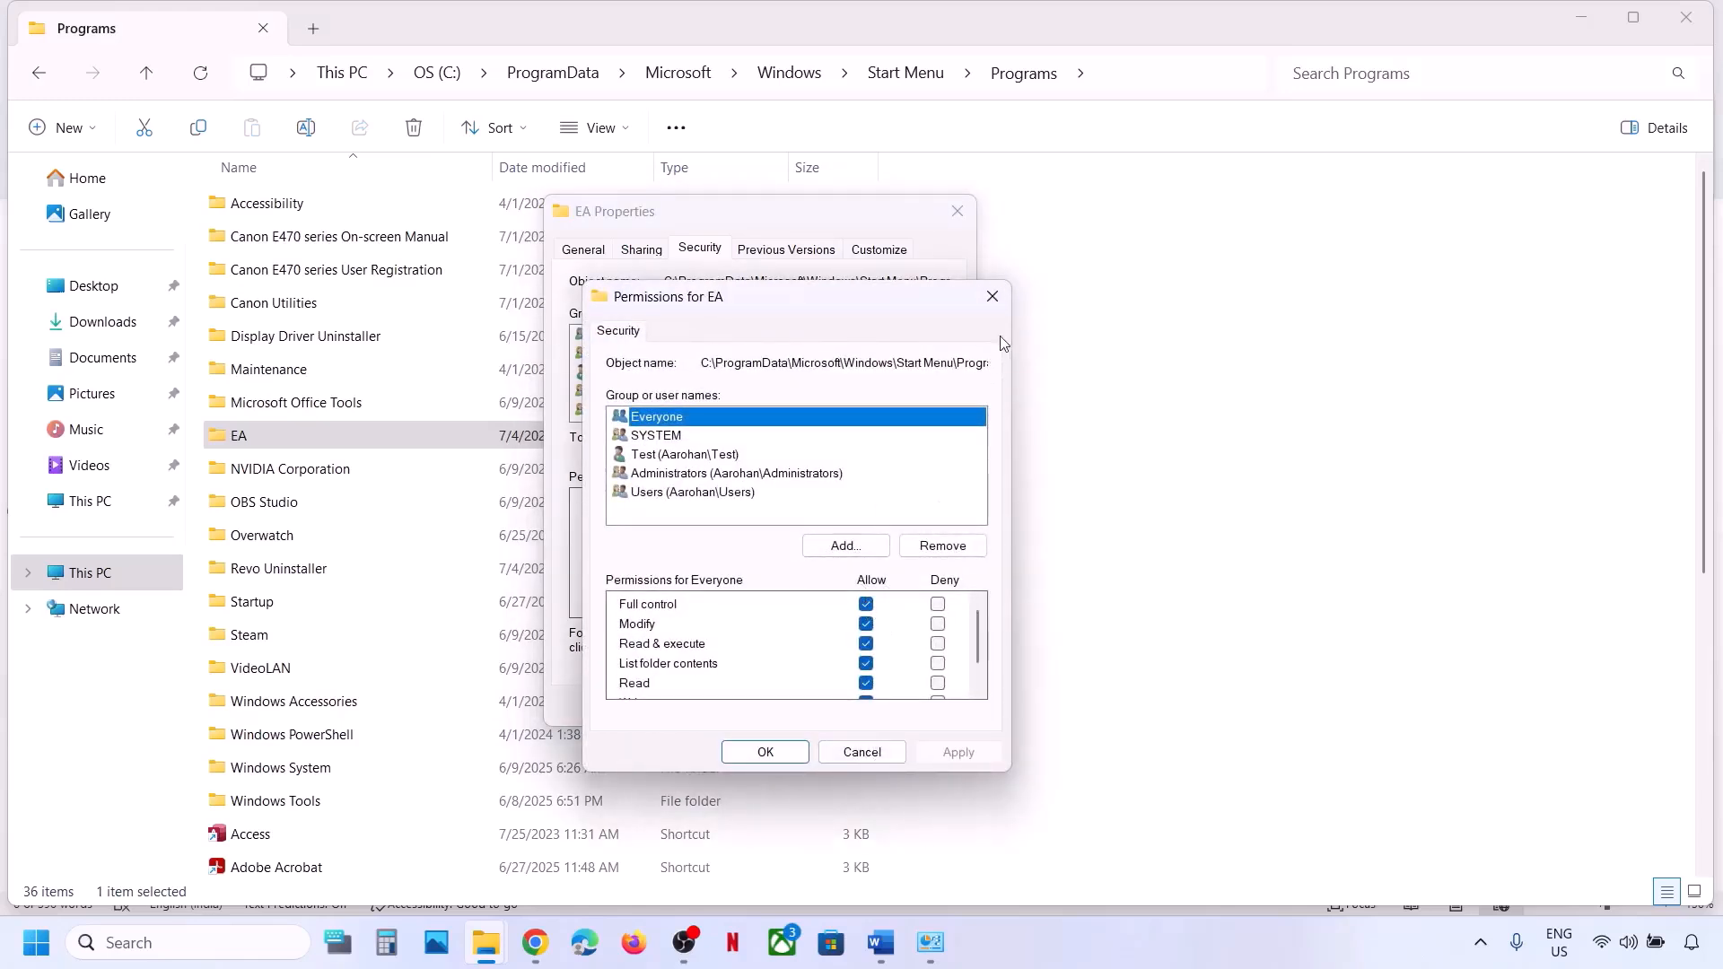
left_click(992, 296)
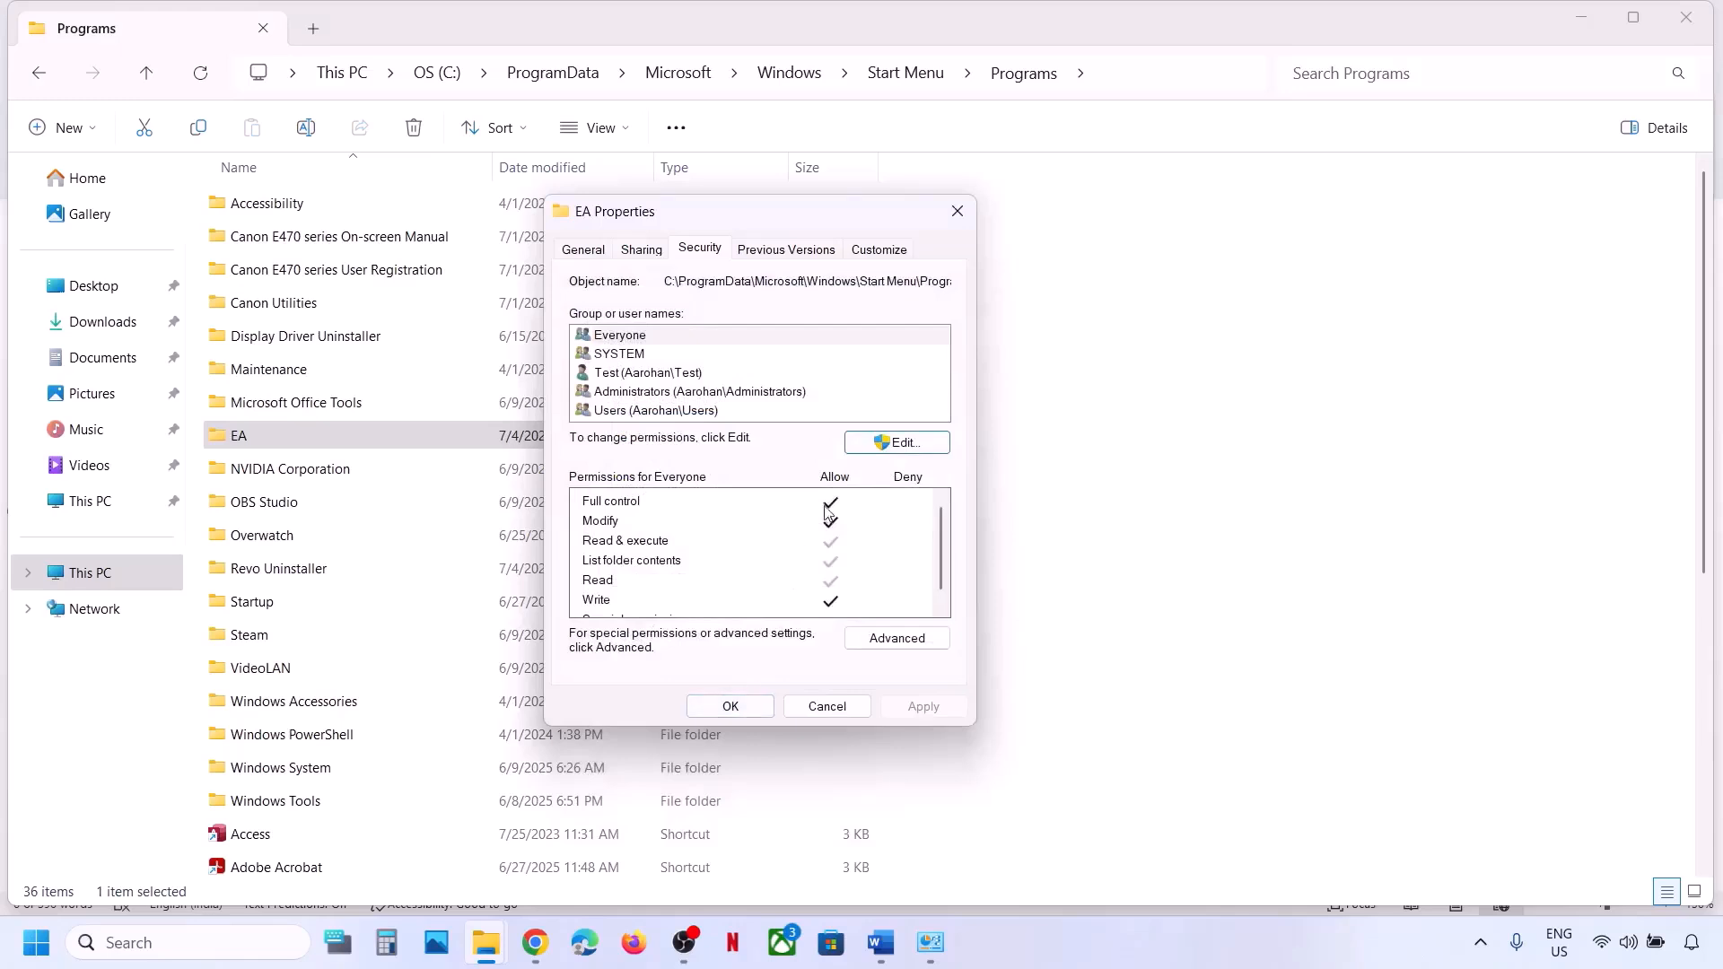
left_click(869, 446)
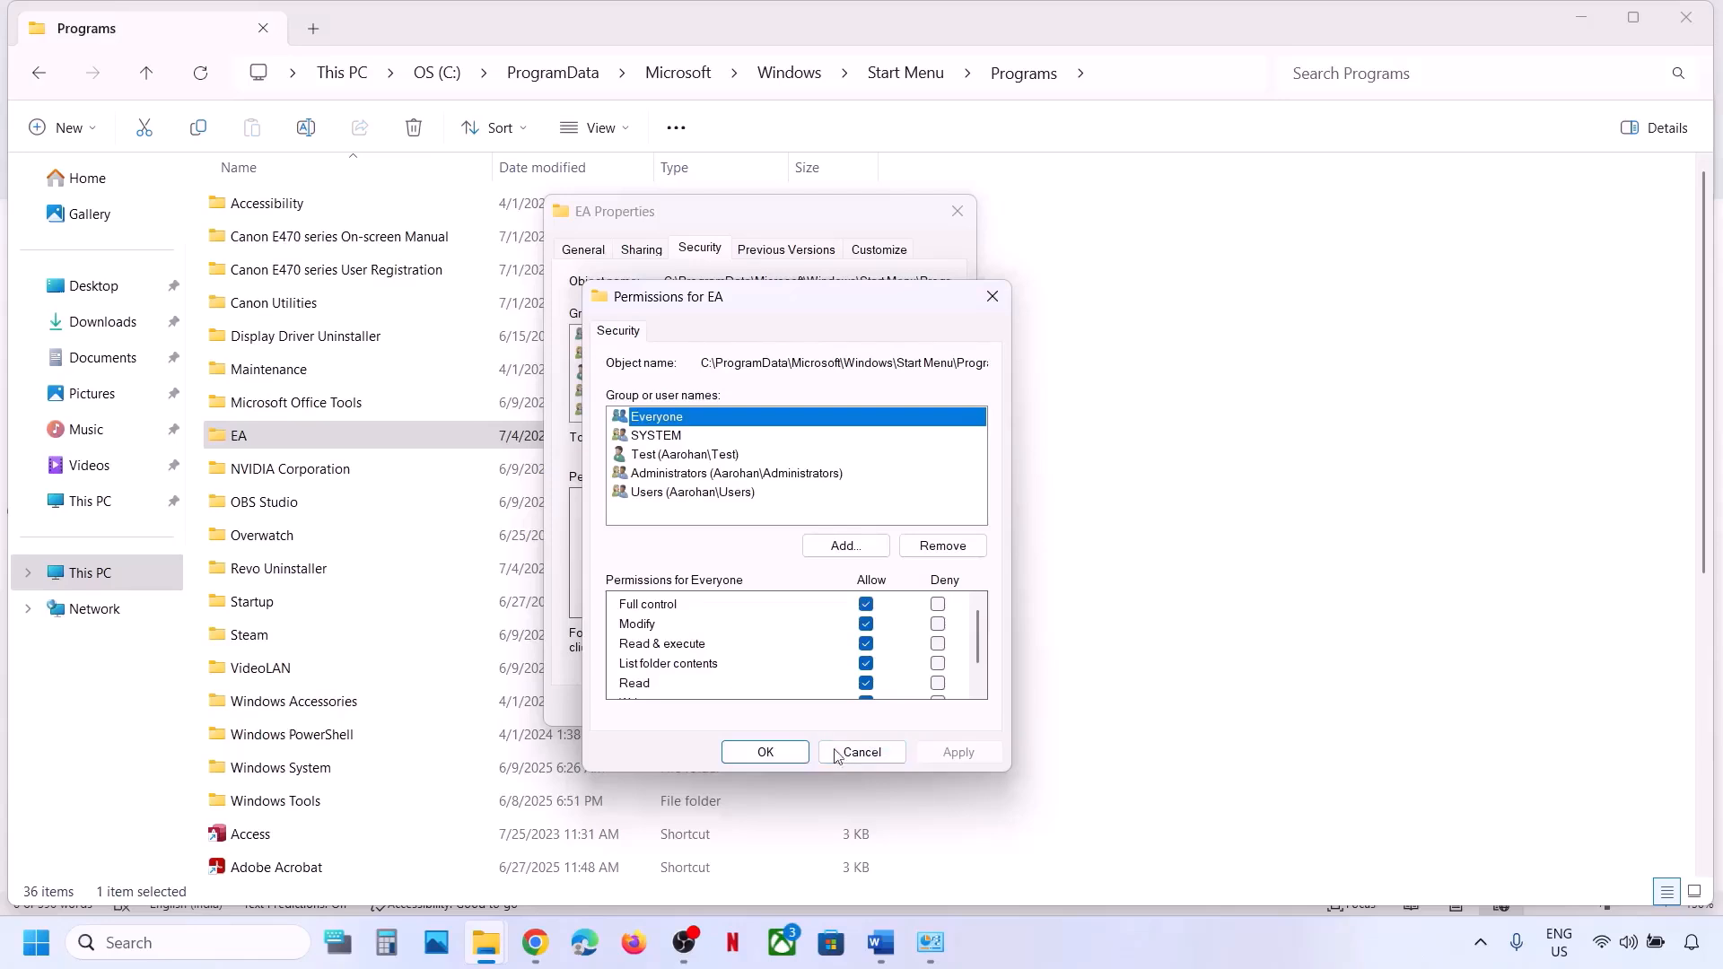
left_click(770, 752)
left_click(730, 707)
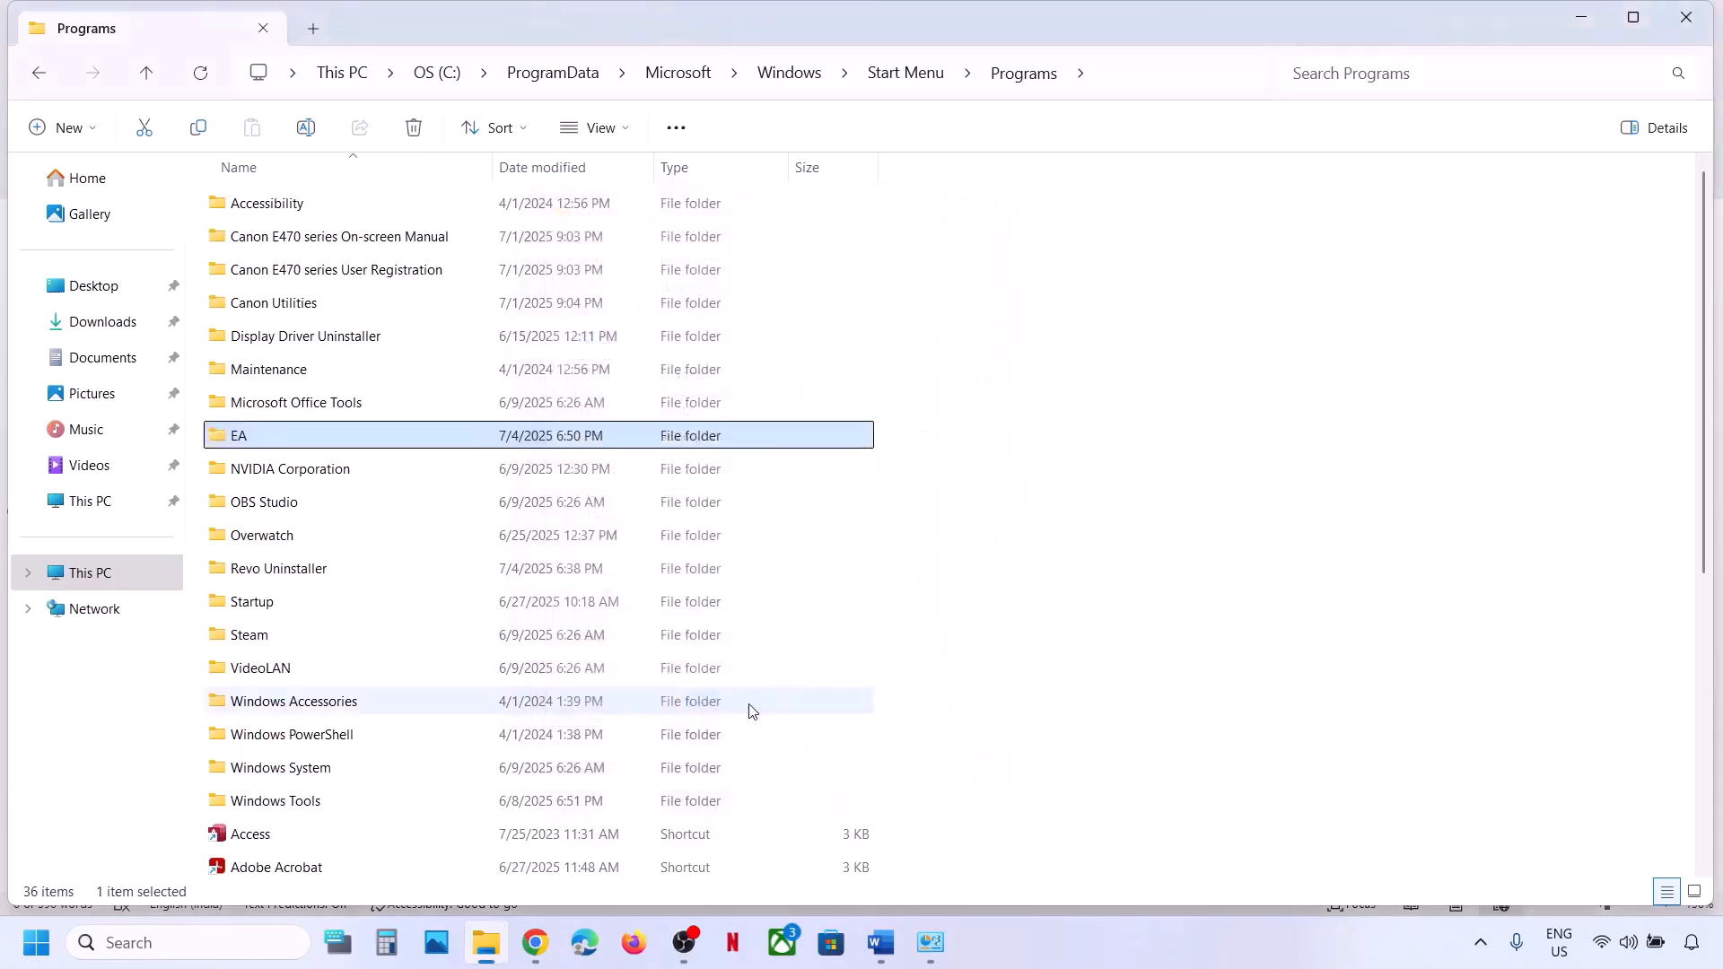
Review Step 9's download tip in Word and check the EA app download page in Chrome.
left_click(882, 942)
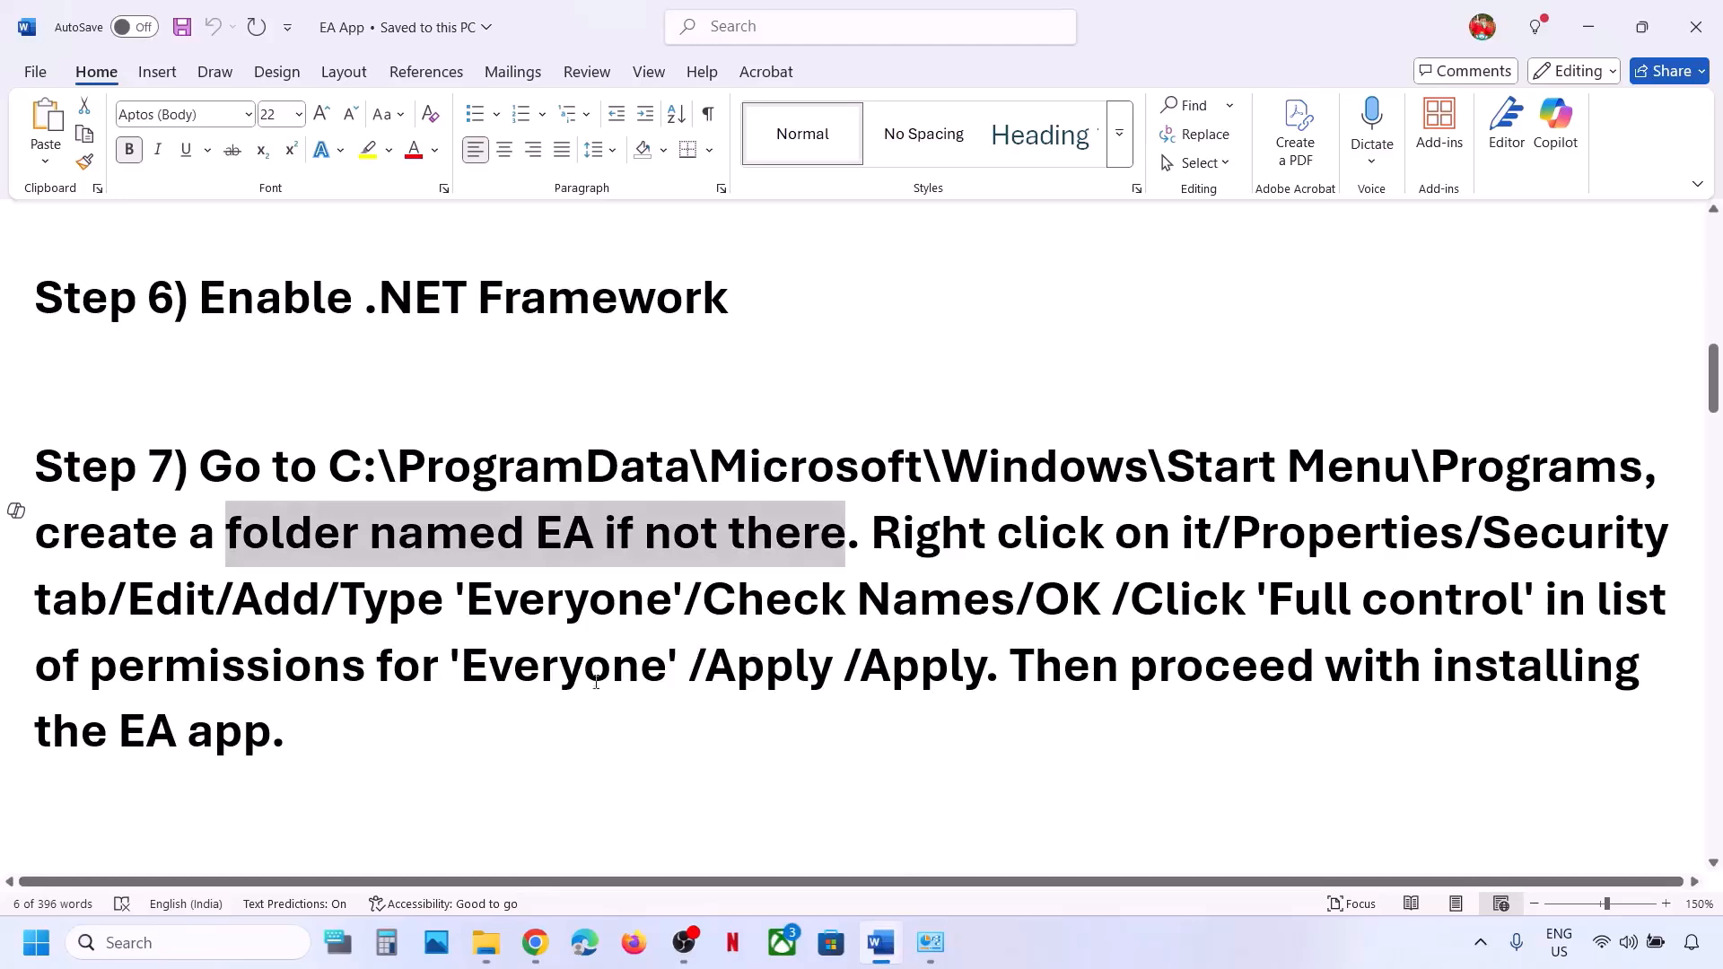
scroll(582, 683, "down", 5)
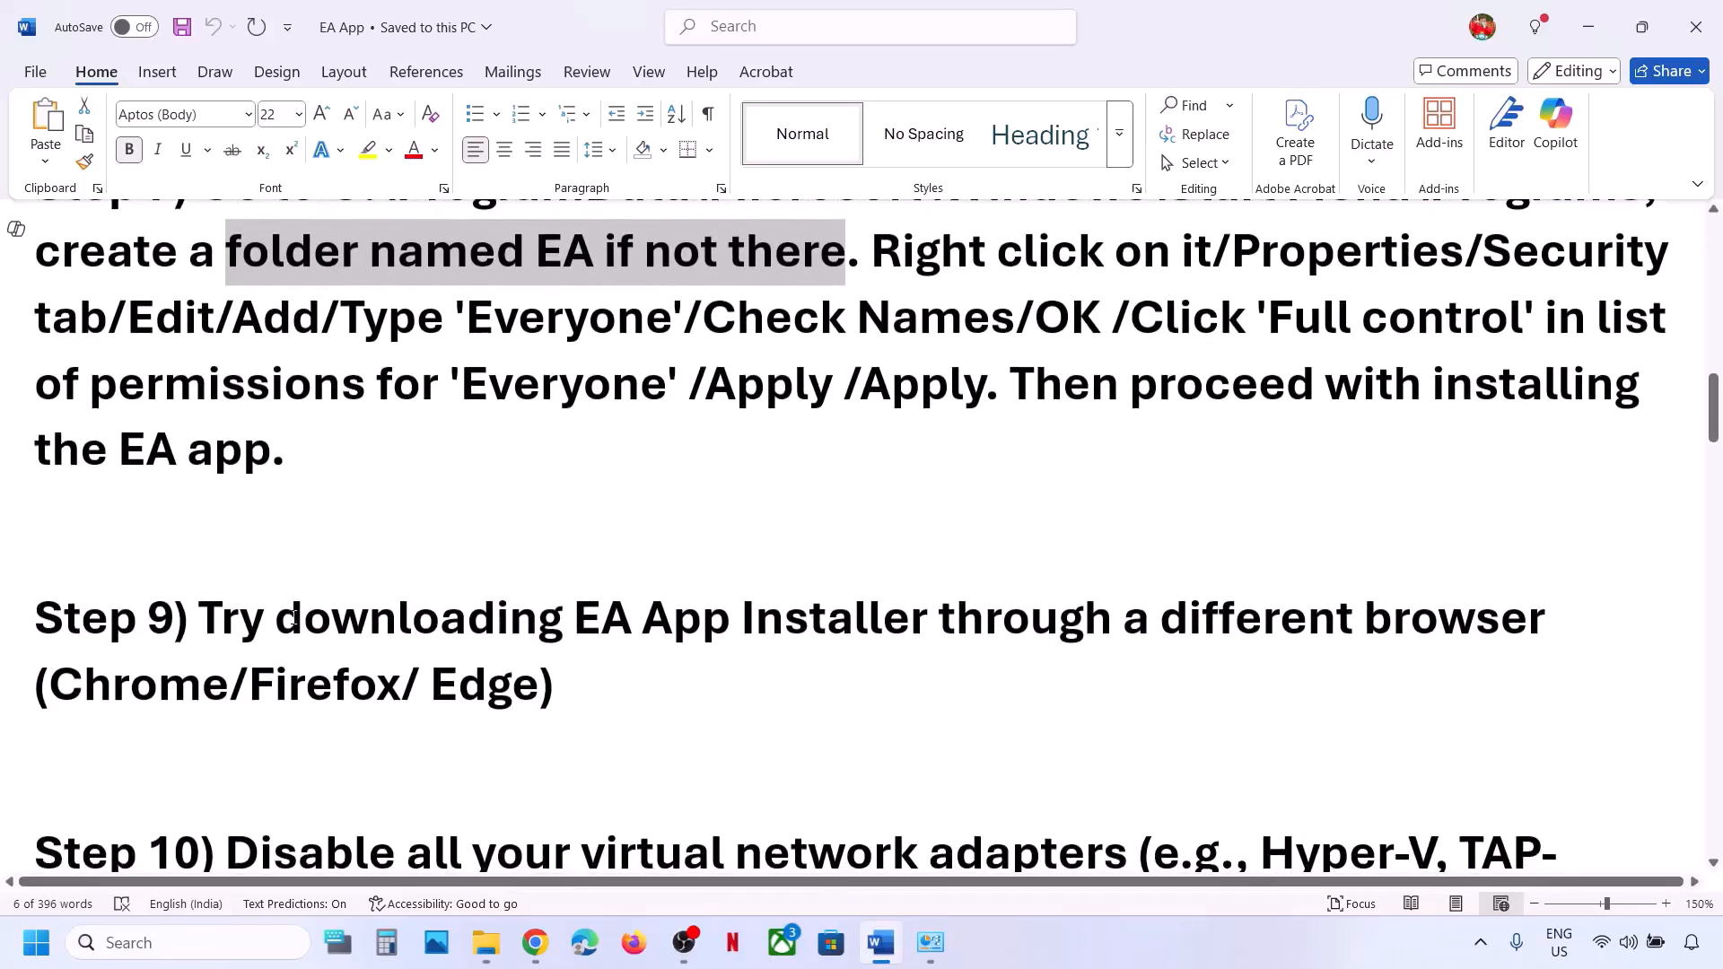
left_click_drag(201, 673, 757, 682)
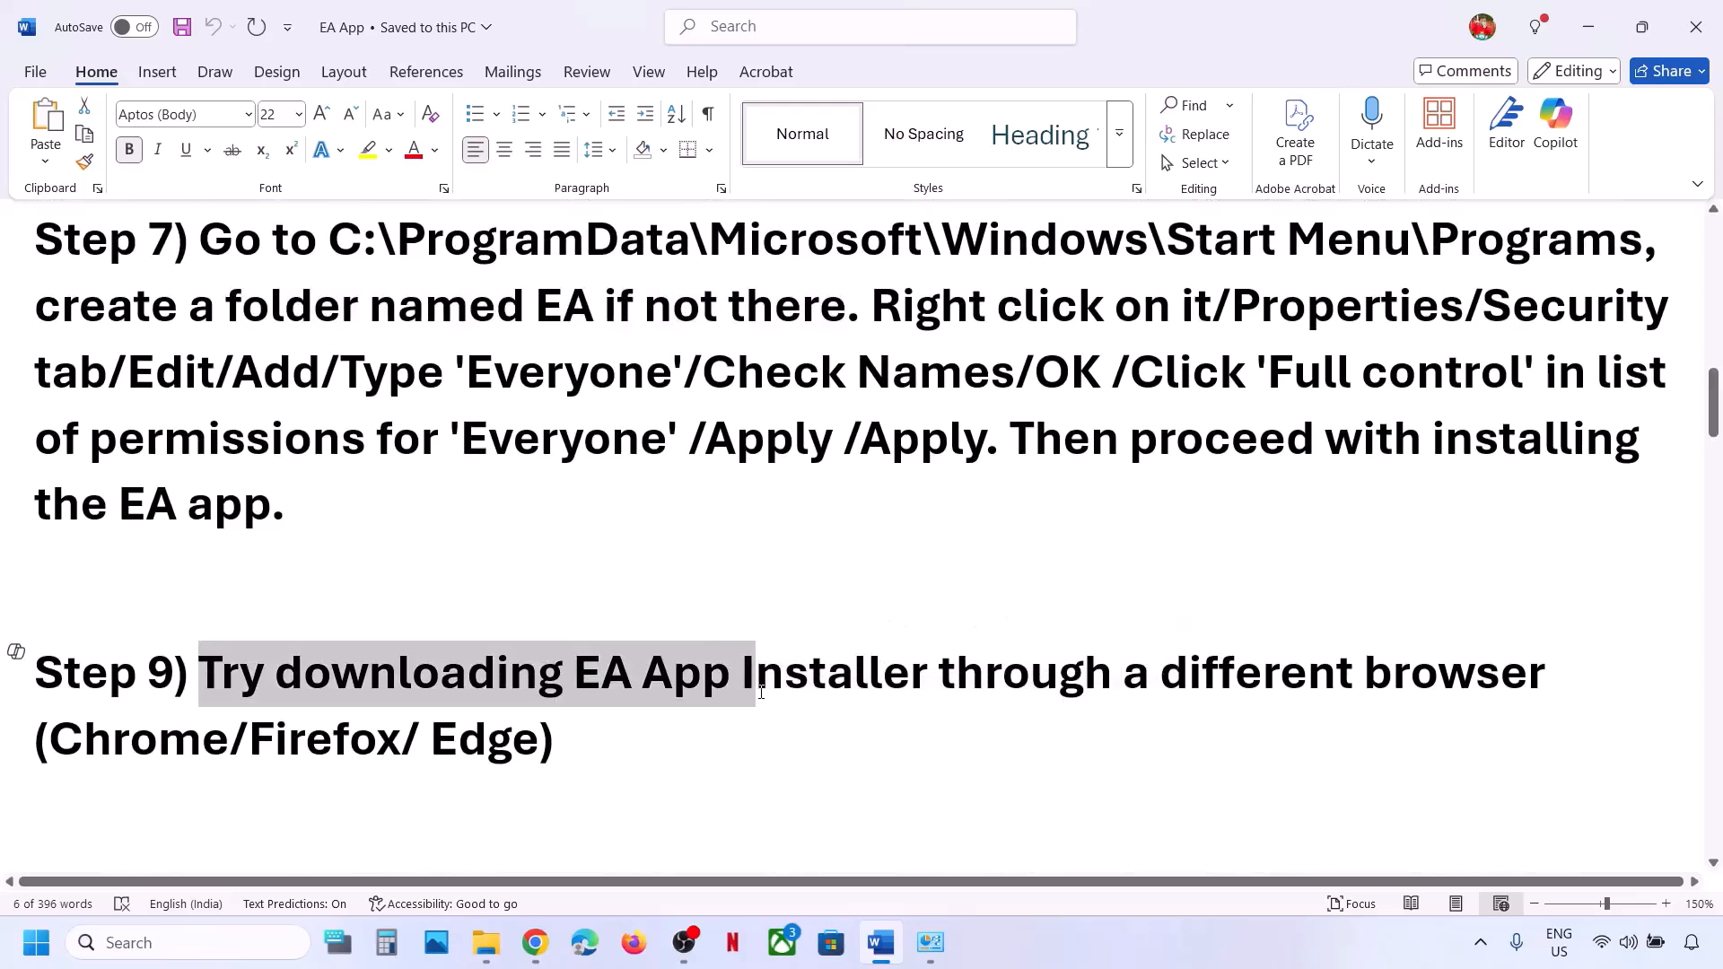
left_click(756, 682)
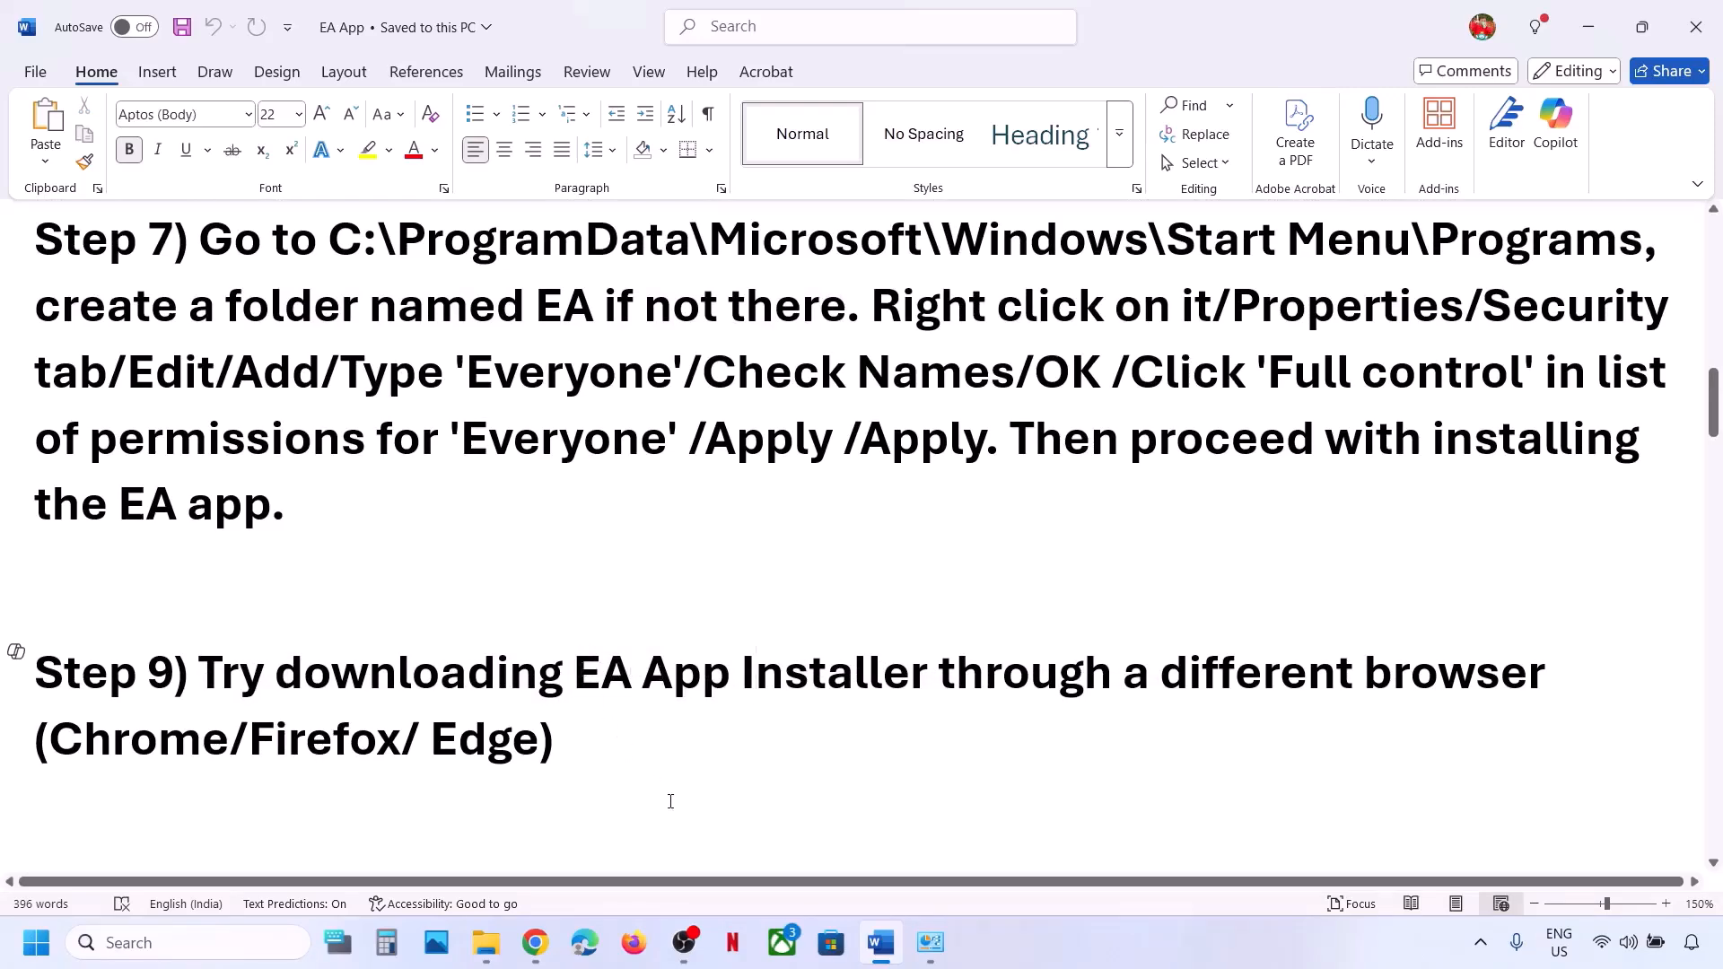
left_click(550, 949)
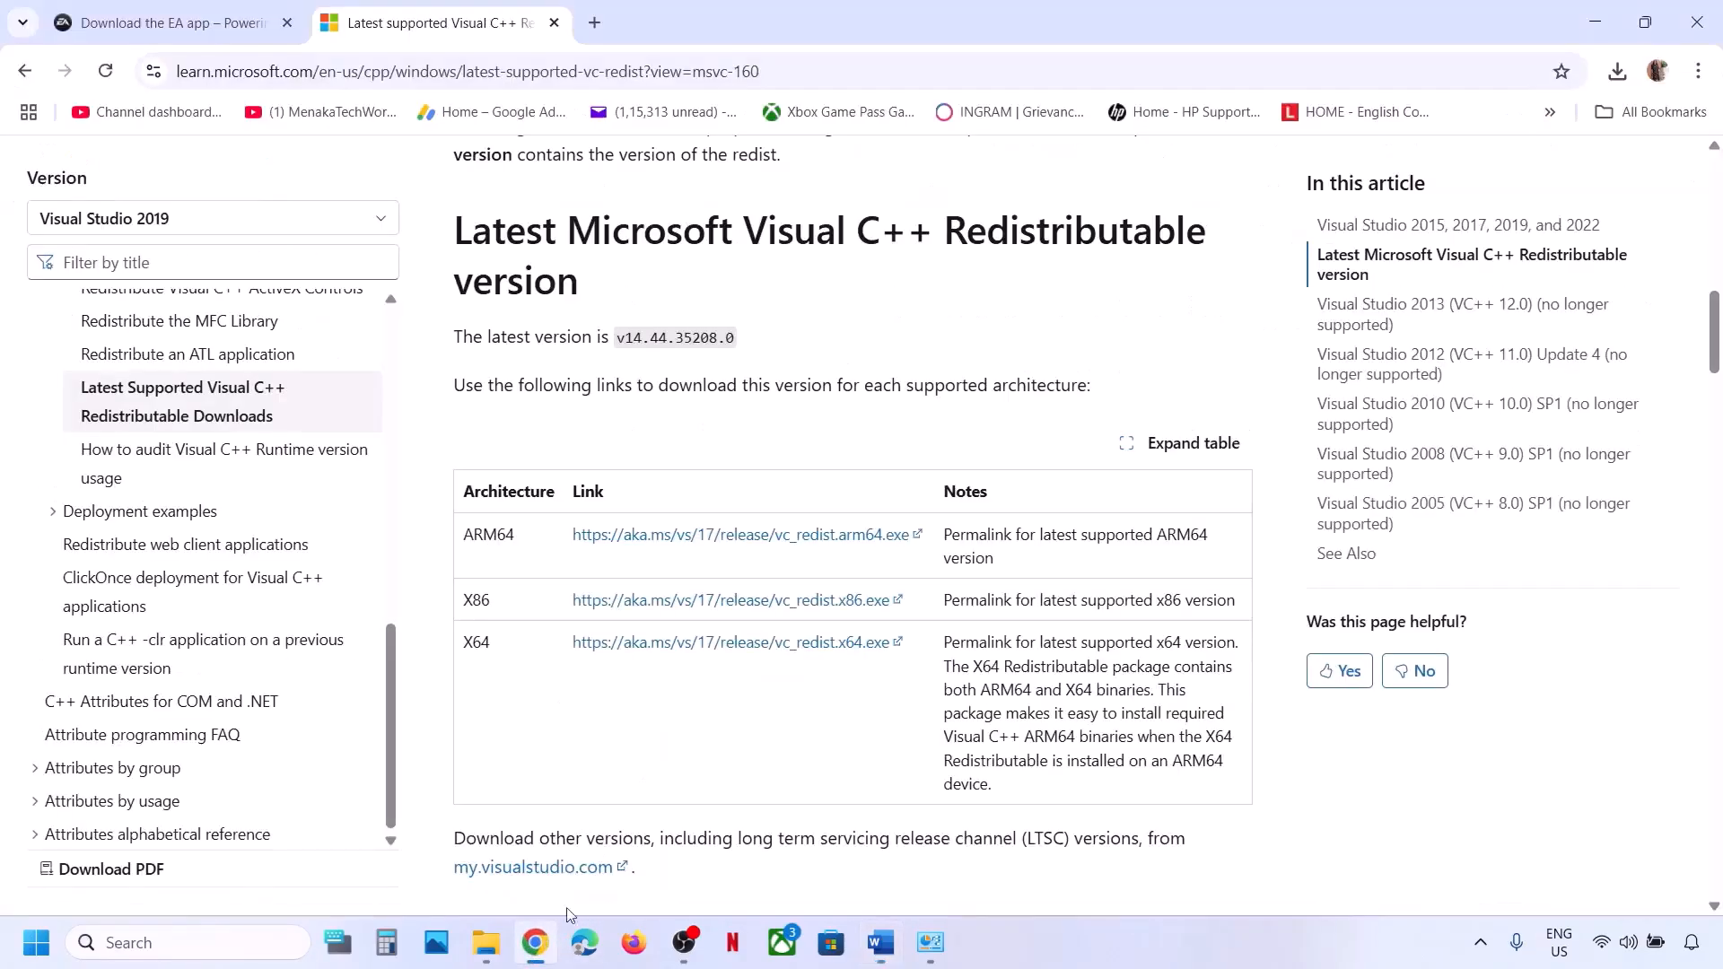
left_click(180, 21)
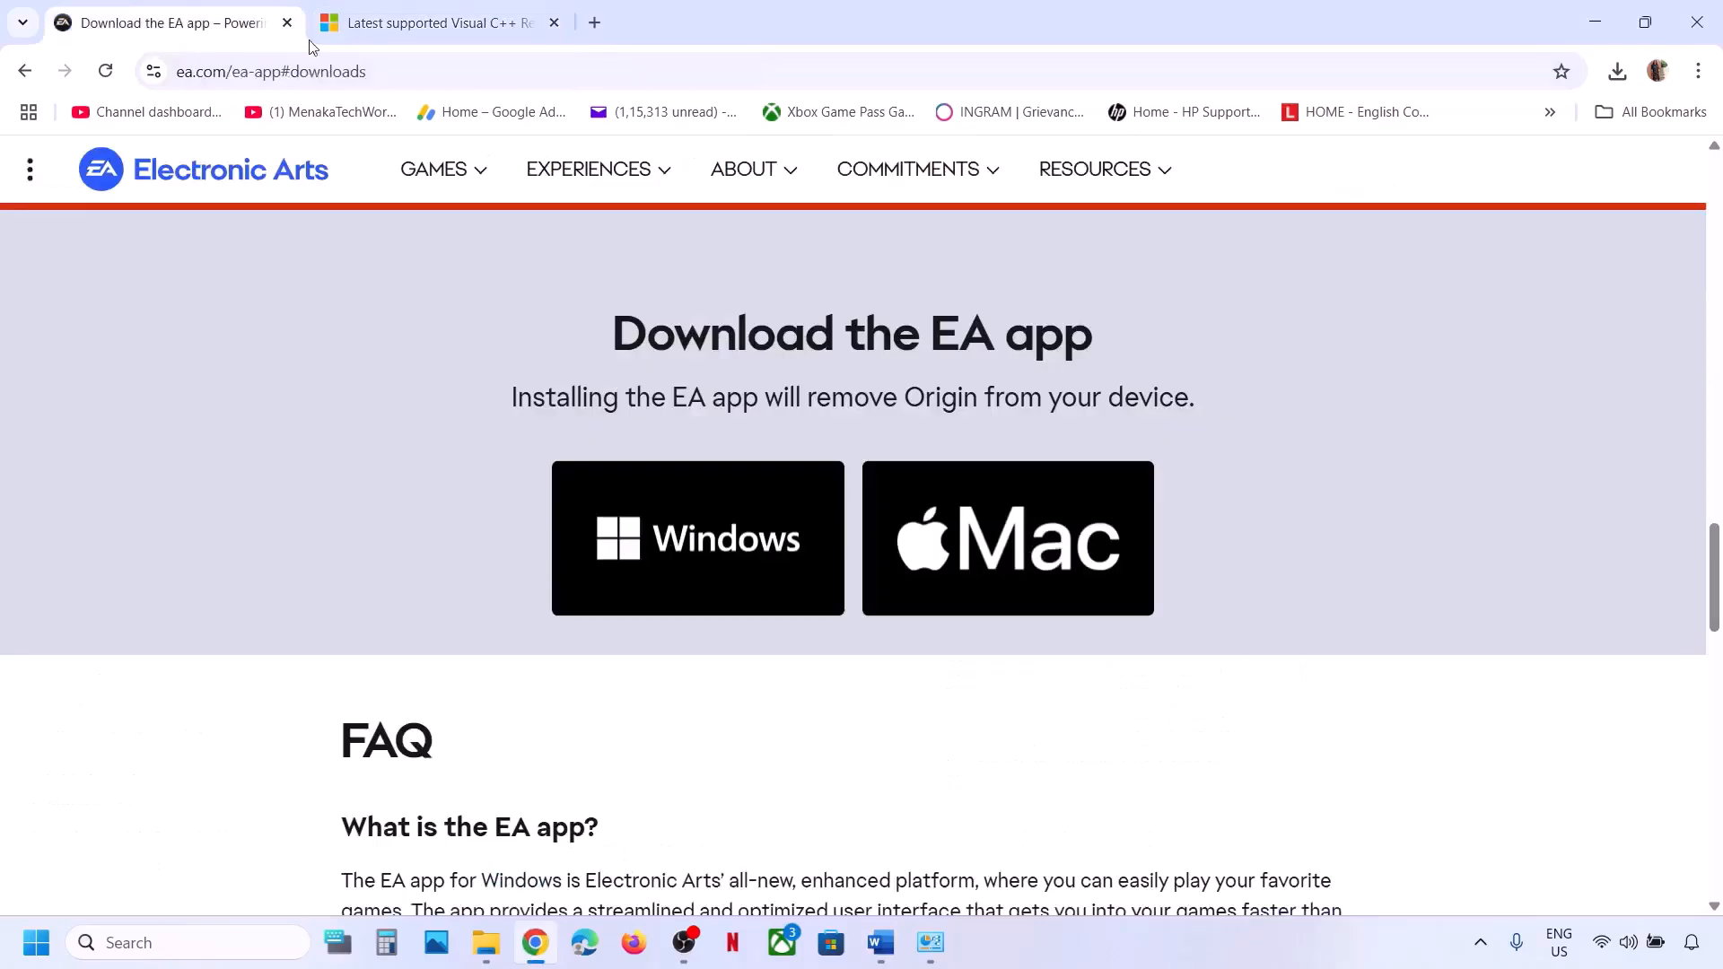
left_click(540, 71)
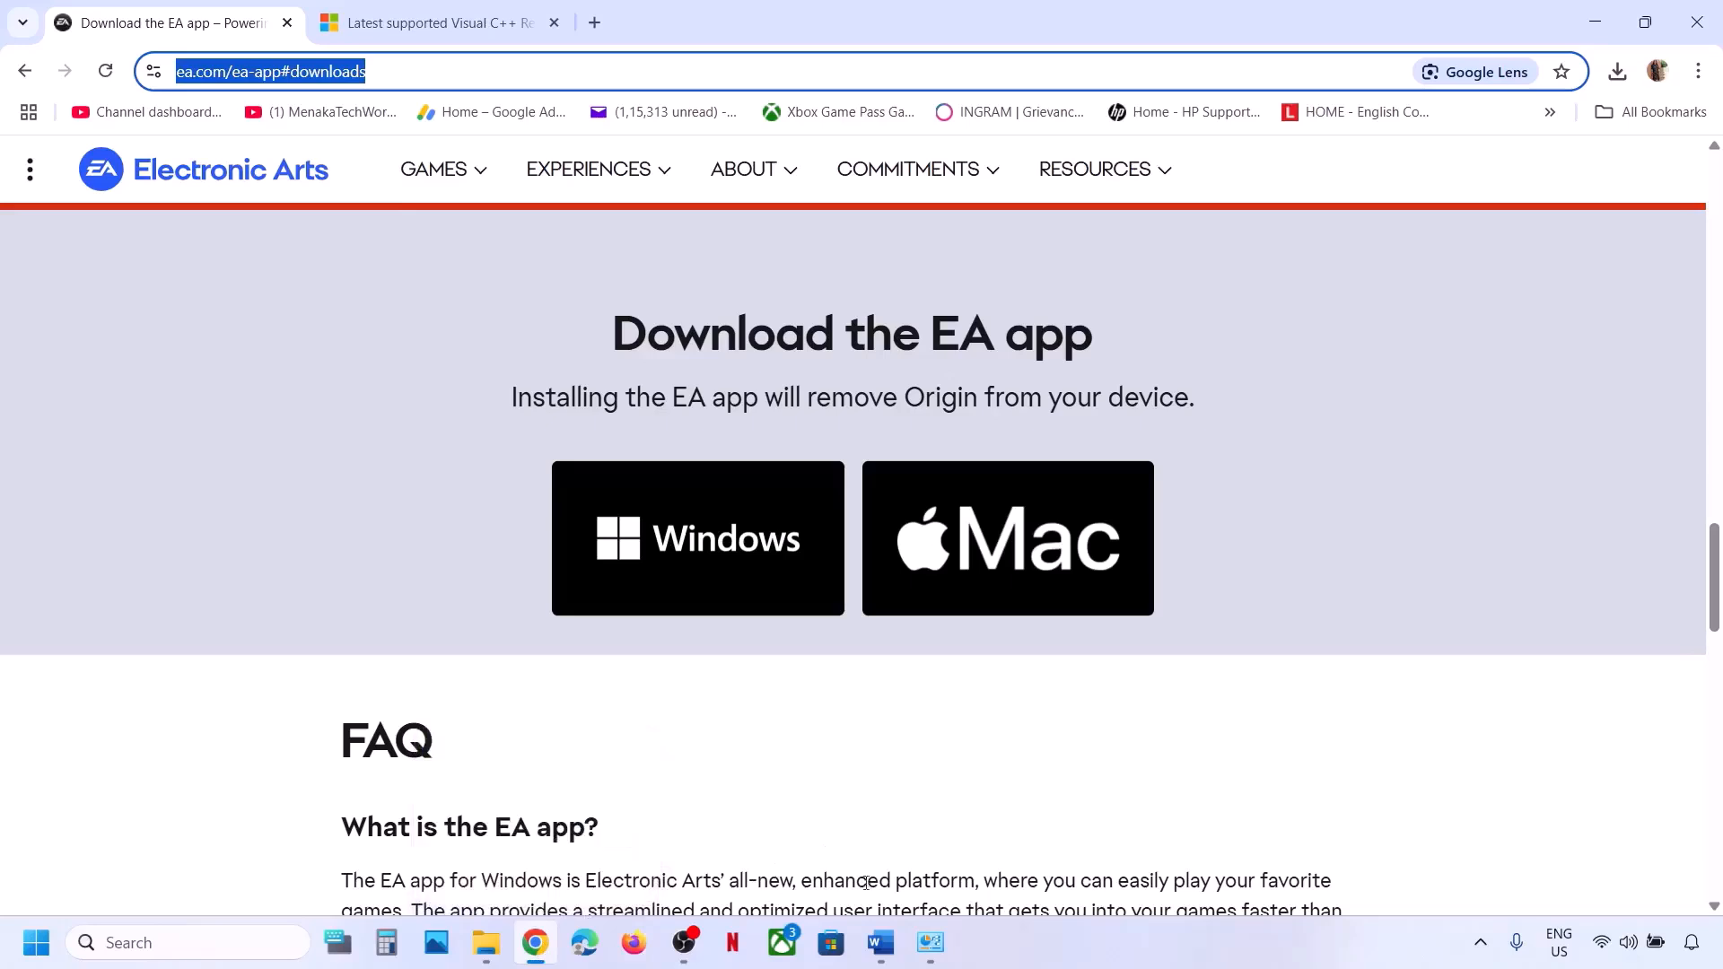
Back in Word, highlight Step 10 on disabling virtual network adapters and VPN.
left_click(880, 943)
scroll(431, 489, "down", 3)
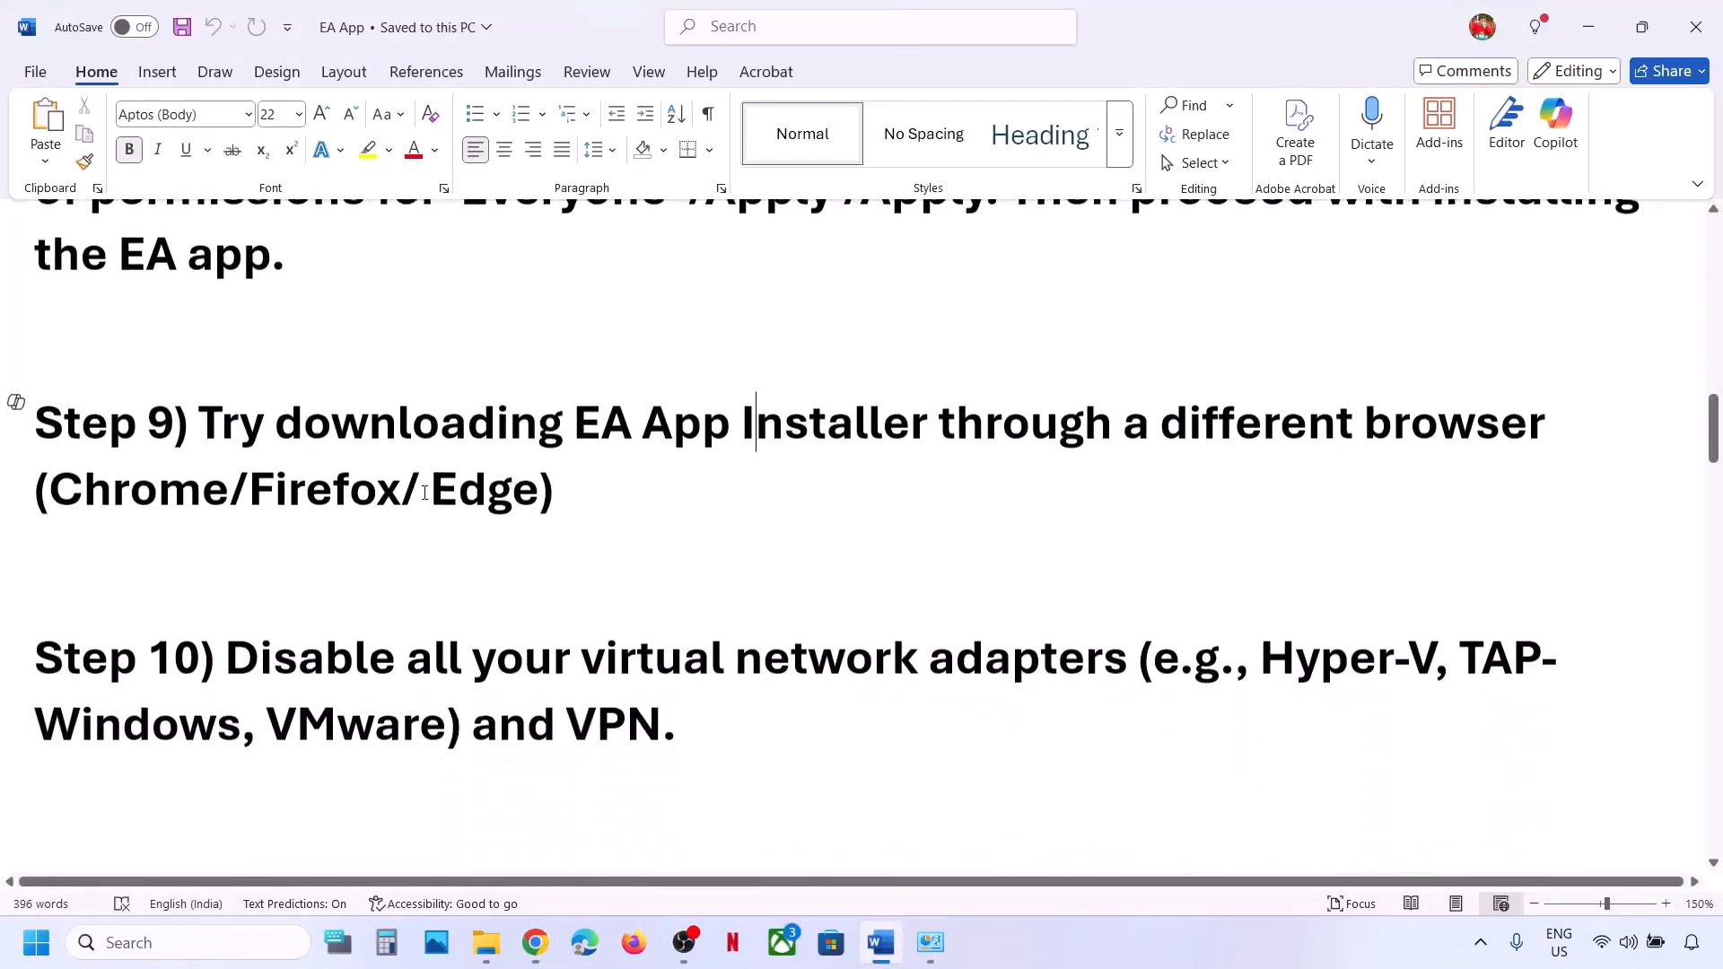
left_click_drag(238, 652, 1050, 655)
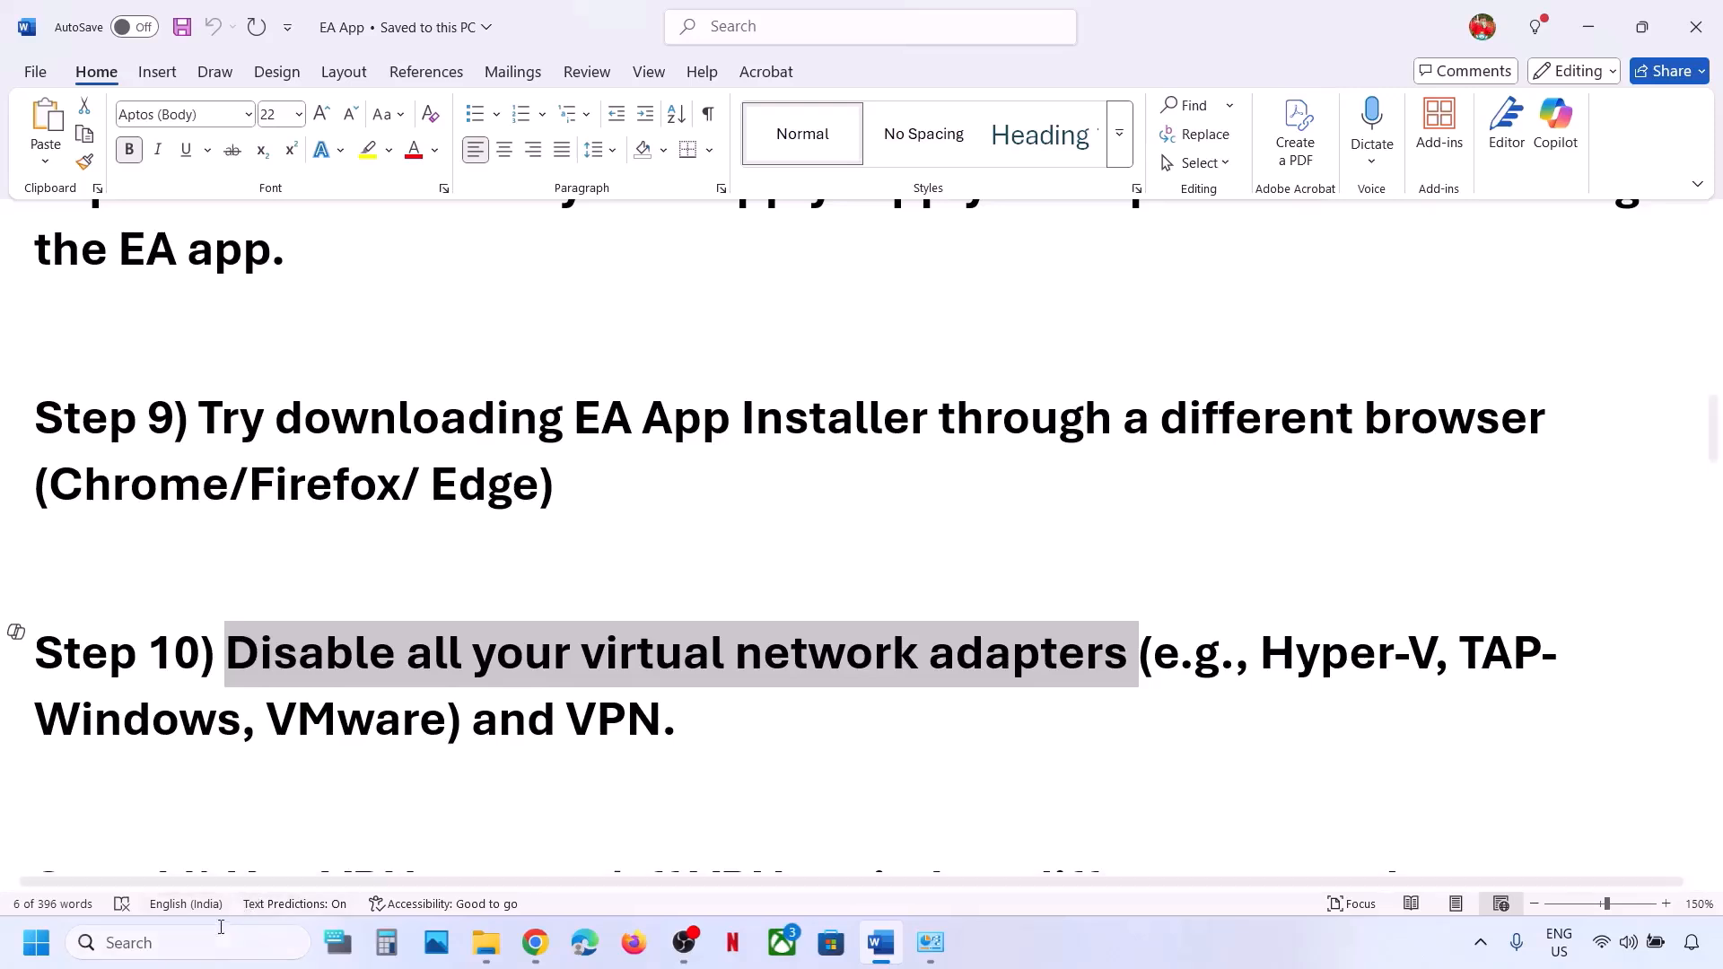
Open Network and Sharing Center through Control Panel's Network and Internet section.
left_click(154, 944)
type("control")
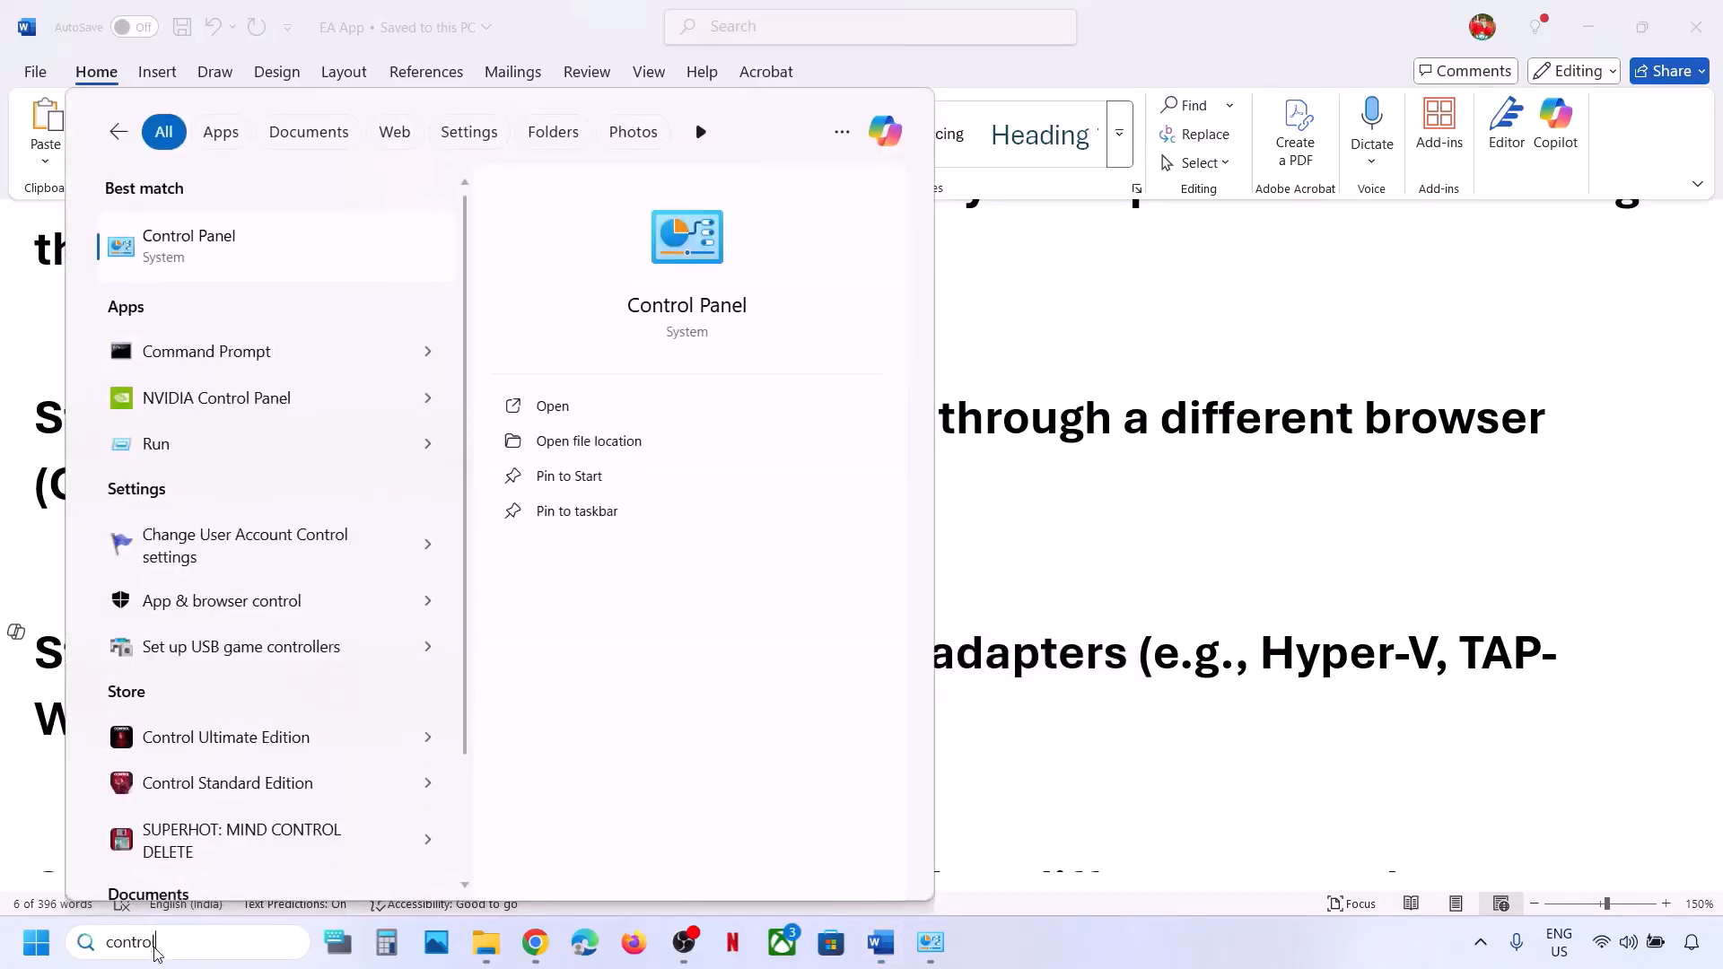
key("Return")
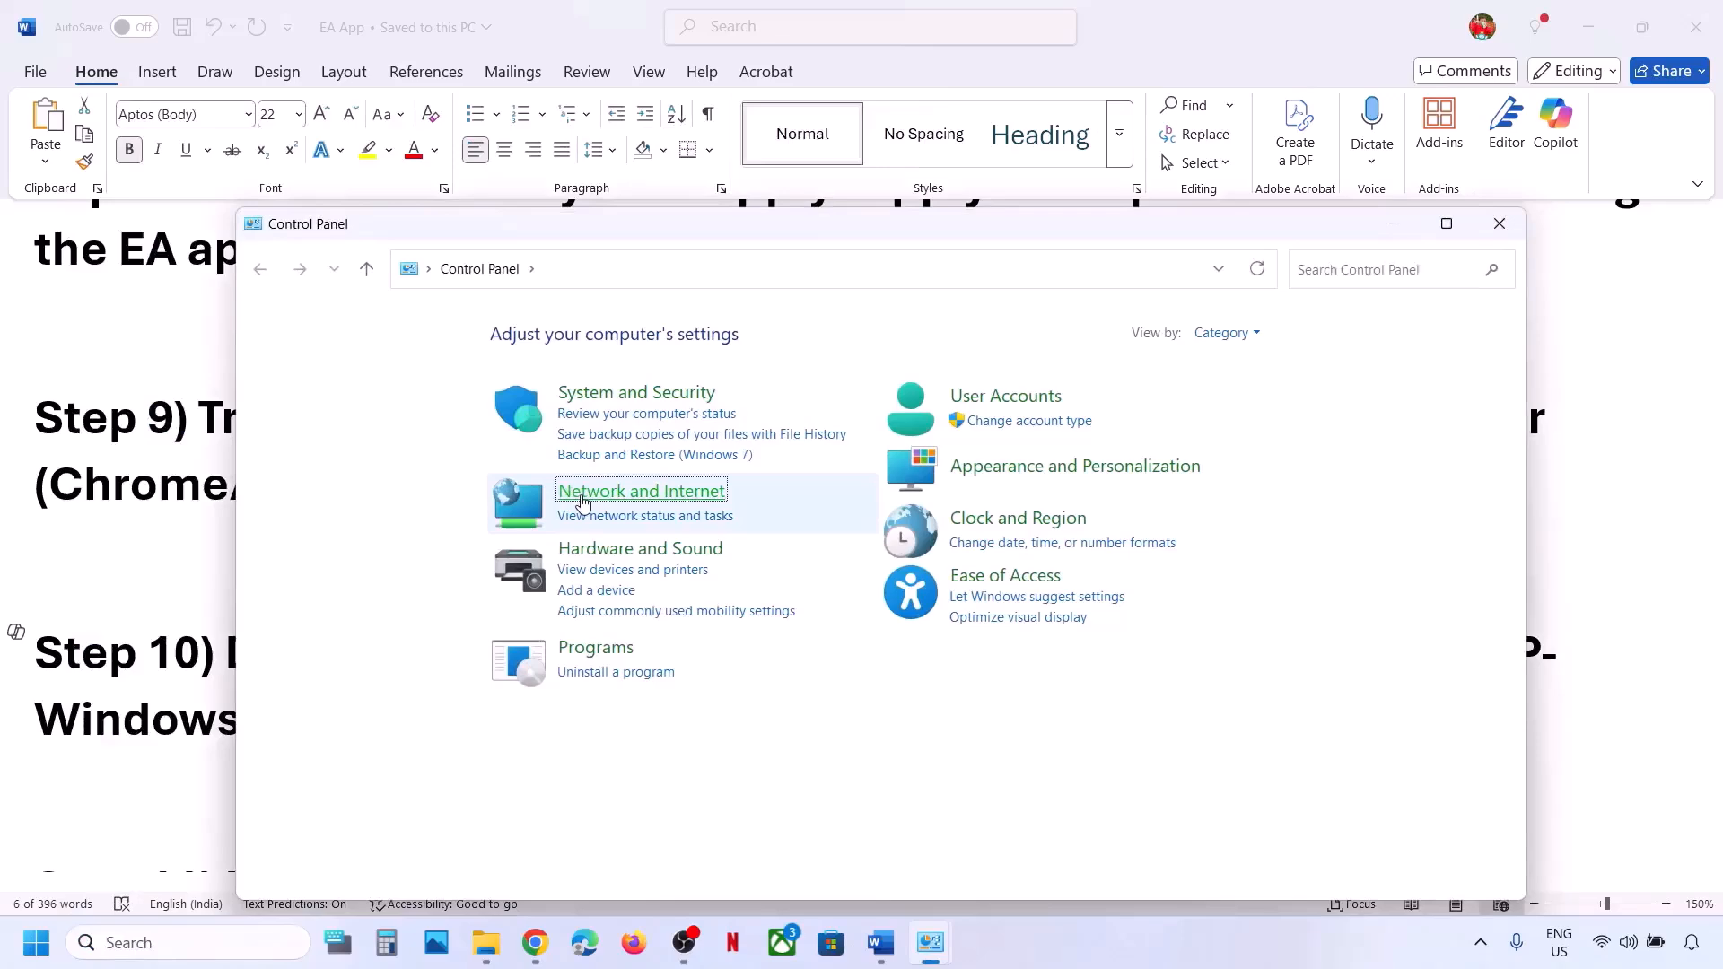
left_click(582, 503)
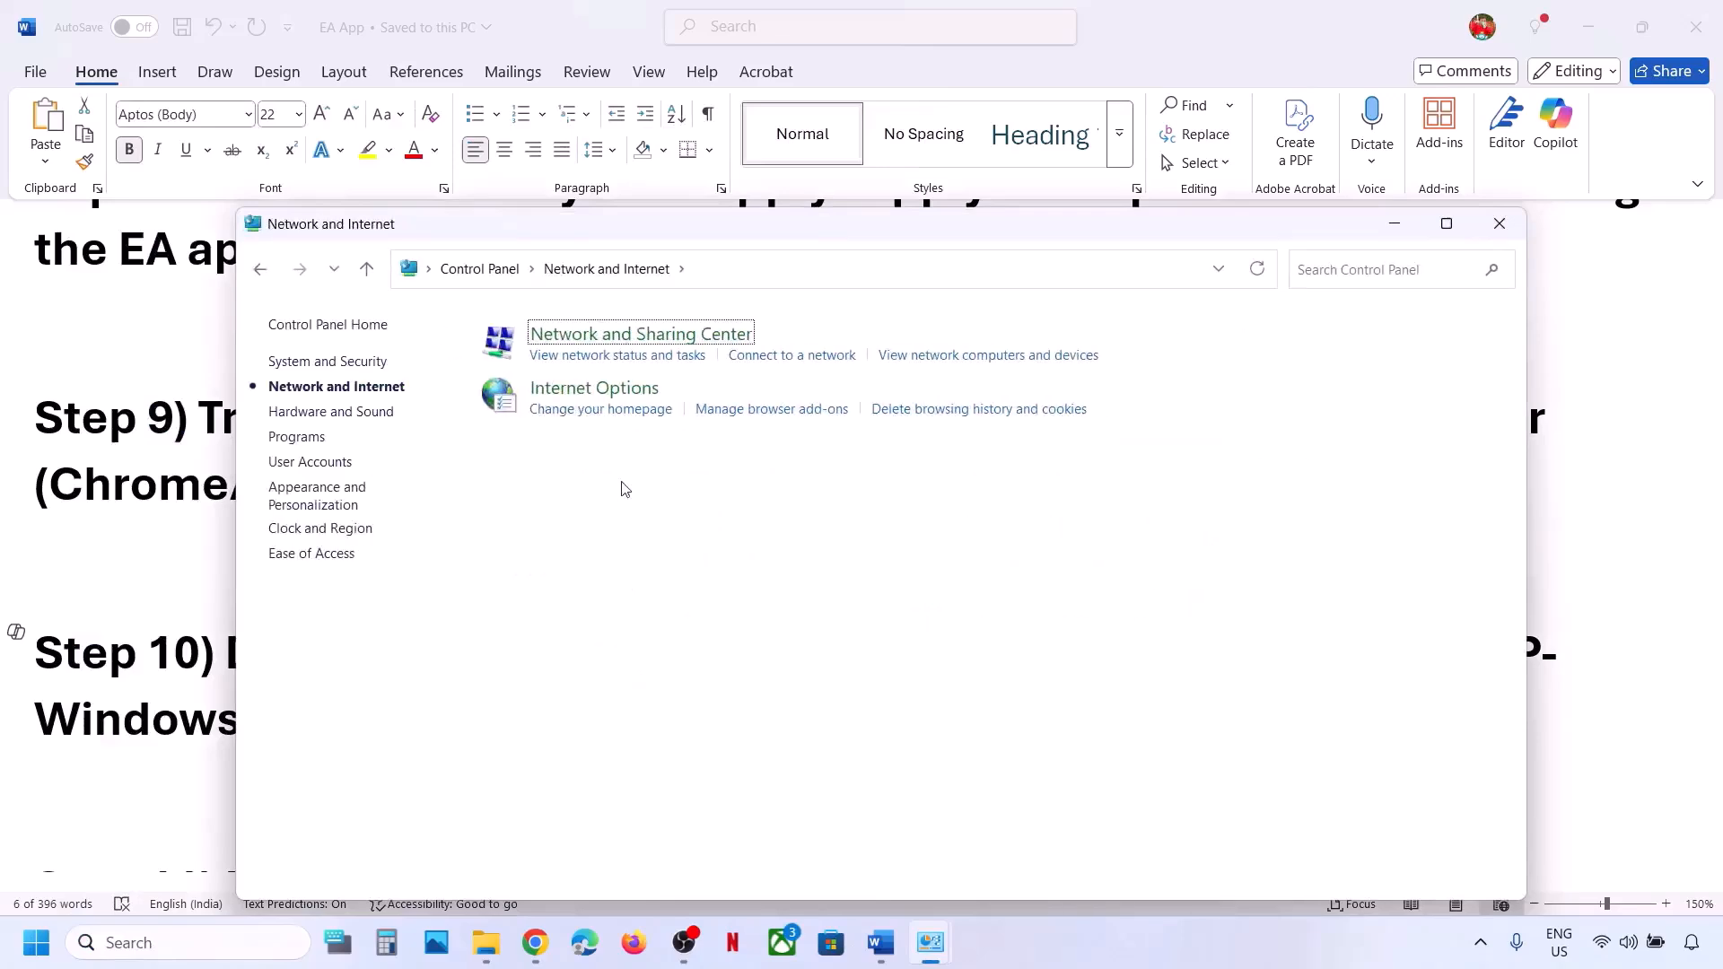
left_click(618, 340)
key("alt+Tab")
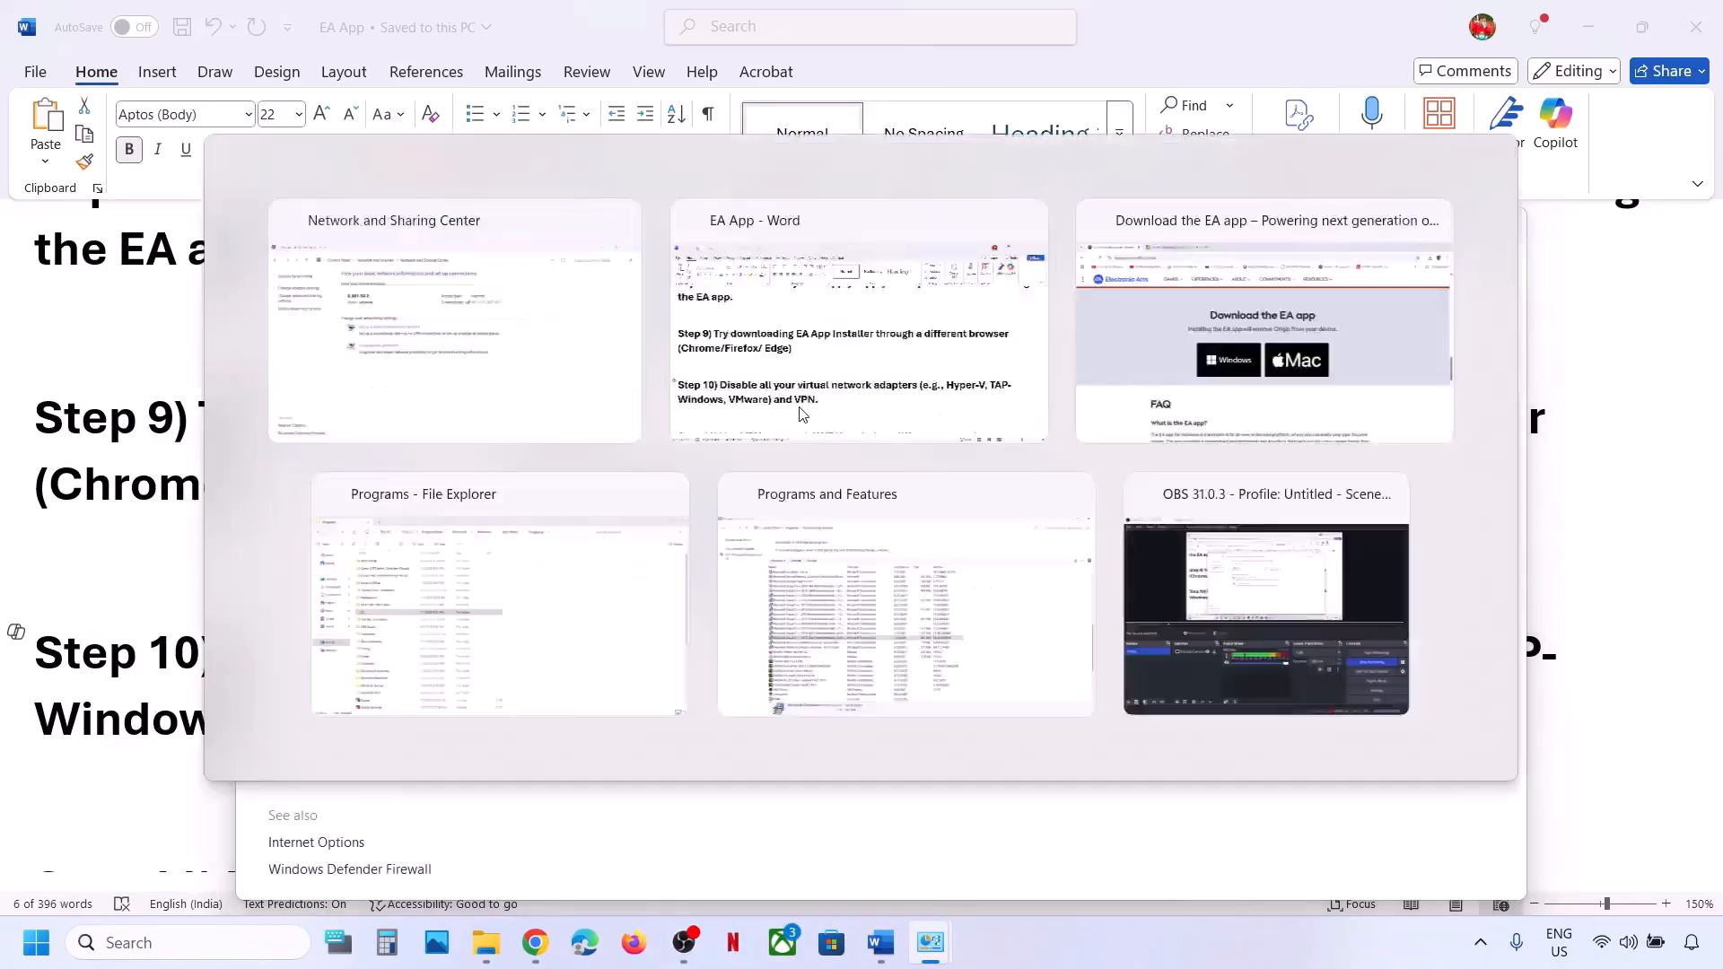
left_click(802, 413)
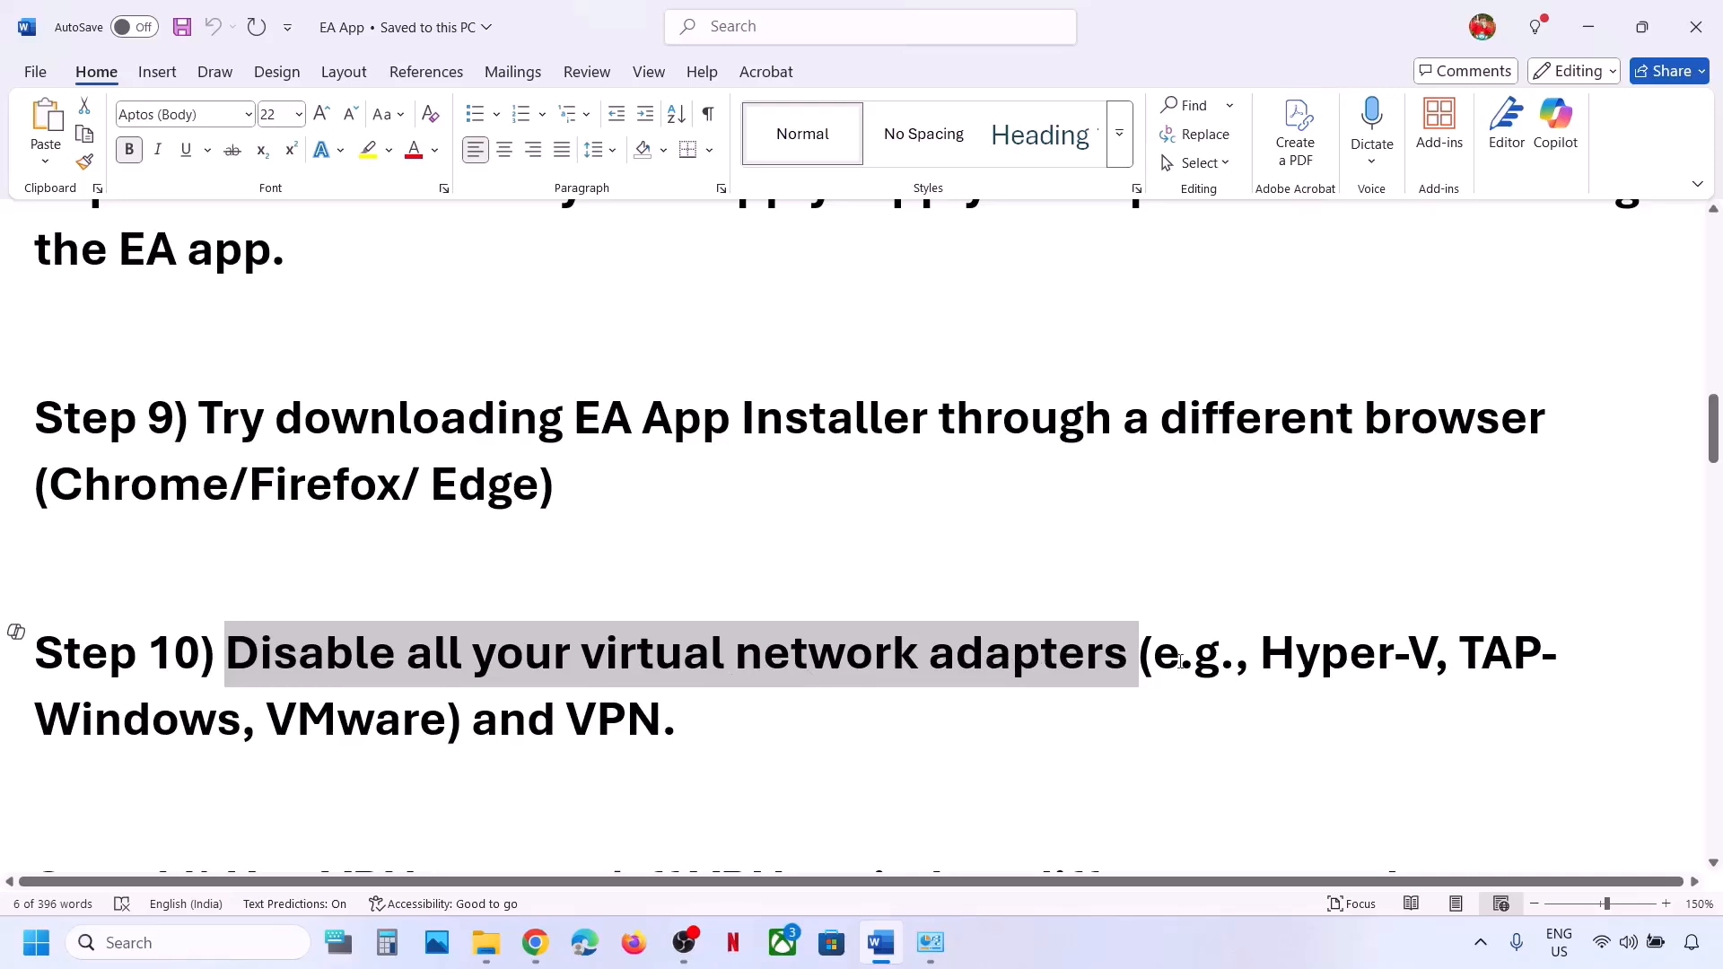
Highlight 'virtual network adapters' in the guide's Step 10.
left_click(567, 713)
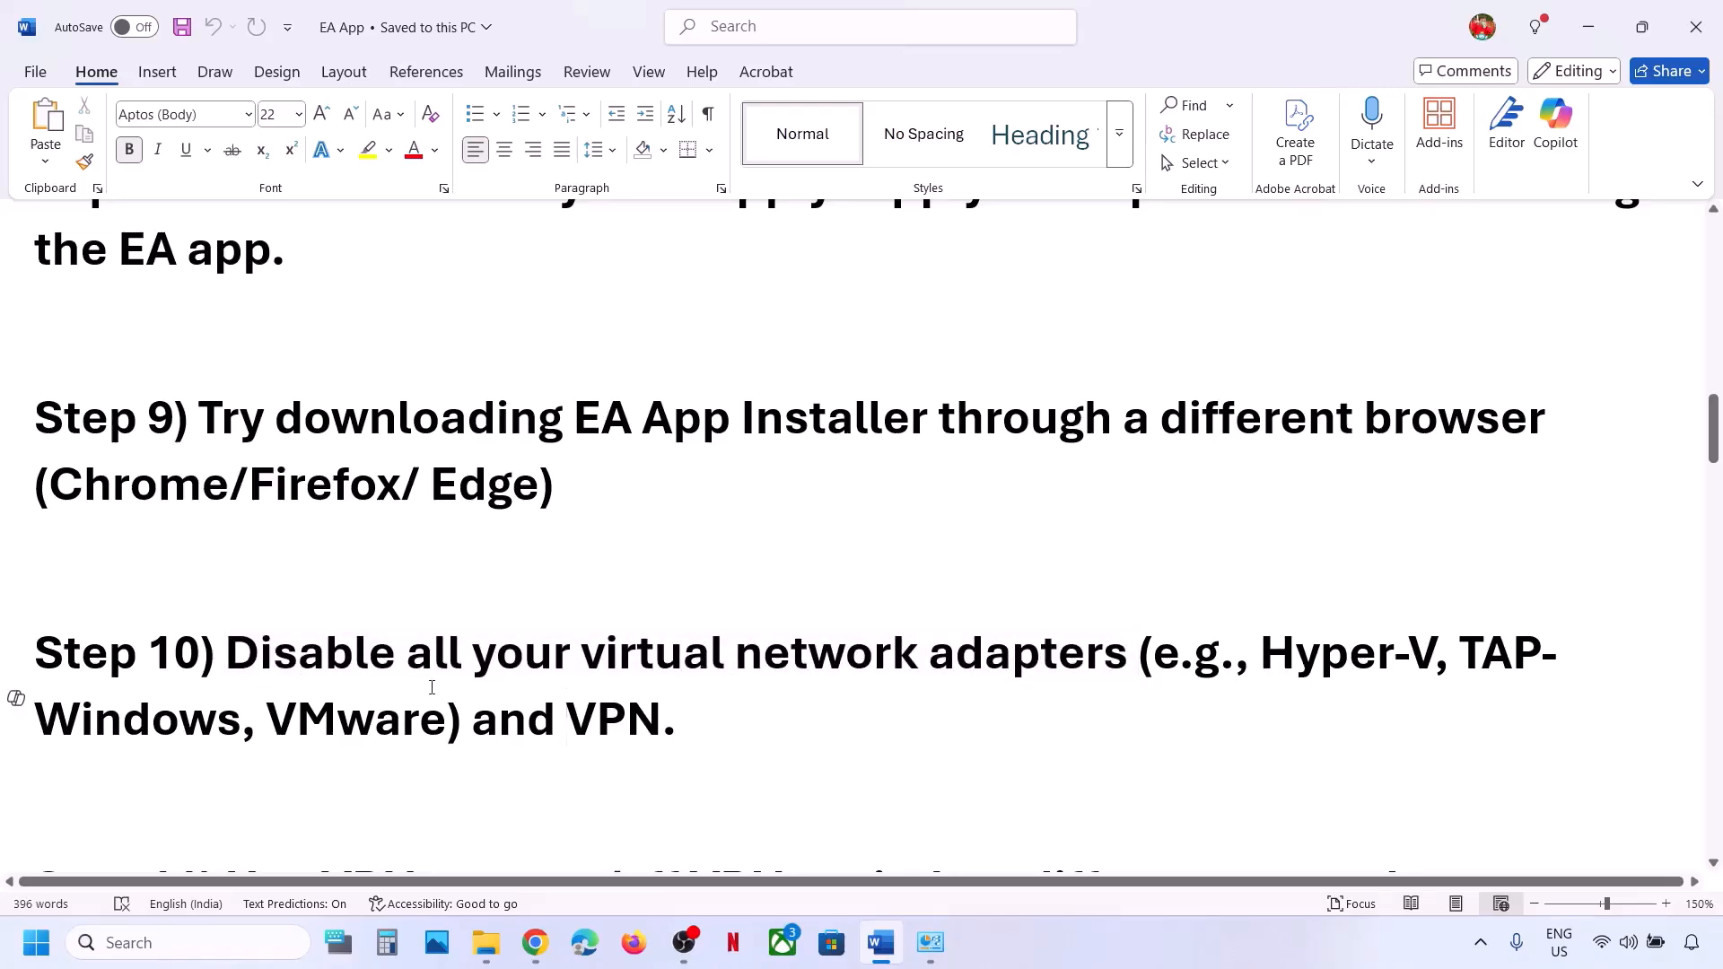
scroll(632, 665, "down", 1)
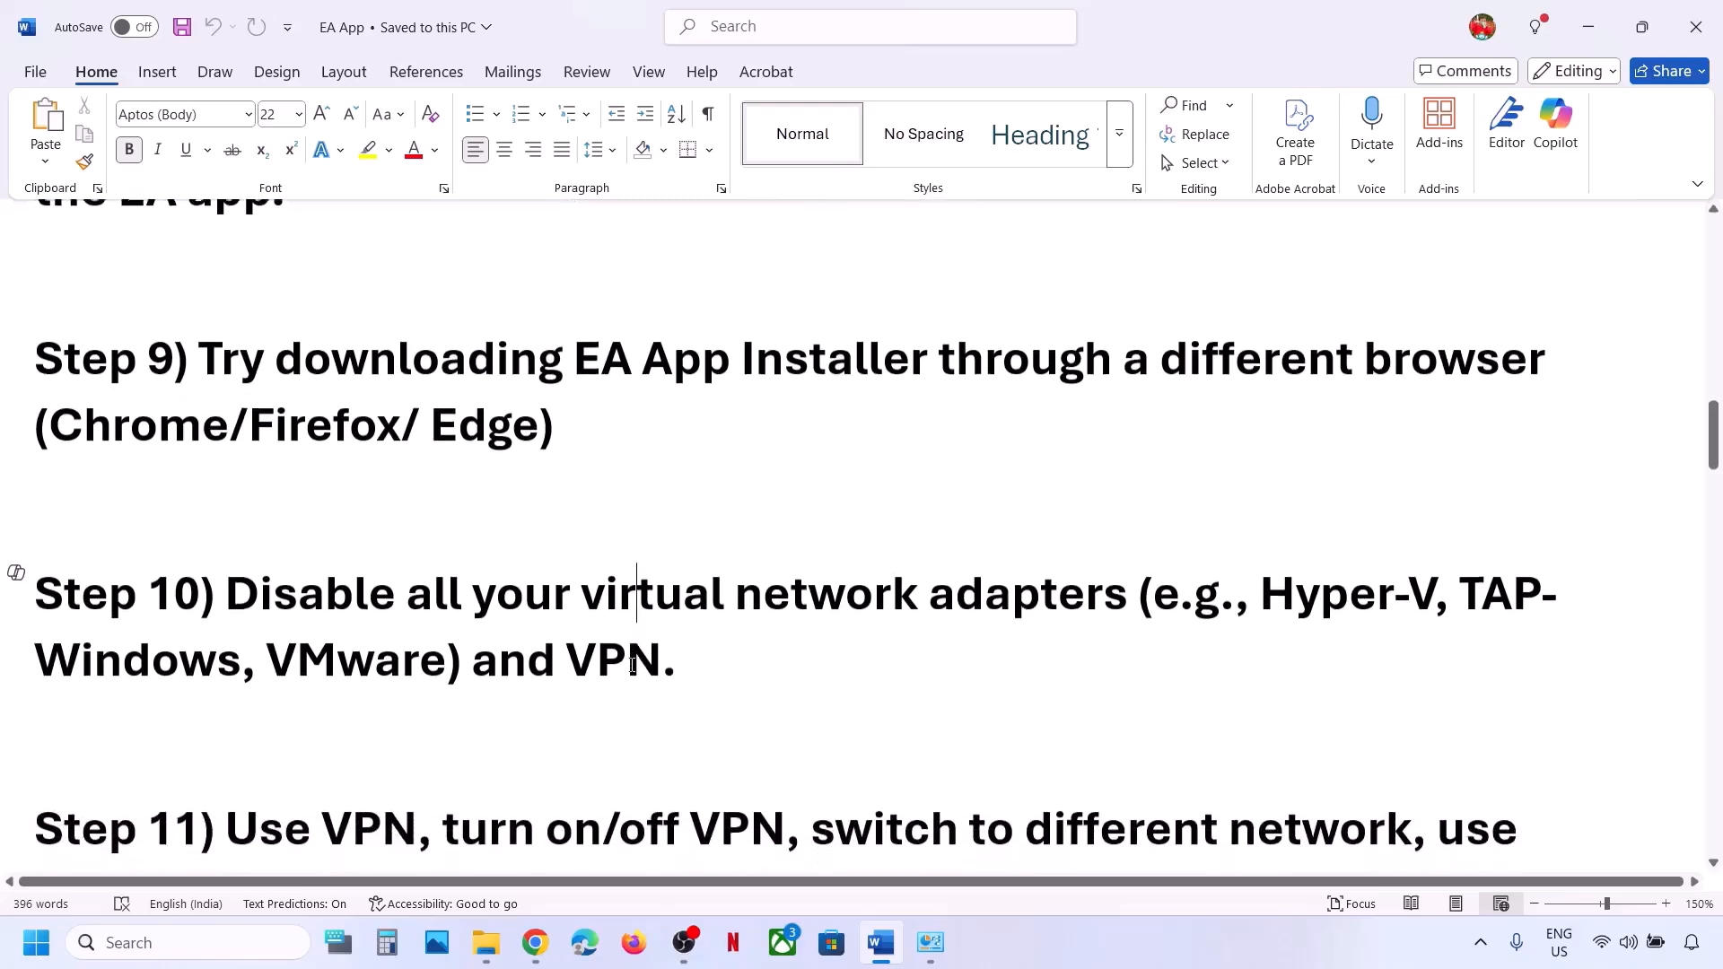
left_click_drag(583, 584, 1135, 585)
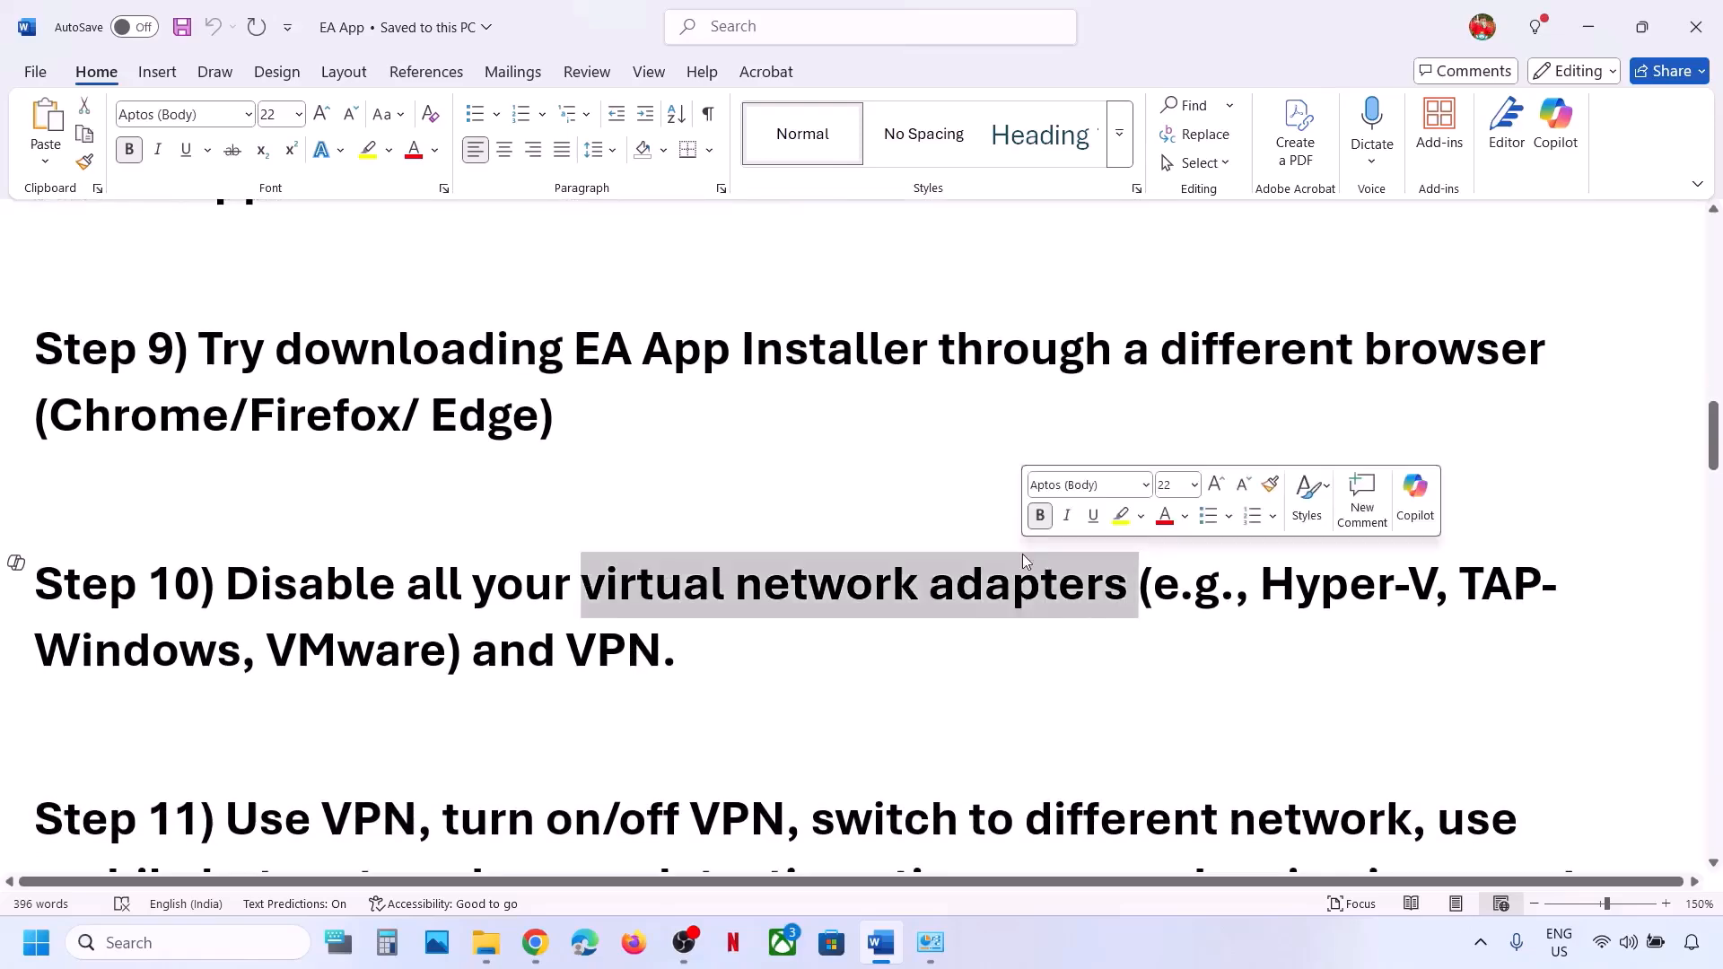
left_click(584, 653)
scroll(583, 653, "up", 2)
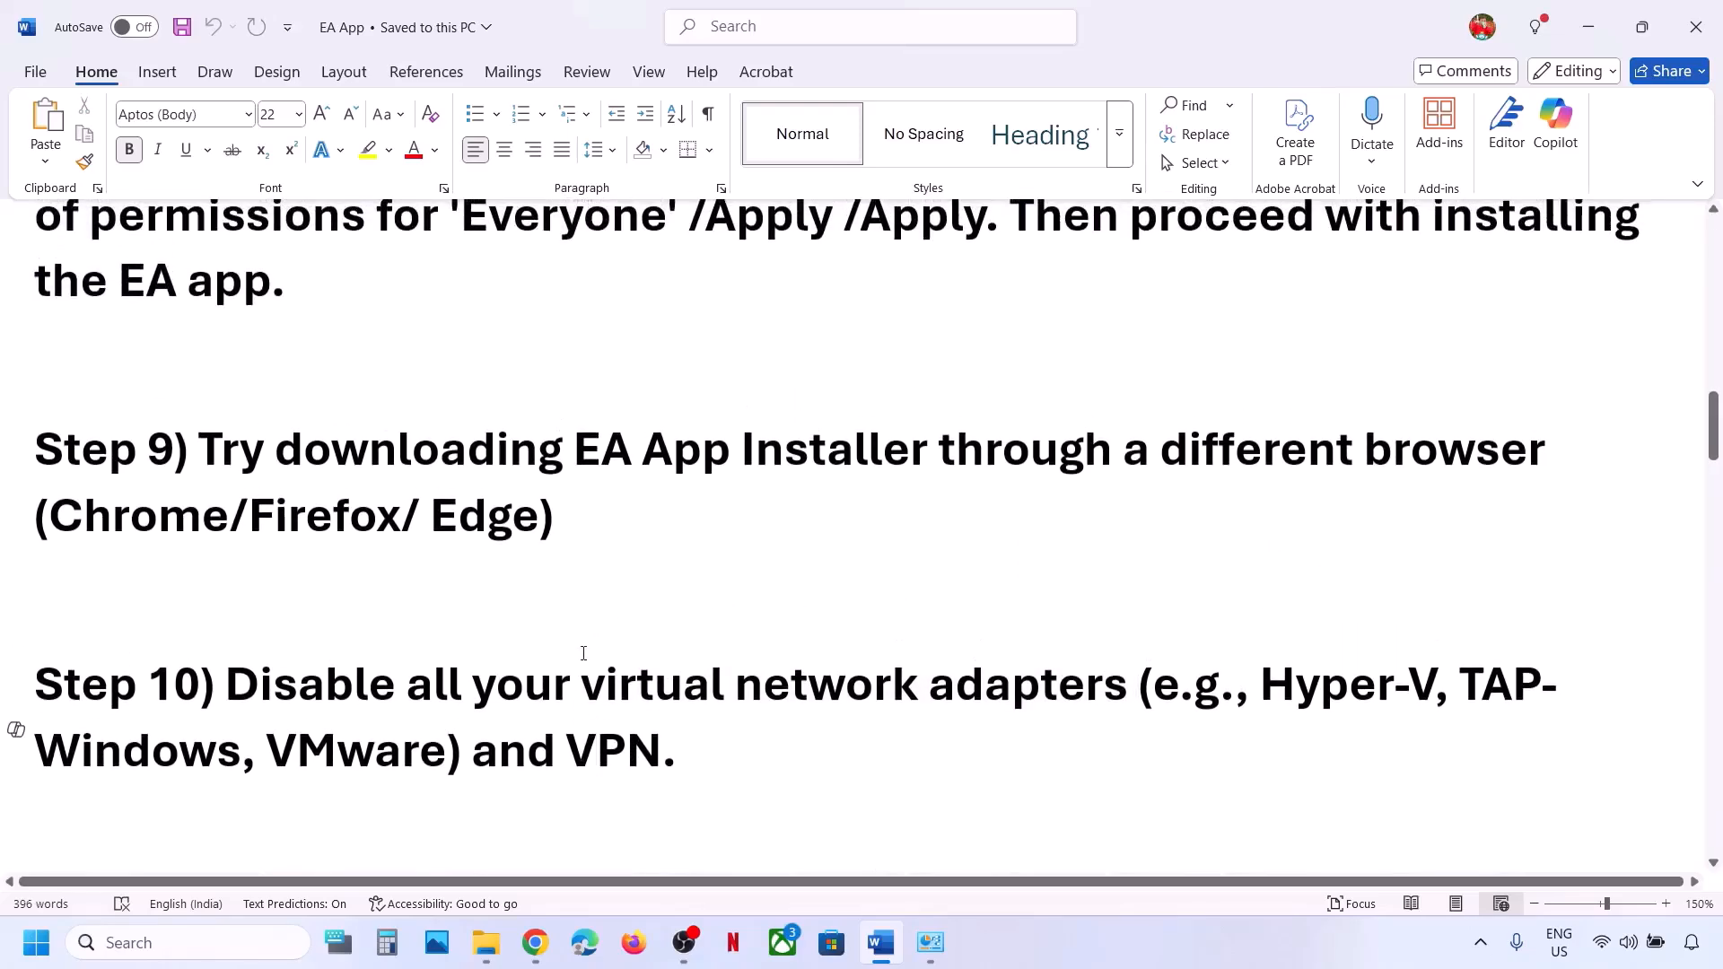
scroll(583, 654, "down", 4)
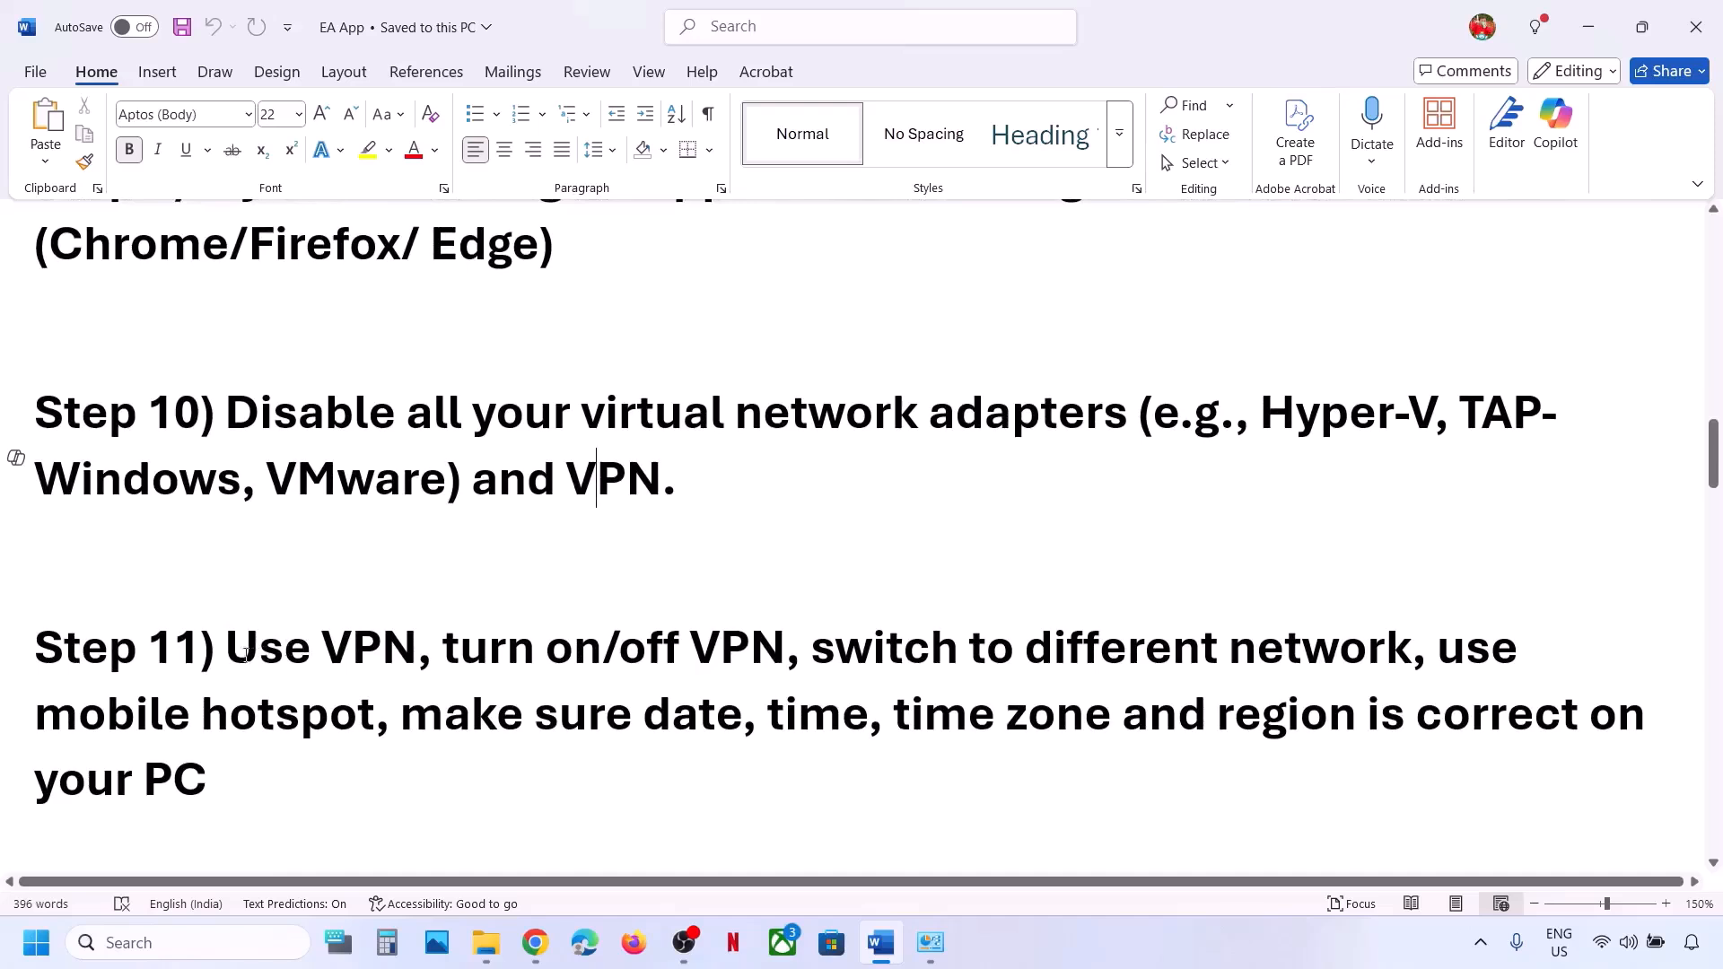
Highlight Step 11's VPN tips and its 'switch to different network' advice.
left_click_drag(233, 653, 399, 657)
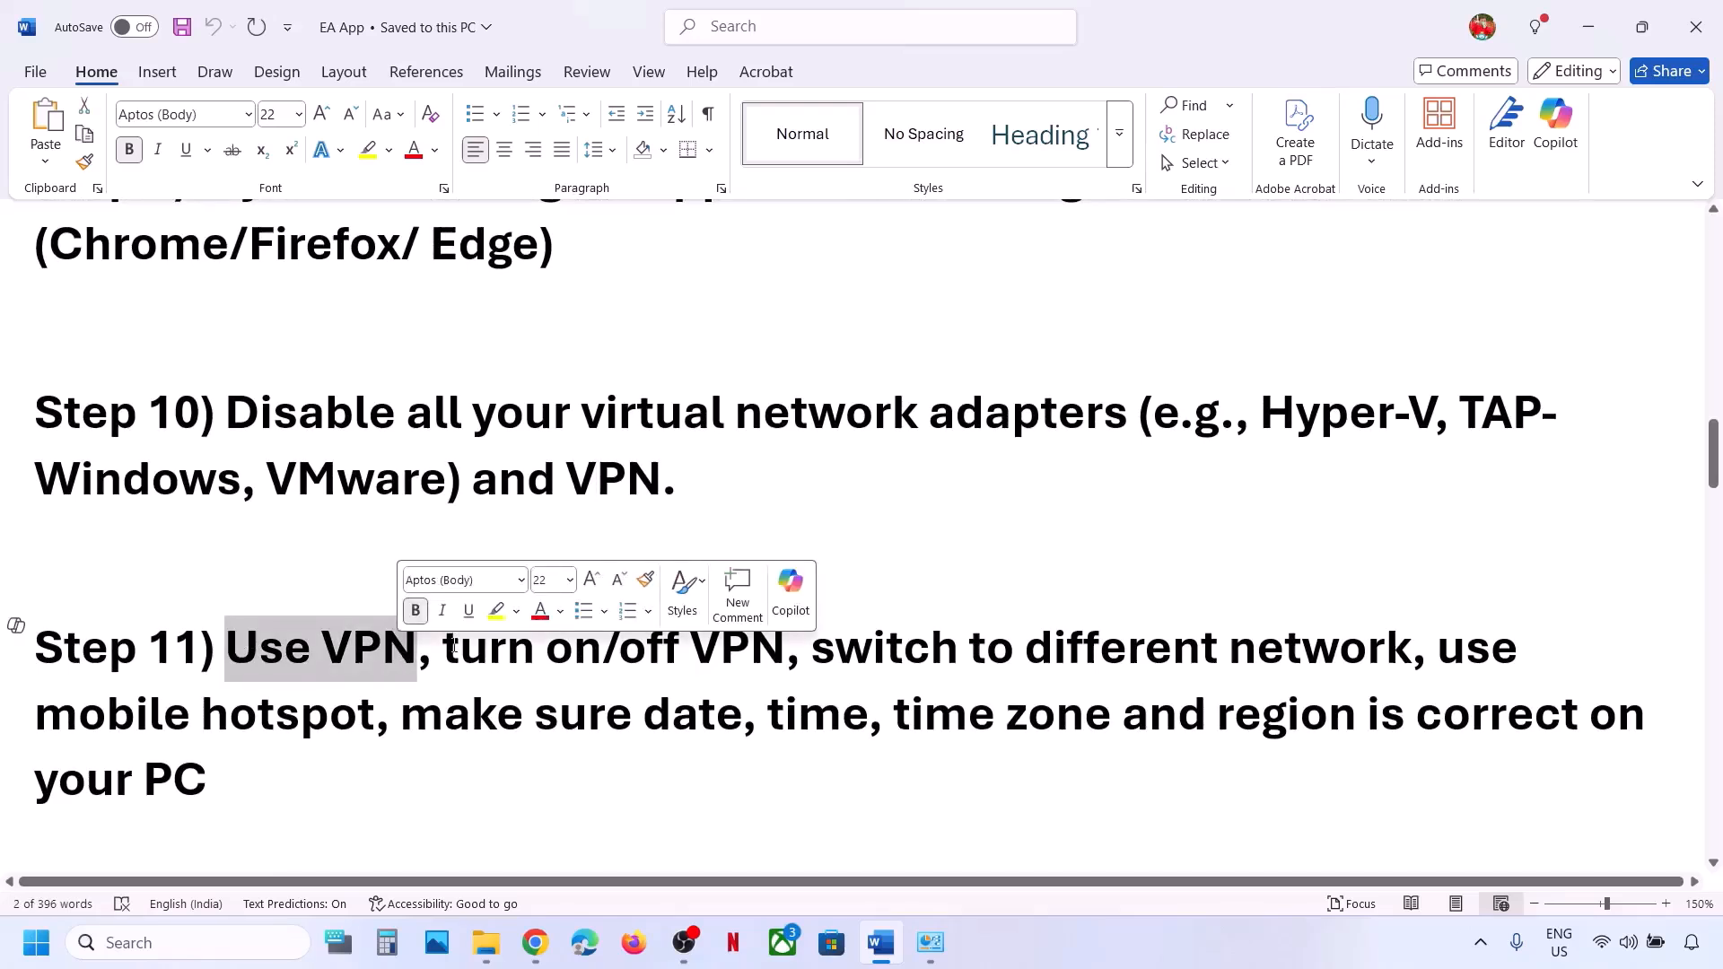
left_click_drag(445, 651, 767, 641)
left_click(769, 642)
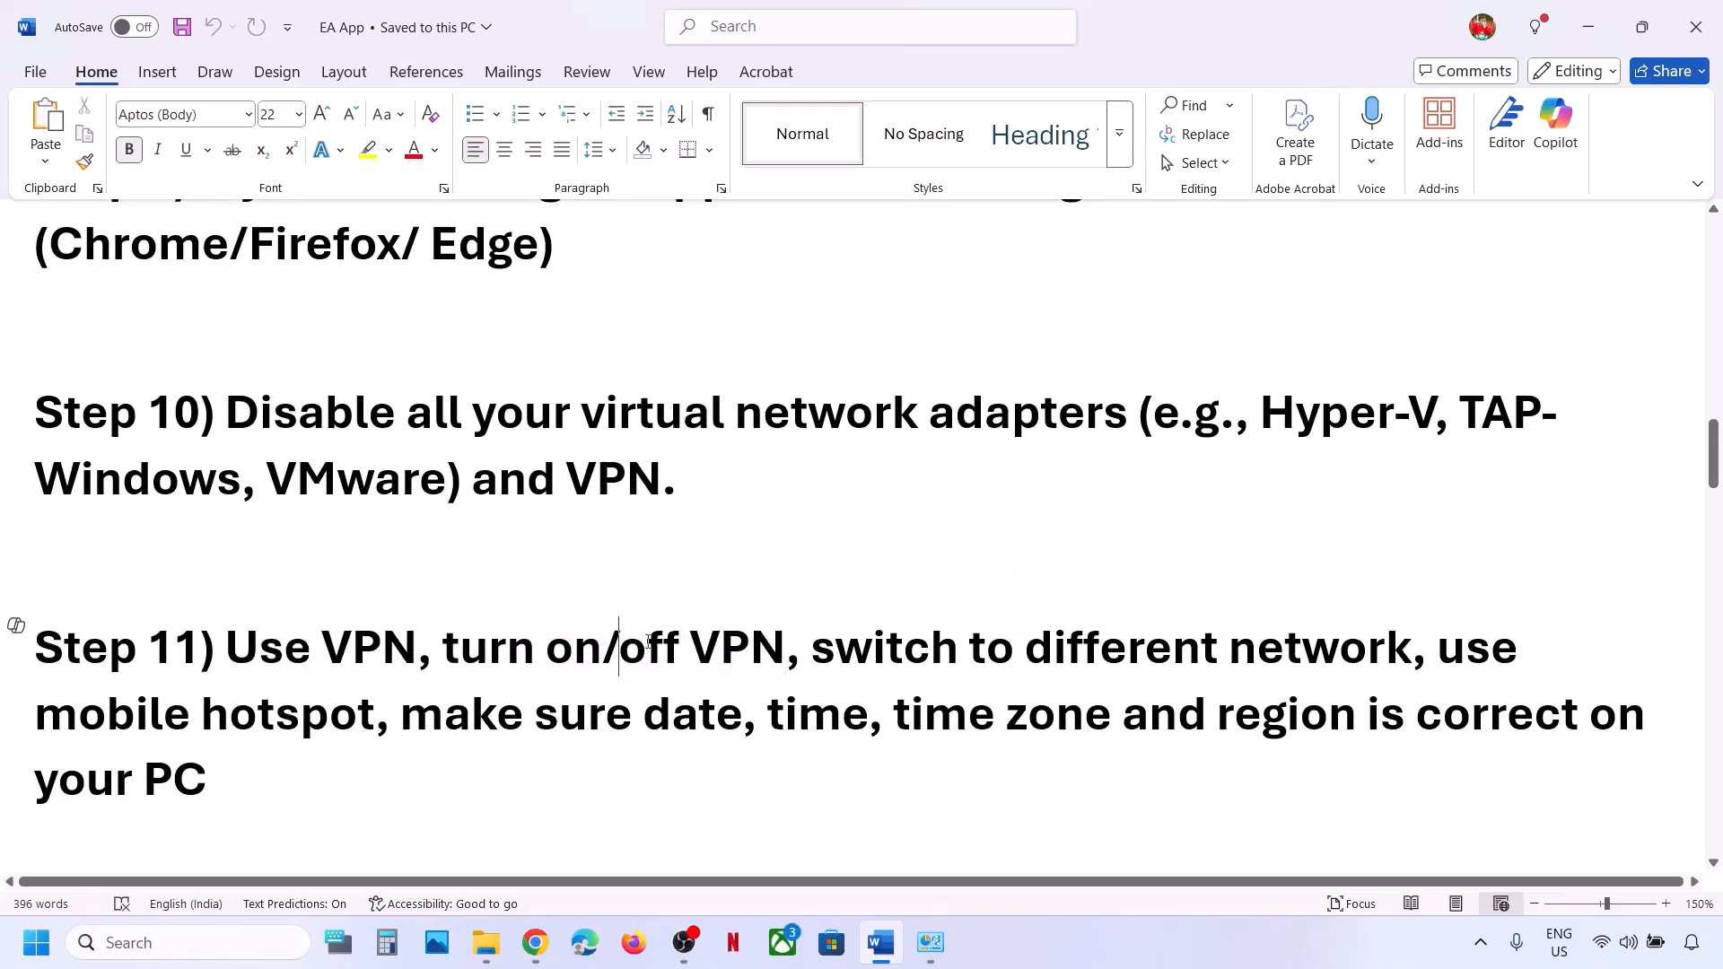
left_click_drag(647, 642, 503, 652)
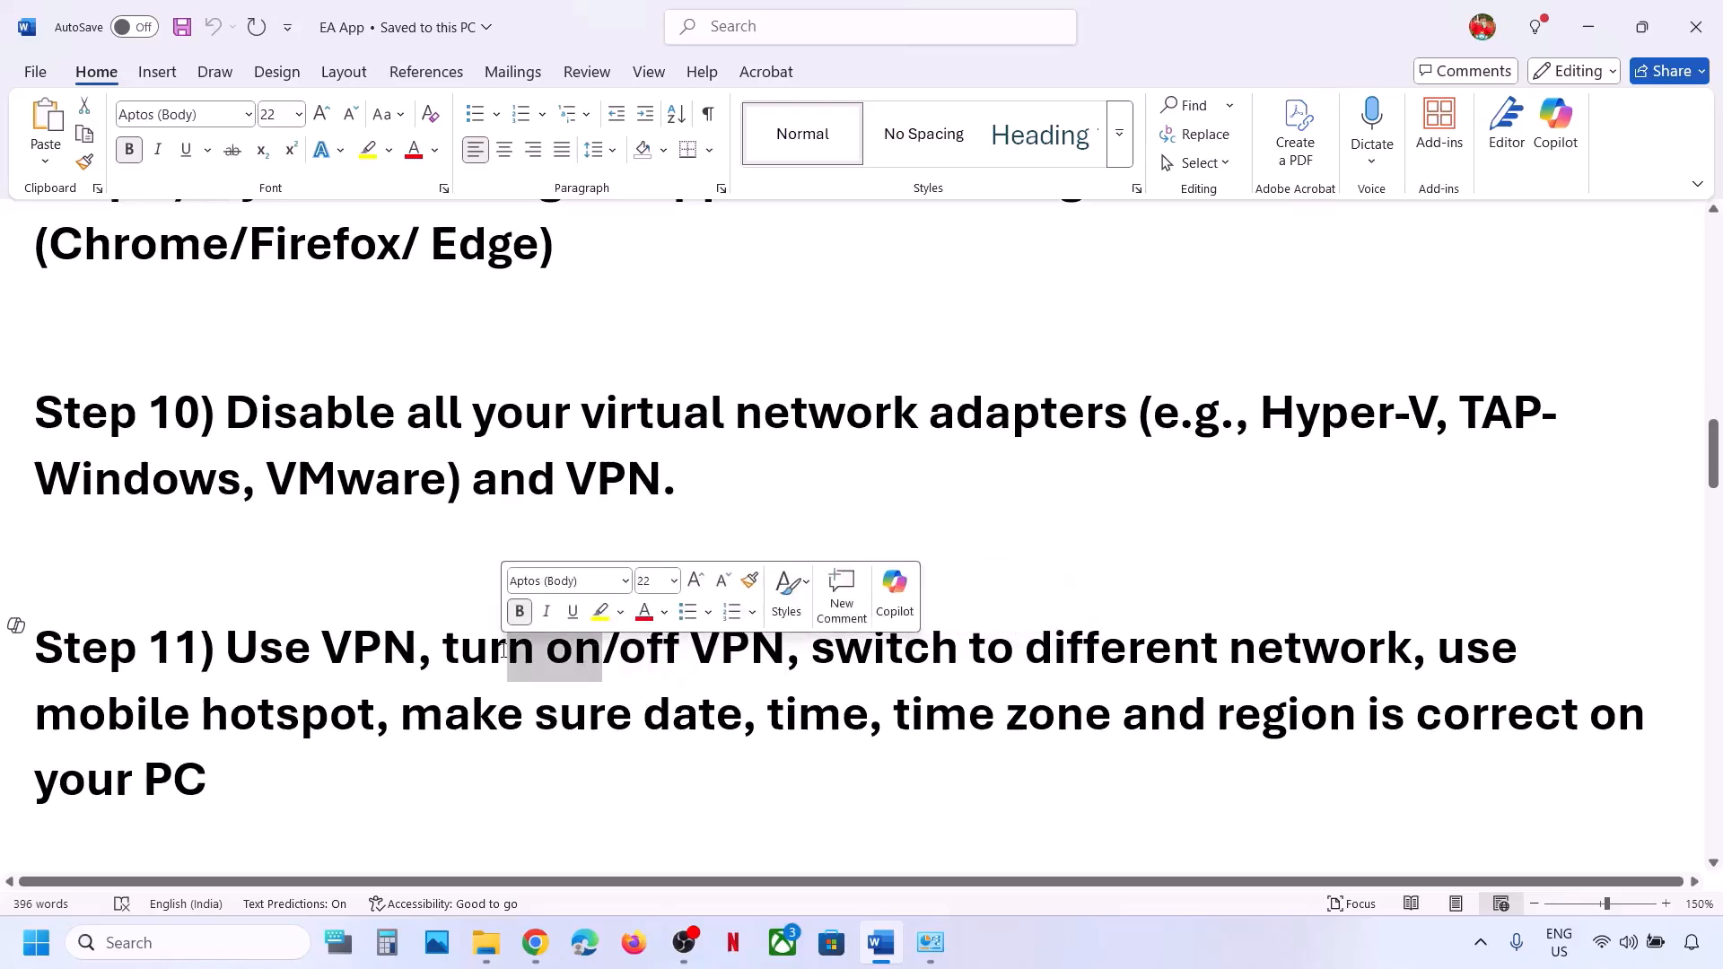
left_click(827, 661)
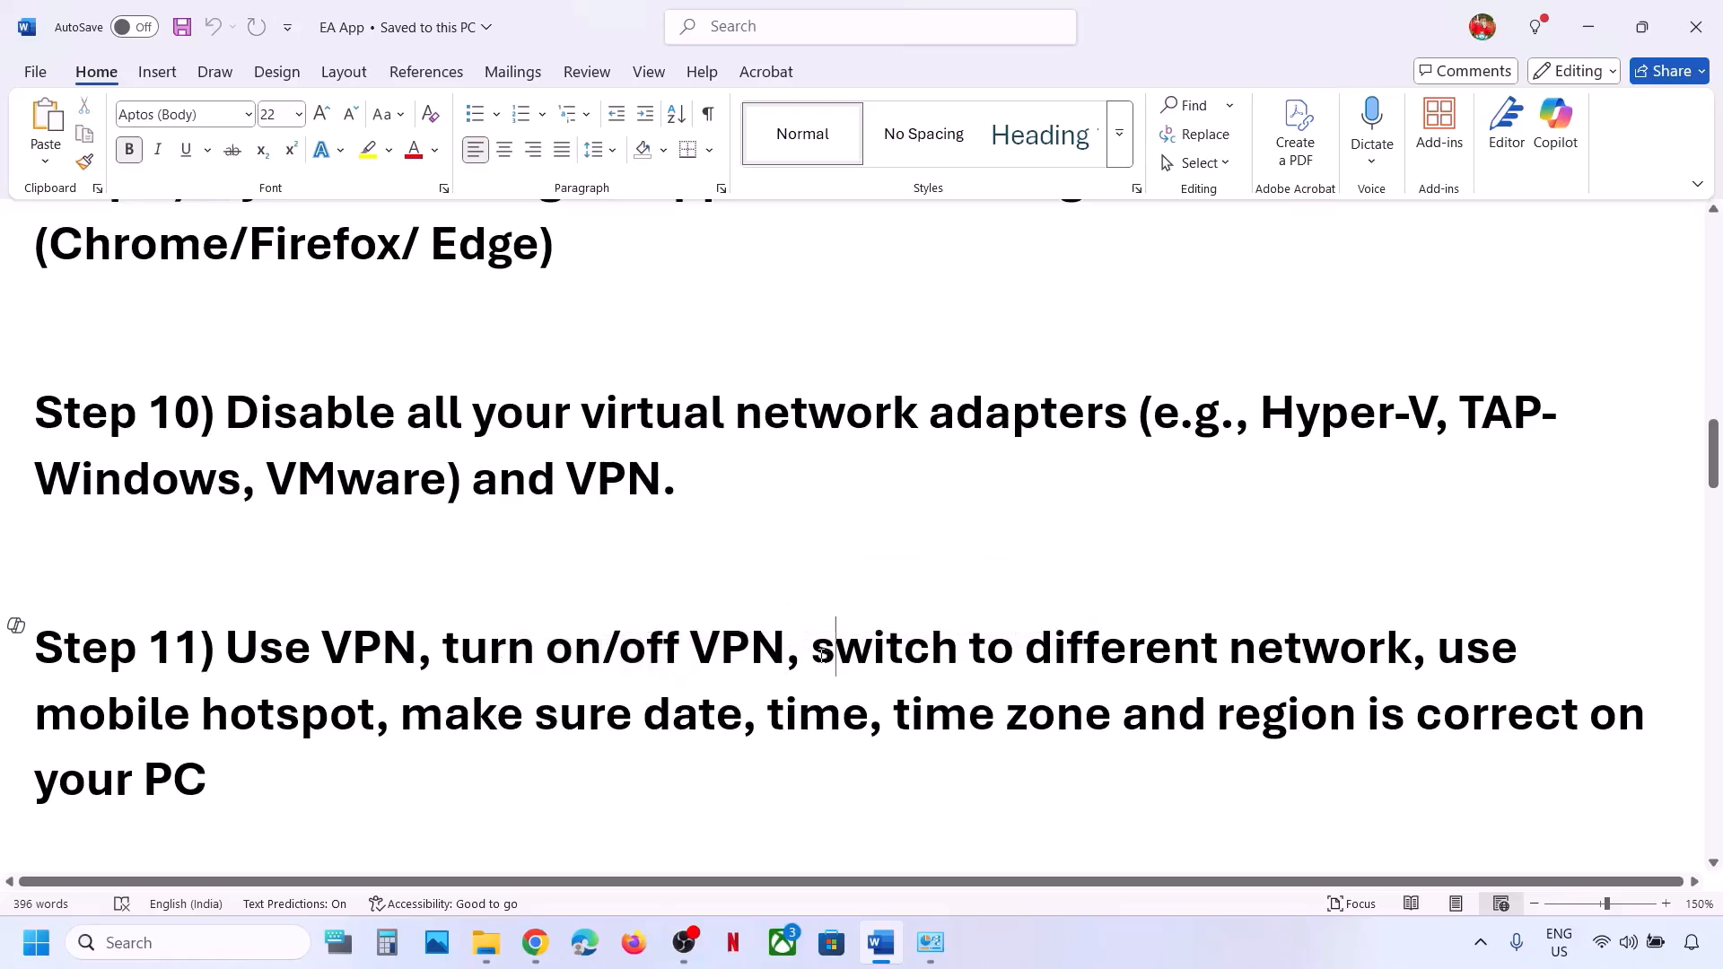
left_click_drag(823, 655, 1409, 651)
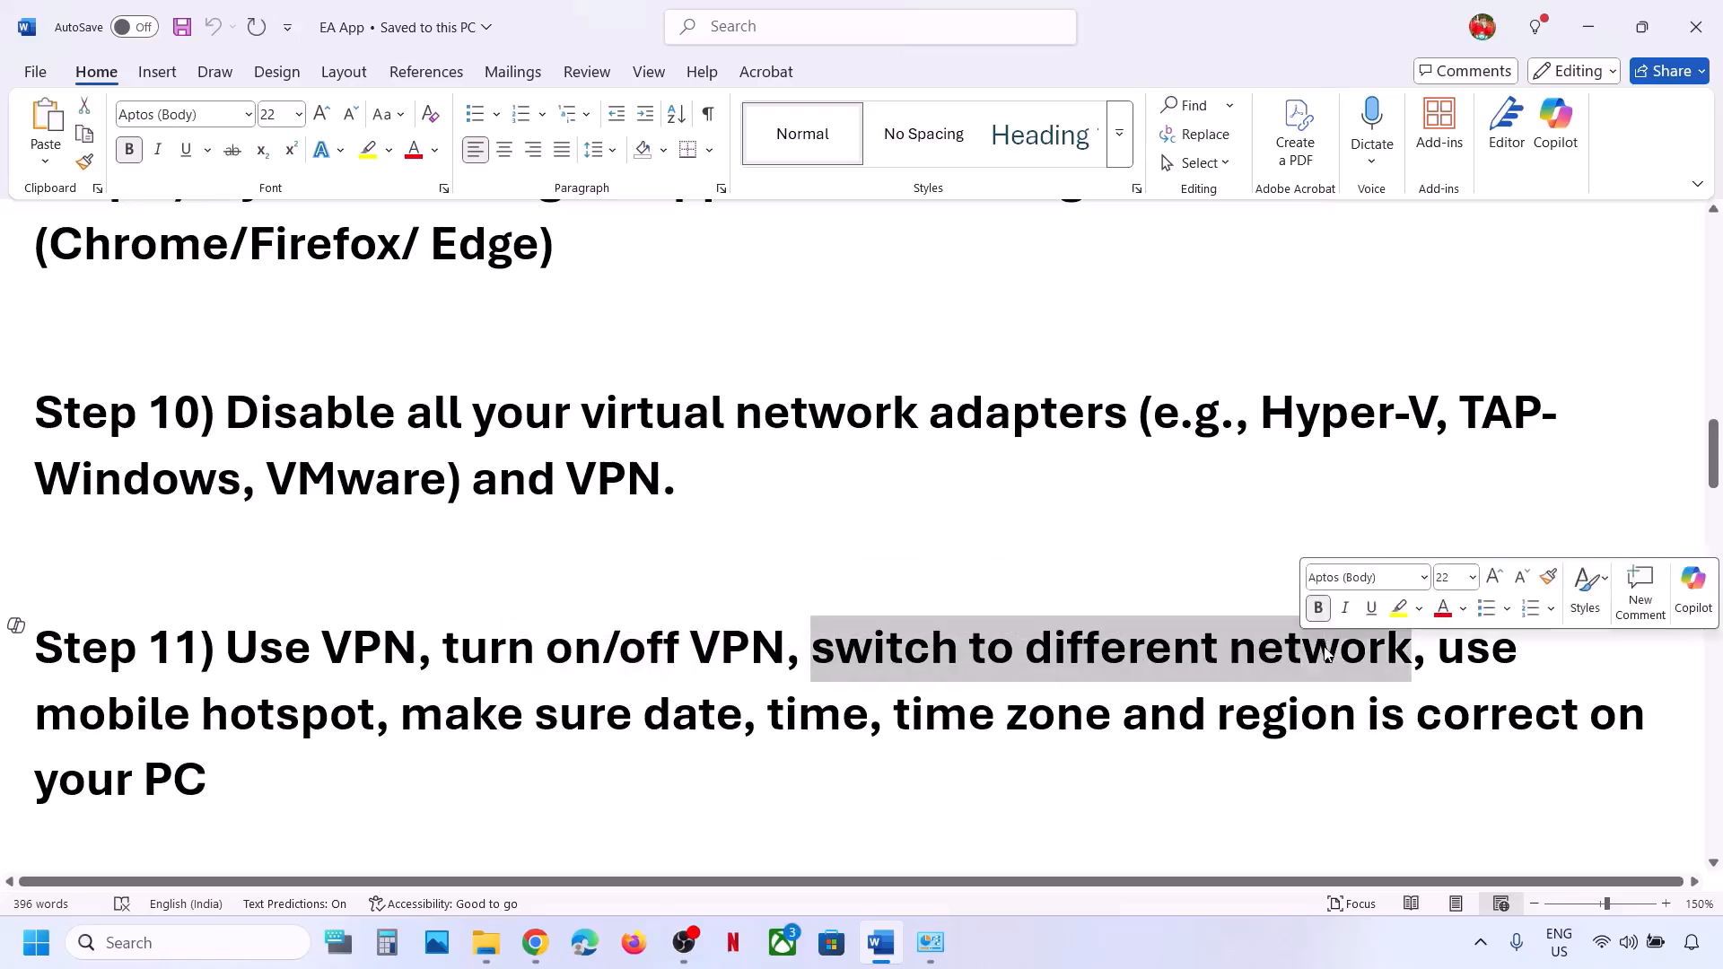
Connect Wi-Fi to G_801-5G, then highlight the guide's mobile hotspot advice.
left_click(1611, 951)
left_click(1412, 516)
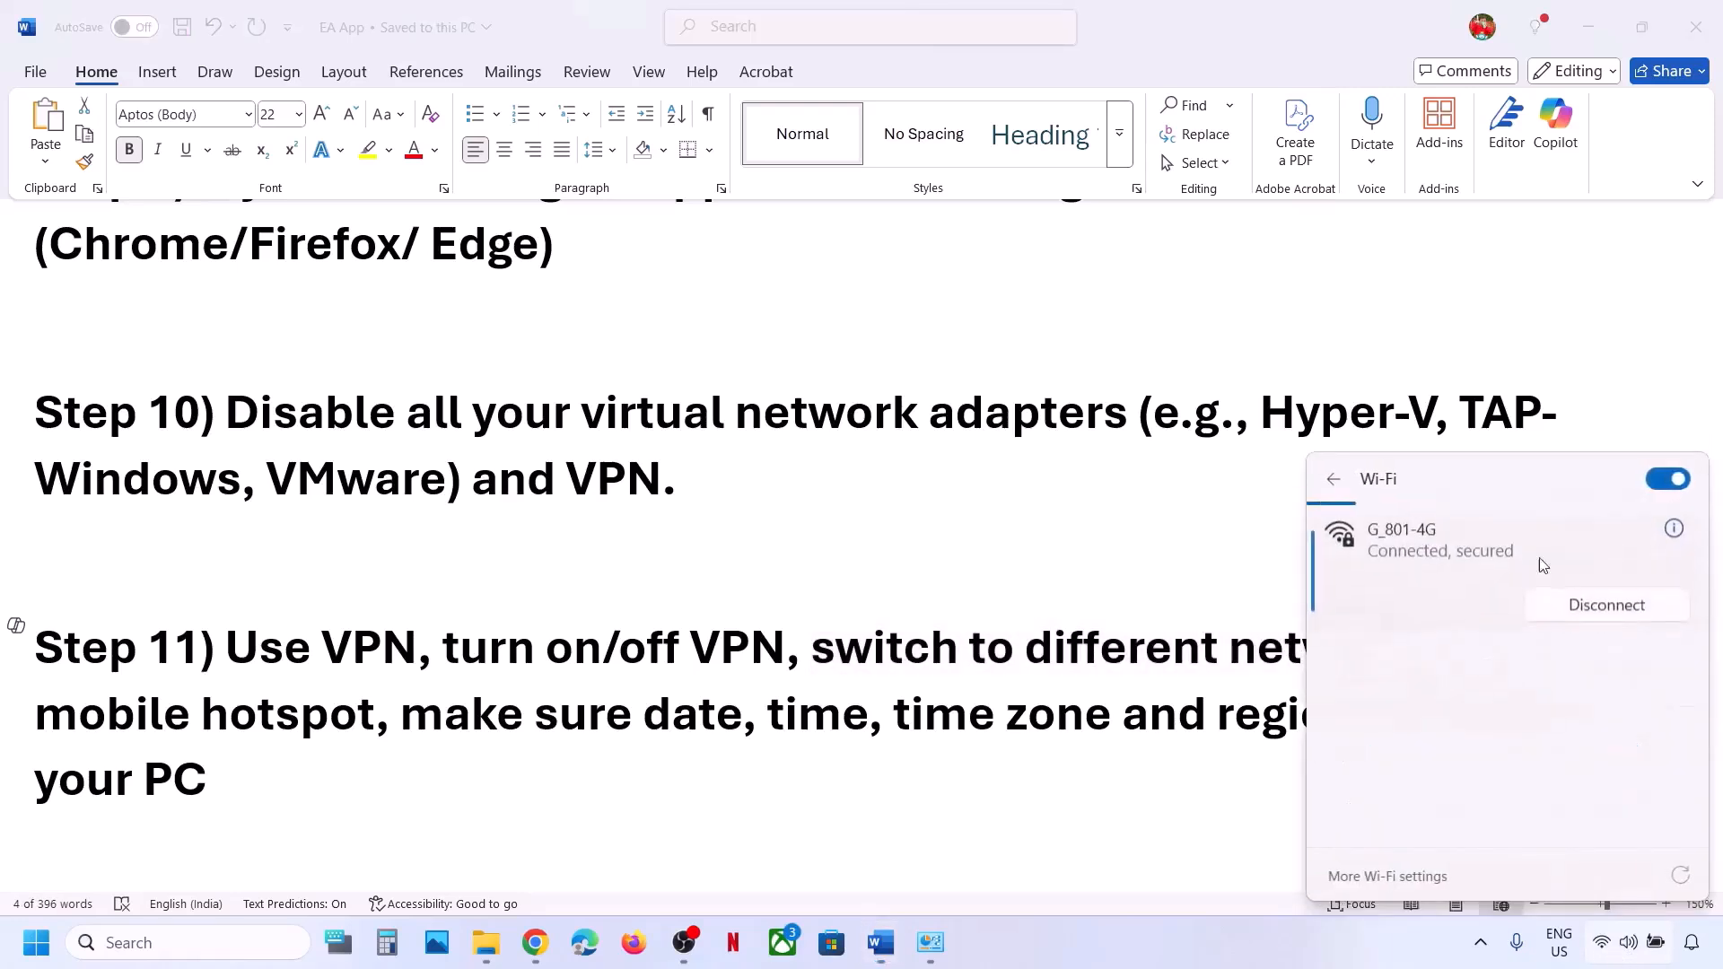
left_click(1461, 664)
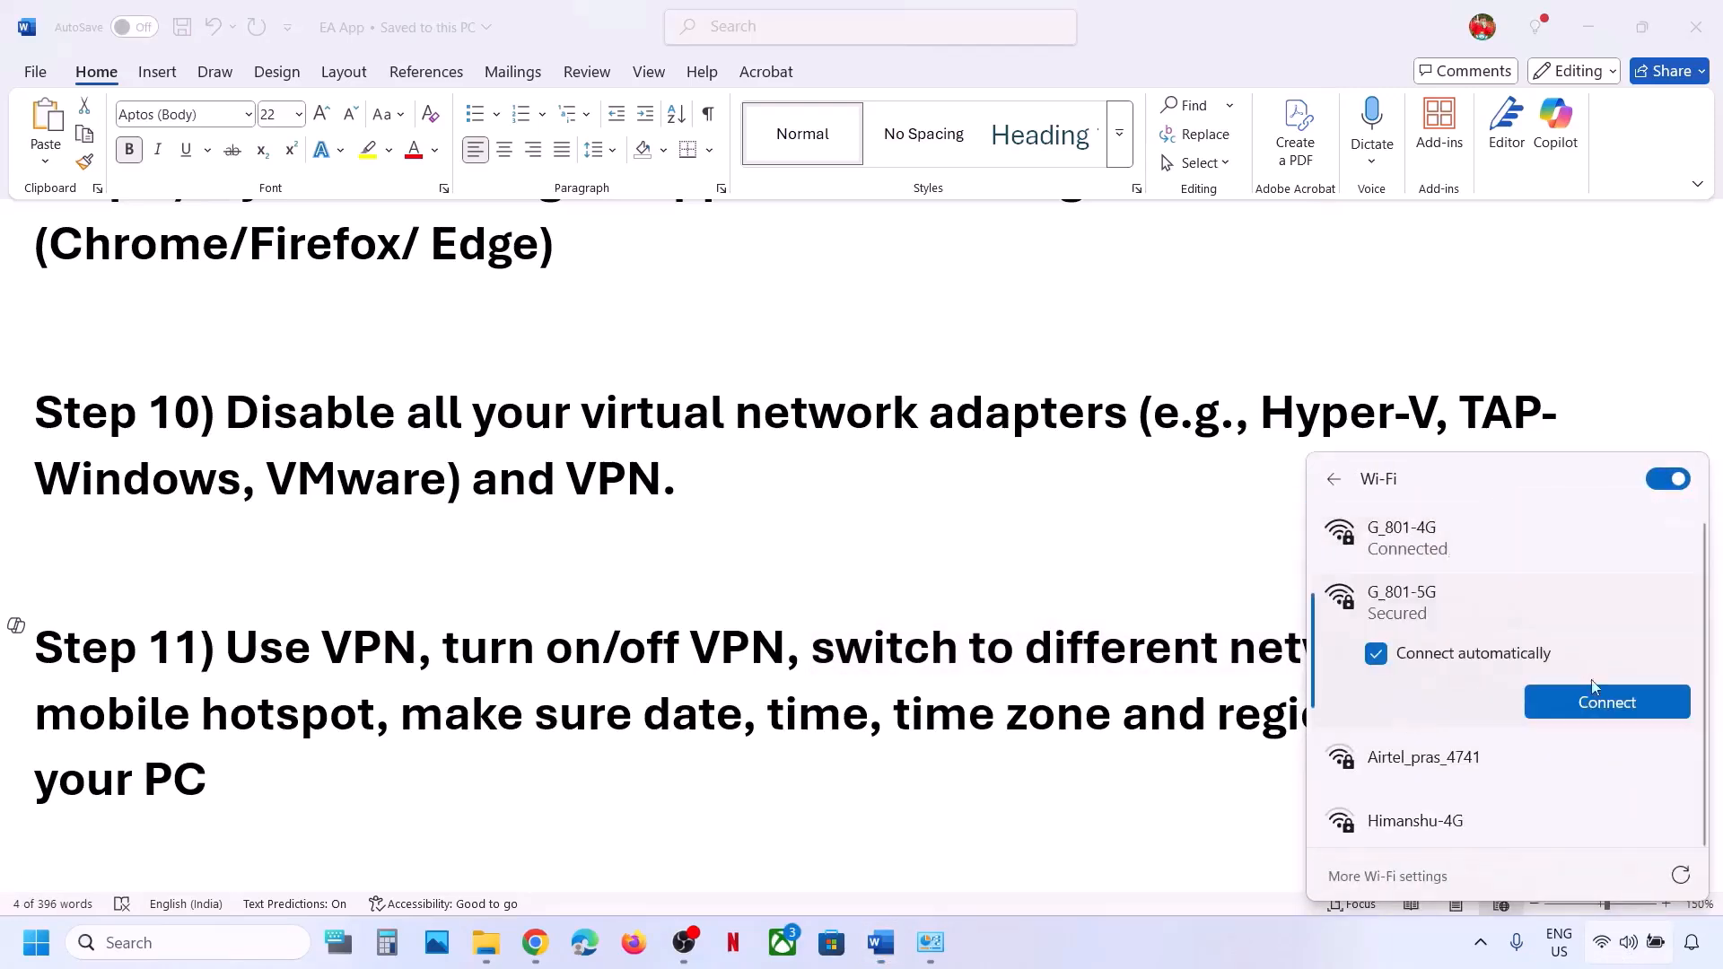
left_click(1592, 695)
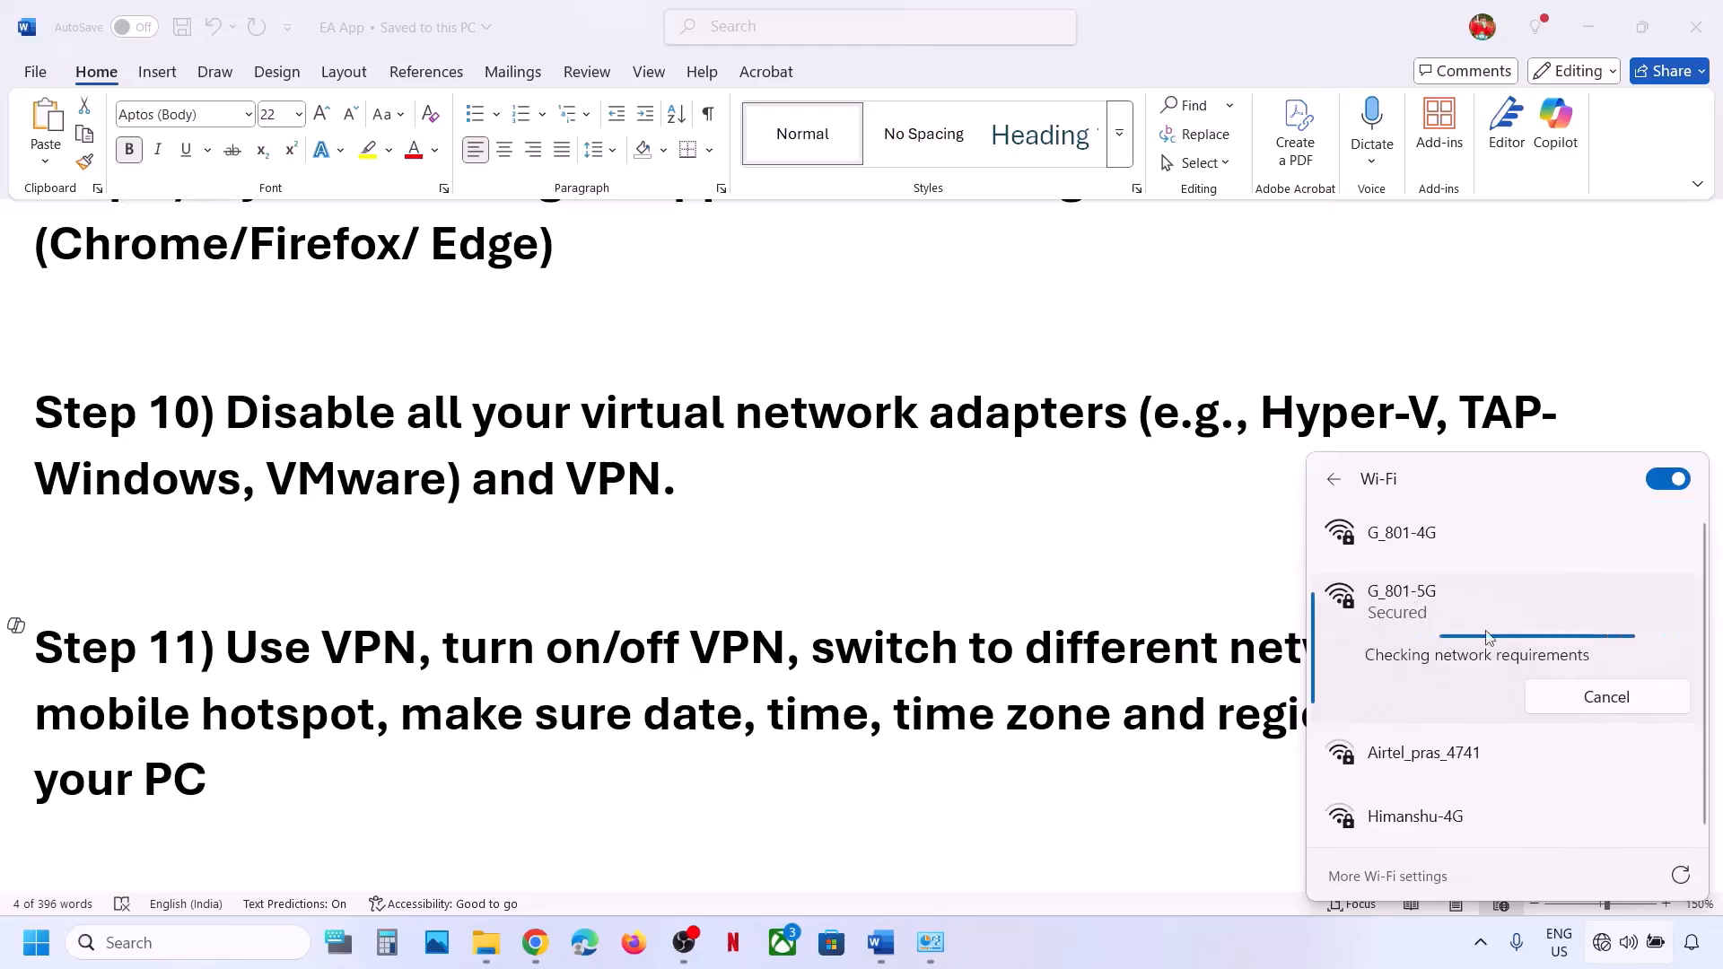
left_click(1119, 665)
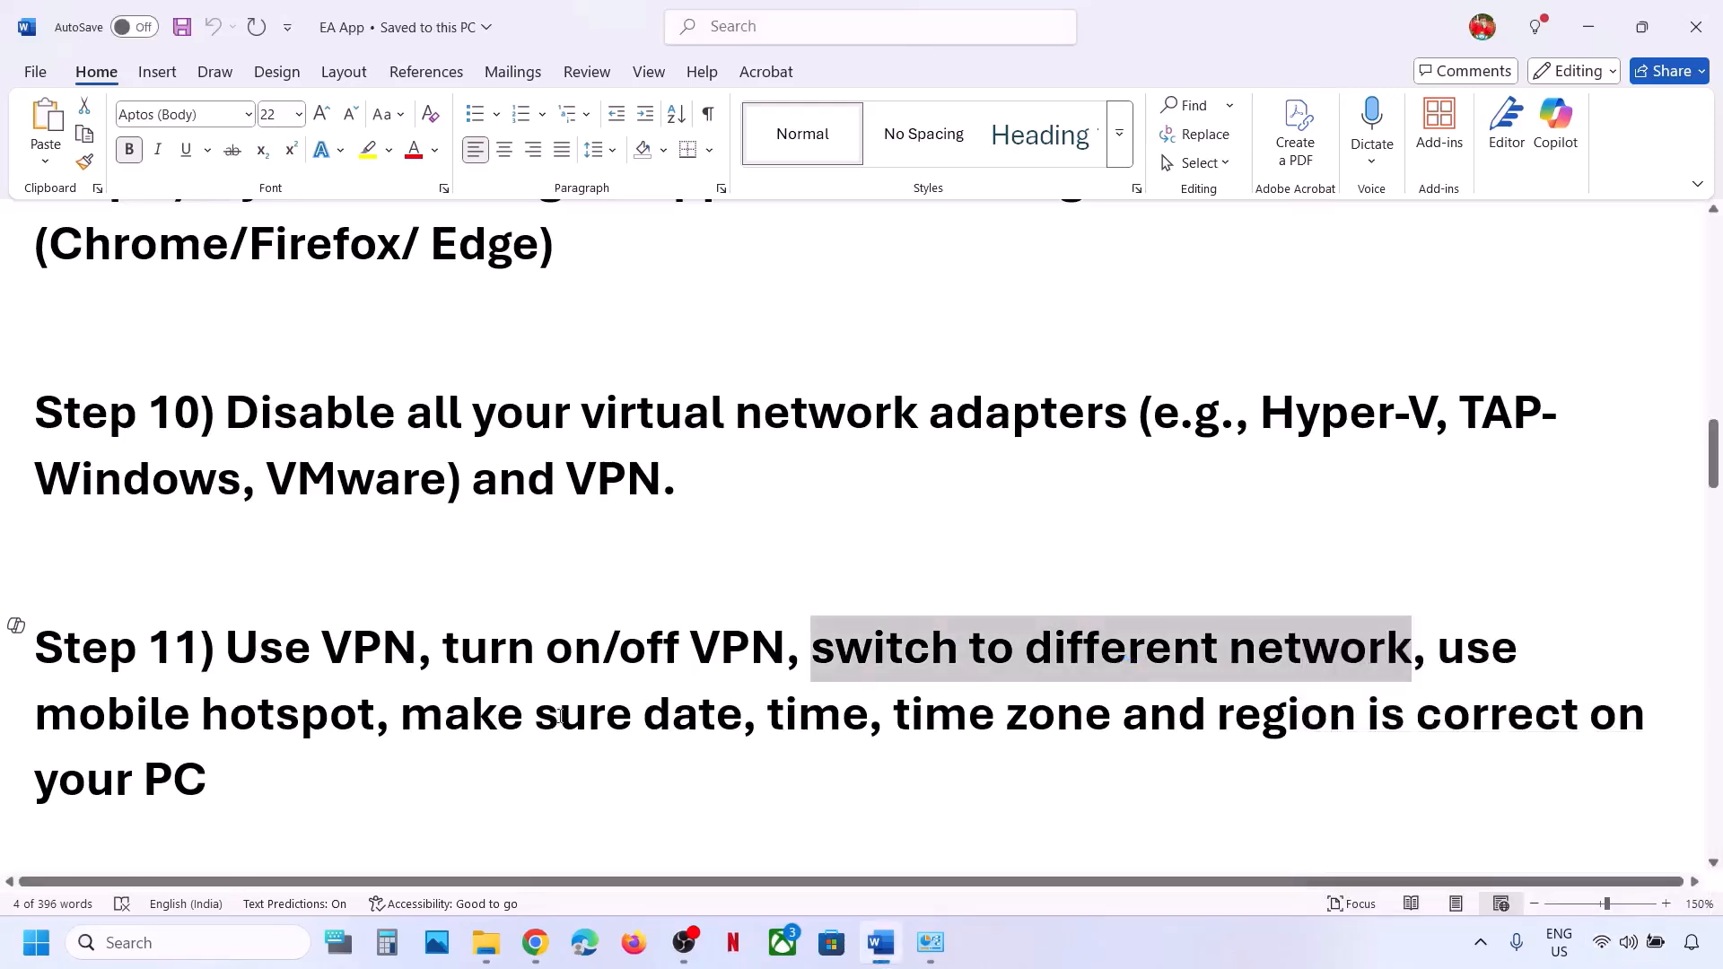
left_click_drag(1439, 646, 374, 720)
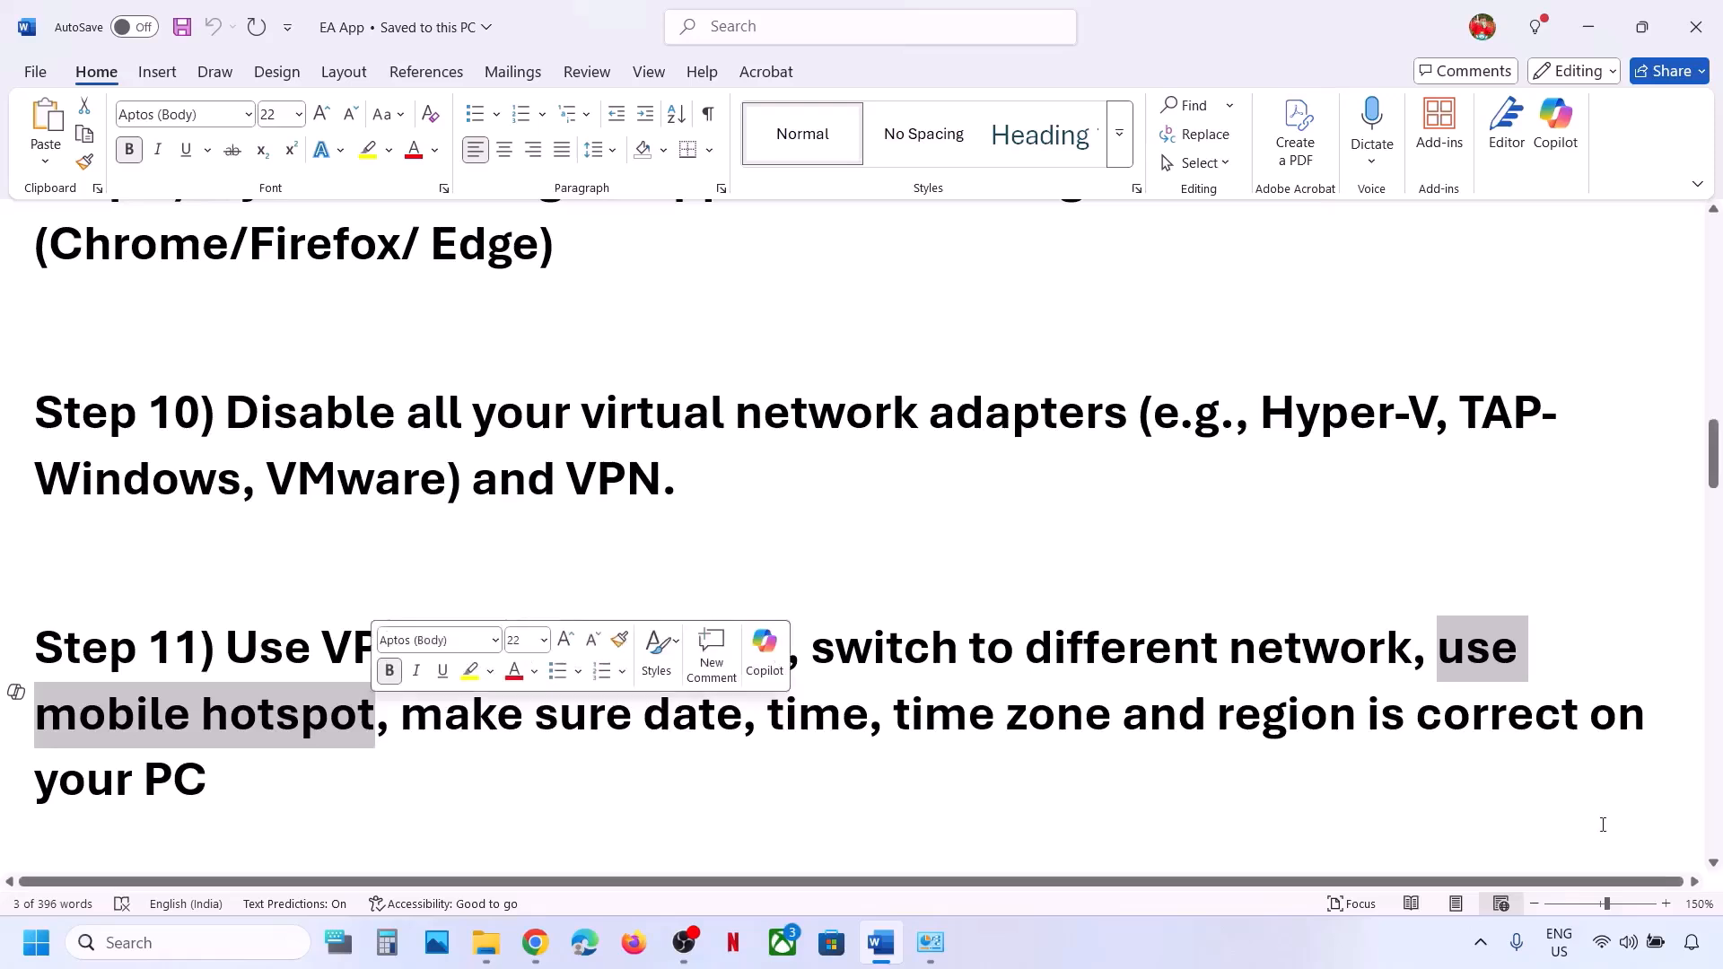
Confirm G_801-5G is connected and highlight the date, time and region advice.
left_click(1603, 944)
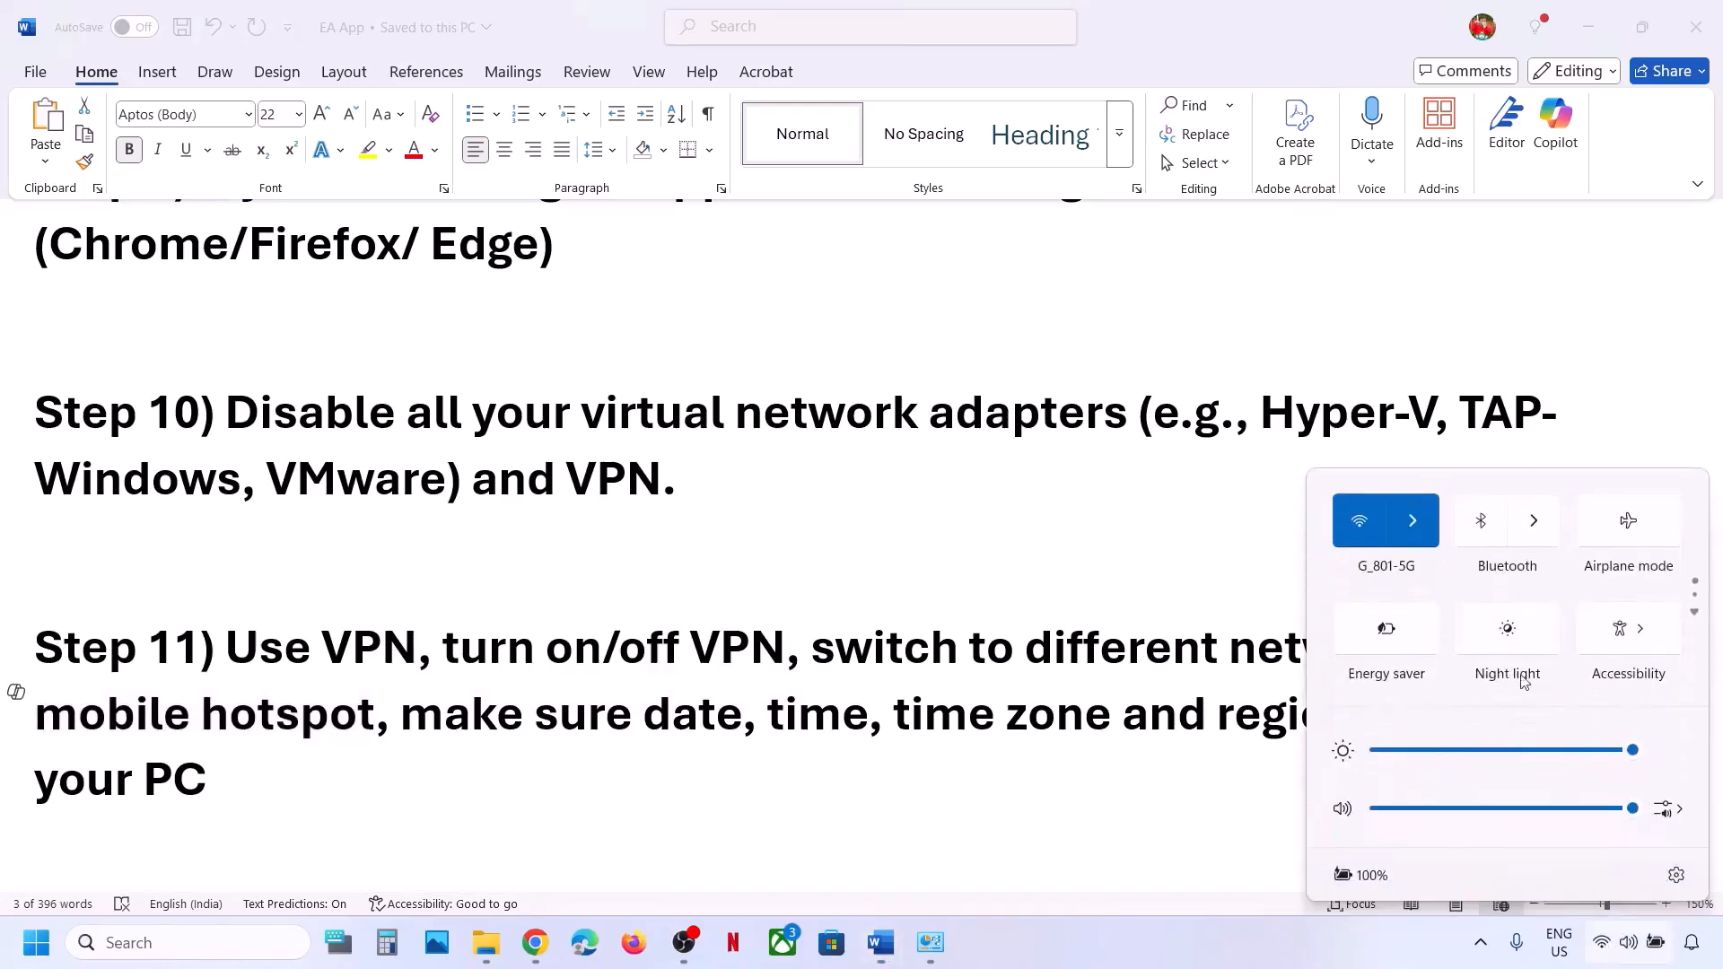
left_click(1426, 521)
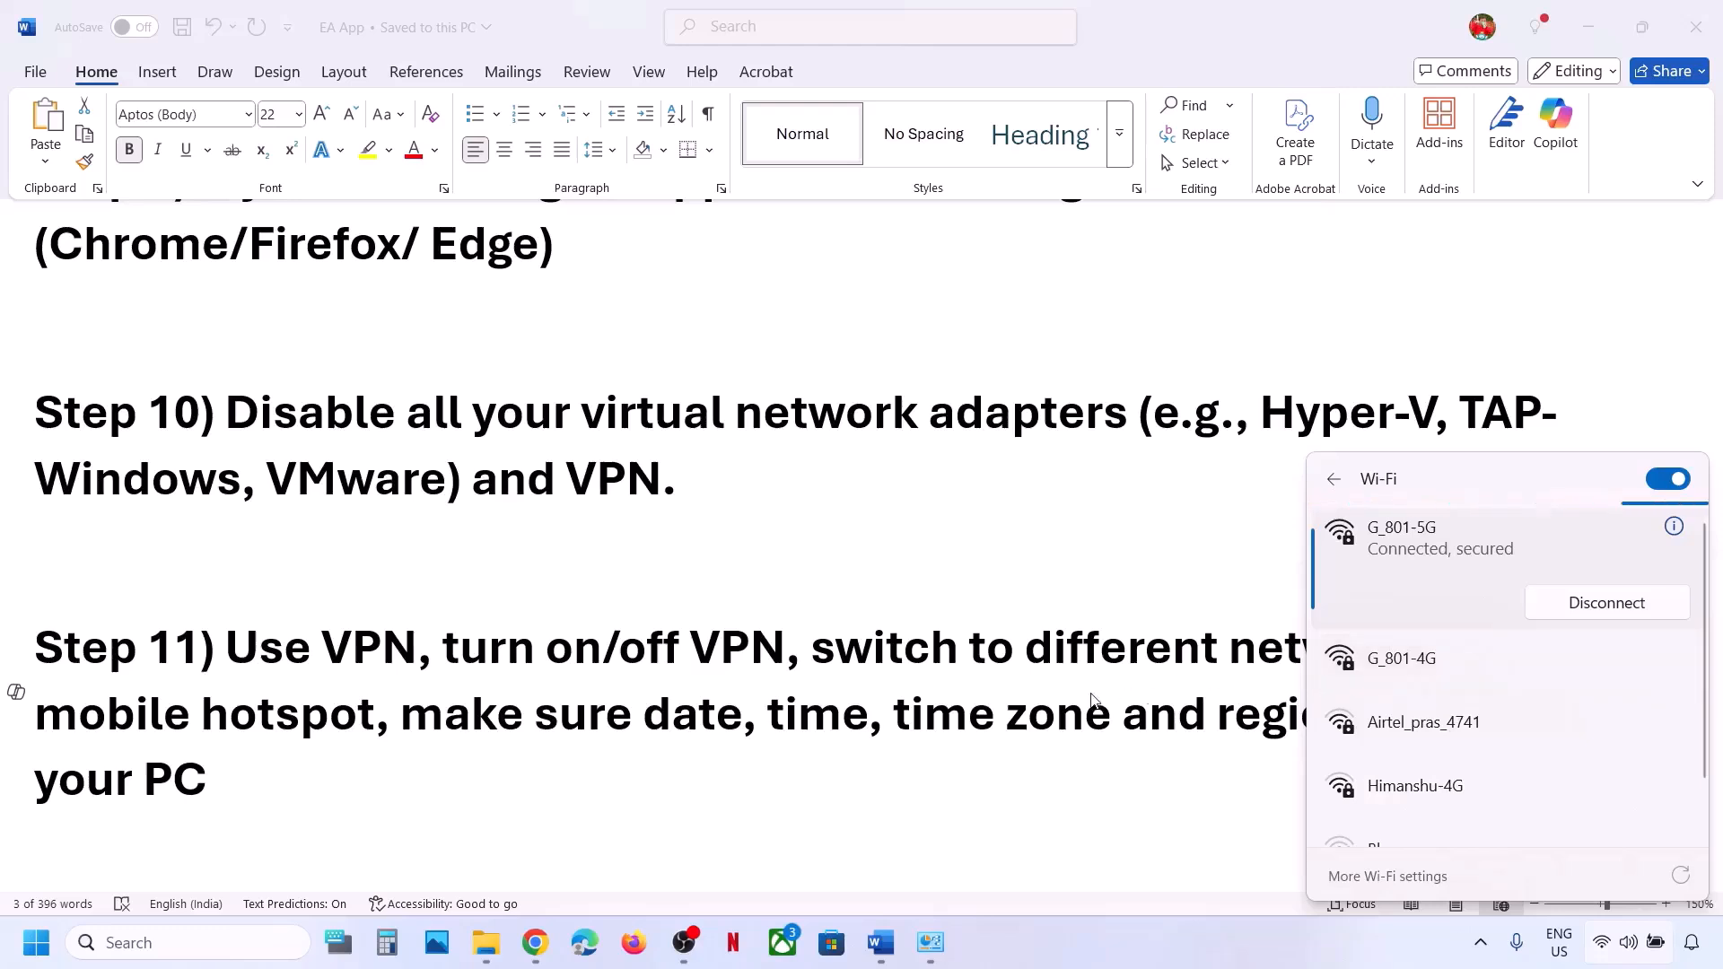
key("Escape")
left_click_drag(423, 720, 541, 762)
Toggle automatic time zone and Set time automatically off and back on to resync the clock.
key("super+i")
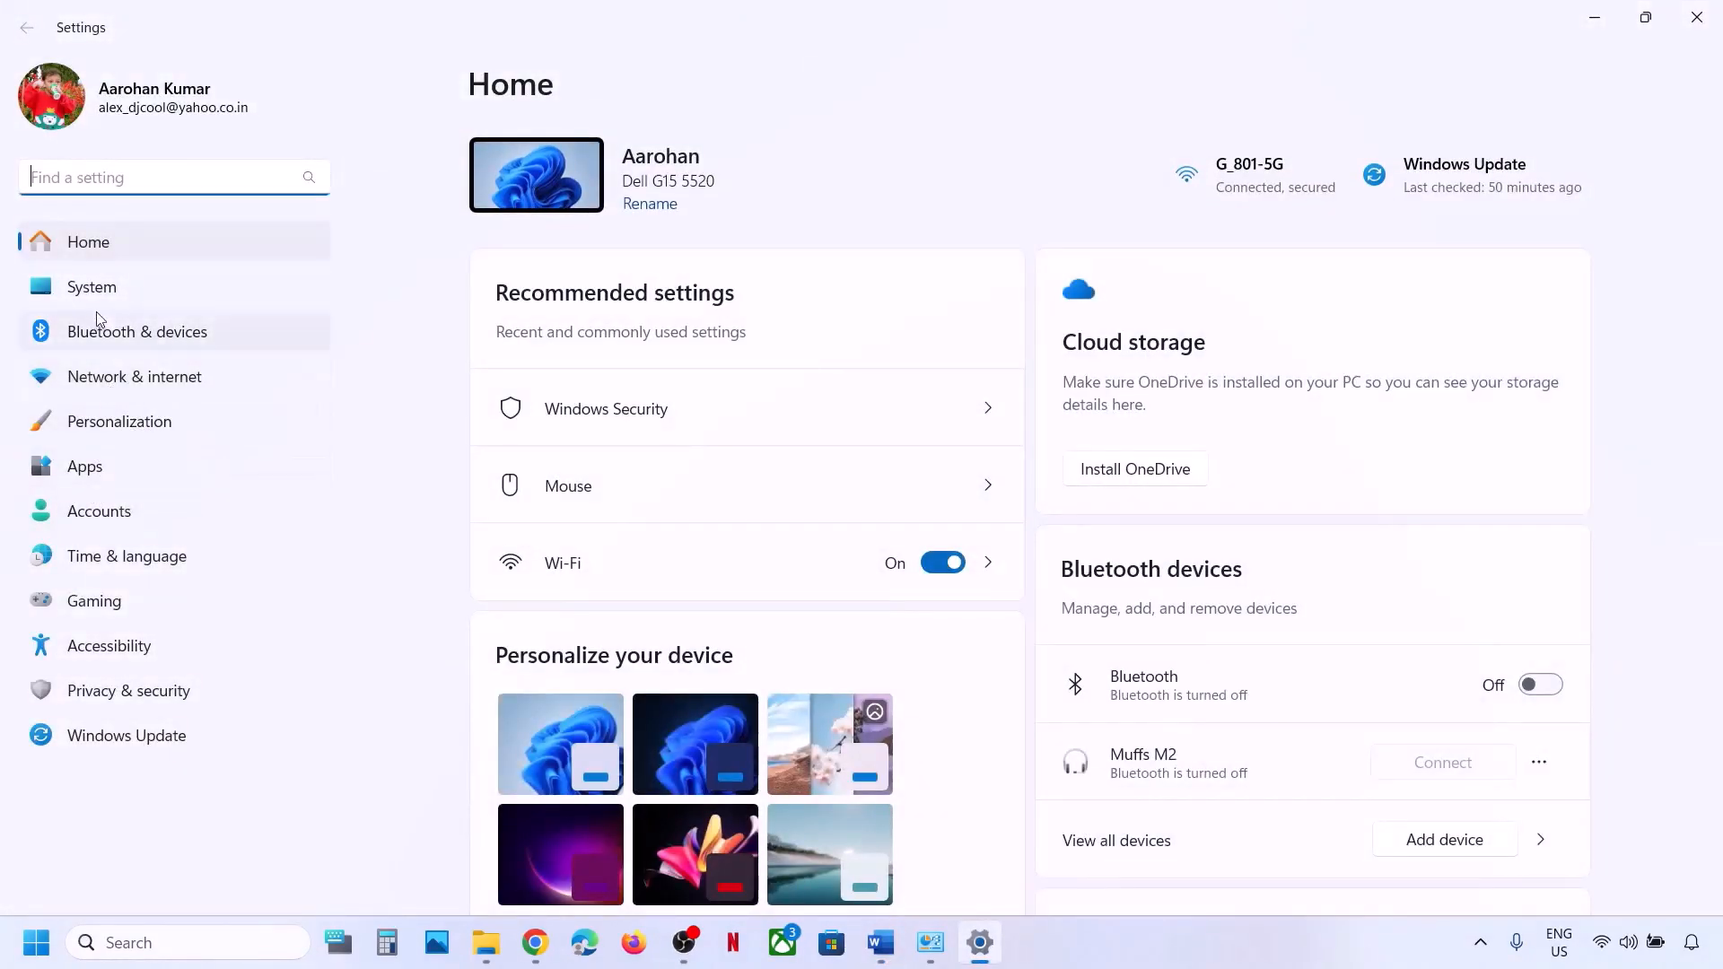
left_click(114, 557)
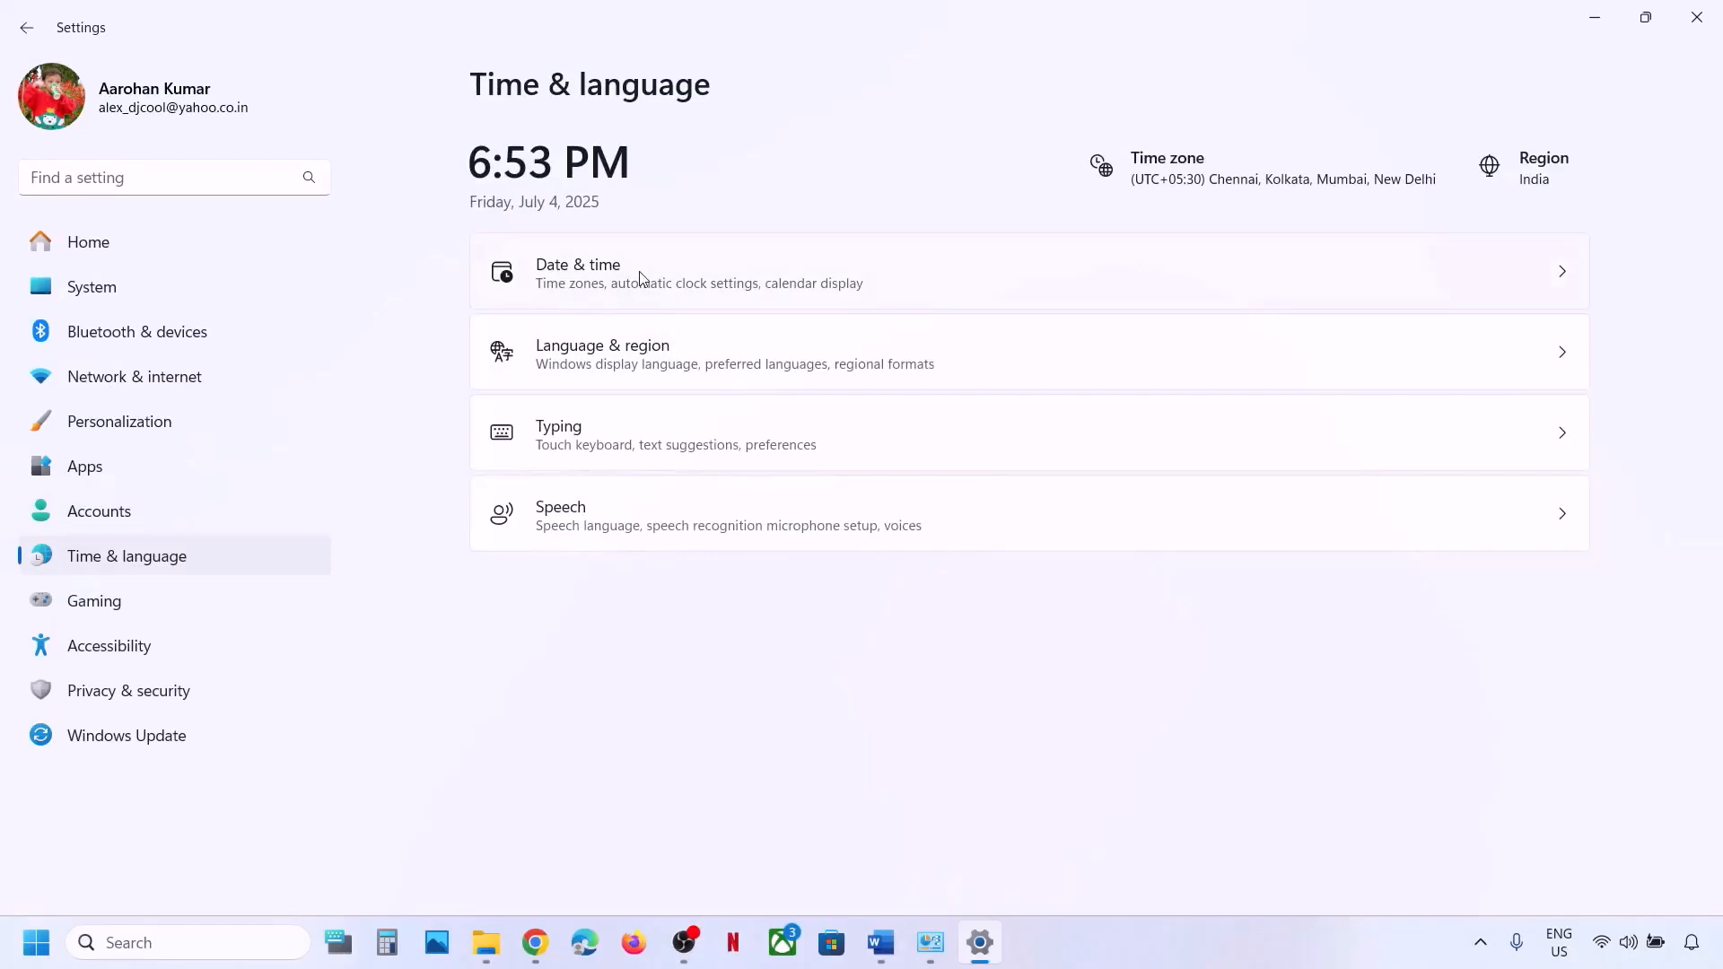
left_click(641, 279)
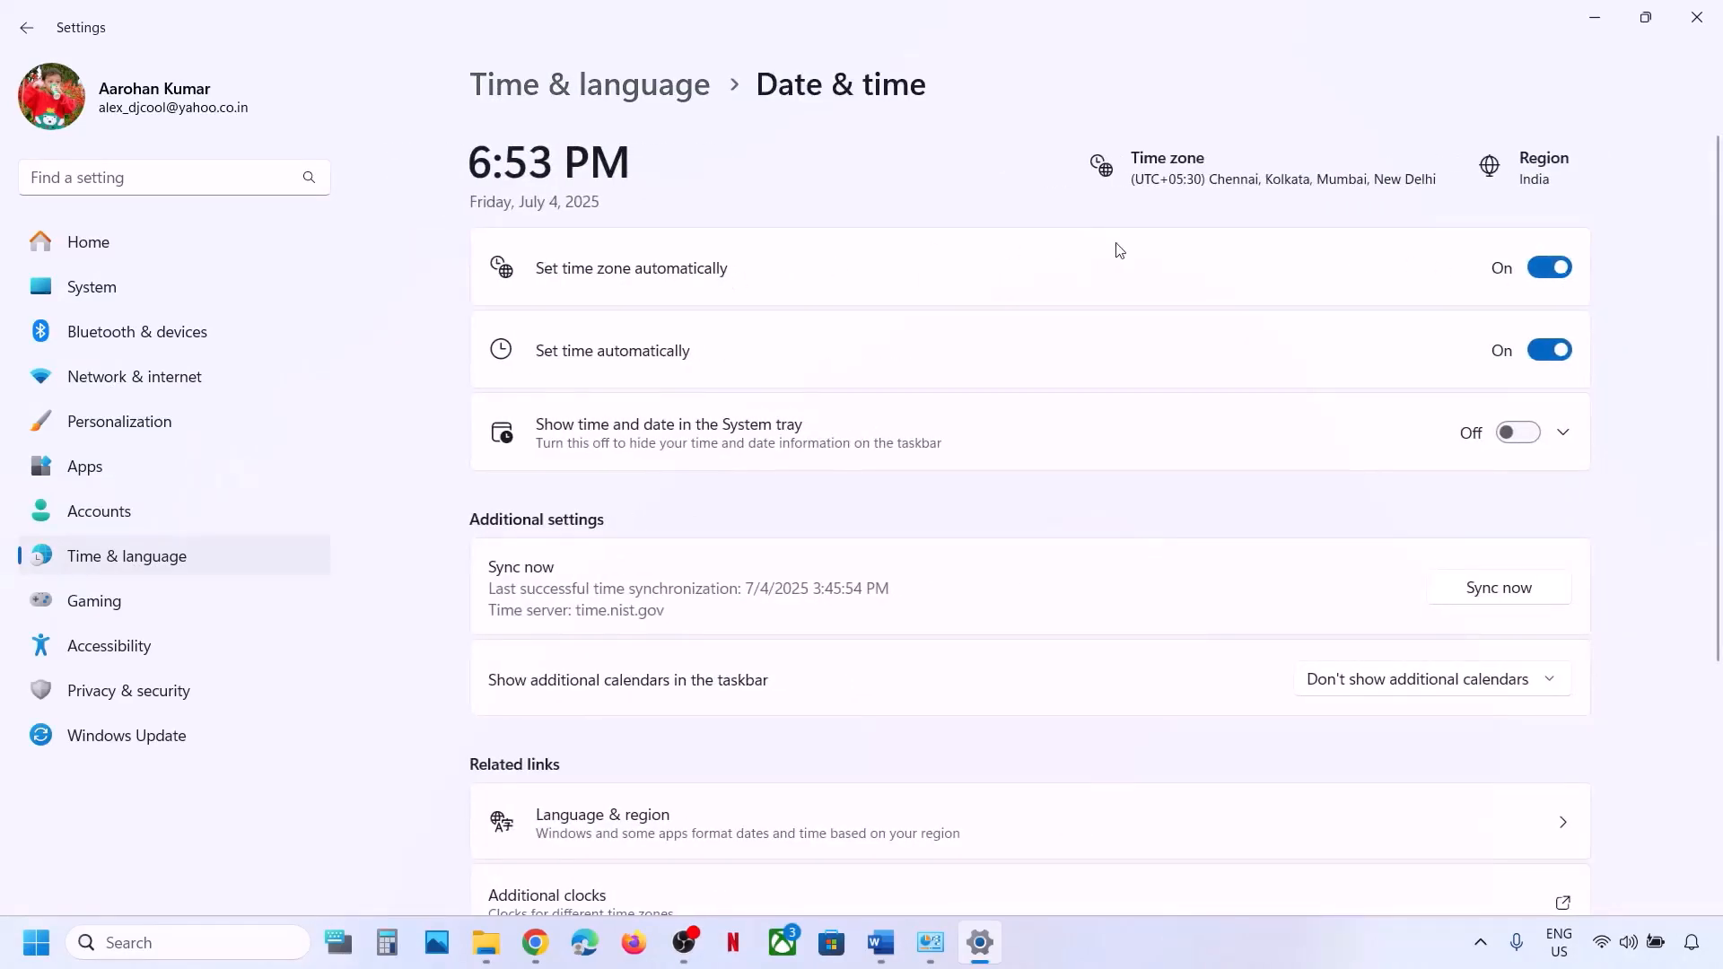
left_click(1550, 271)
left_click(1536, 272)
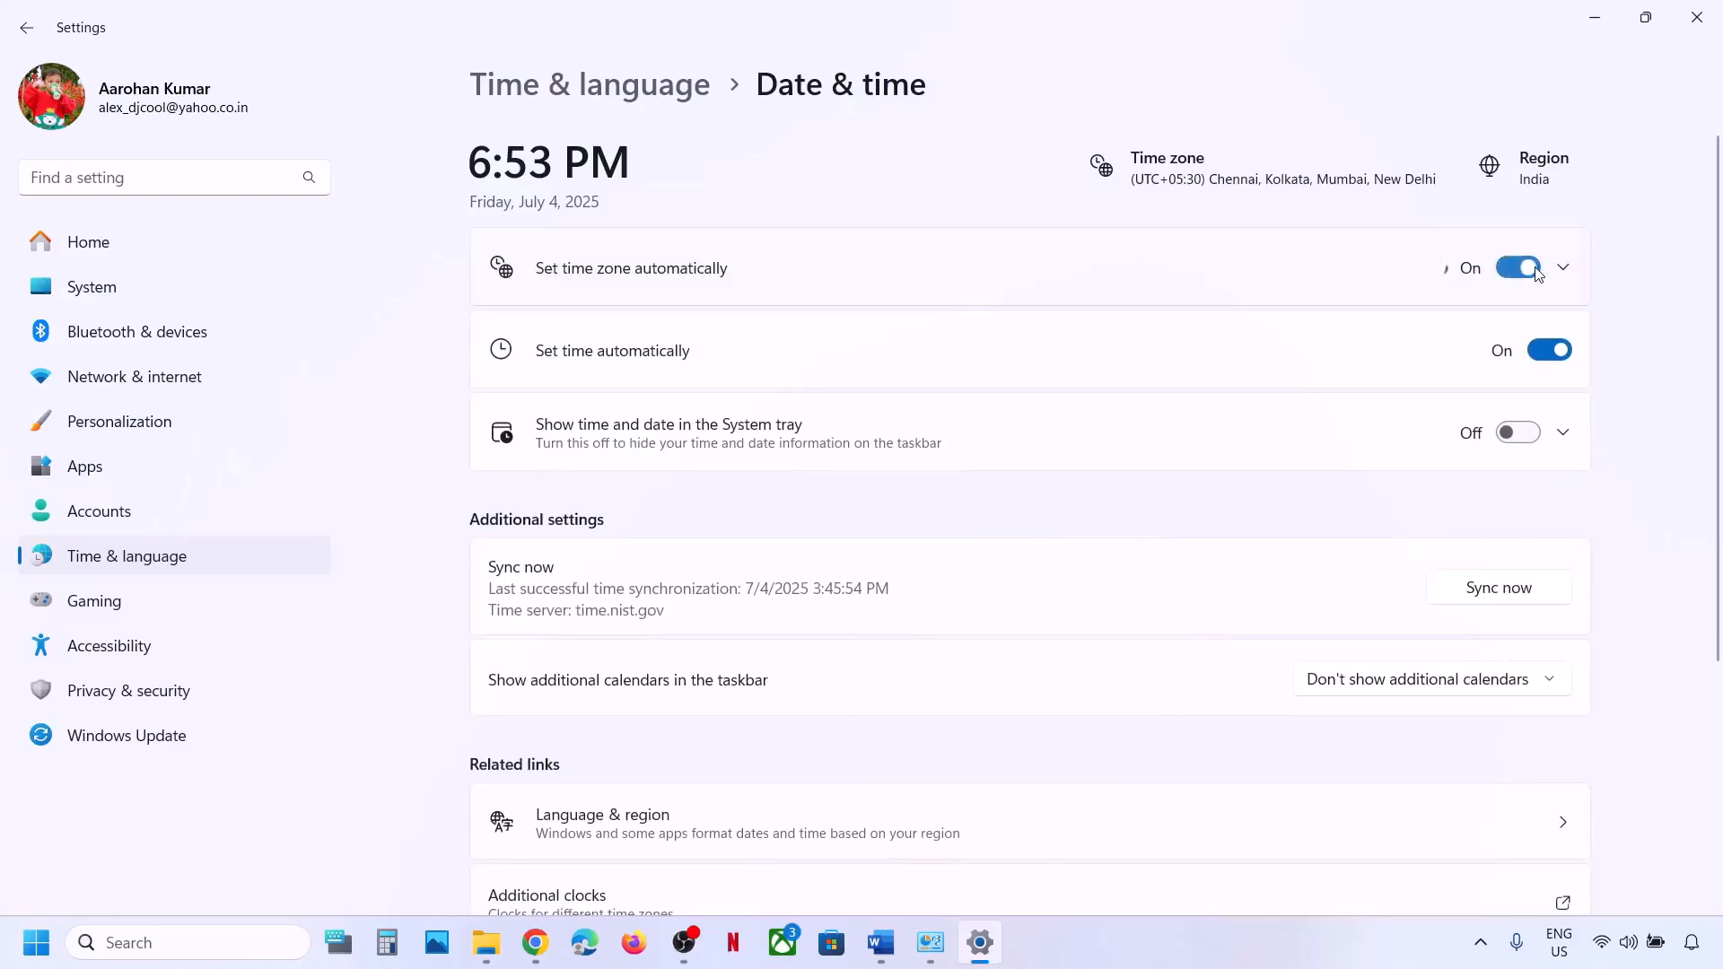
left_click(1541, 357)
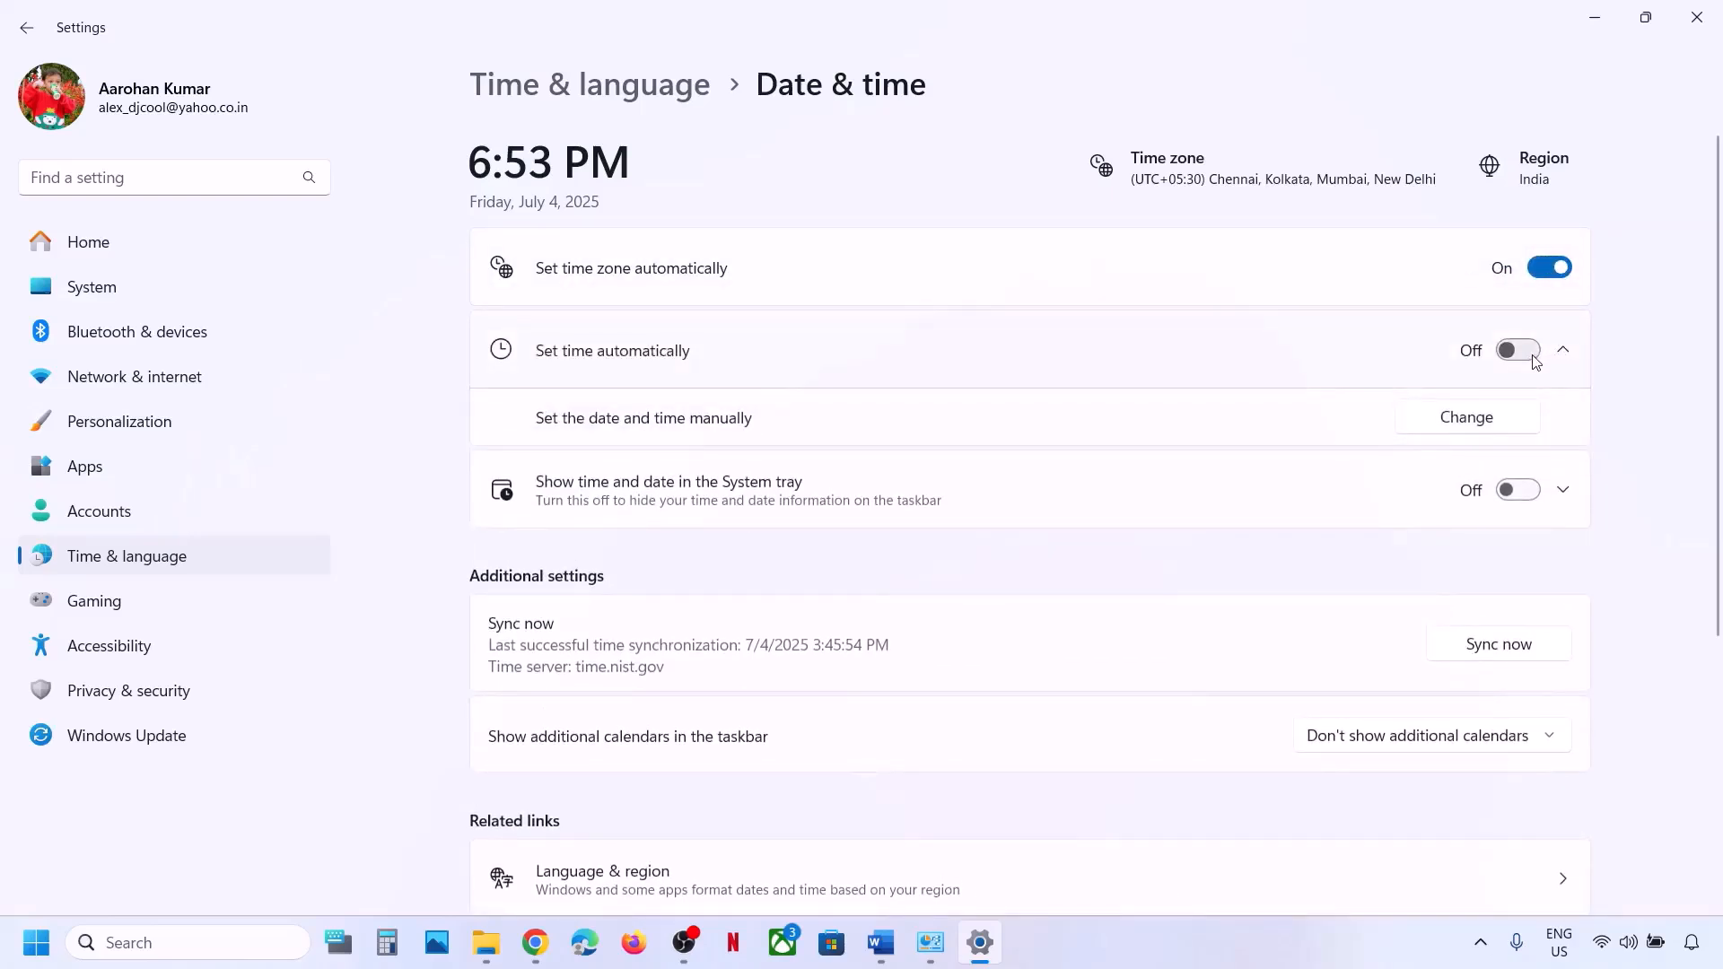
left_click(1534, 355)
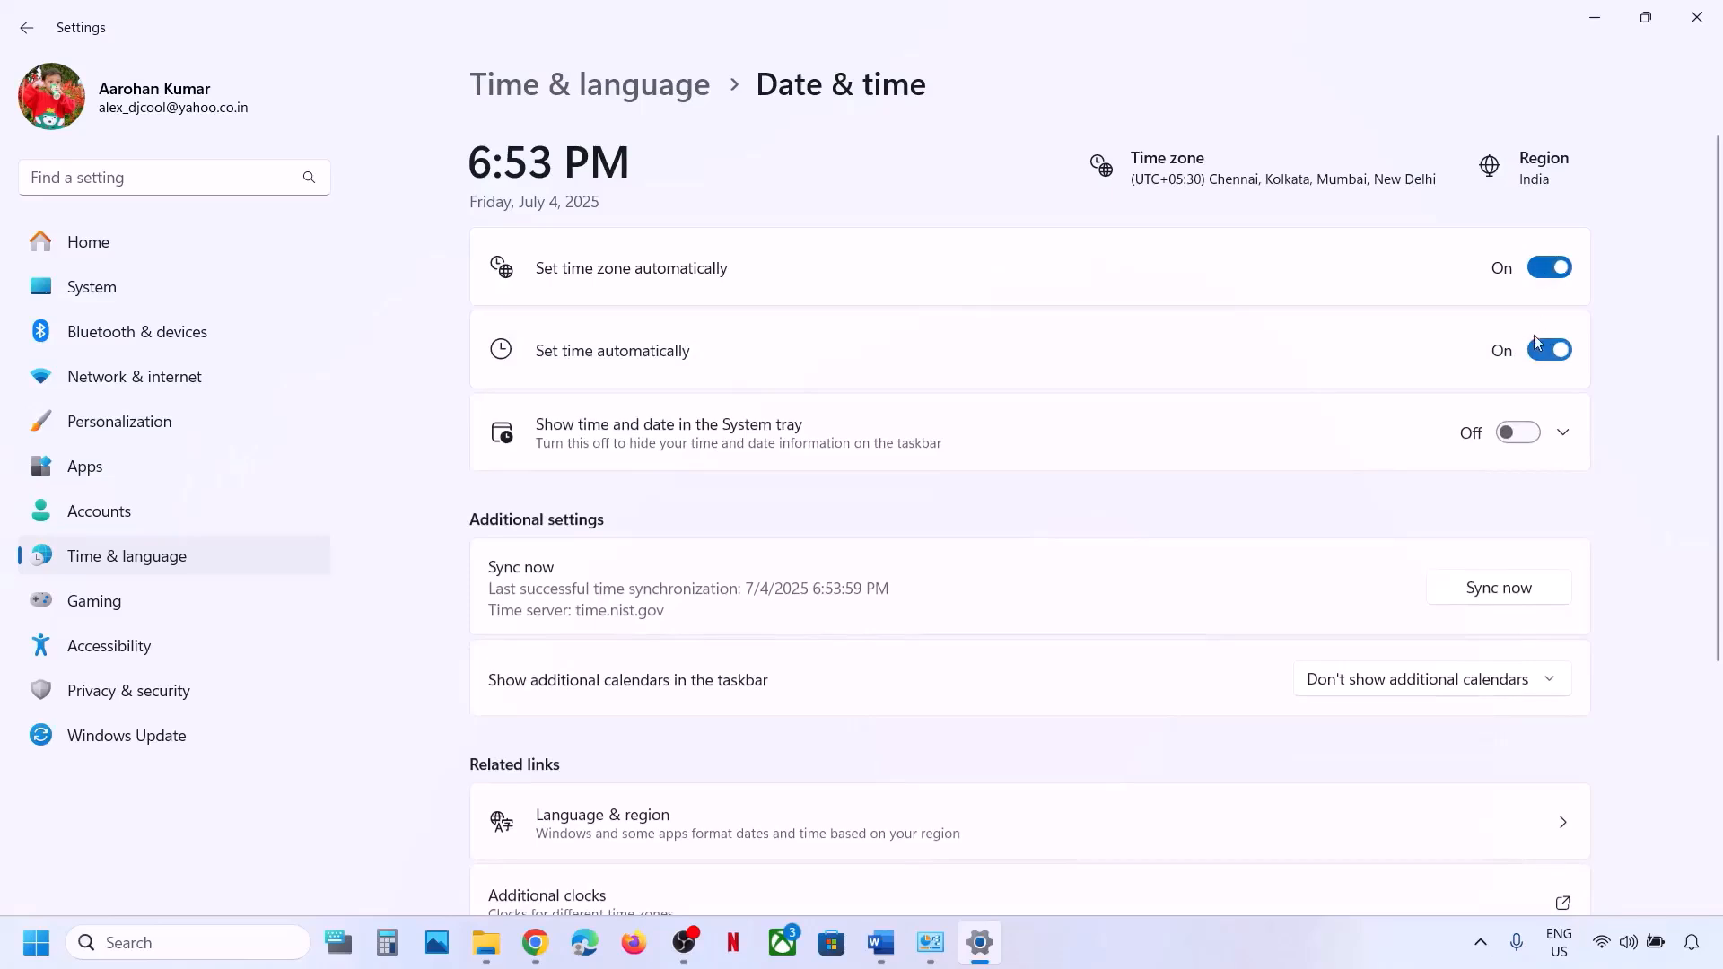
scroll(1390, 504, "down", 2)
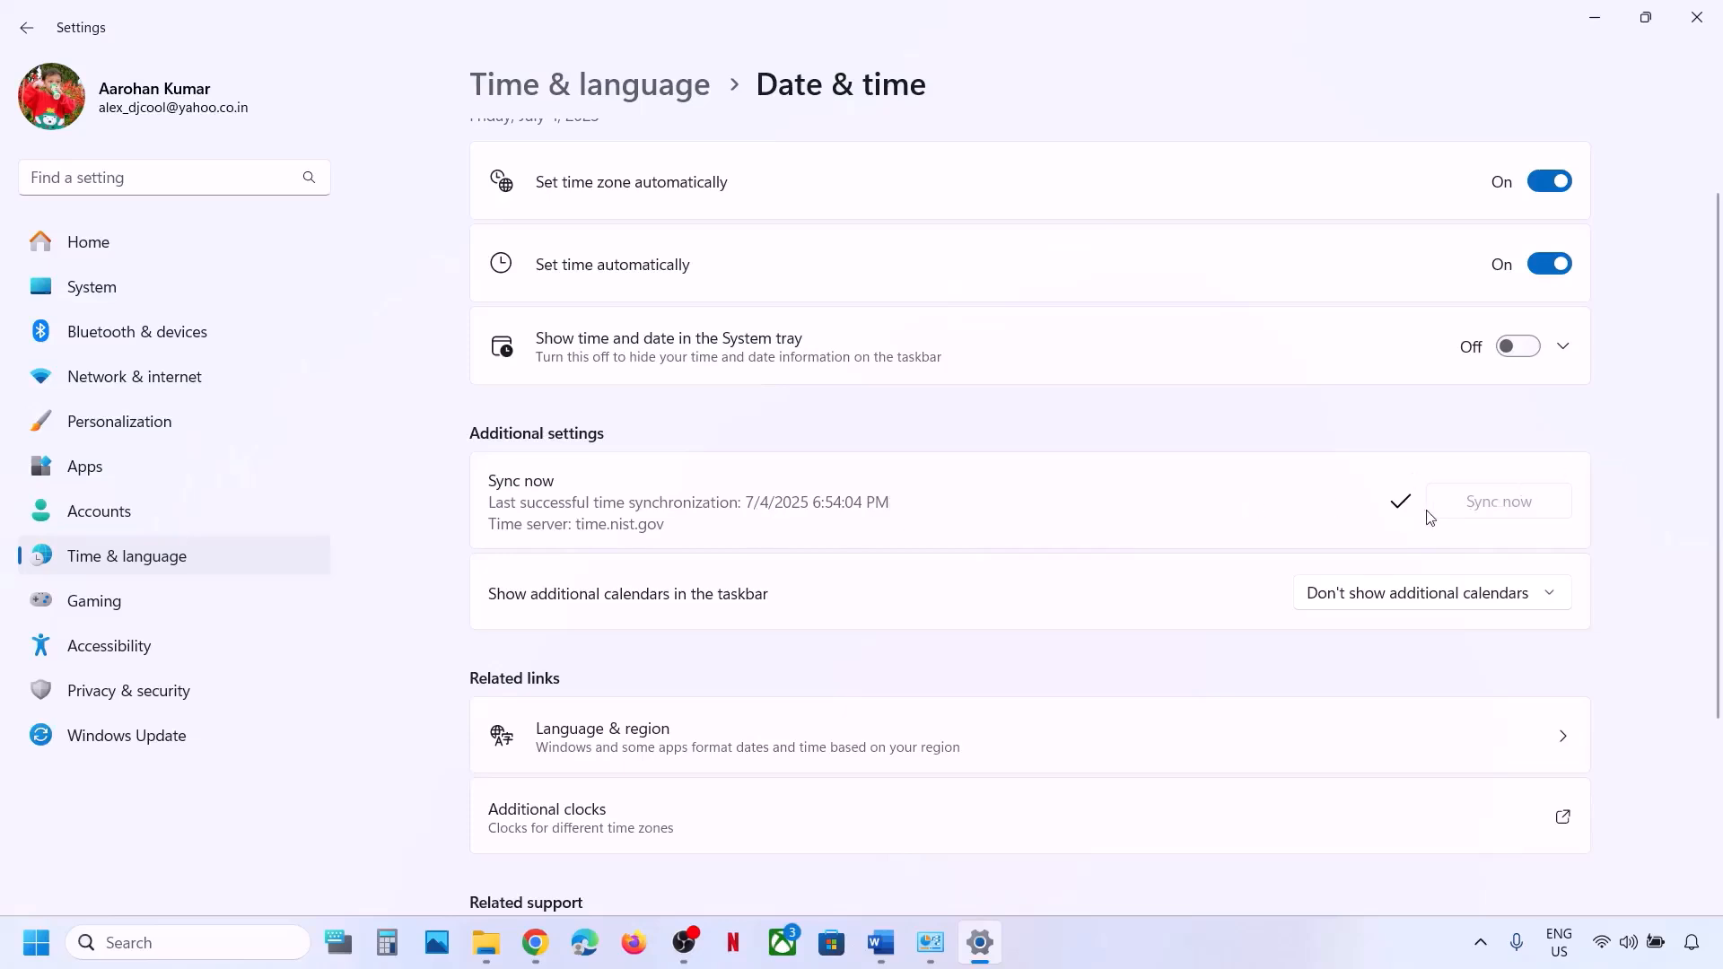
Confirm India as the country or region under Language & region, then close Settings.
left_click(222, 559)
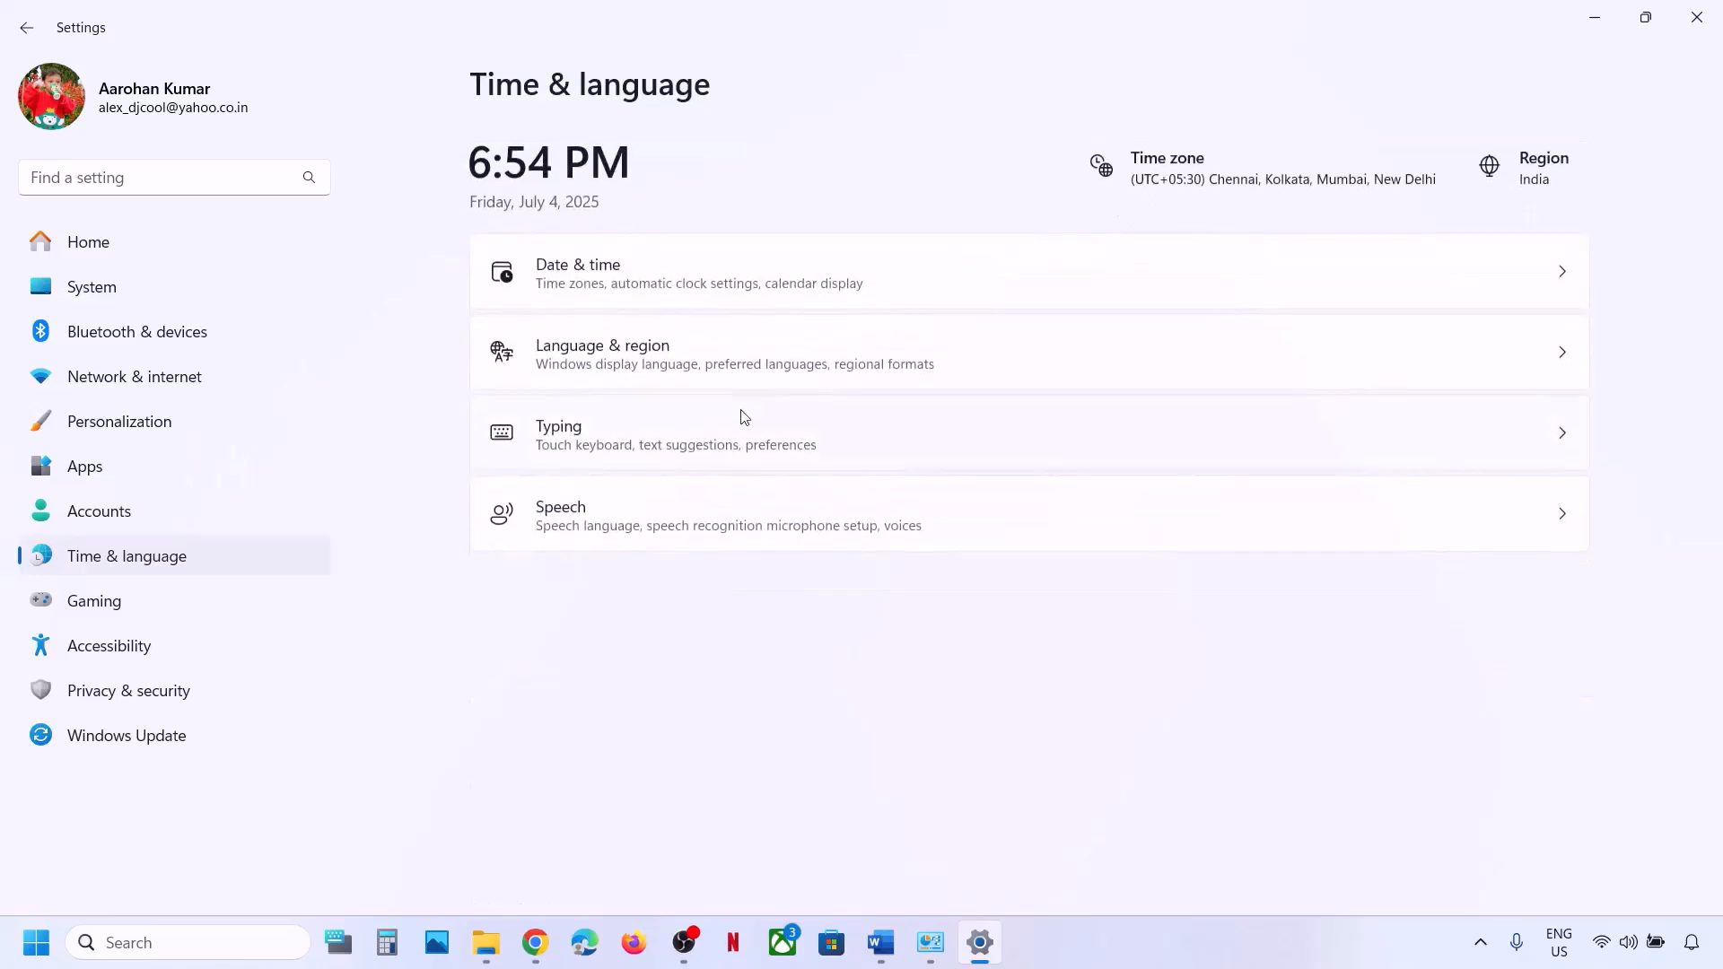
left_click(626, 371)
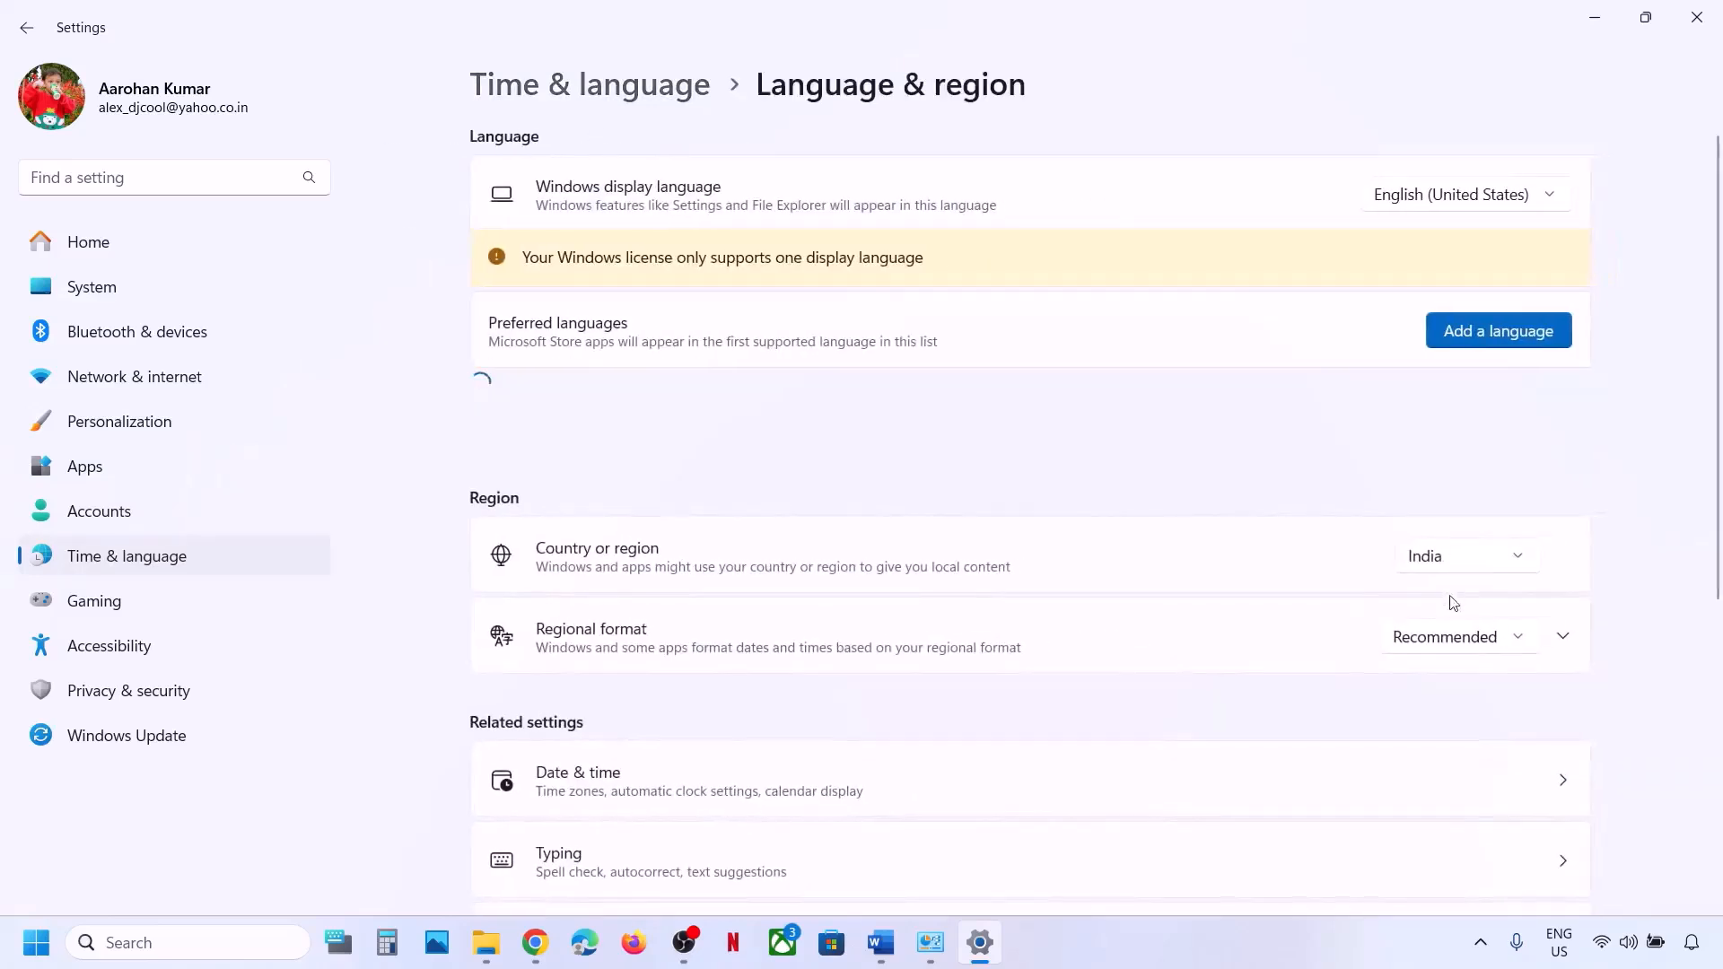
left_click(1450, 566)
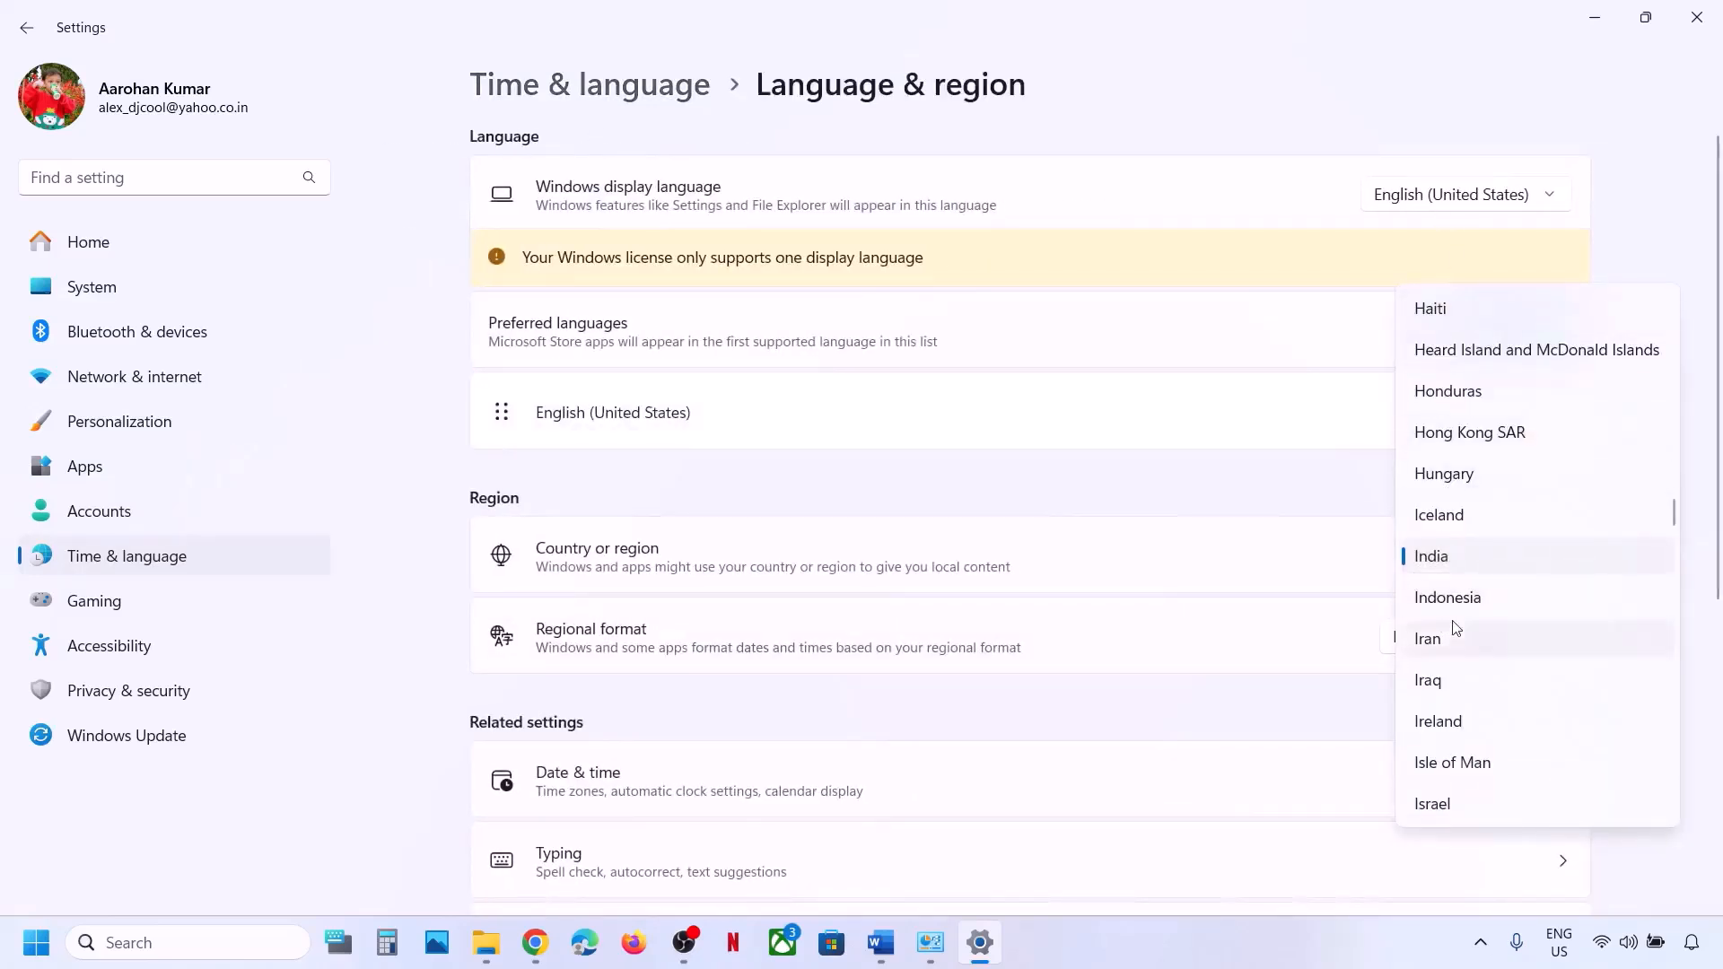
left_click(1631, 184)
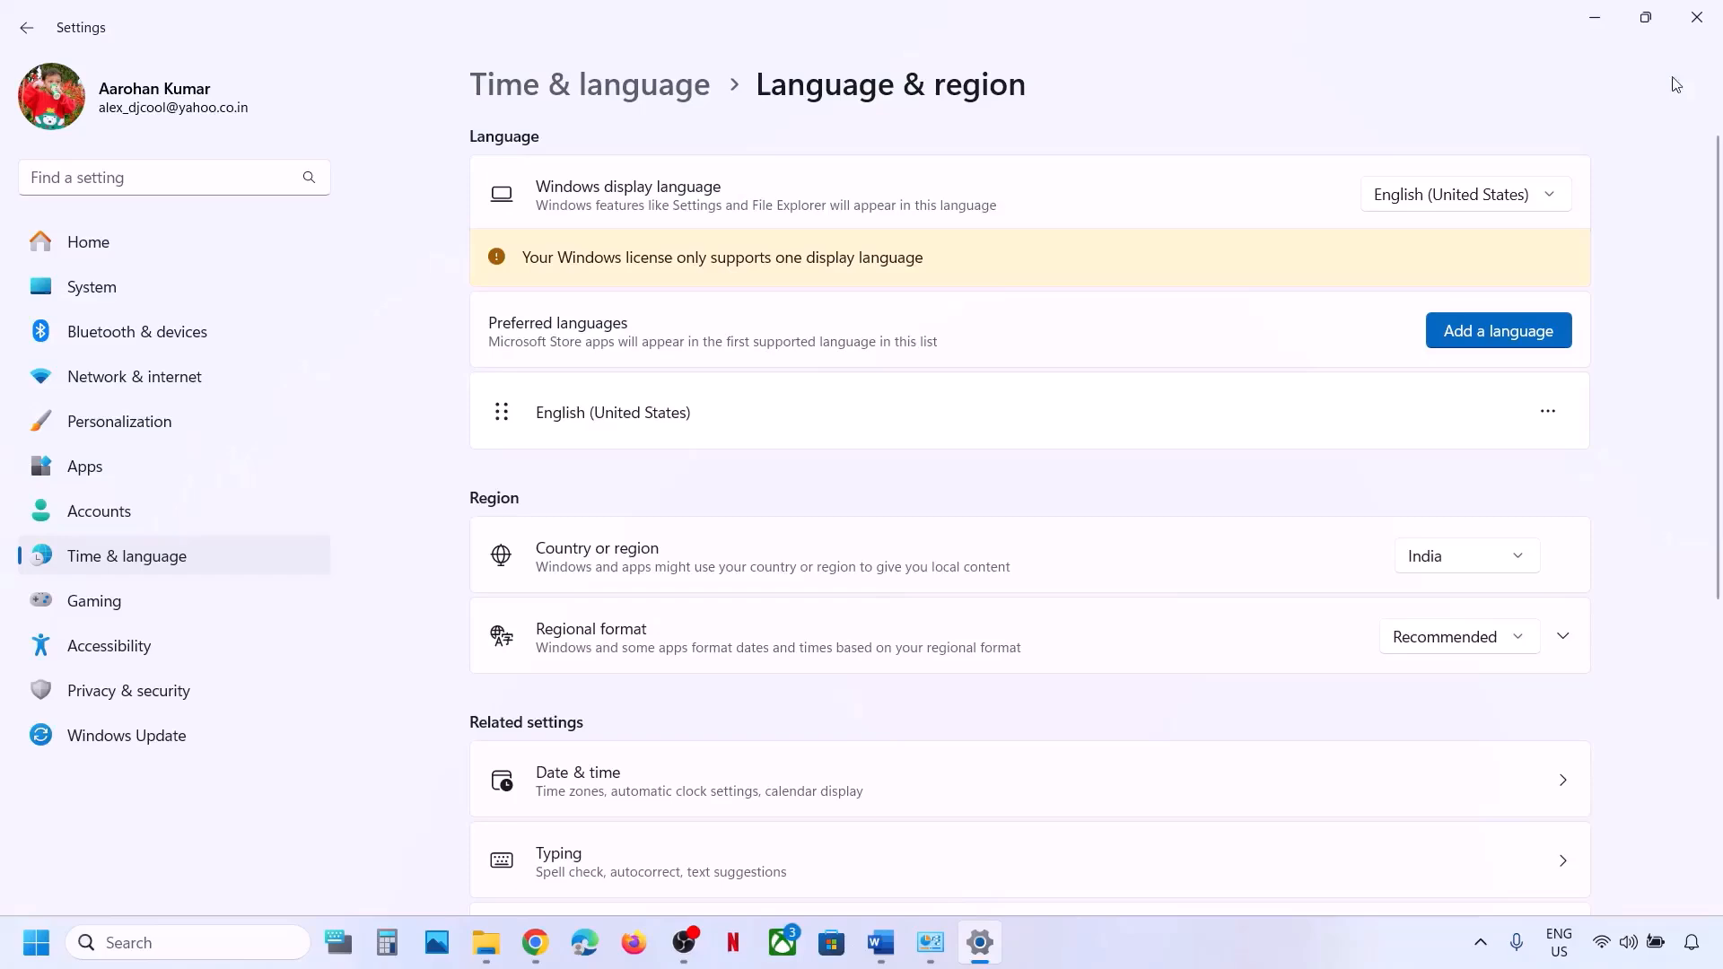
left_click(1696, 16)
scroll(867, 492, "down", 3)
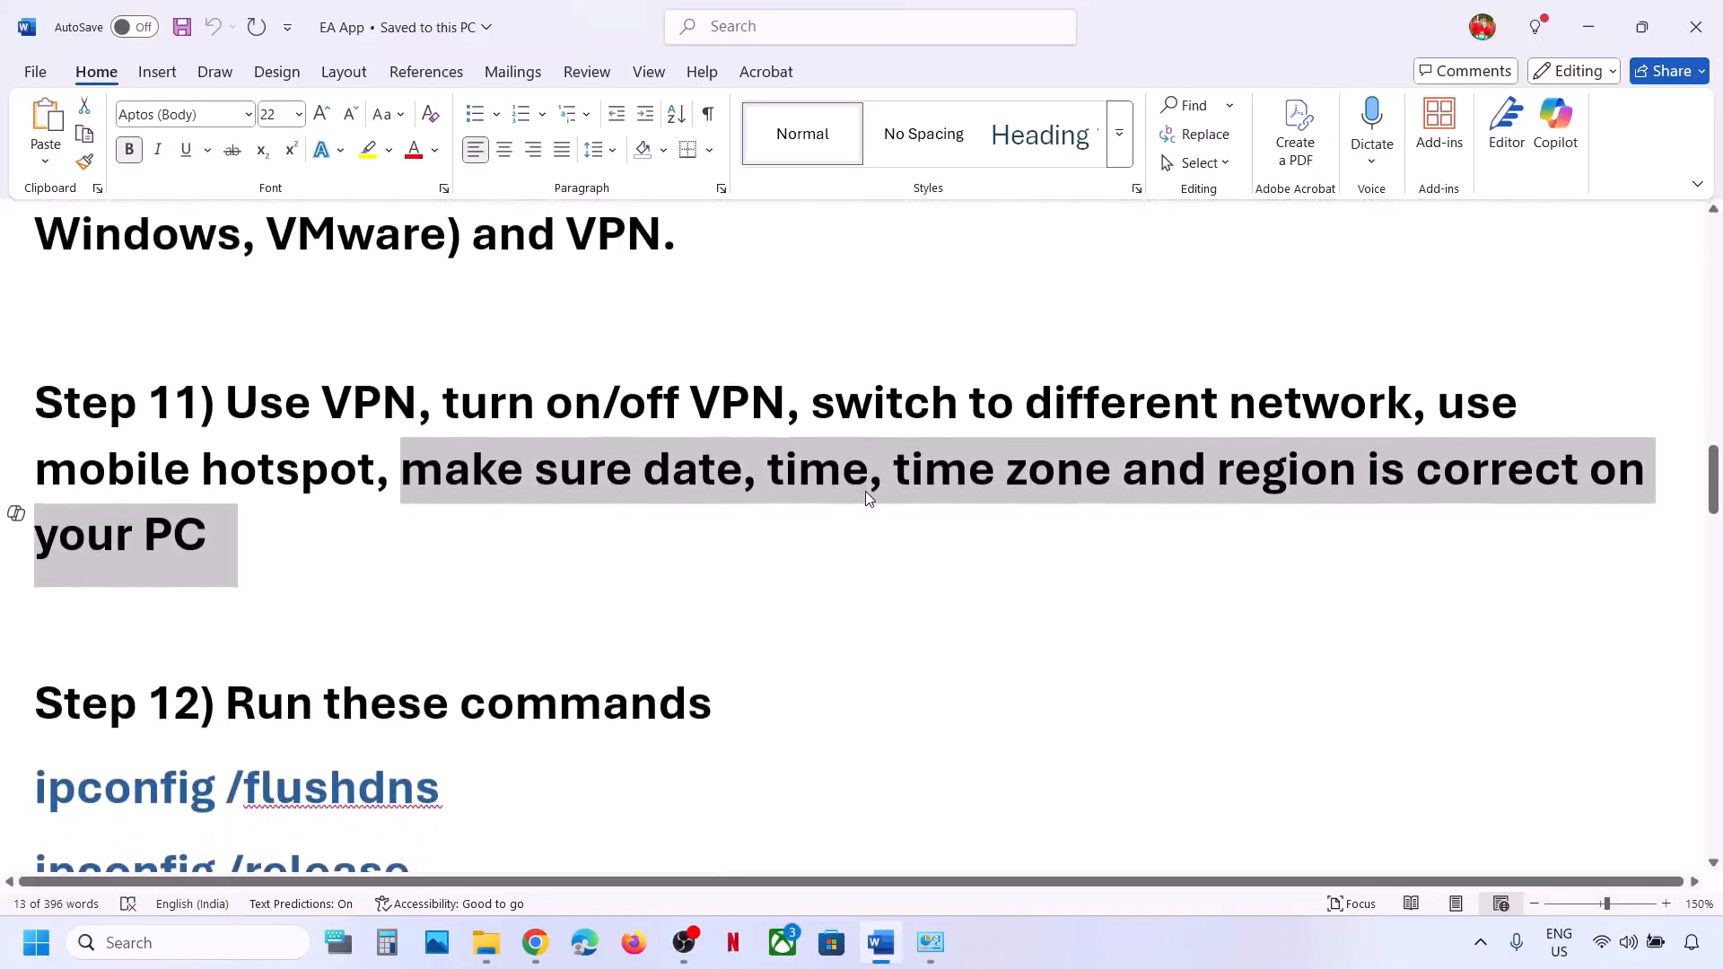
Search 'cmd' and launch Command Prompt as administrator.
key("super+Tab")
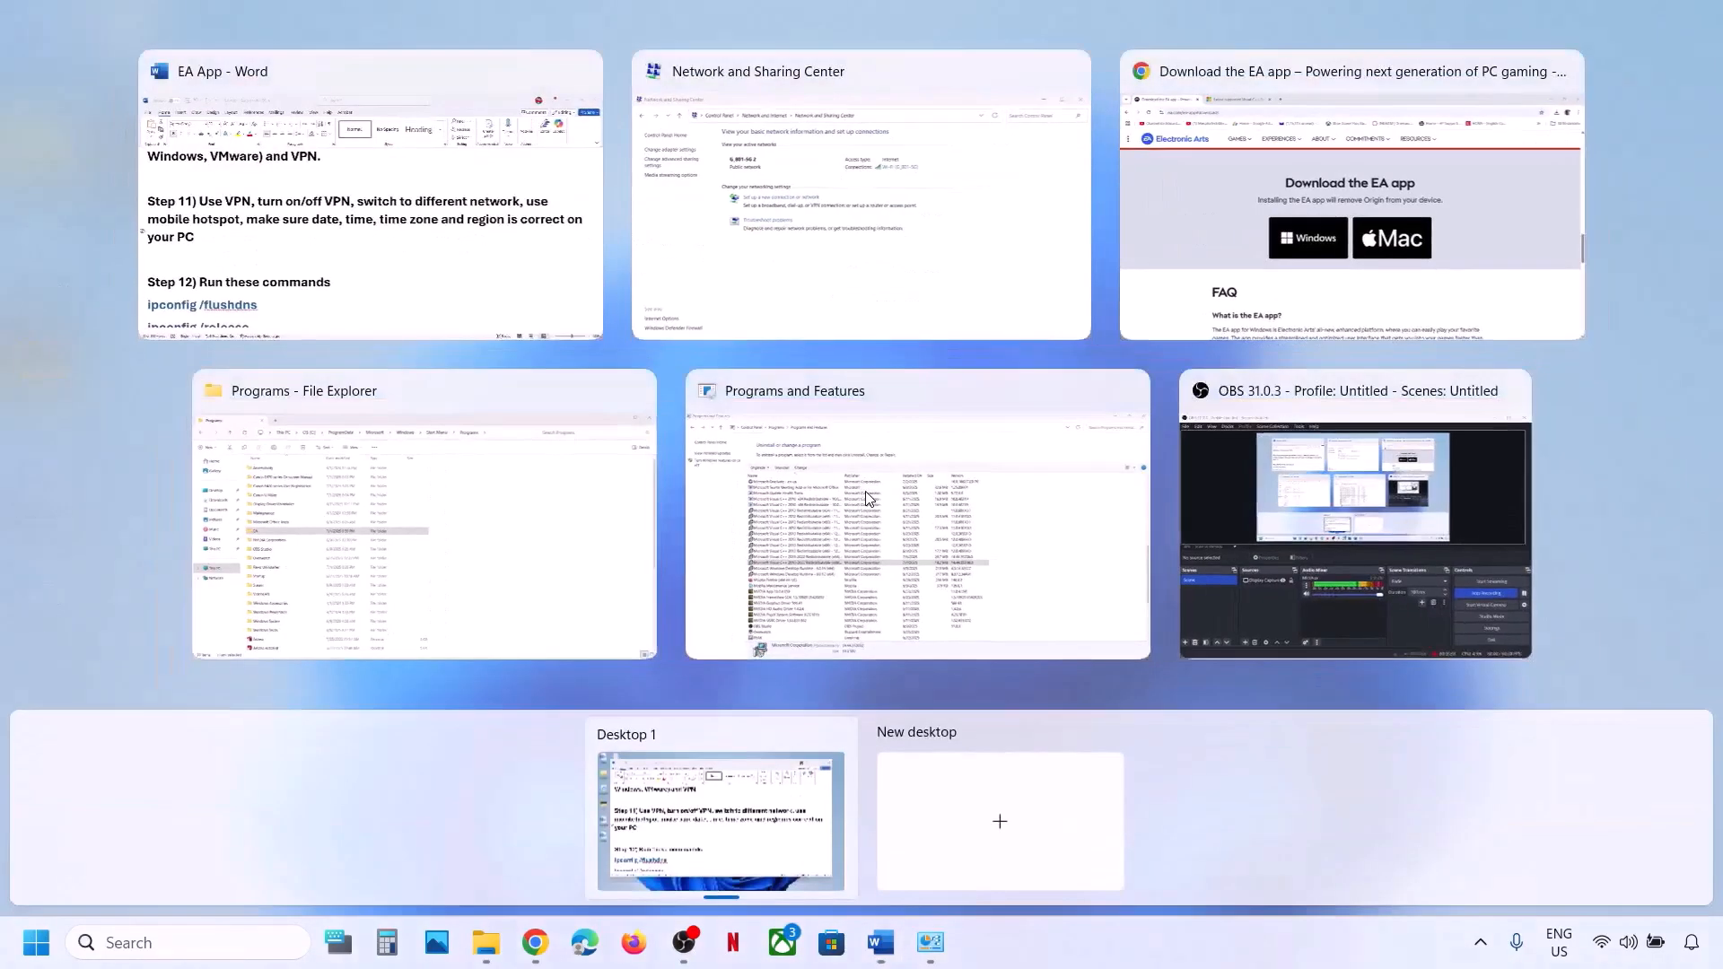
left_click(459, 256)
scroll(430, 623, "down", 2)
scroll(431, 623, "down", 4)
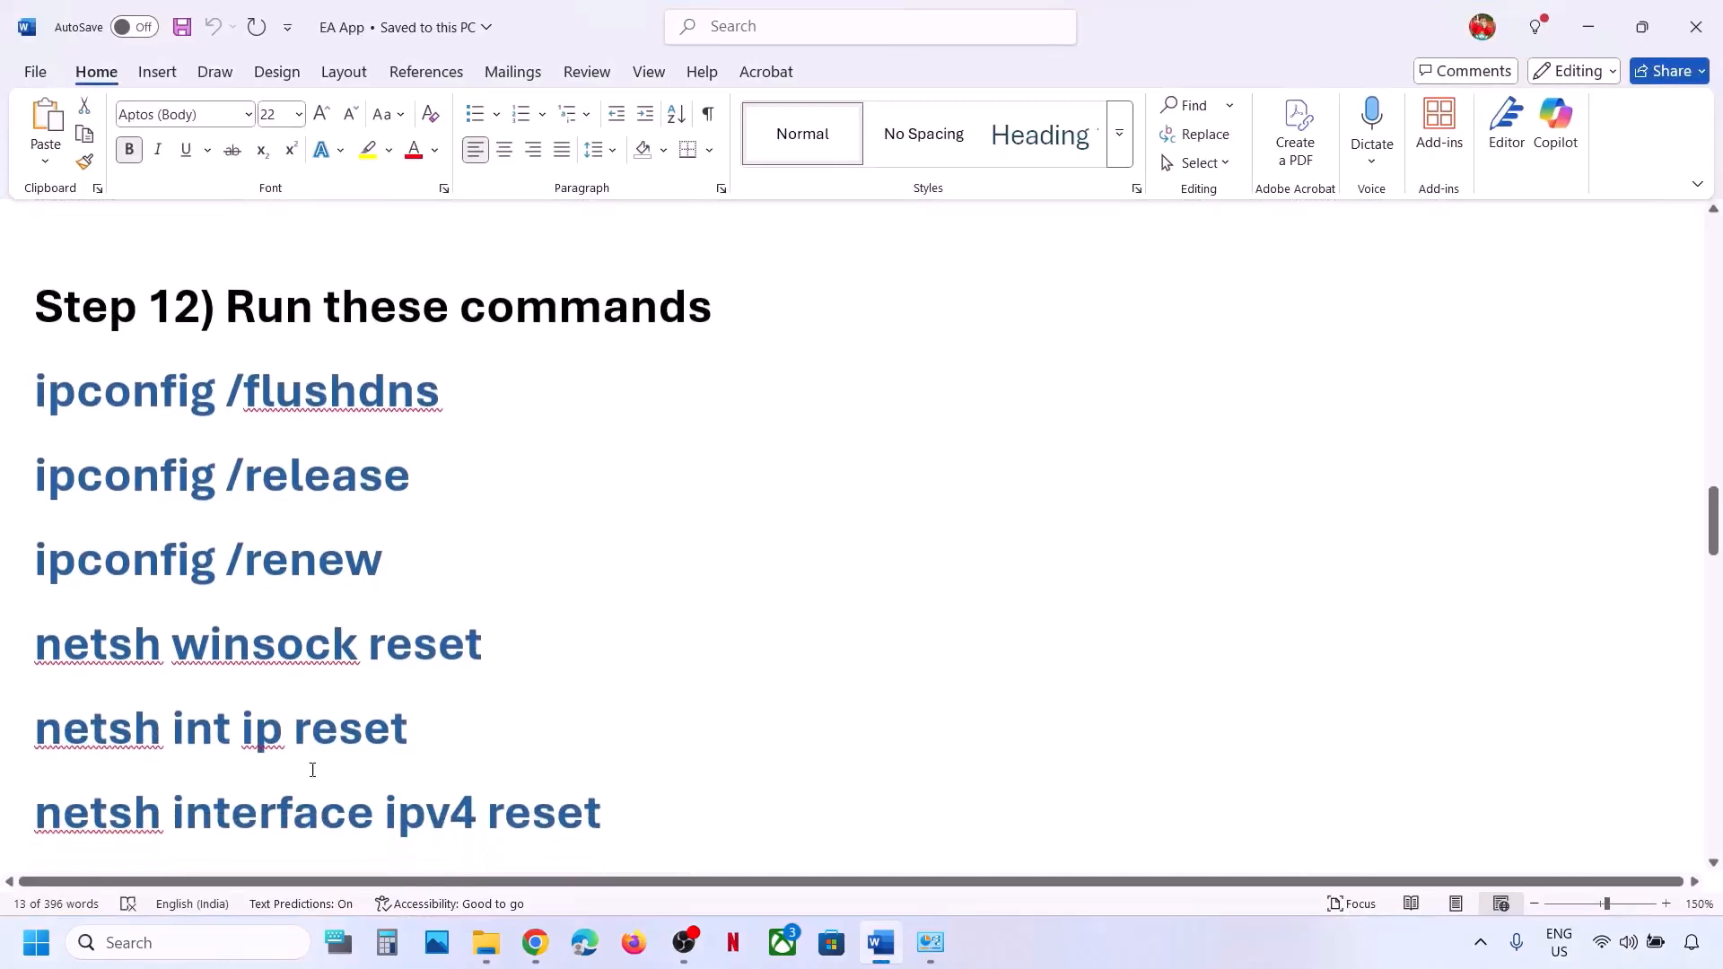
left_click(172, 938)
type("cmd")
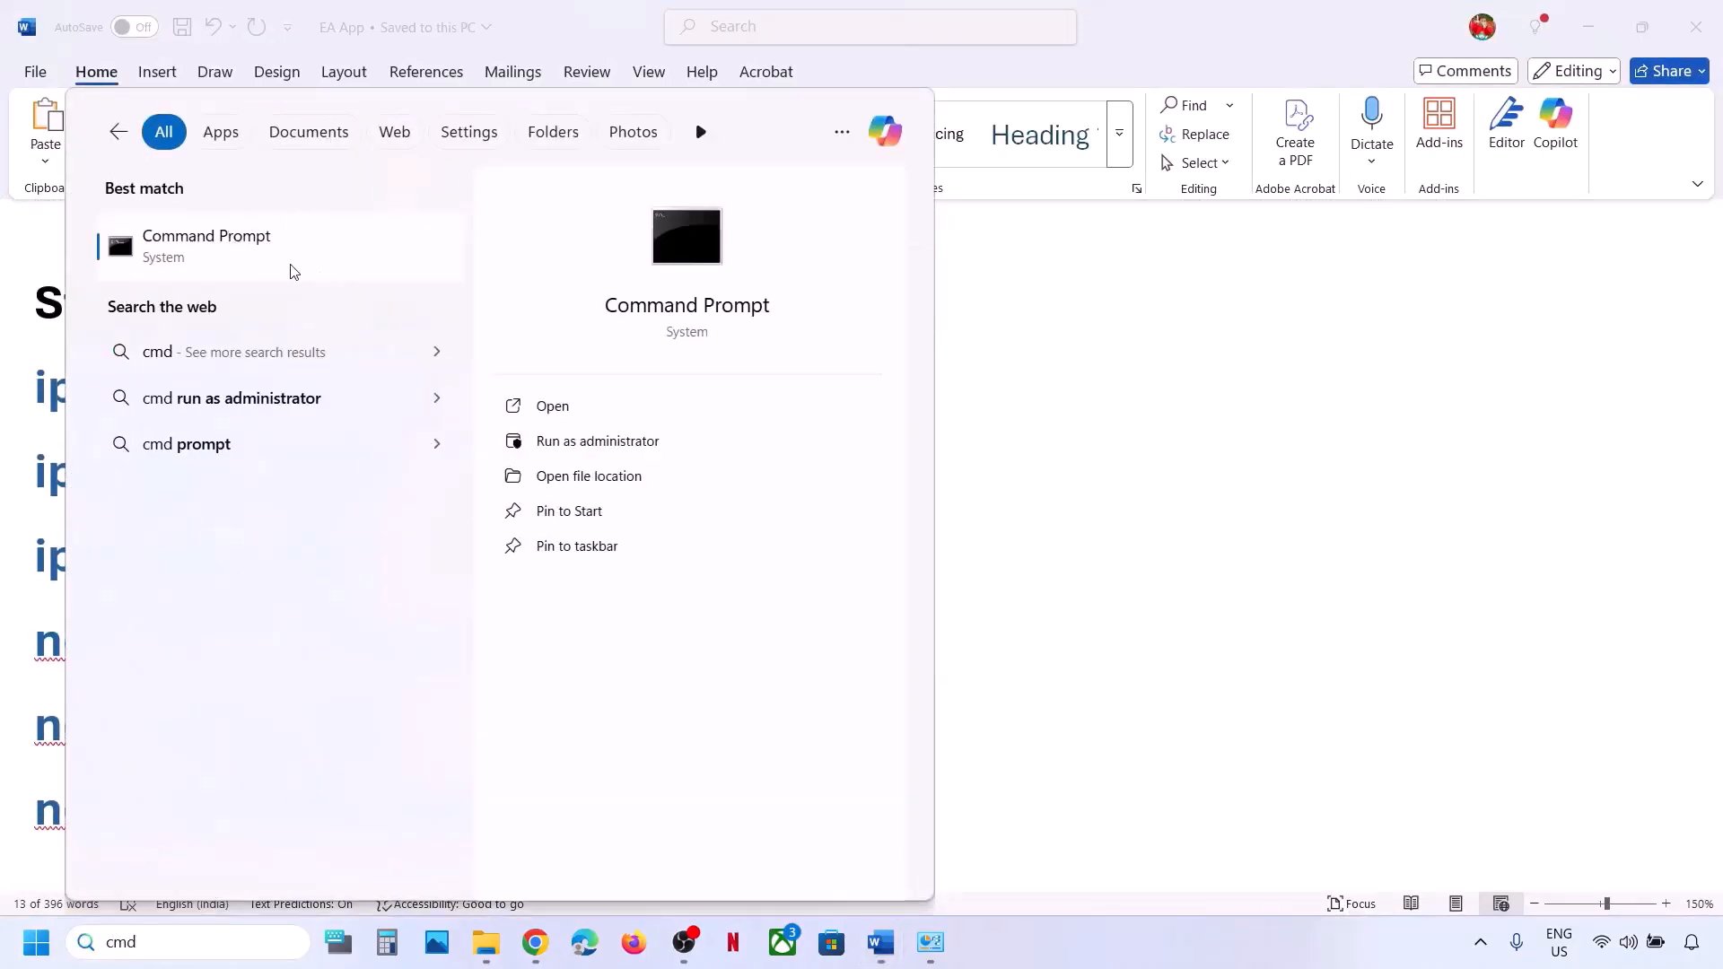
right_click(290, 272)
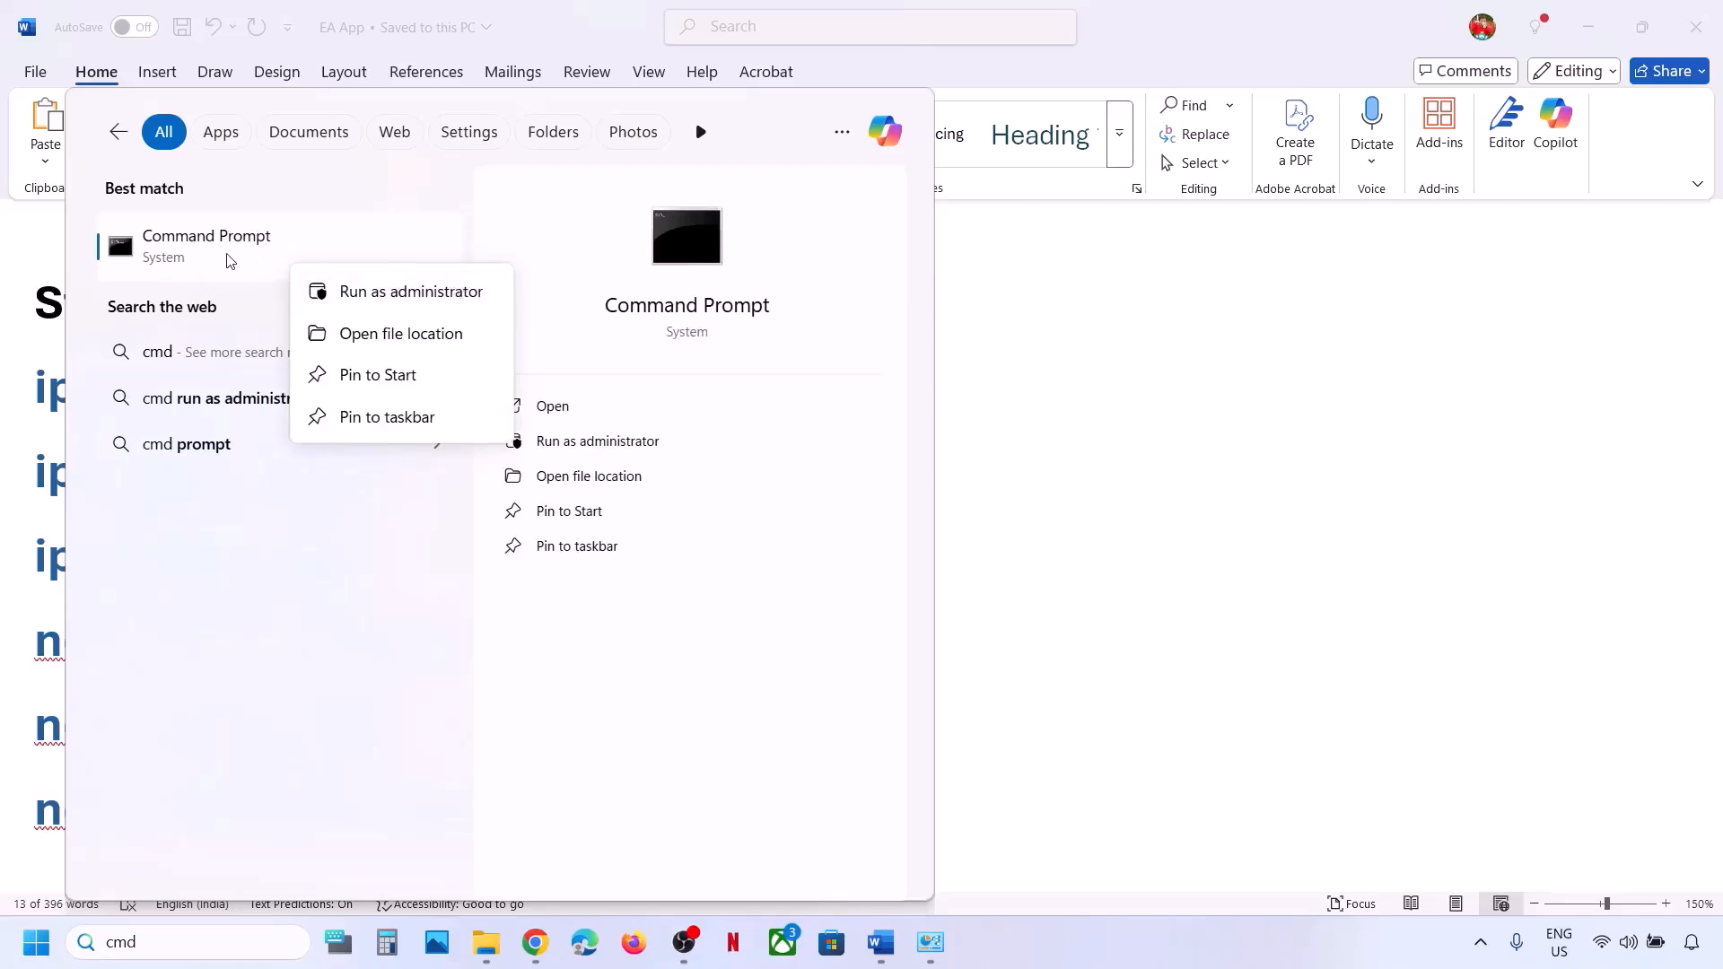
left_click(395, 293)
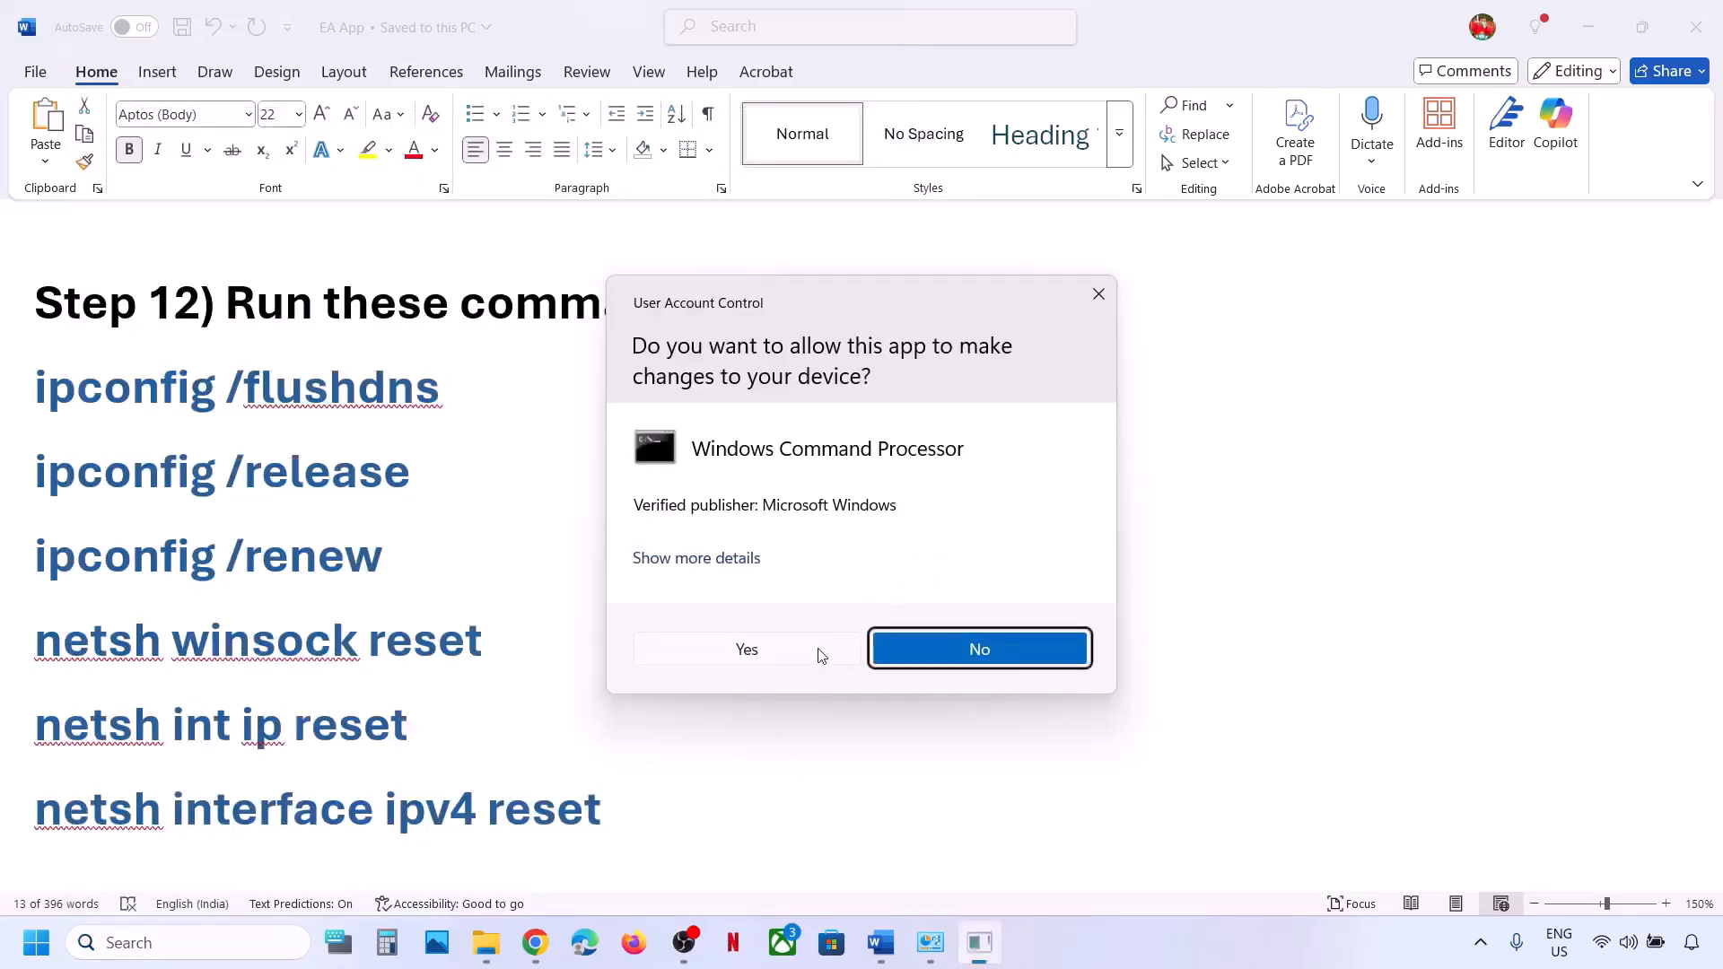
left_click(820, 651)
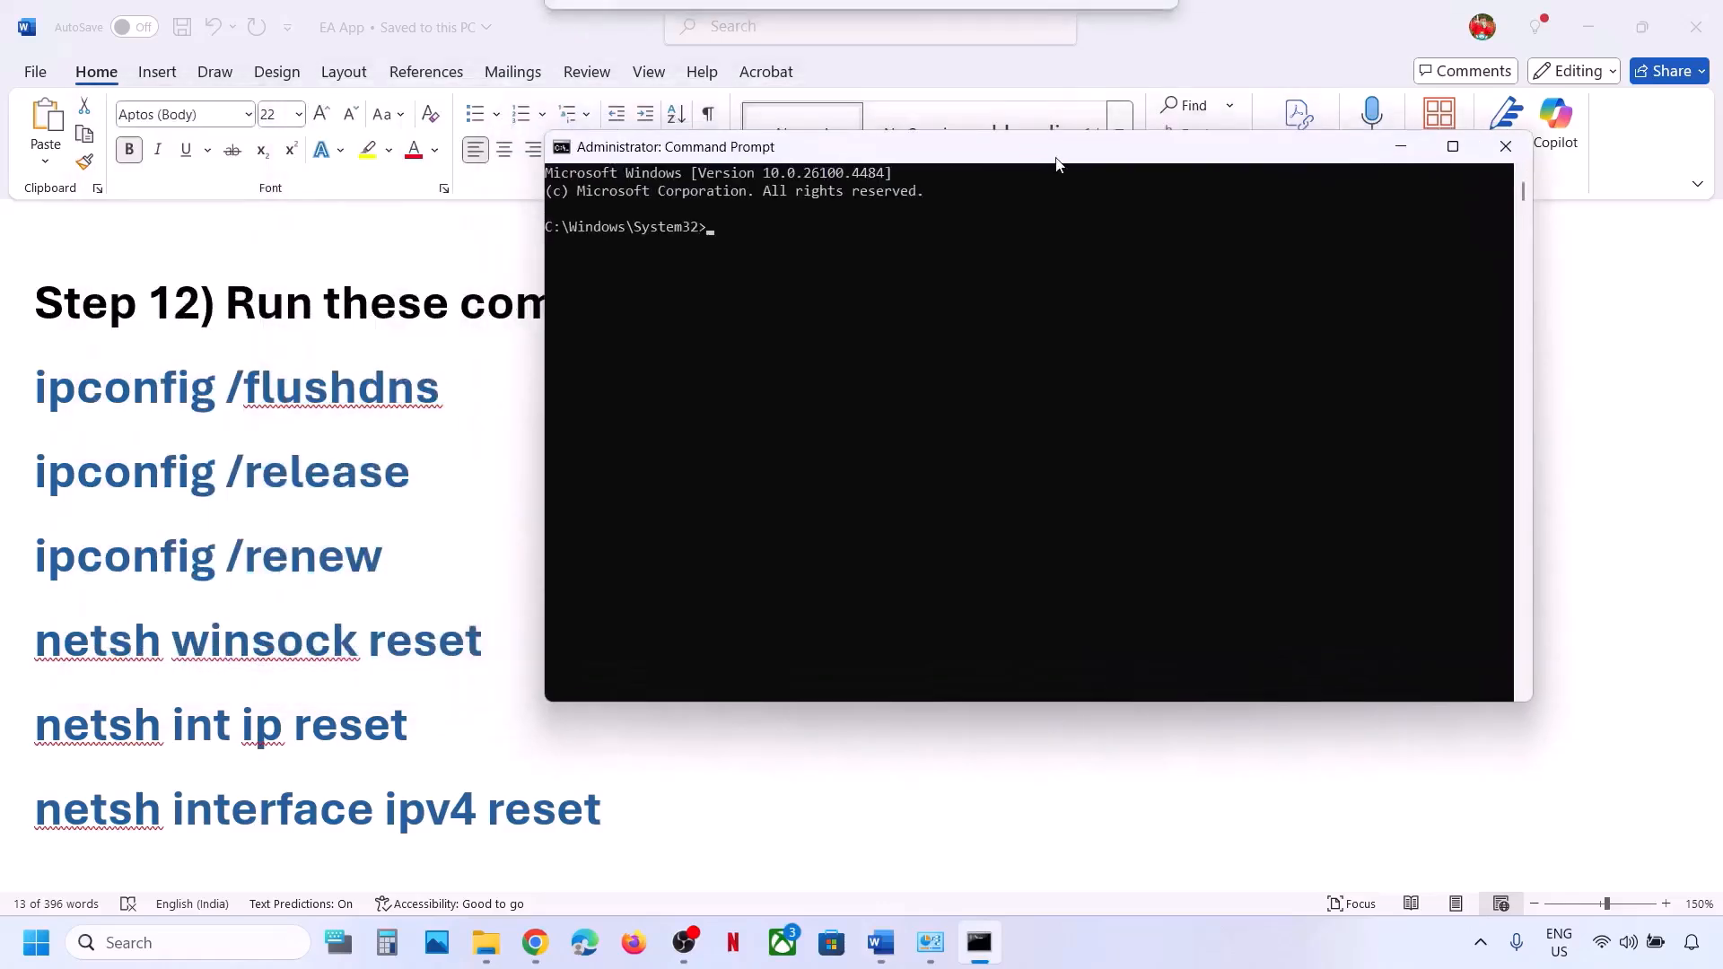
Run ipconfig /flushdns and ipconfig /release copied from the Word guide.
left_click(464, 389)
left_click_drag(448, 394, 68, 423)
key("ctrl+c")
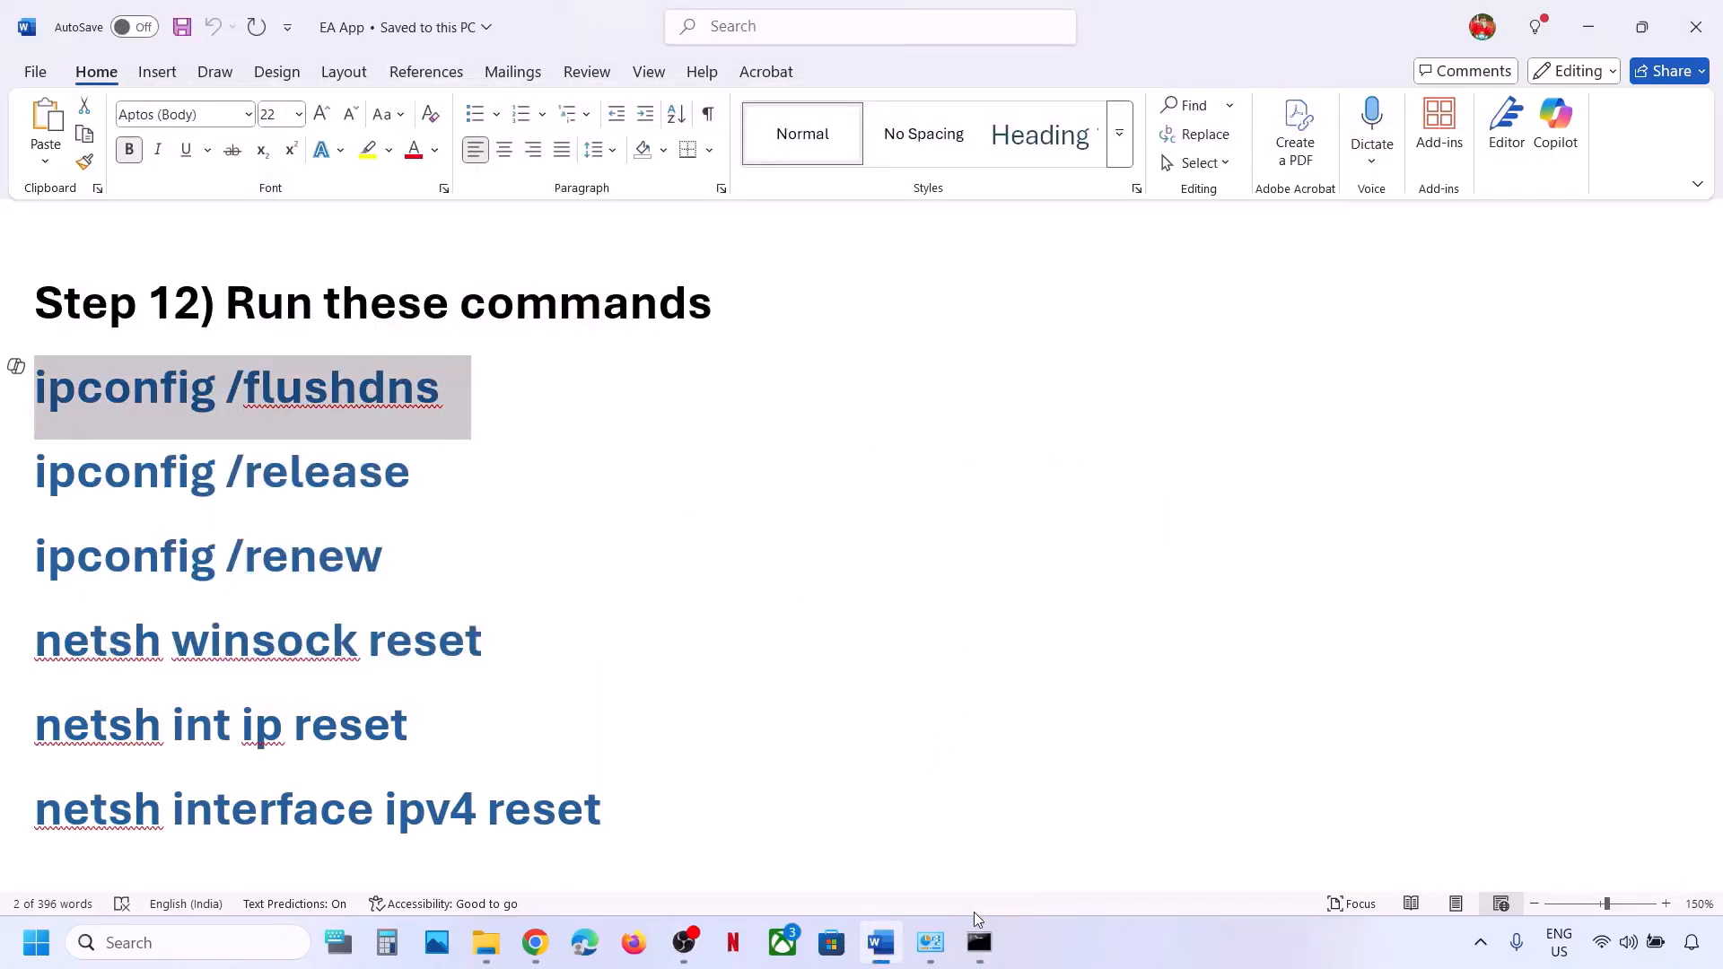
left_click(980, 947)
key("ctrl+v")
key("Return")
key("alt+Tab")
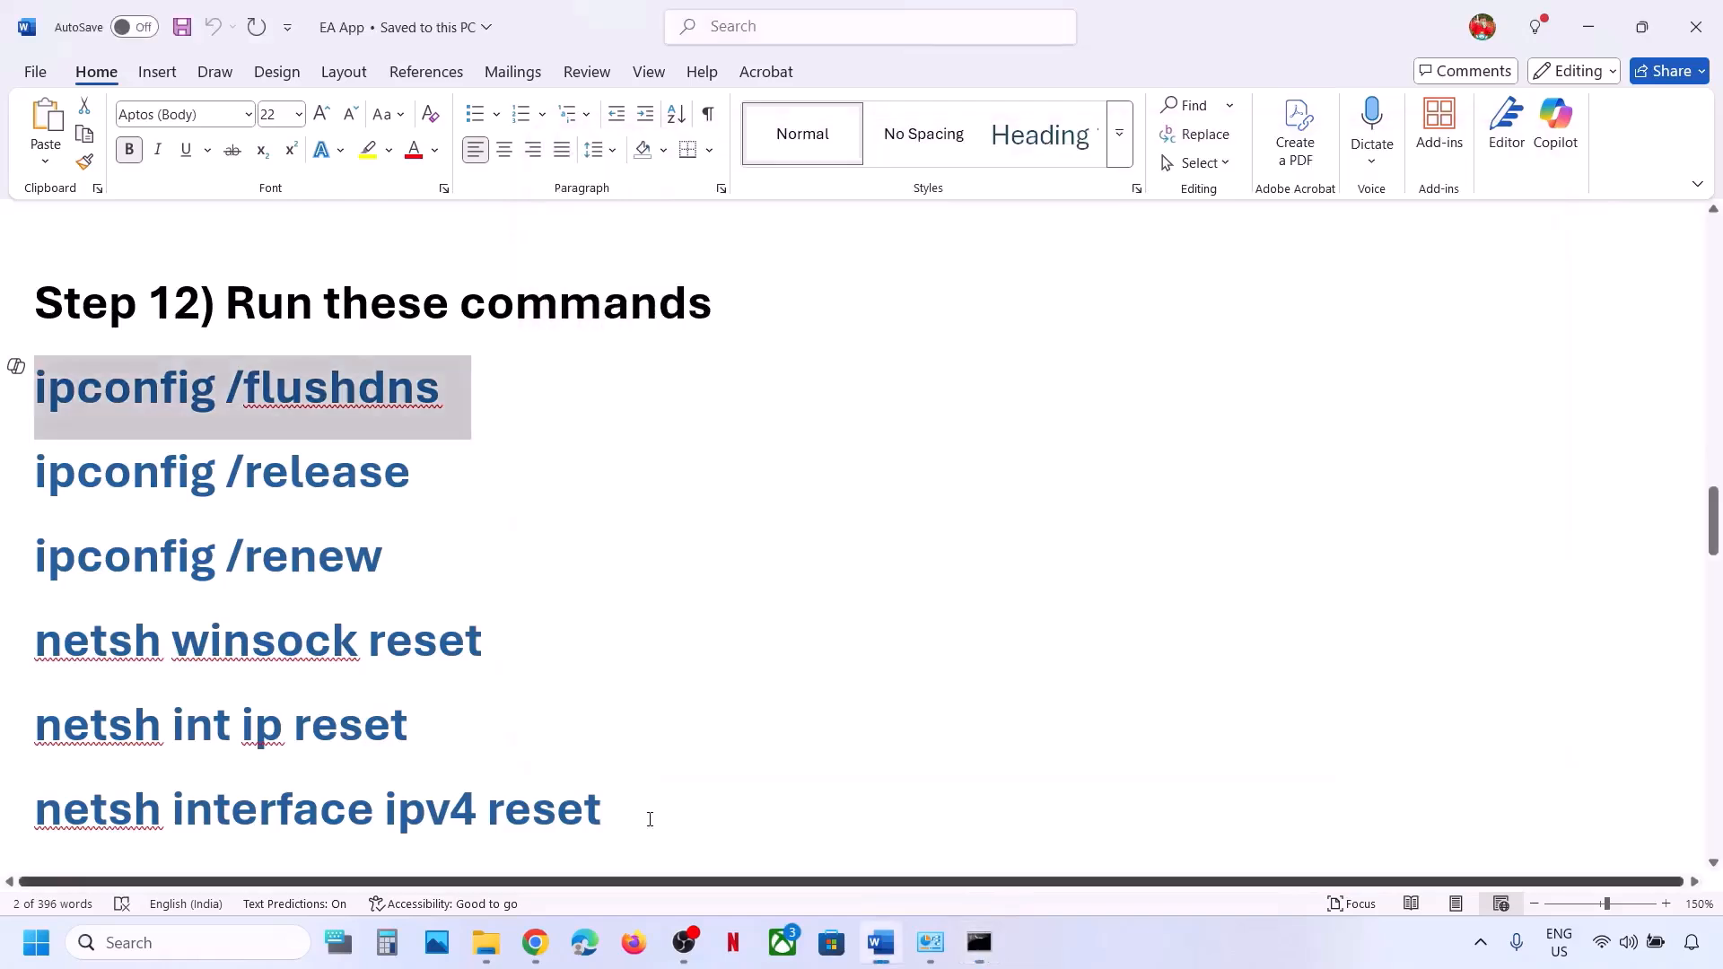
left_click_drag(407, 485, 105, 483)
key("ctrl+c")
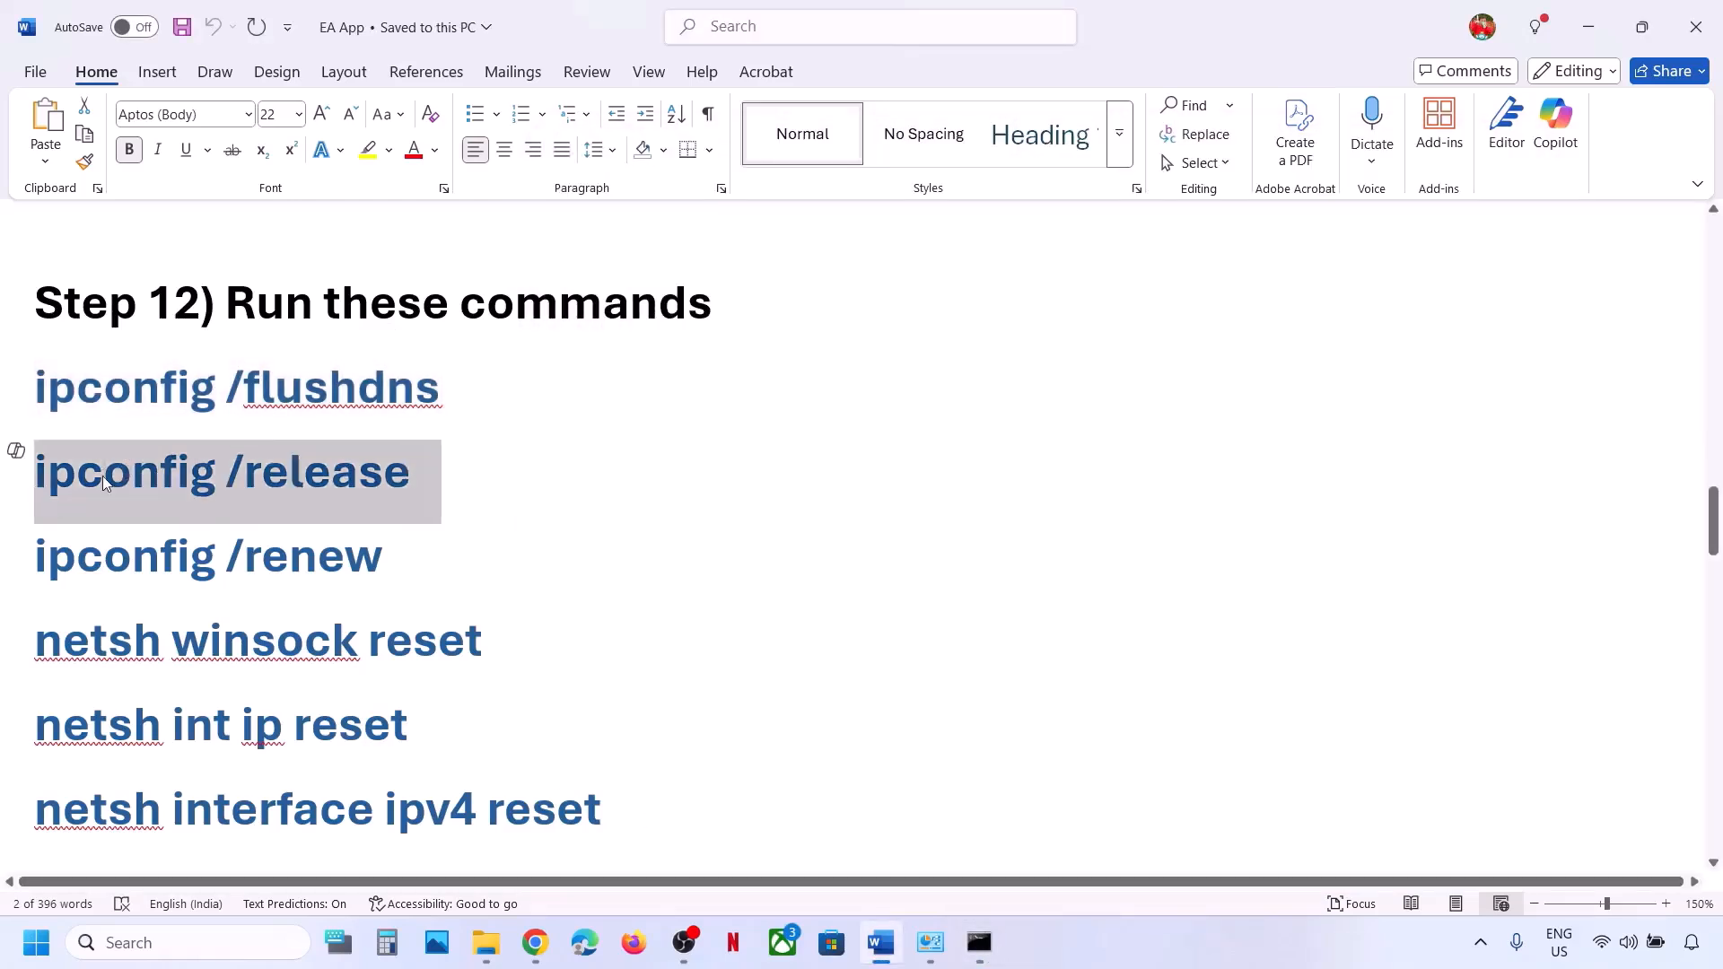
key("alt+Tab")
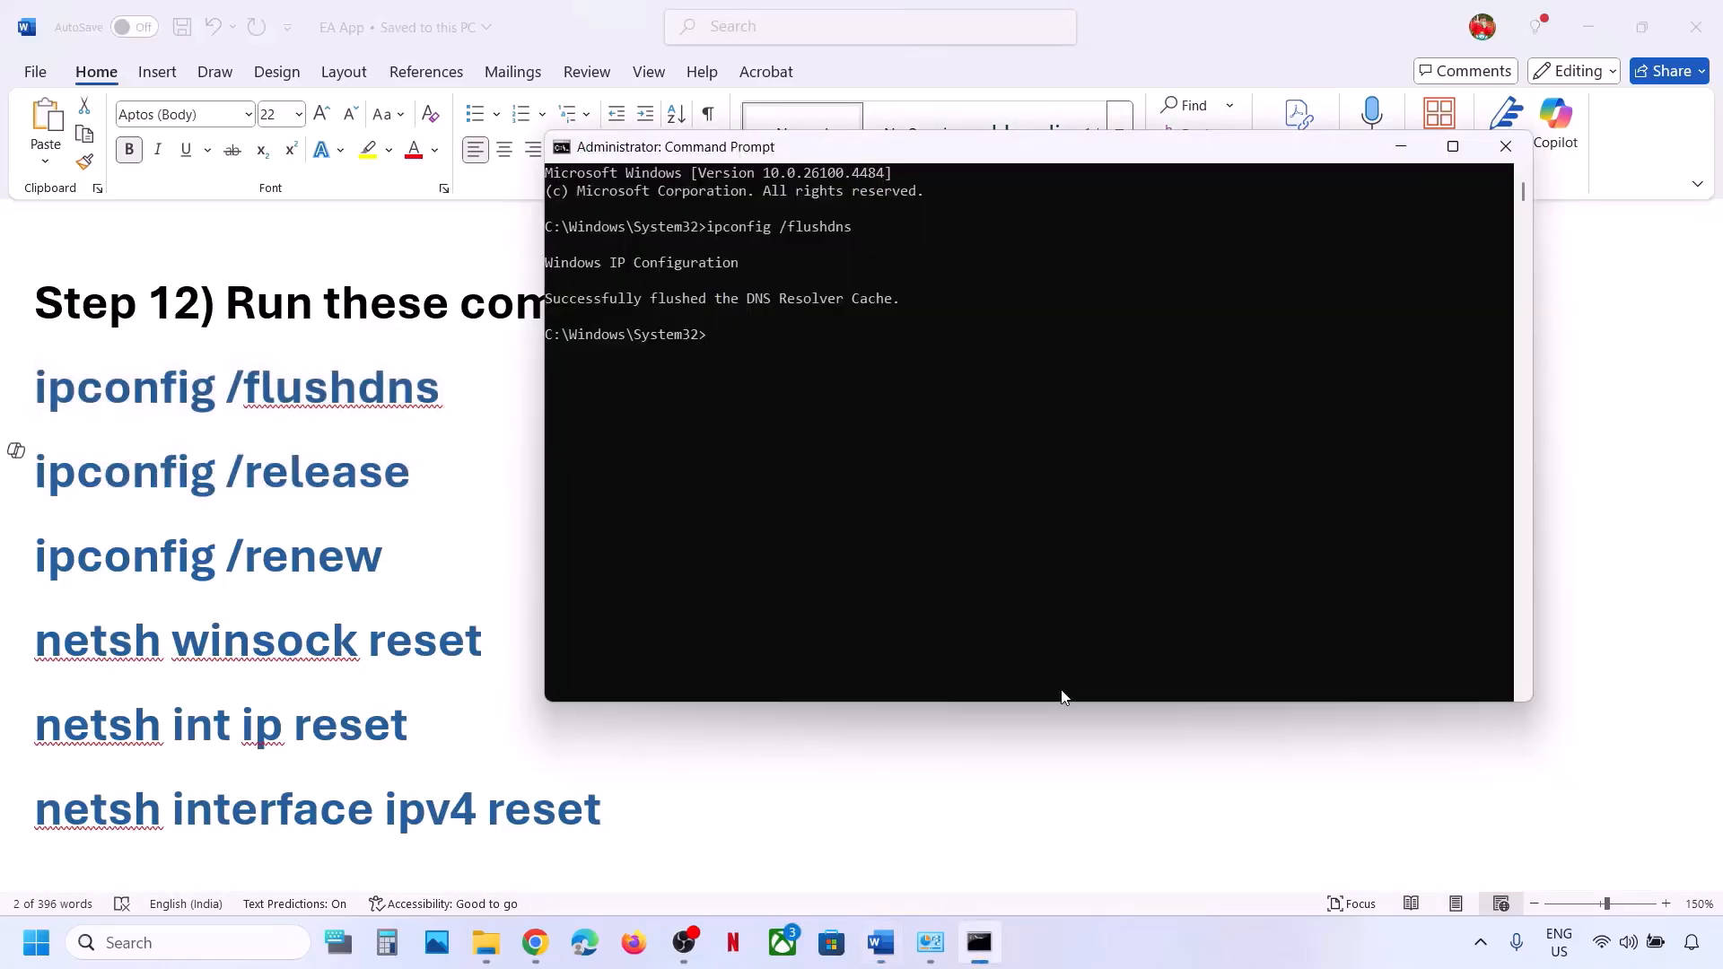
key("ctrl+v")
key("Return")
key("alt+Tab")
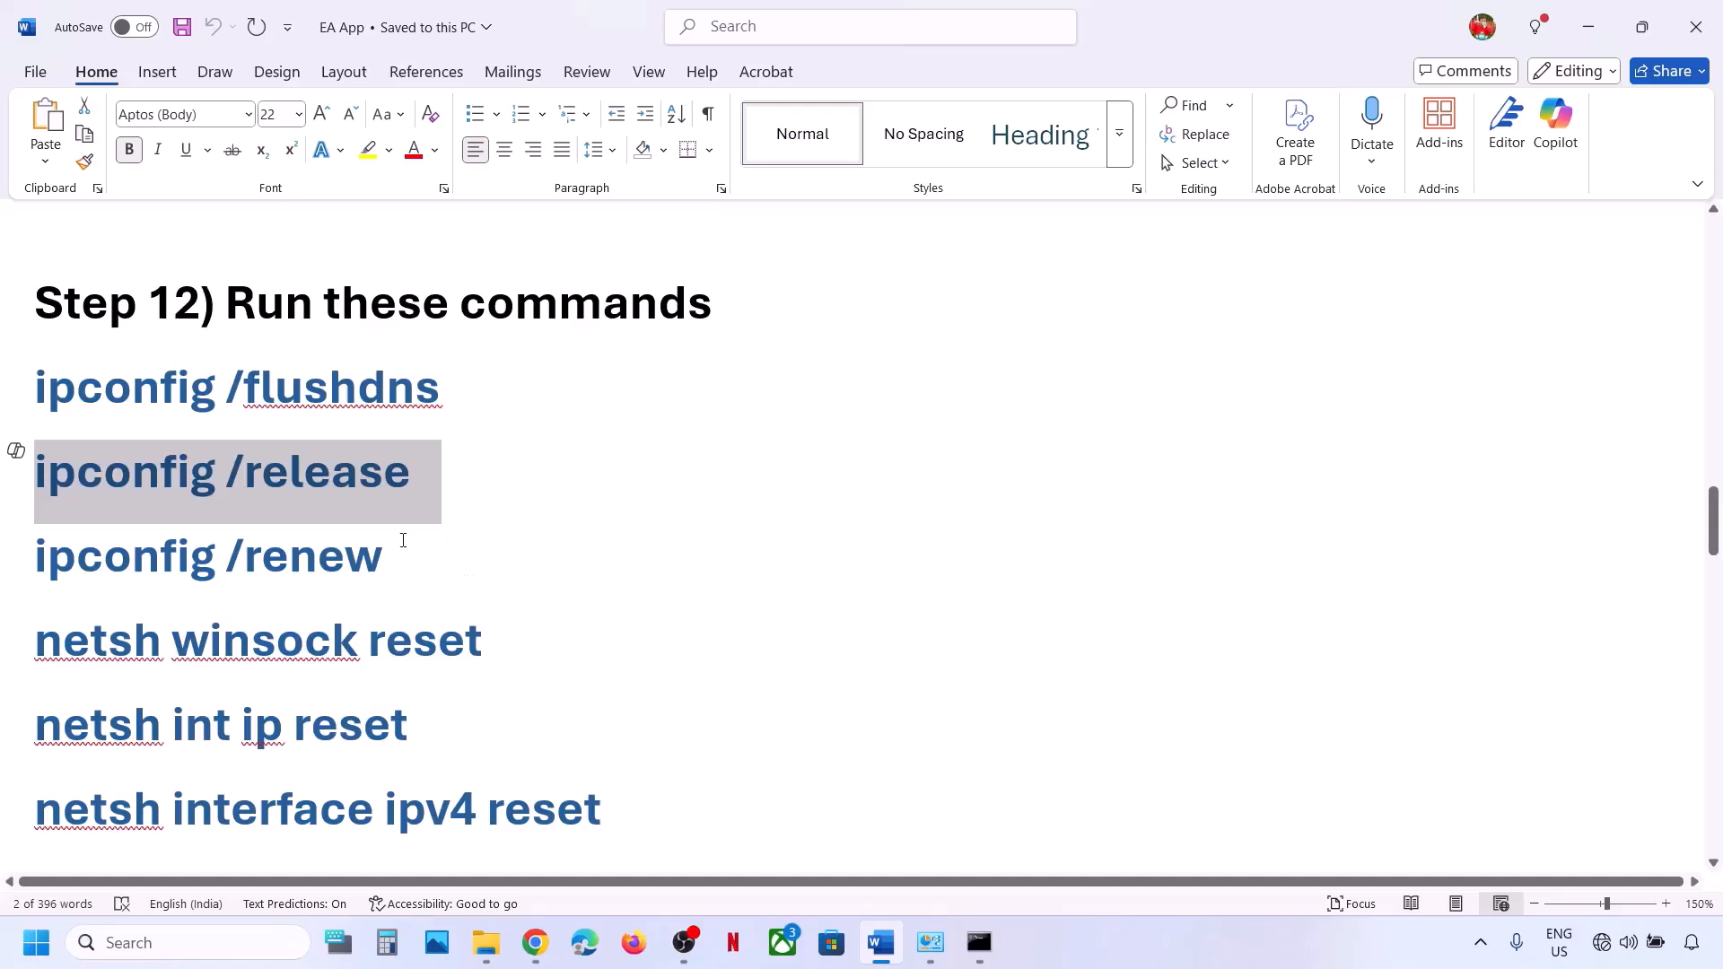
Run ipconfig /renew and netsh winsock reset at the admin prompt.
left_click_drag(403, 541, 104, 562)
key("alt+Tab")
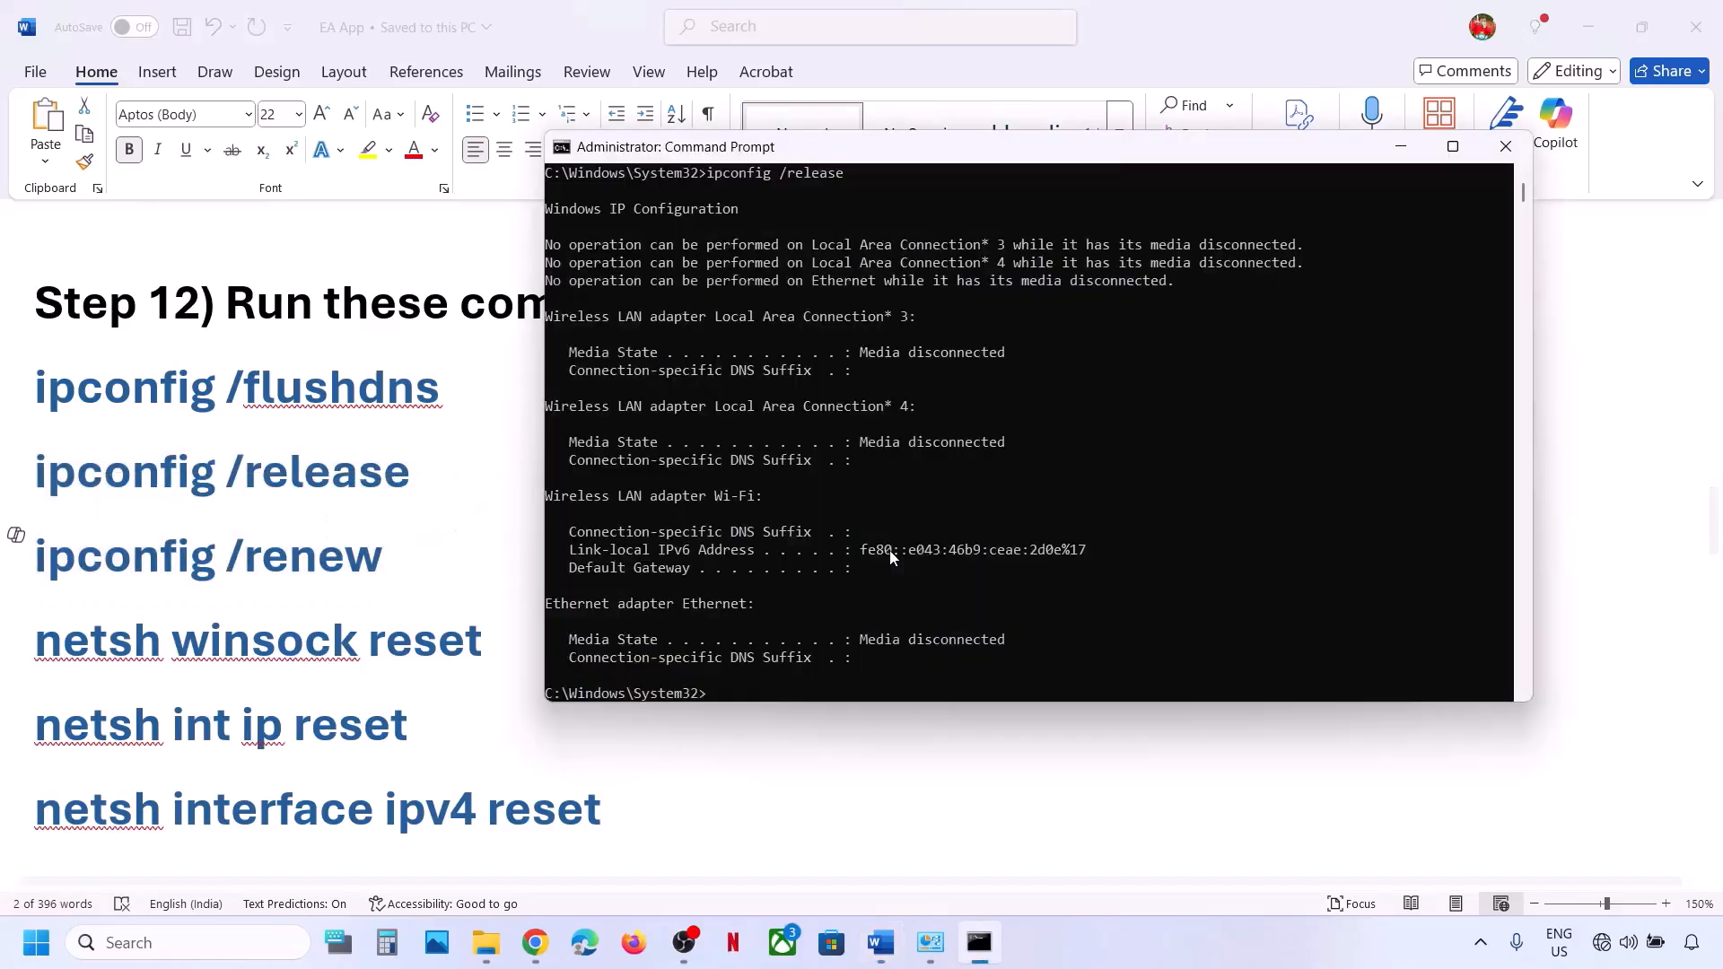
type("ipconfig /renew")
key("Return")
key("alt+Tab")
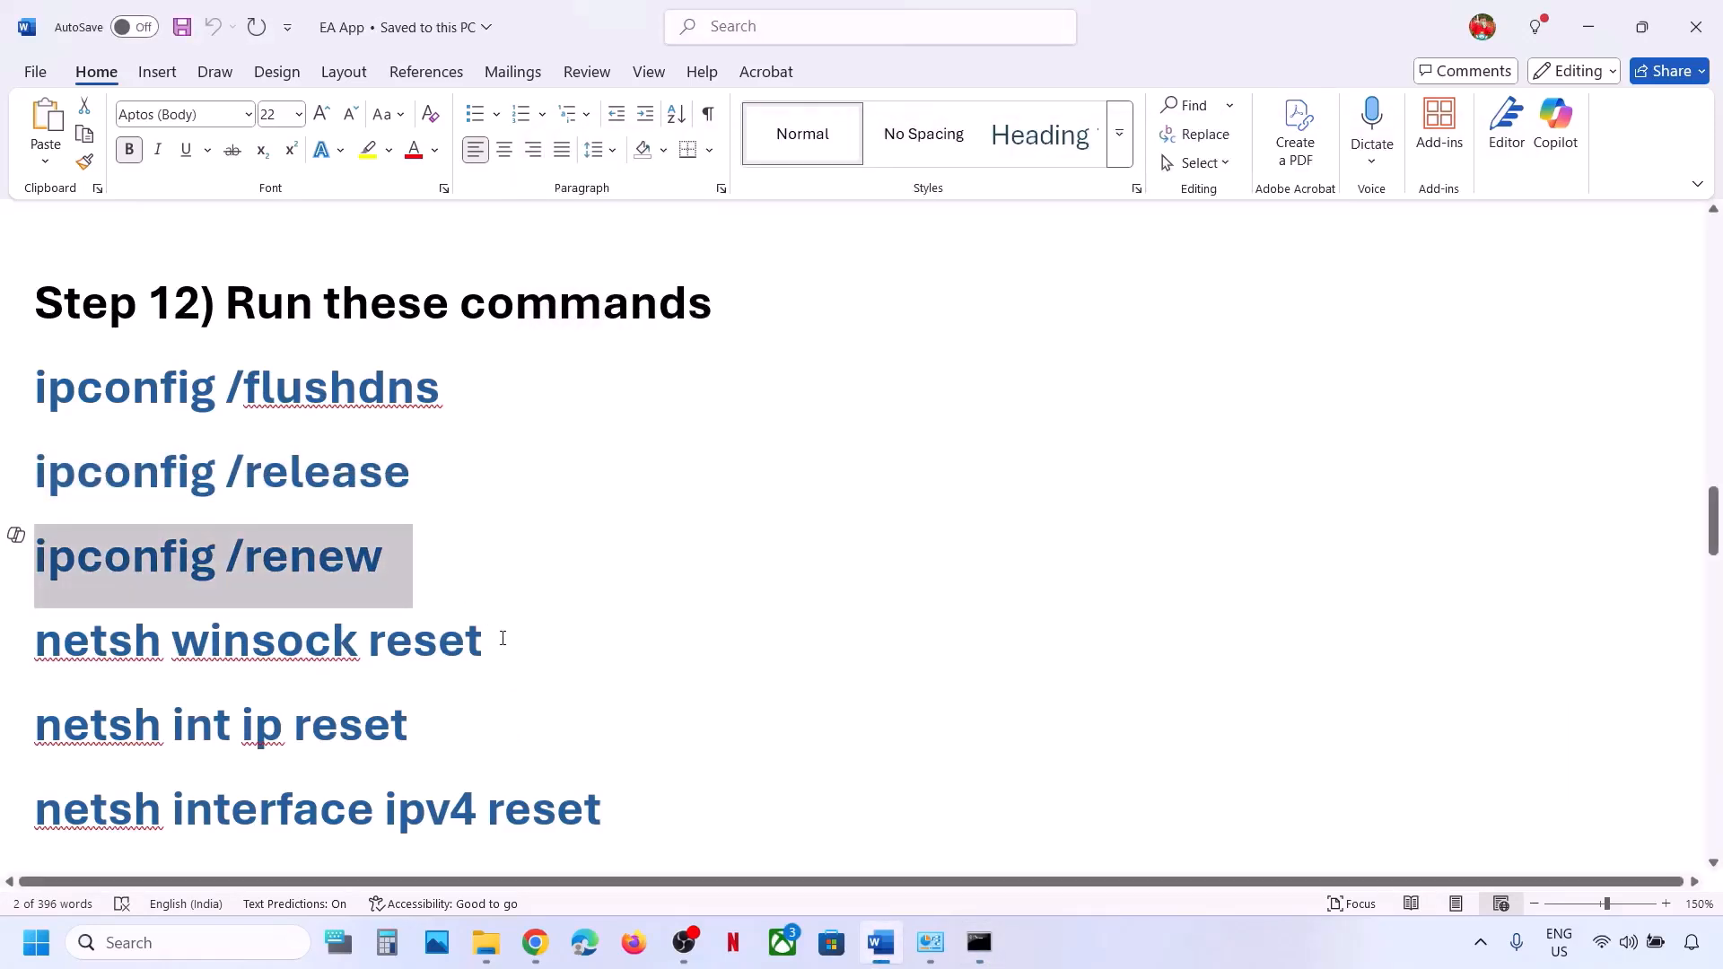
left_click_drag(503, 638, 127, 661)
key("alt+Tab")
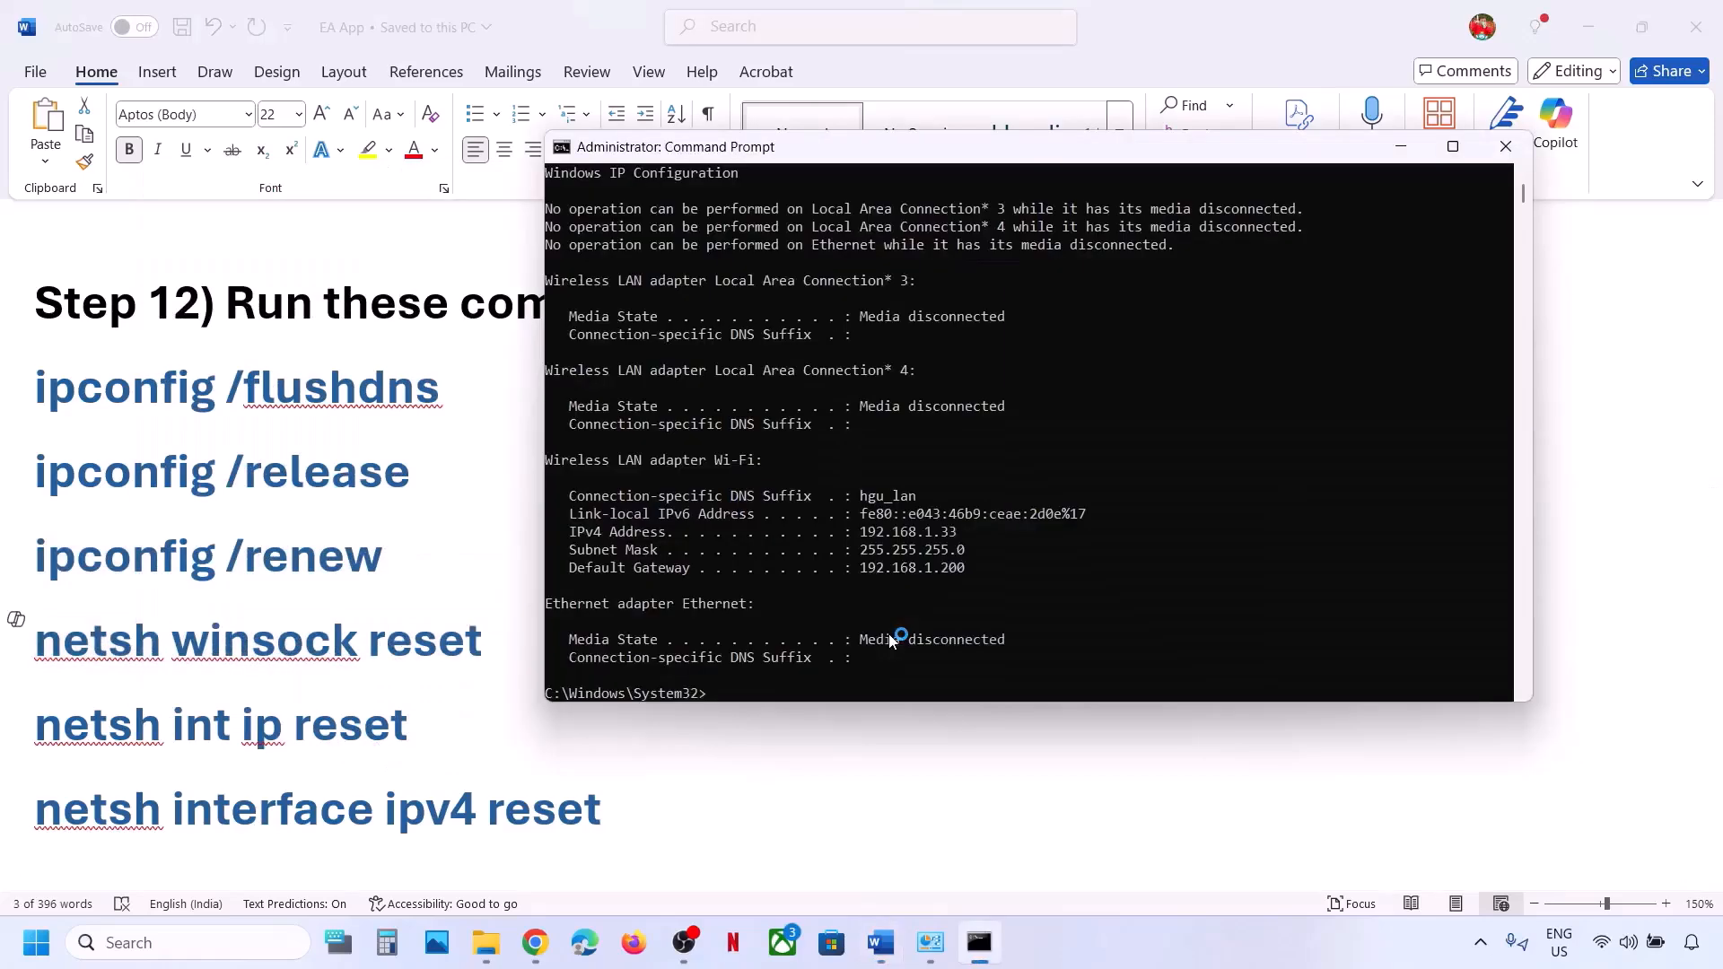
type("netsh winsock reset")
key("Return")
key("alt+Tab")
Run netsh int ip reset and netsh interface ipv4 reset.
scroll(534, 679, "down", 3)
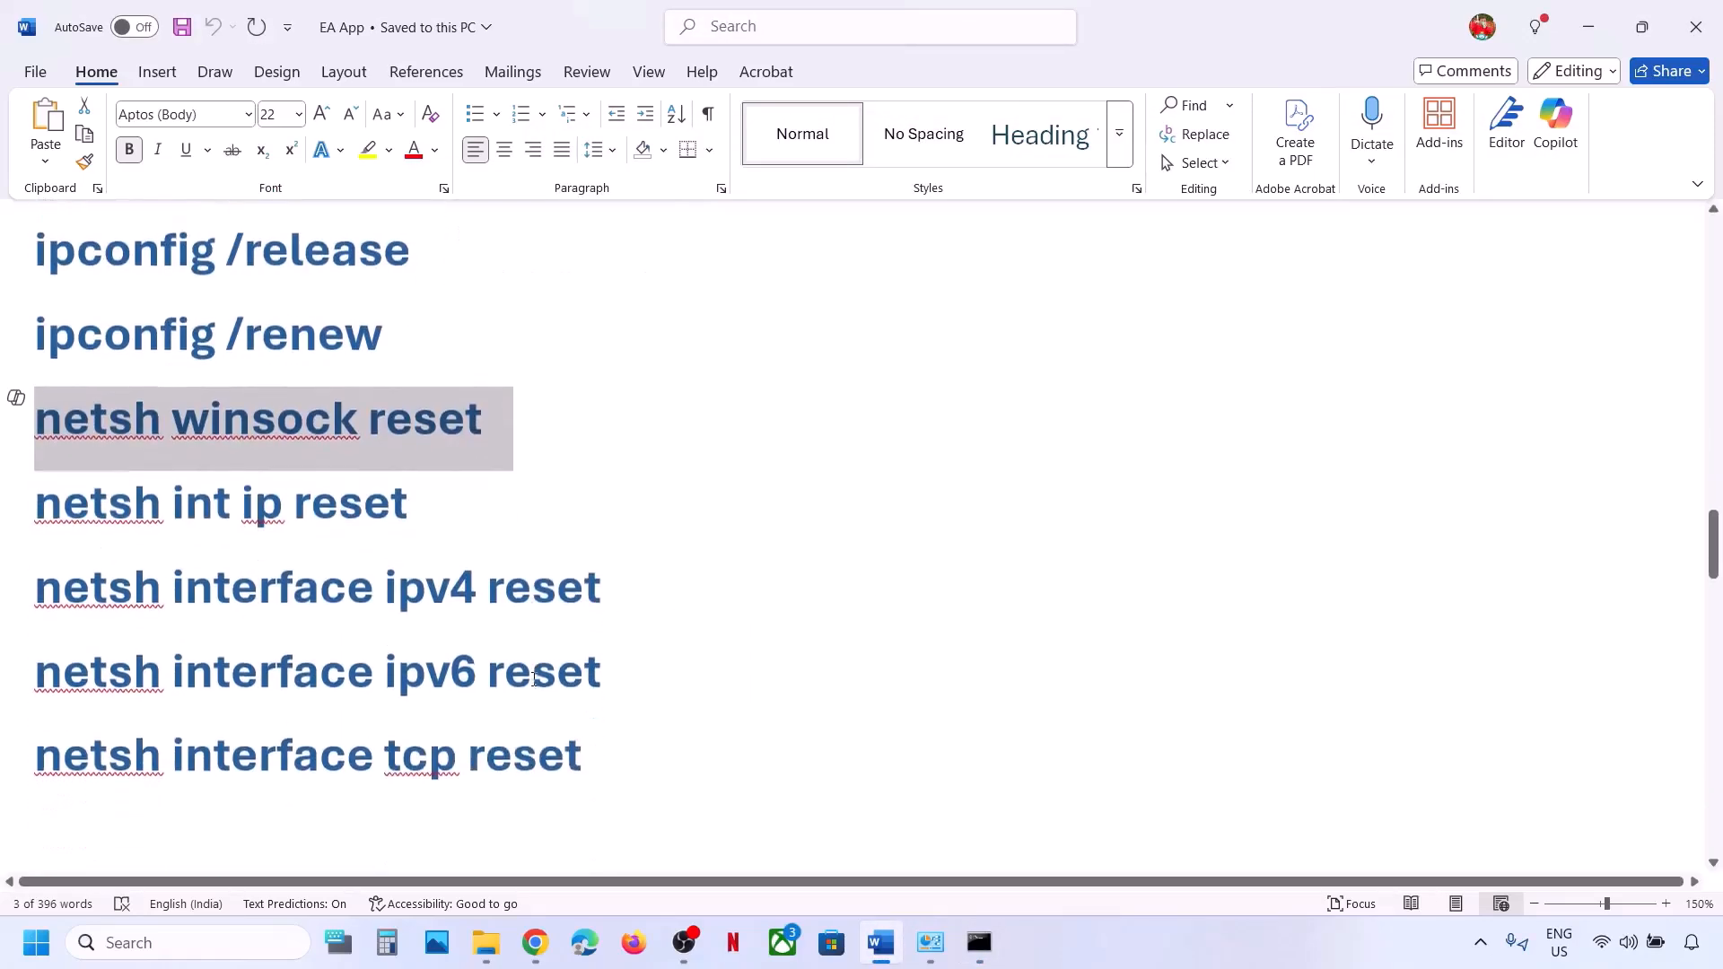
left_click_drag(426, 500, 151, 512)
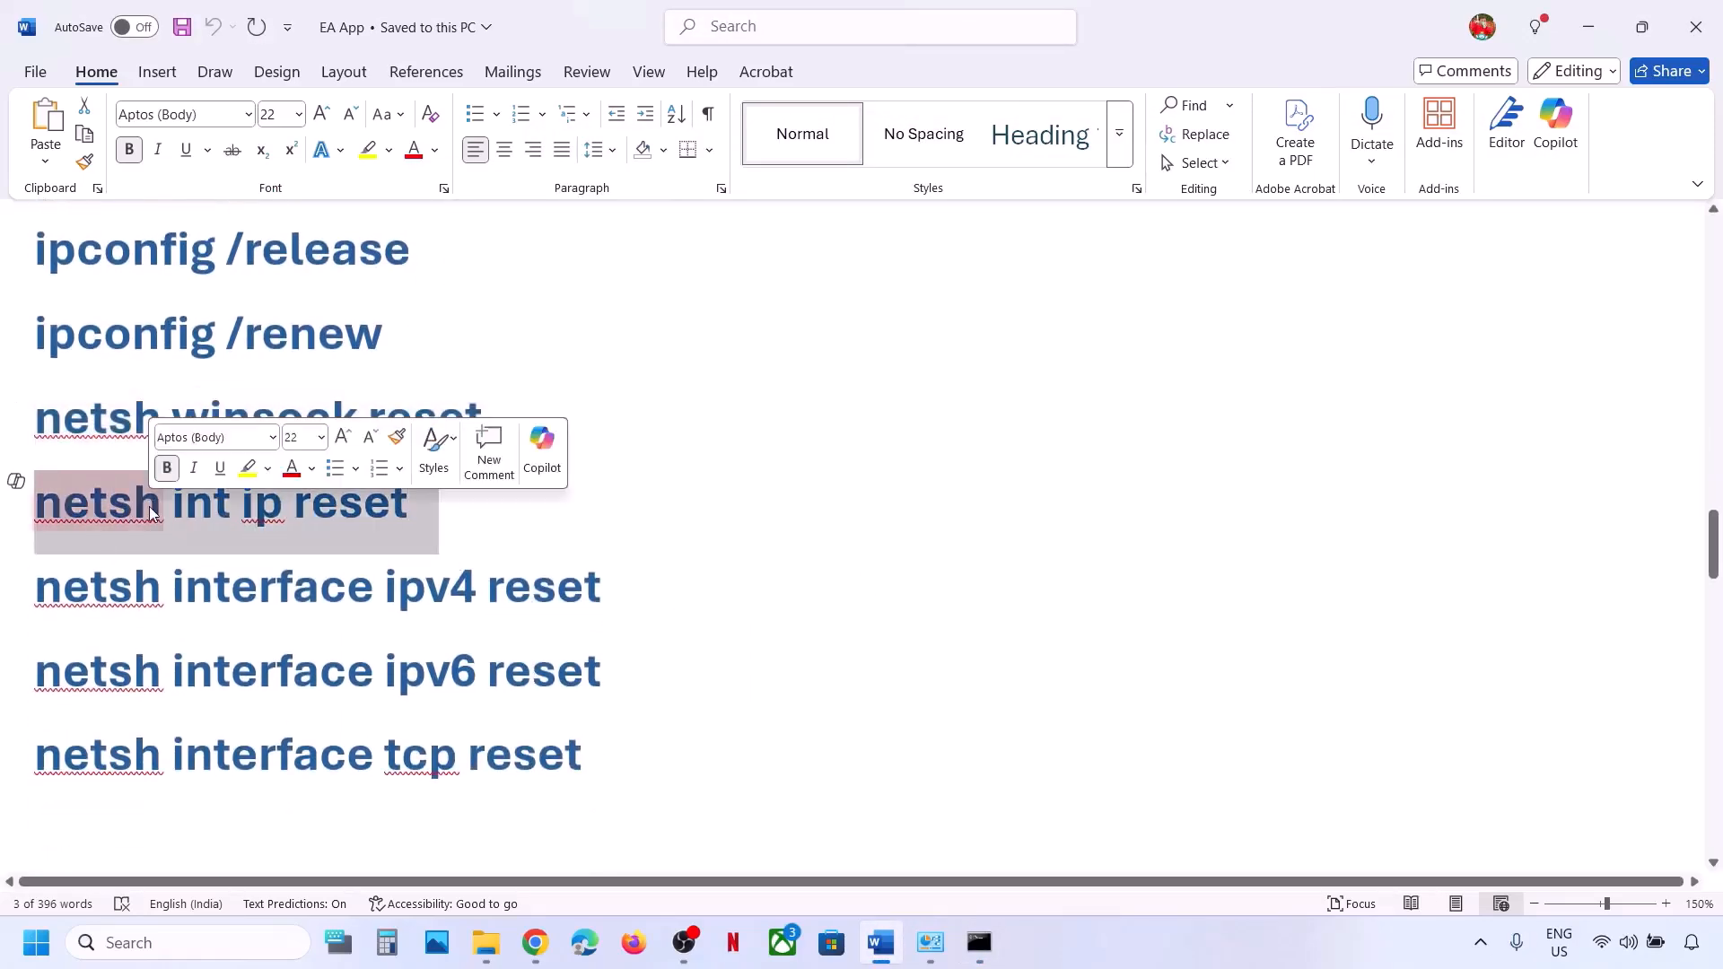
key("ctrl+c")
key("alt+Tab")
key("ctrl+v")
key("Return")
key("alt+Tab")
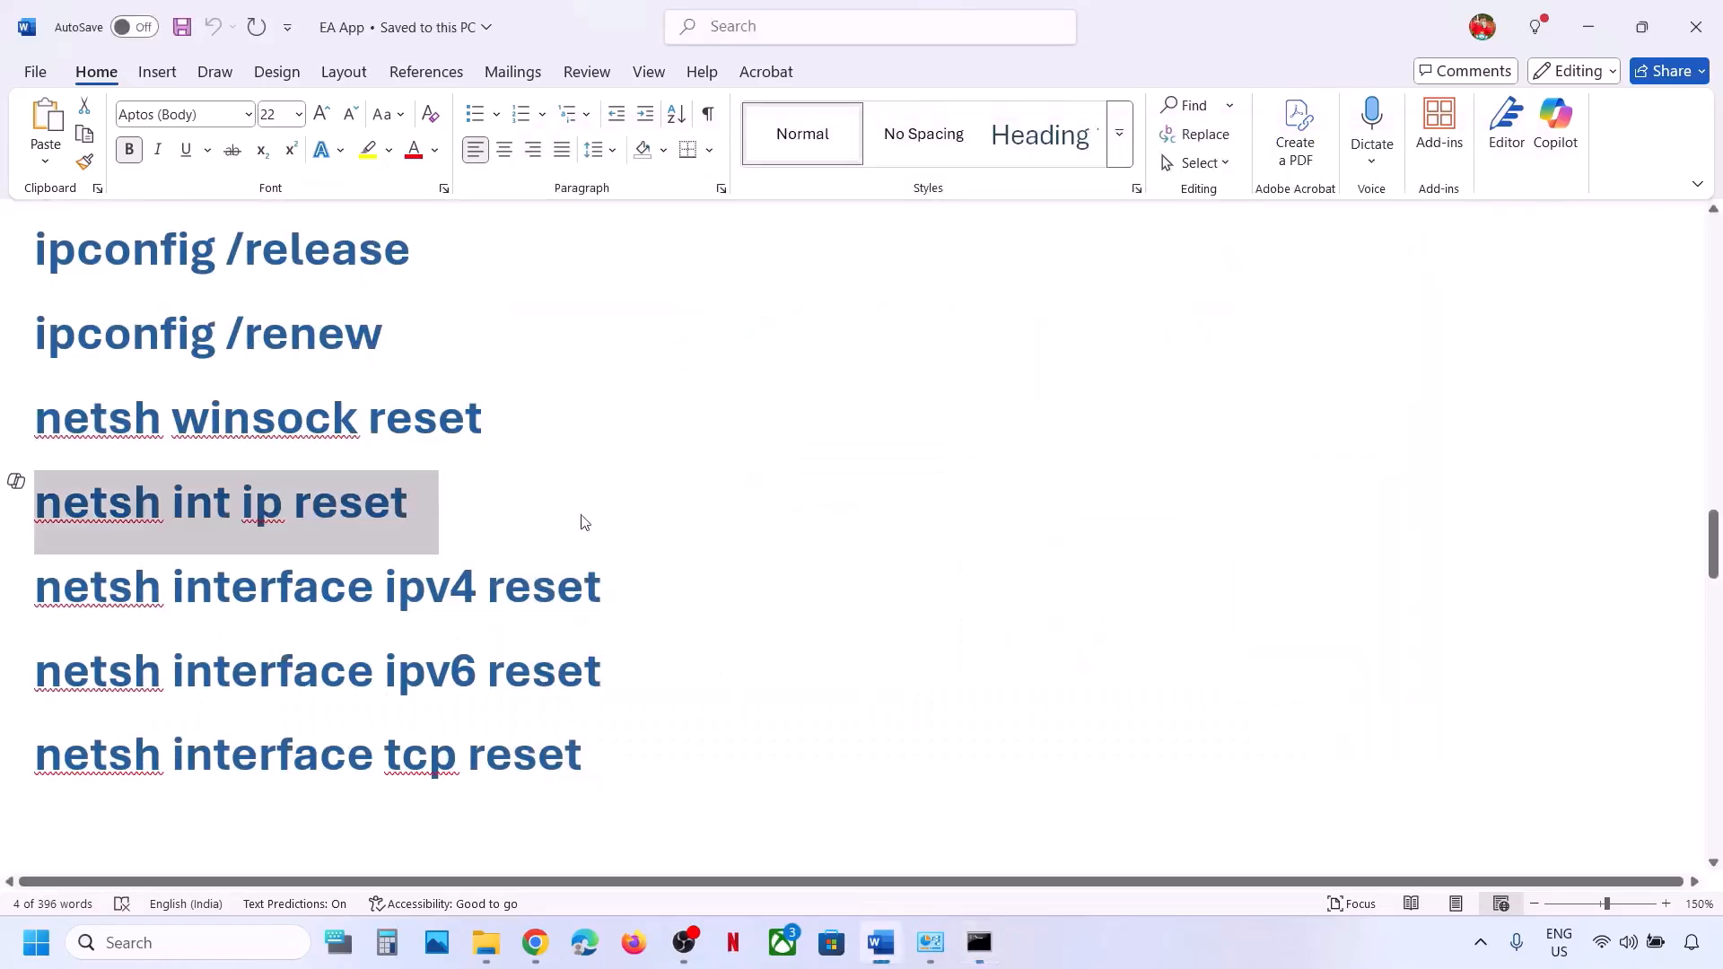
left_click_drag(604, 581, 133, 598)
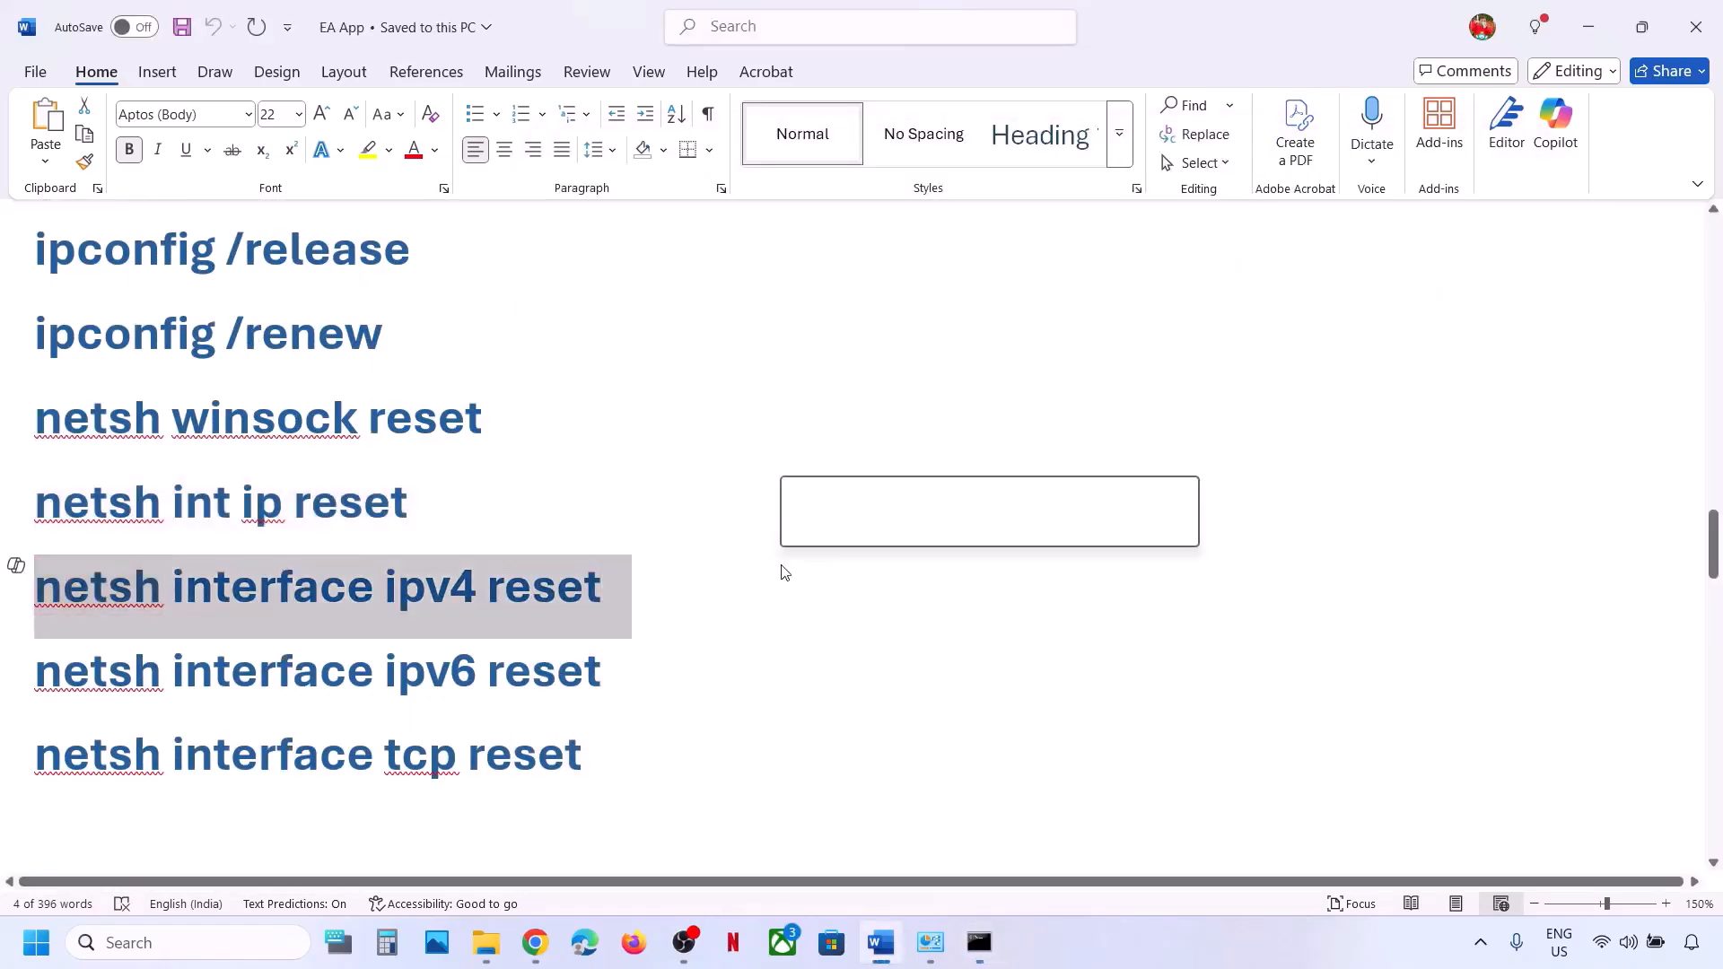
key("ctrl+c")
key("alt+Tab")
key("ctrl+v")
key("Return")
key("alt+Tab")
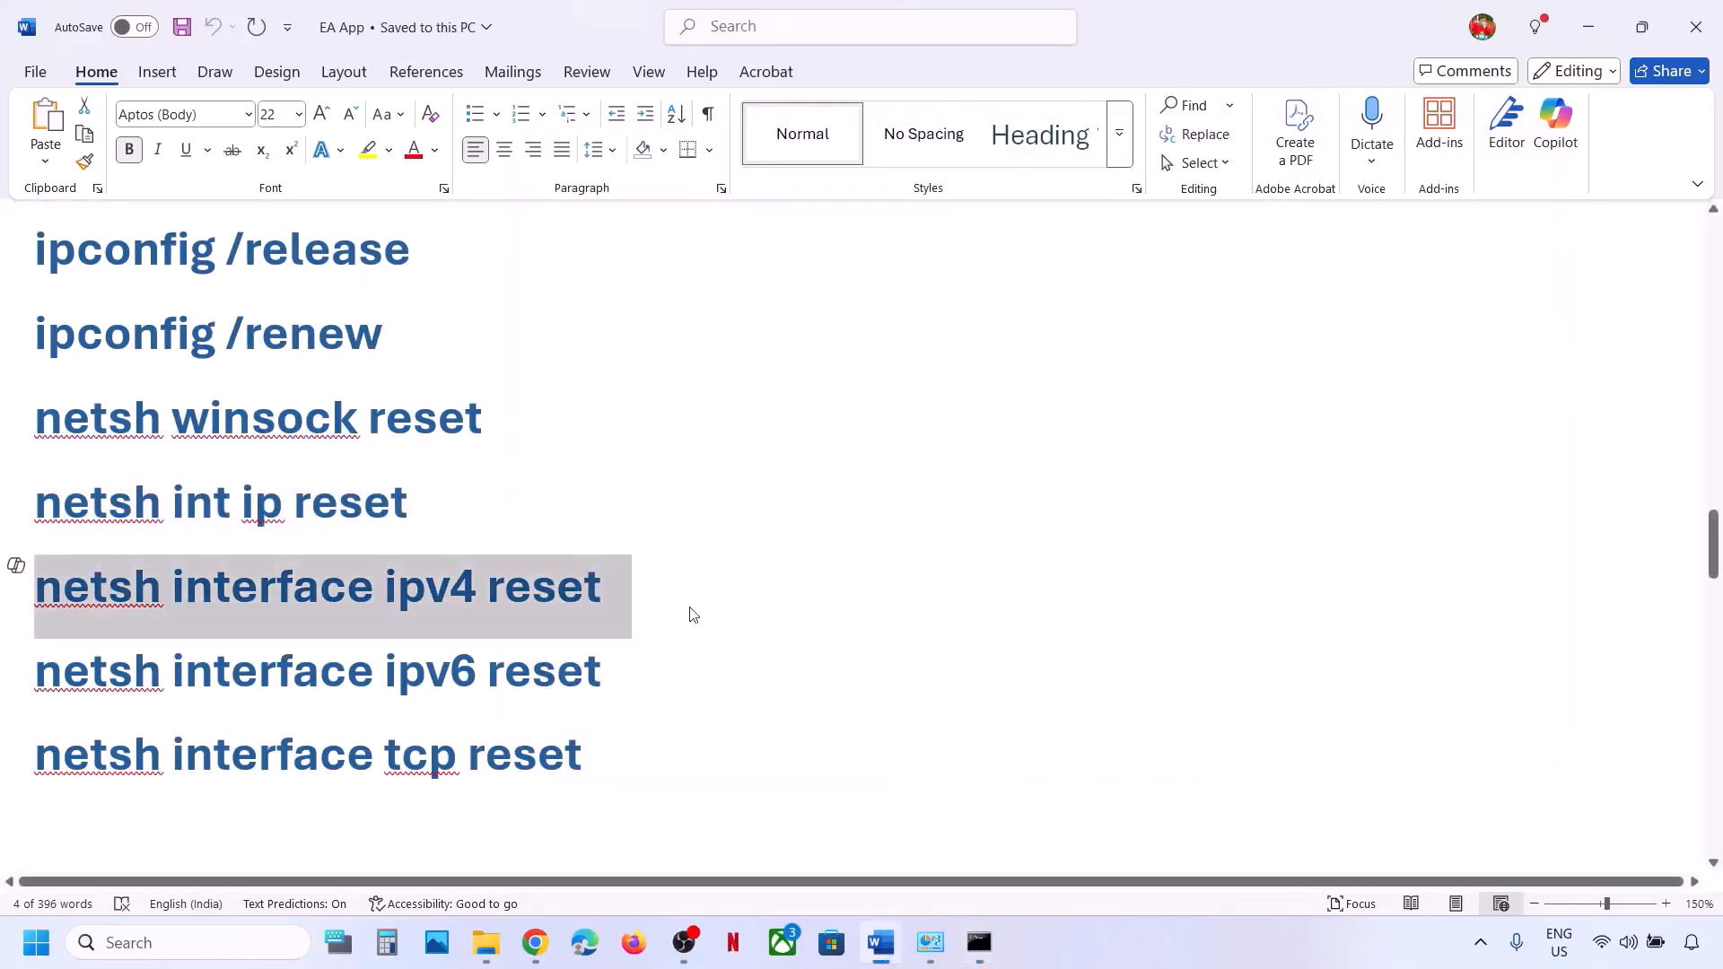
Run netsh interface ipv6 reset and netsh interface tcp reset, then close Command Prompt.
left_click(602, 669)
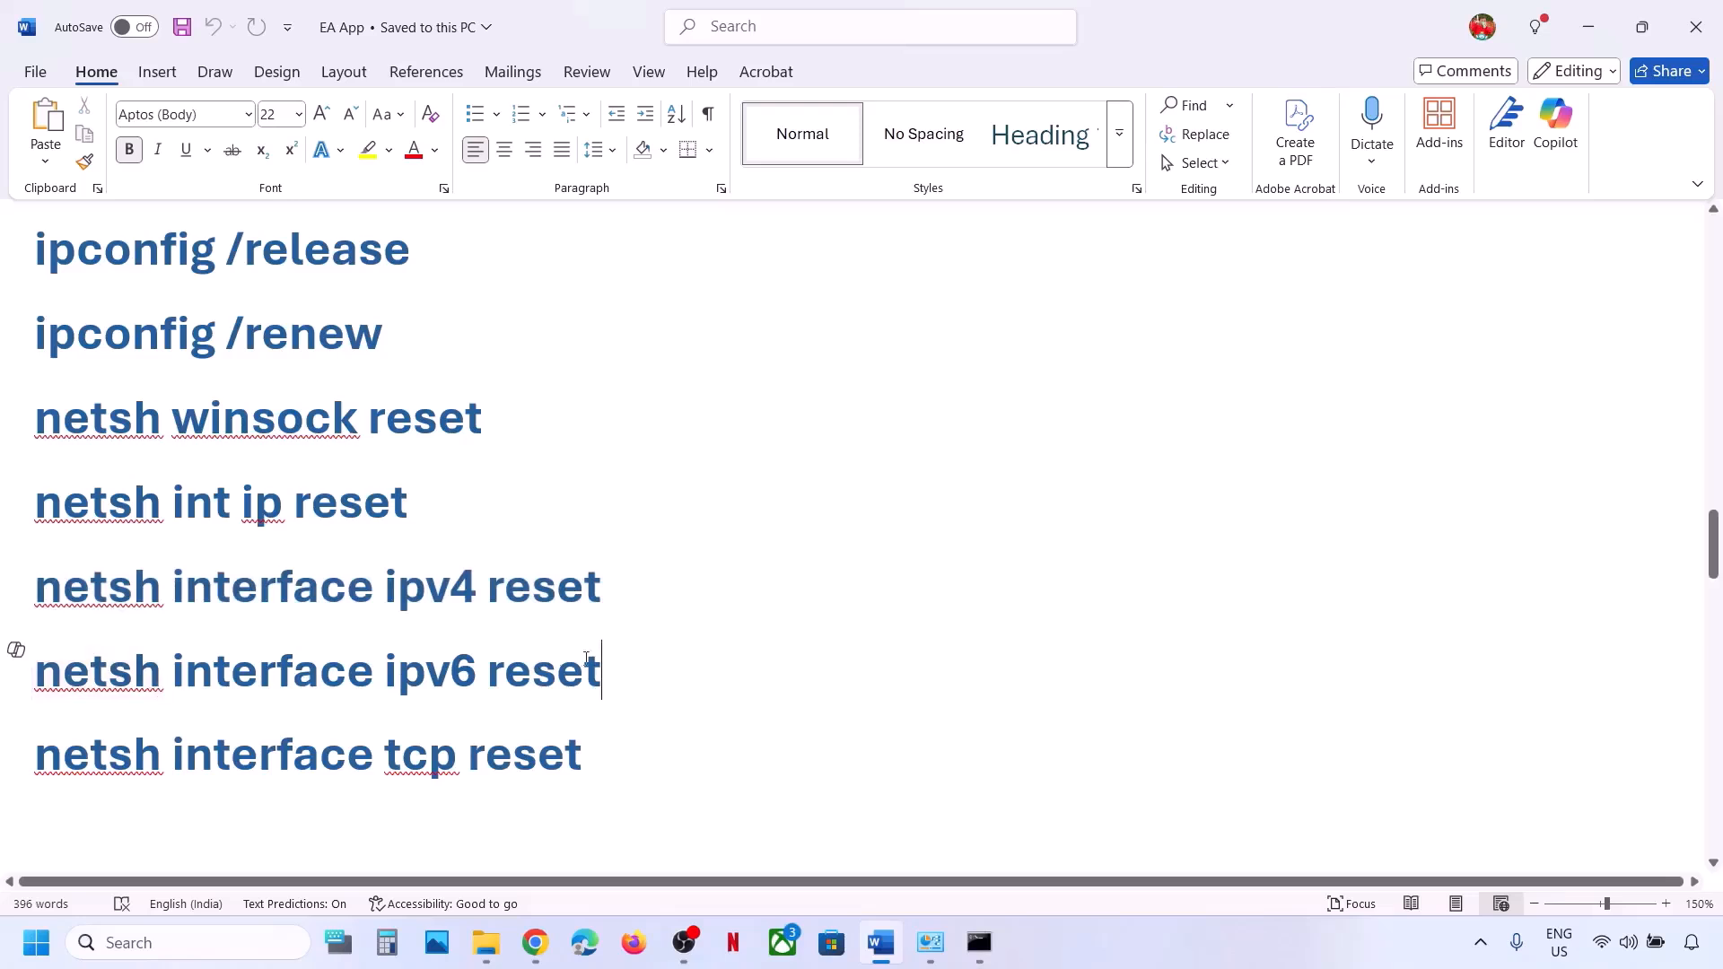
left_click_drag(601, 671, 36, 675)
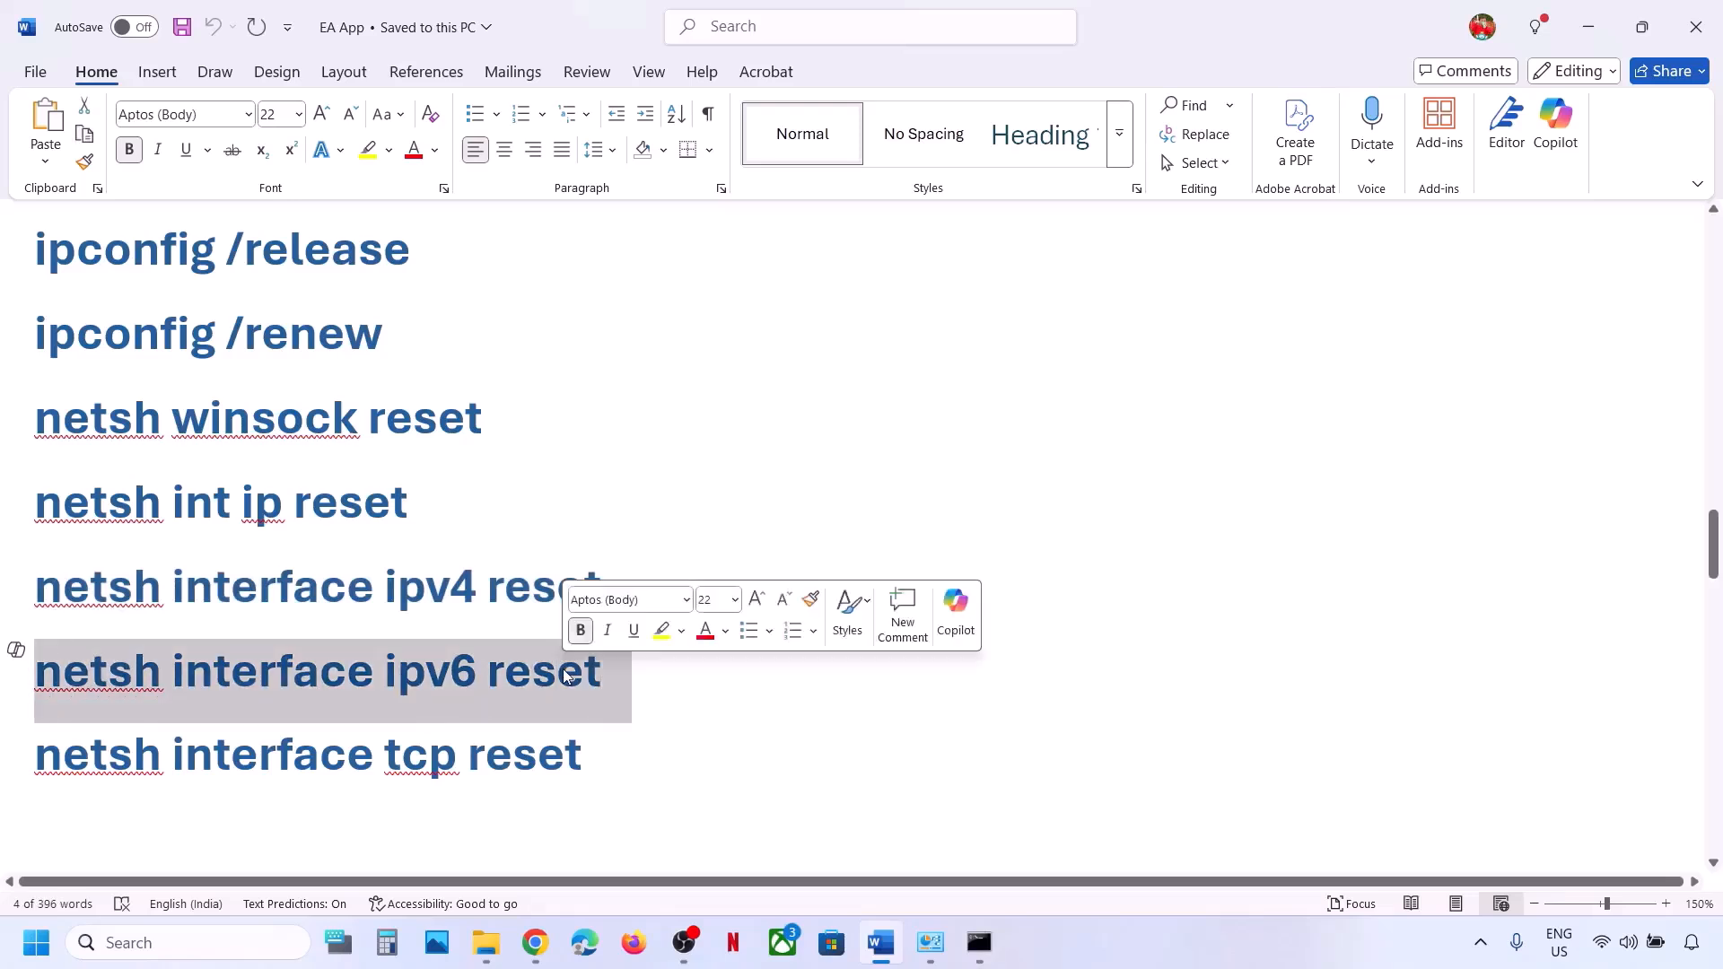
key("ctrl+c")
key("alt+Tab")
key("ctrl+v")
key("Return")
key("alt+Tab")
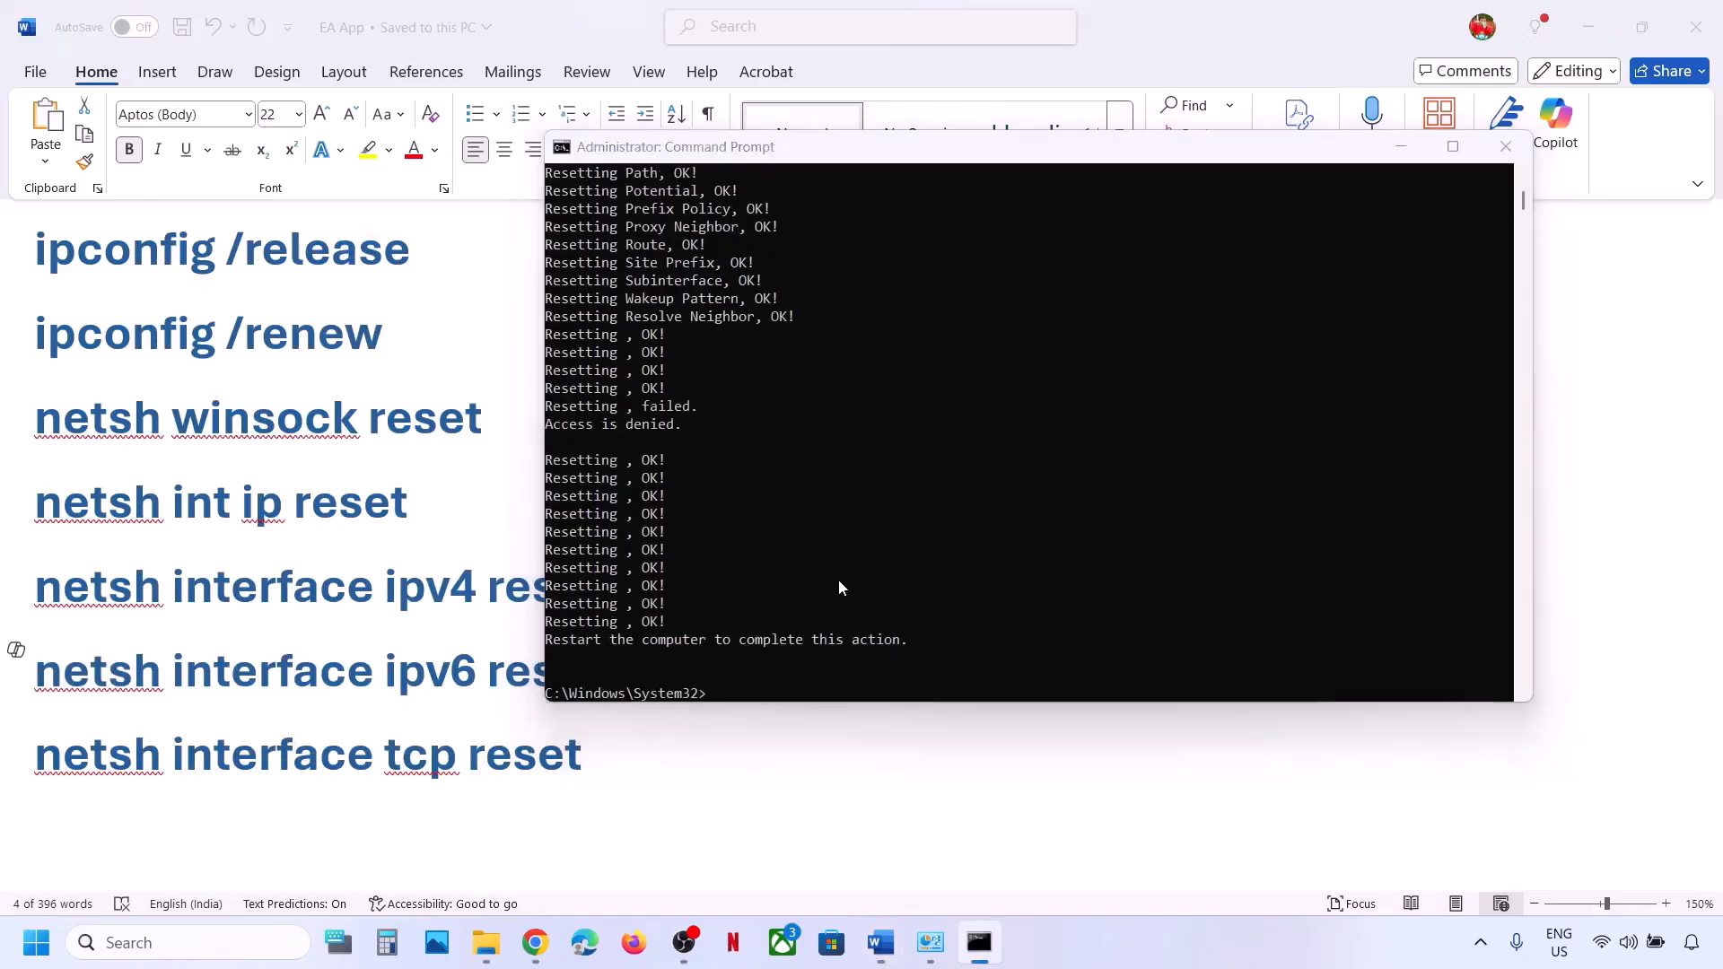
triple_click(505, 767)
double_click(505, 767)
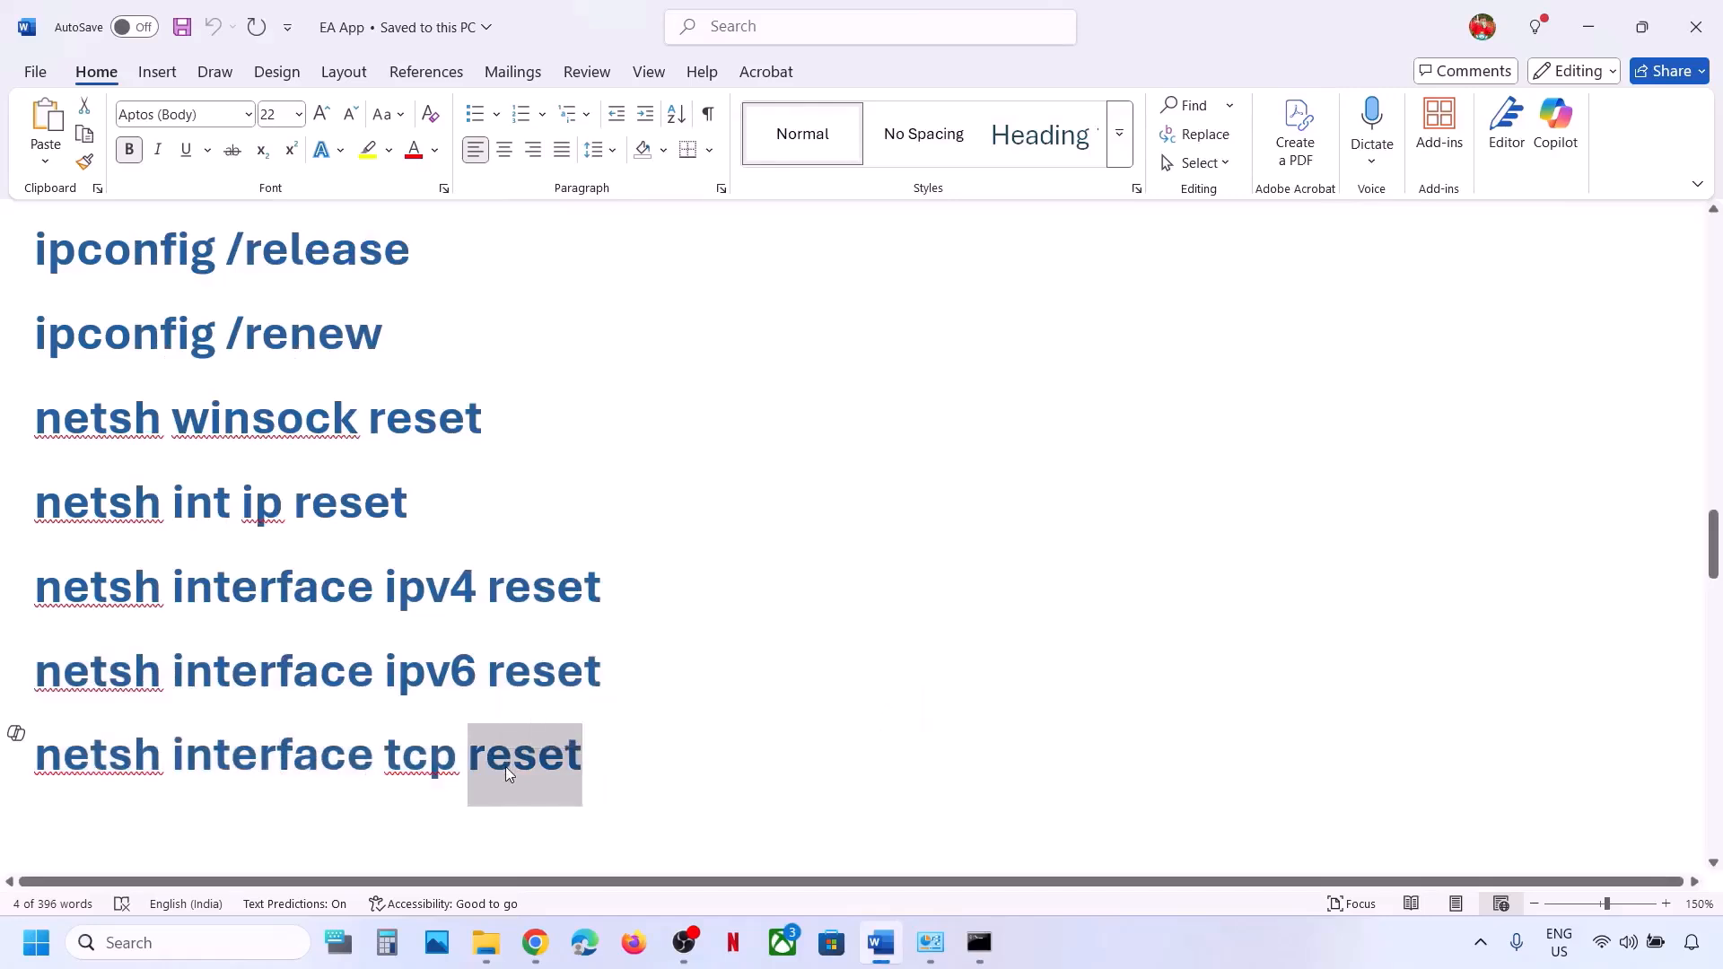
triple_click(506, 768)
key("ctrl+c")
key("alt+Tab")
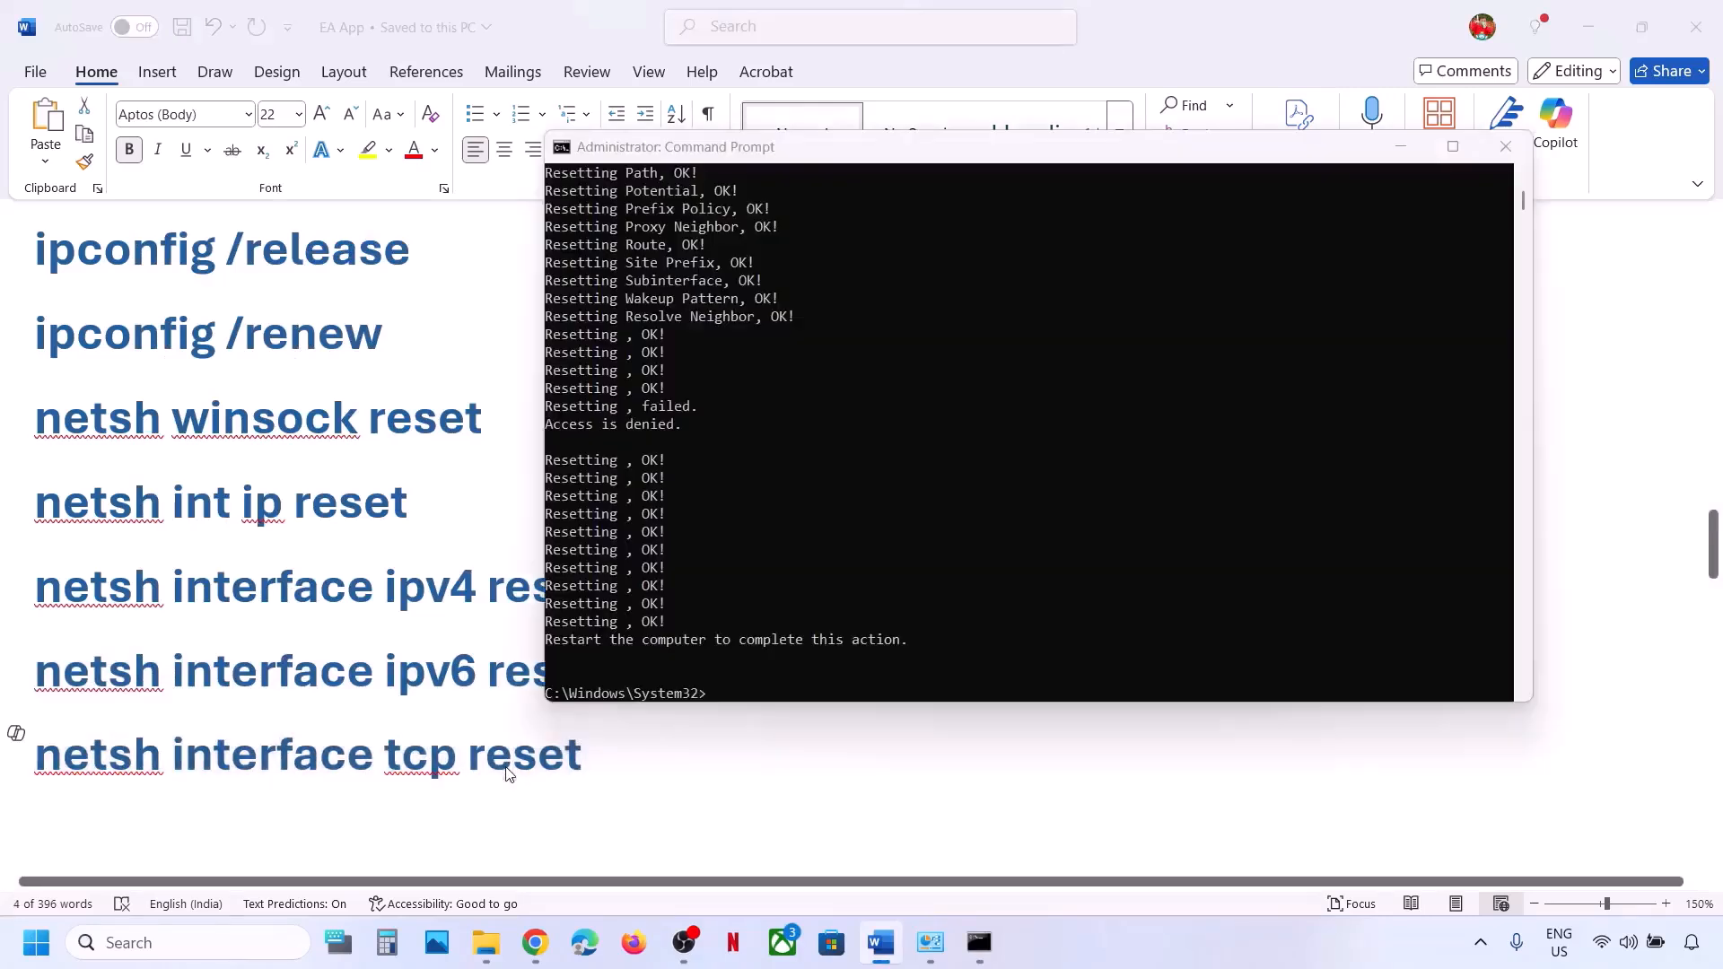
key("ctrl+v")
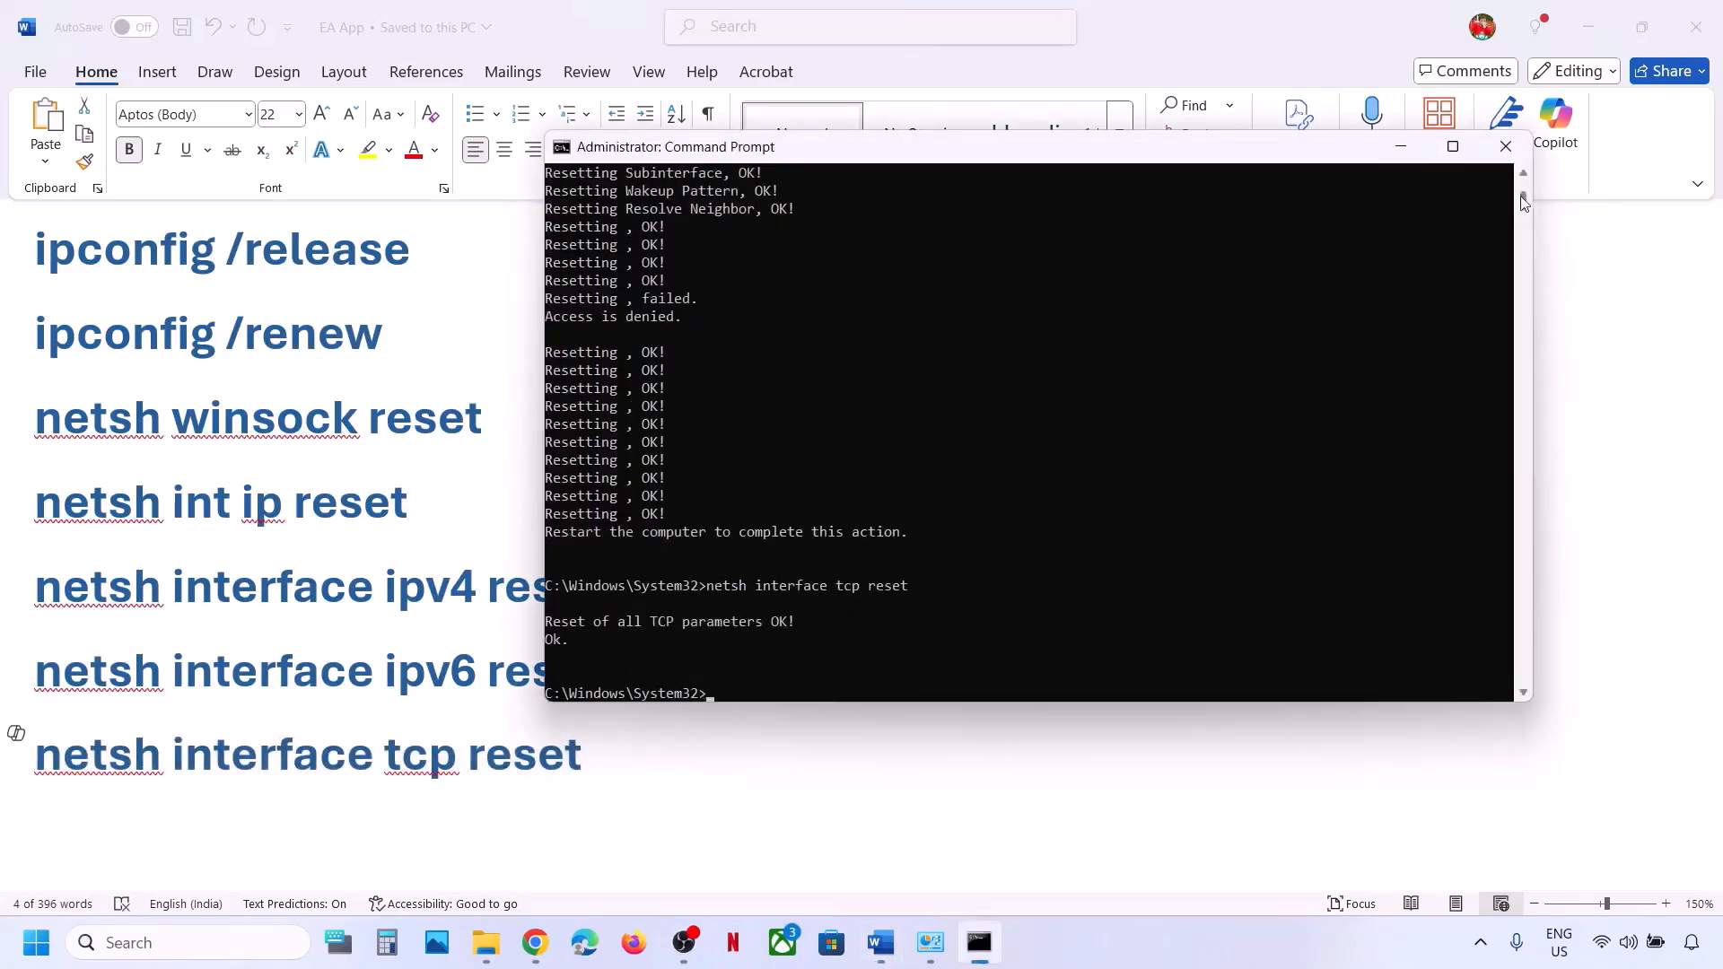
left_click(1506, 147)
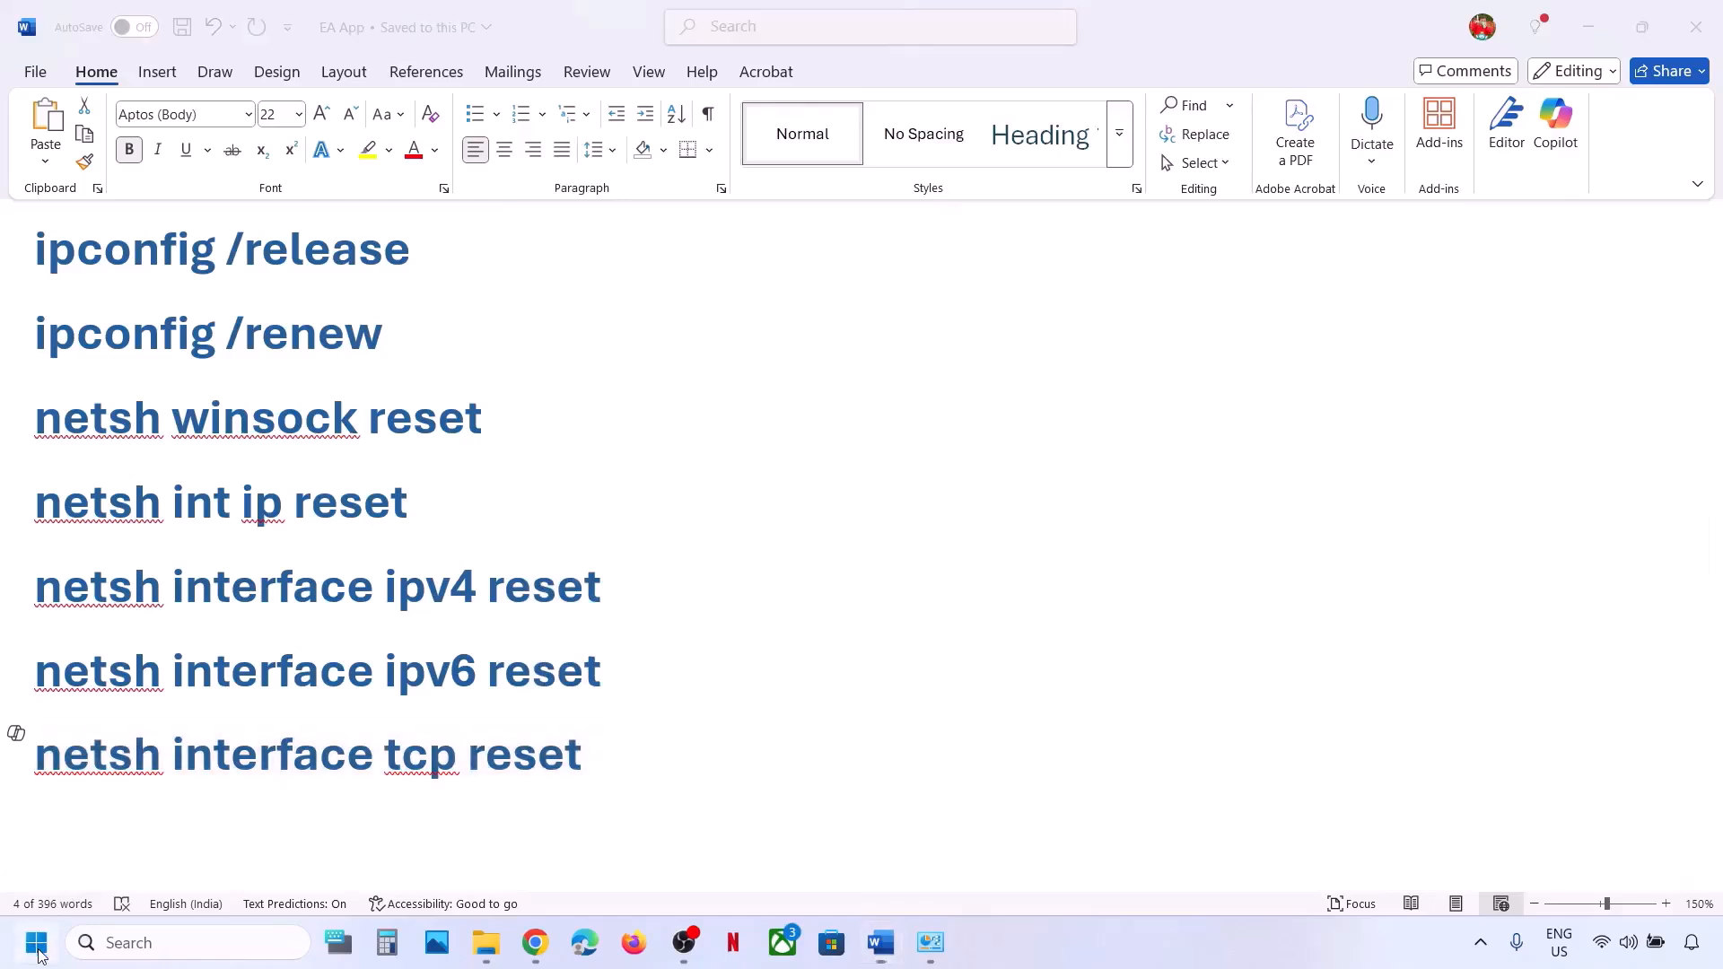
Bring up the Start menu power options and dismiss them without restarting.
left_click(36, 944)
left_click(651, 867)
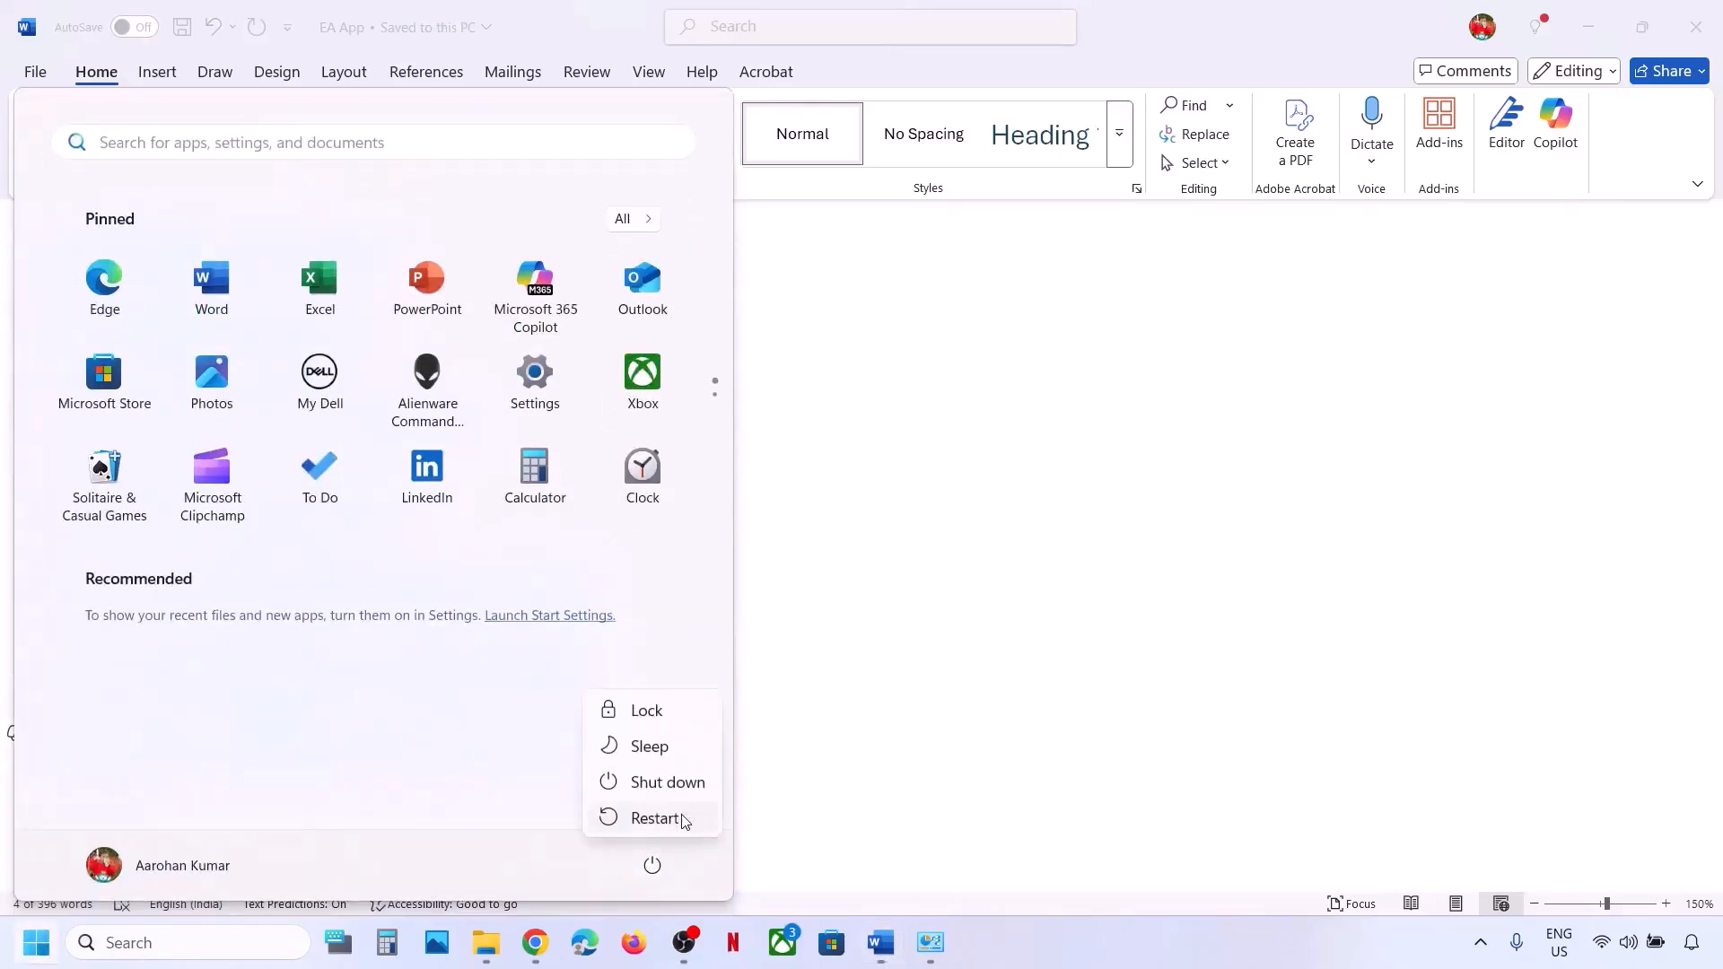
left_click(984, 654)
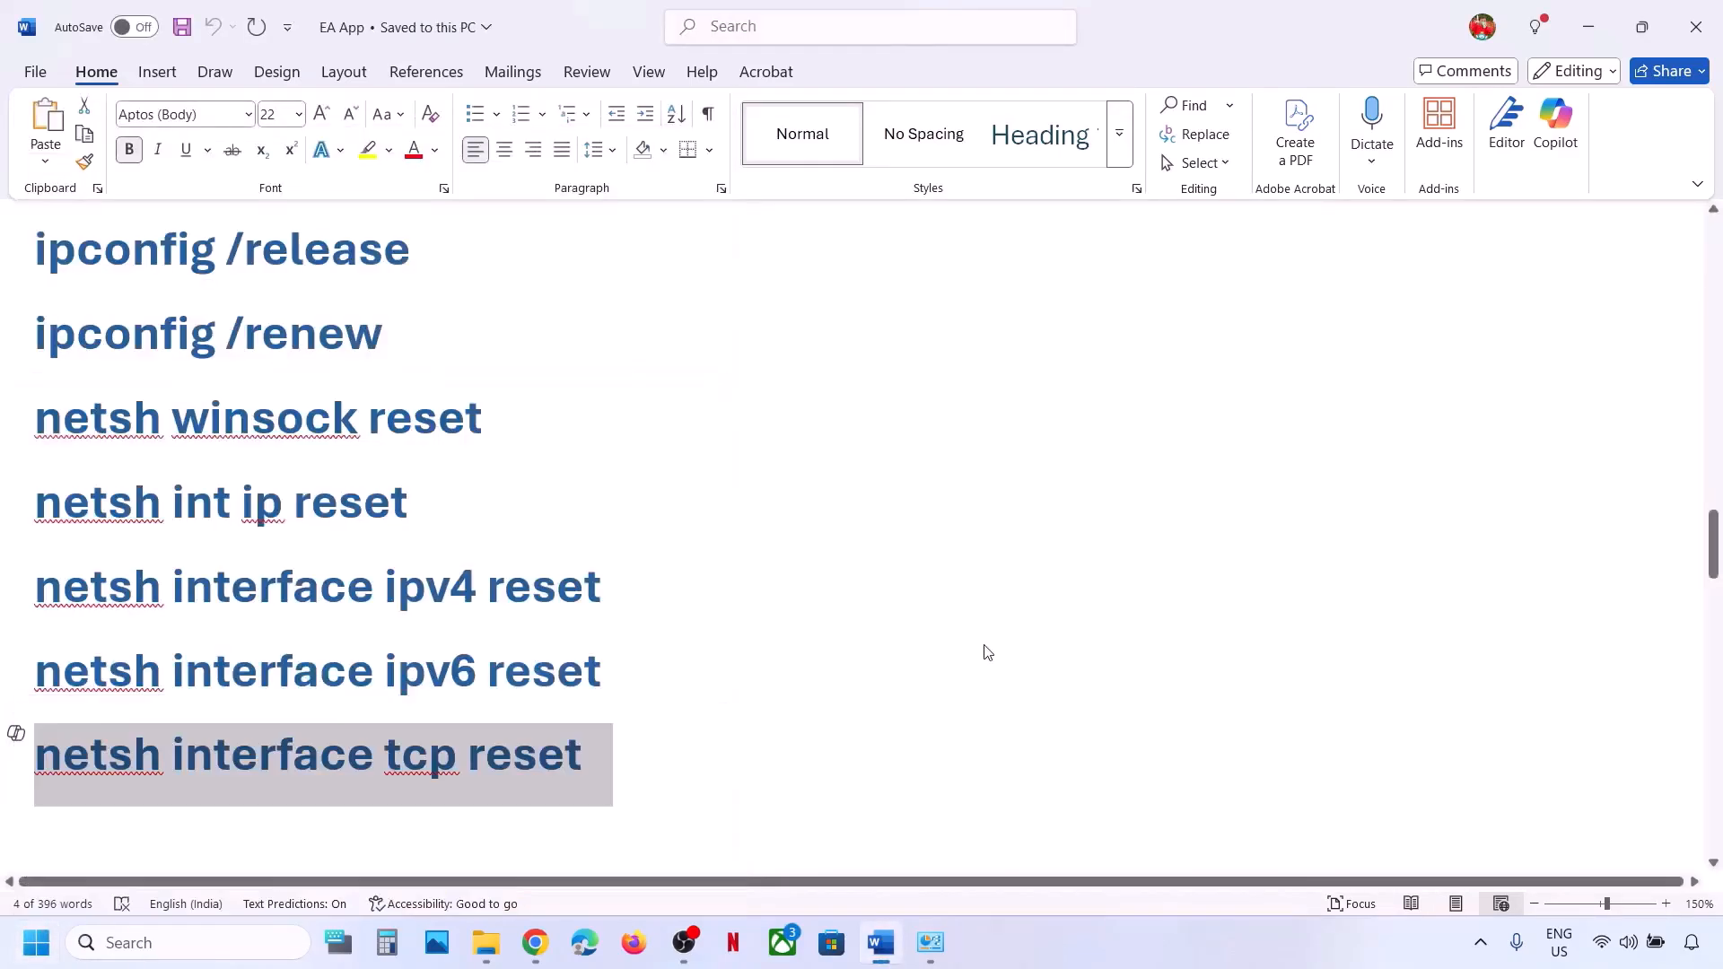
Copy the Step 13 .NET Framework 4.8.1 download link from the Word guide.
scroll(985, 650, "down", 2)
scroll(984, 644, "down", 2)
scroll(984, 644, "up", 1)
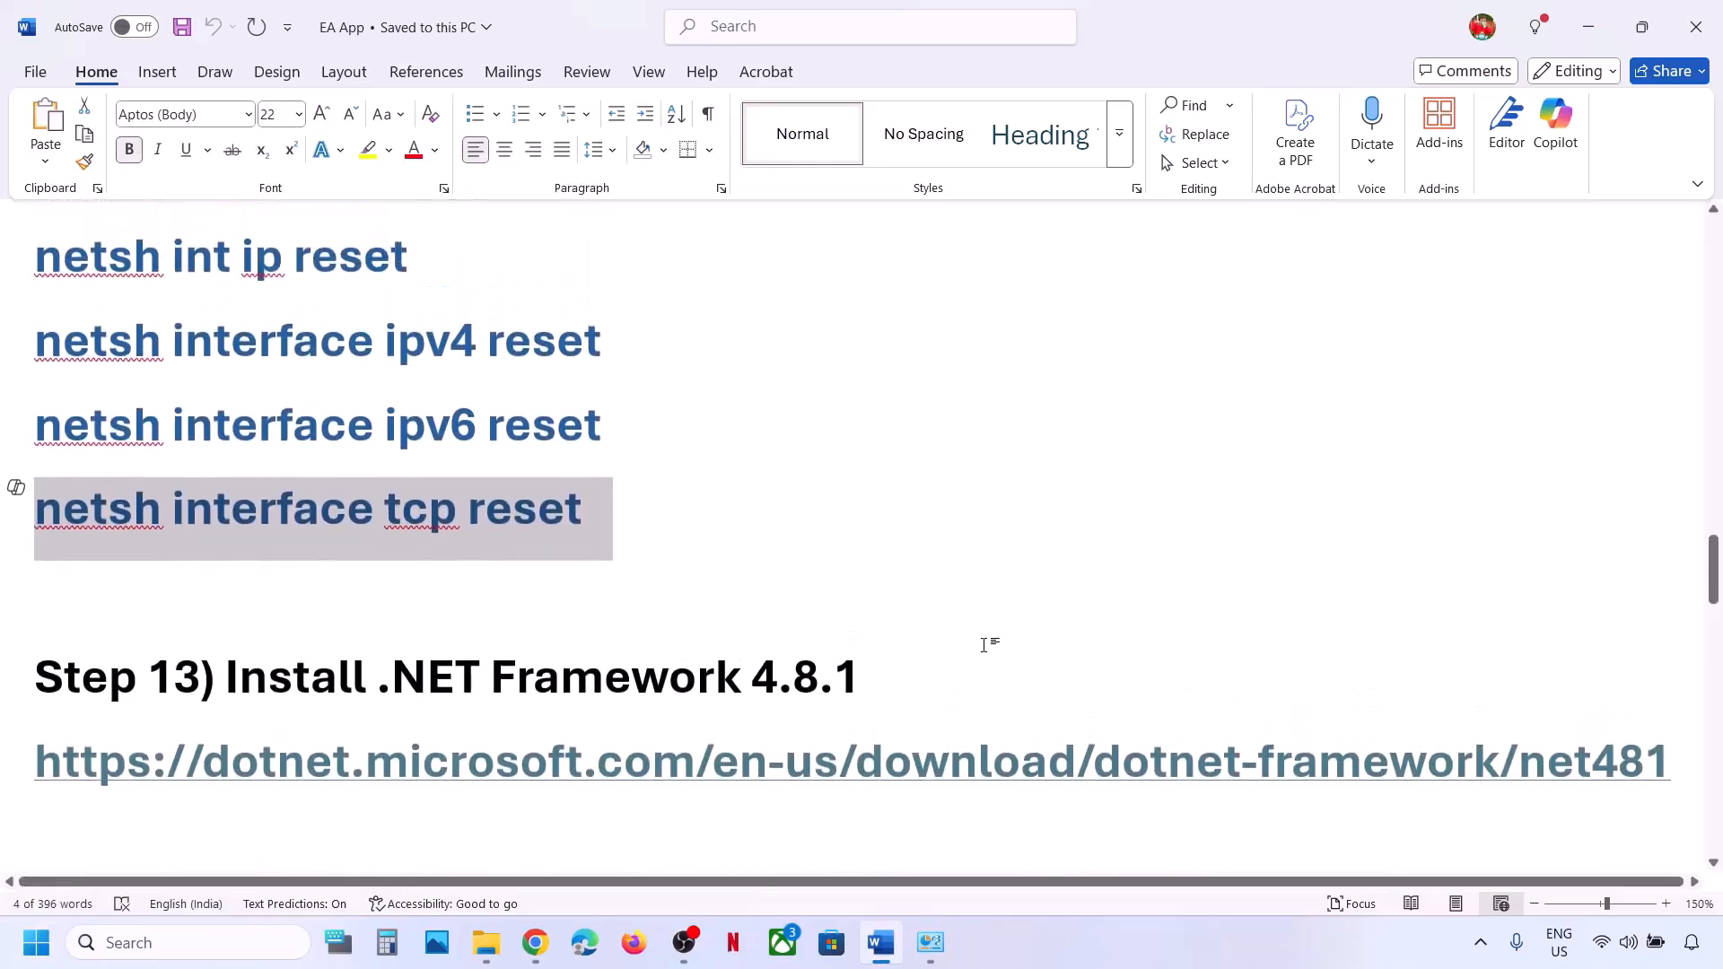
triple_click(978, 766)
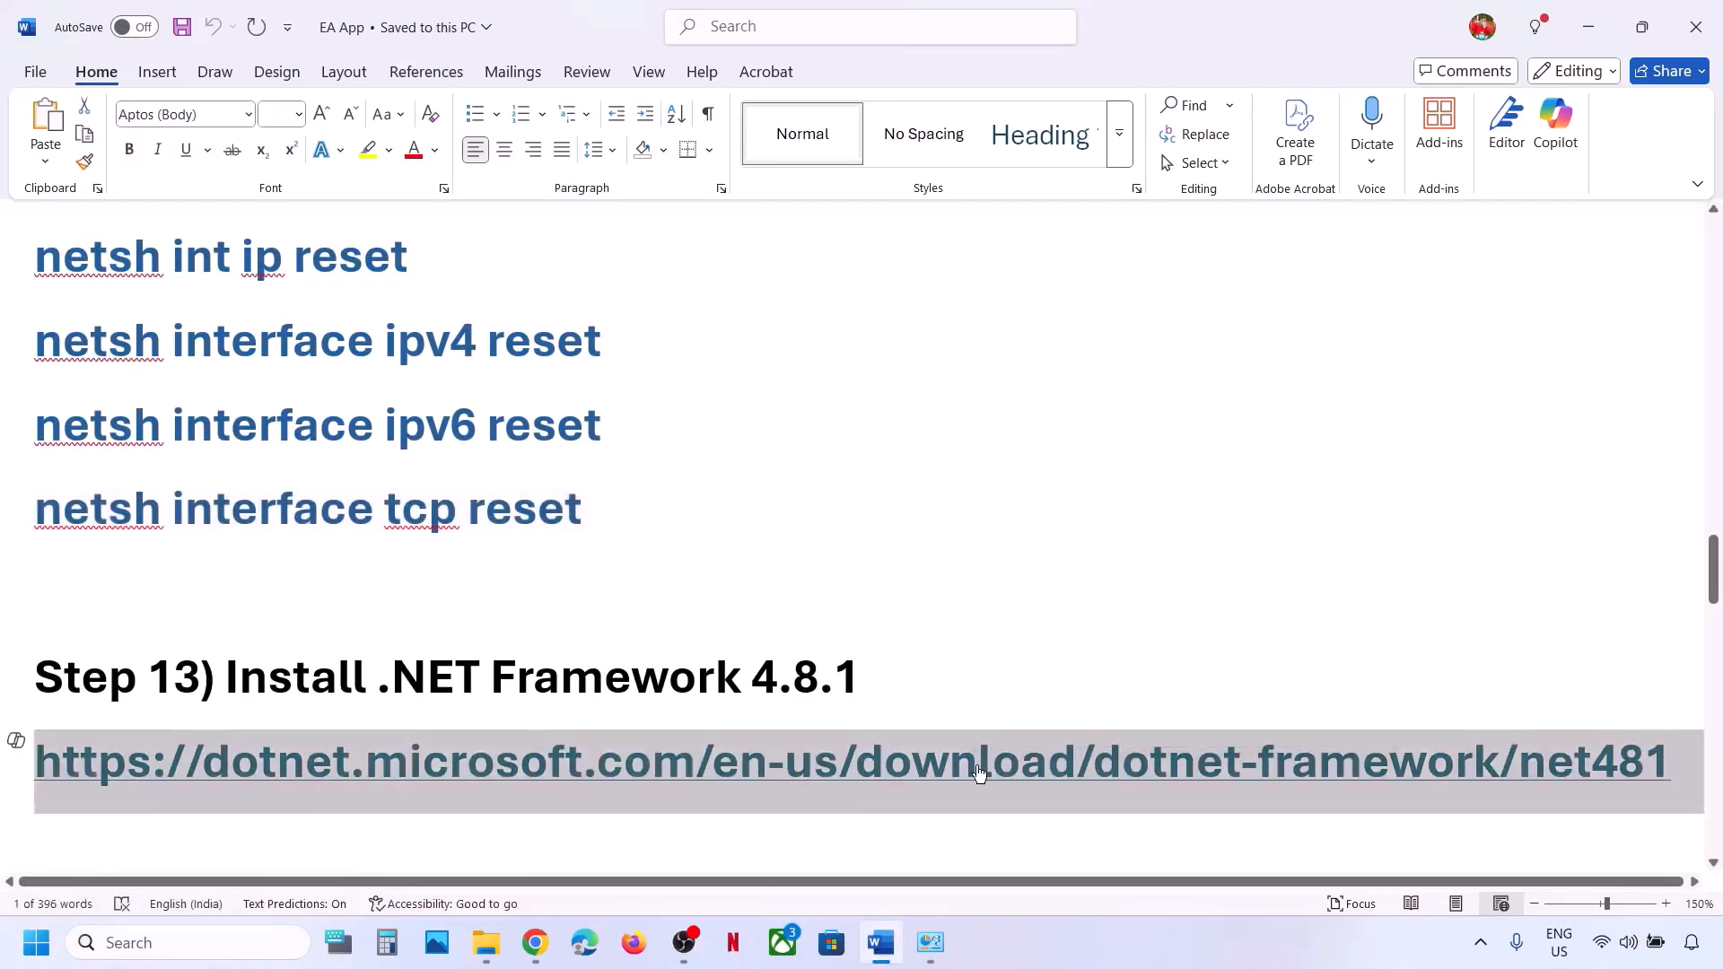
right_click(976, 764)
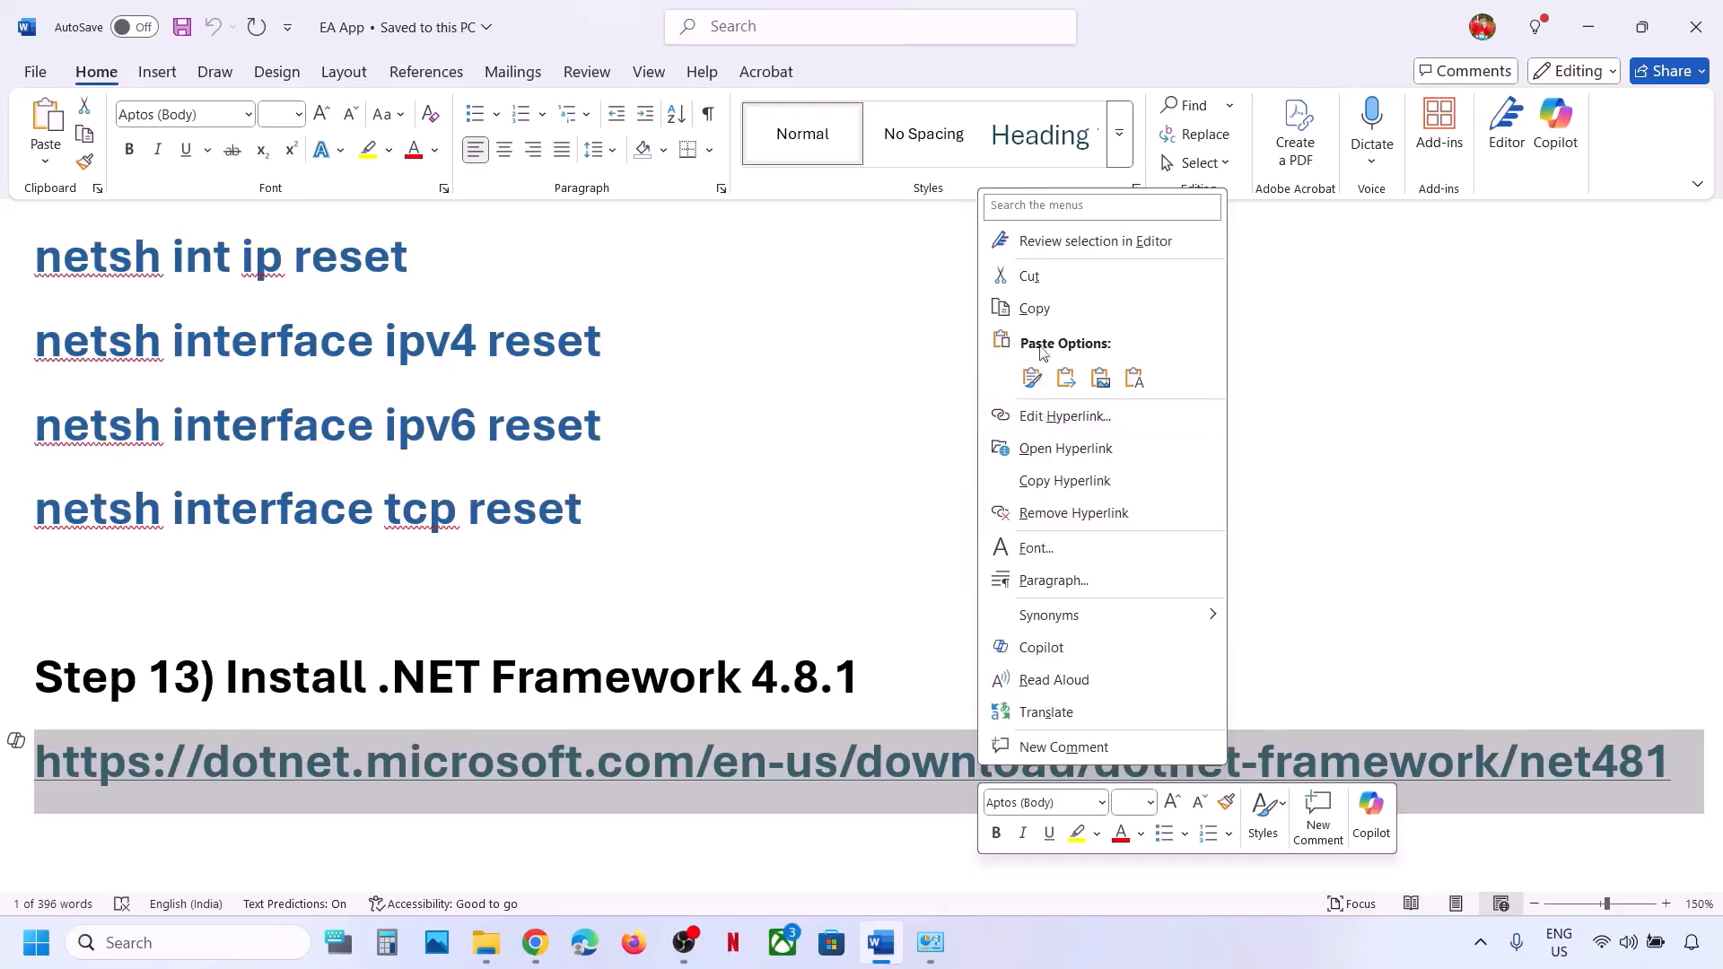
left_click(1034, 310)
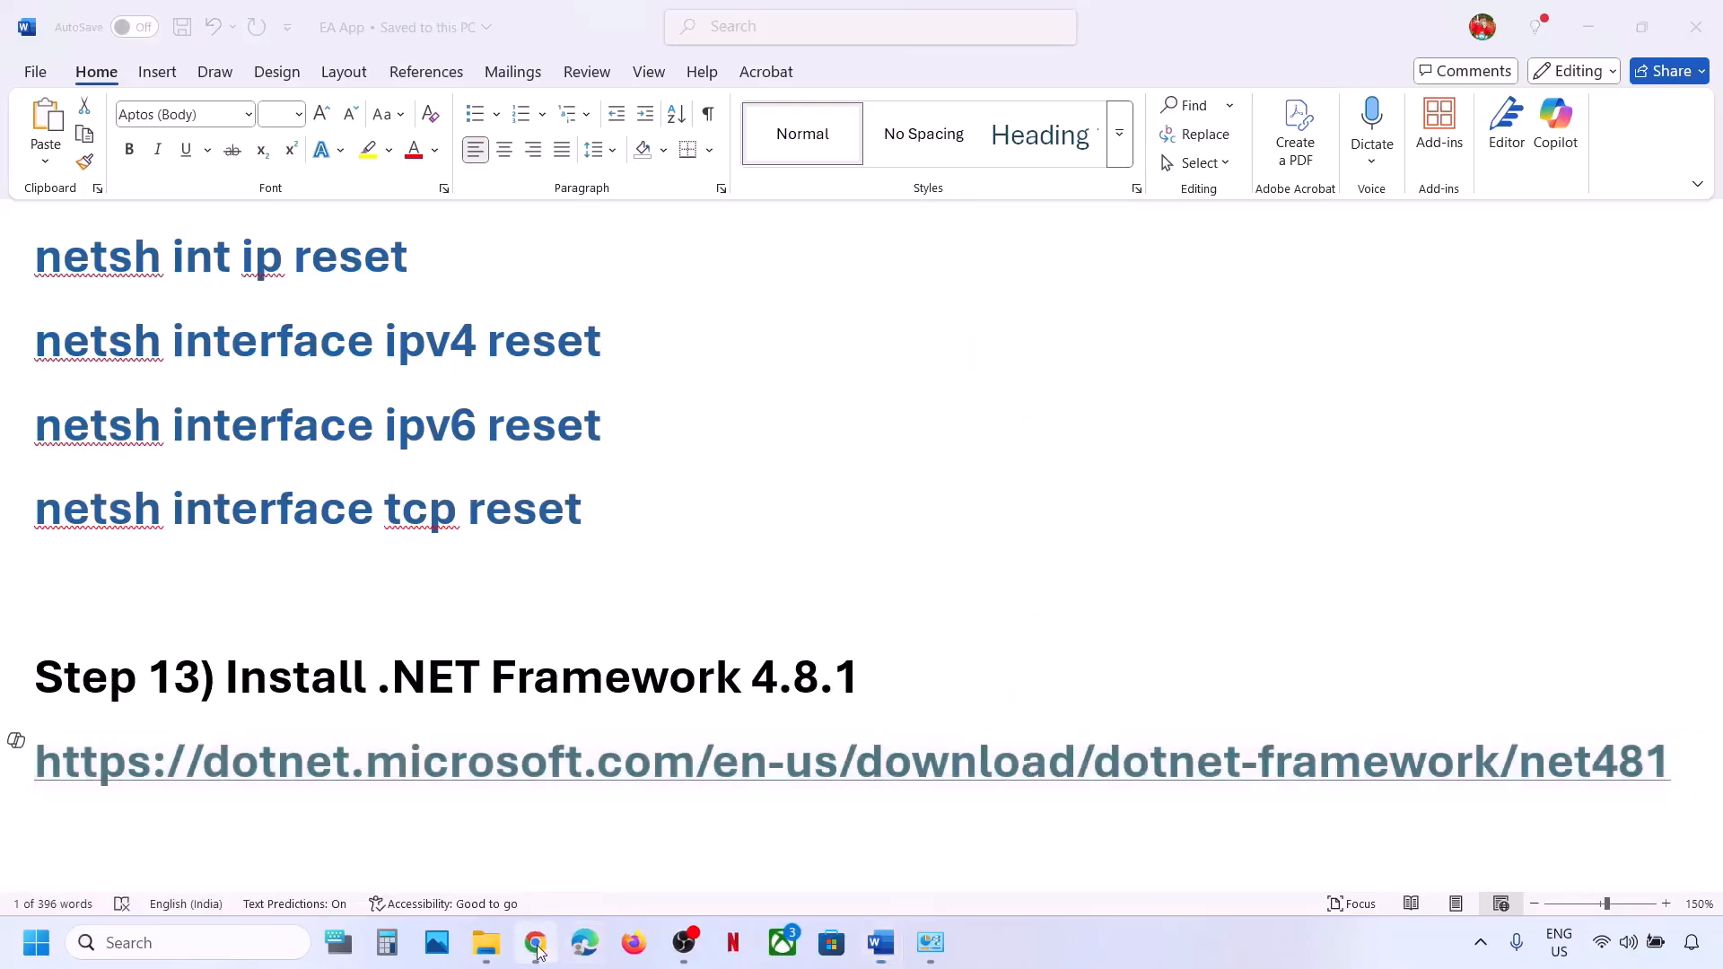
left_click(535, 942)
Load the .NET Framework 4.8.1 page in a new tab and download the runtime web installer.
left_click(595, 22)
key("ctrl+v")
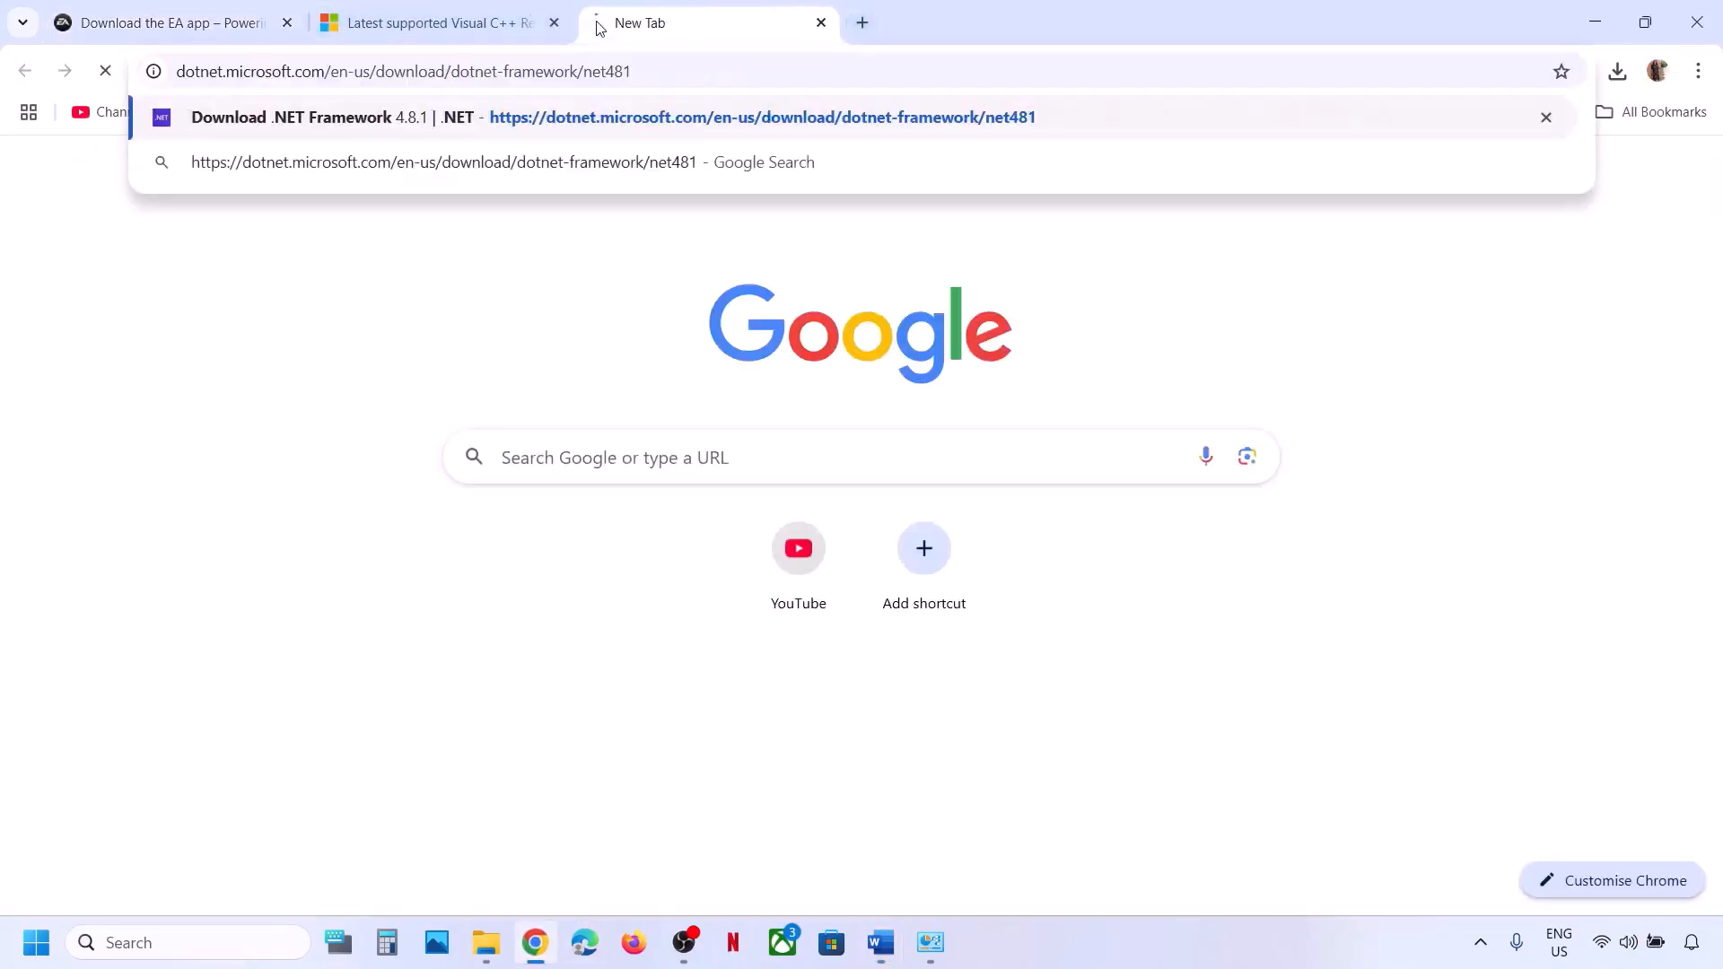
key("Return")
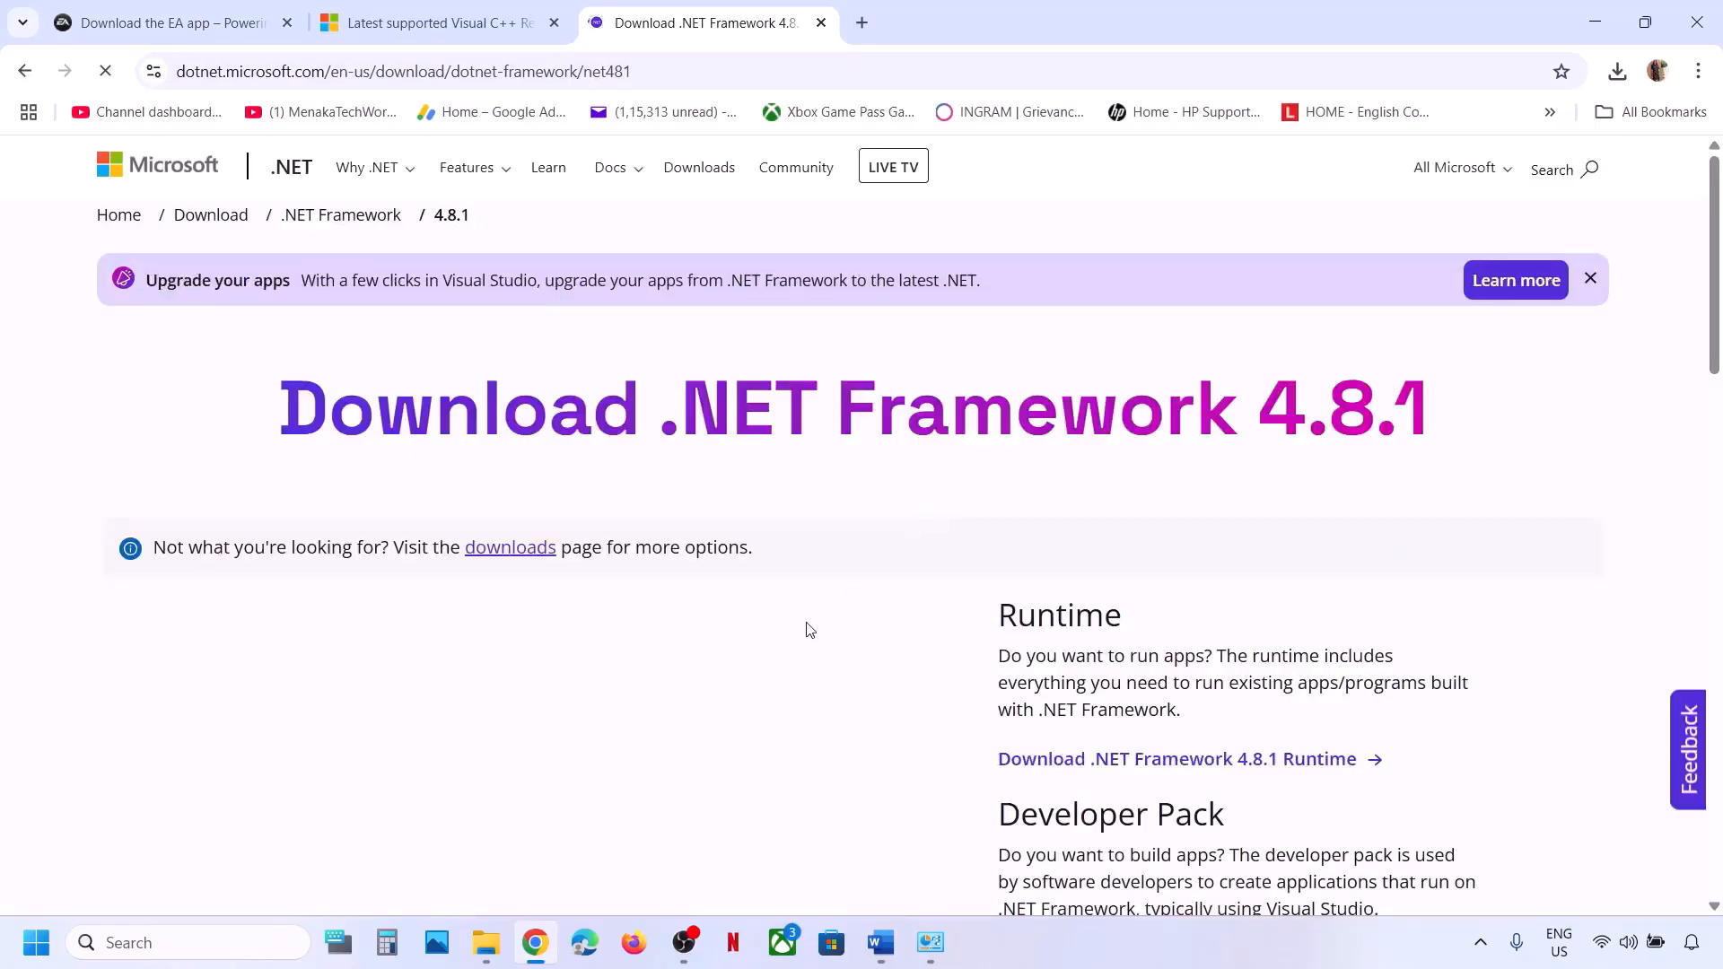
scroll(810, 630, "down", 5)
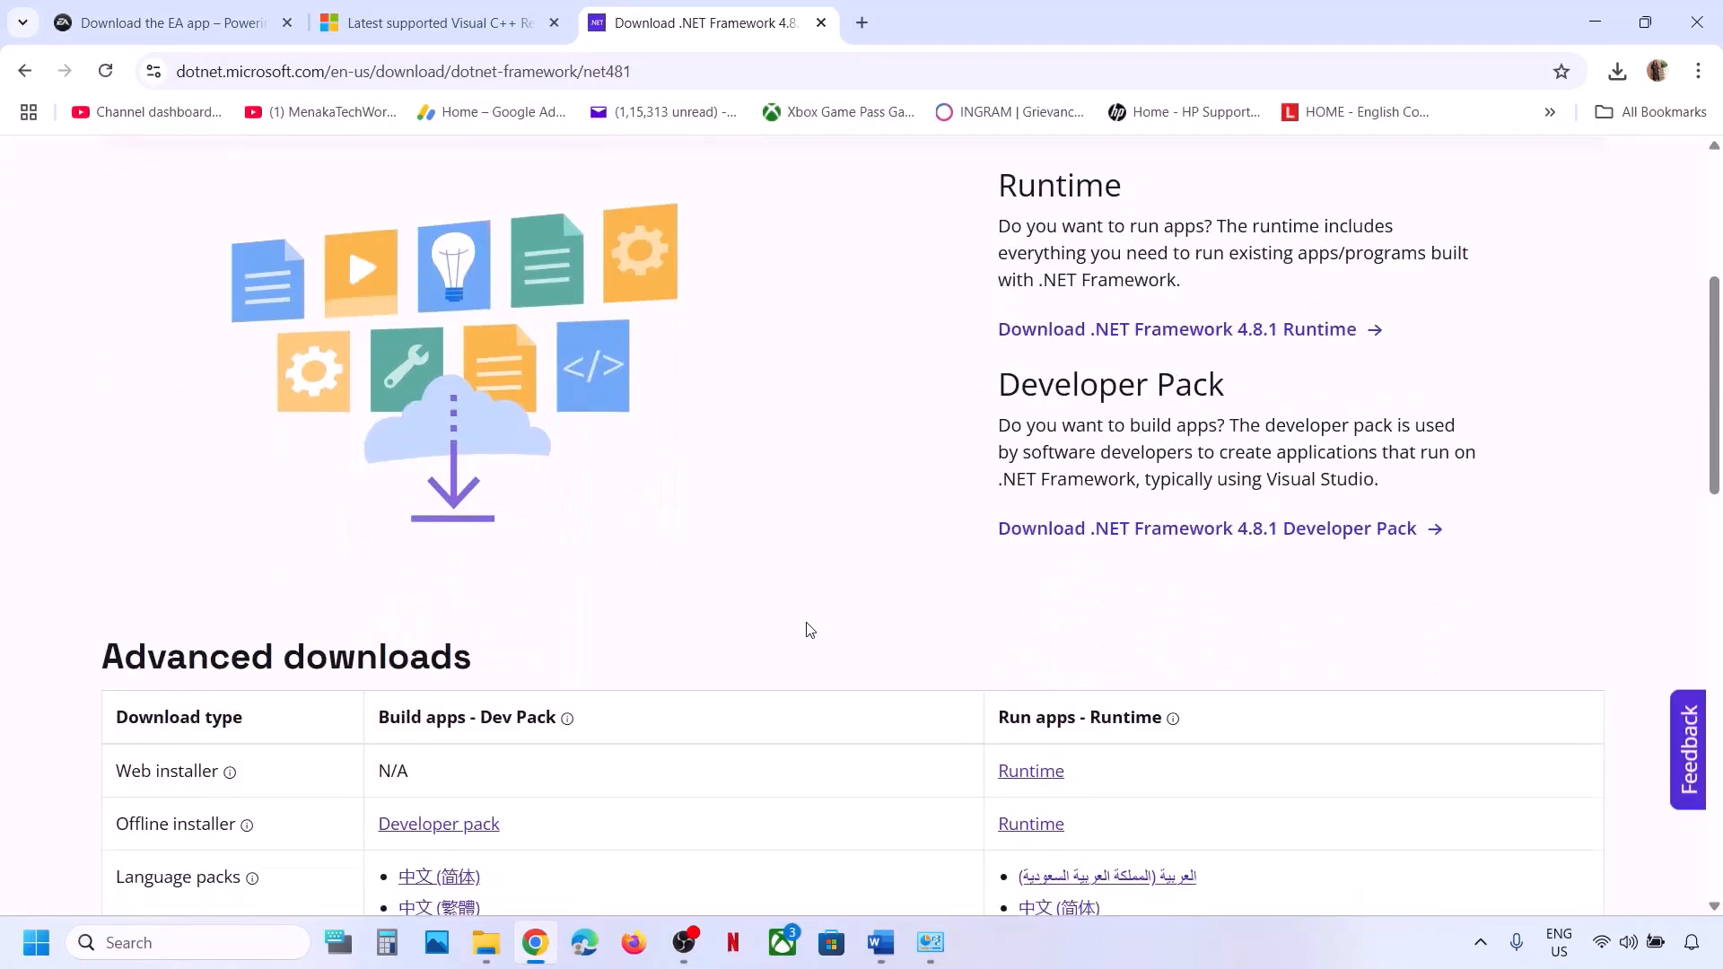
scroll(811, 630, "up", 5)
scroll(810, 630, "down", 7)
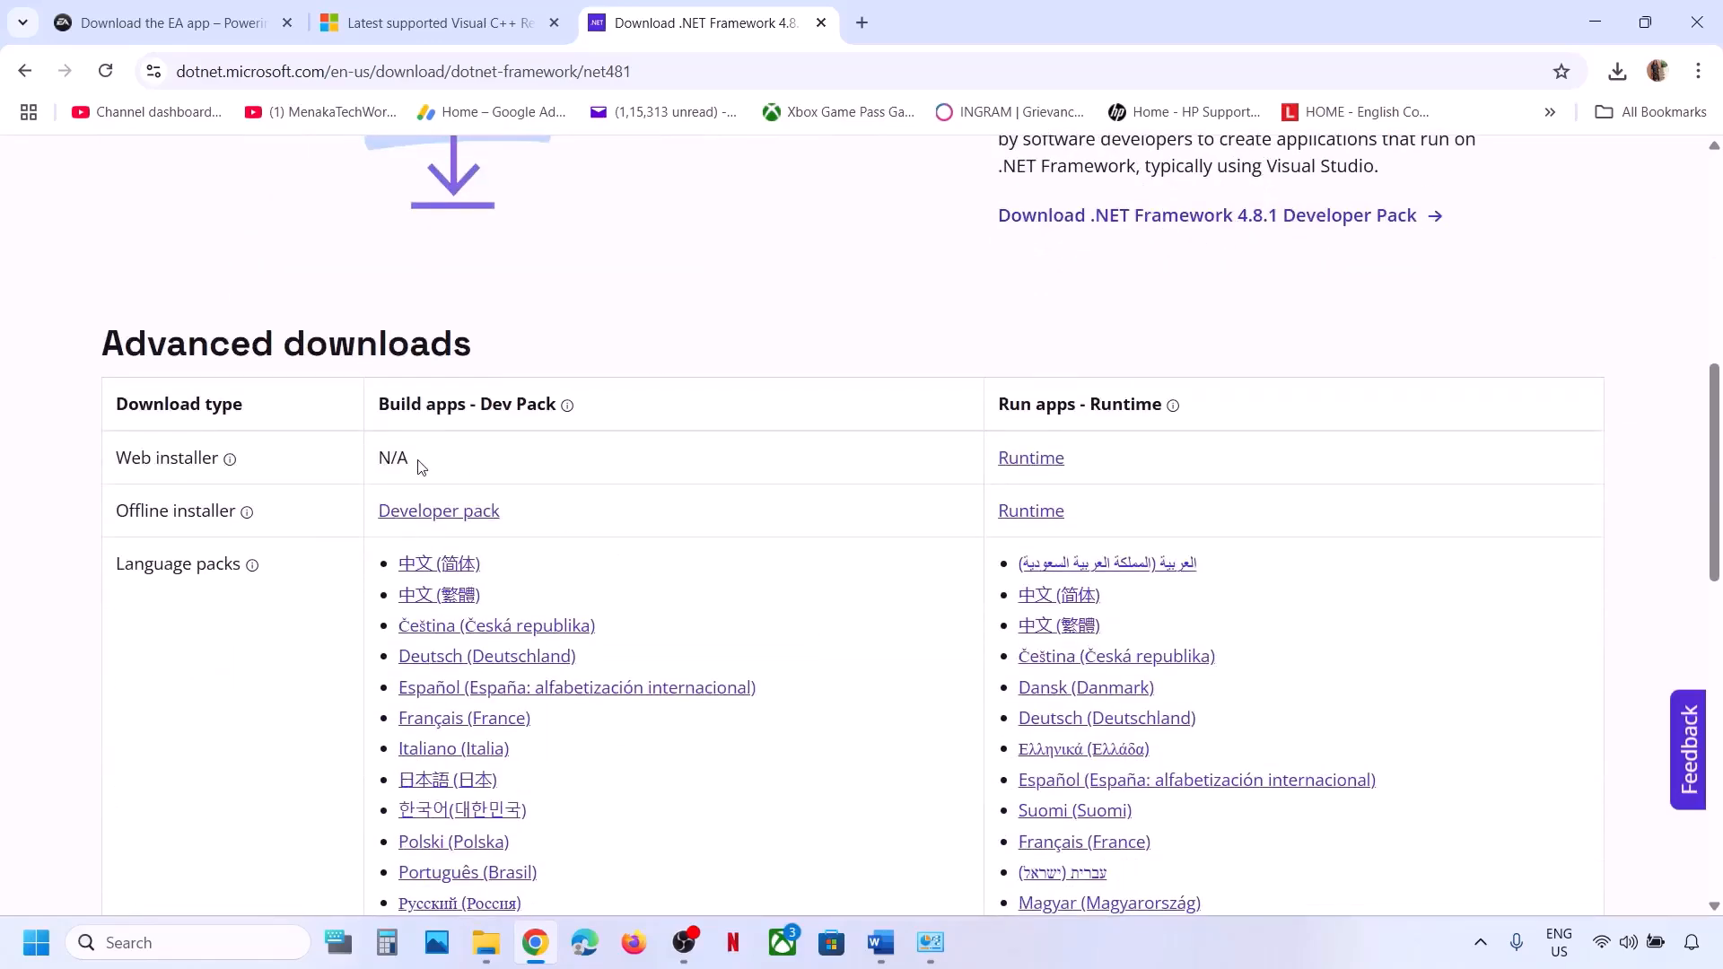
scroll(421, 466, "down", 1)
scroll(704, 457, "down", 2)
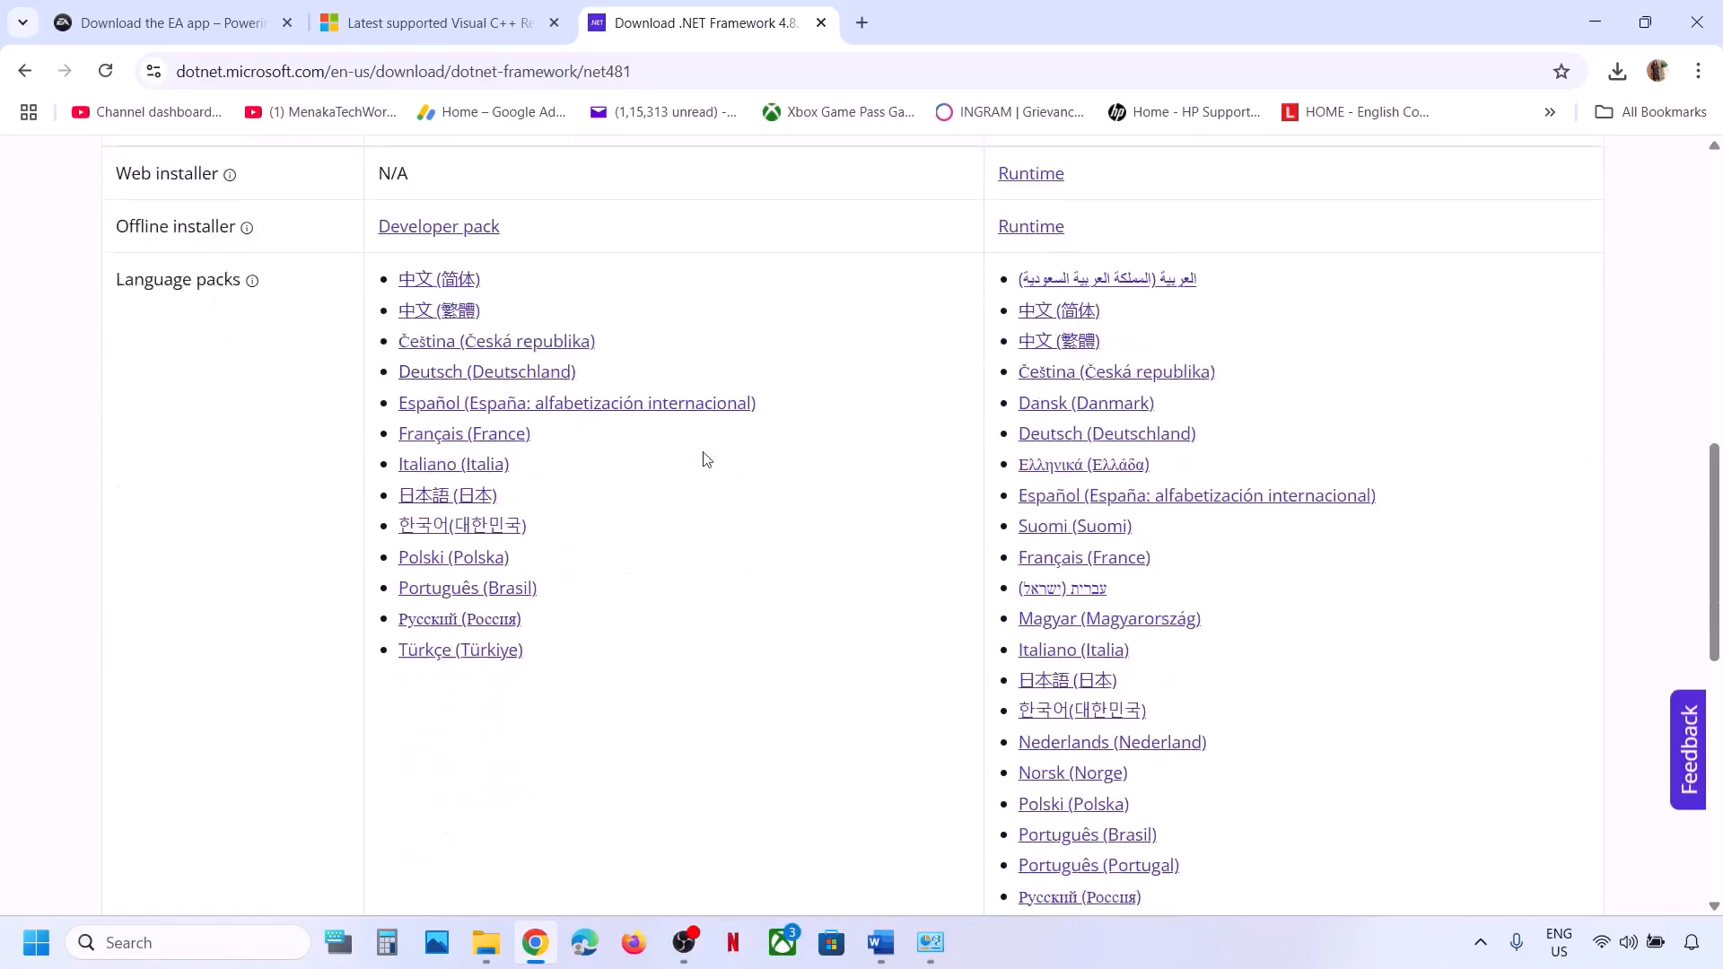
scroll(704, 458, "up", 4)
left_click(1034, 515)
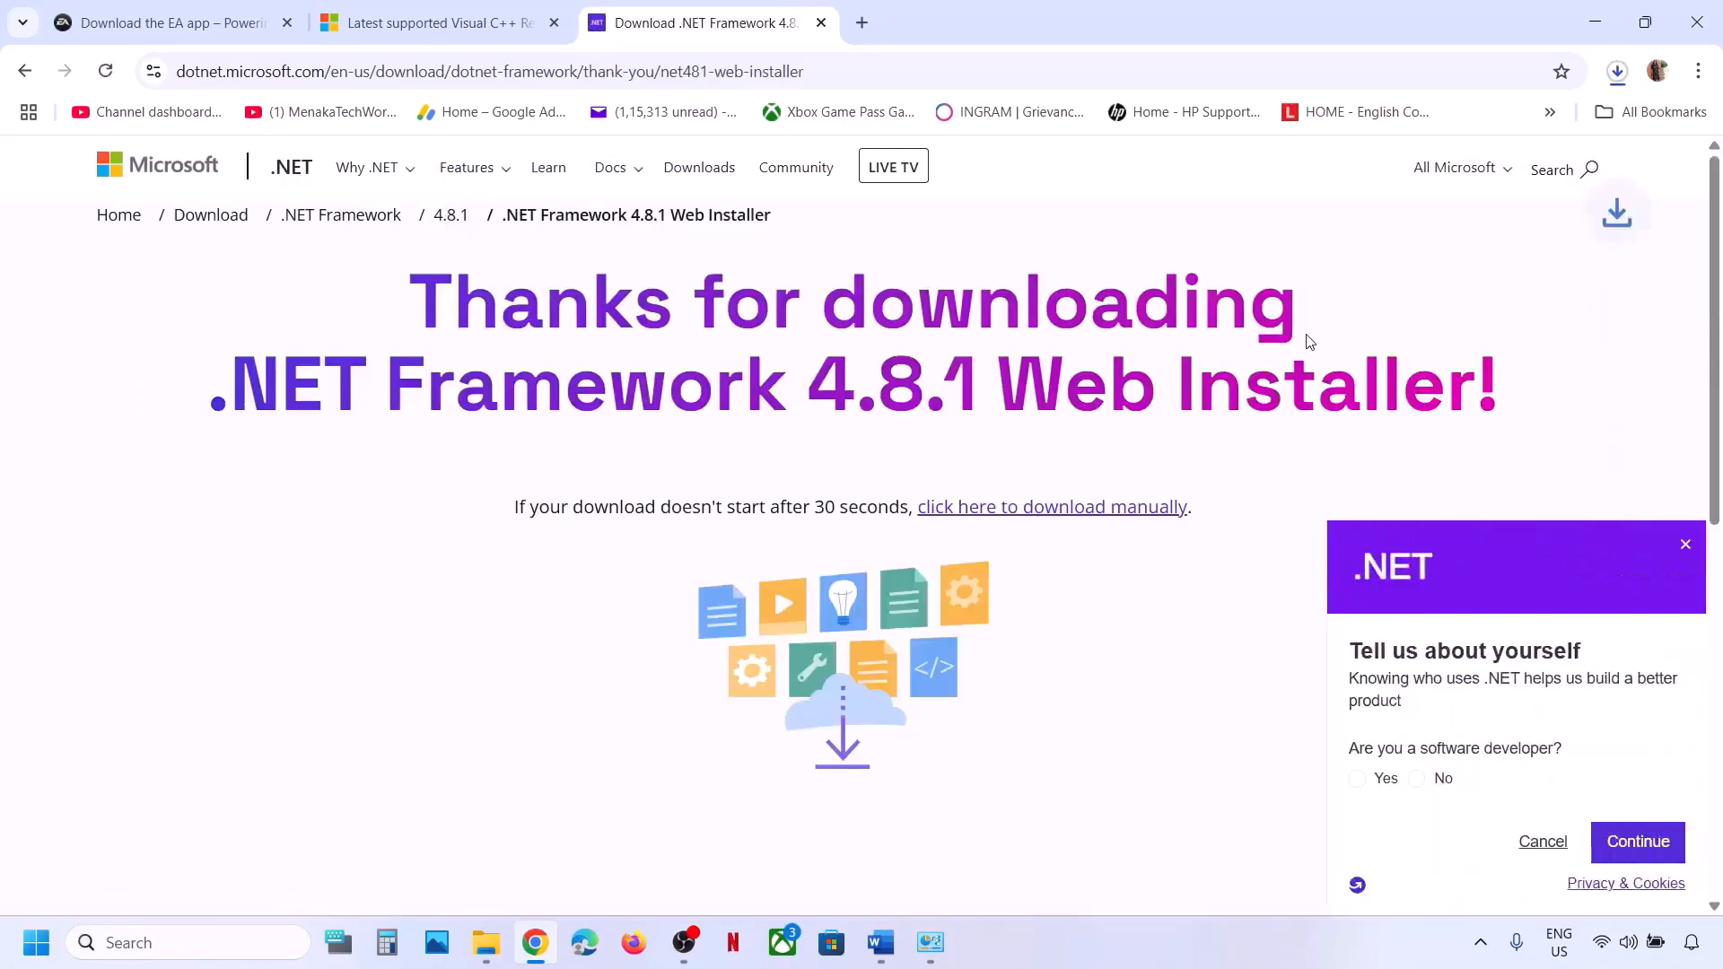
Run NDP481-Web.exe, confirm 4.8.1 or later is already installed, and close the installer.
left_click(1407, 130)
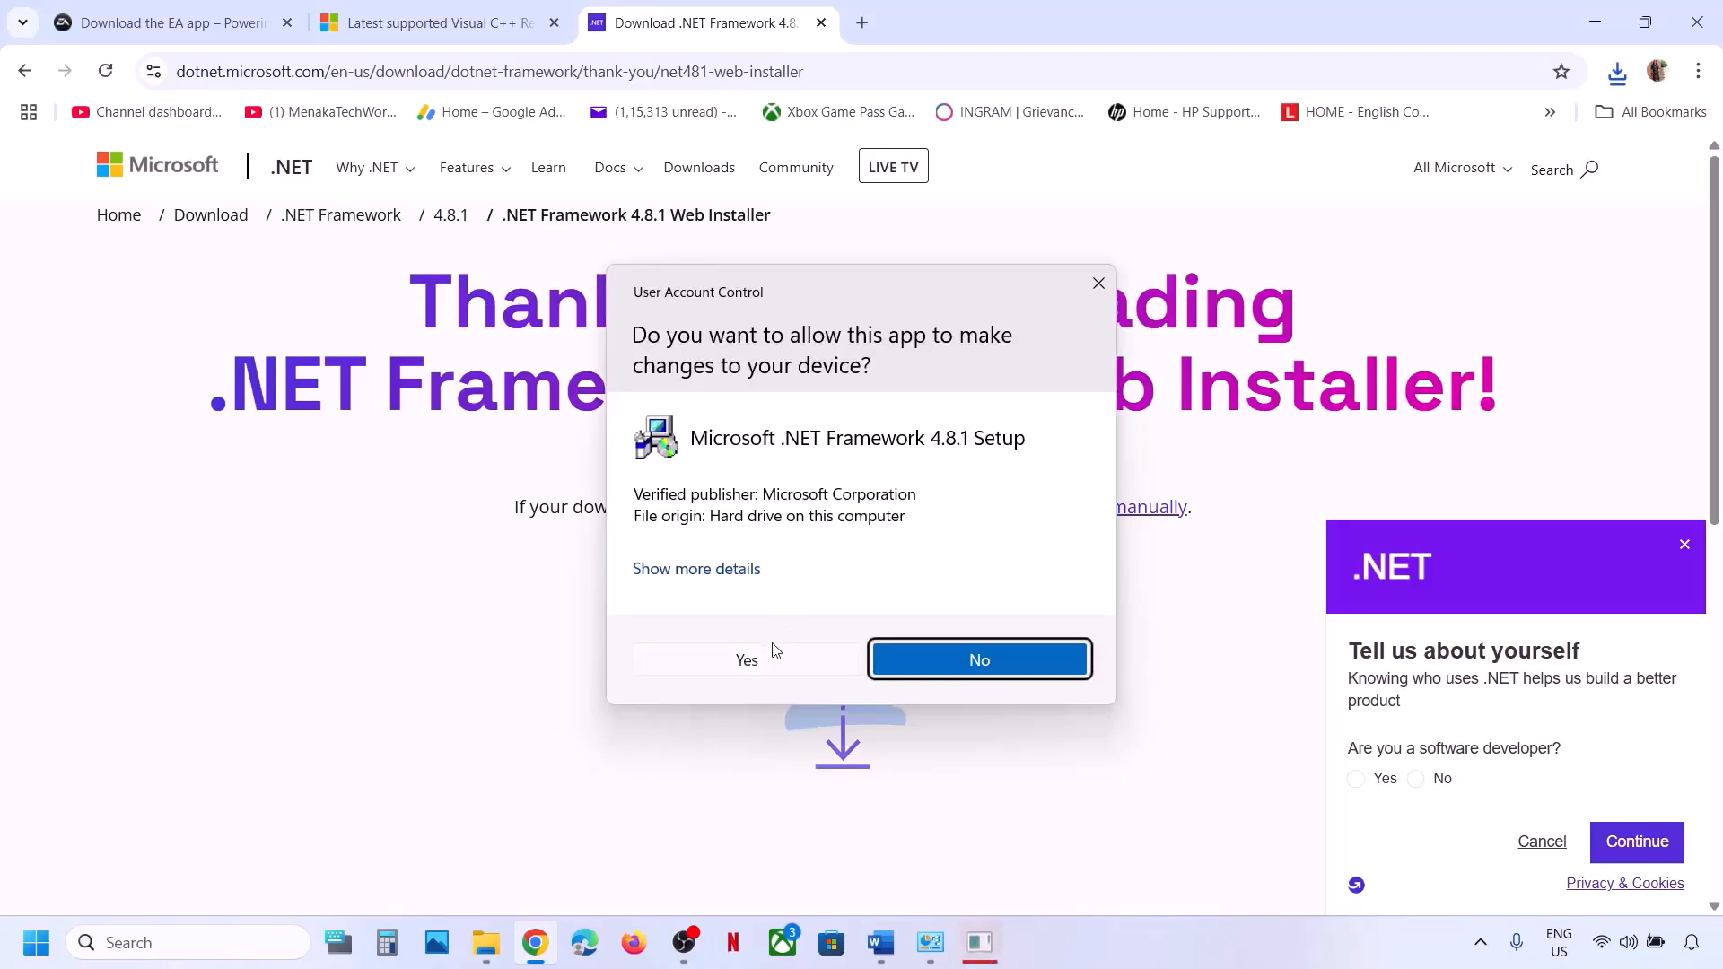
left_click(754, 661)
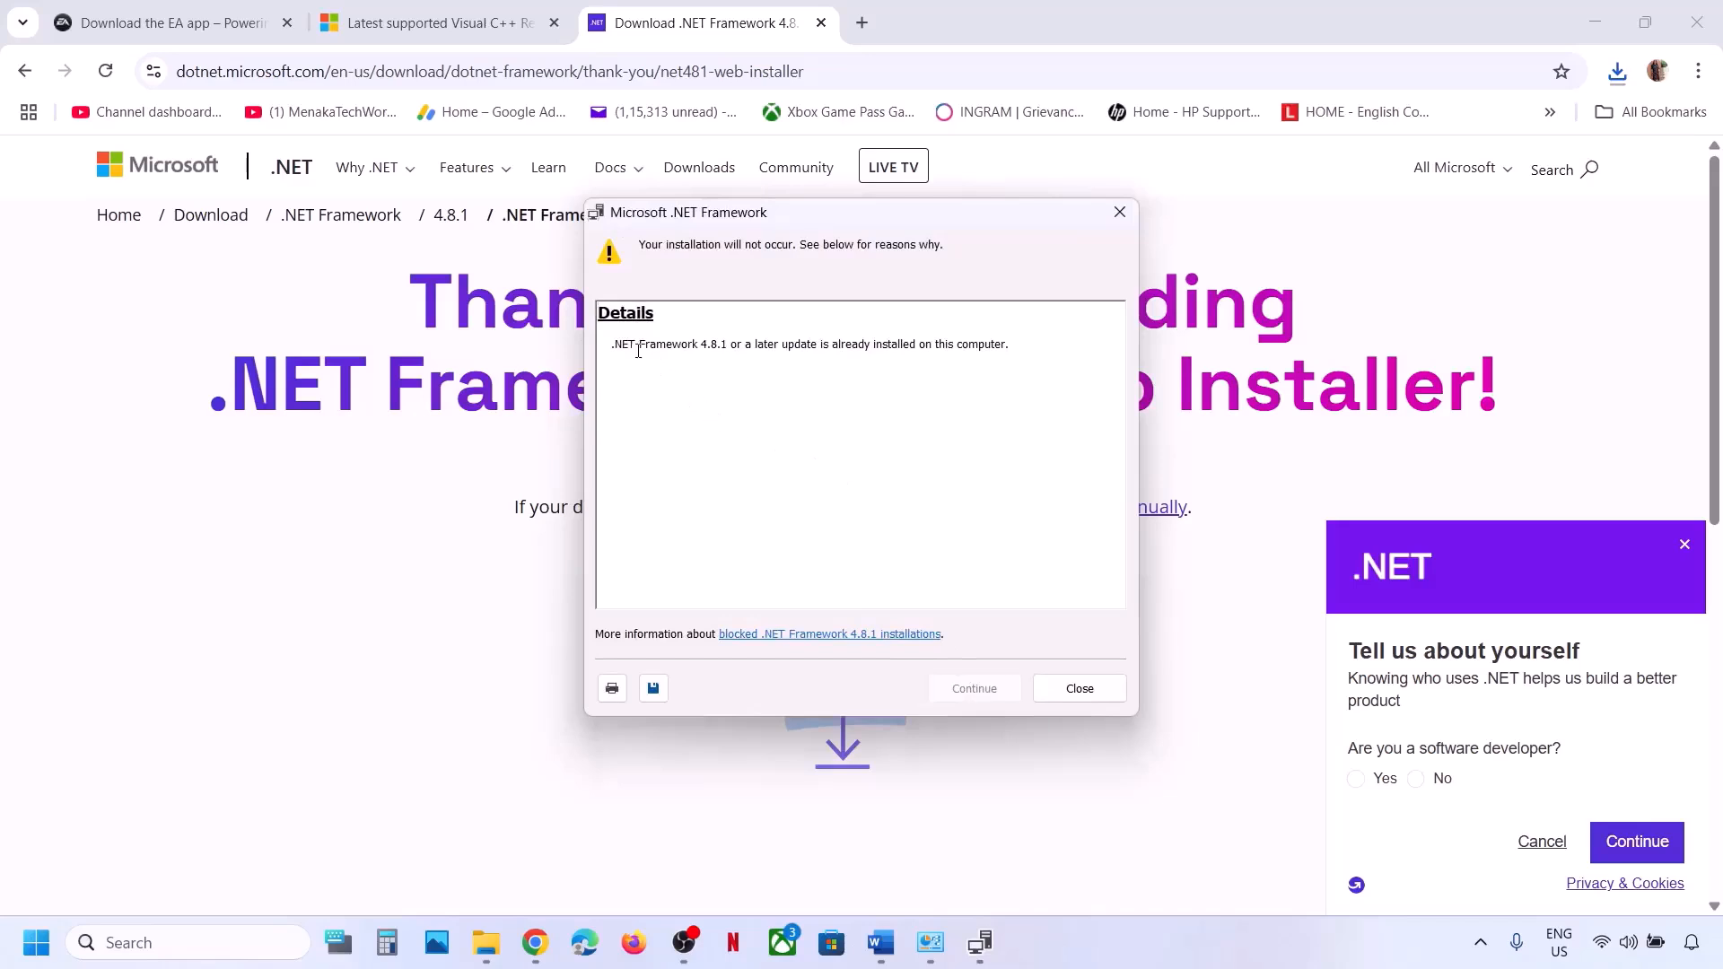
left_click_drag(630, 347, 1018, 347)
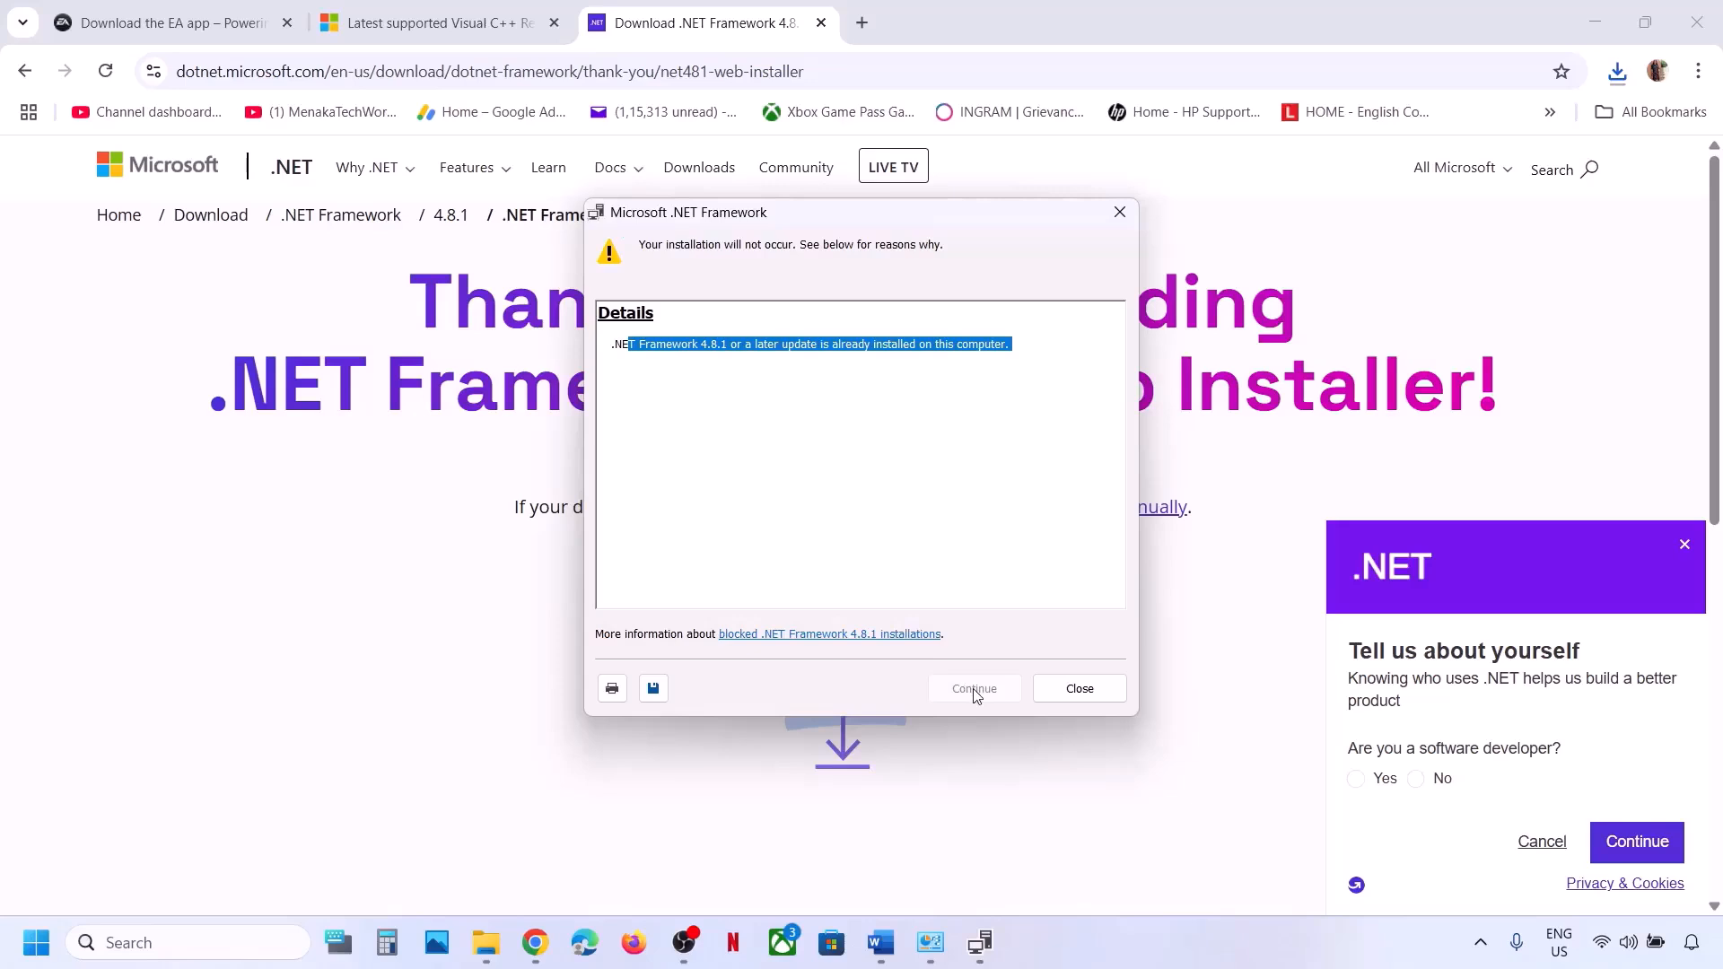
left_click(1119, 212)
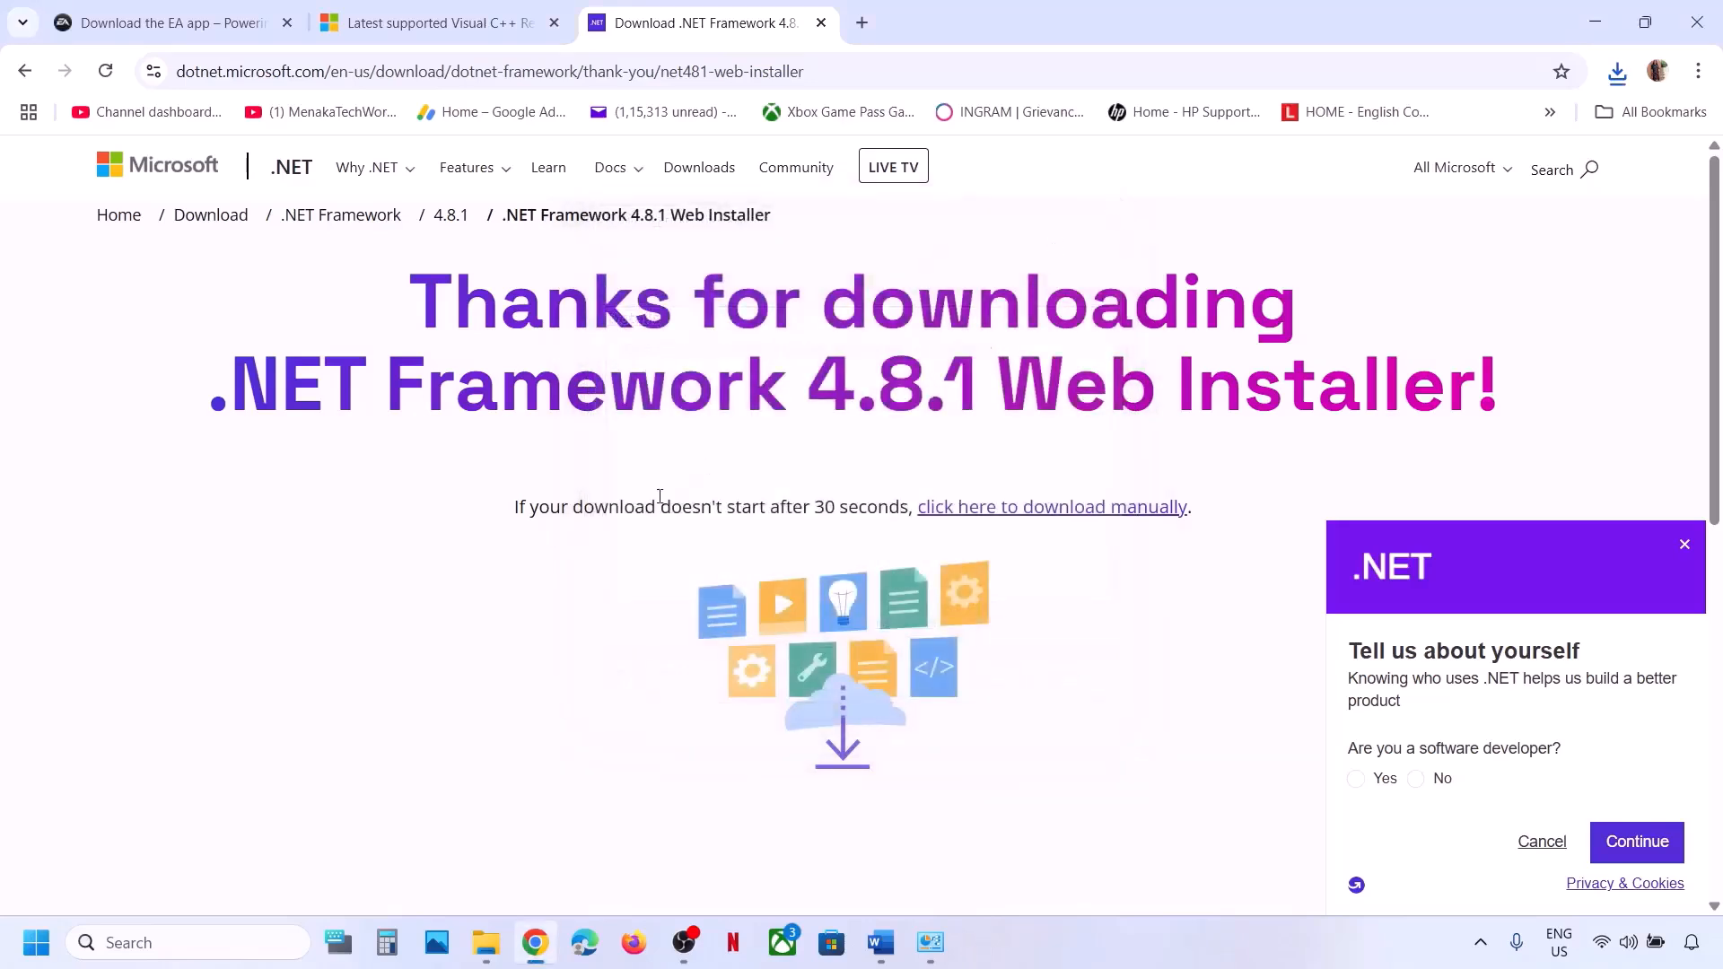
left_click(880, 942)
Open the C:\ProgramData folder in File Explorer.
scroll(592, 665, "down", 3)
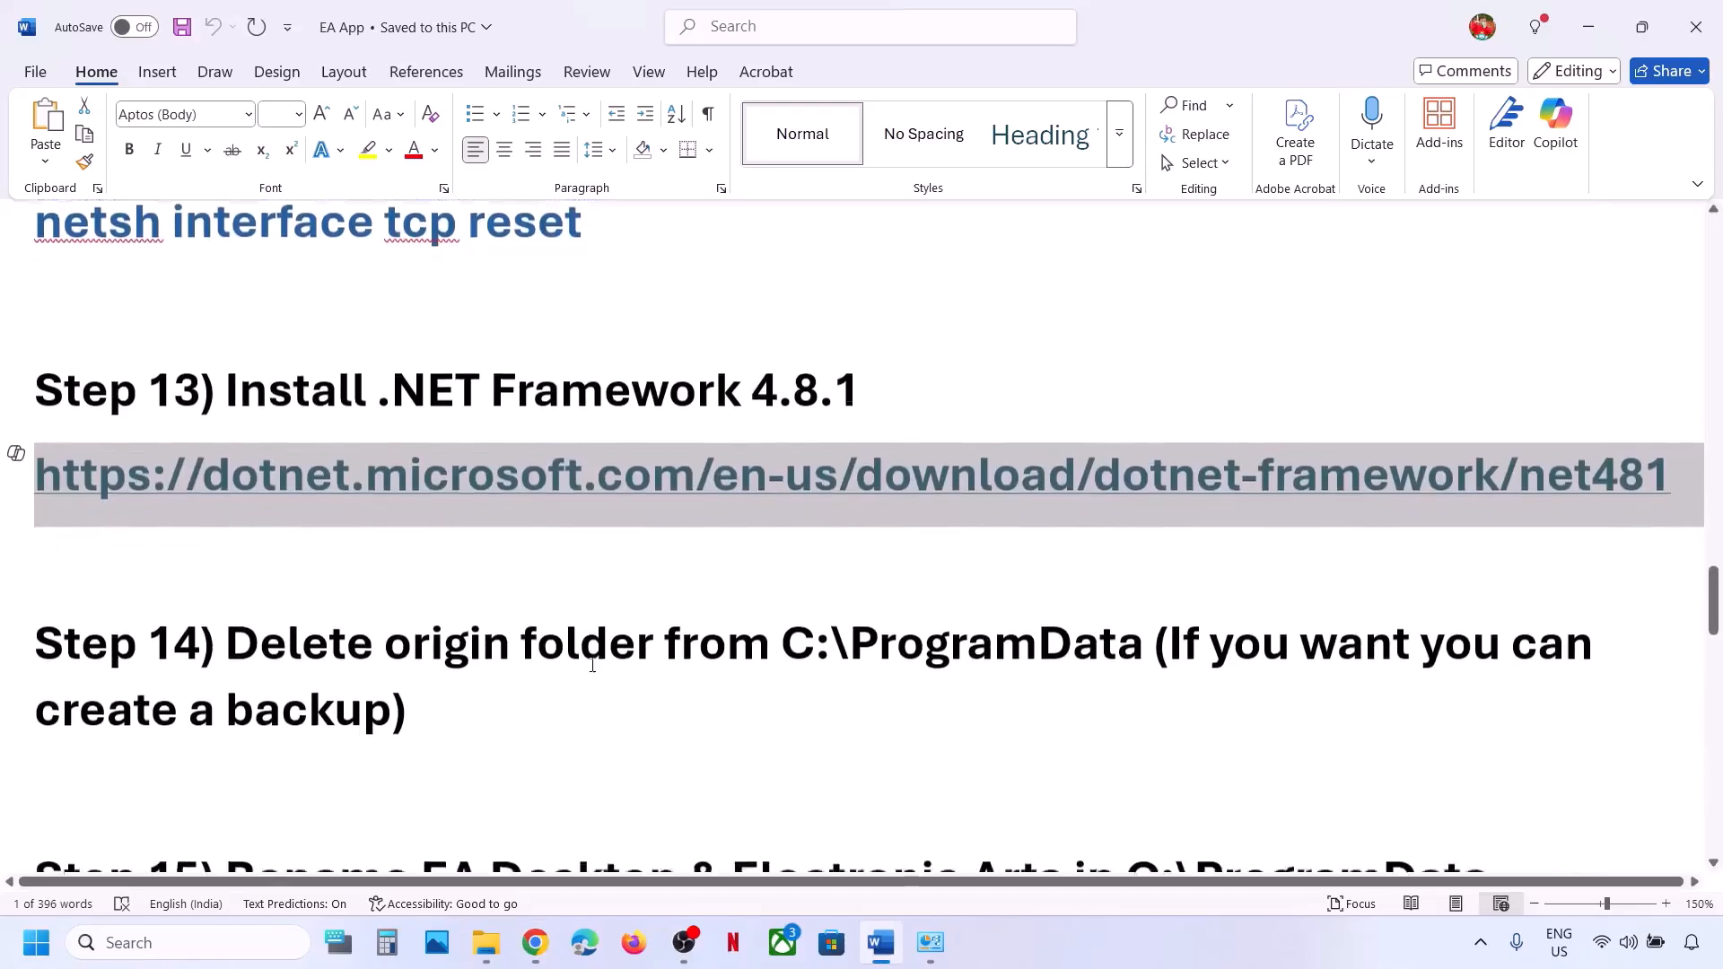
left_click_drag(257, 641, 1012, 628)
left_click(486, 943)
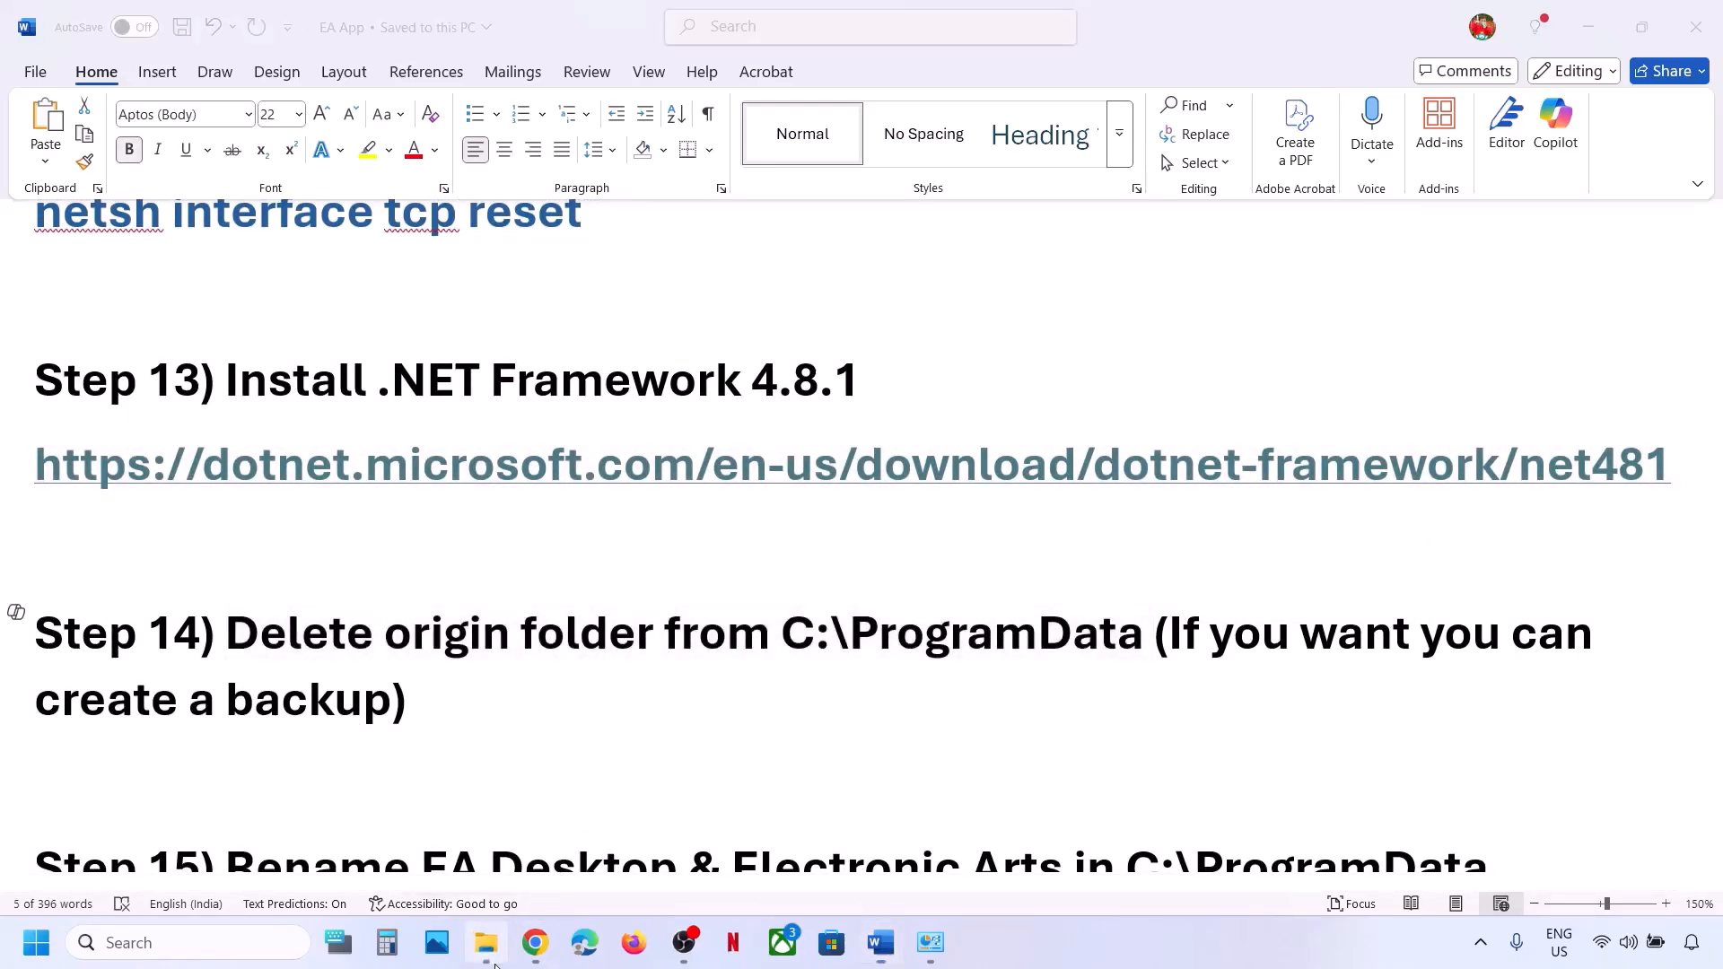
left_click(142, 565)
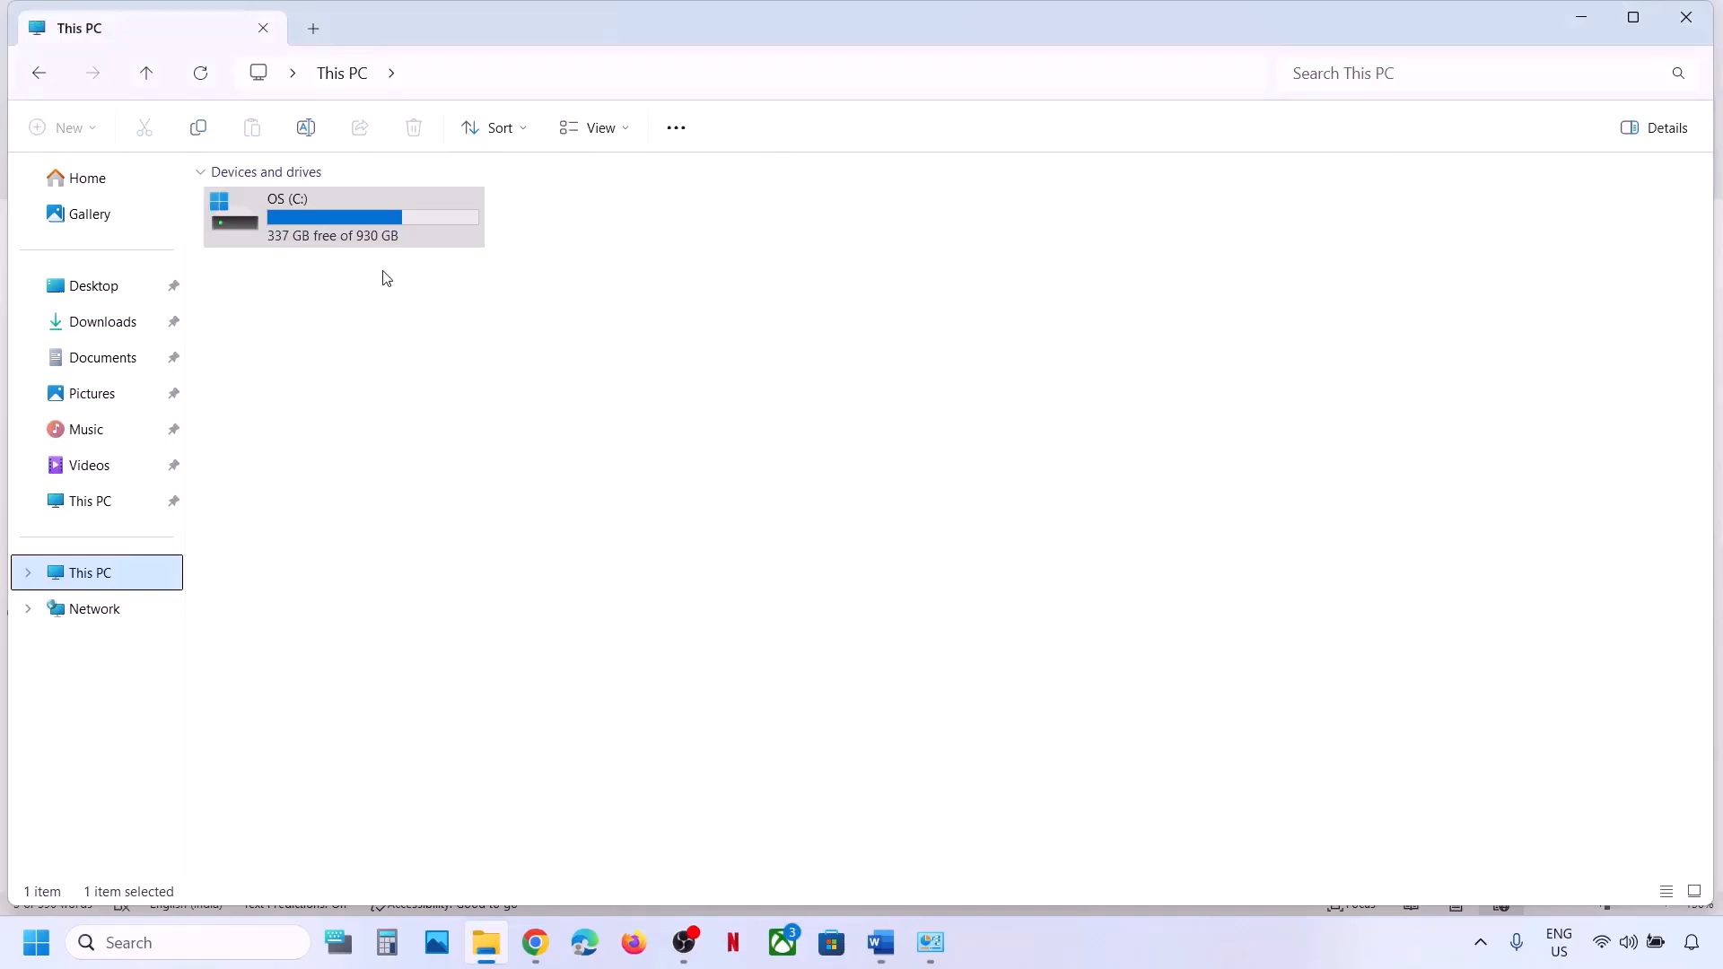
double_click(350, 235)
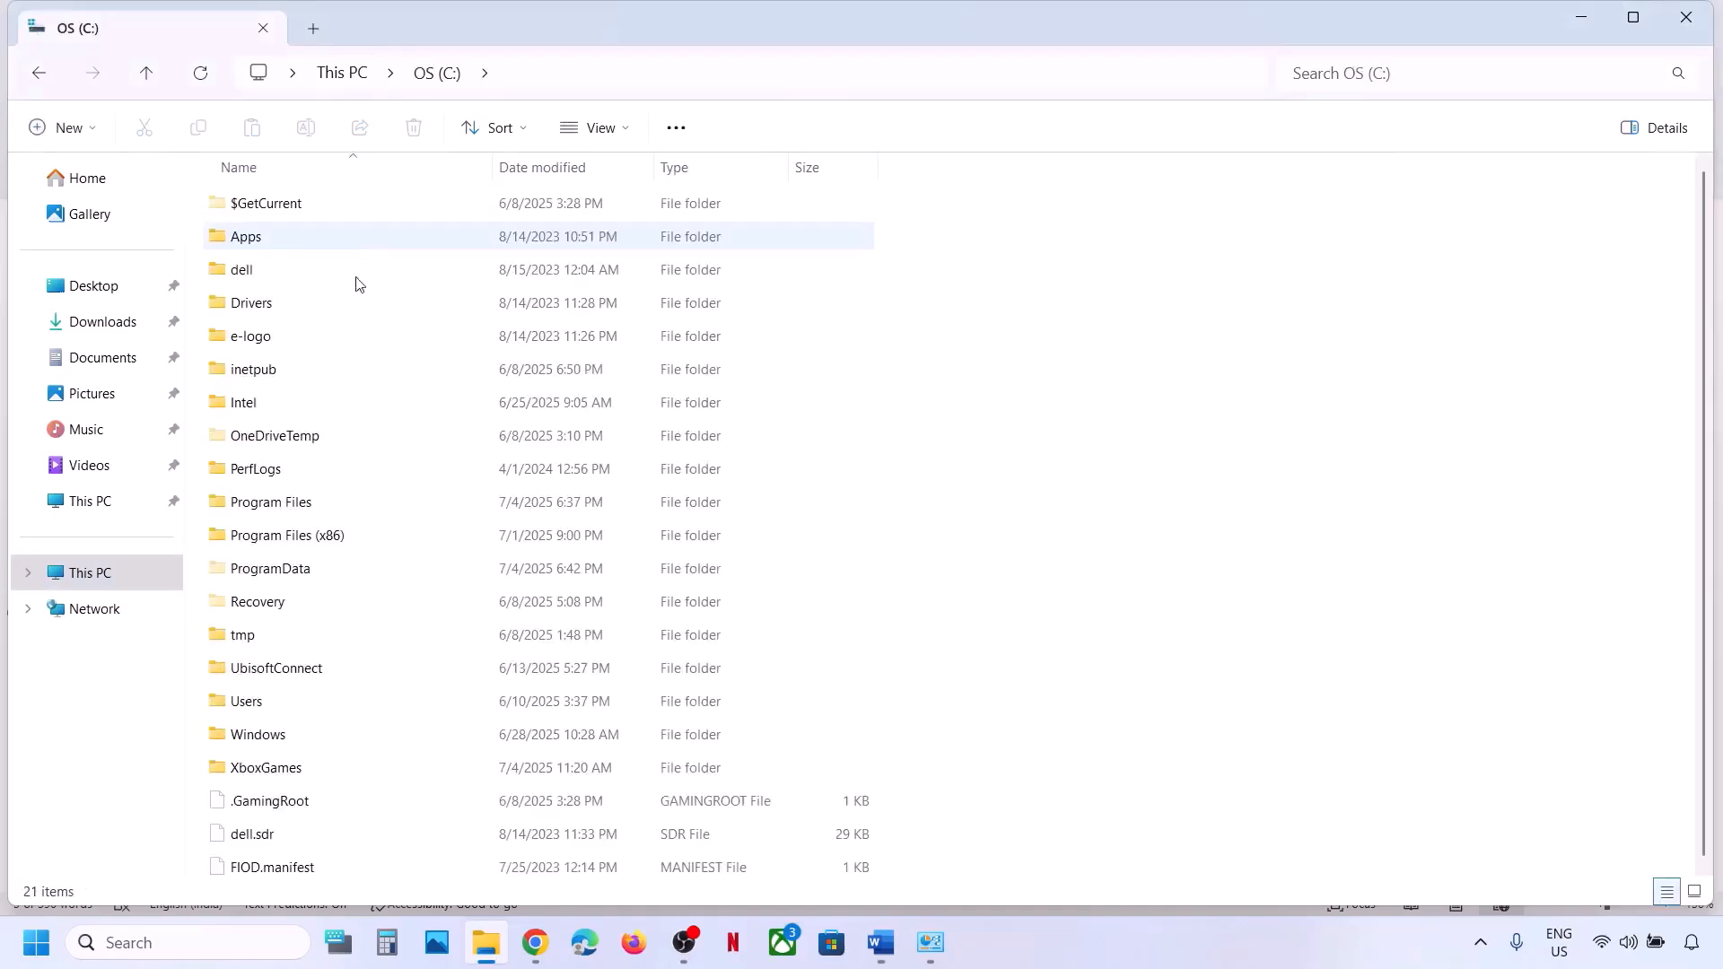
double_click(264, 564)
Copy the Origin folder from ProgramData onto the desktop as a backup.
left_click(278, 575)
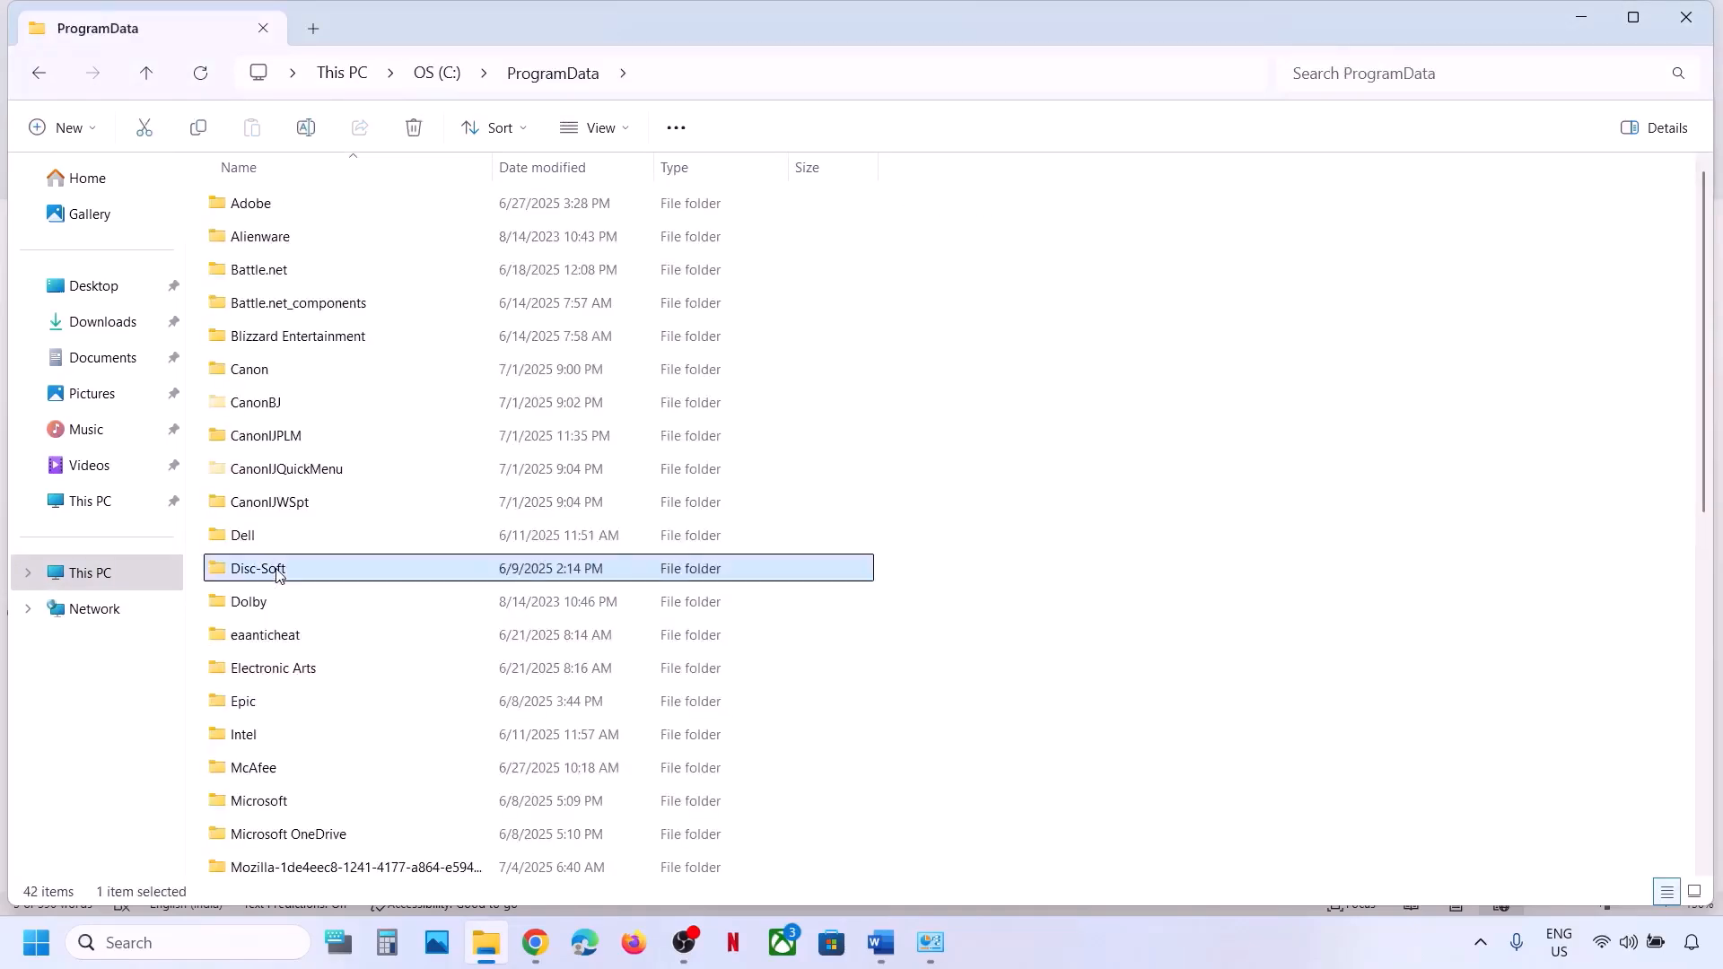
type("or")
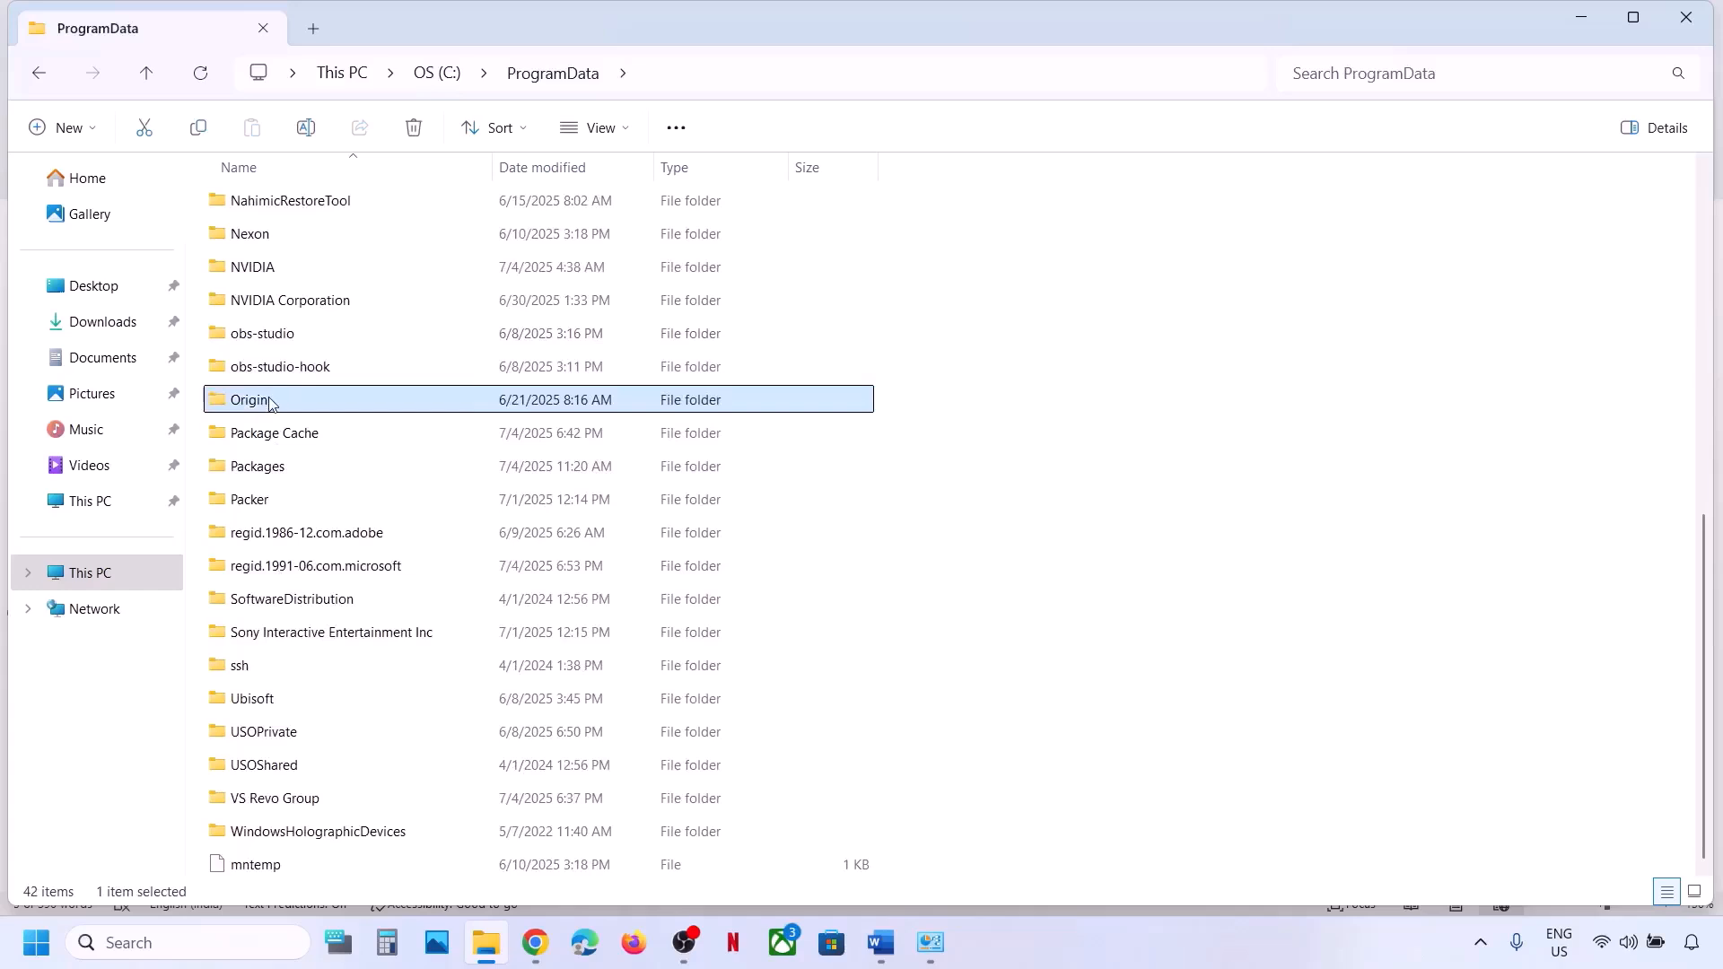
right_click(268, 400)
left_click(375, 368)
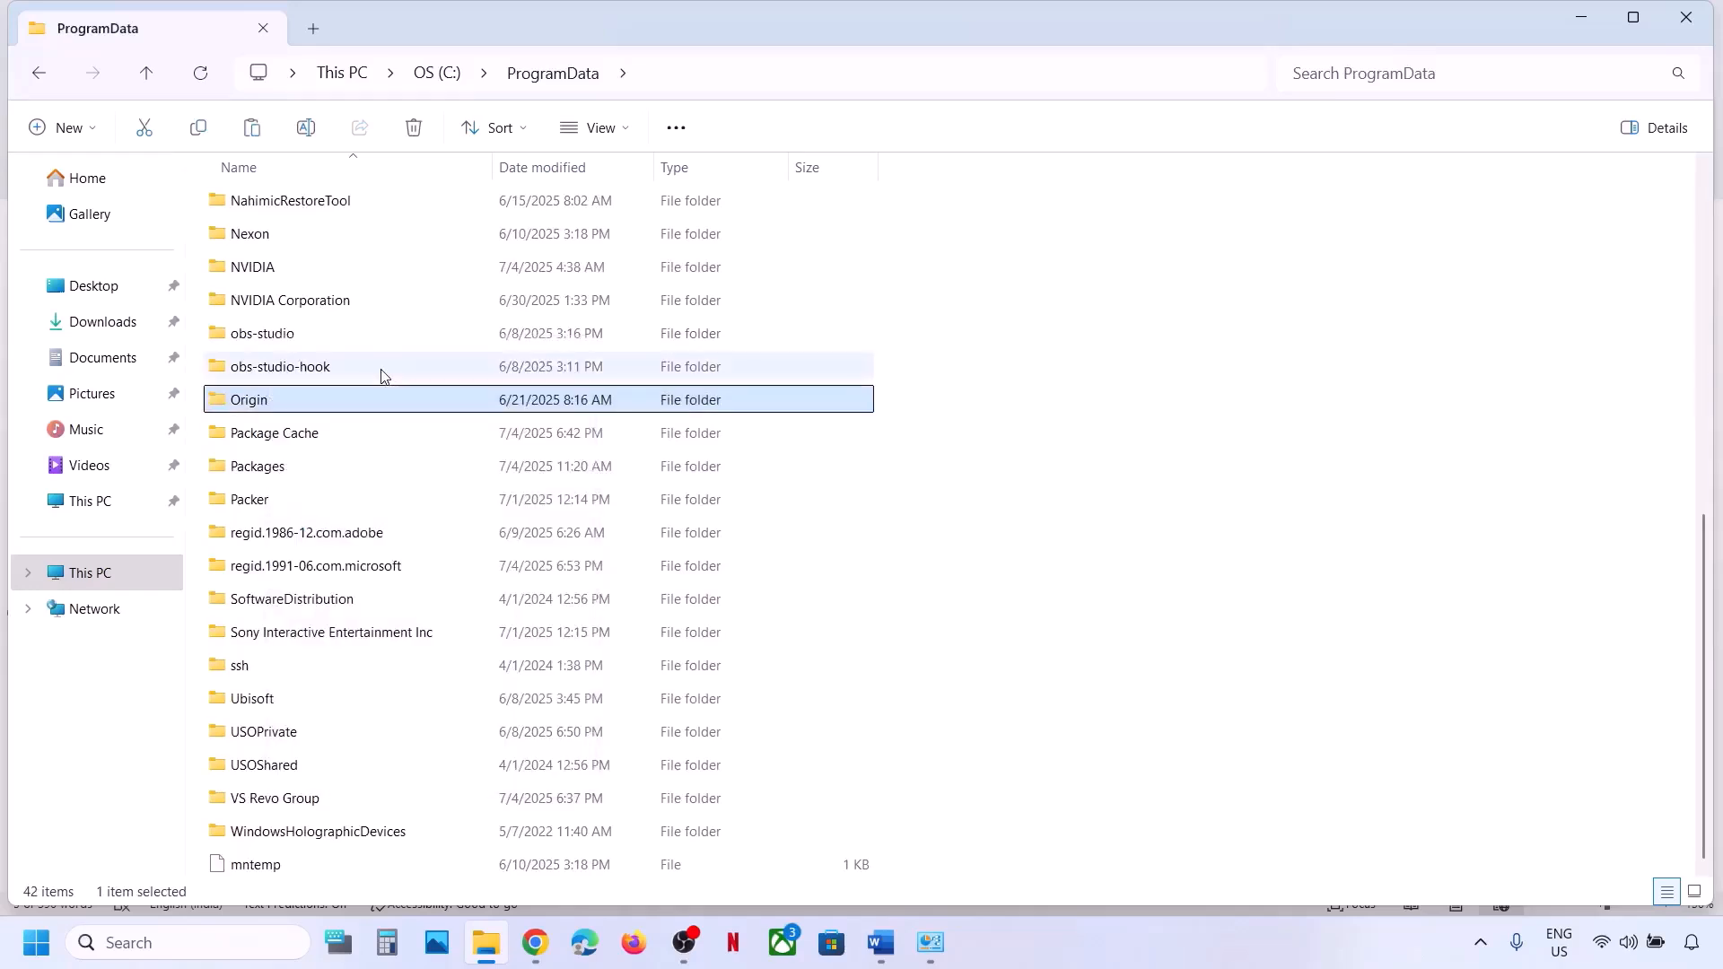
key("super+d")
key("ctrl+v")
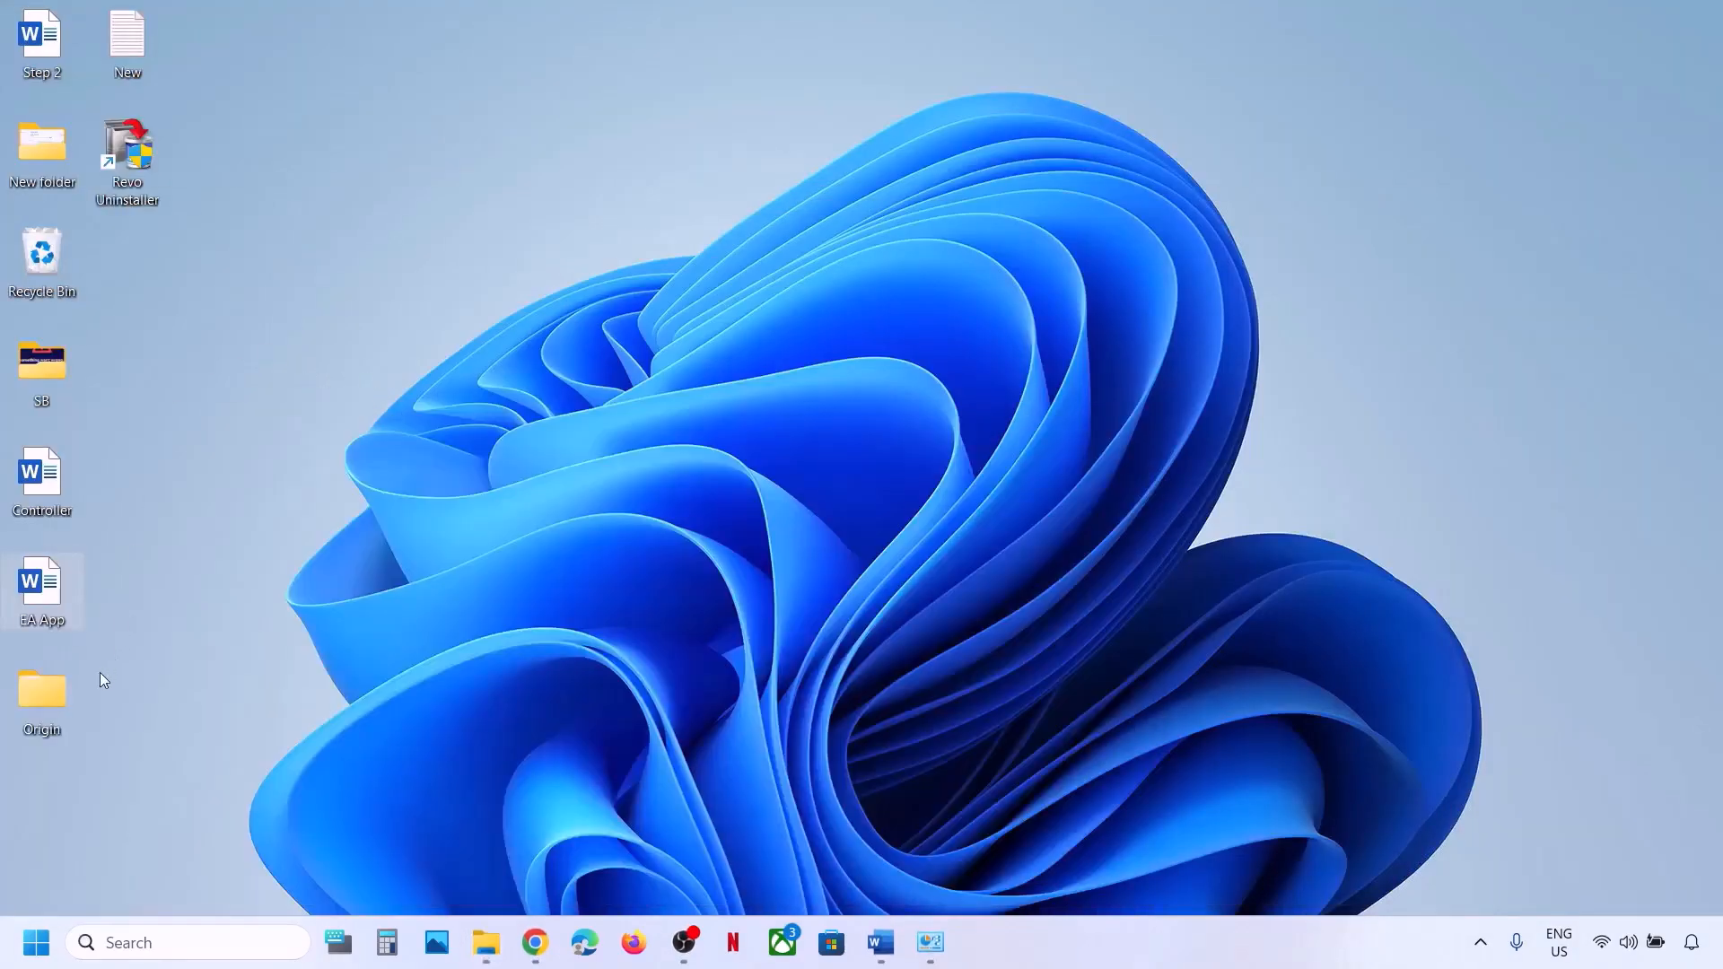
left_click_drag(68, 698, 601, 520)
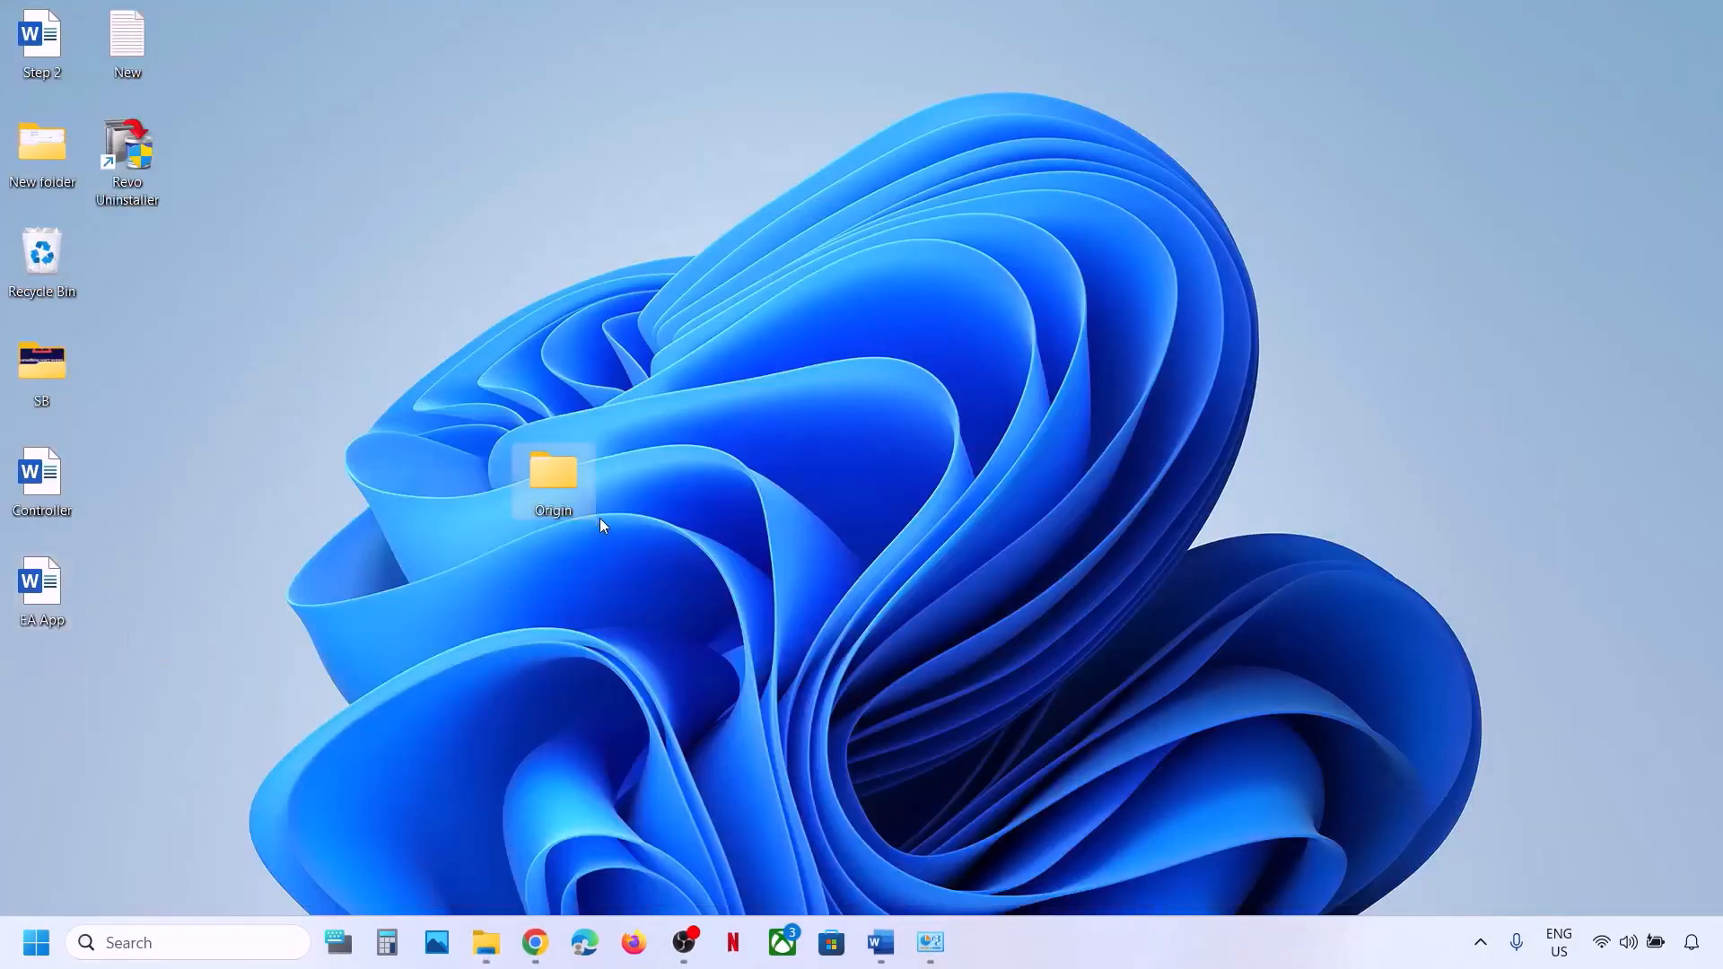
Delete the Origin folder from C:\ProgramData.
left_click(485, 942)
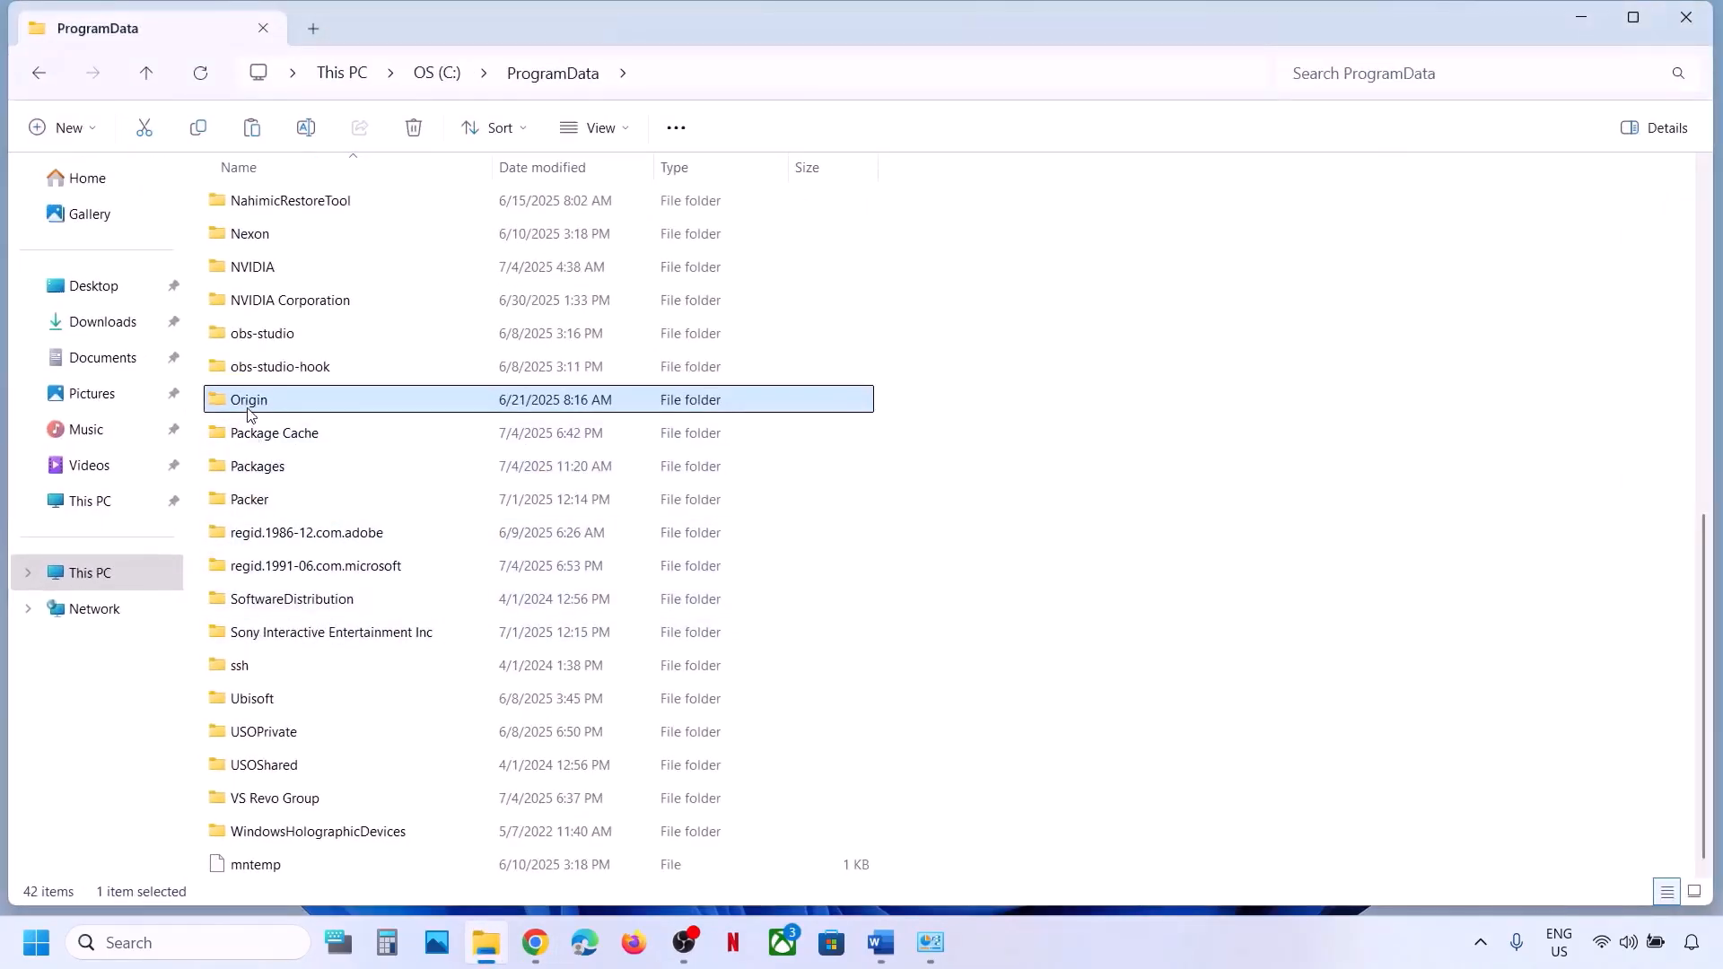
right_click(251, 414)
left_click(558, 364)
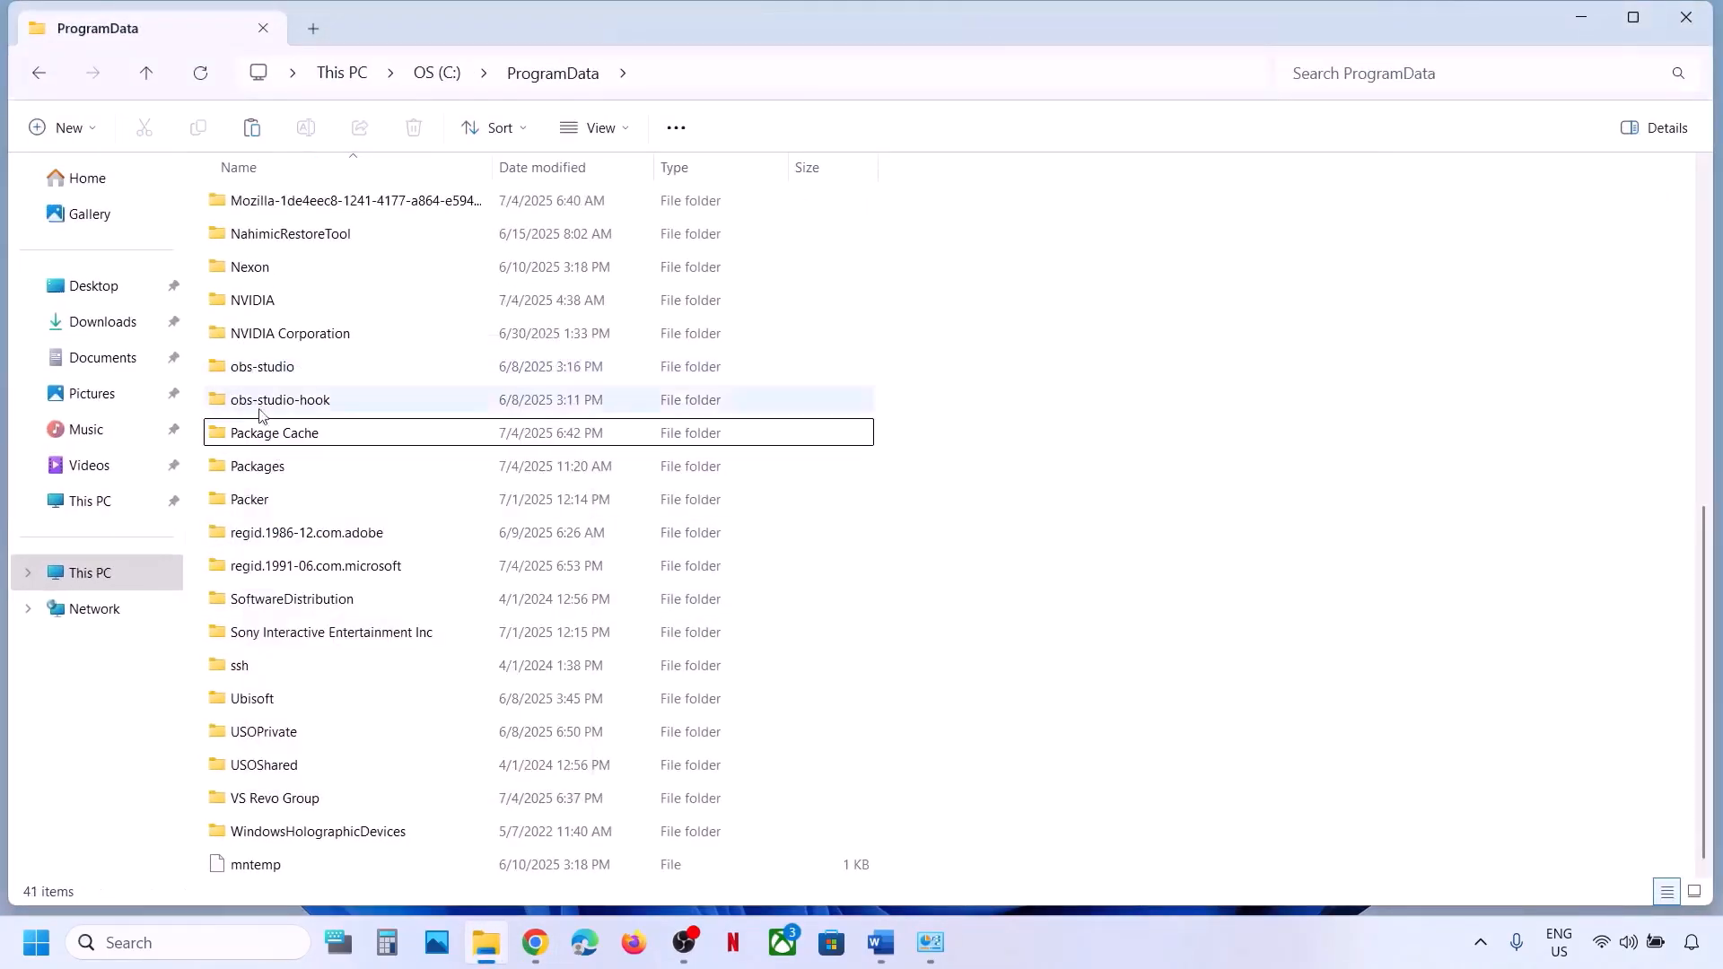
left_click(877, 949)
scroll(539, 547, "down", 3)
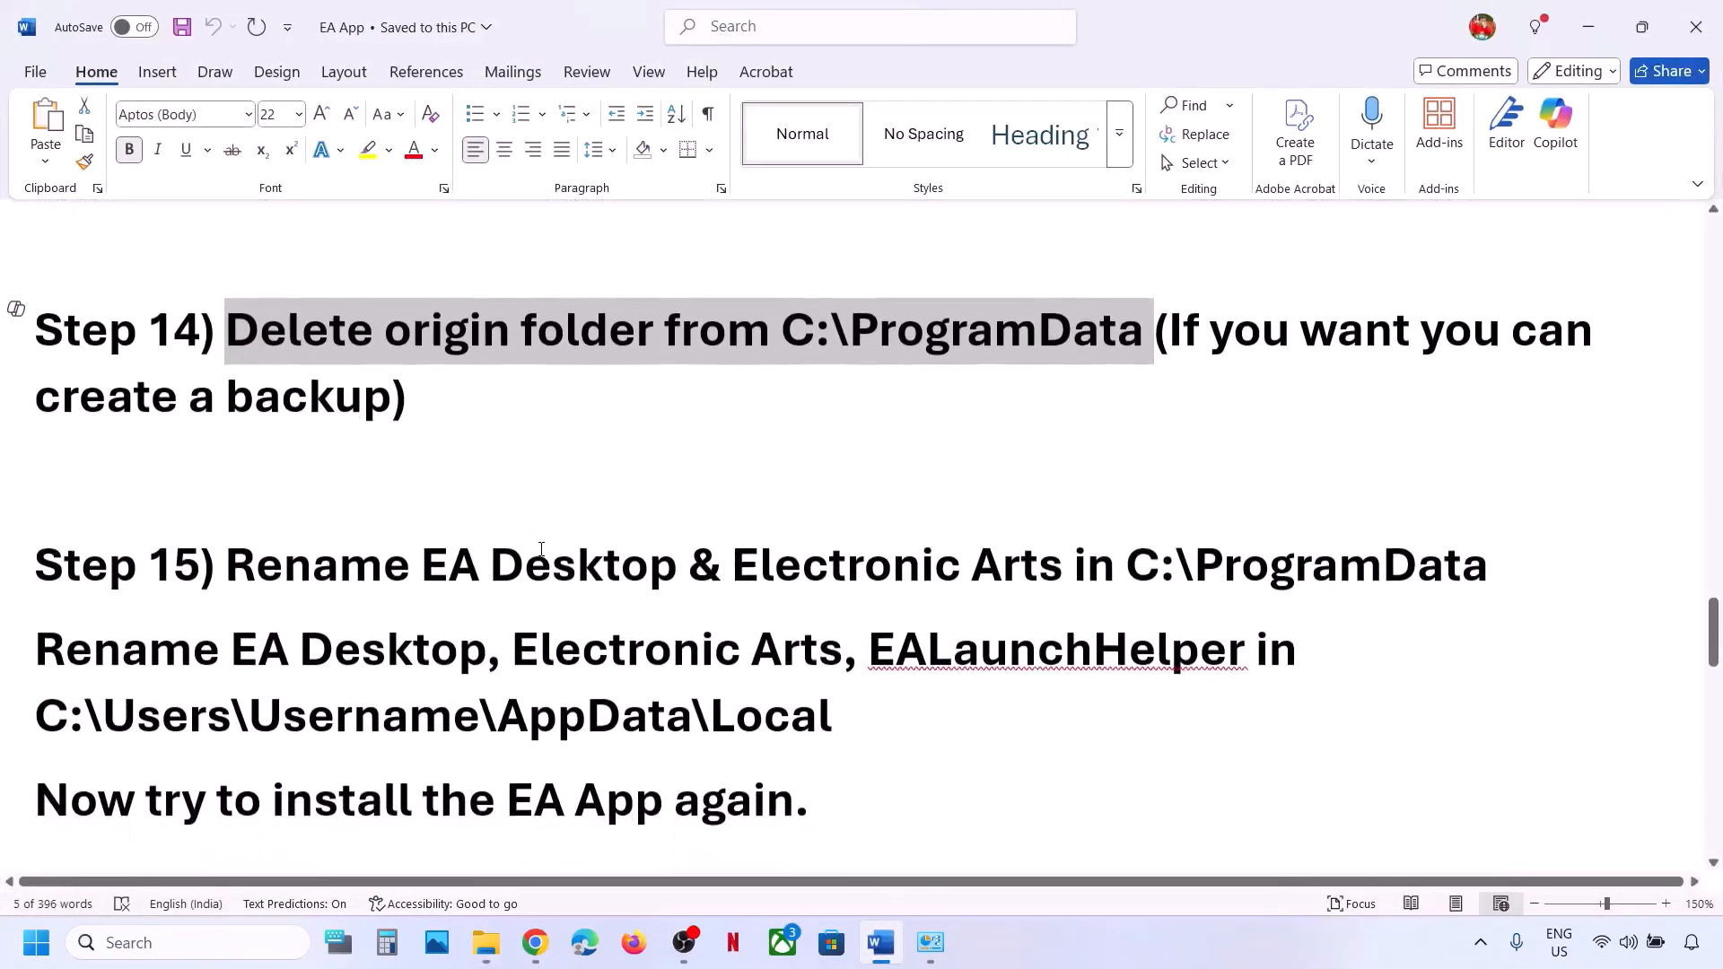
Navigate File Explorer to C:\ProgramData.
left_click_drag(457, 563, 1489, 567)
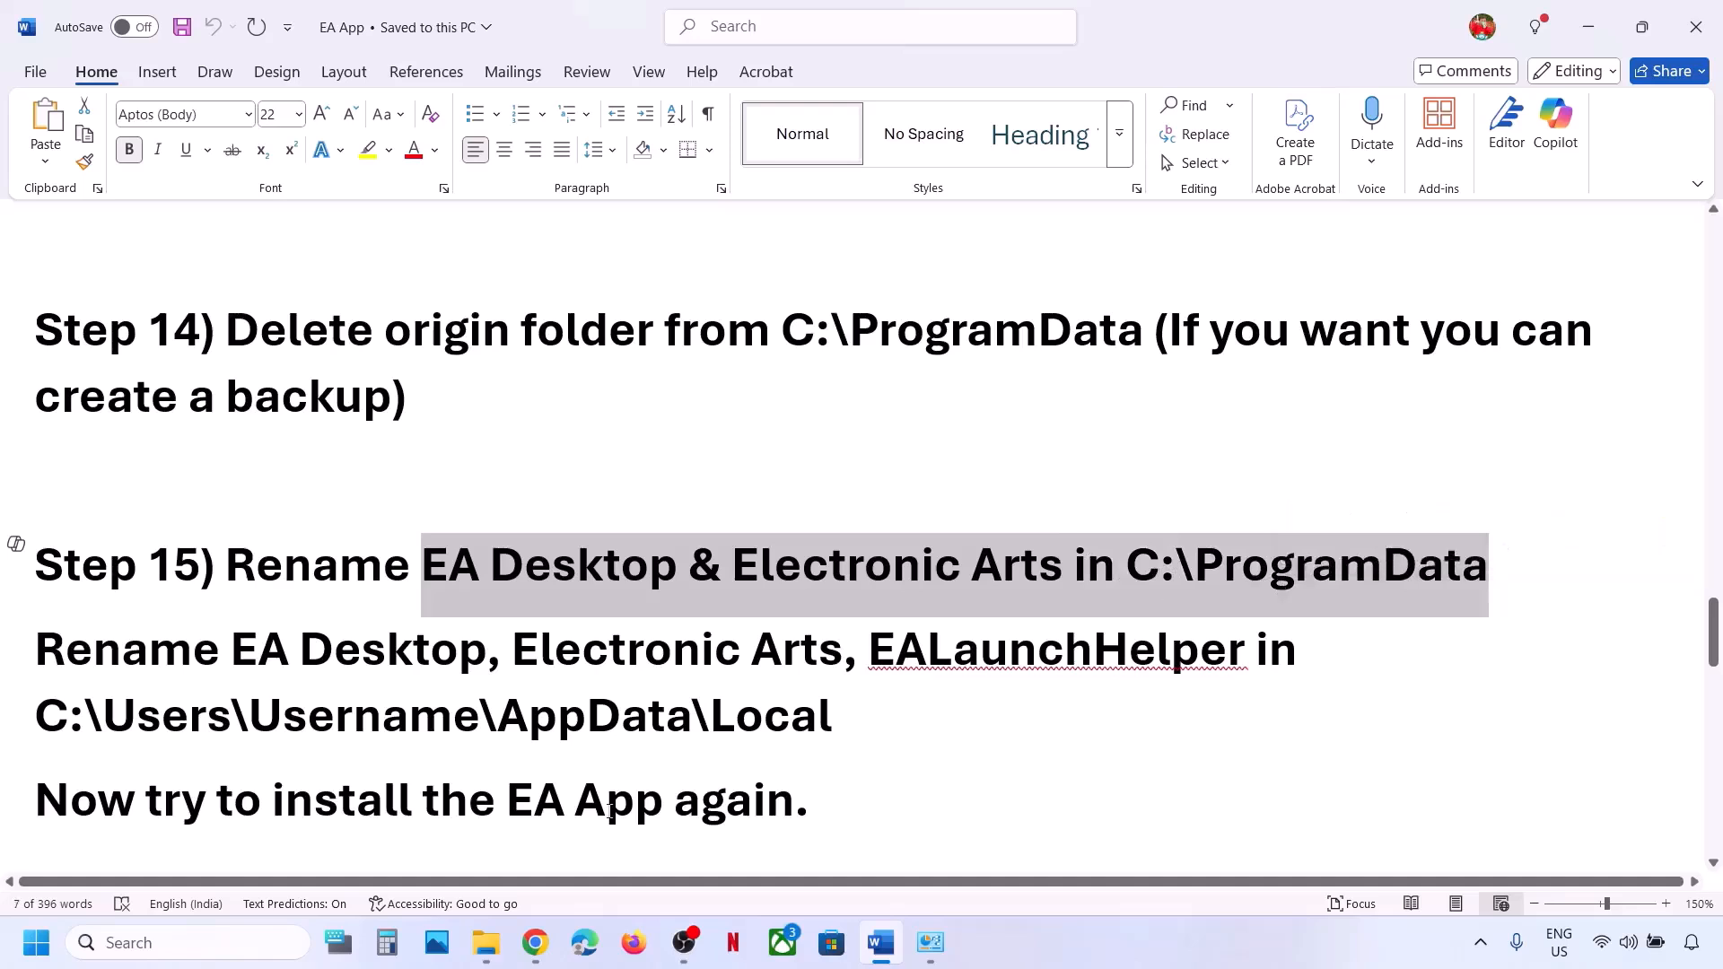
left_click(485, 942)
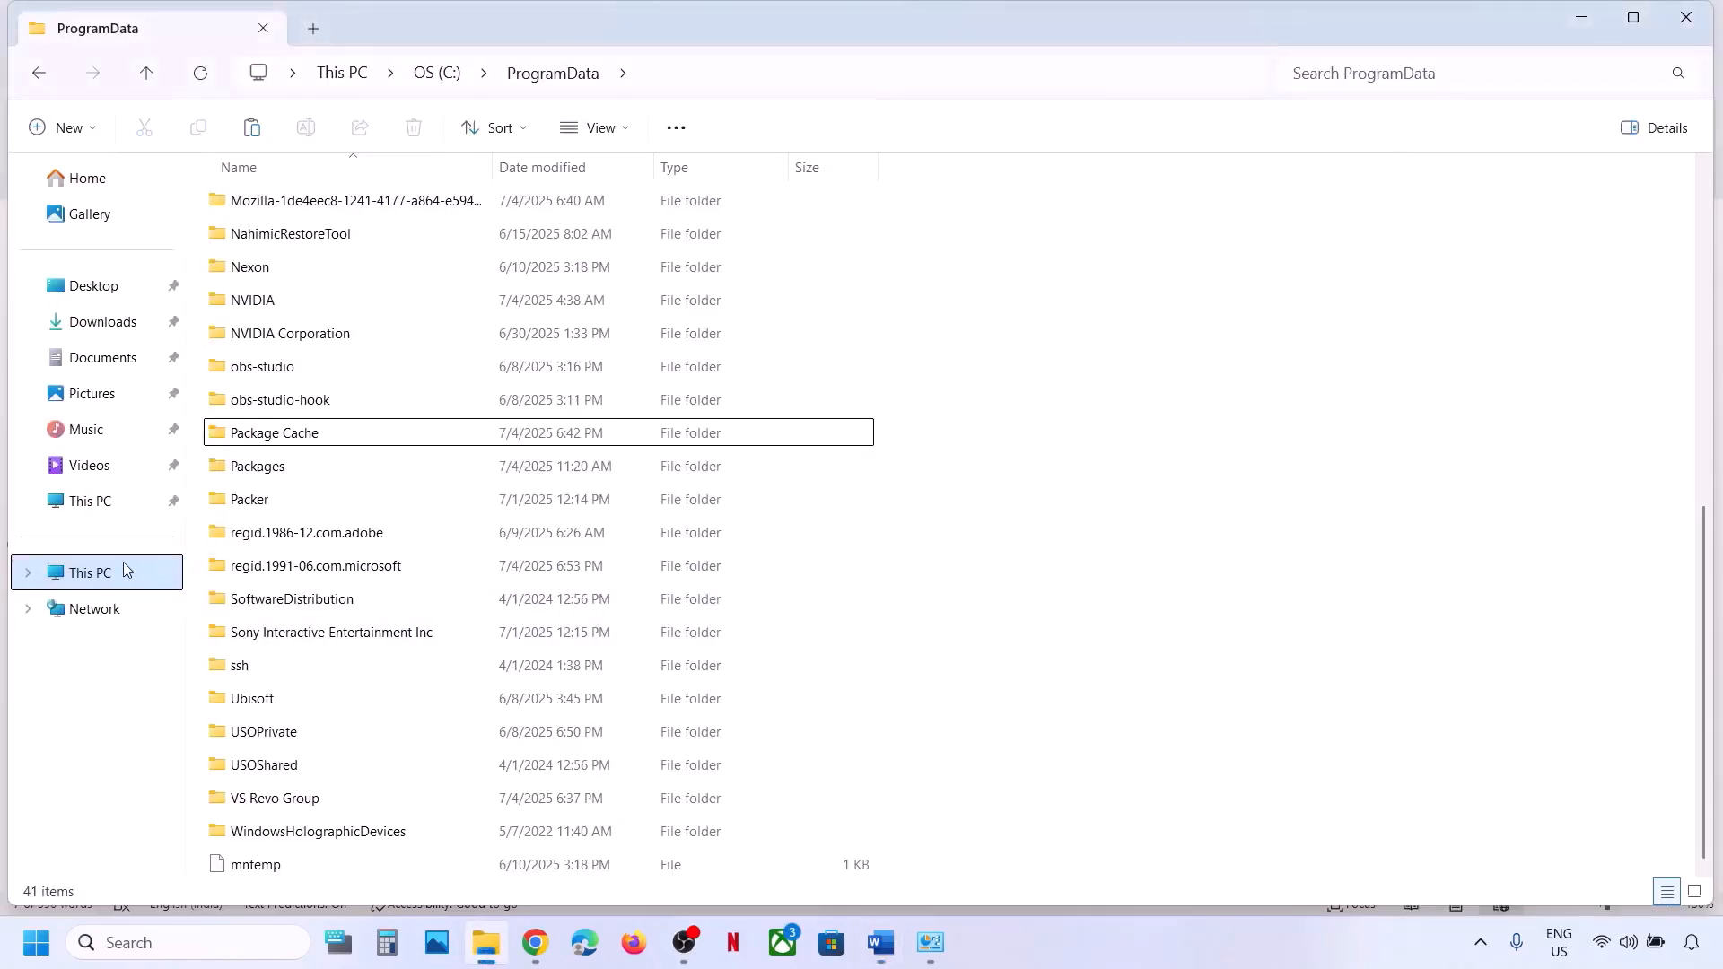
left_click(122, 562)
left_click(306, 239)
double_click(285, 230)
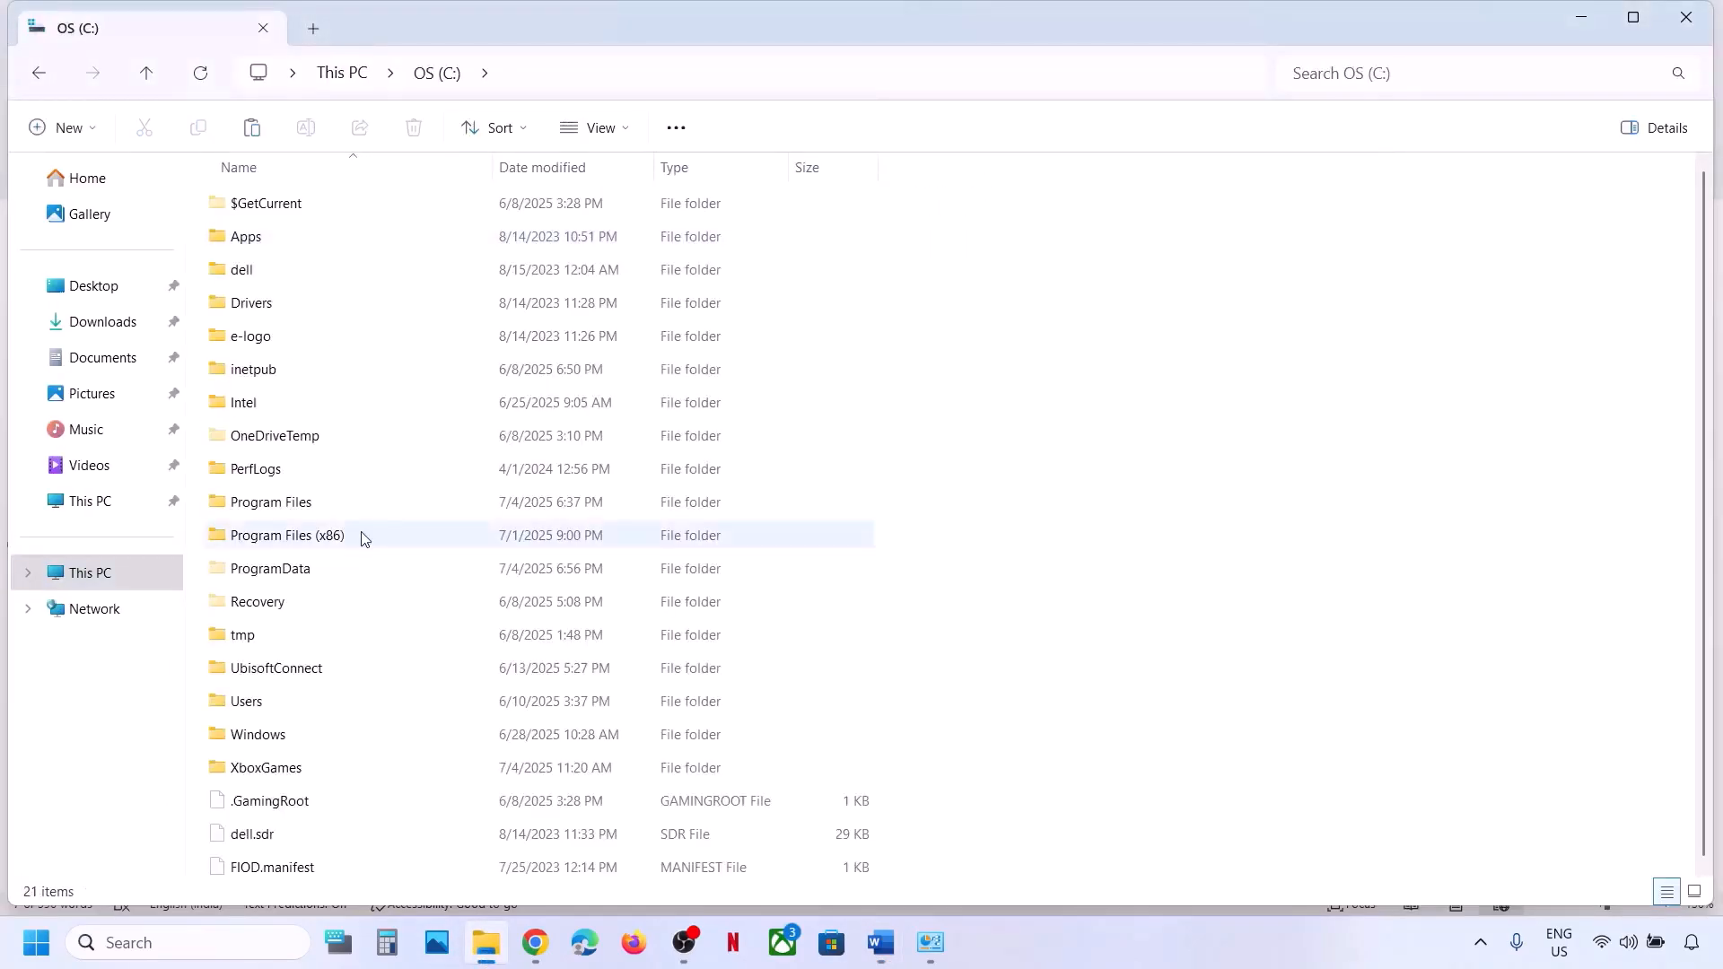
double_click(281, 570)
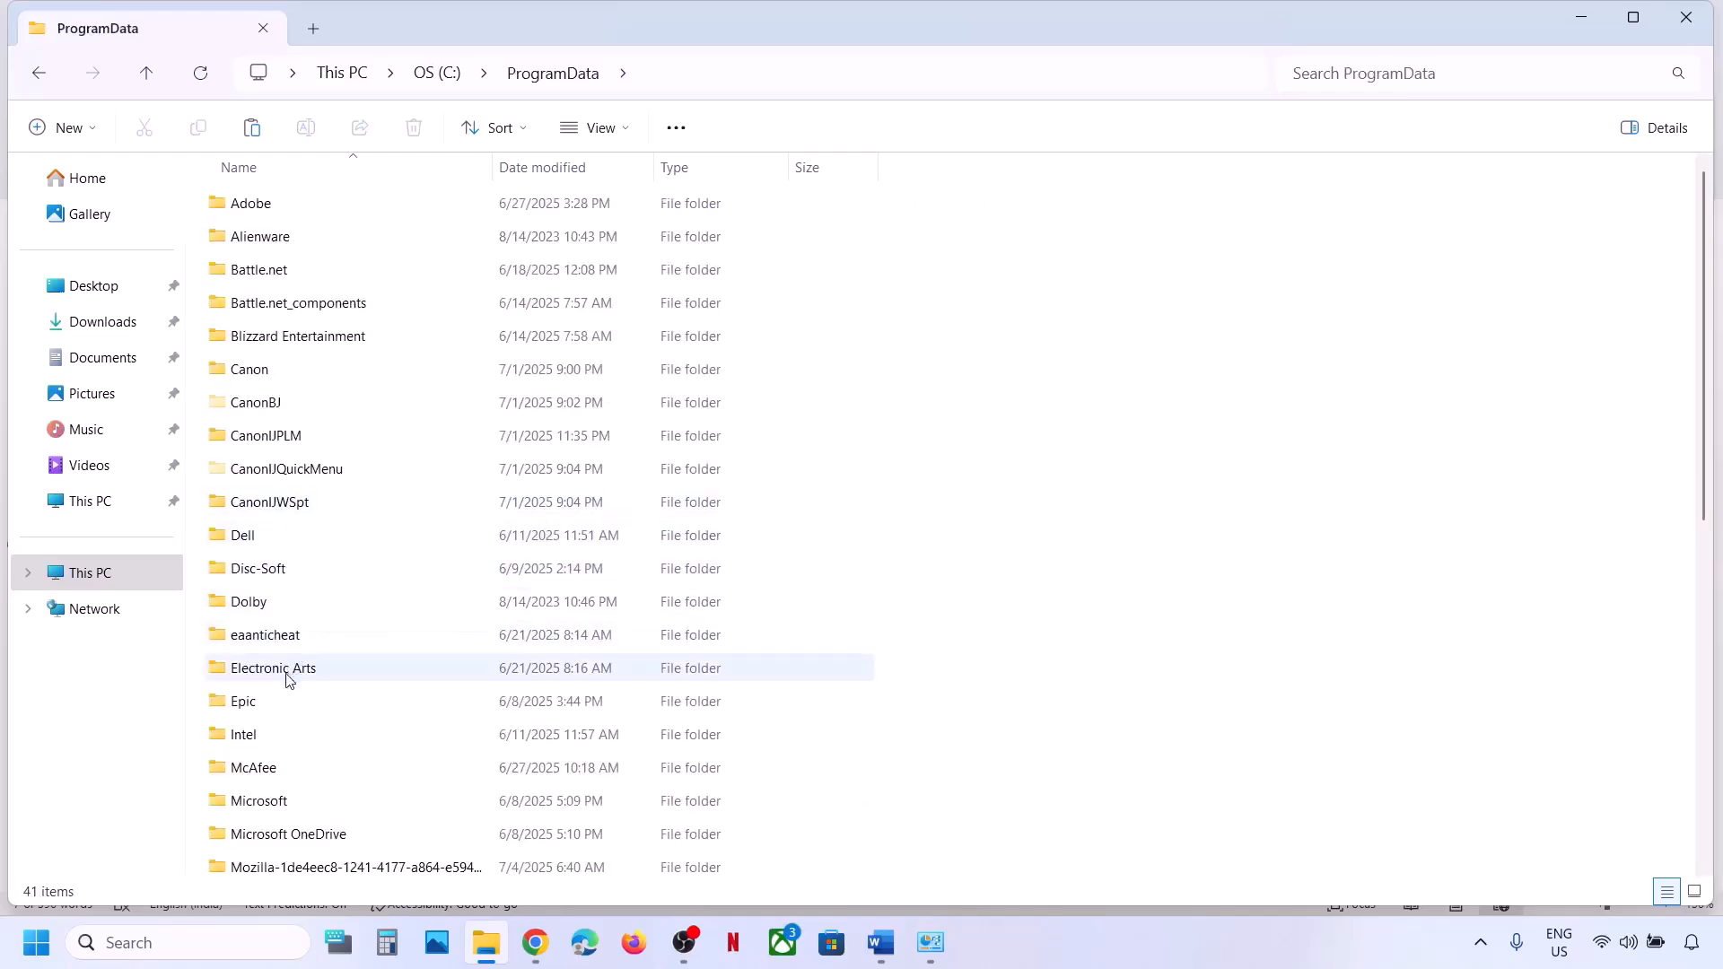
key("alt+Tab")
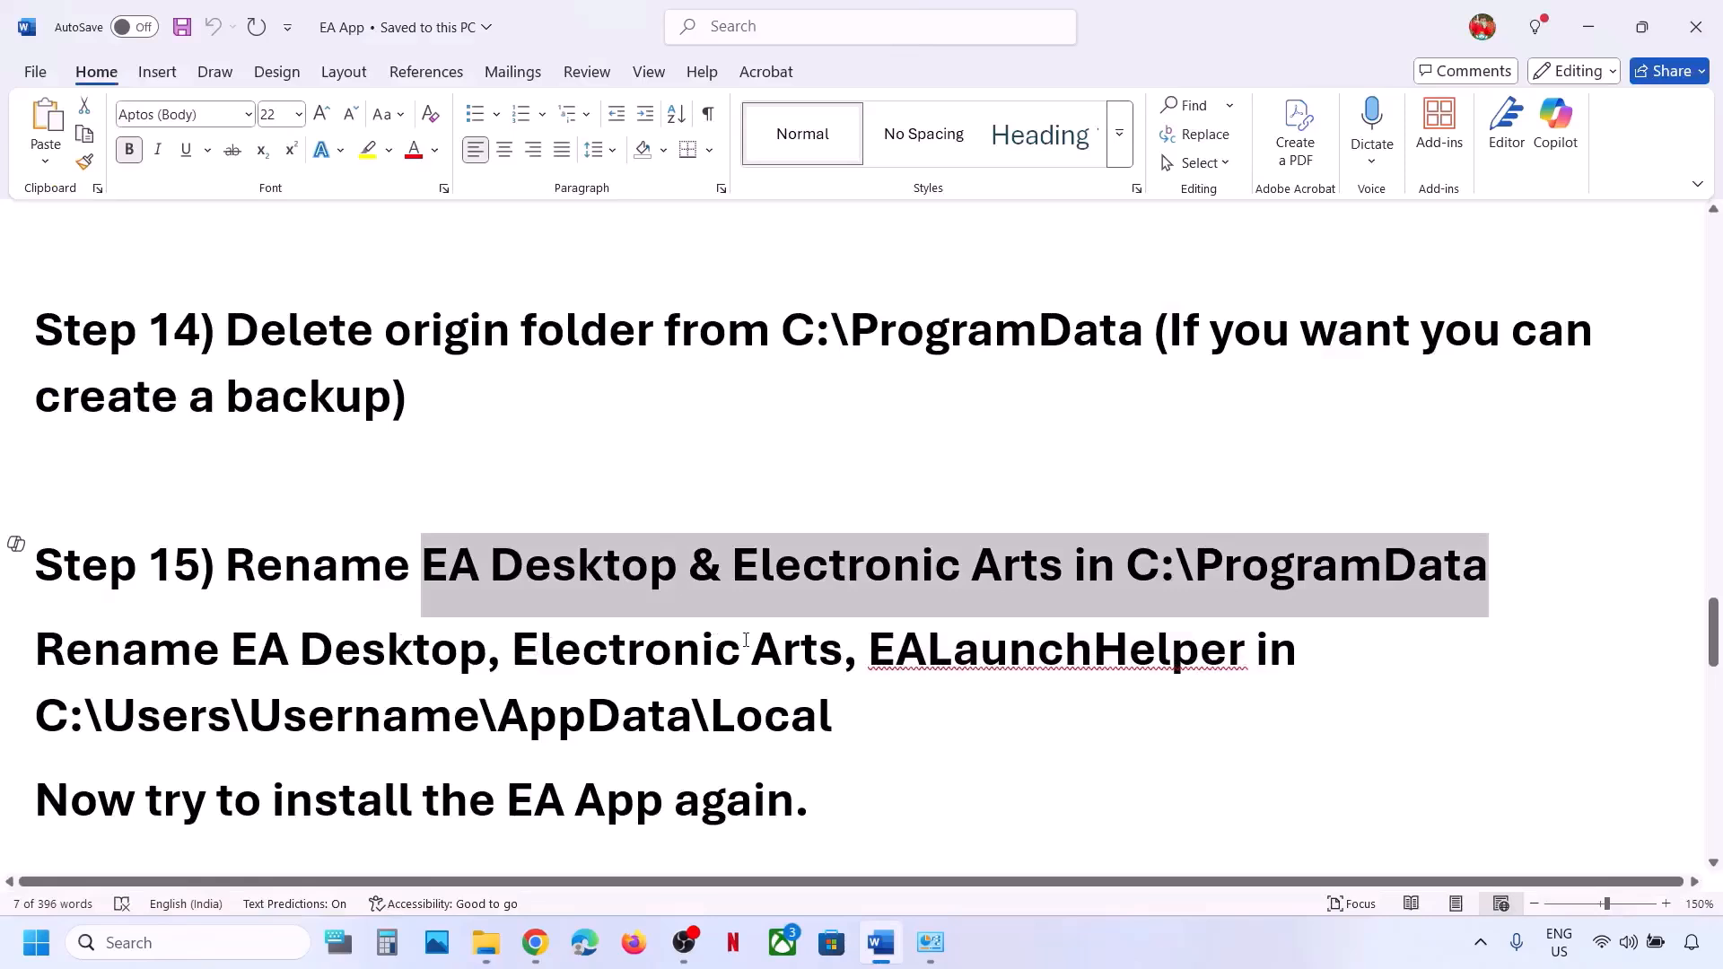
key("alt+Tab")
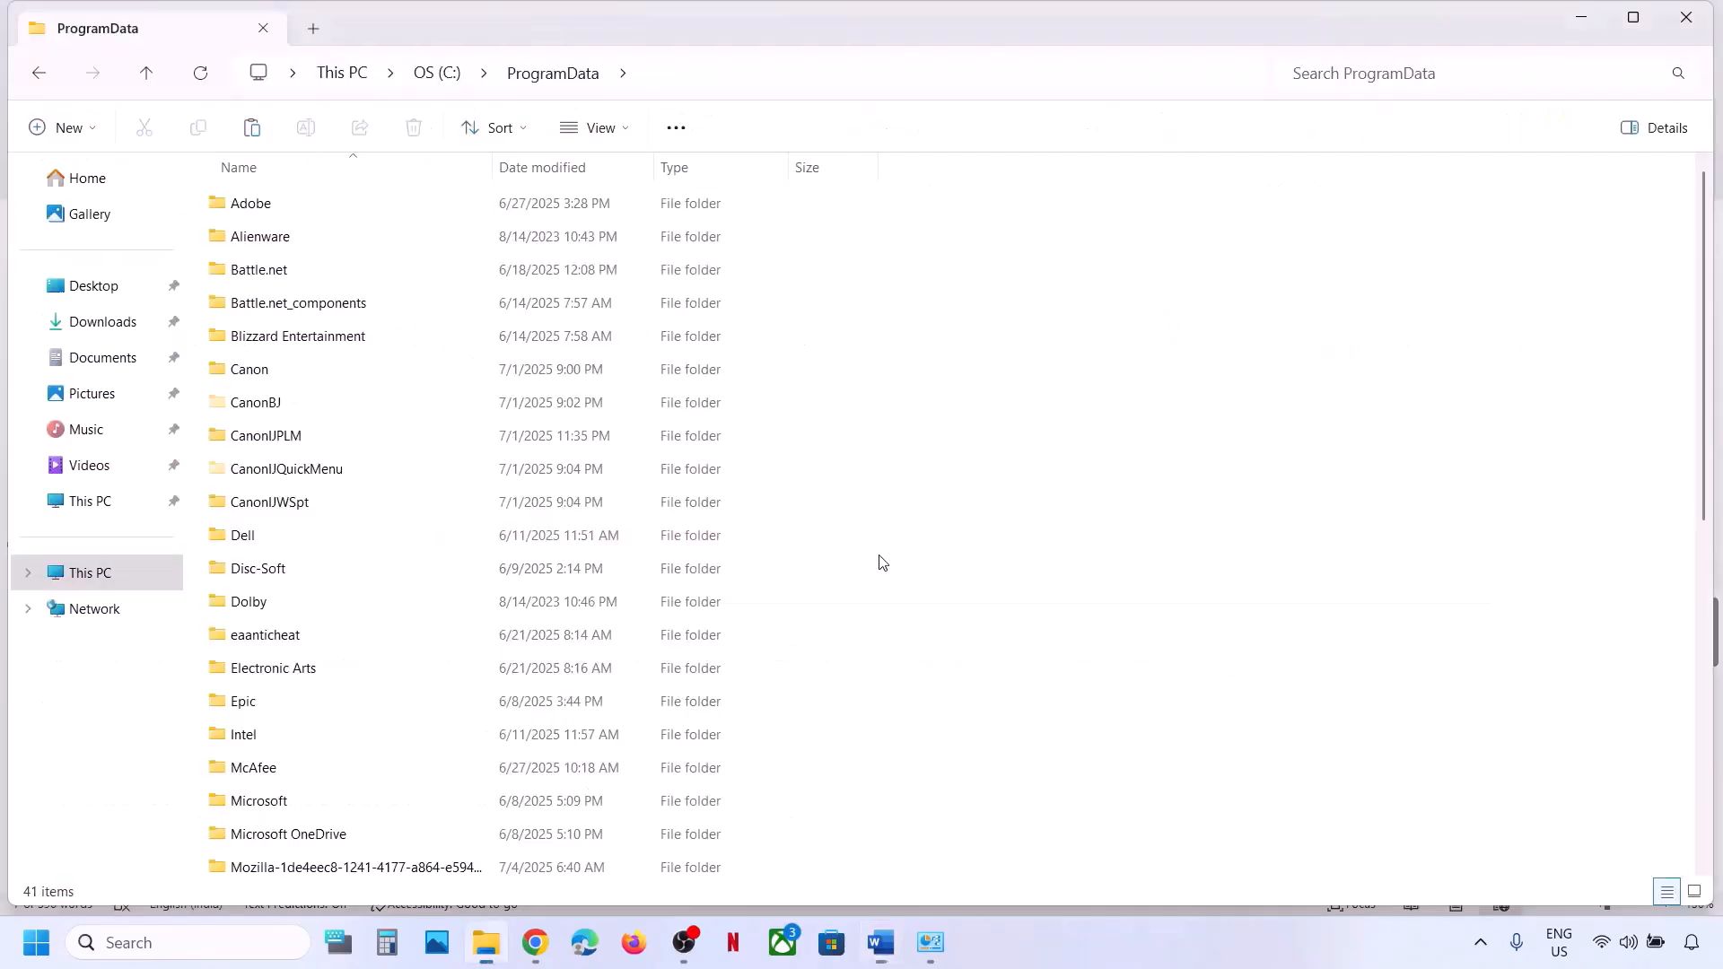
Rename the Electronic Arts folder to Electronic Arts.old.
left_click(301, 679)
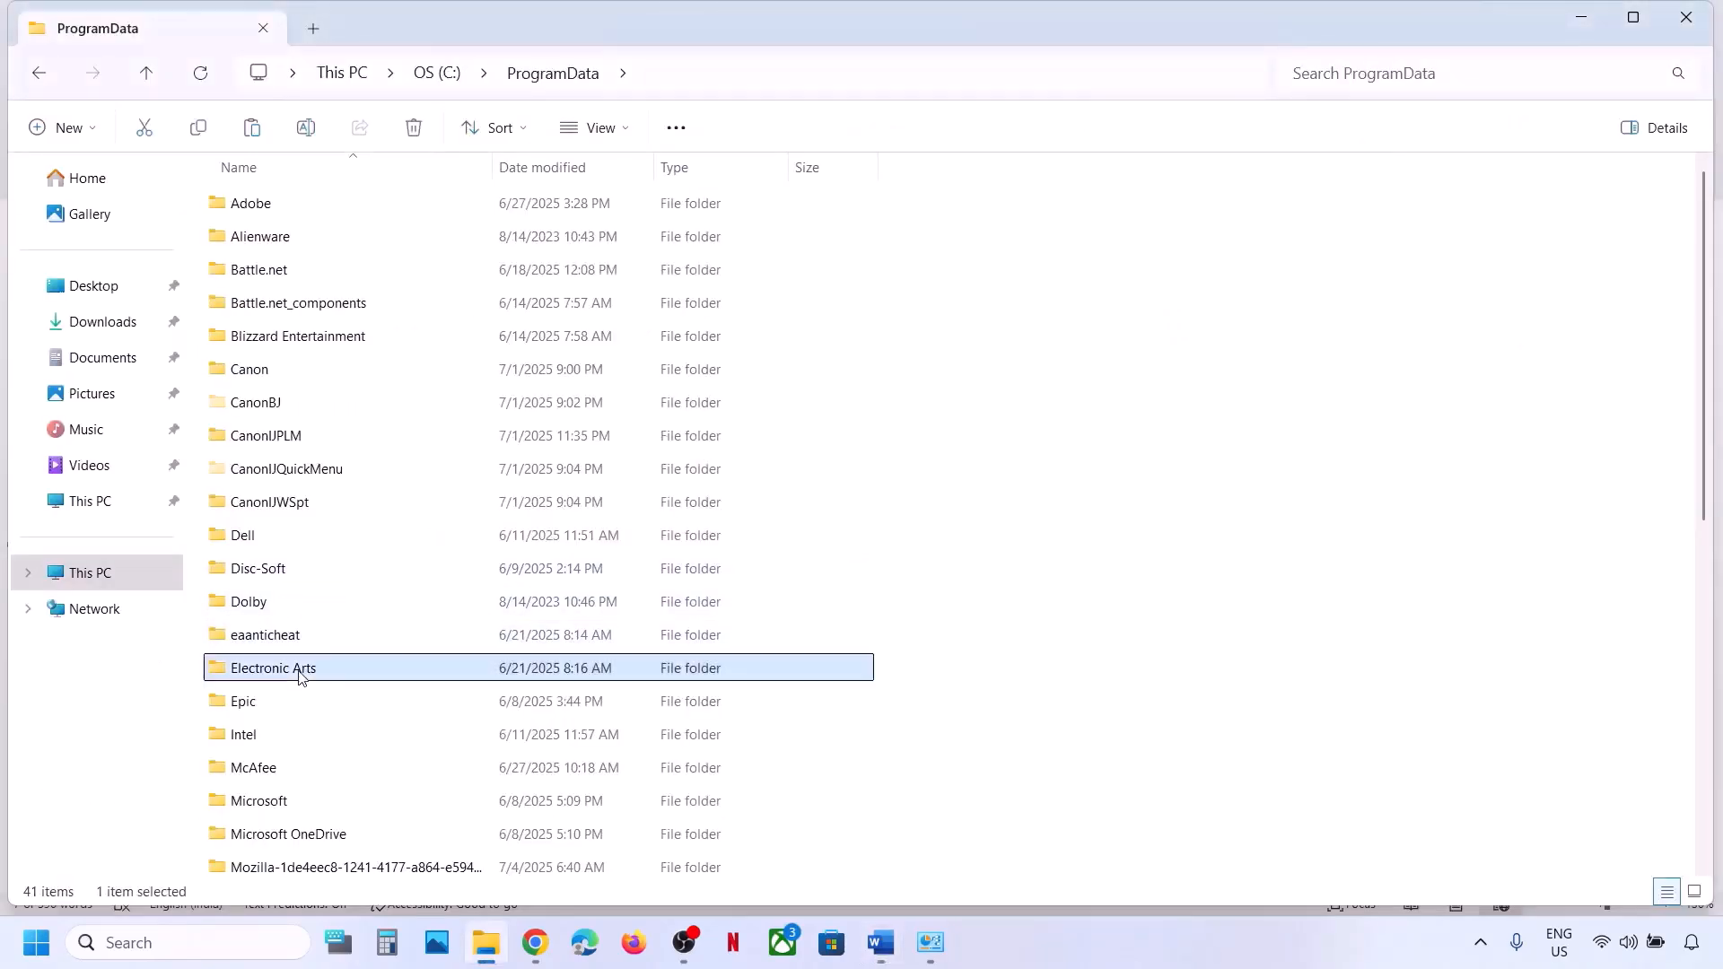
key("Down")
key("Up")
key("Up")
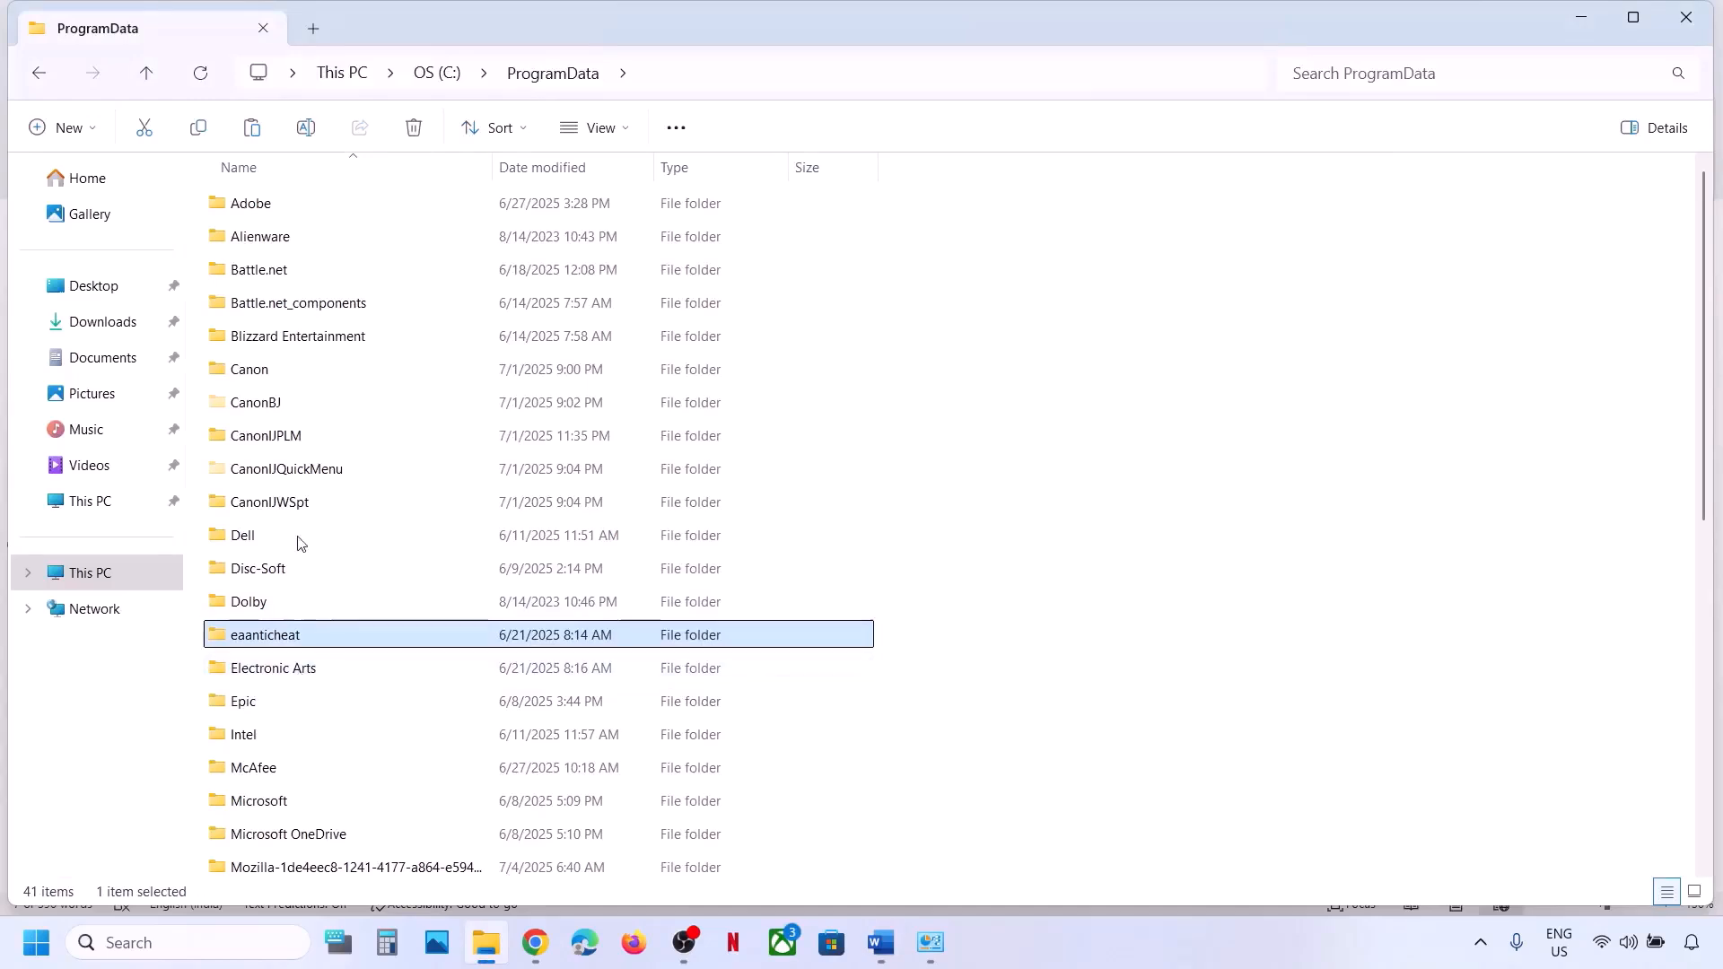
left_click(282, 679)
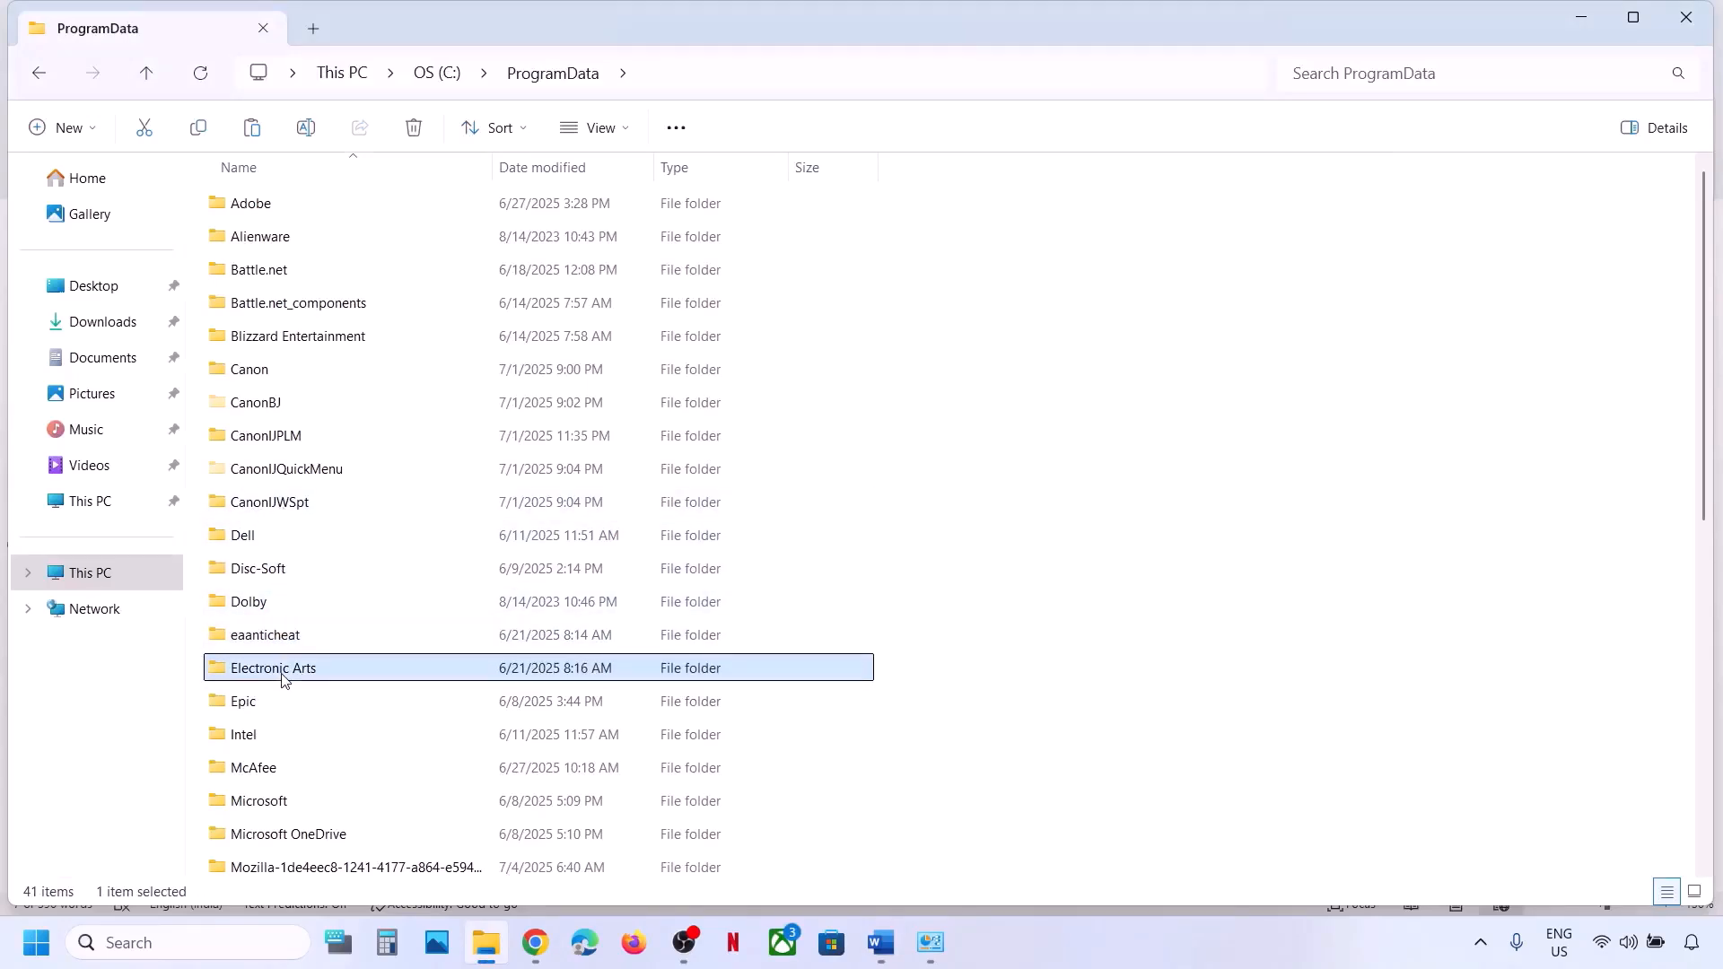
right_click(282, 679)
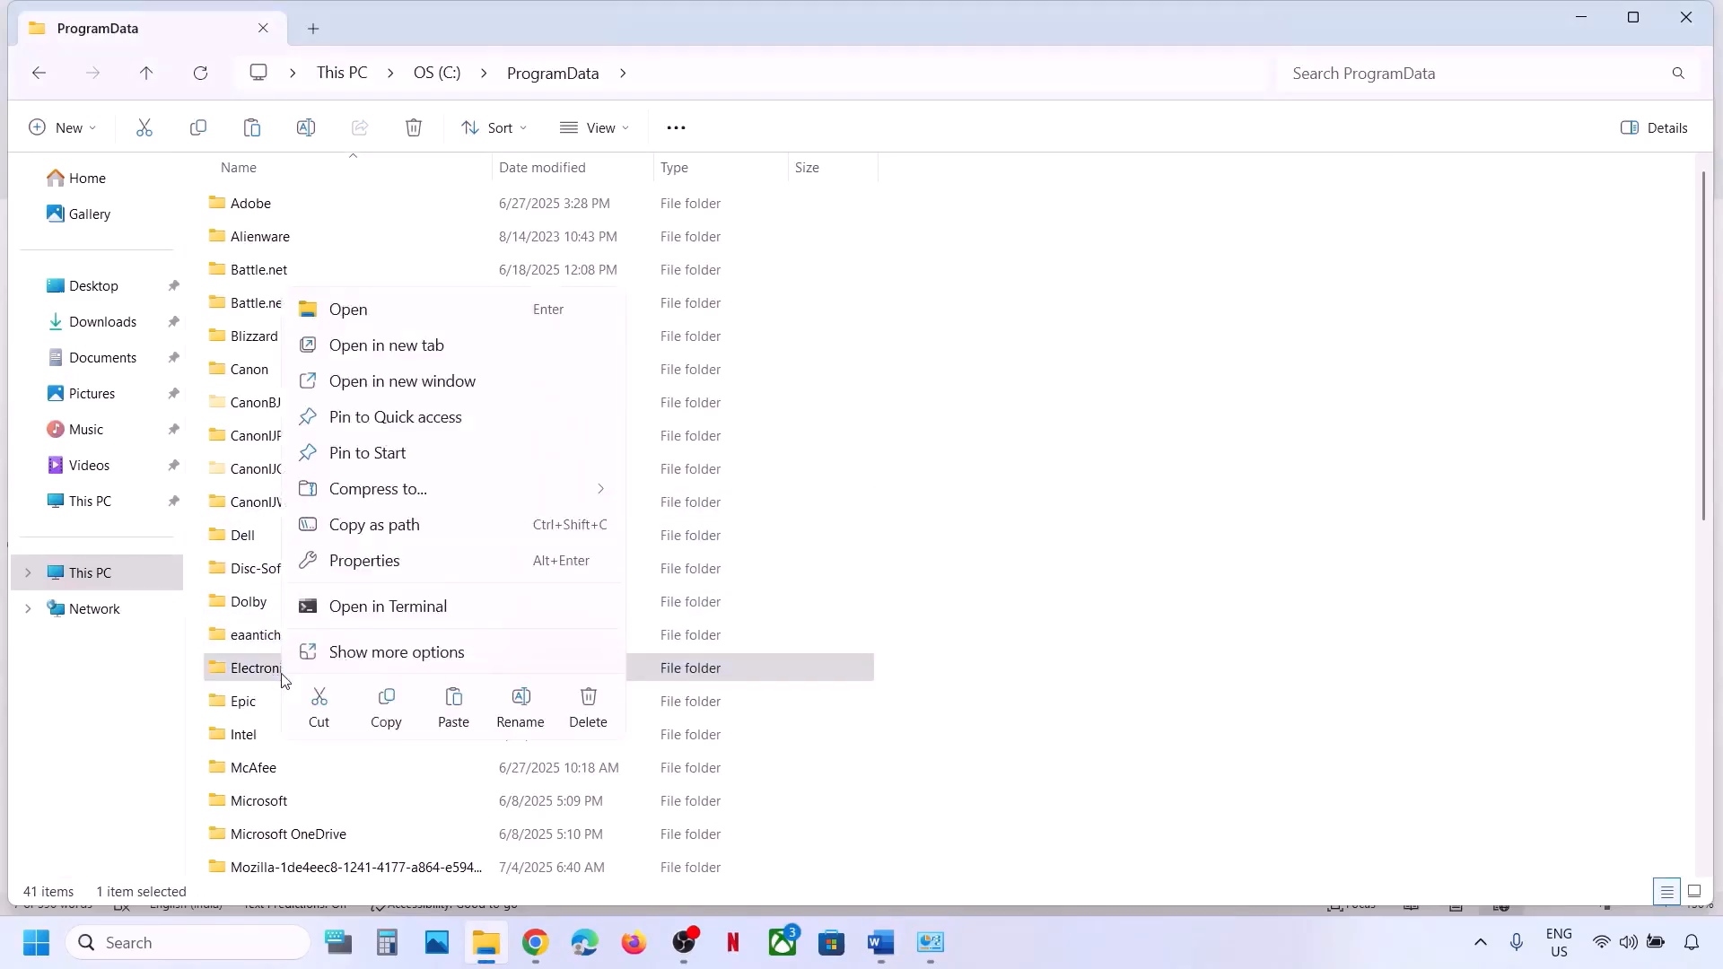
left_click(521, 700)
left_click(330, 669)
type(".")
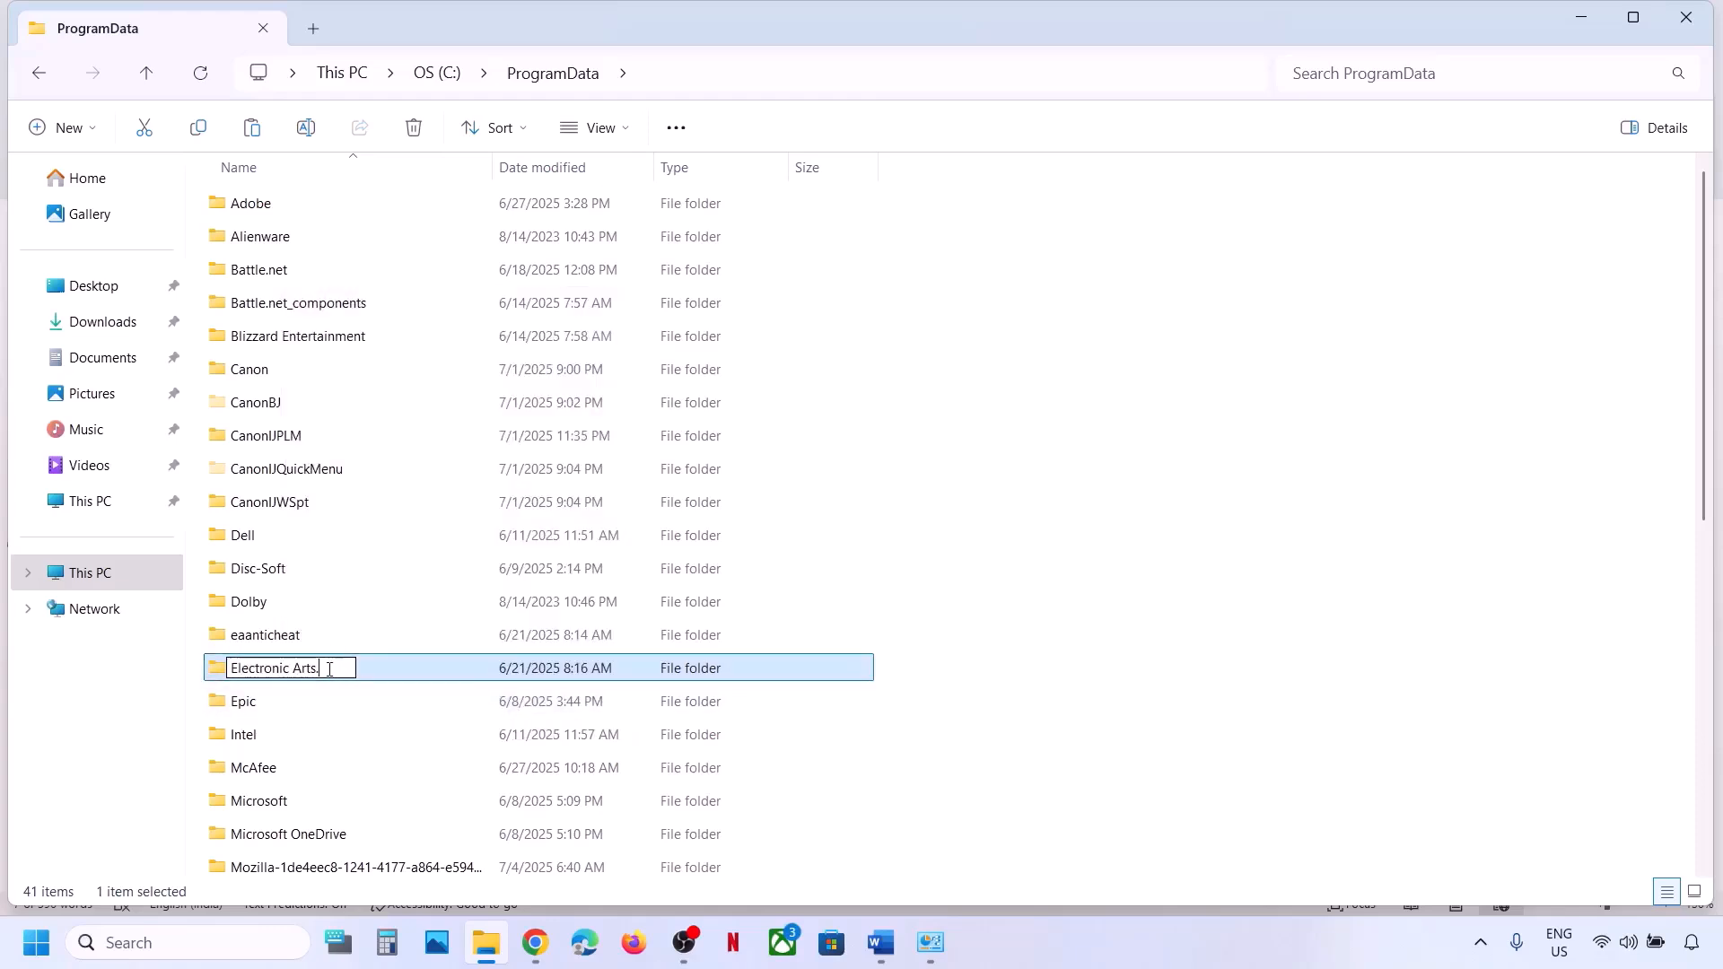
type("old")
left_click(1127, 731)
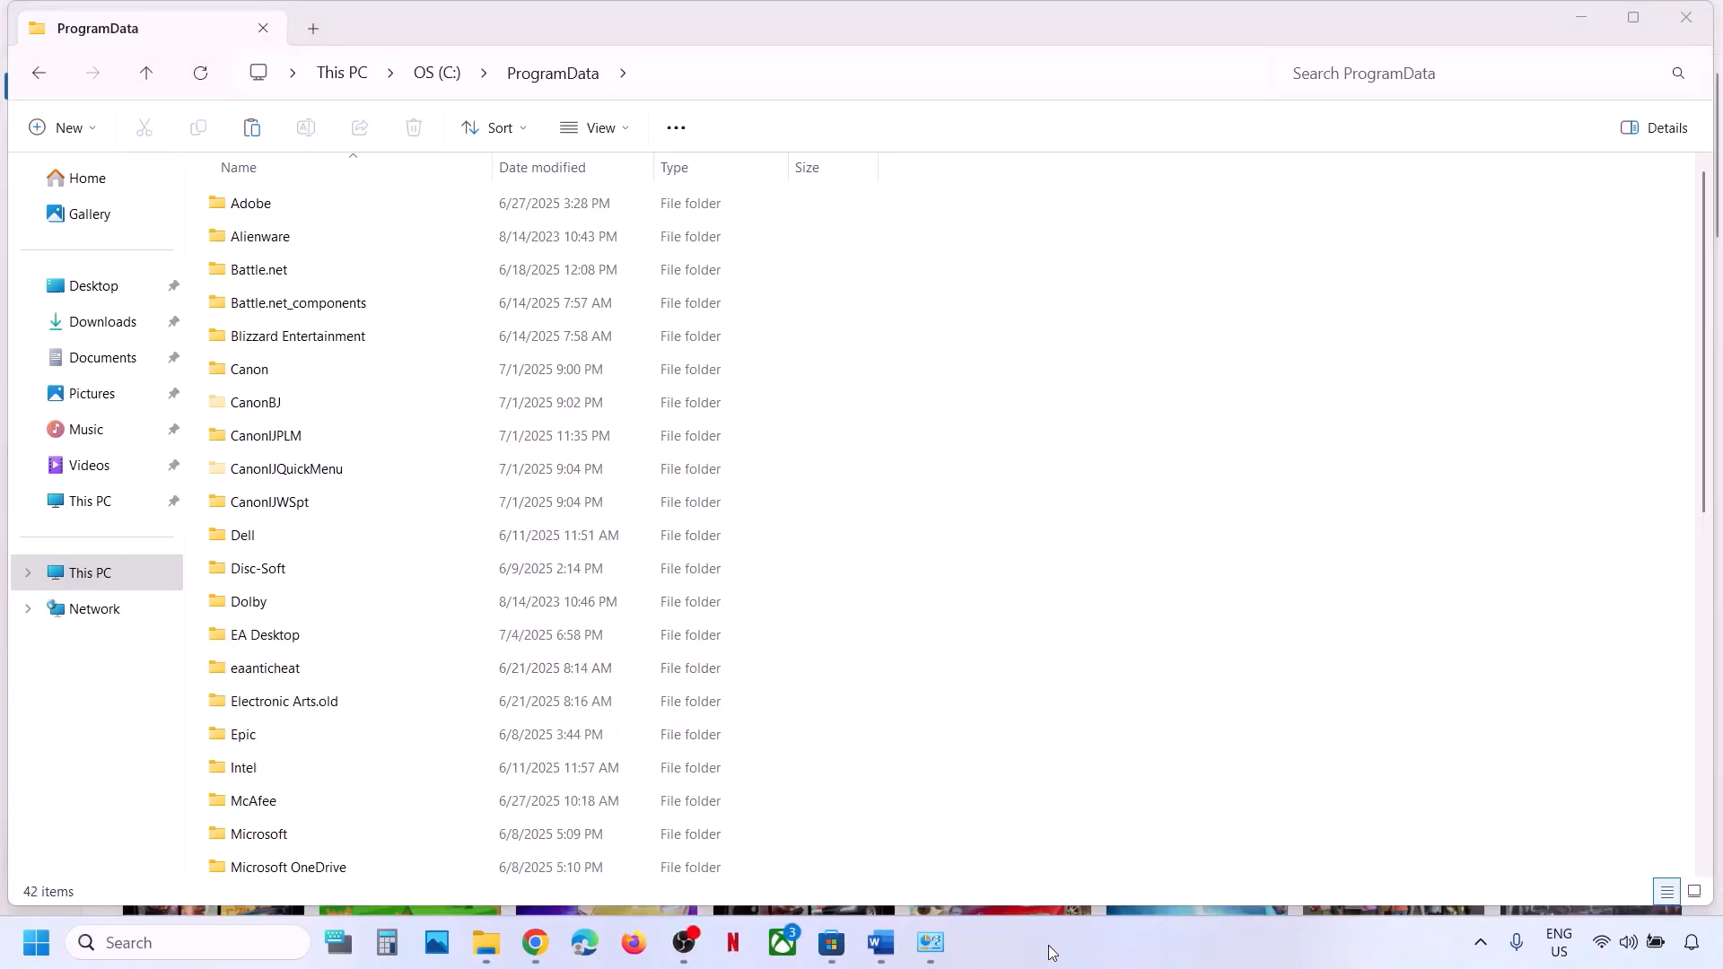
Type EA Desktop.old as the EA Desktop folder's new name.
left_click(280, 643)
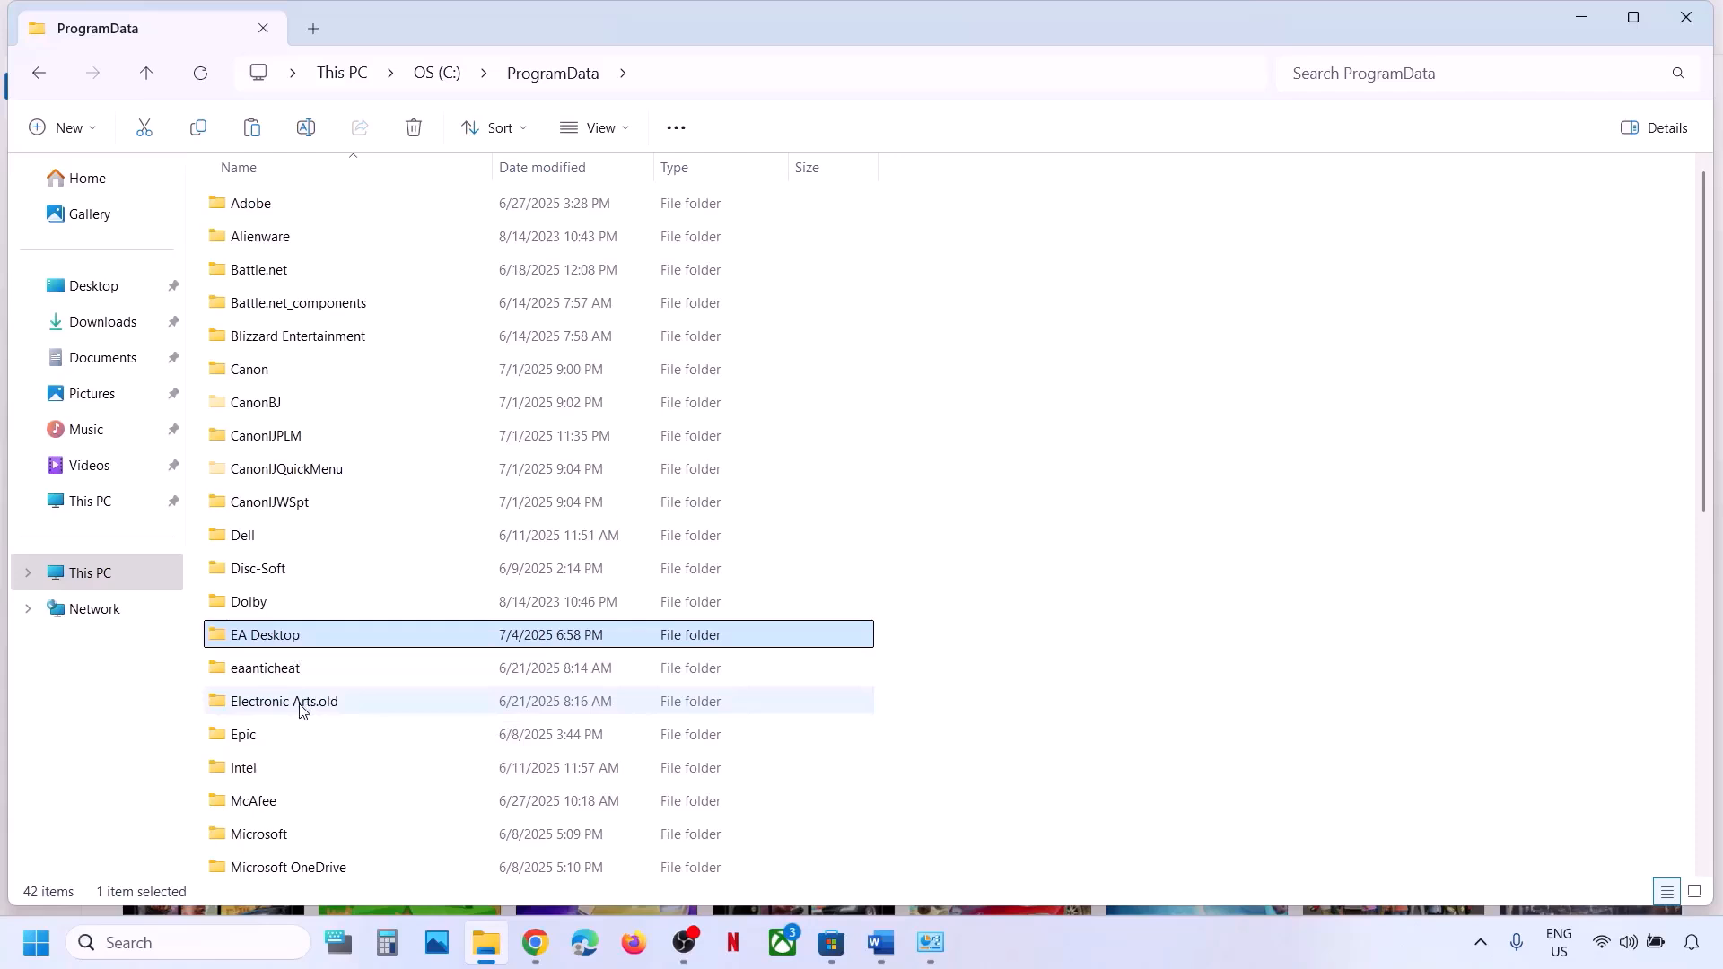
right_click(309, 639)
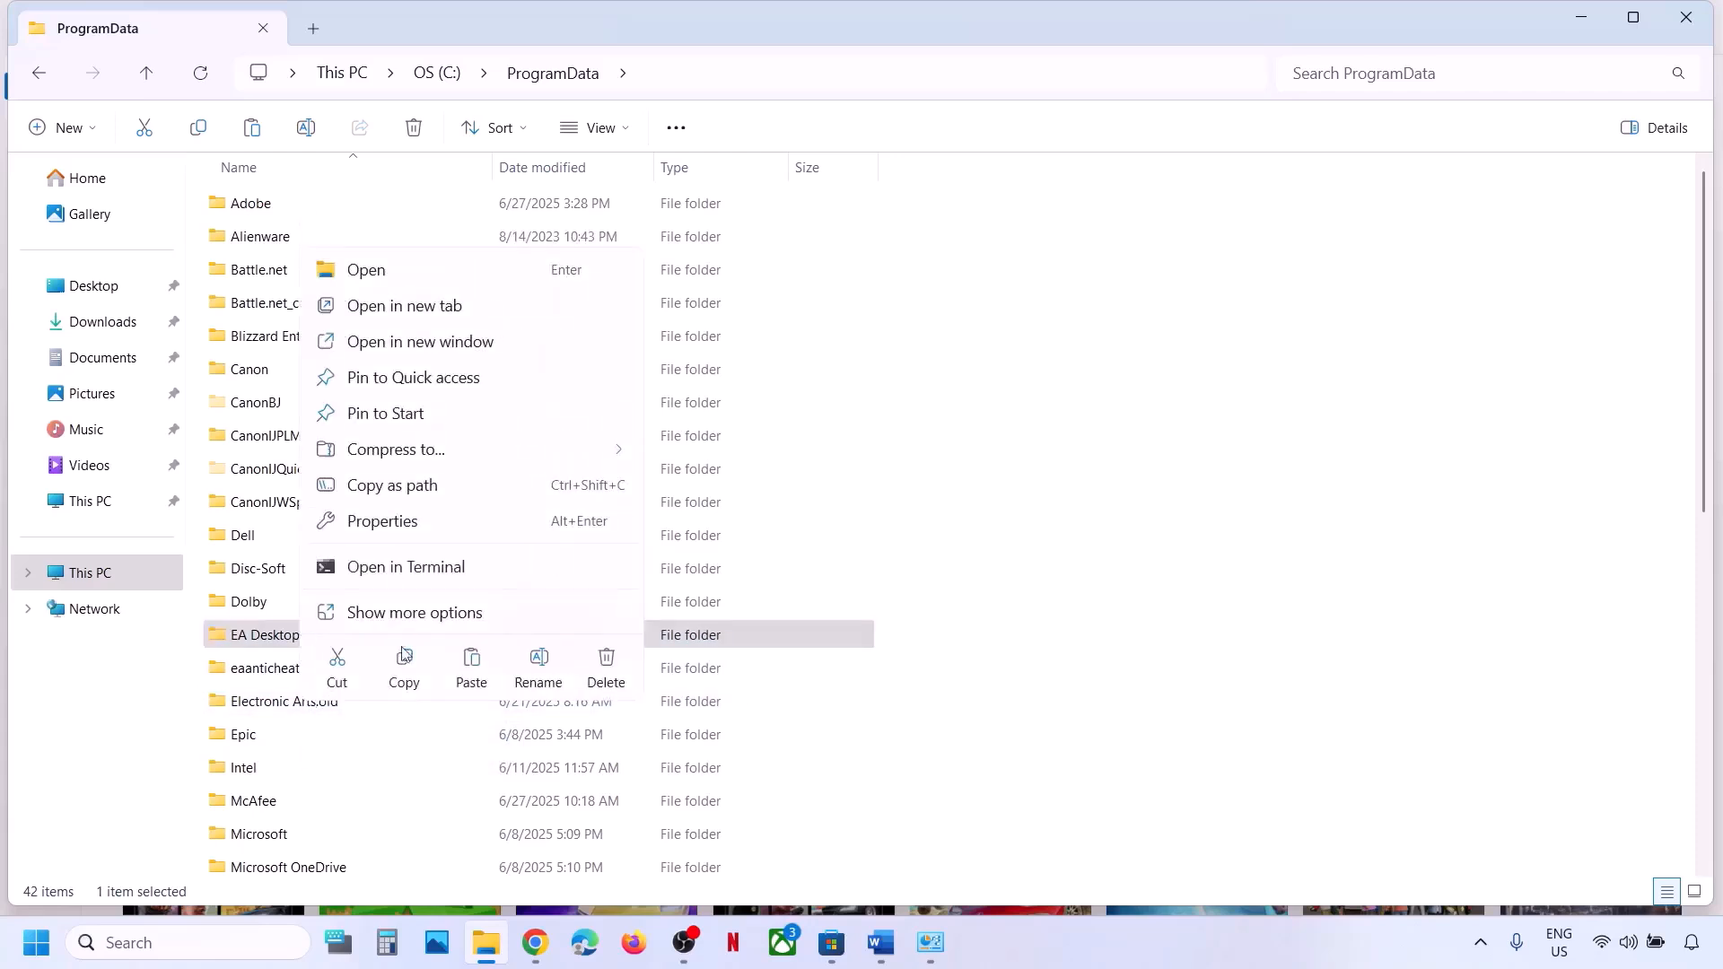
left_click(537, 669)
left_click(319, 637)
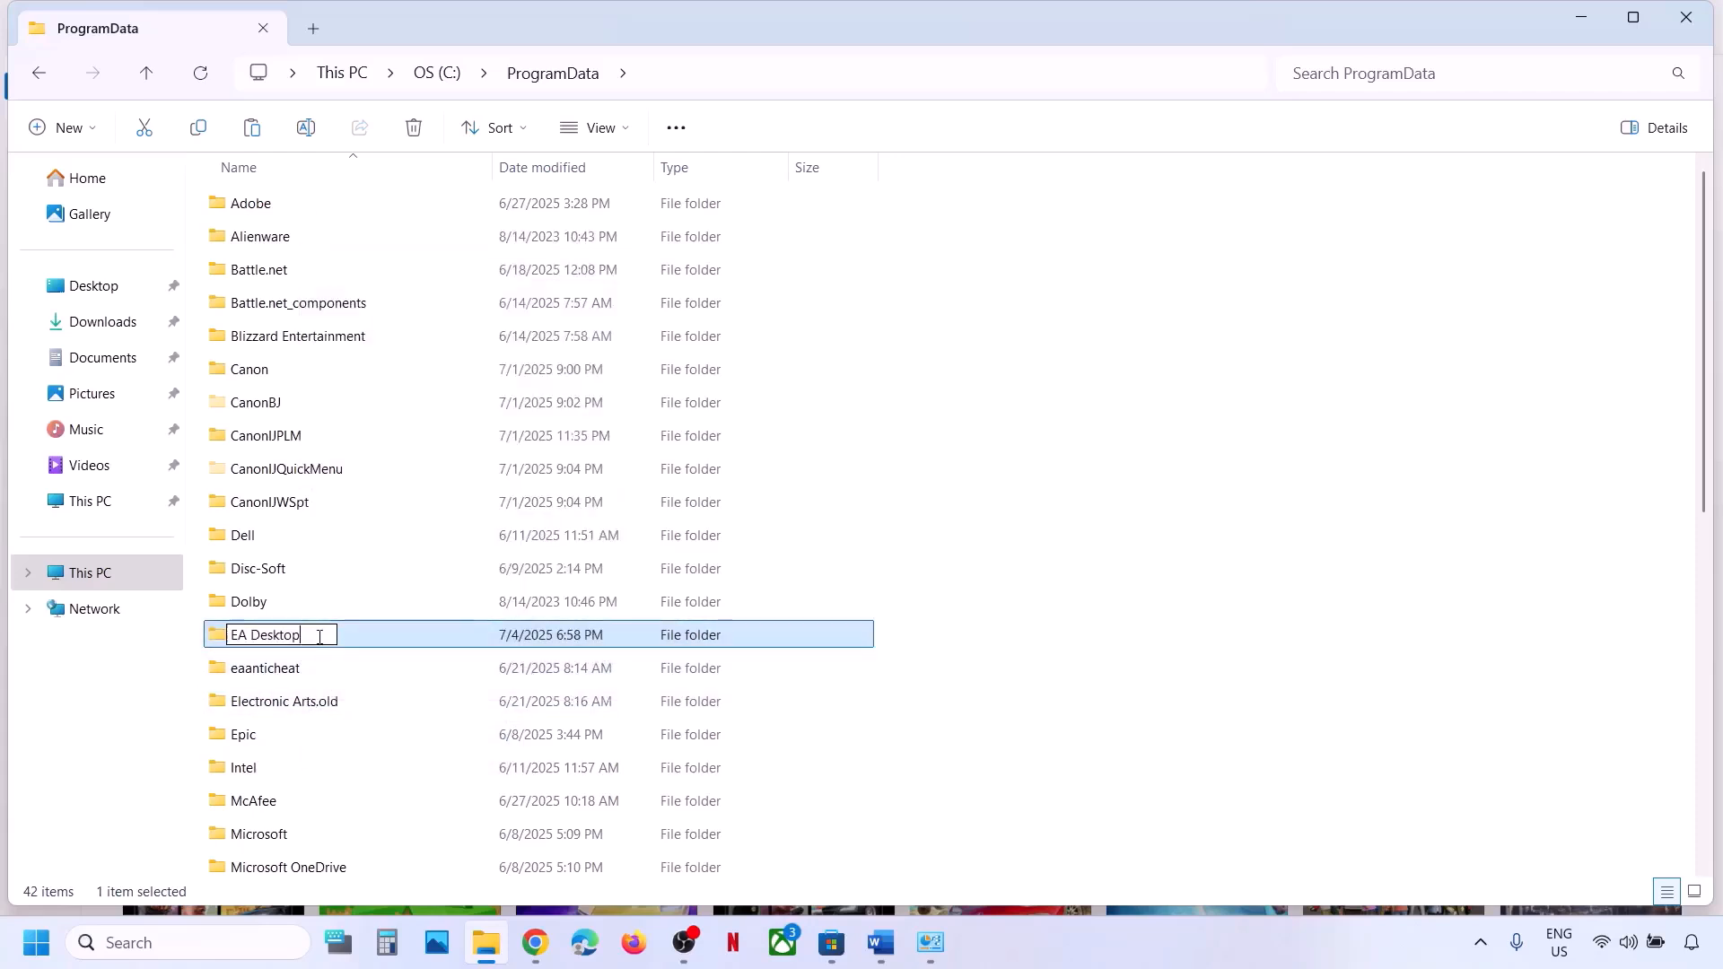
type(".old")
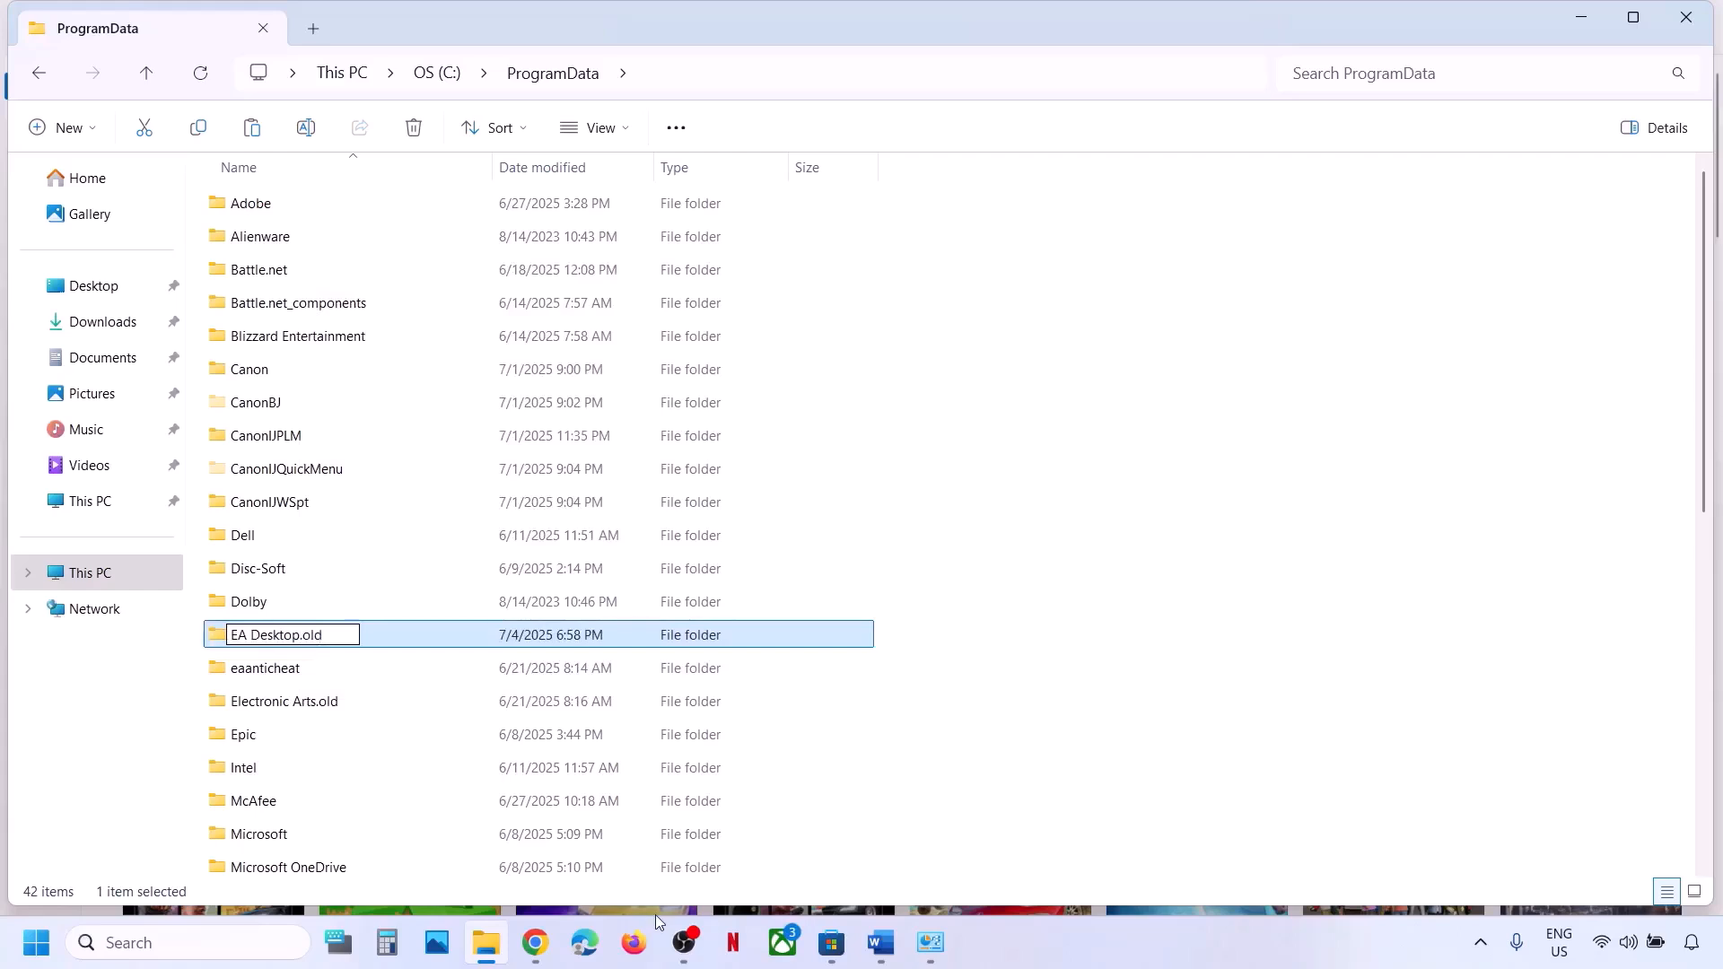
left_click(881, 942)
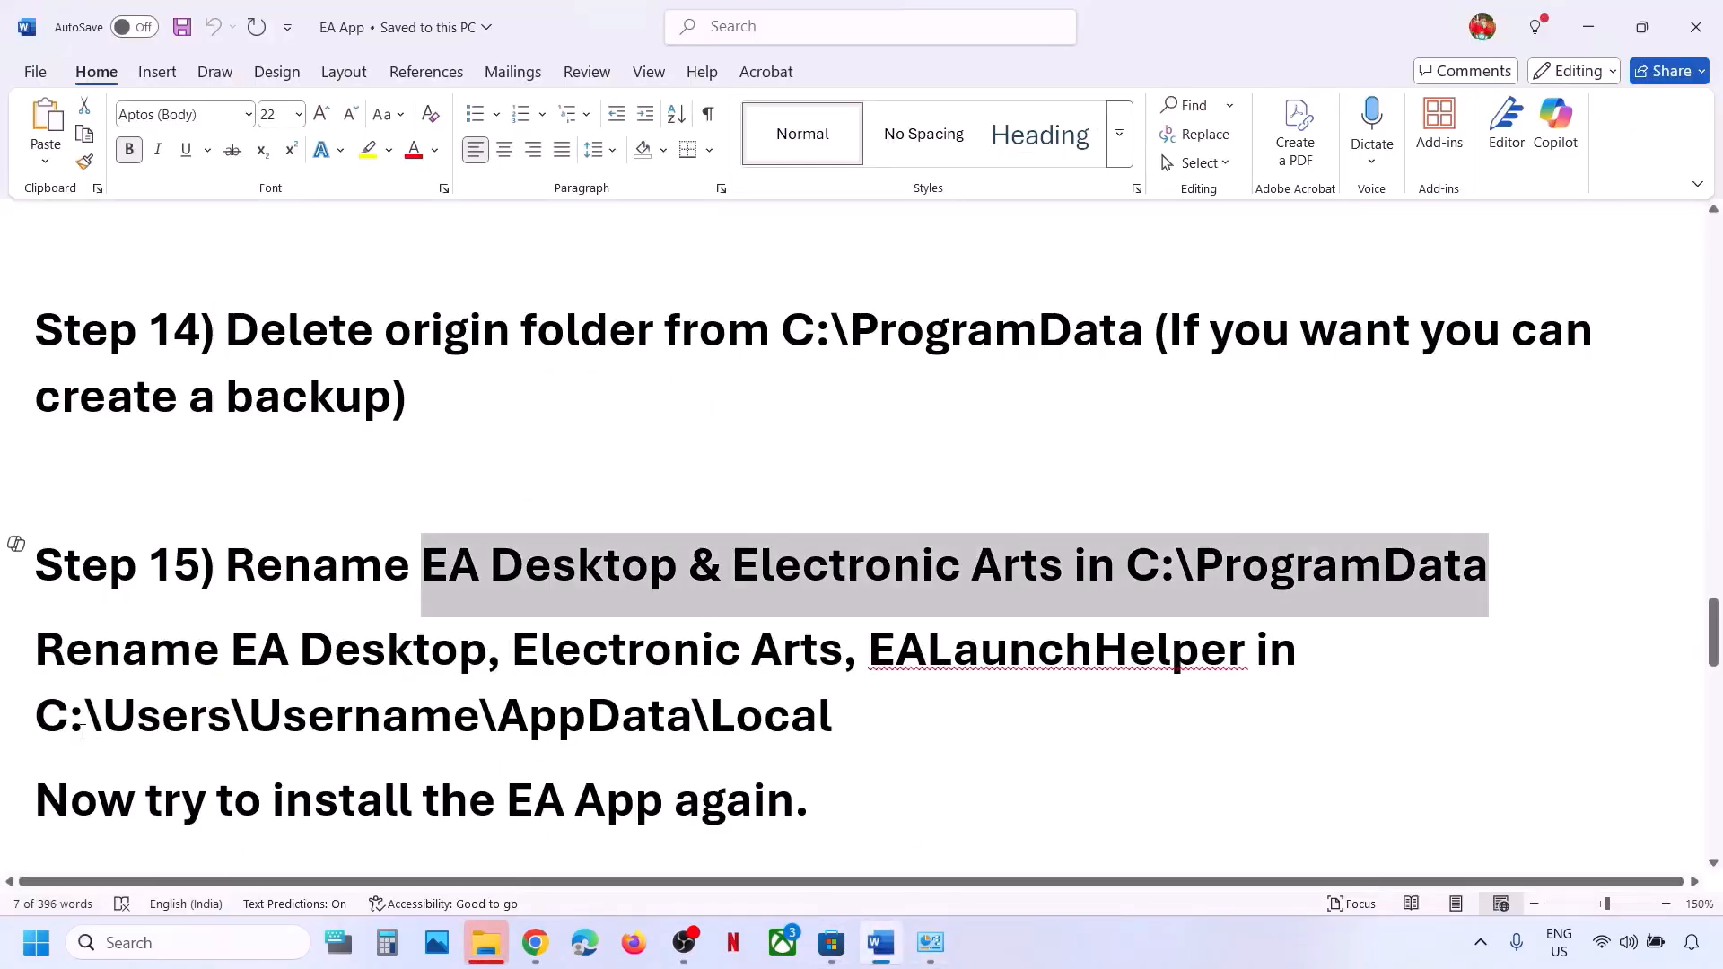
left_click_drag(77, 722, 710, 722)
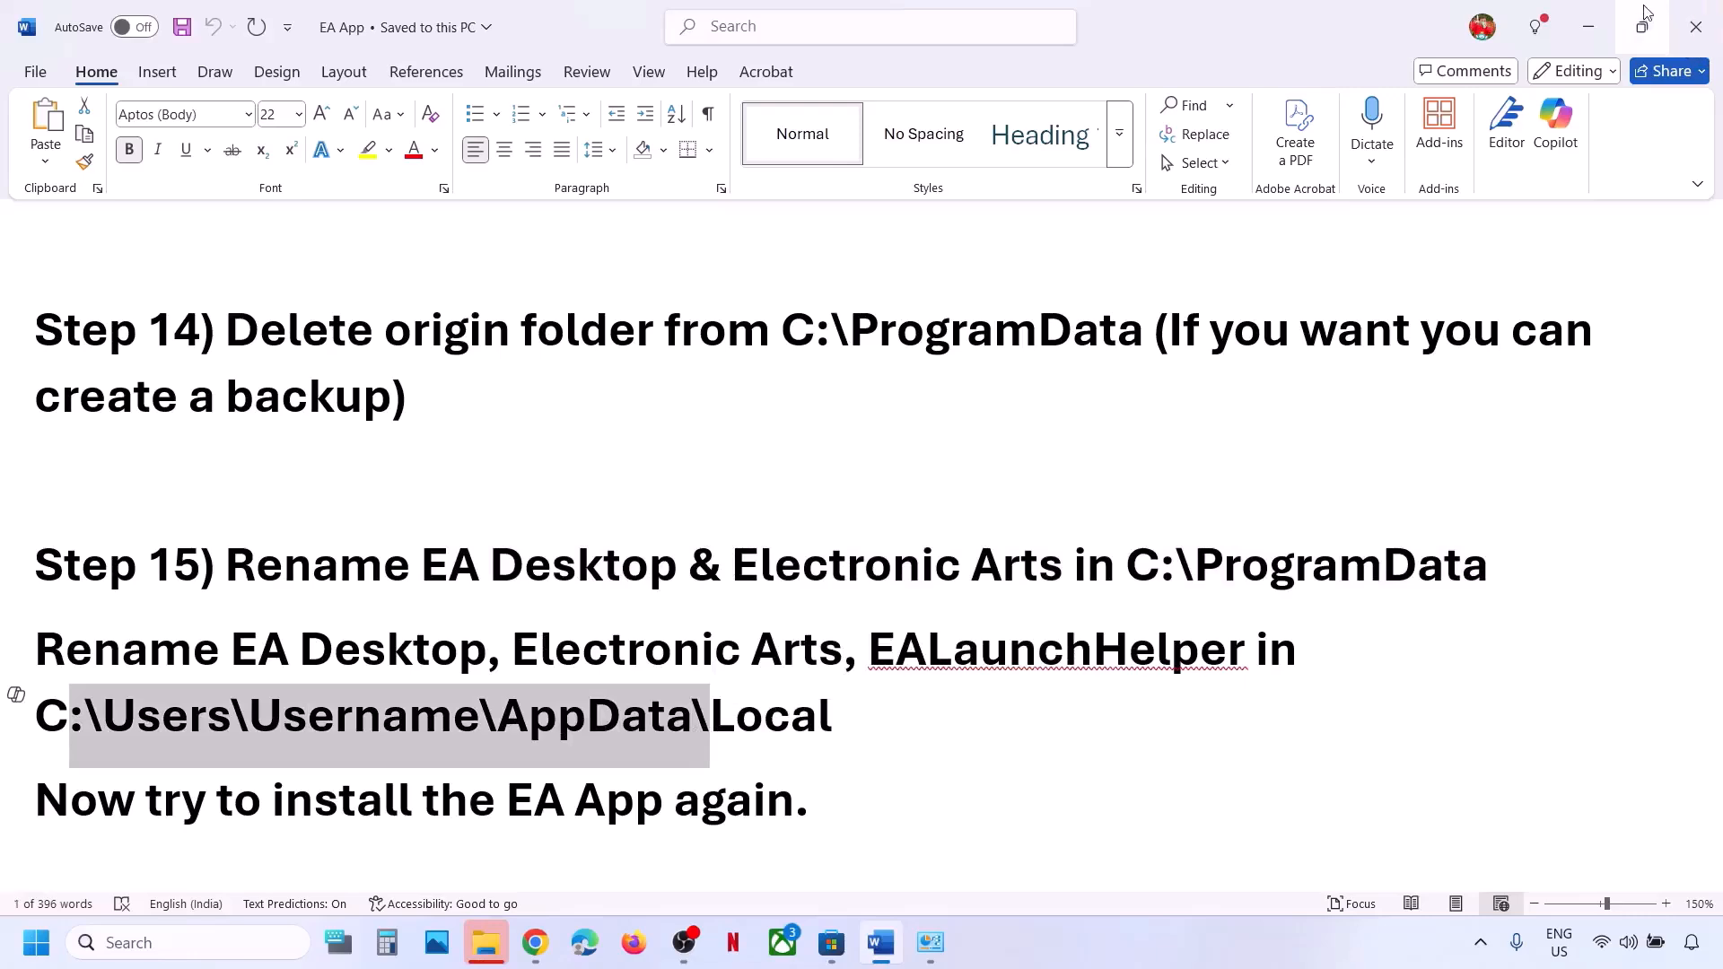
Retry renaming the ProgramData EA Desktop folder from the Folder In Use warning.
left_click(1589, 26)
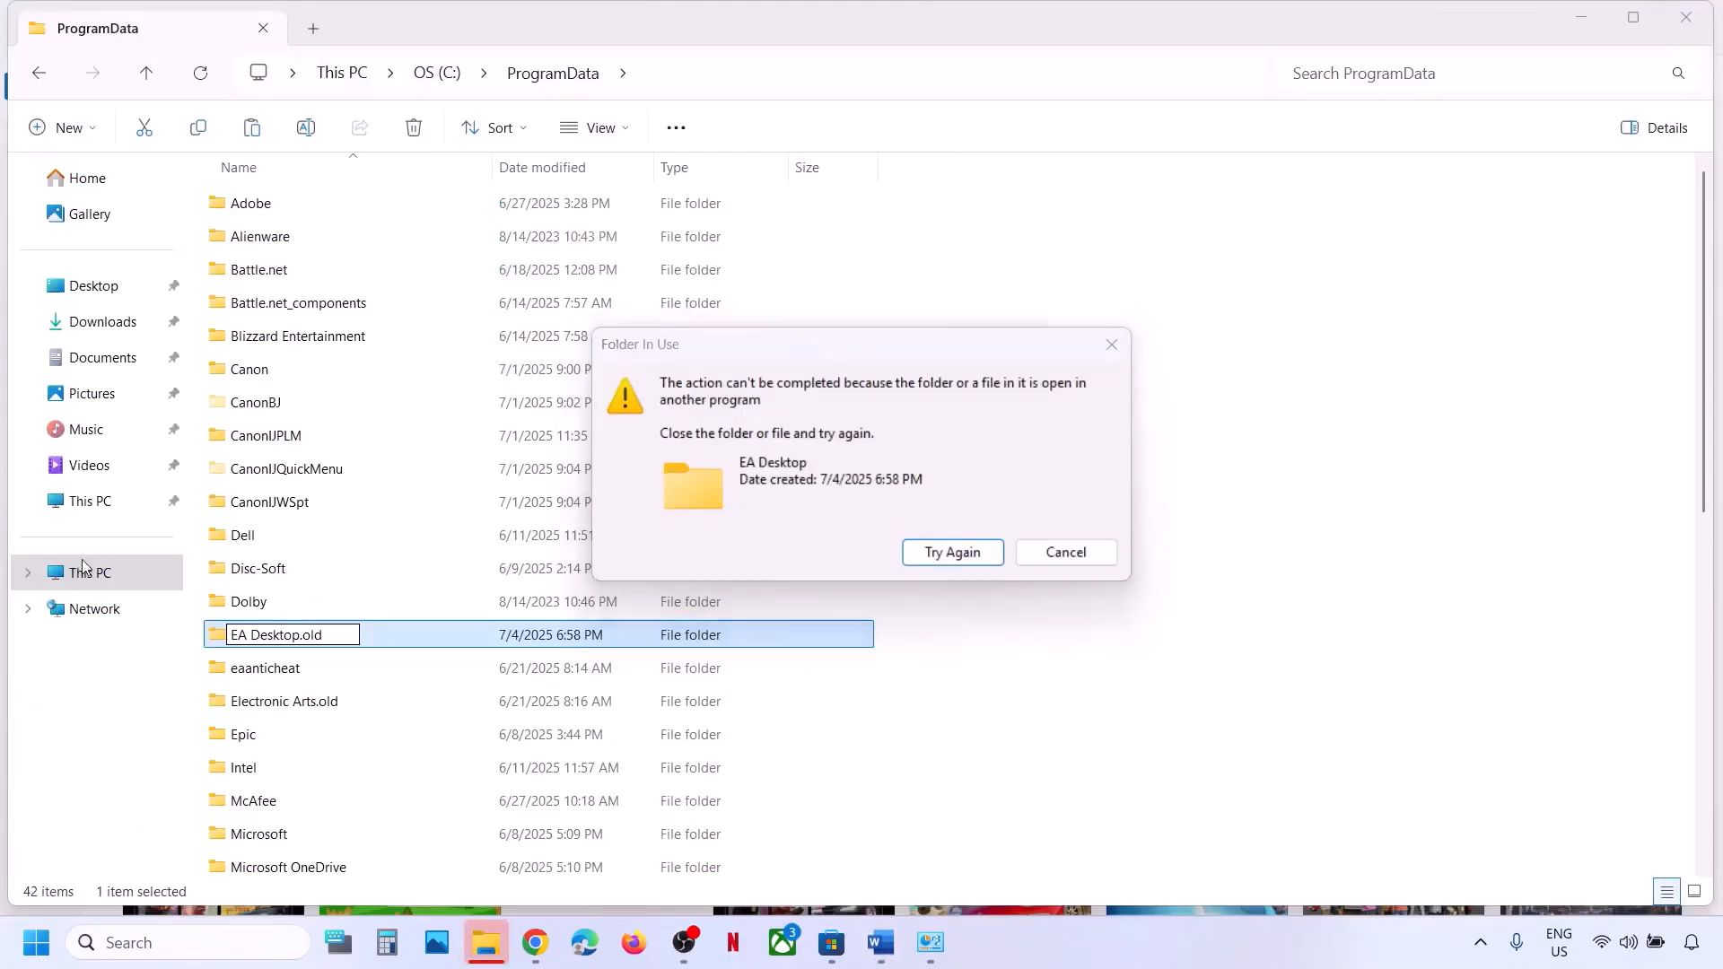
left_click(83, 568)
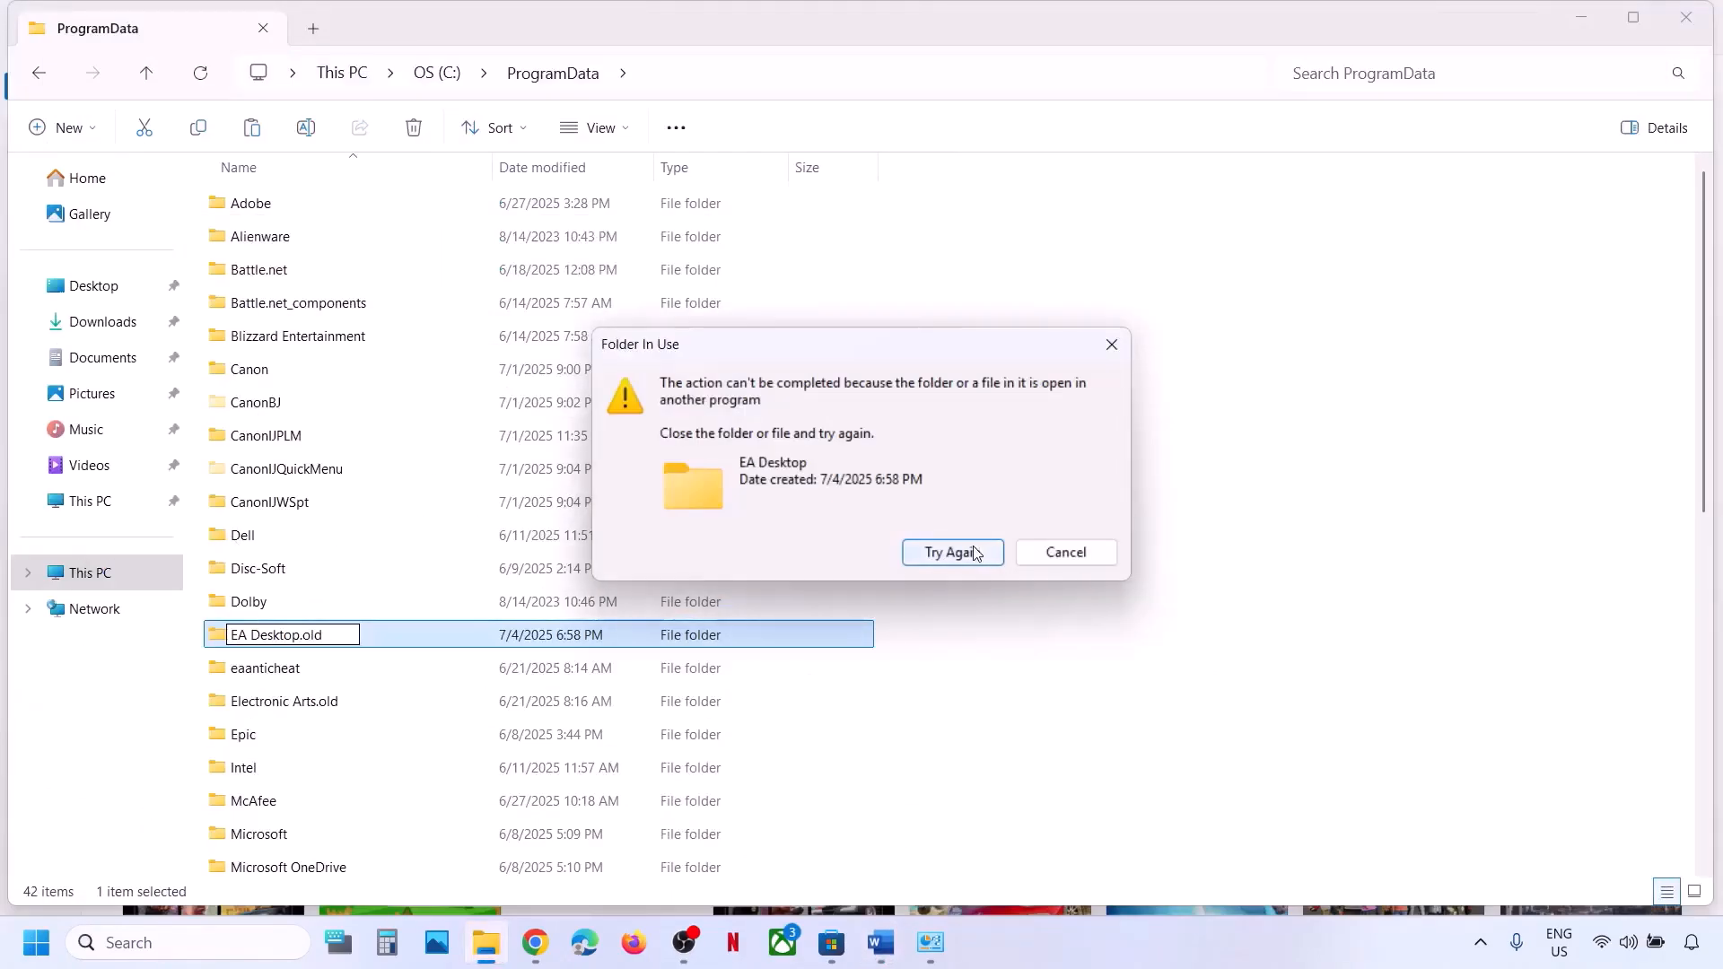
left_click(977, 554)
left_click(1000, 560)
End the EA Background Service in Task Manager, then retry the rename to EA Desktop.old.
right_click(1102, 930)
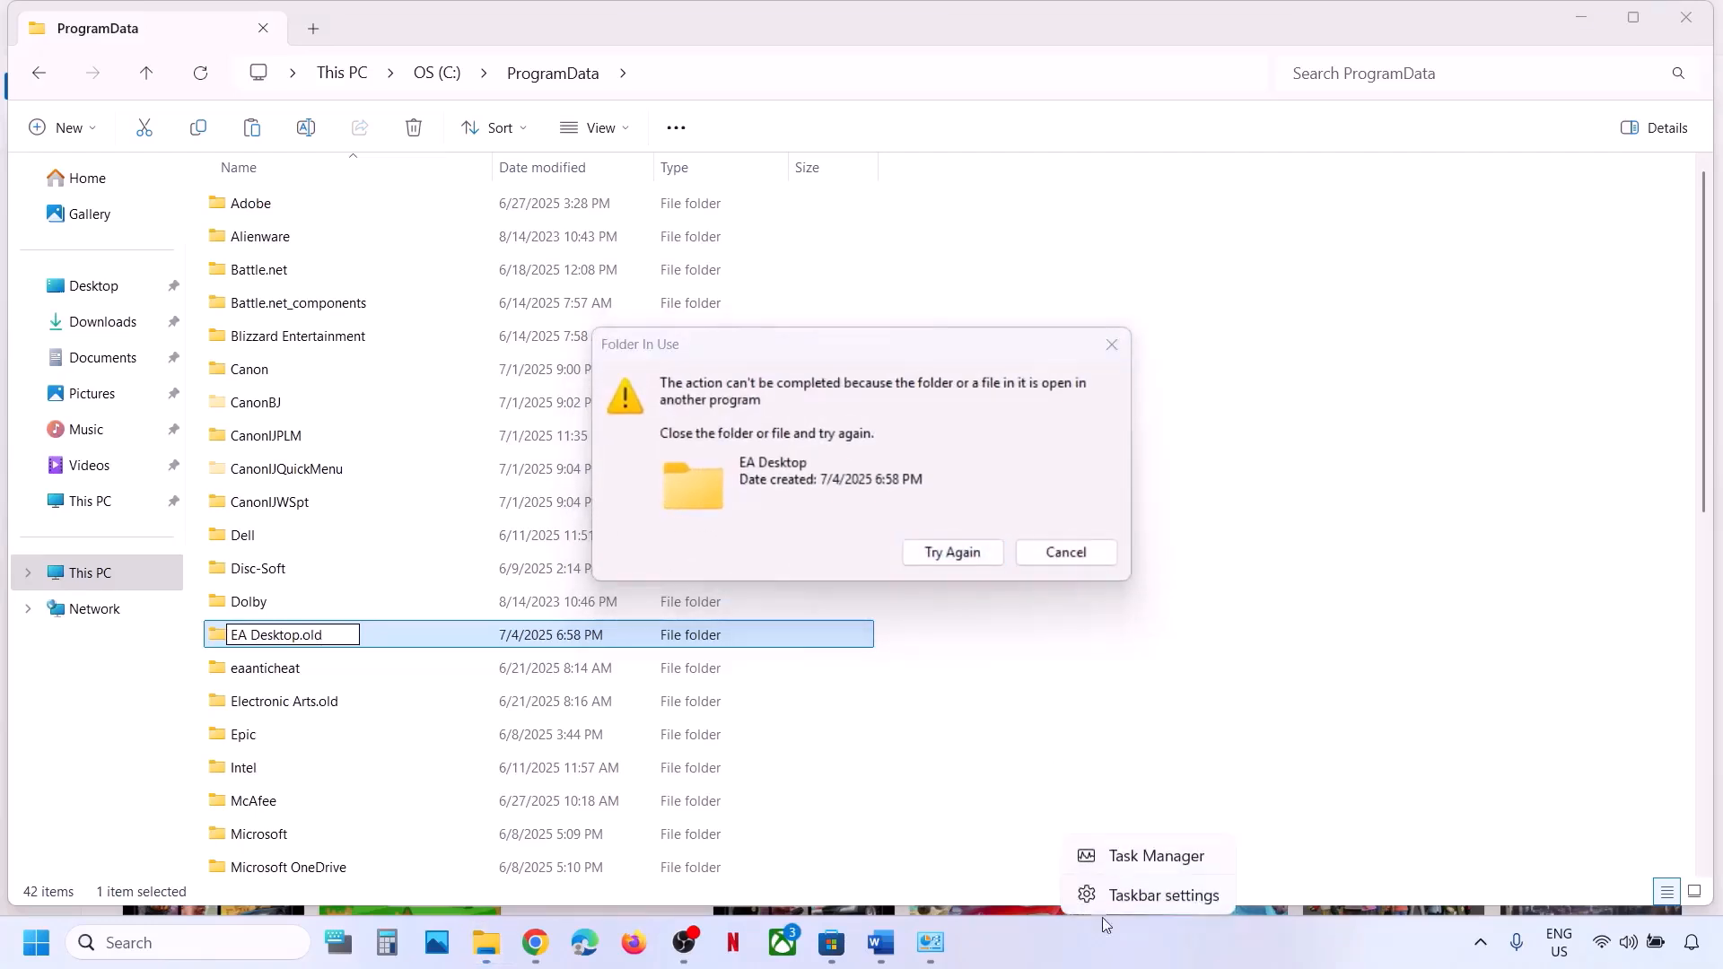
left_click(1133, 858)
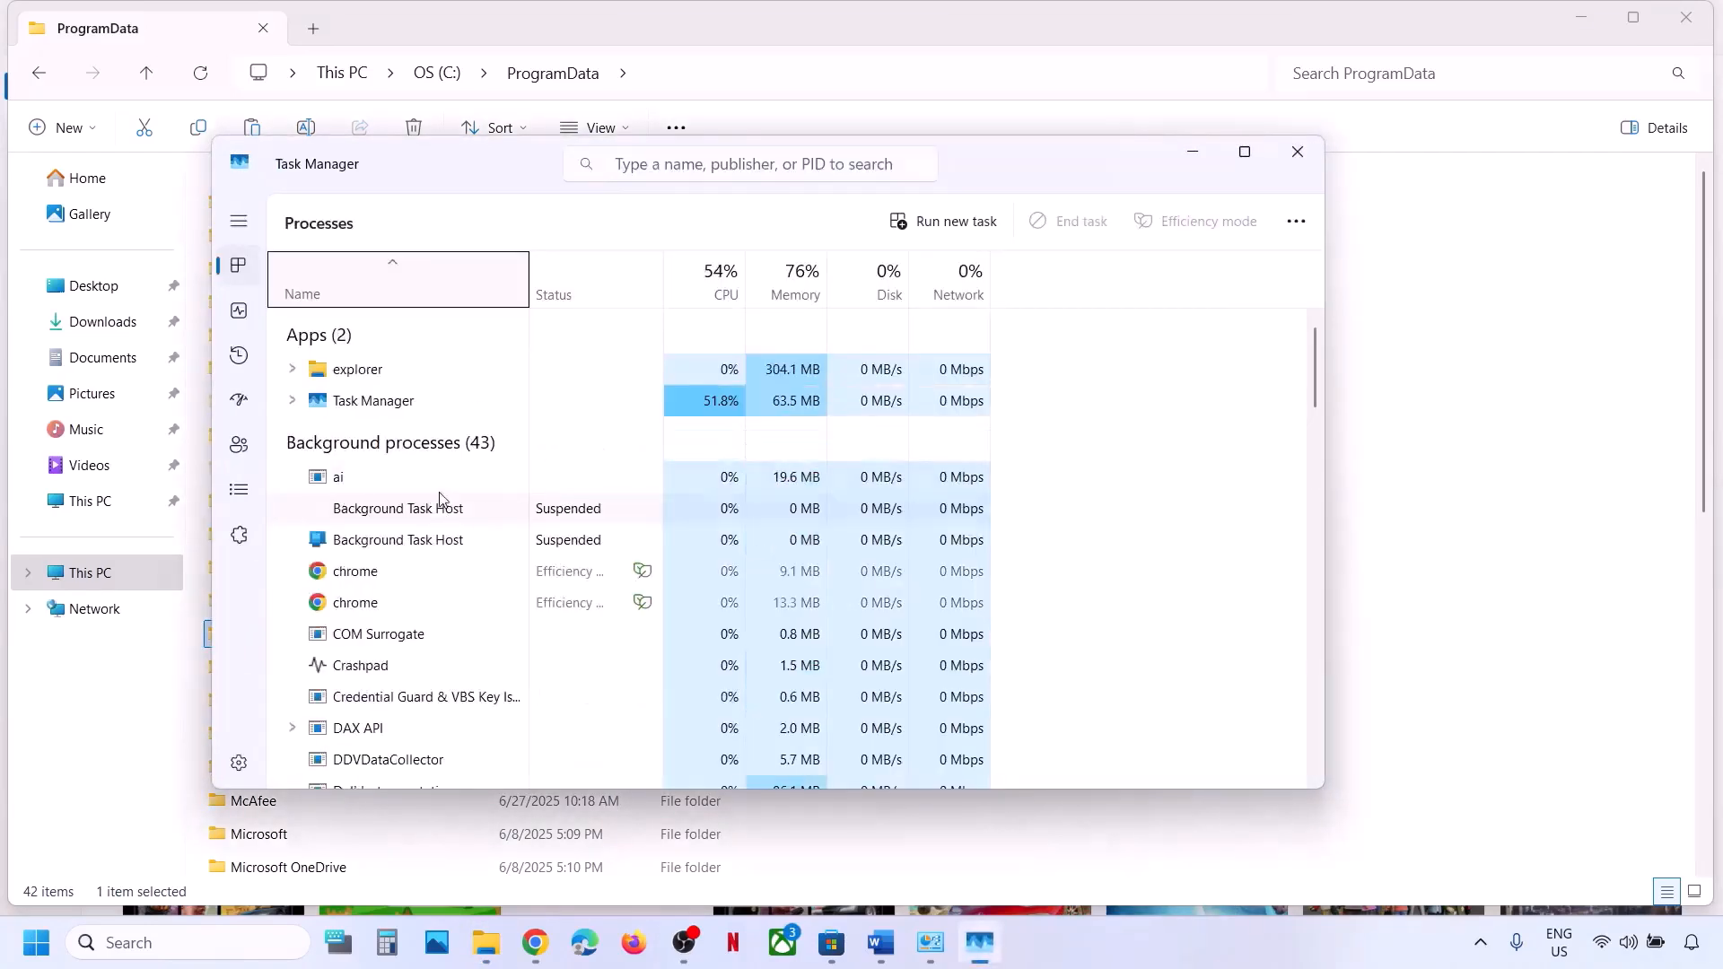
scroll(417, 639, "down", 10)
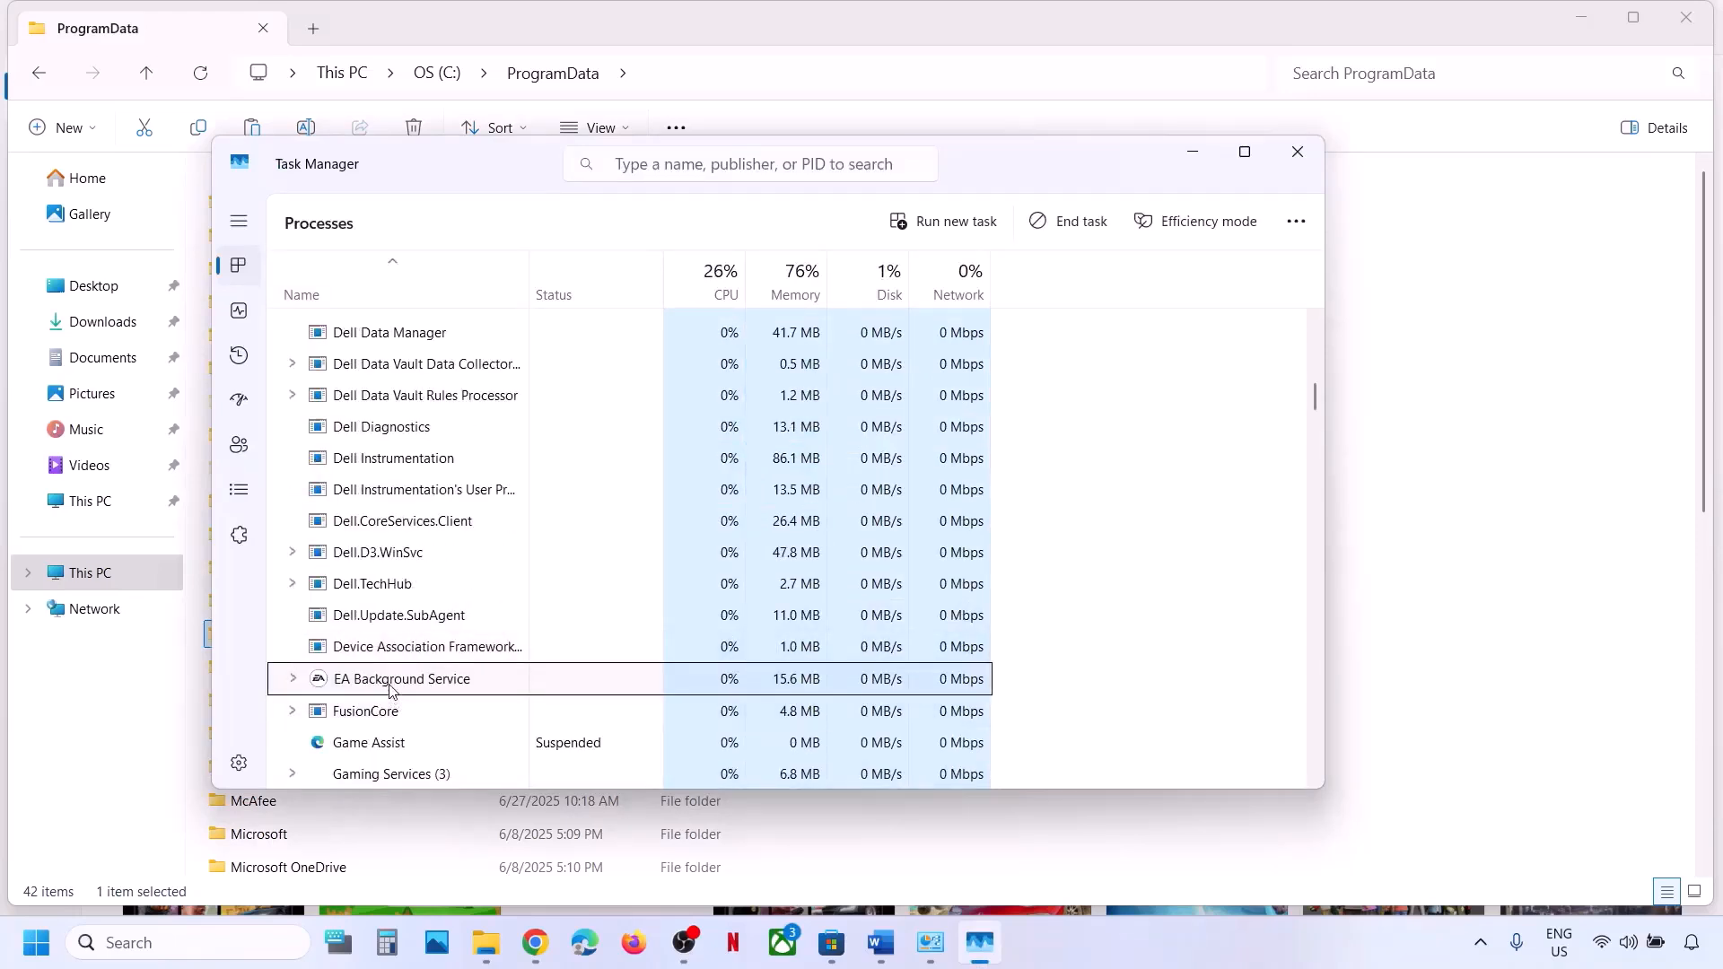
right_click(389, 687)
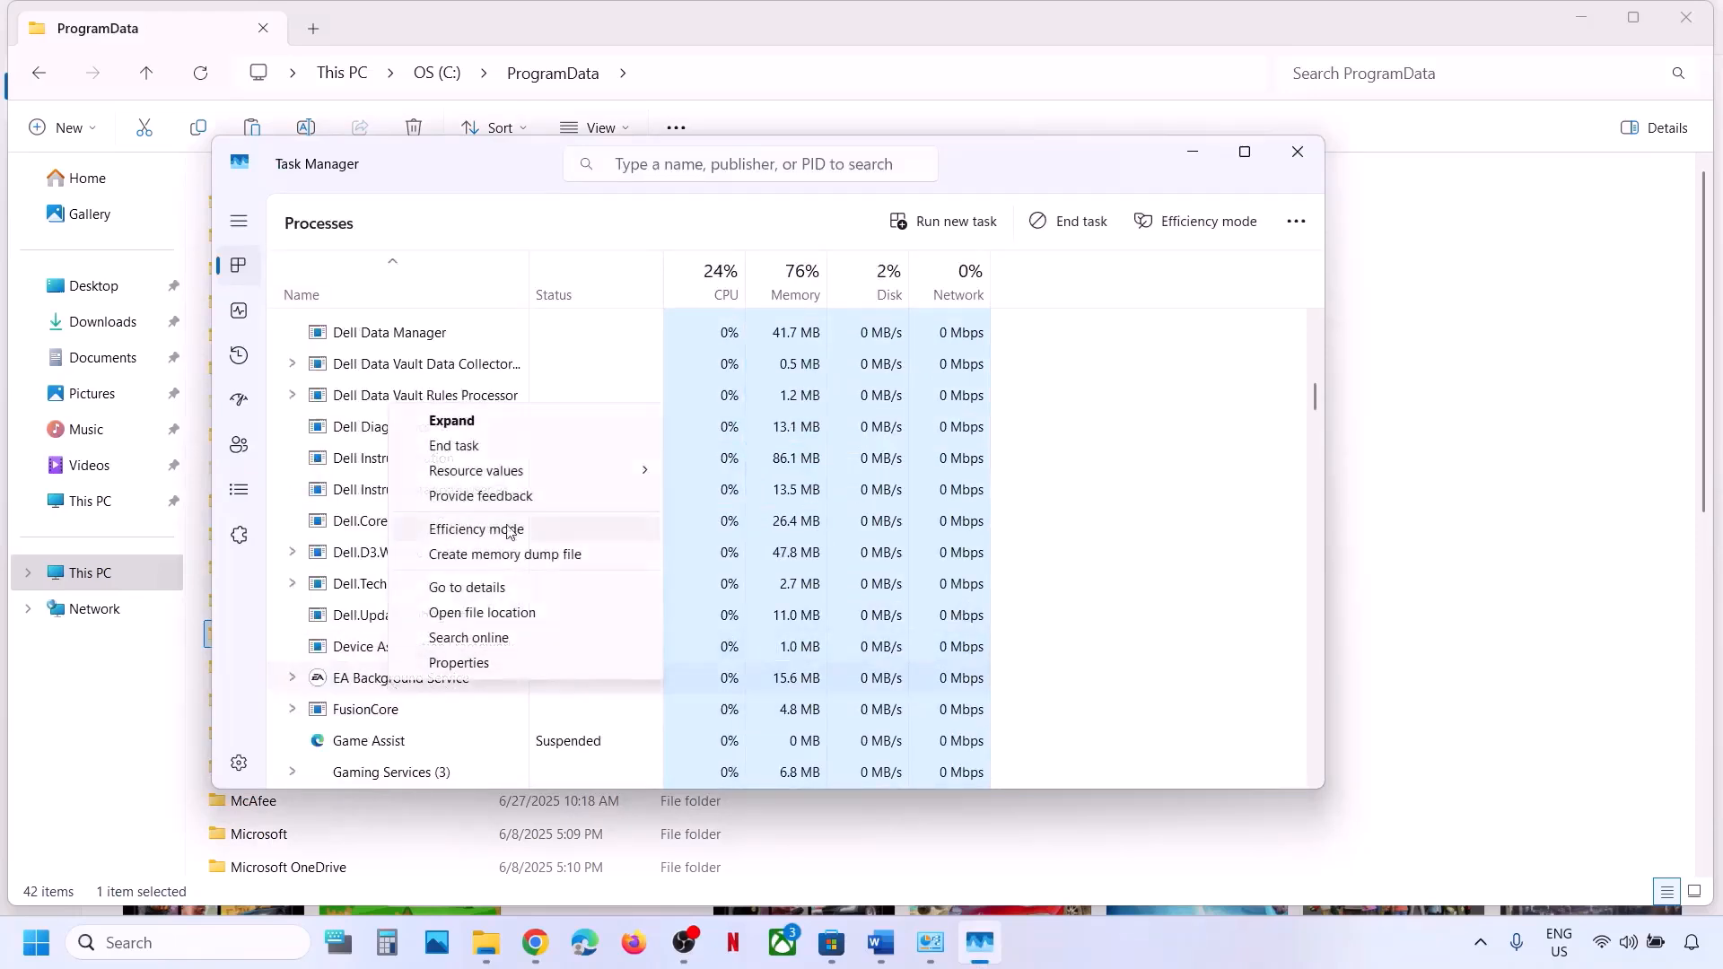
left_click(492, 446)
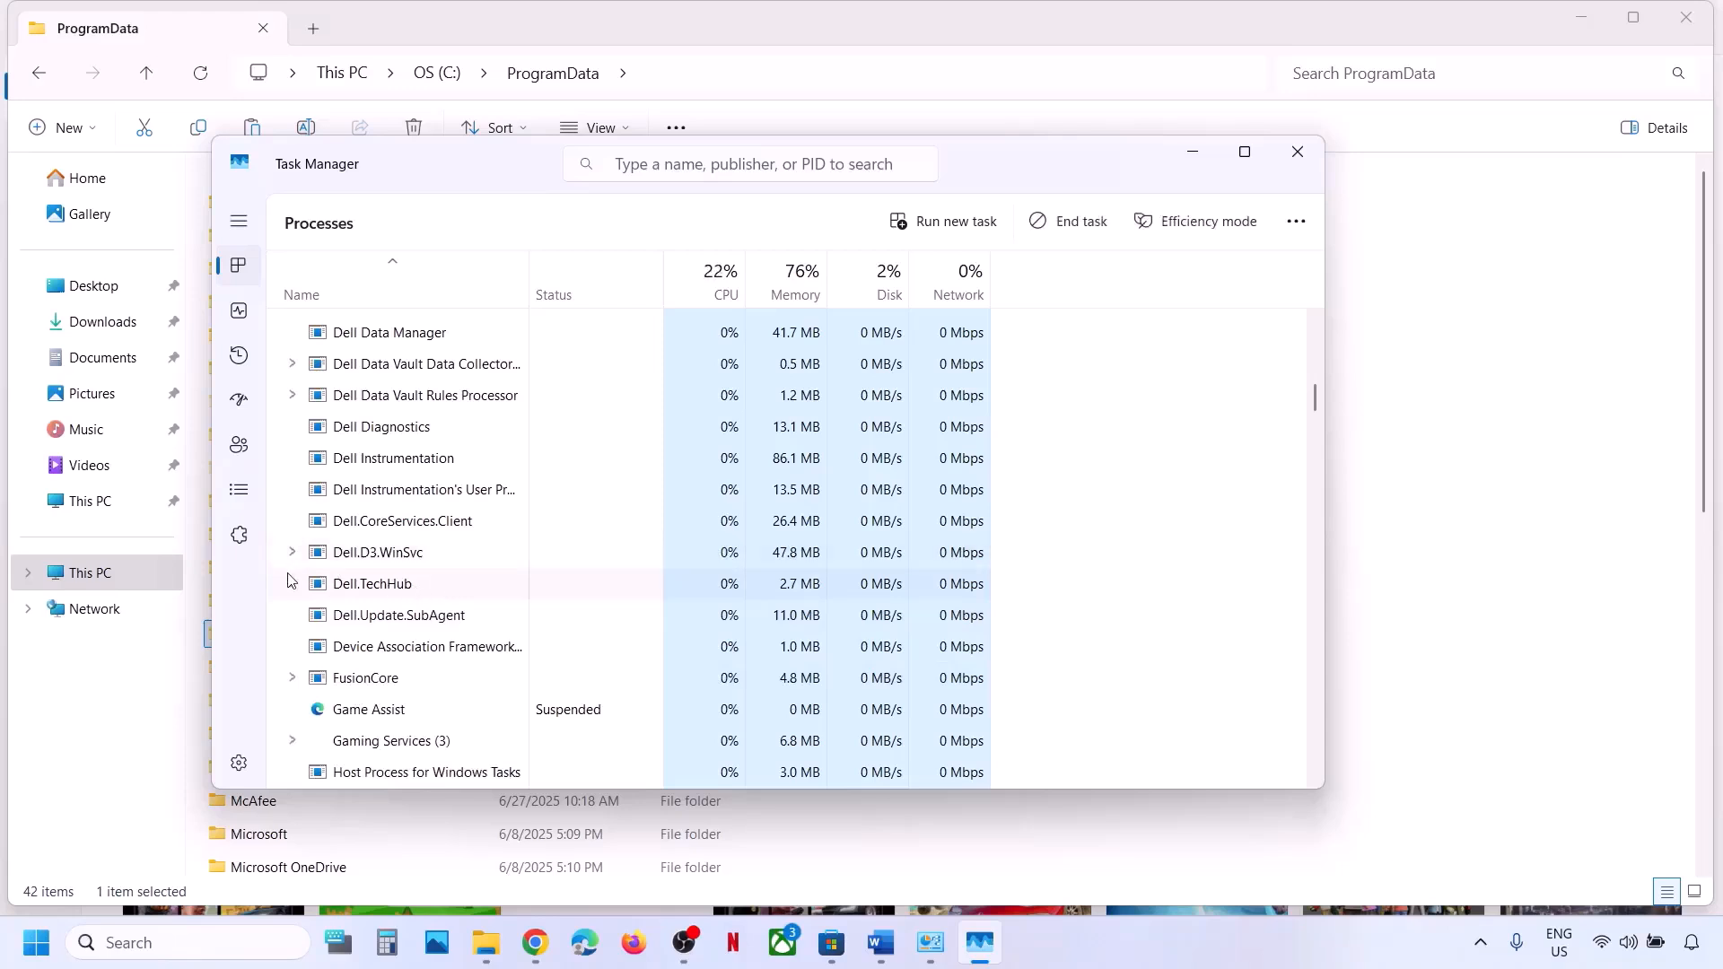
left_click(1298, 151)
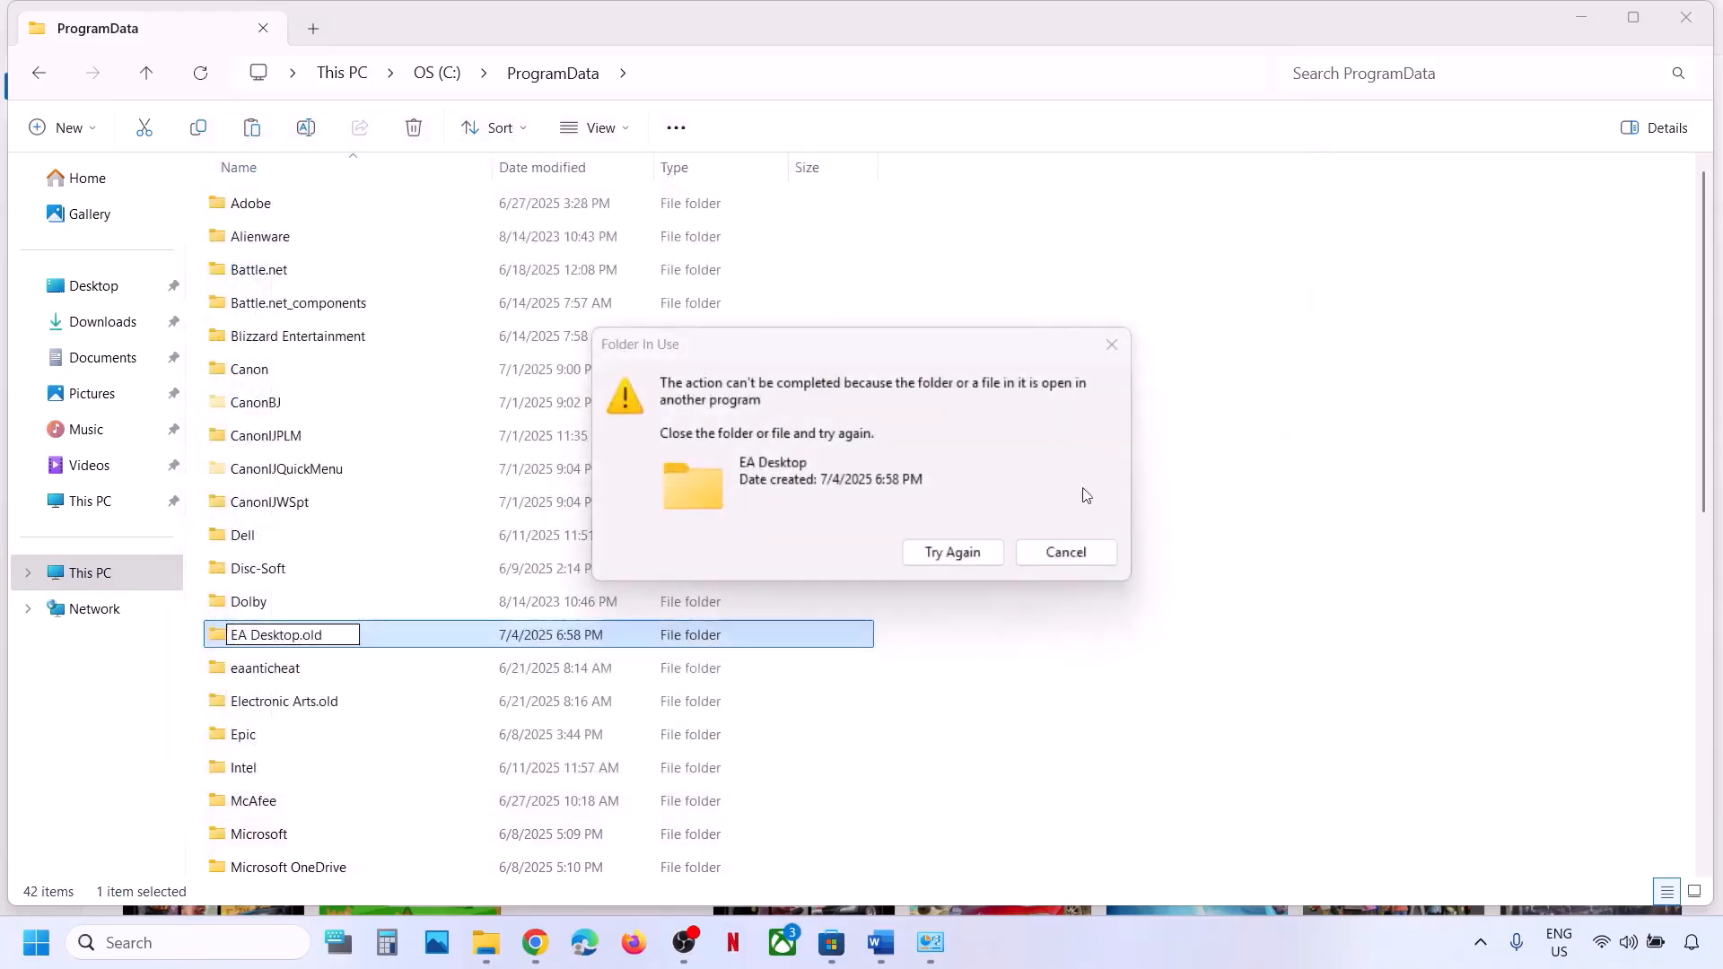
left_click(953, 552)
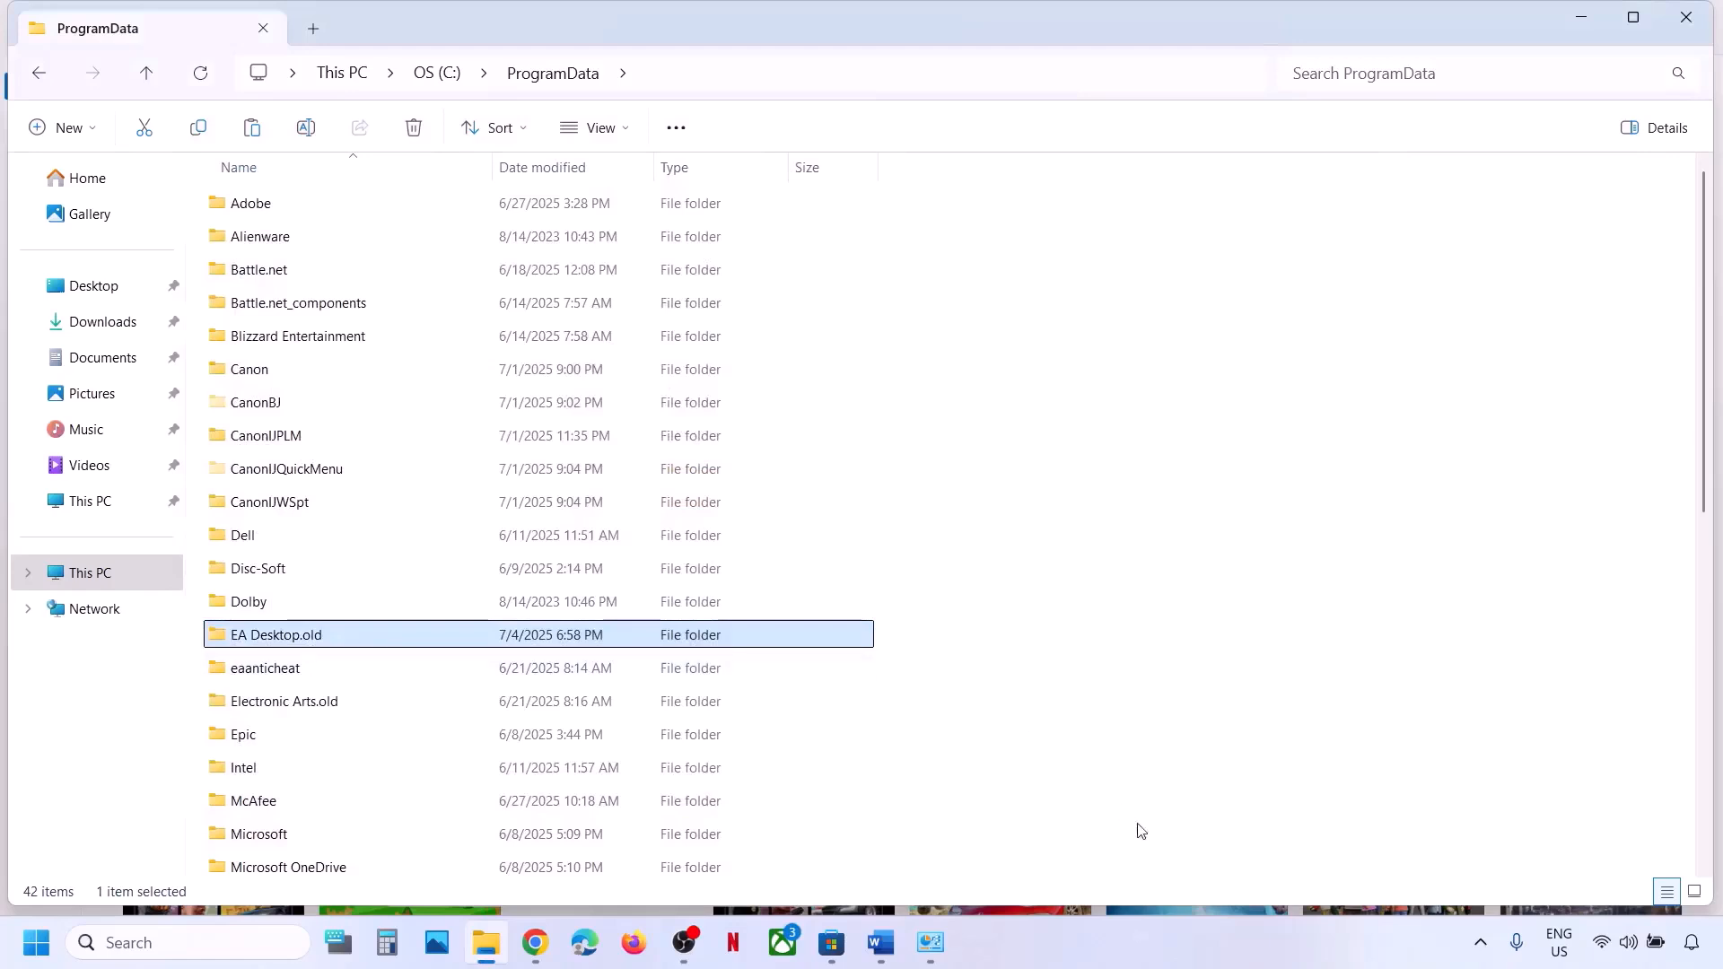
Check the EA App instructions, then browse to C:\Users\<profile>\AppData\Local.
left_click(881, 942)
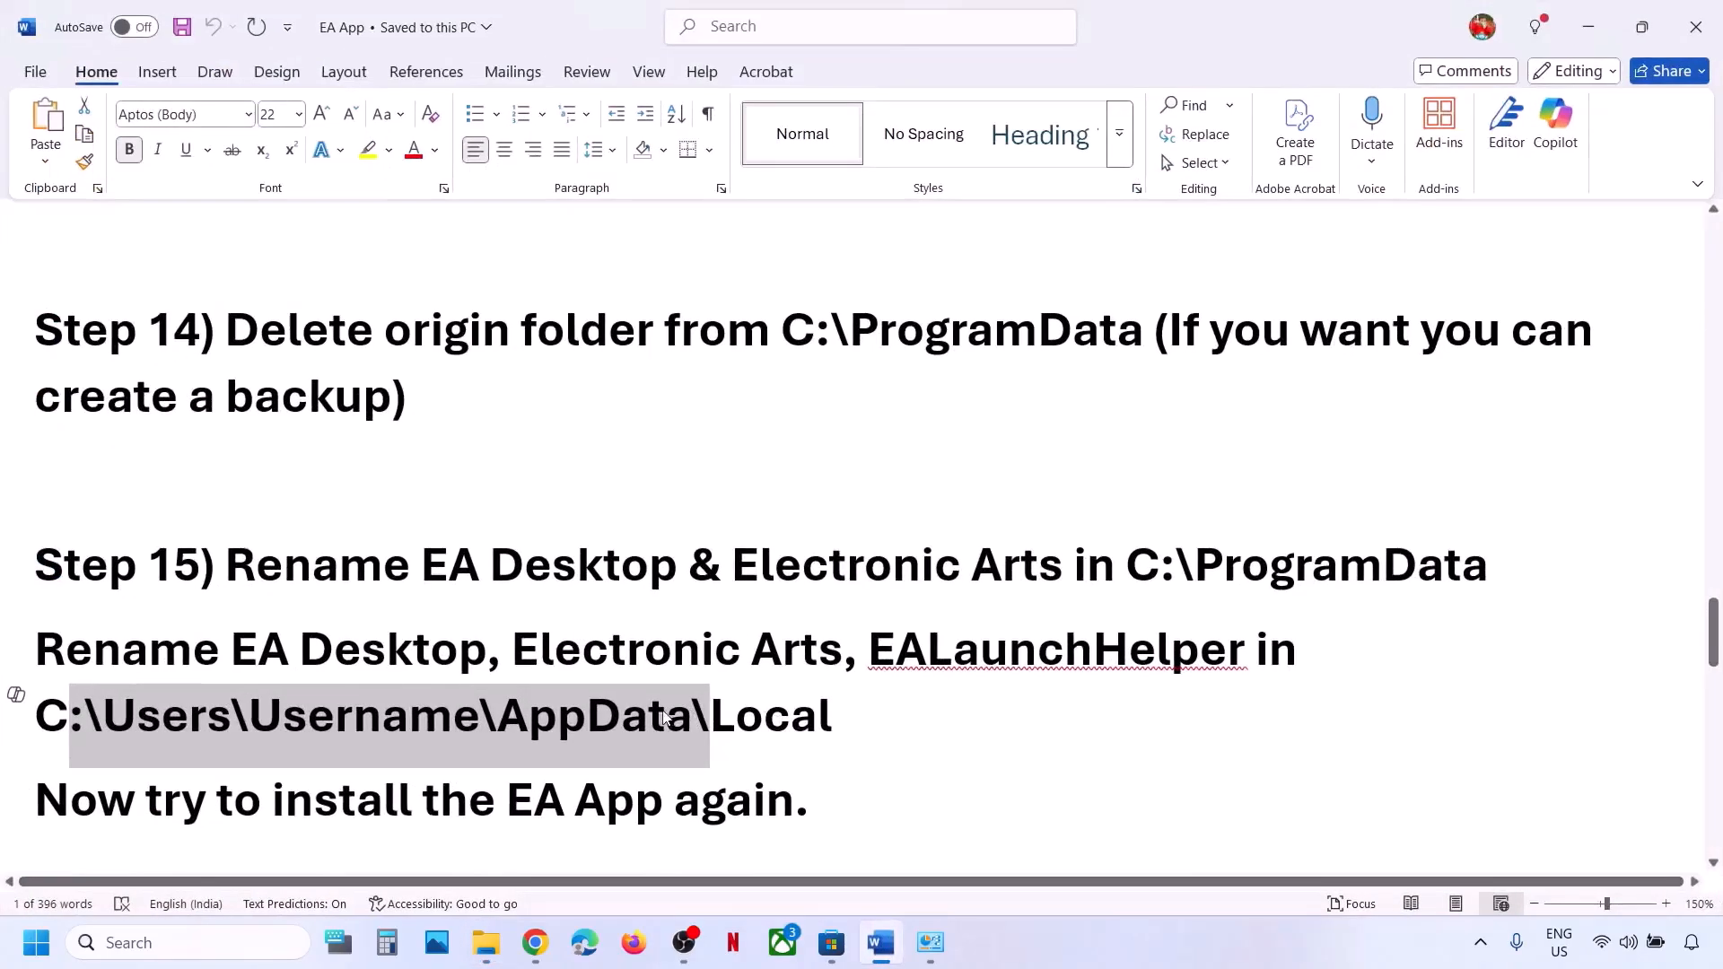
left_click(485, 943)
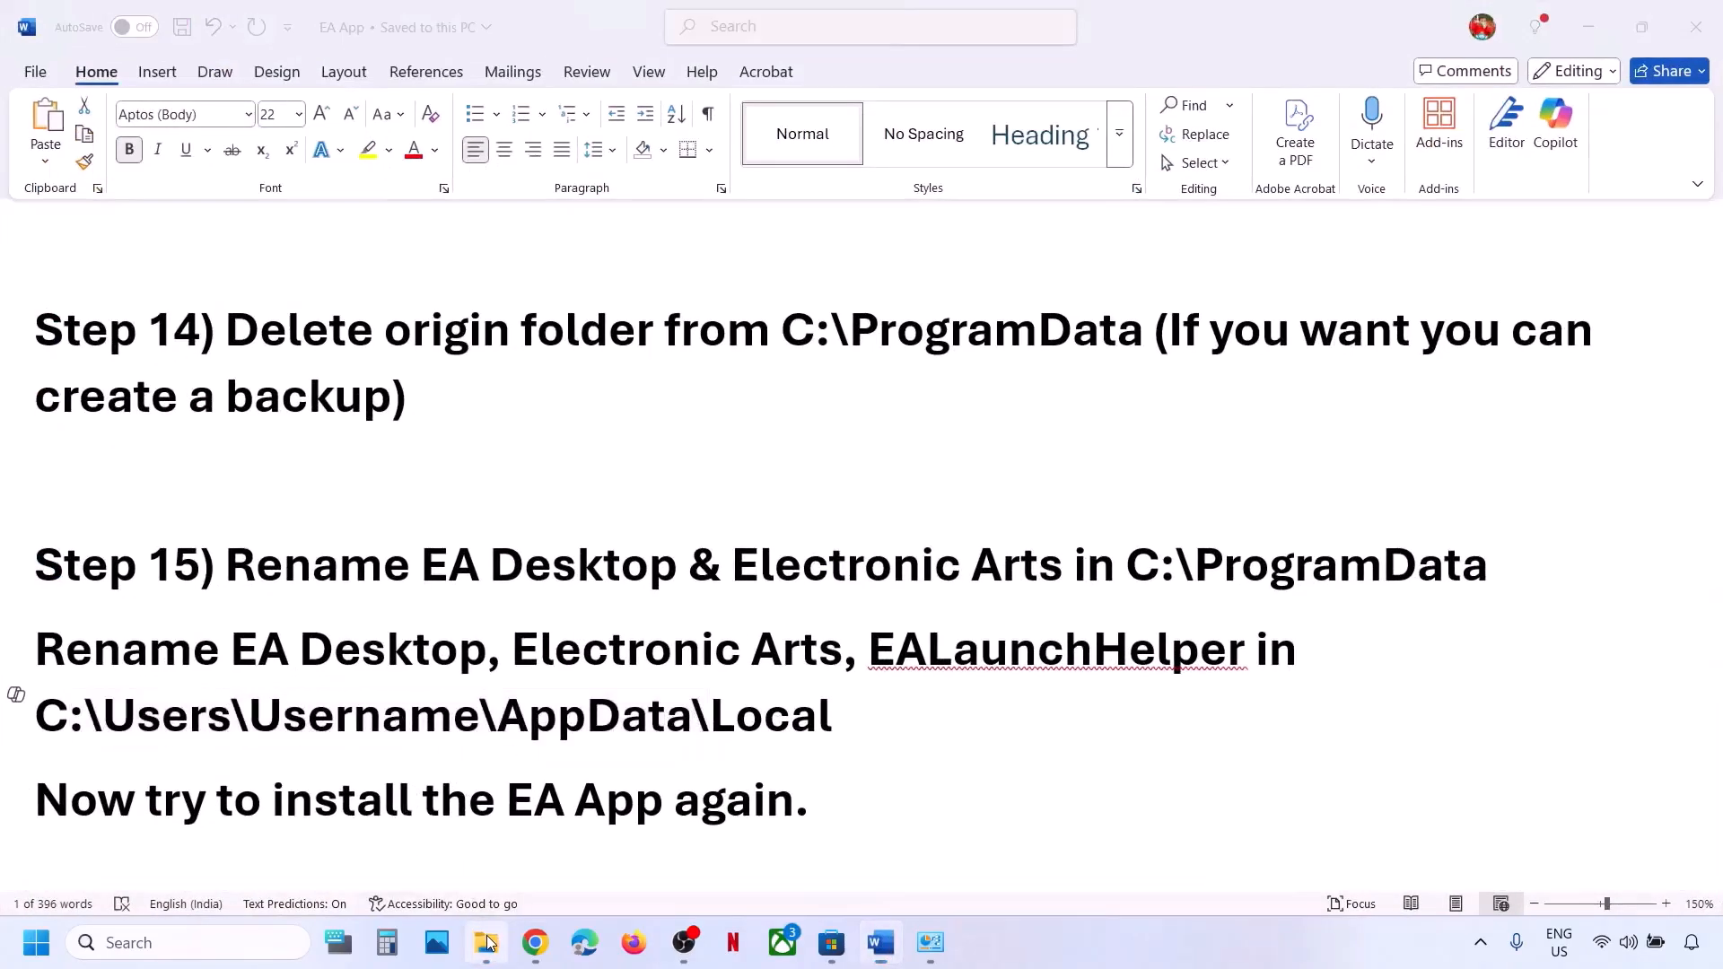
left_click(100, 577)
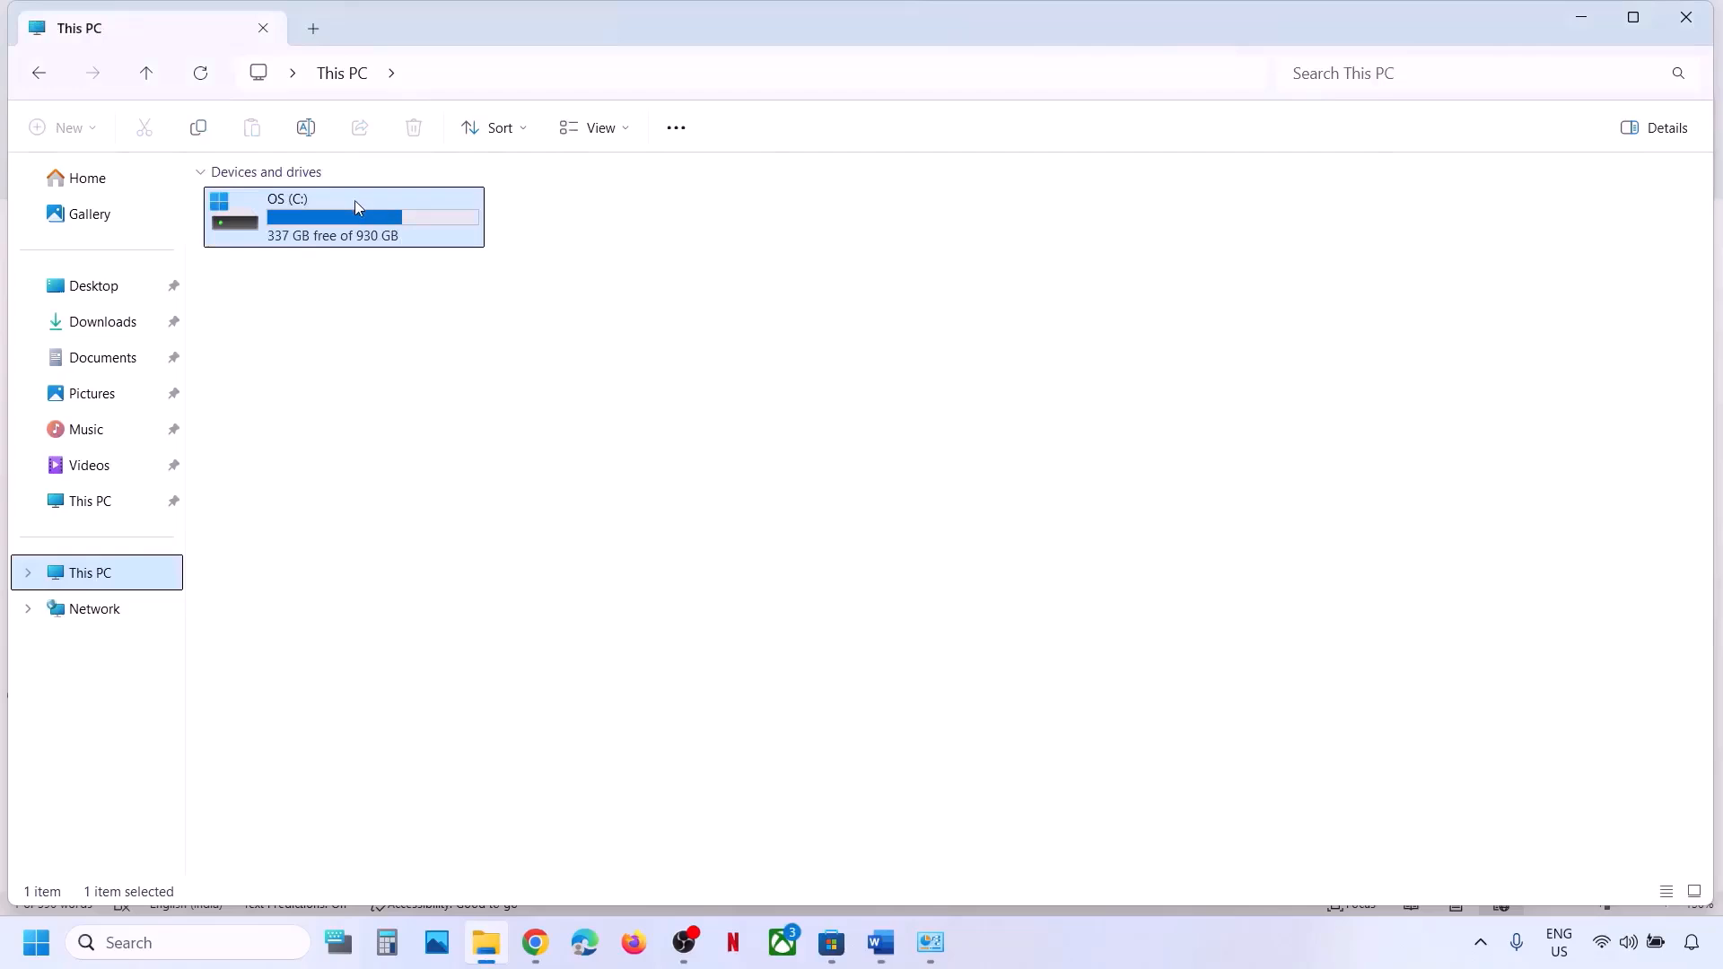
double_click(356, 208)
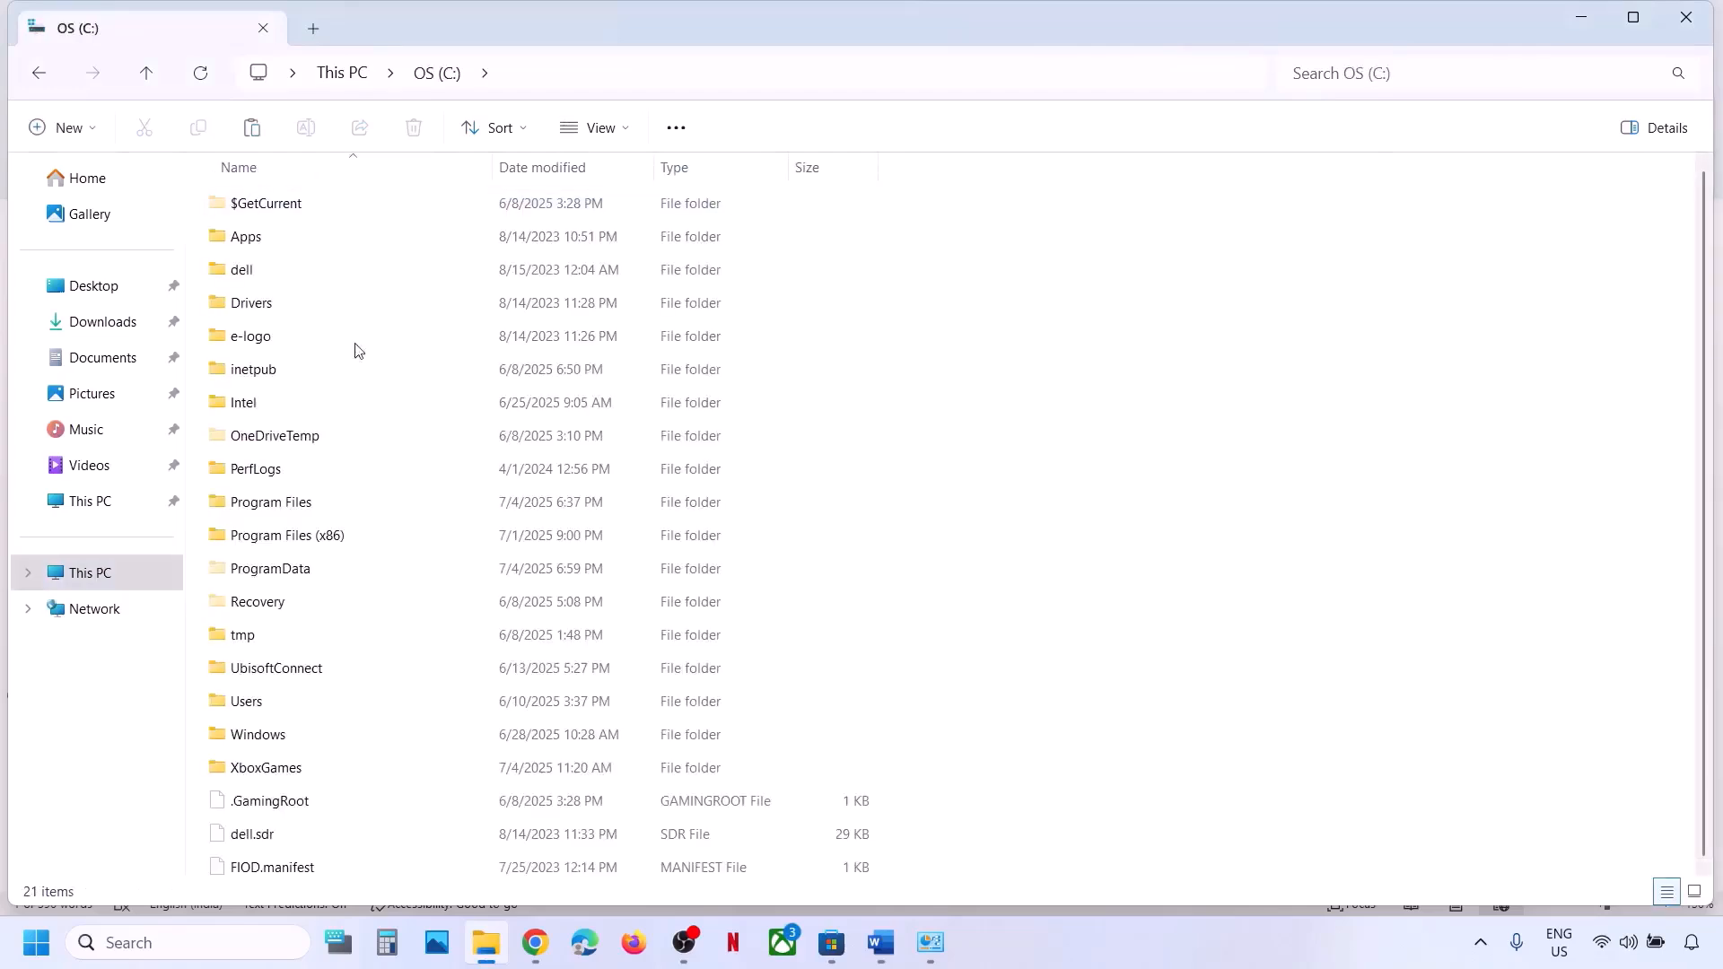
double_click(255, 705)
left_click(270, 217)
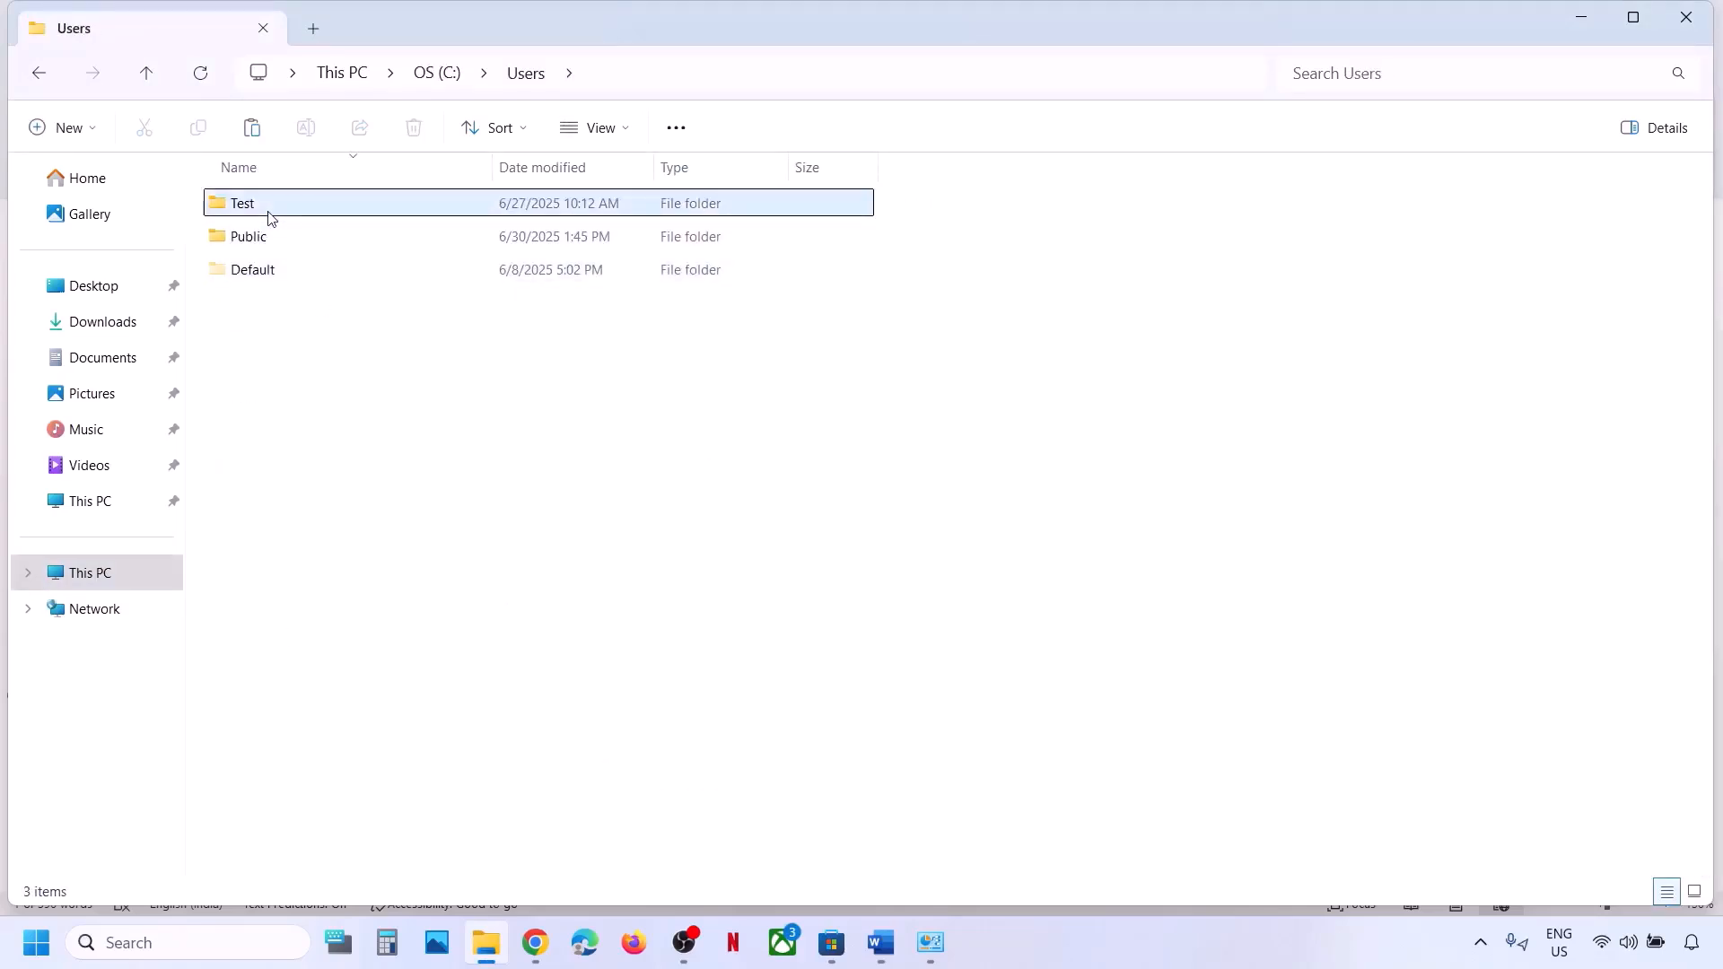
double_click(292, 215)
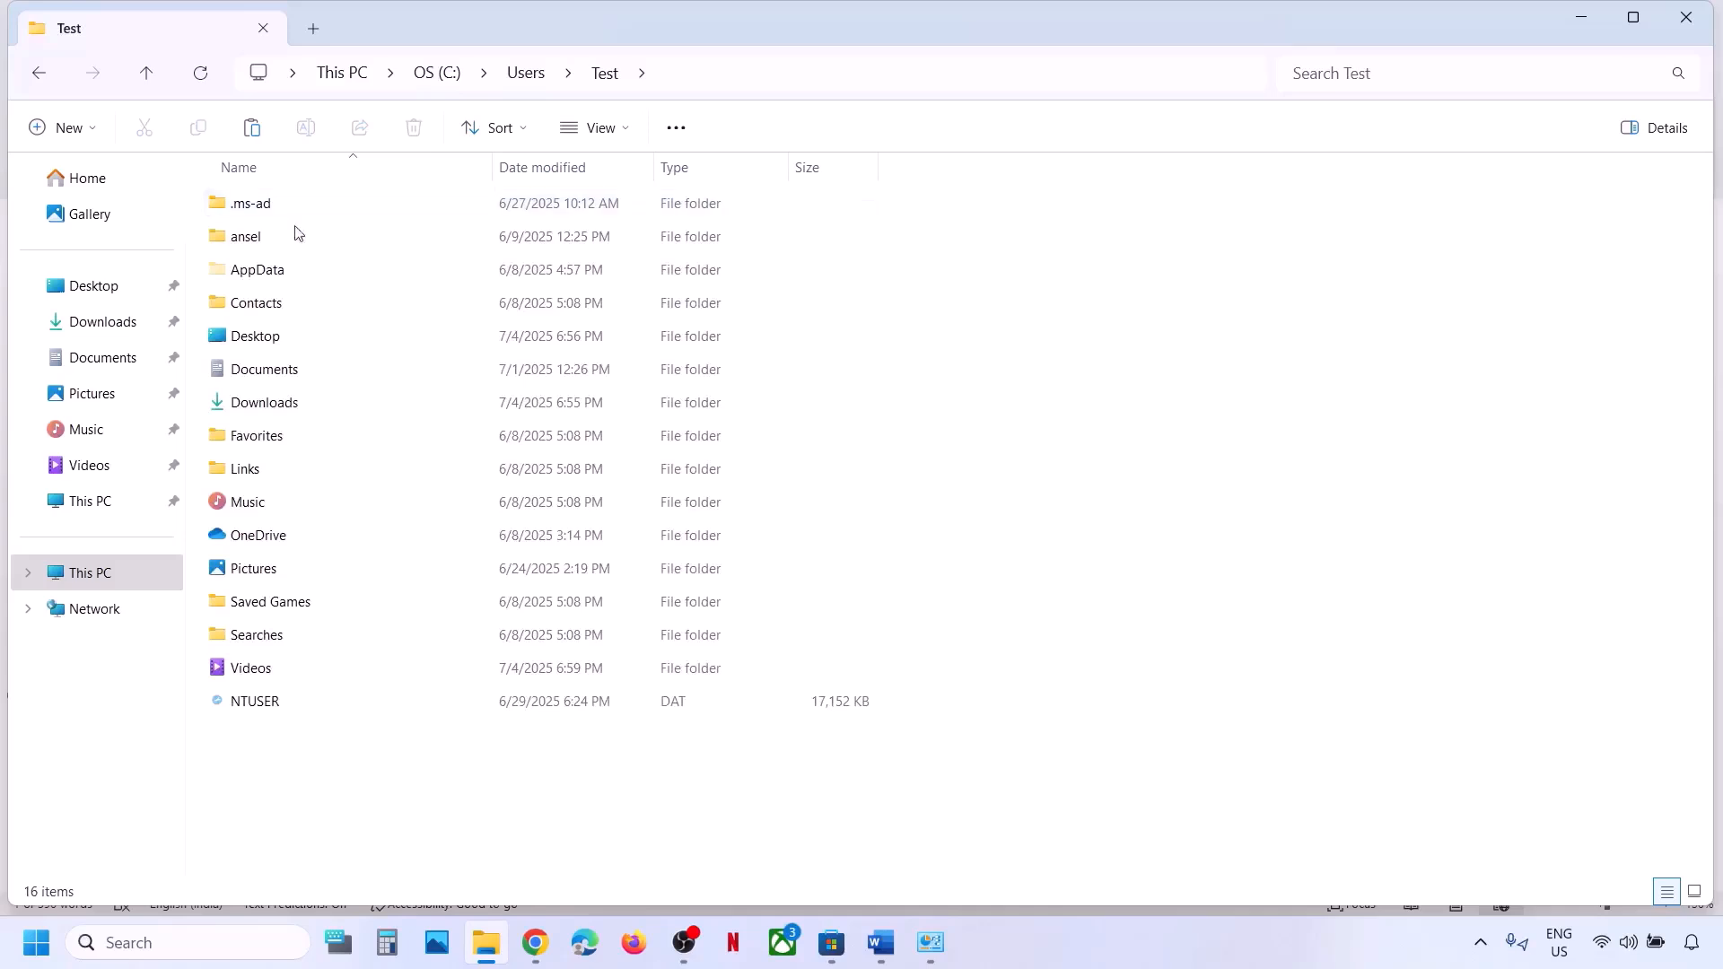
double_click(281, 272)
double_click(285, 208)
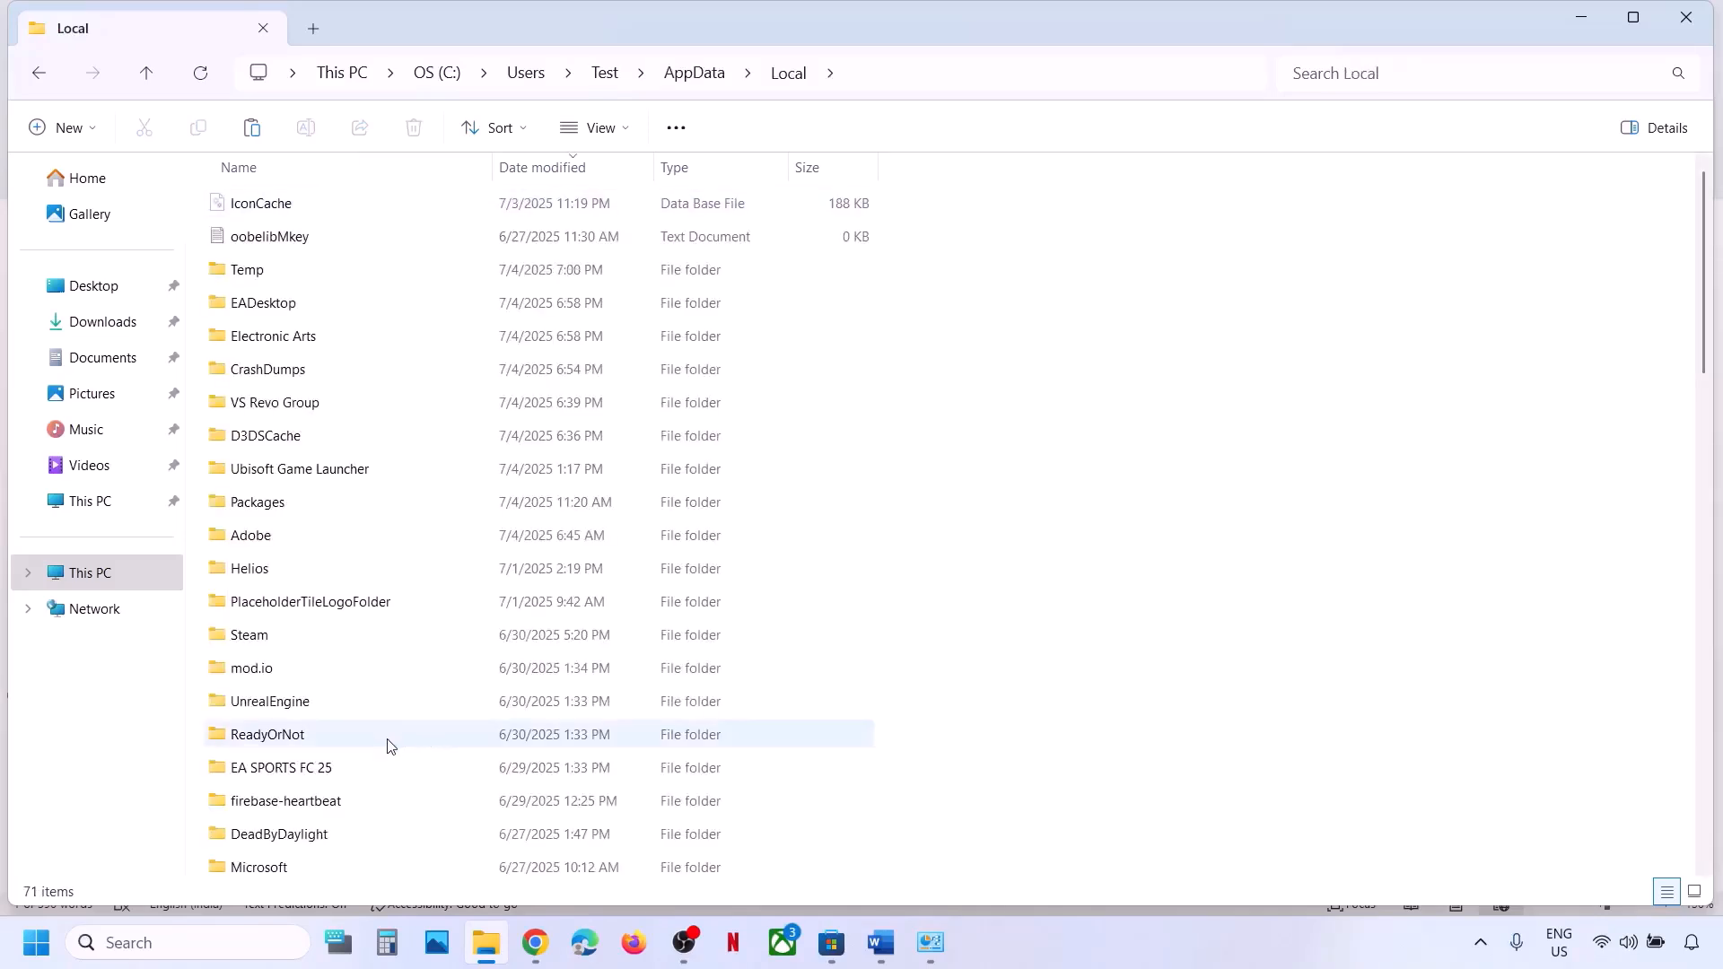
Find the EADesktop and Electronic Arts folders among the E-named folders in Local.
left_click(303, 734)
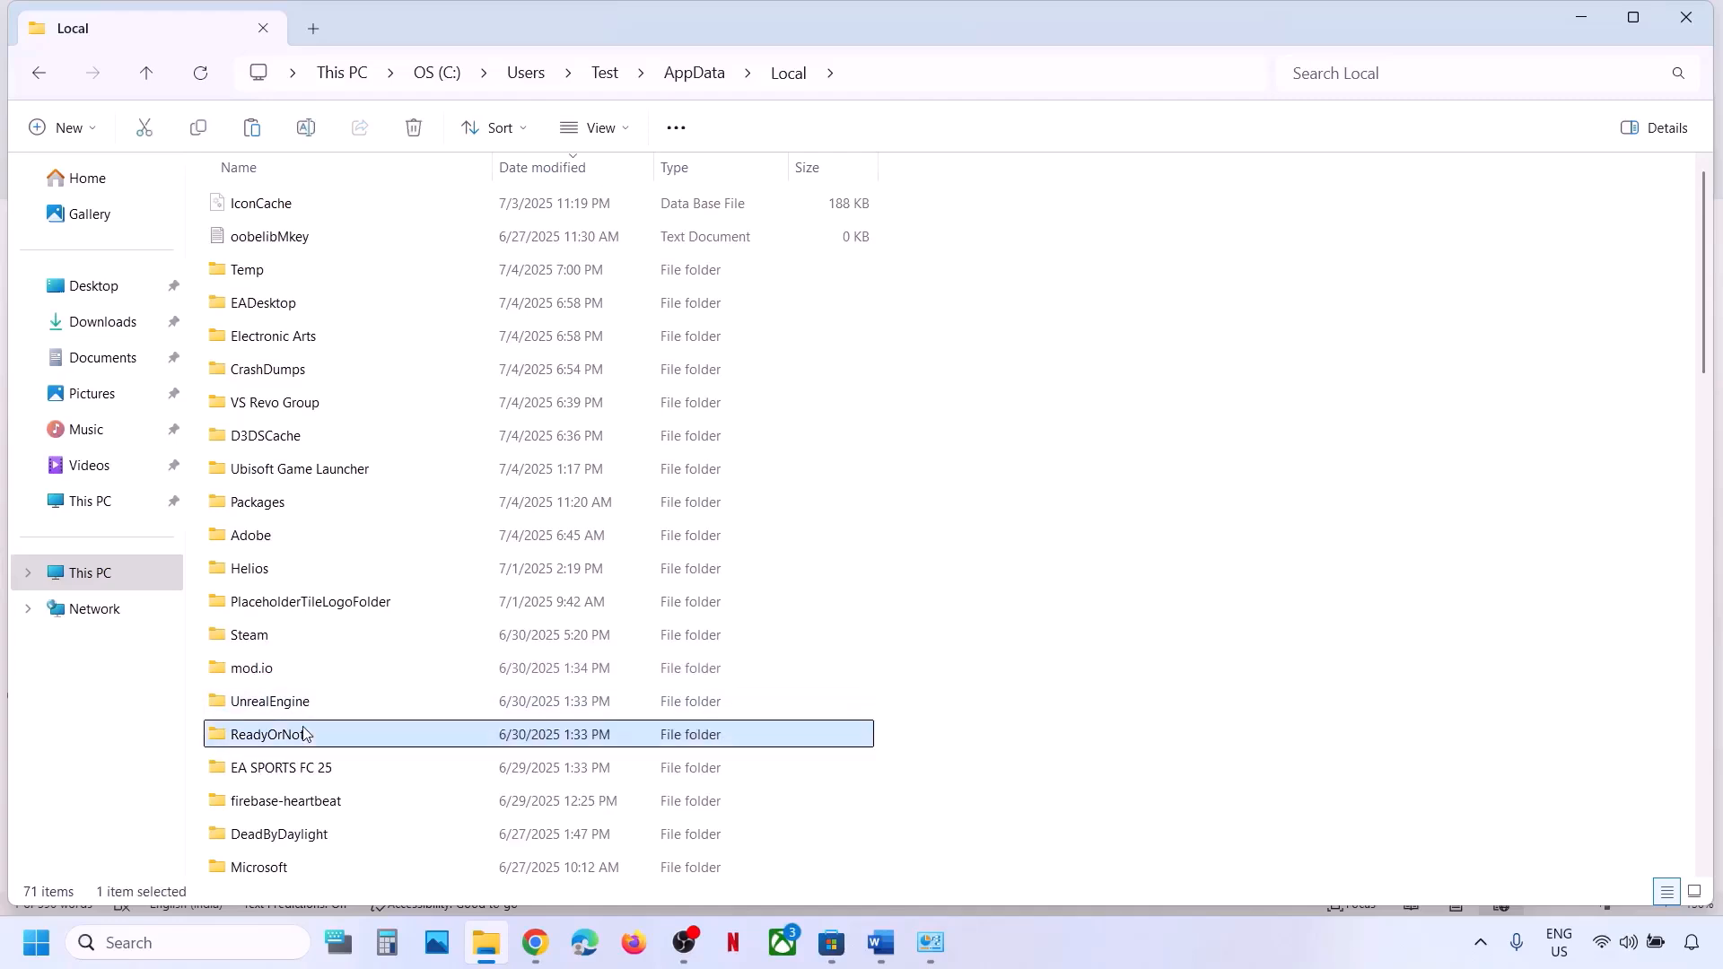
key("e")
key("e")
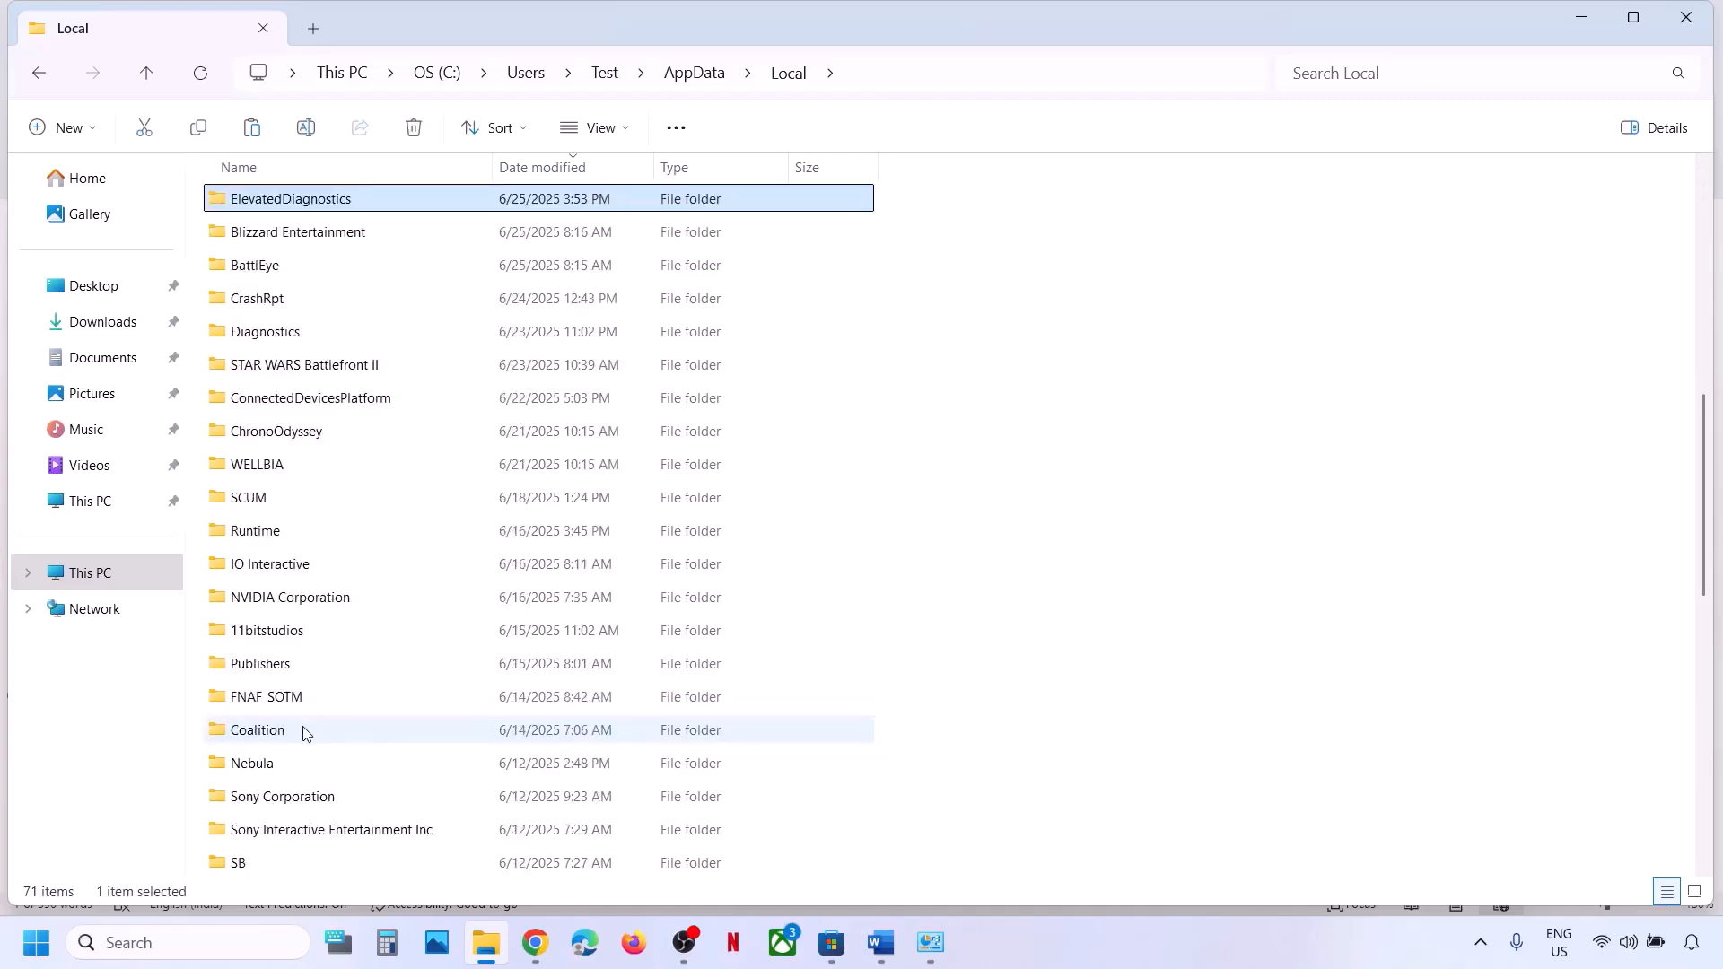
key("e")
key("e")
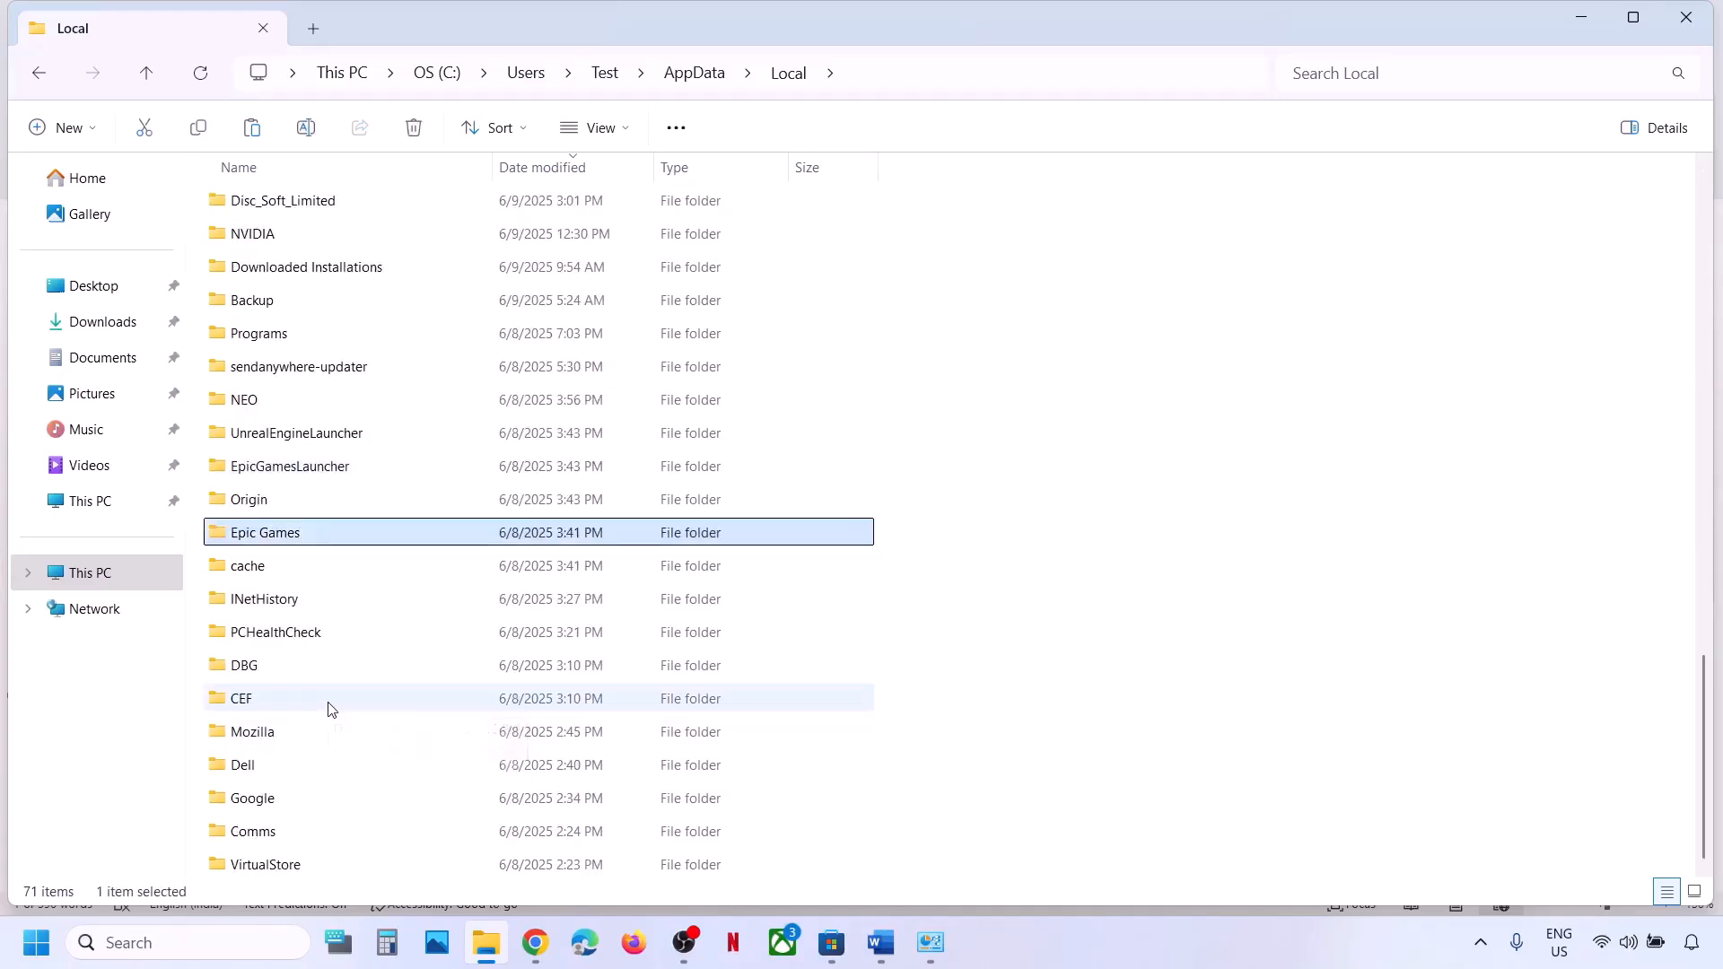
key("e")
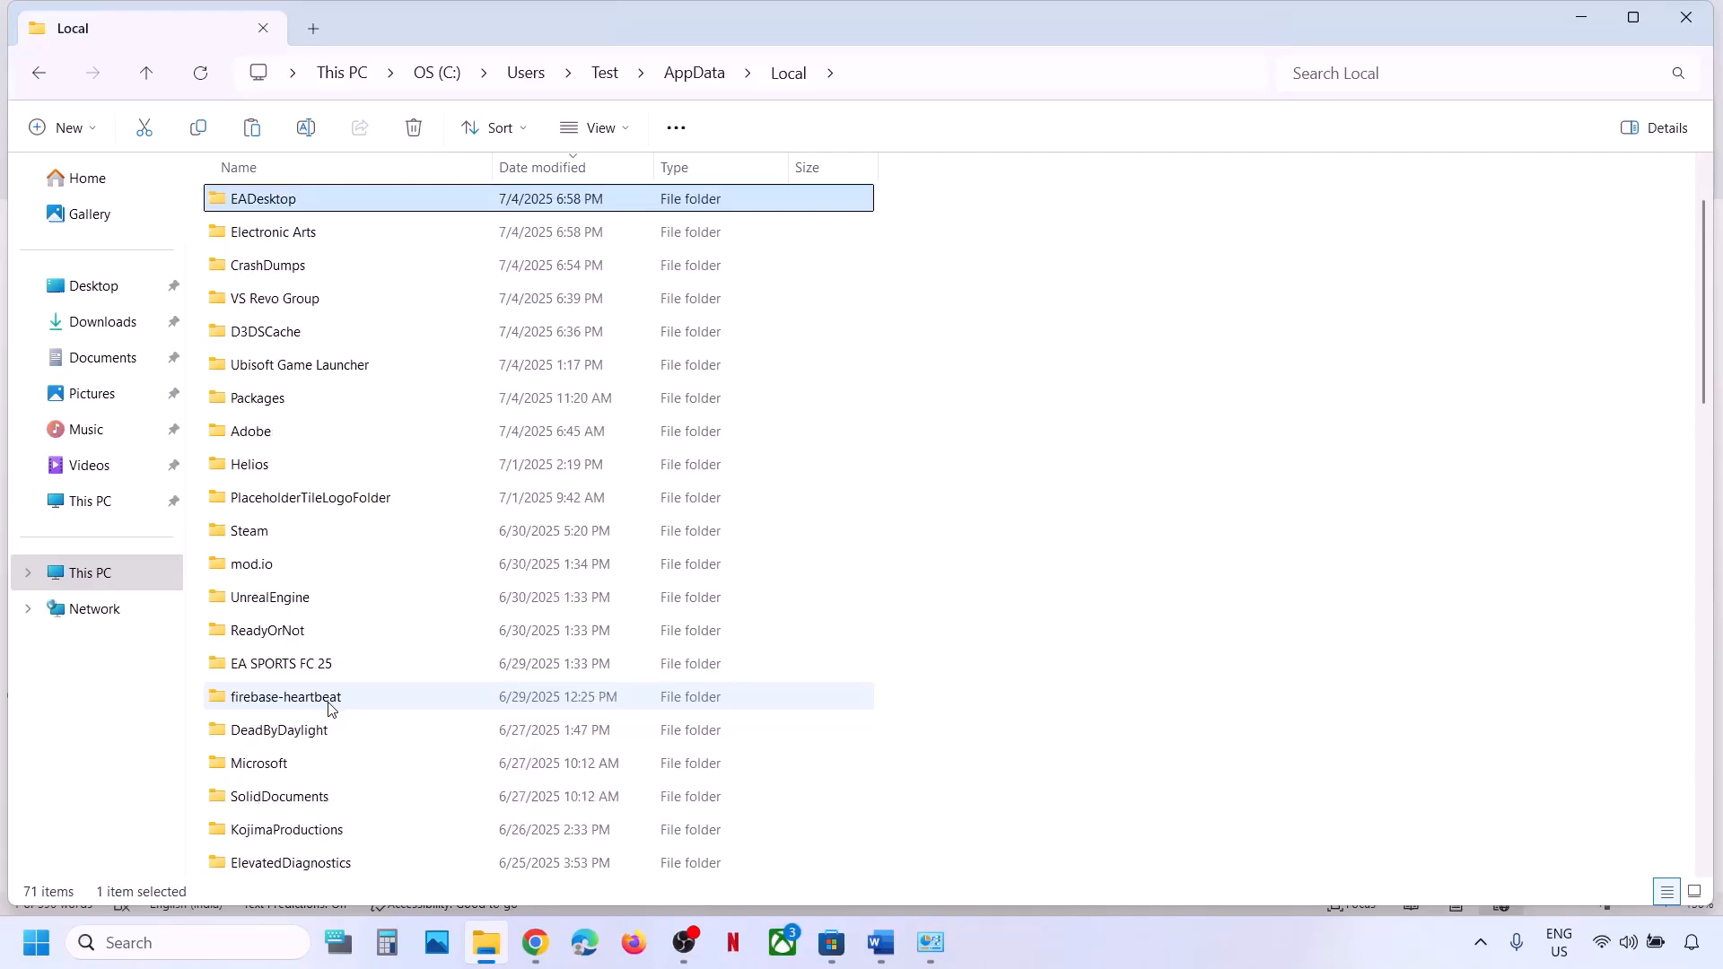
scroll(285, 224, "up", 1)
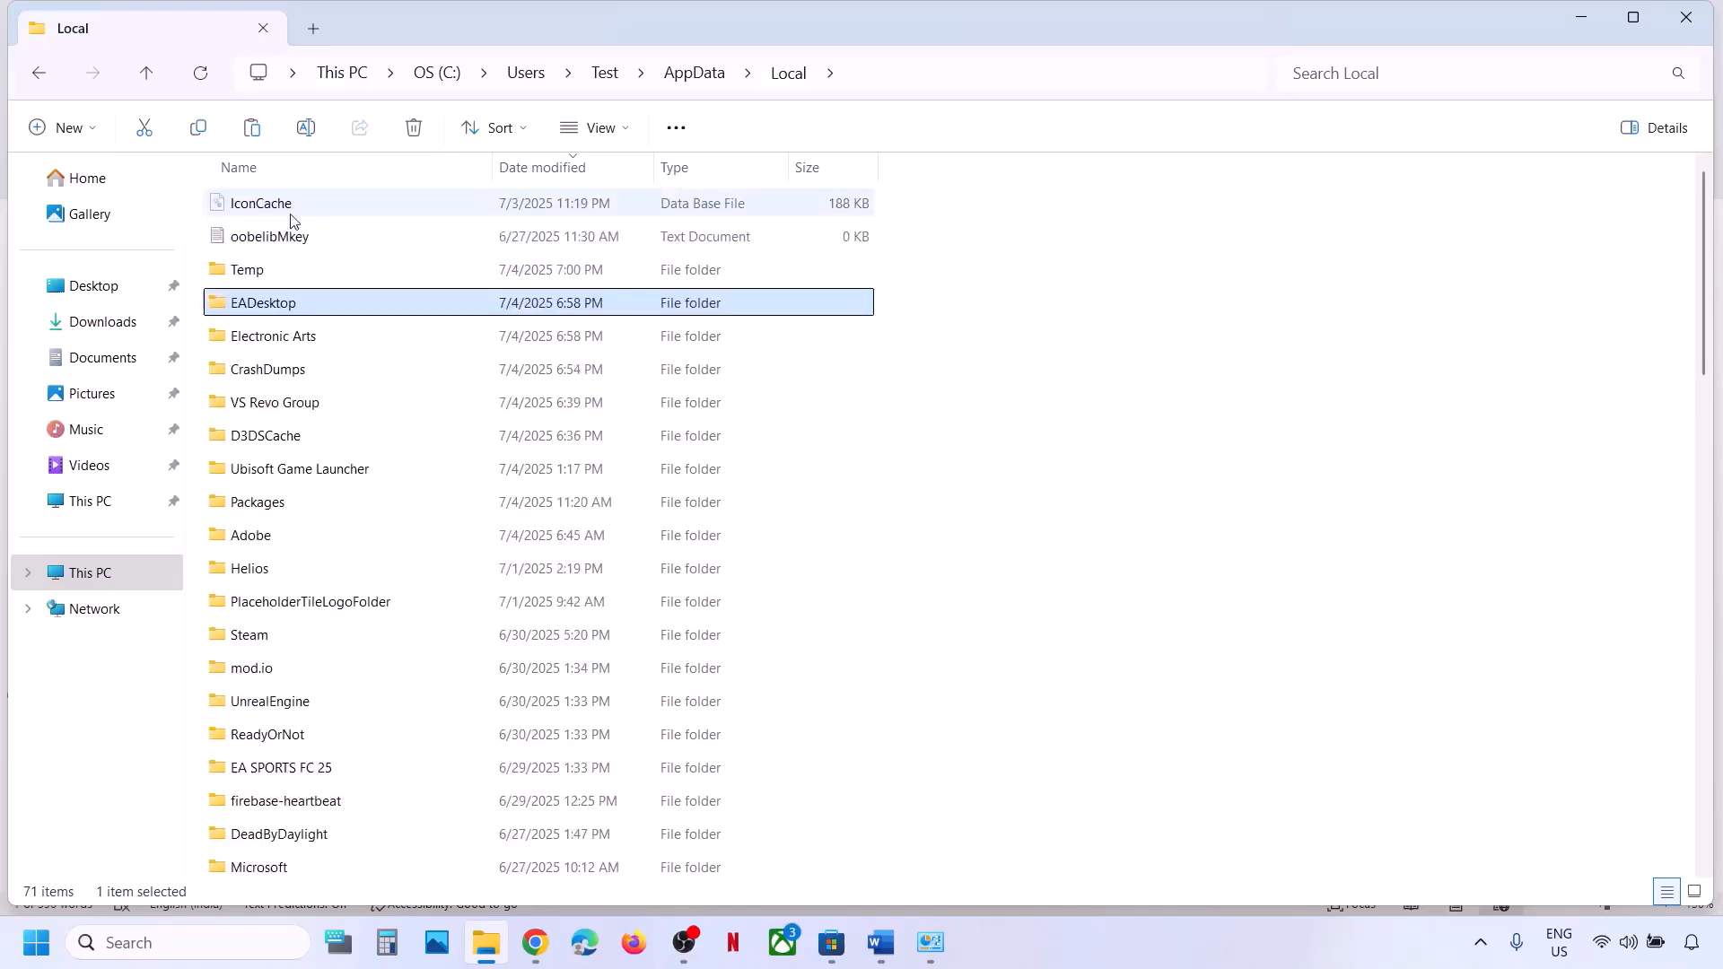
Rename the EADesktop folder to EADesktop.old.
right_click(272, 308)
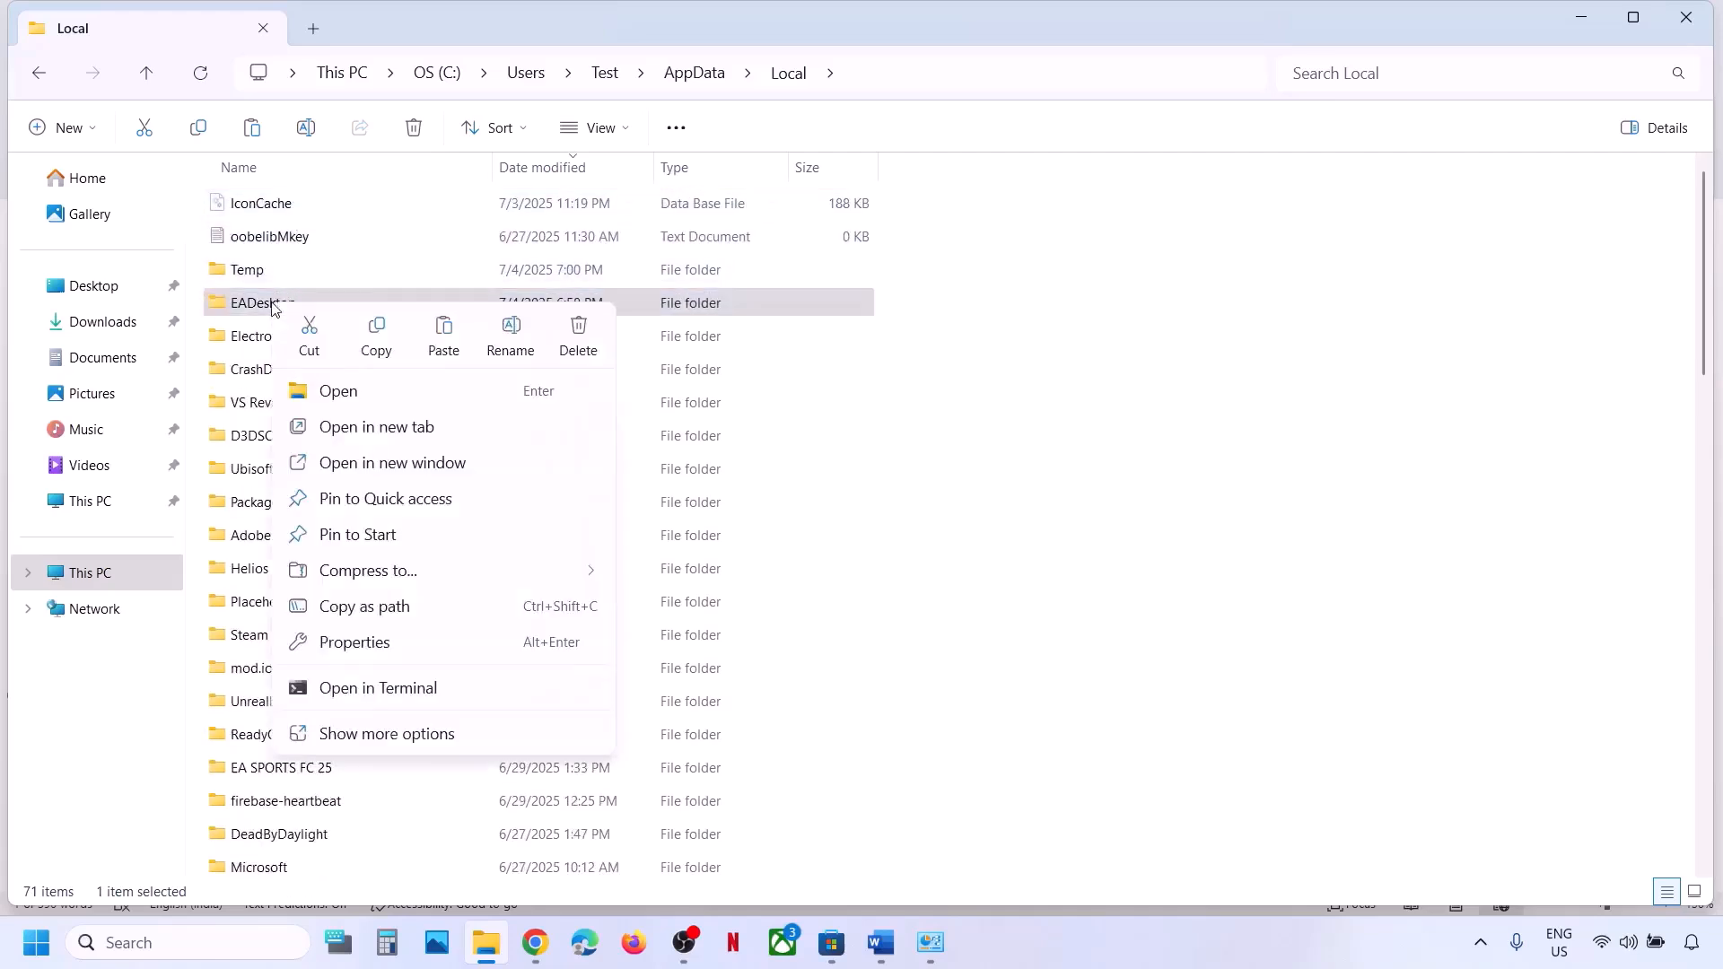
left_click(513, 334)
left_click(319, 303)
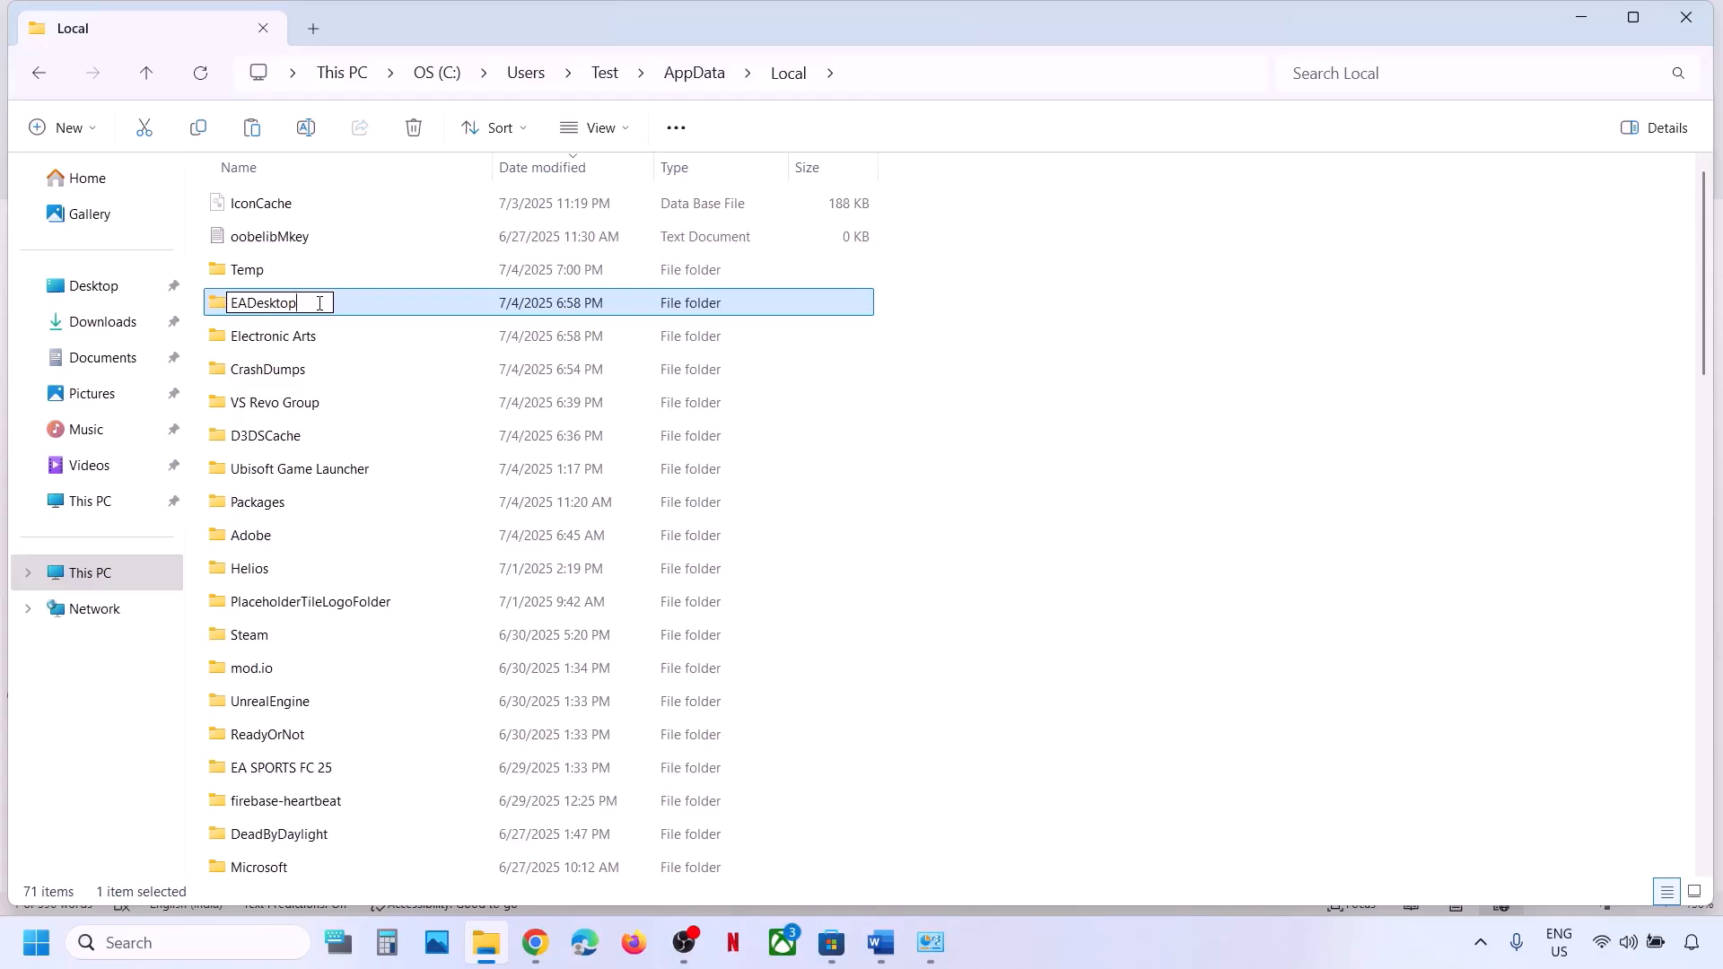
type(".old")
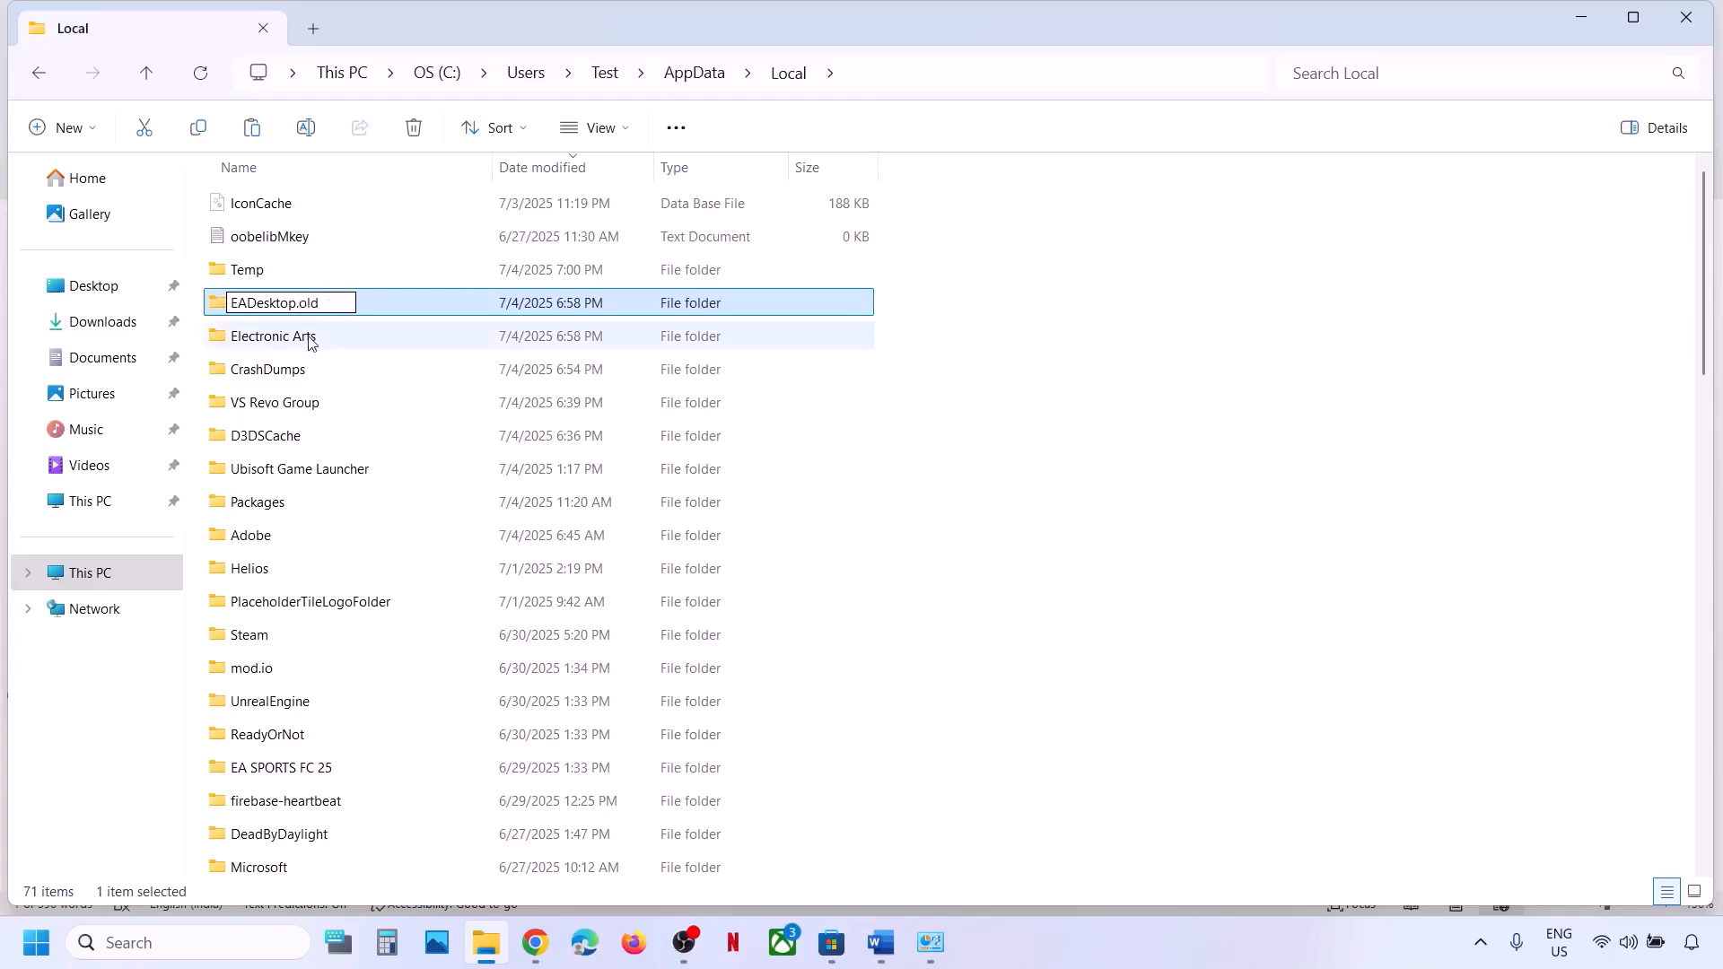
left_click(309, 341)
Rename the Electronic Arts folder to Electronic Arts.old.
right_click(309, 341)
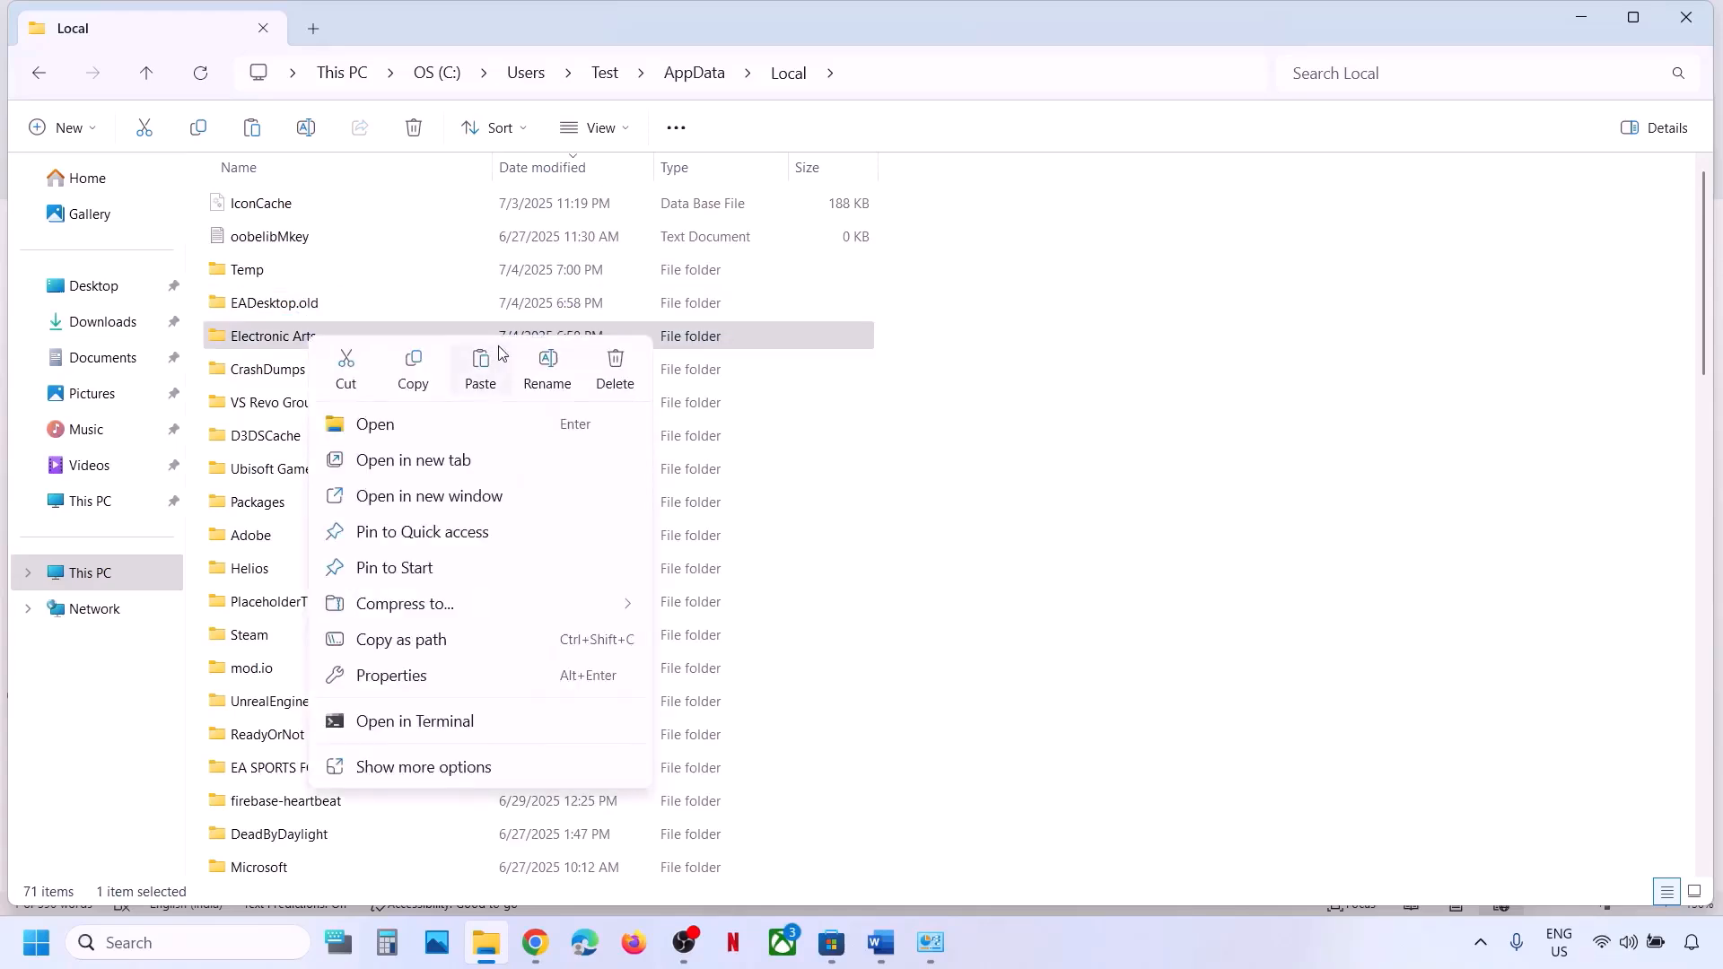
left_click(550, 356)
left_click(326, 339)
type(".")
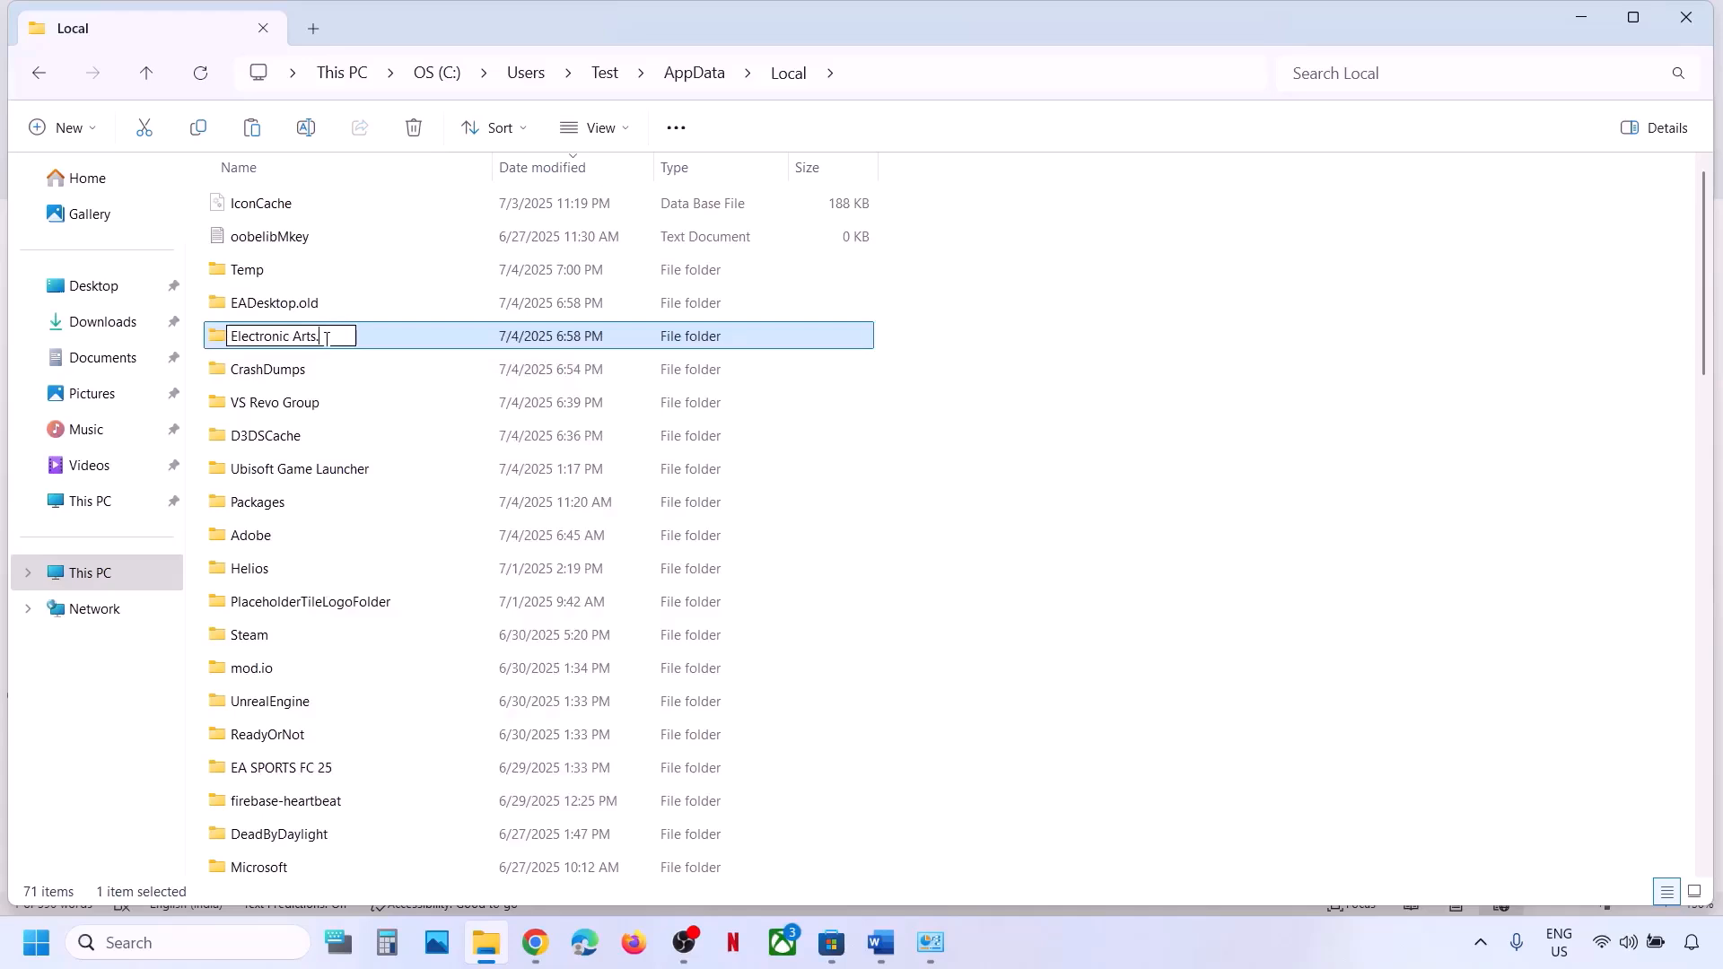
type("old")
left_click(333, 424)
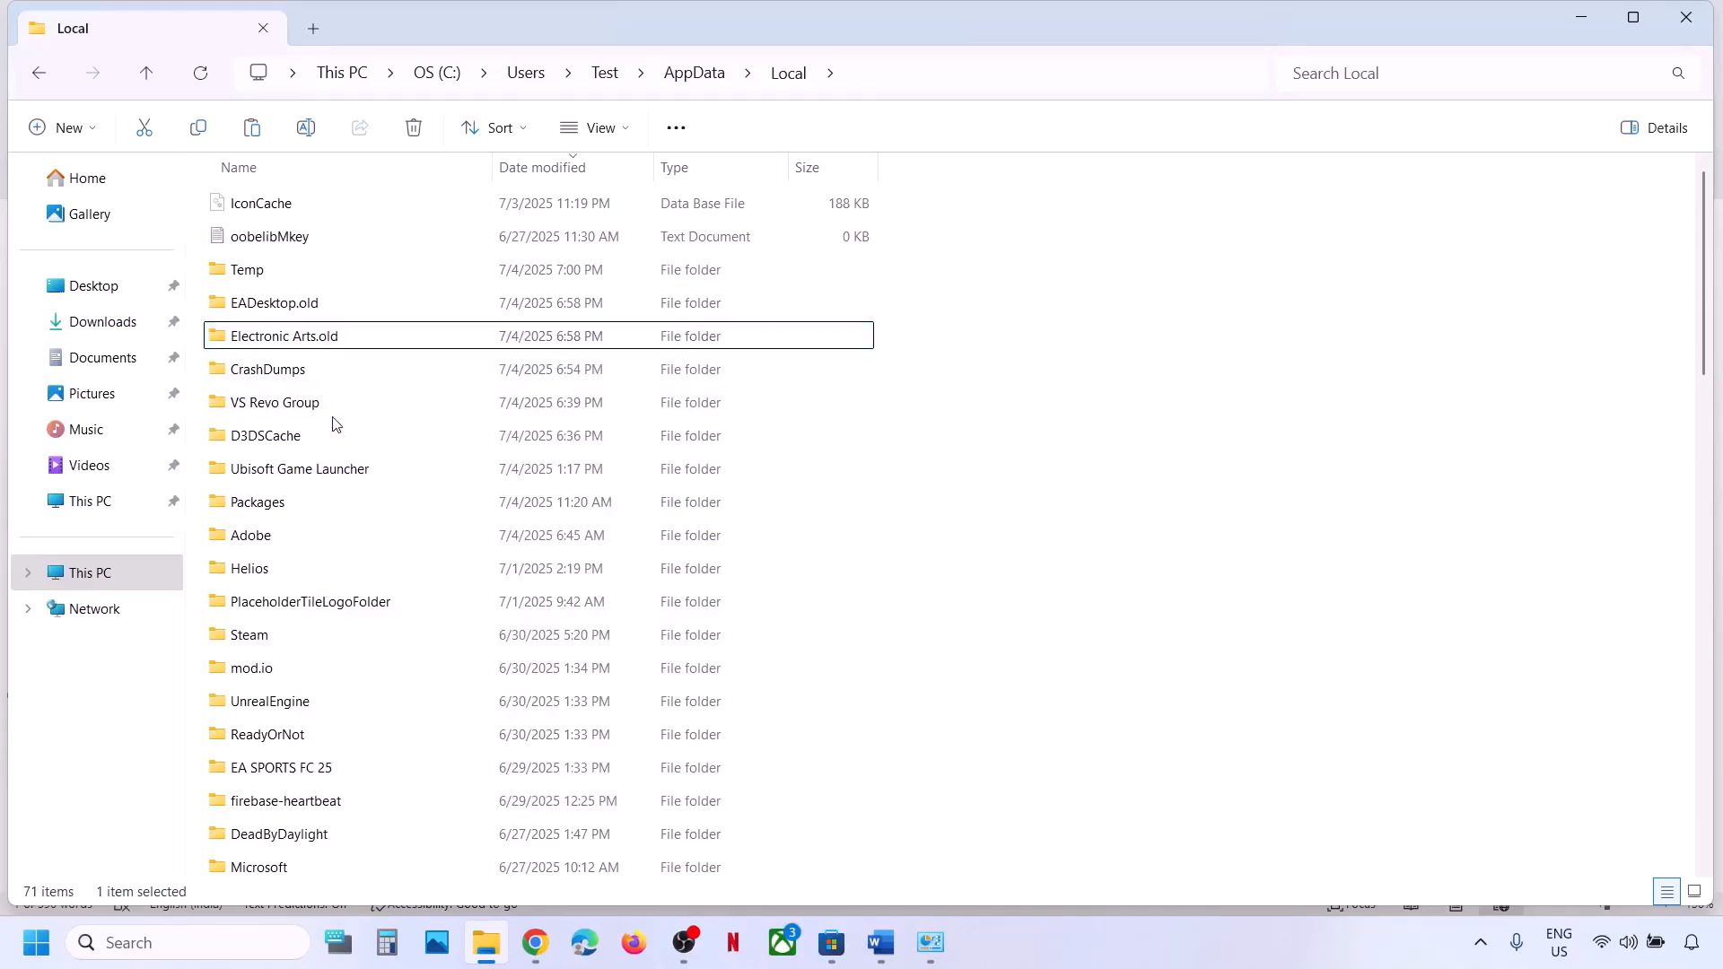
Locate the EALaunchHelper folder and rename it to EALaunchHelper.old.
key("e")
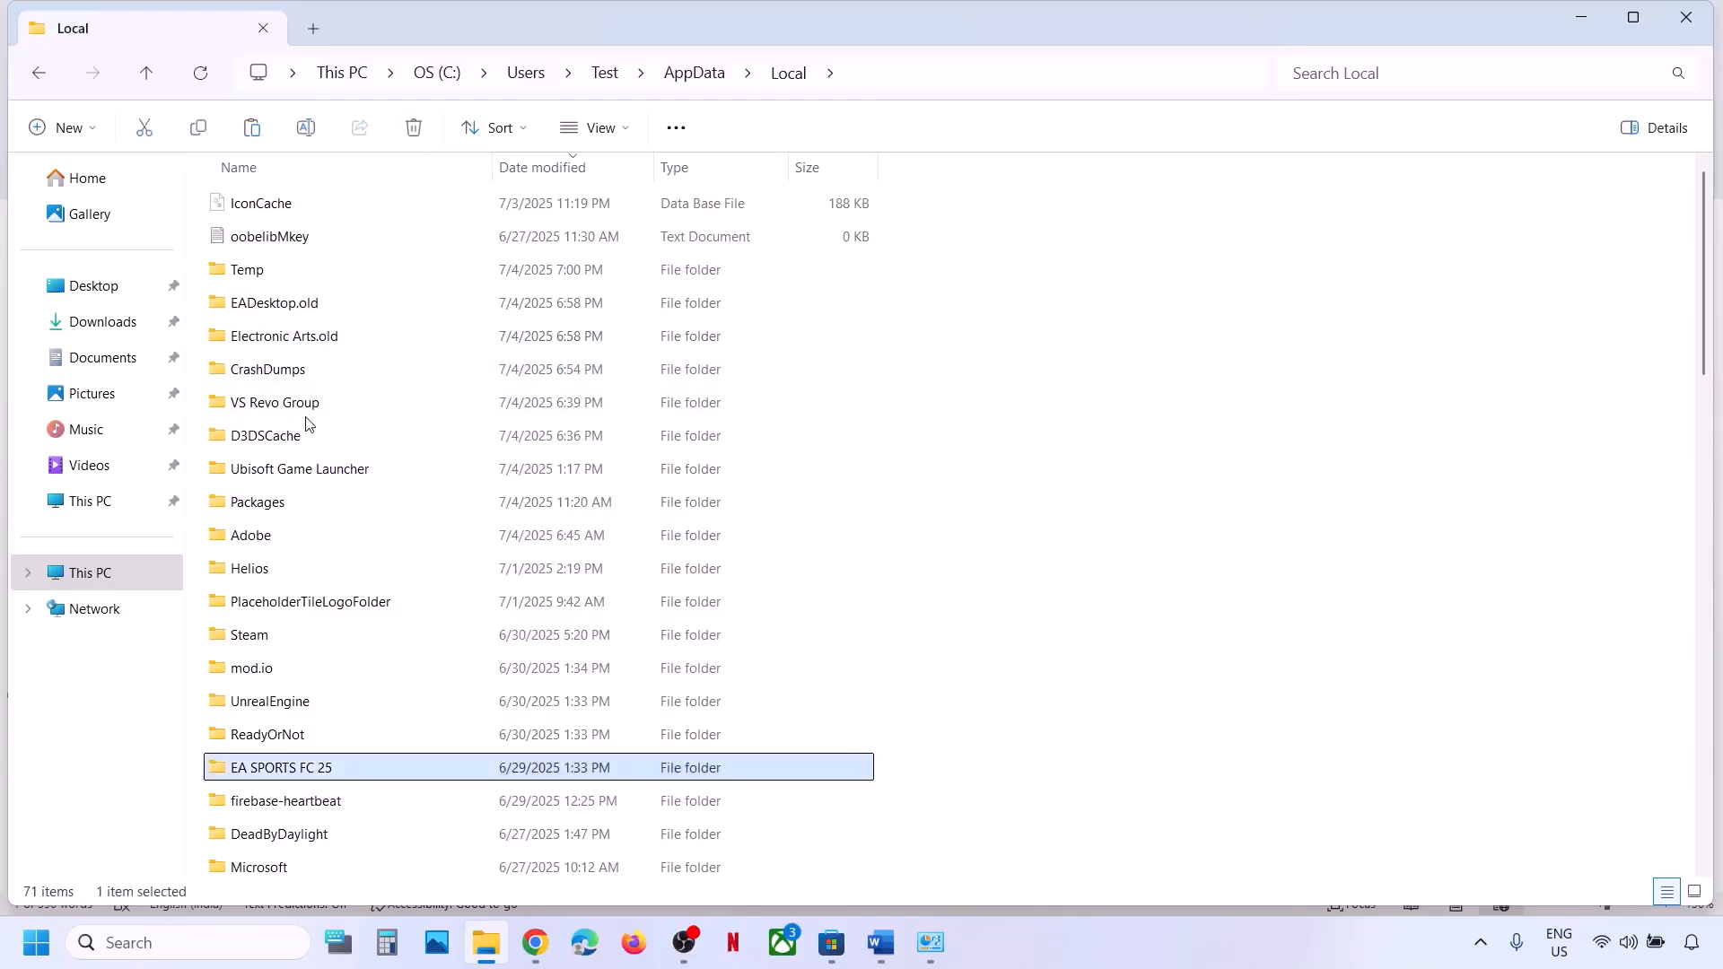
key("e")
key("e")
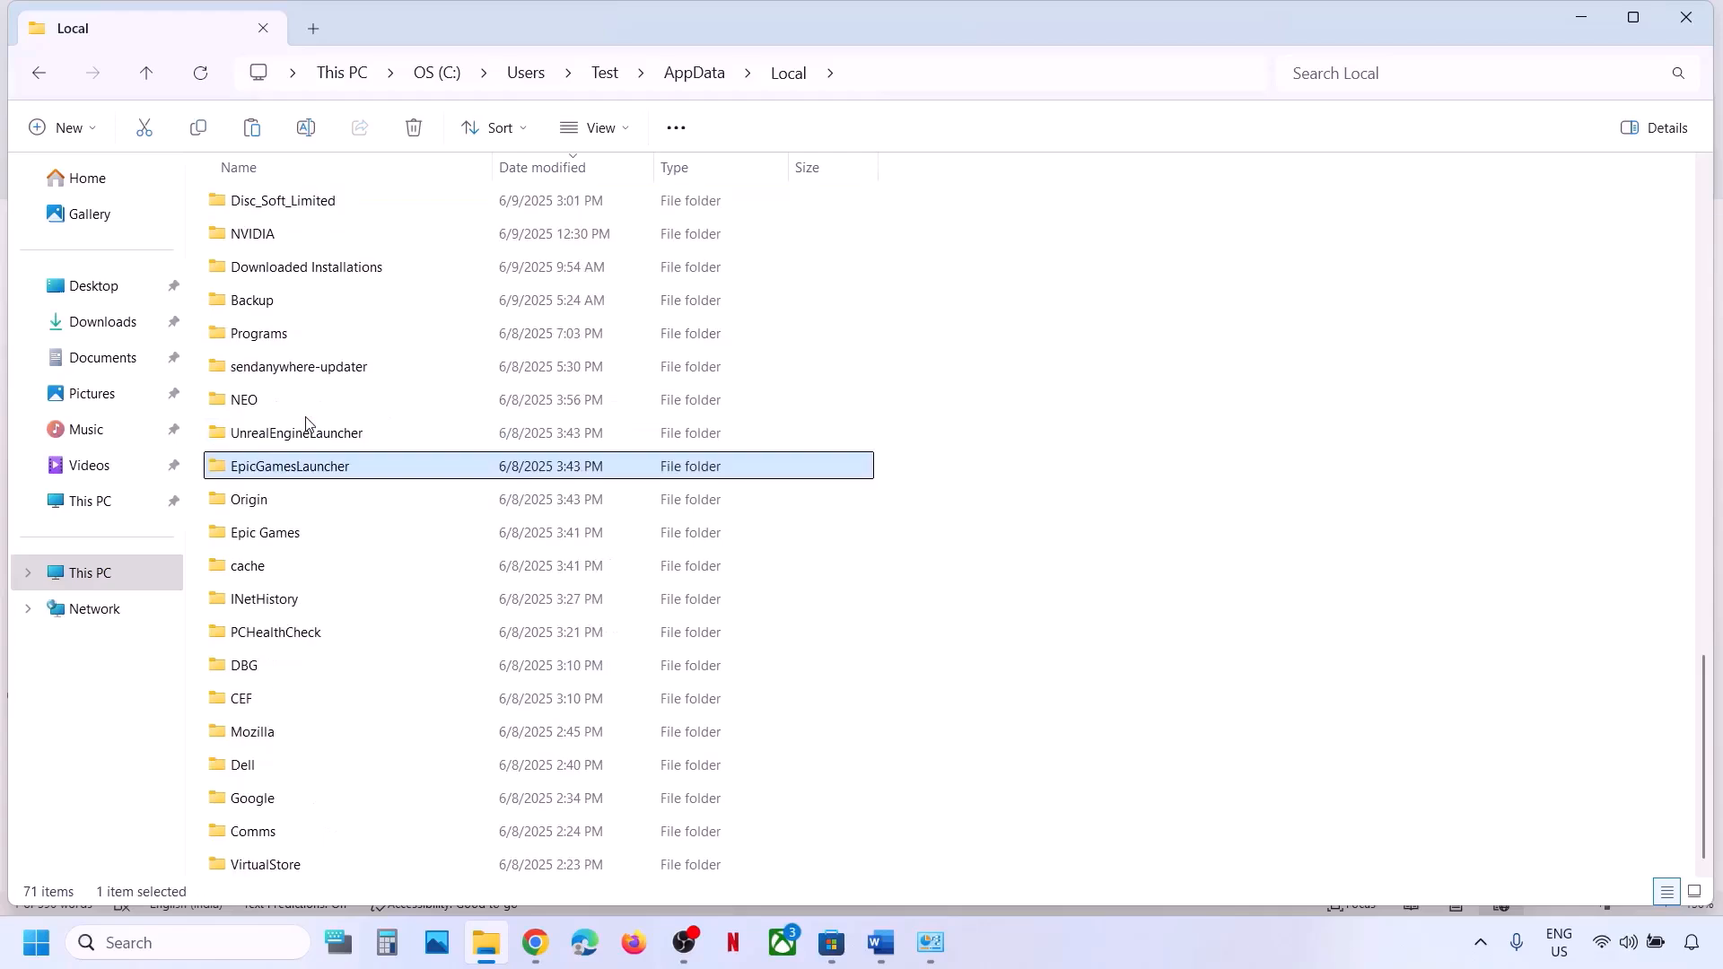
key("e")
key("e")
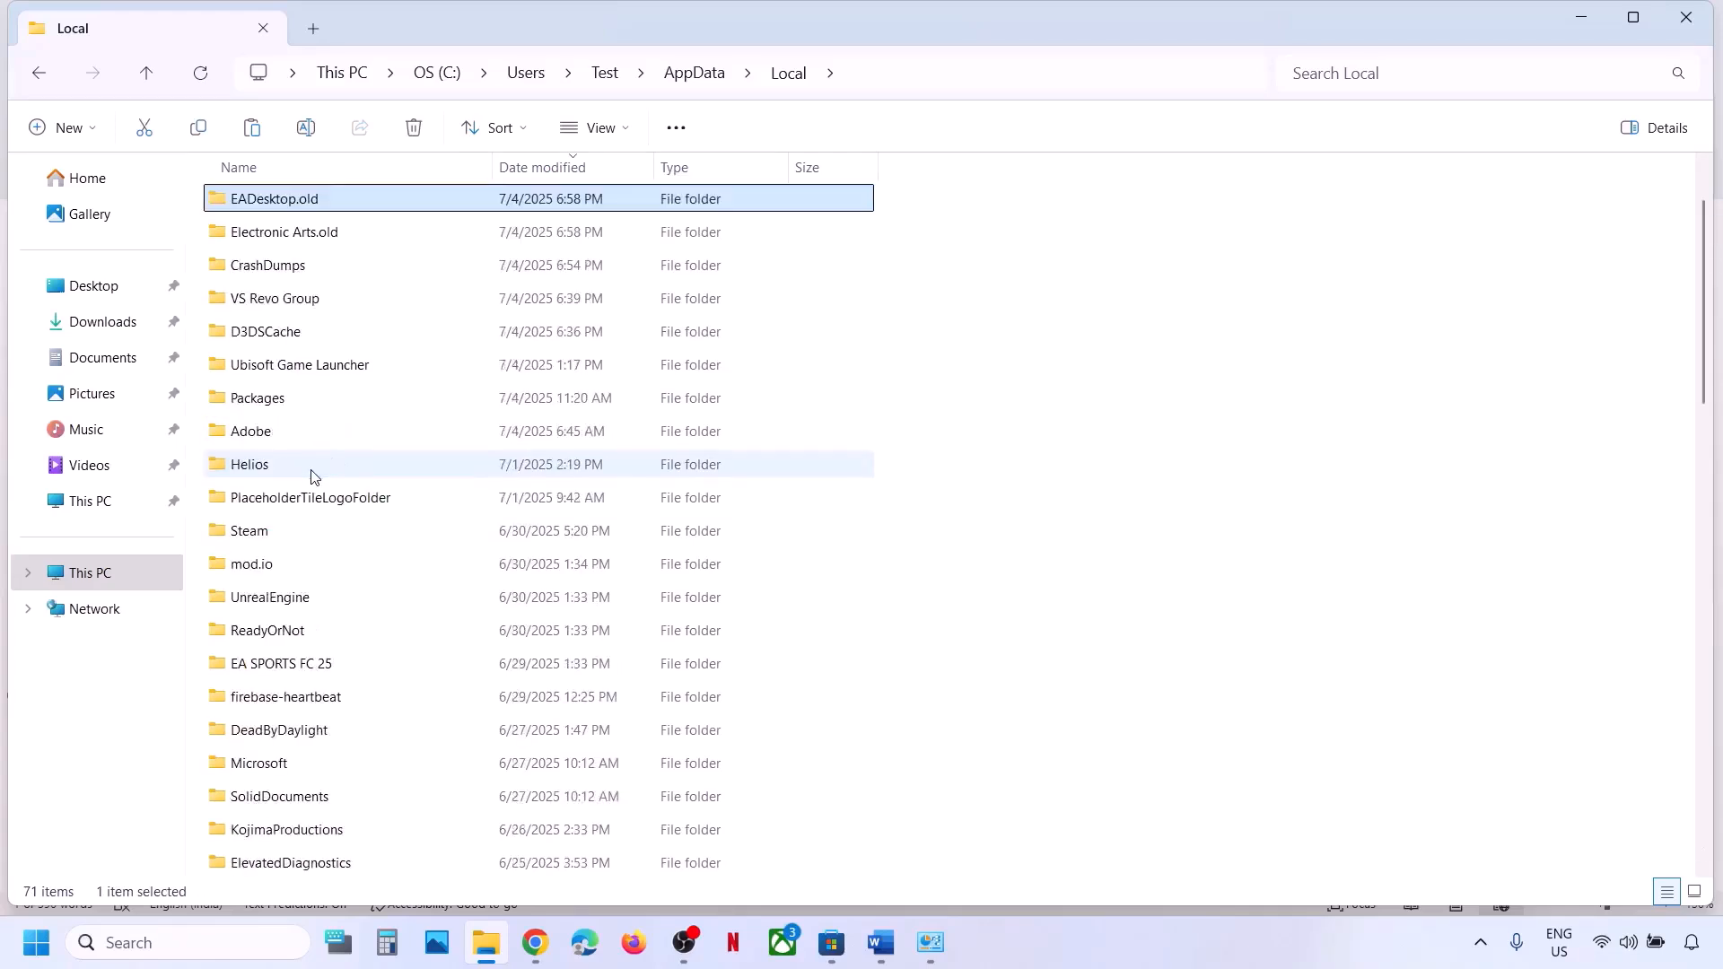
key("e")
key("e")
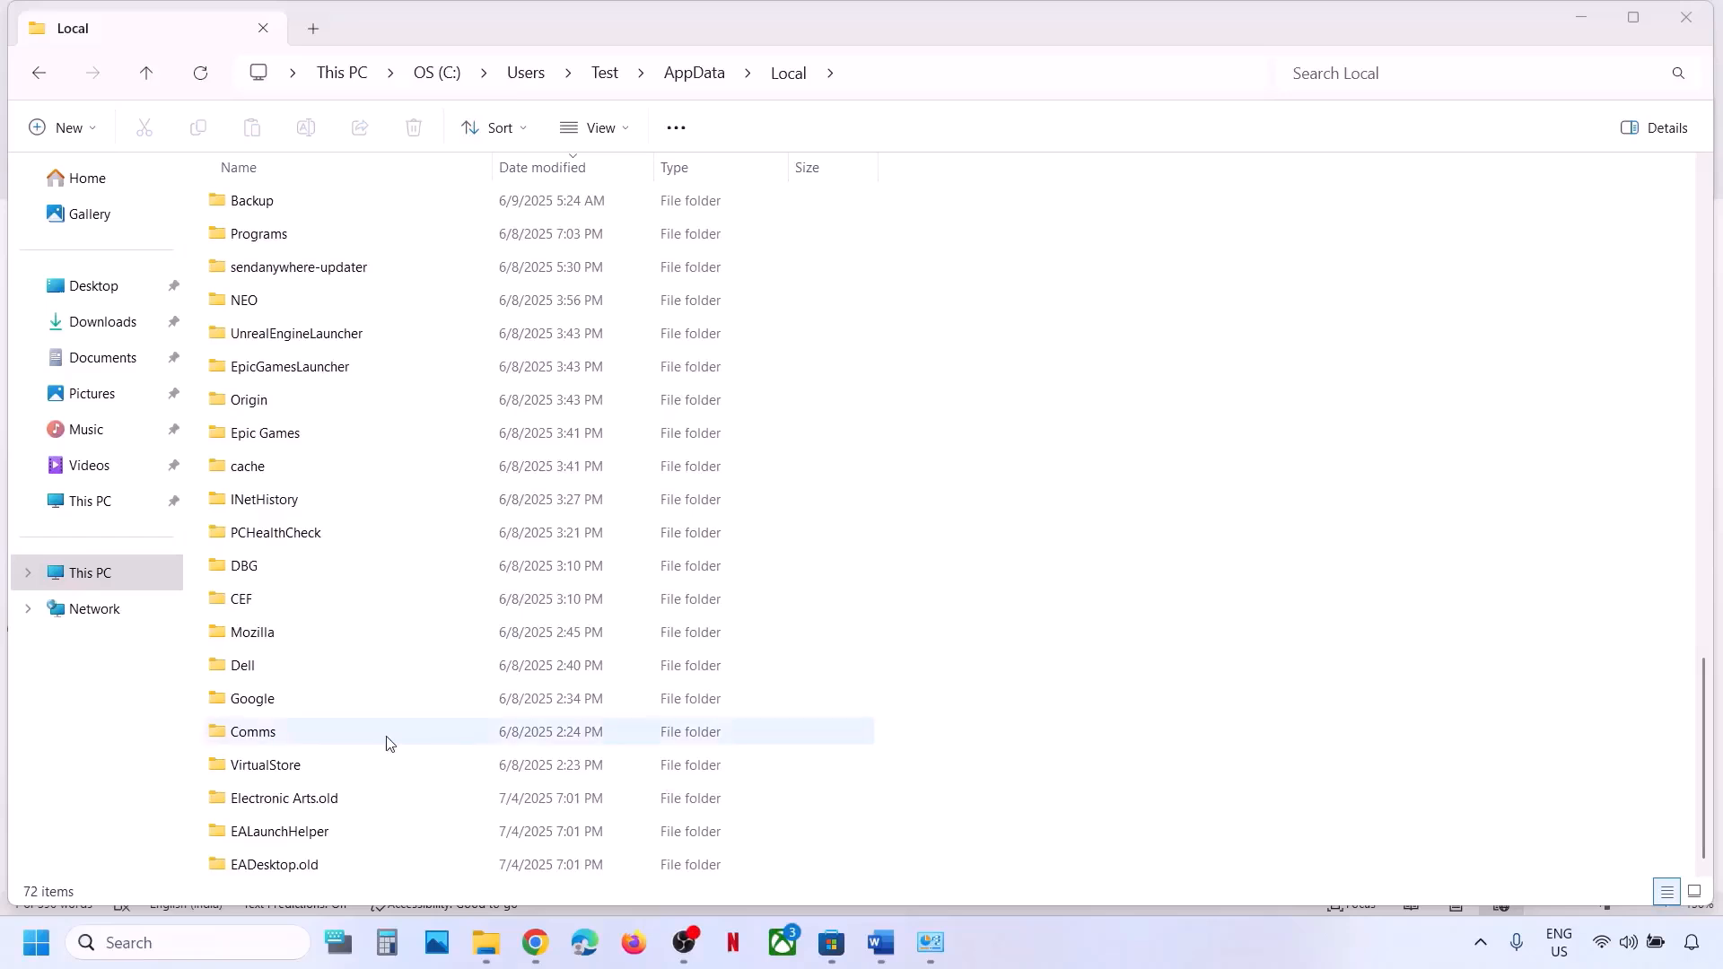
left_click(290, 841)
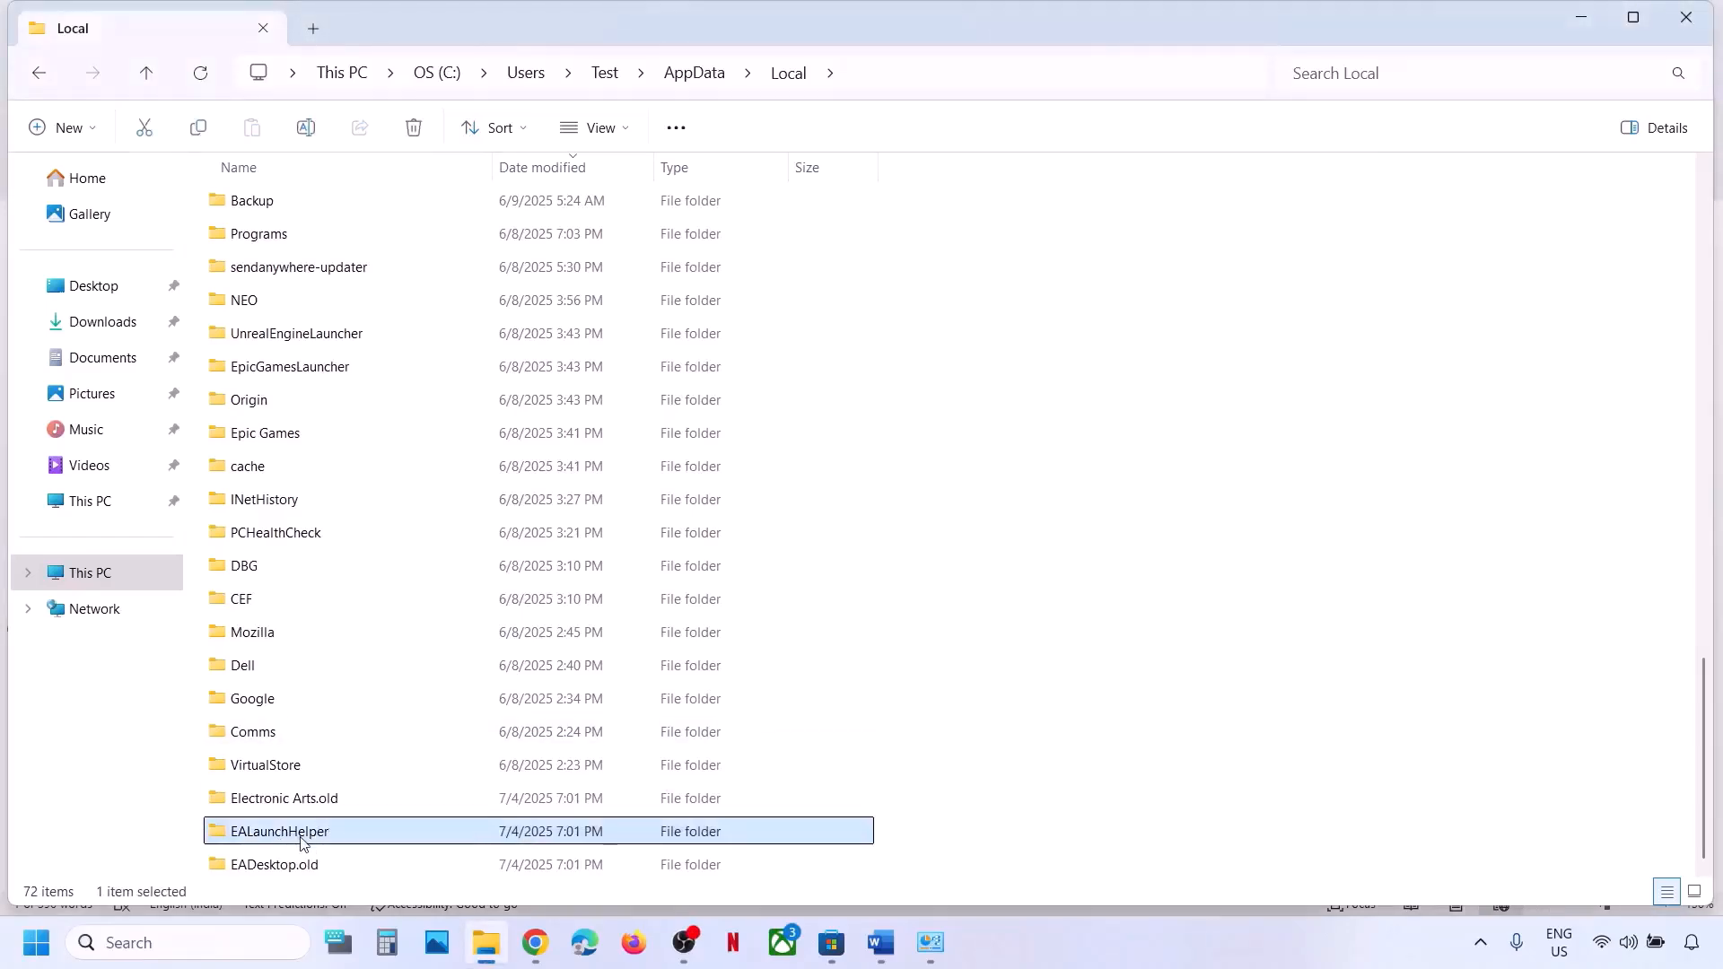
right_click(301, 844)
left_click(472, 866)
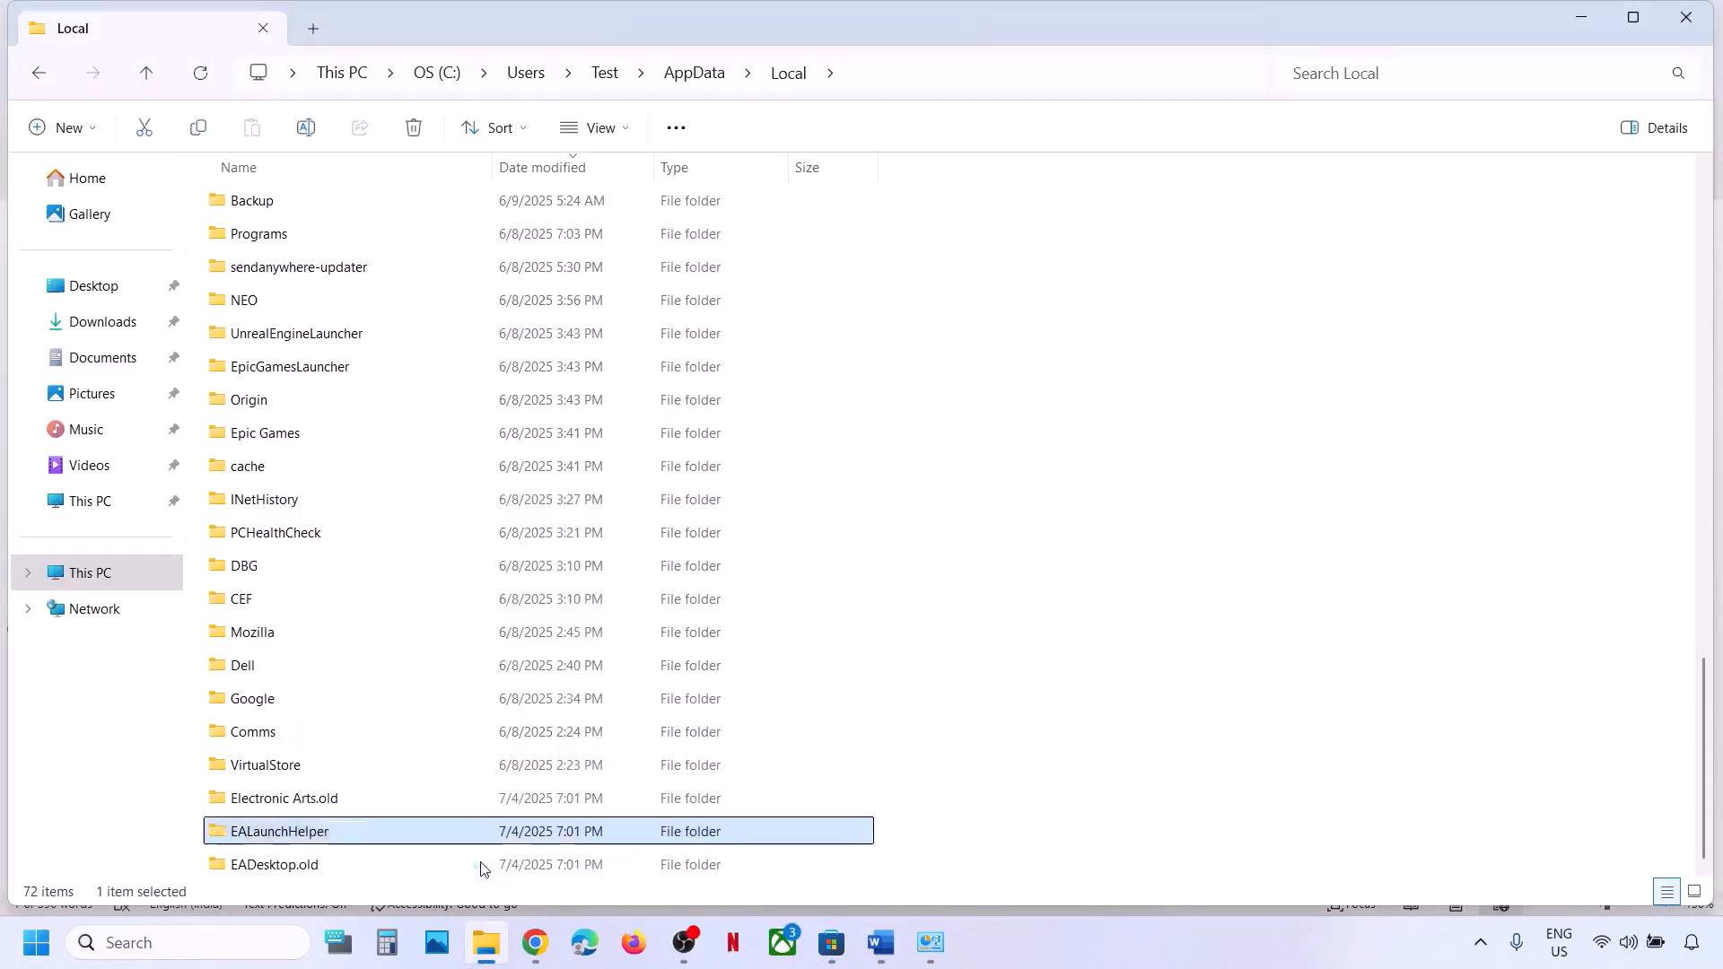
left_click(342, 825)
type(".o")
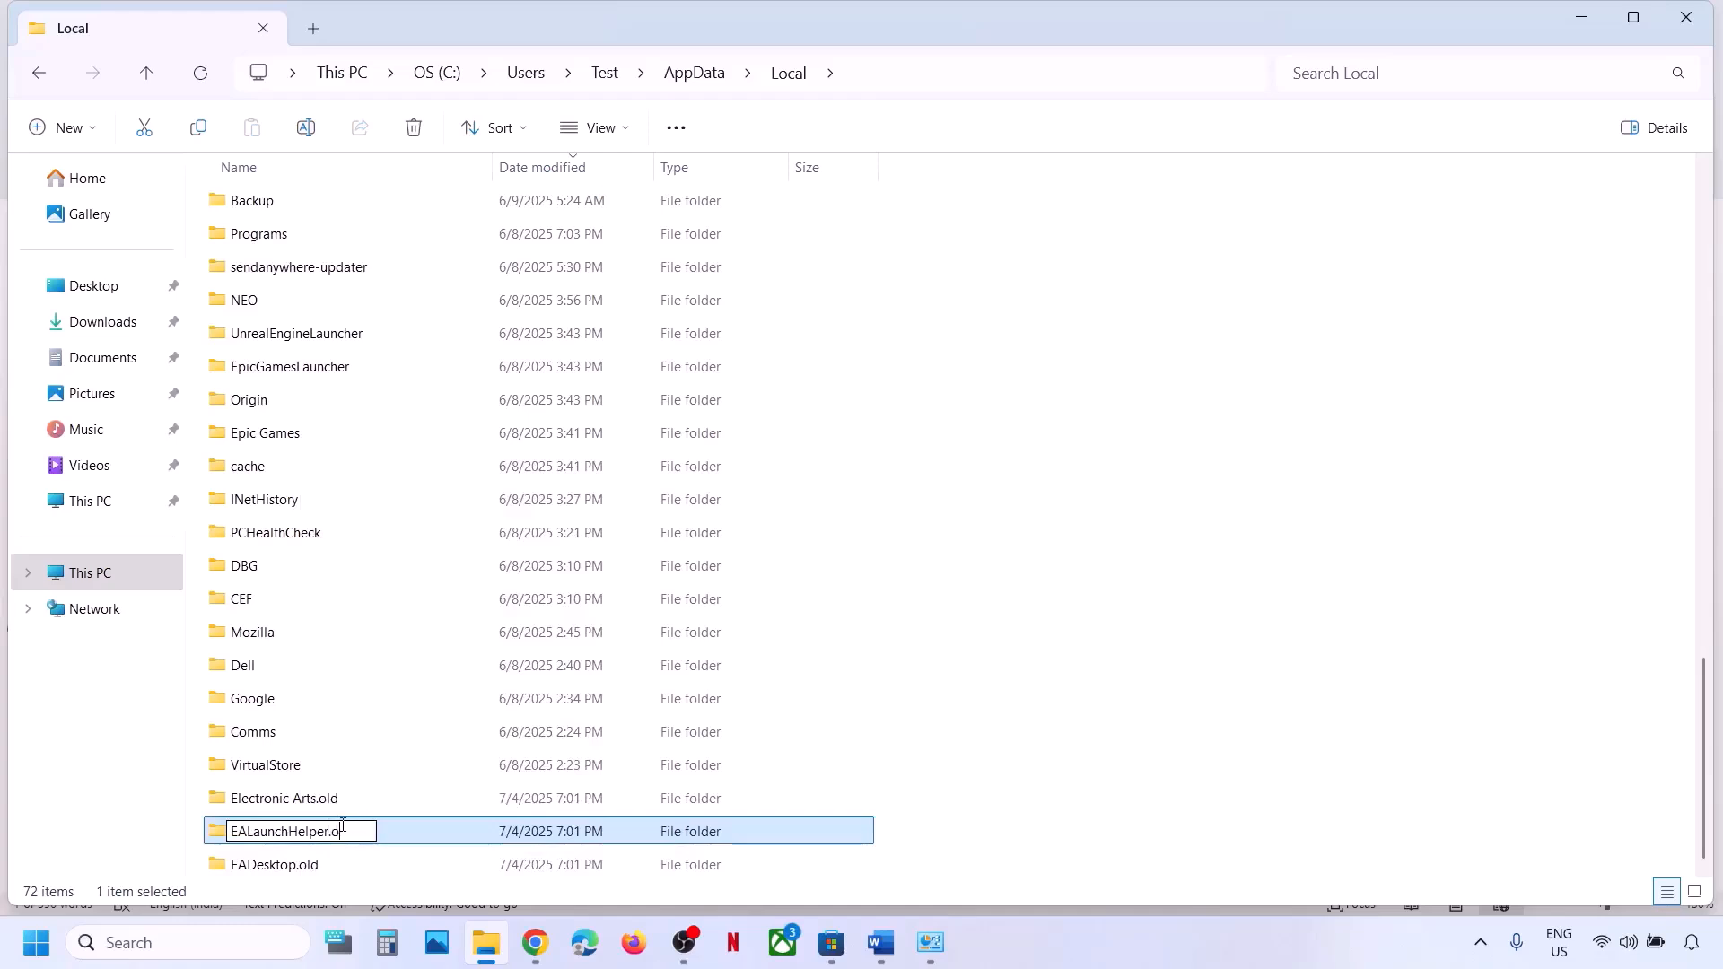
type("ld")
left_click(422, 807)
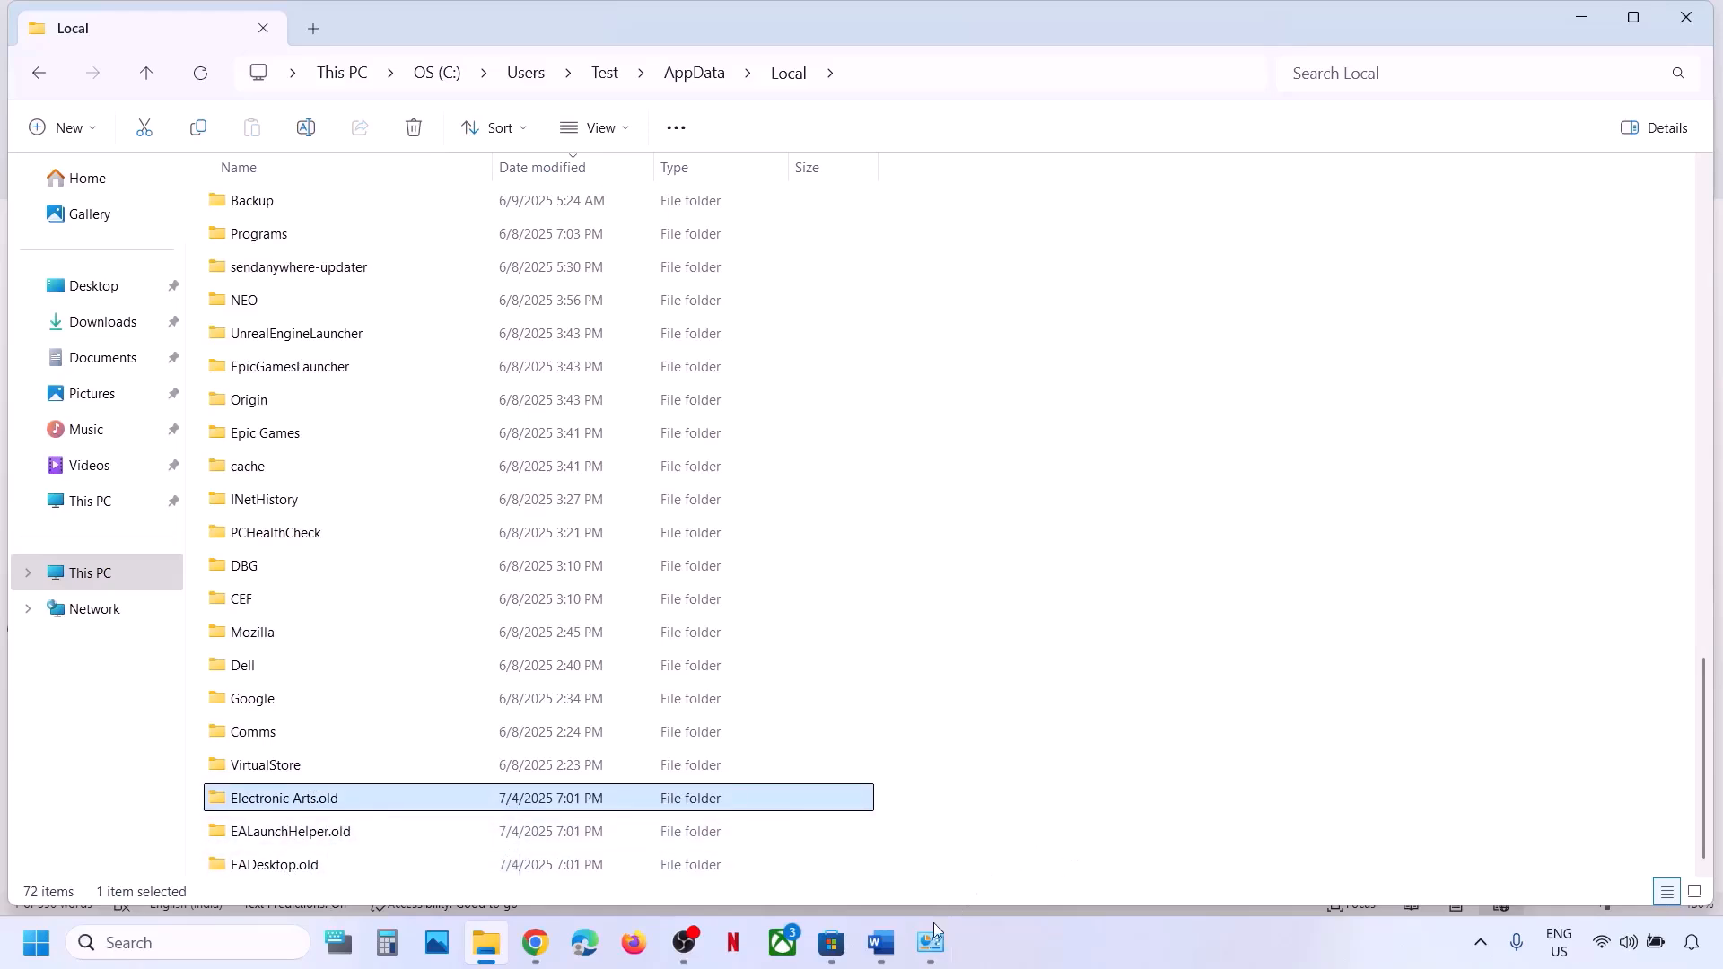
Switch from File Explorer to the EA App instructions document in Word.
left_click(889, 955)
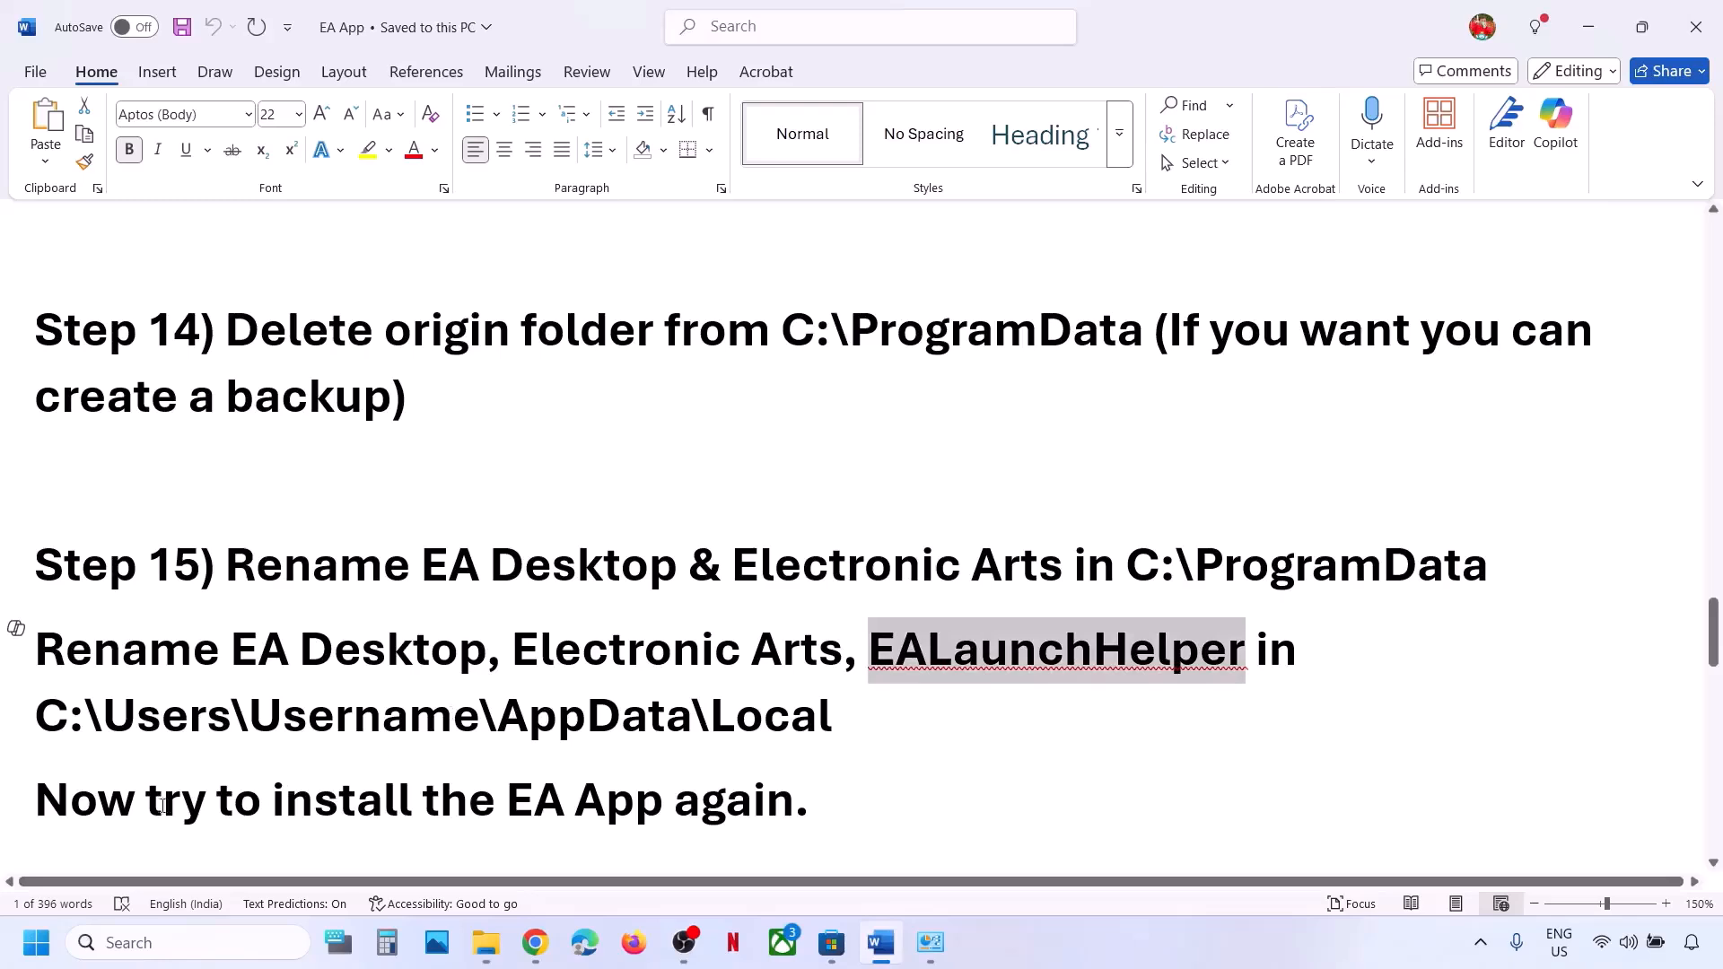
left_click_drag(61, 808, 814, 794)
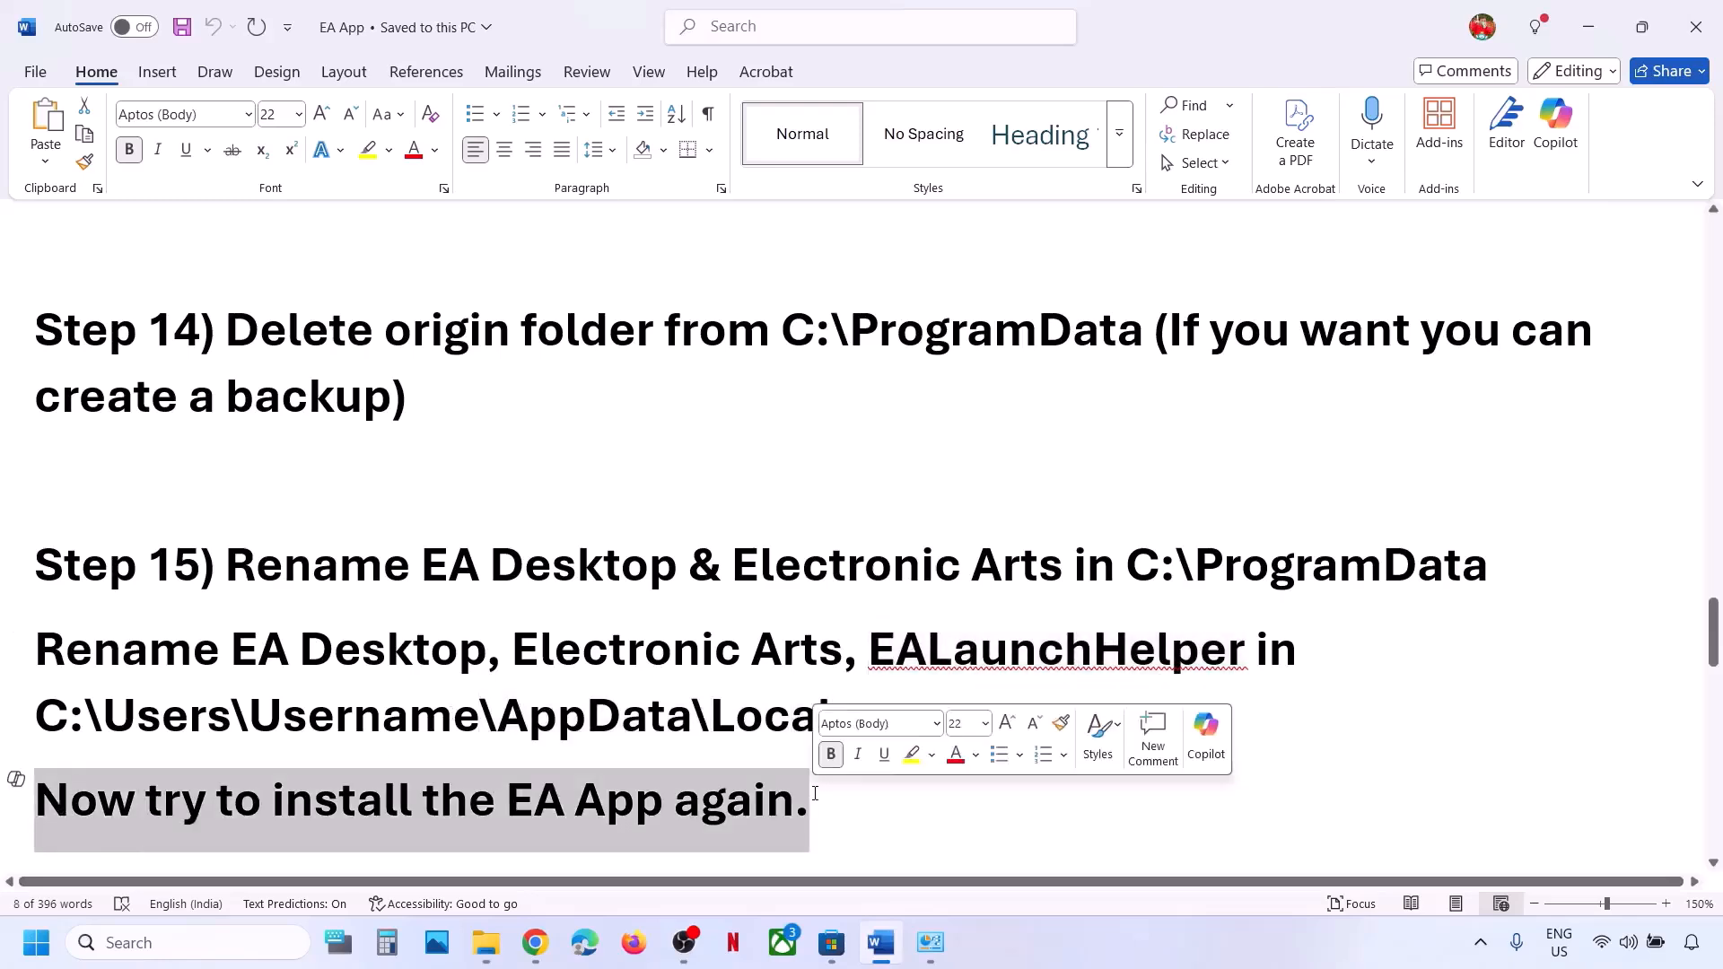
scroll(592, 679, "down", 4)
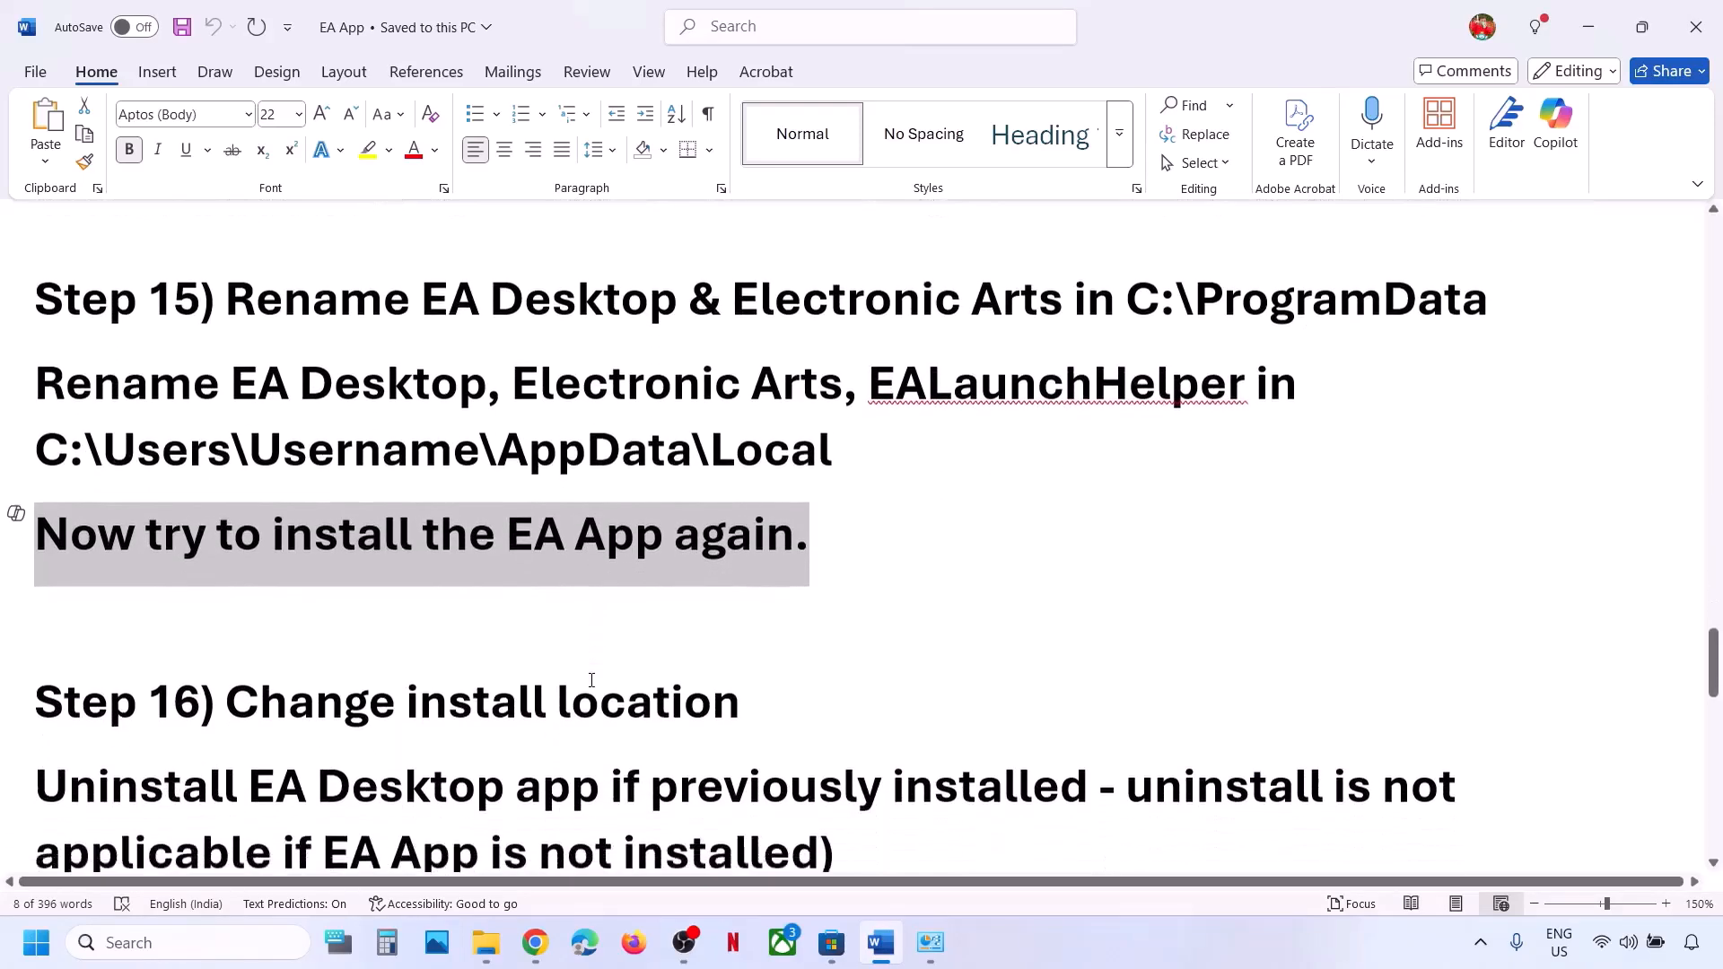
scroll(589, 680, "up", 2)
scroll(521, 688, "down", 1)
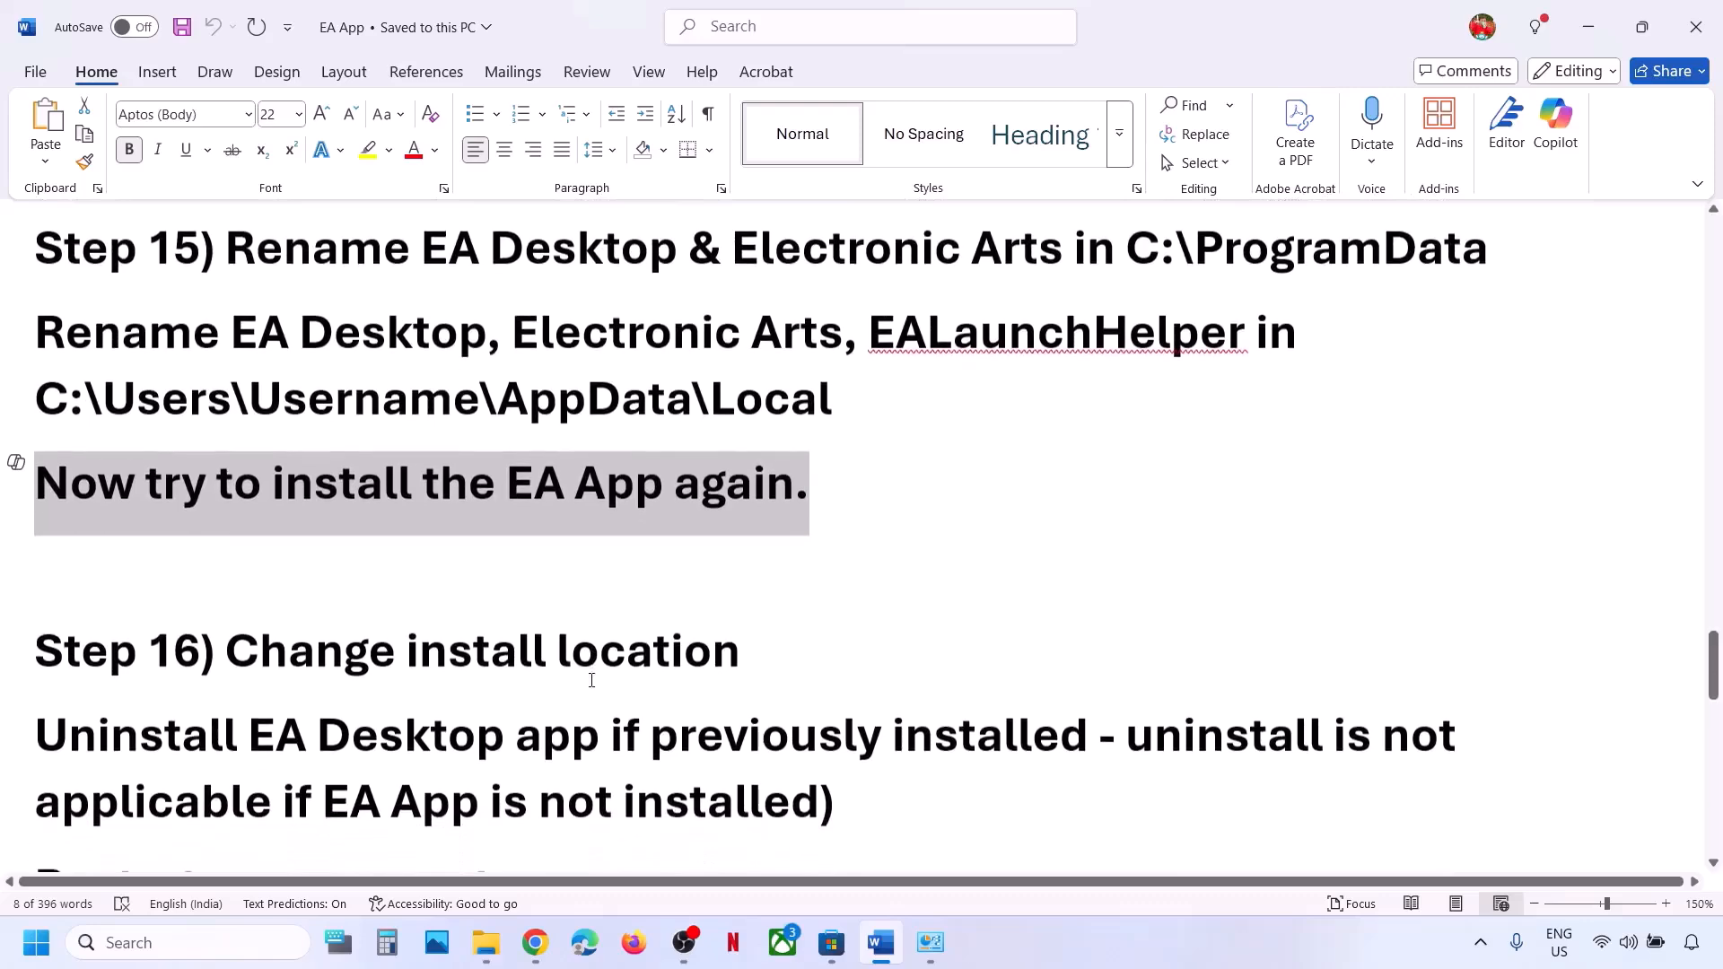
scroll(521, 687, "down", 3)
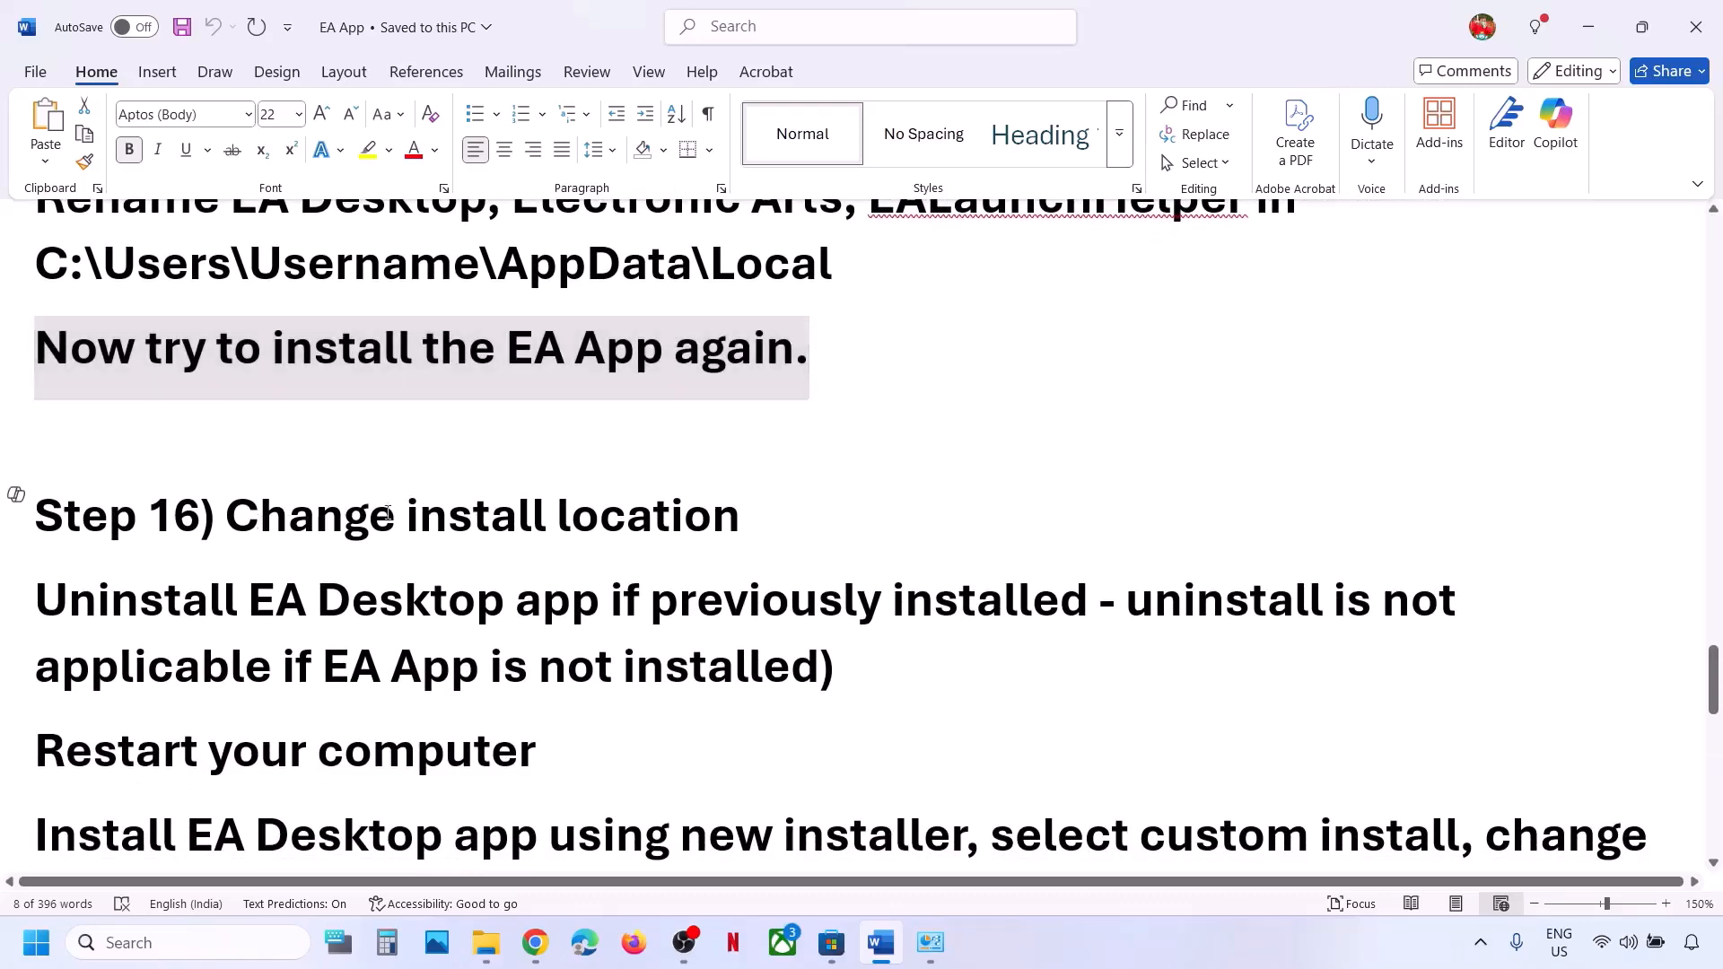
left_click_drag(276, 522, 549, 523)
scroll(186, 471, "down", 2)
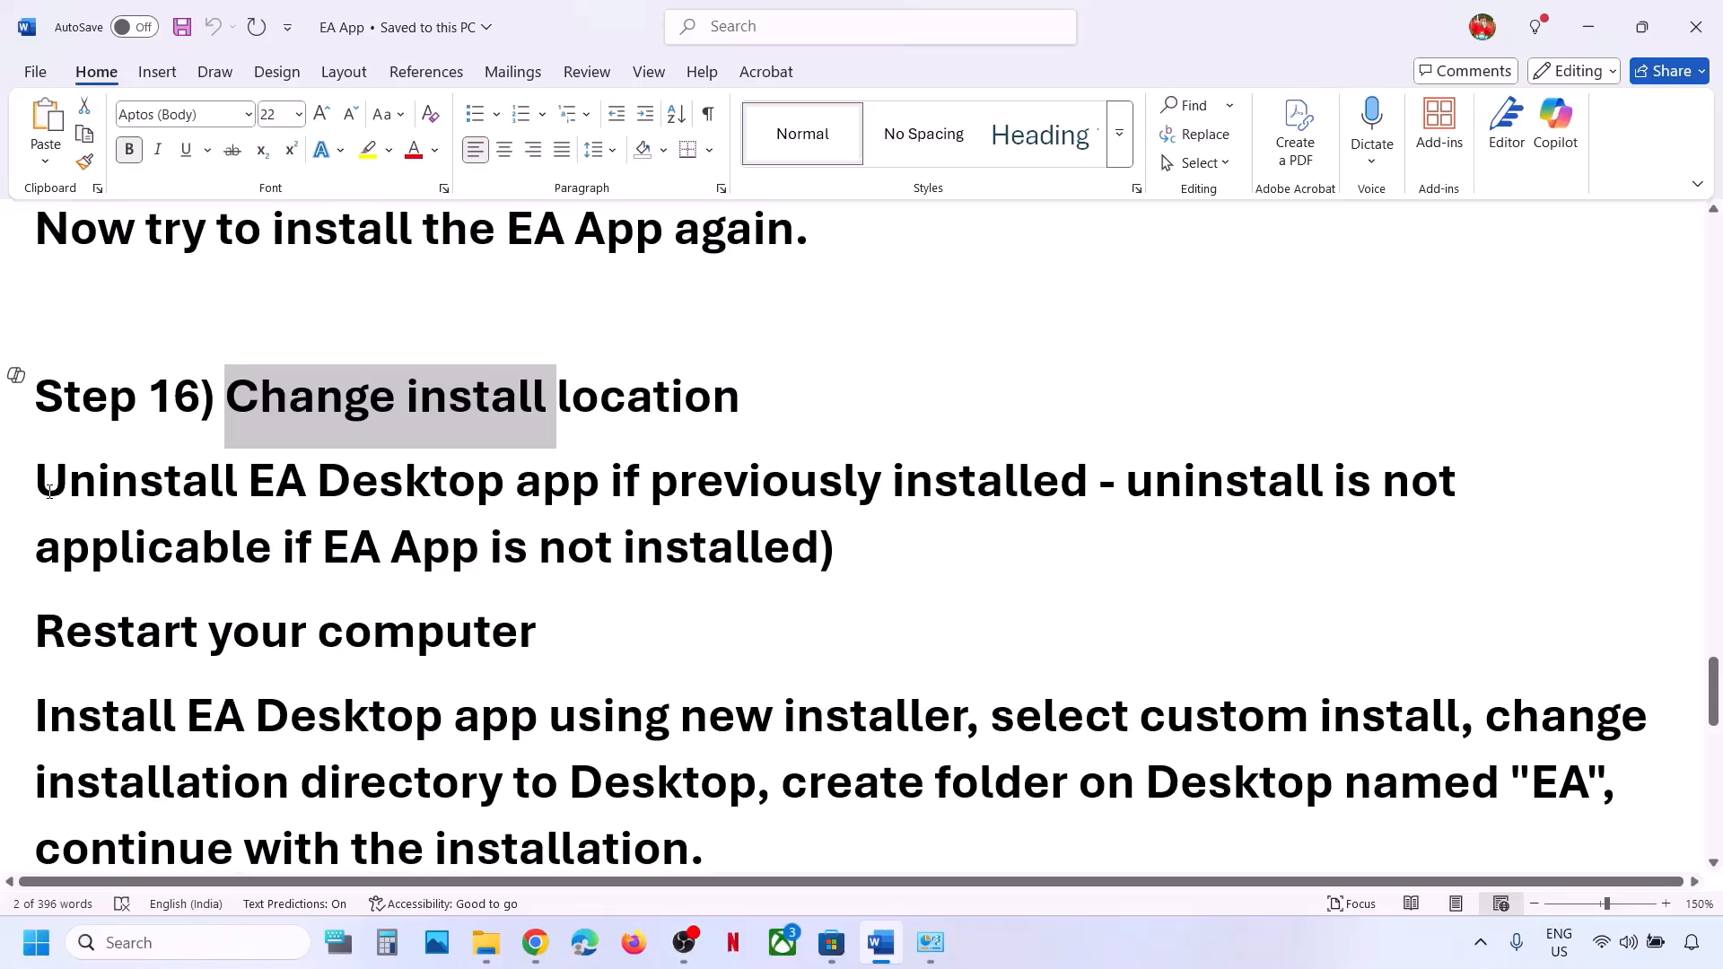
left_click_drag(49, 491, 735, 471)
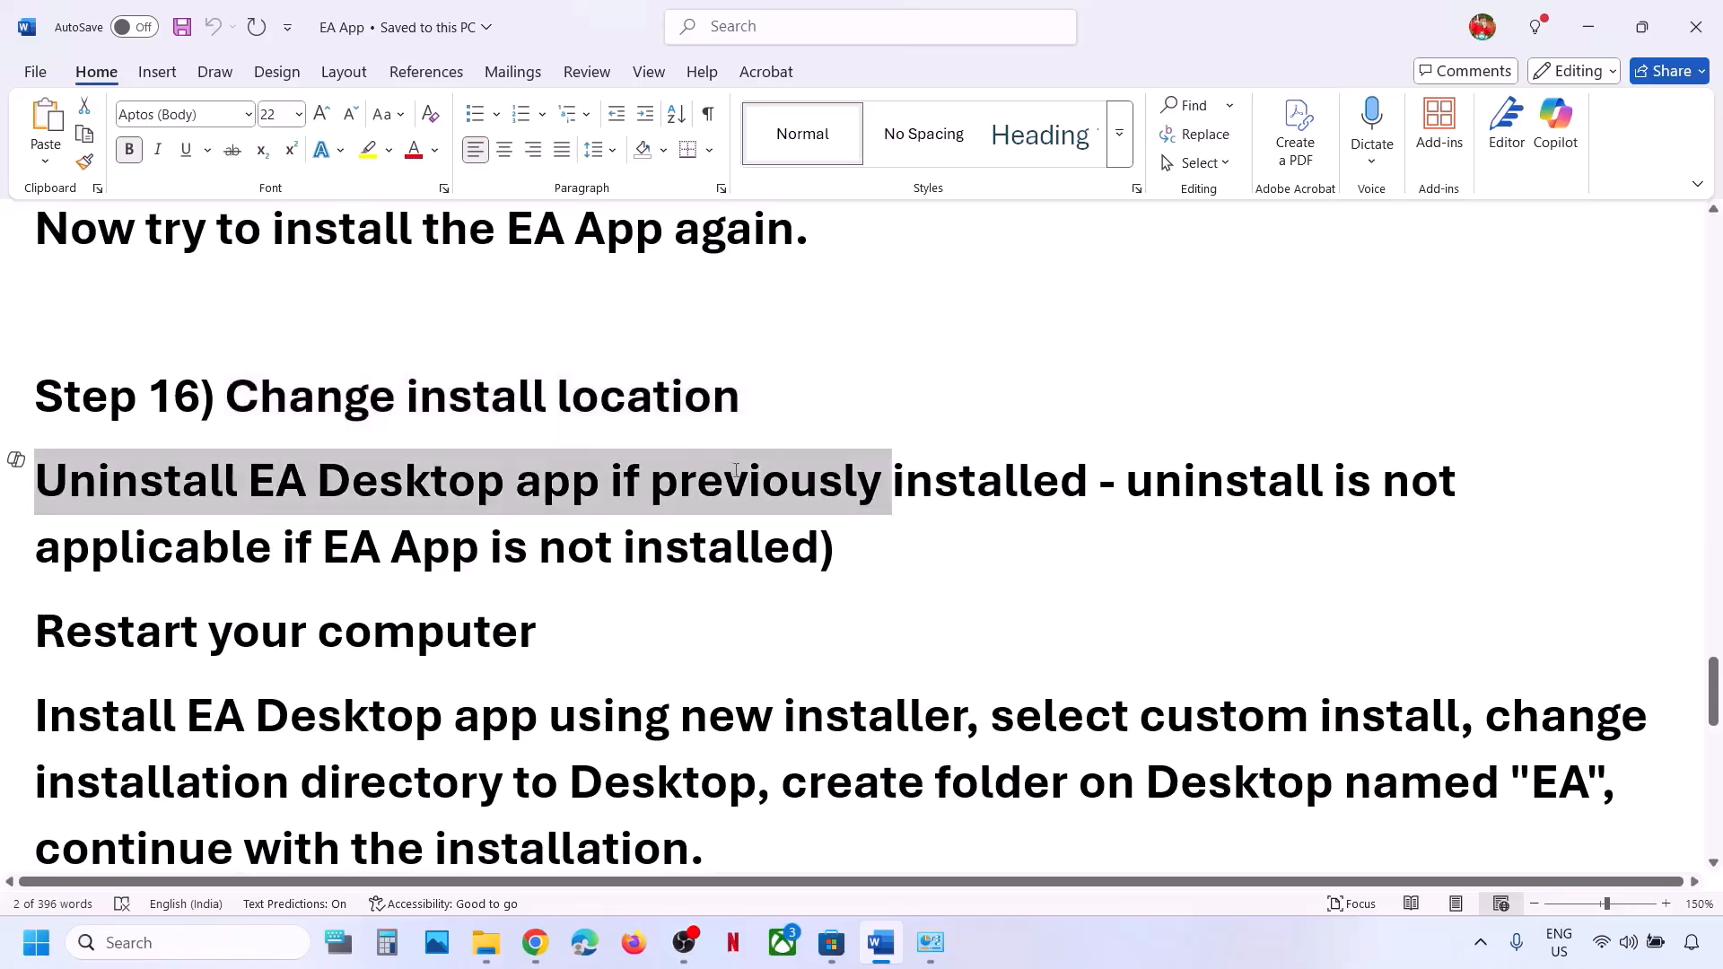
left_click_drag(864, 475, 1090, 483)
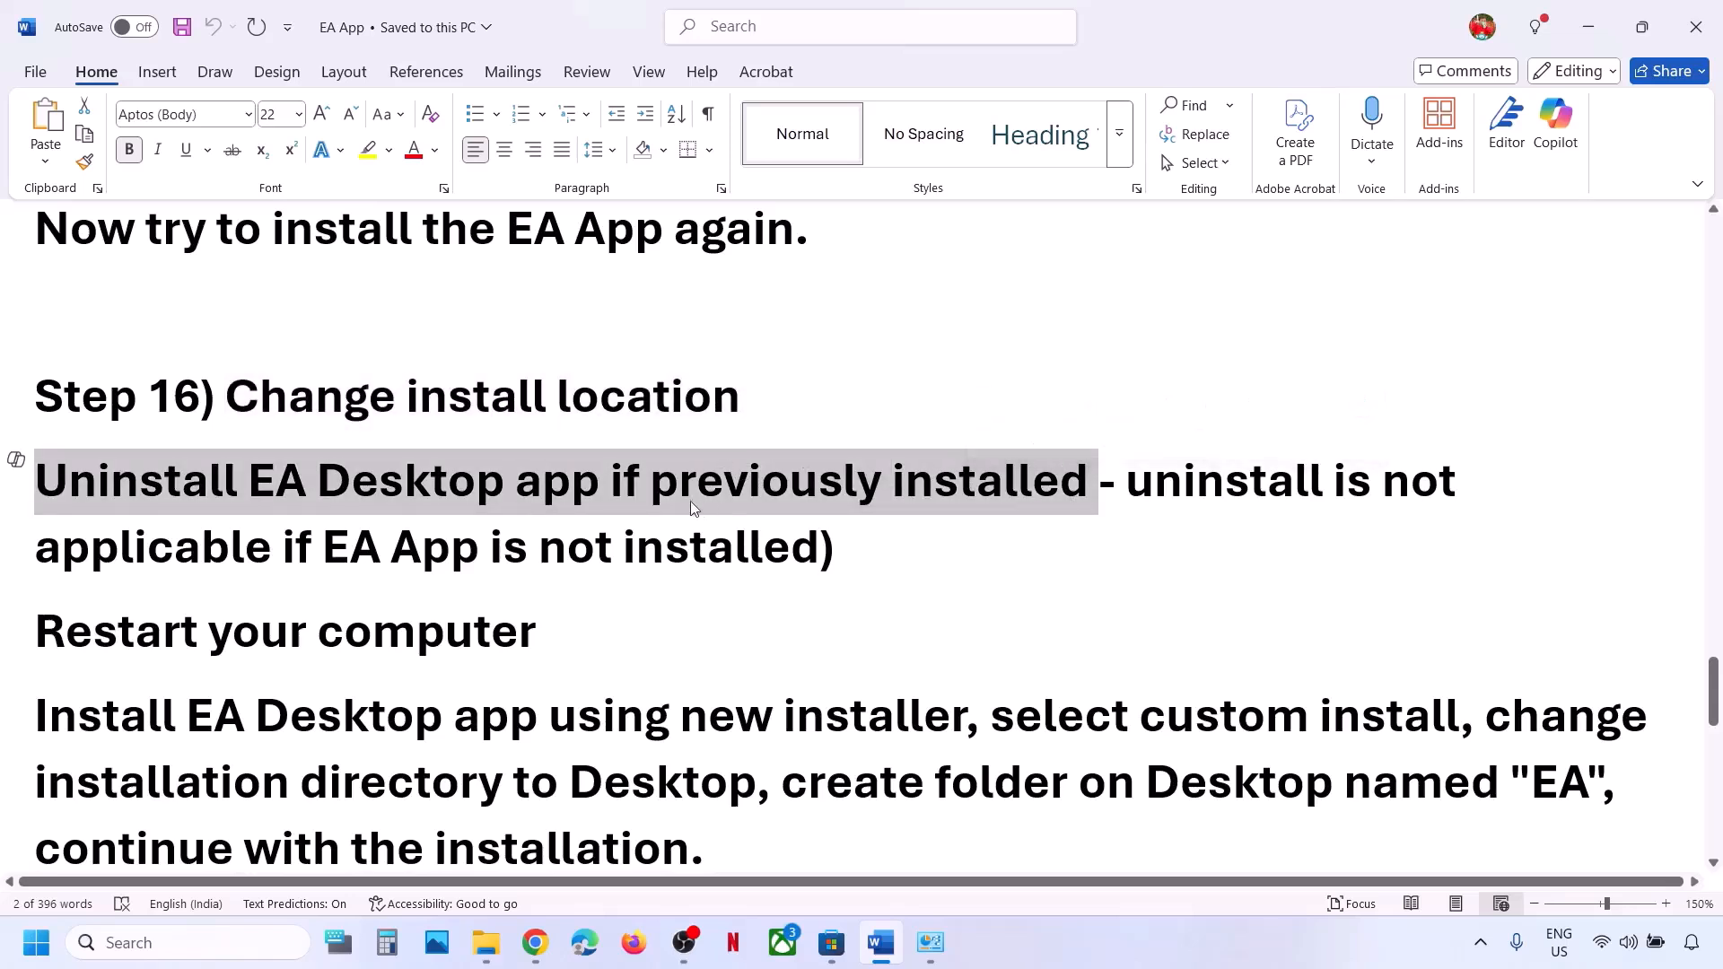
left_click_drag(1125, 489, 819, 548)
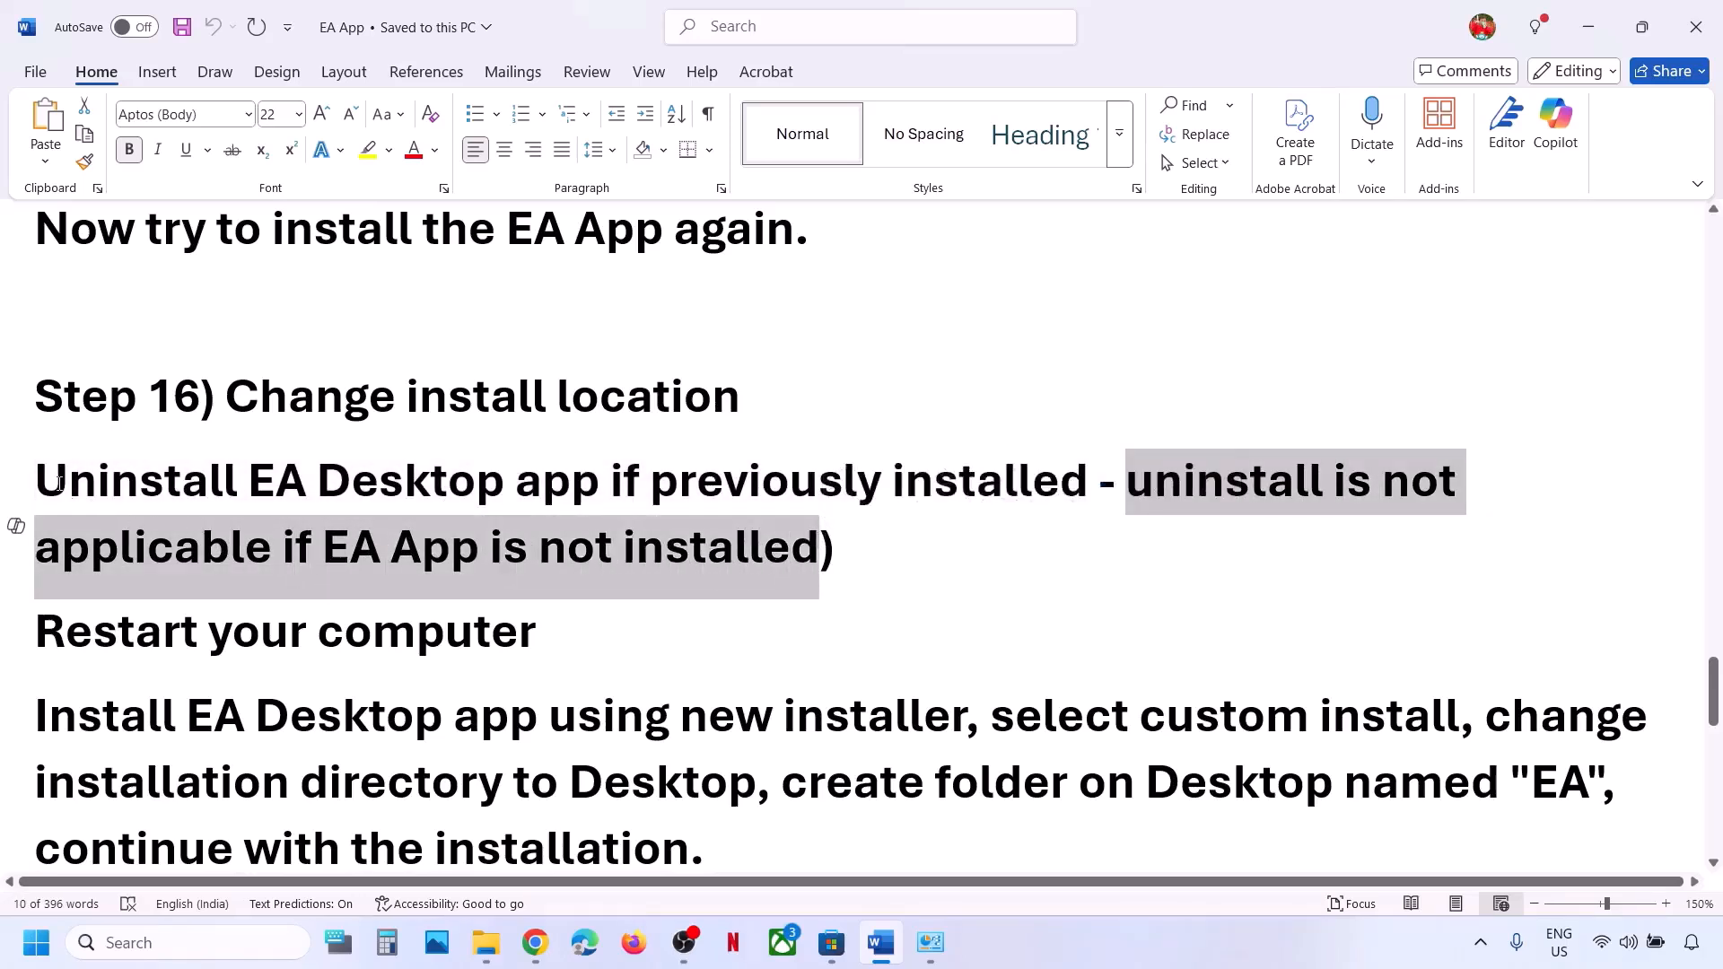
left_click_drag(59, 483, 673, 529)
left_click(406, 560)
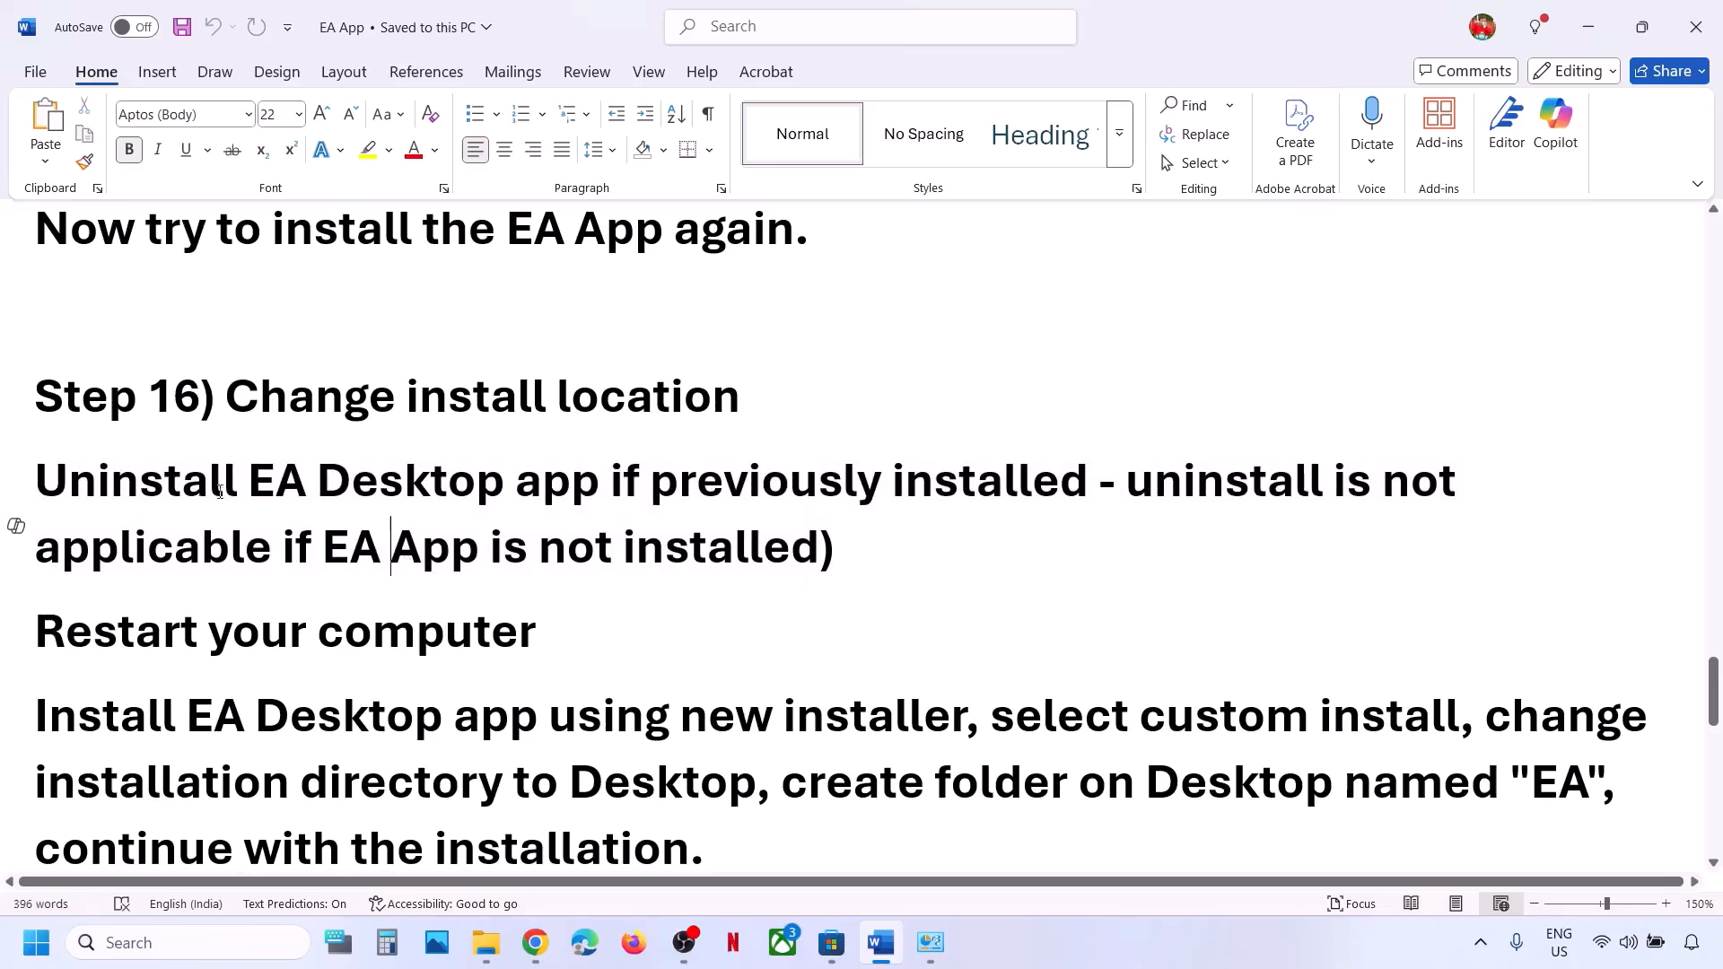
left_click_drag(153, 485, 498, 485)
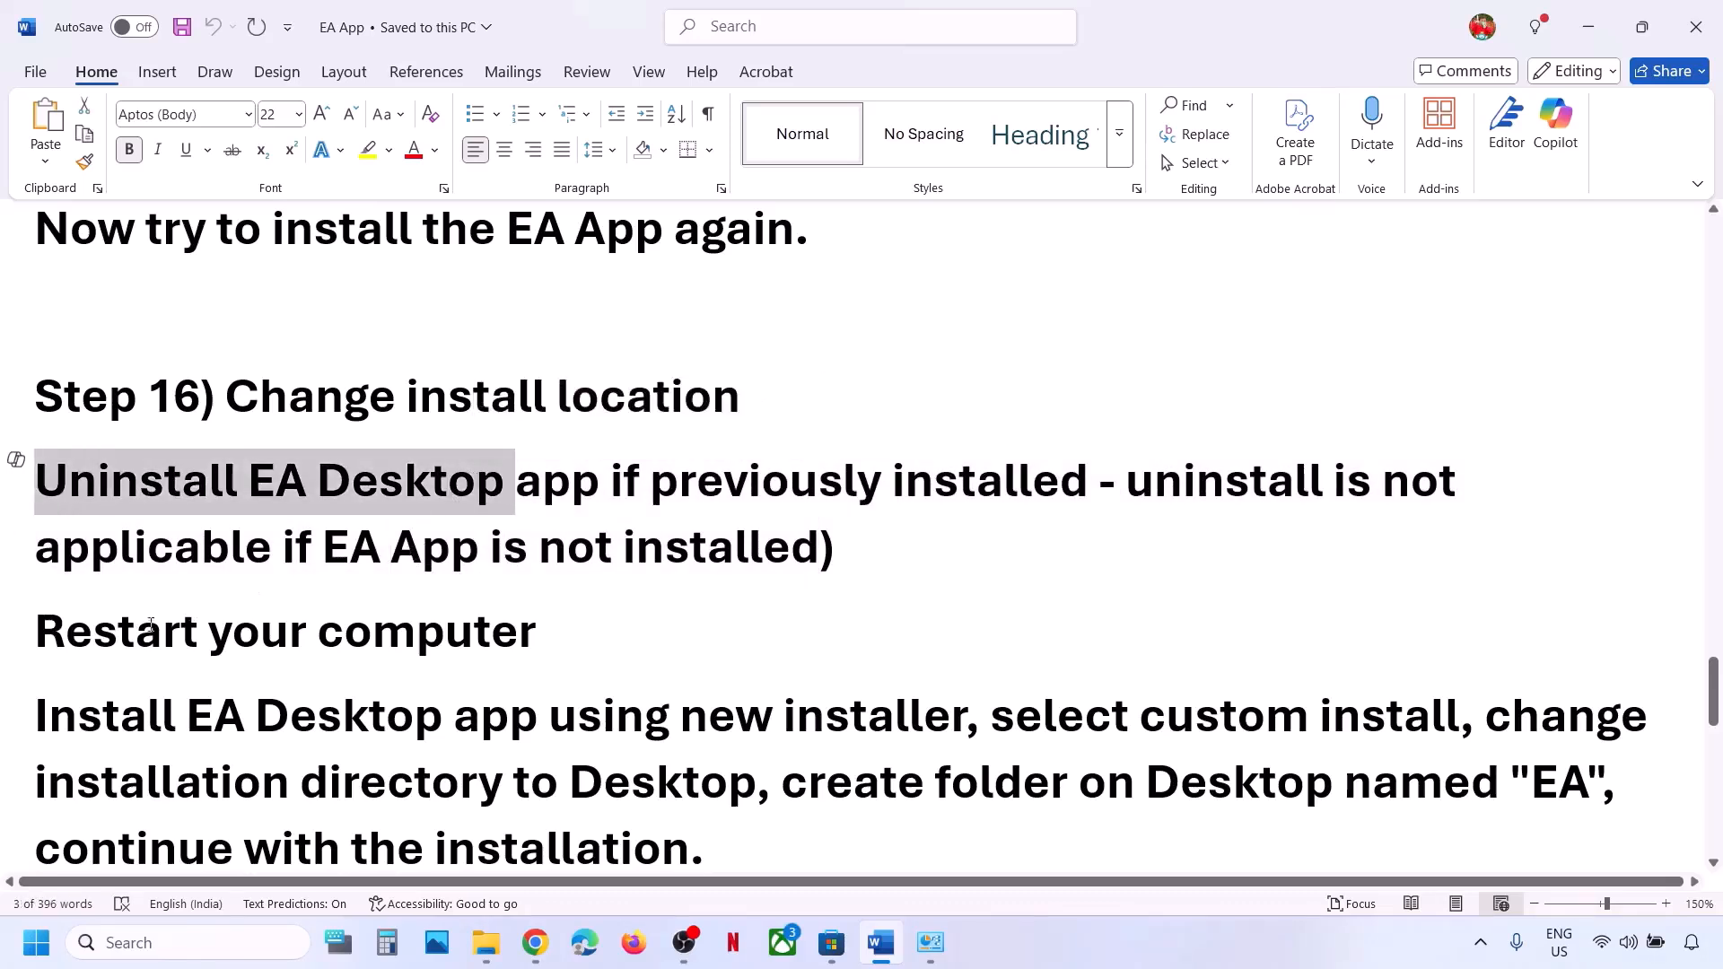
left_click_drag(57, 638, 548, 632)
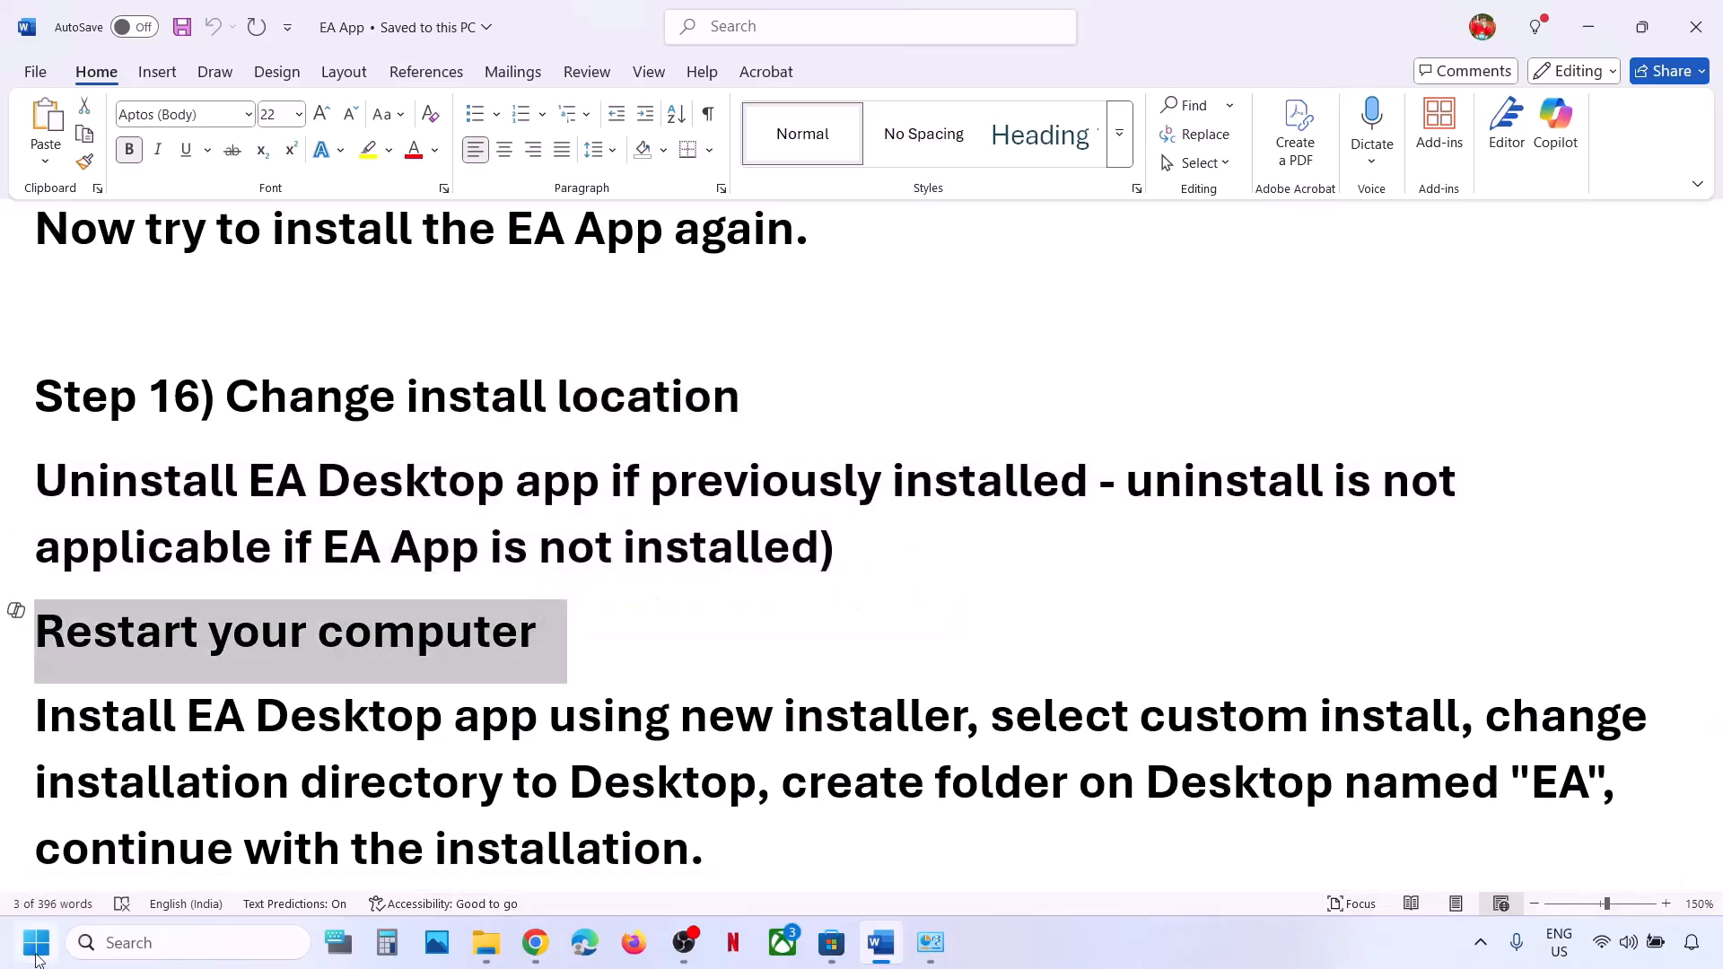
key("super")
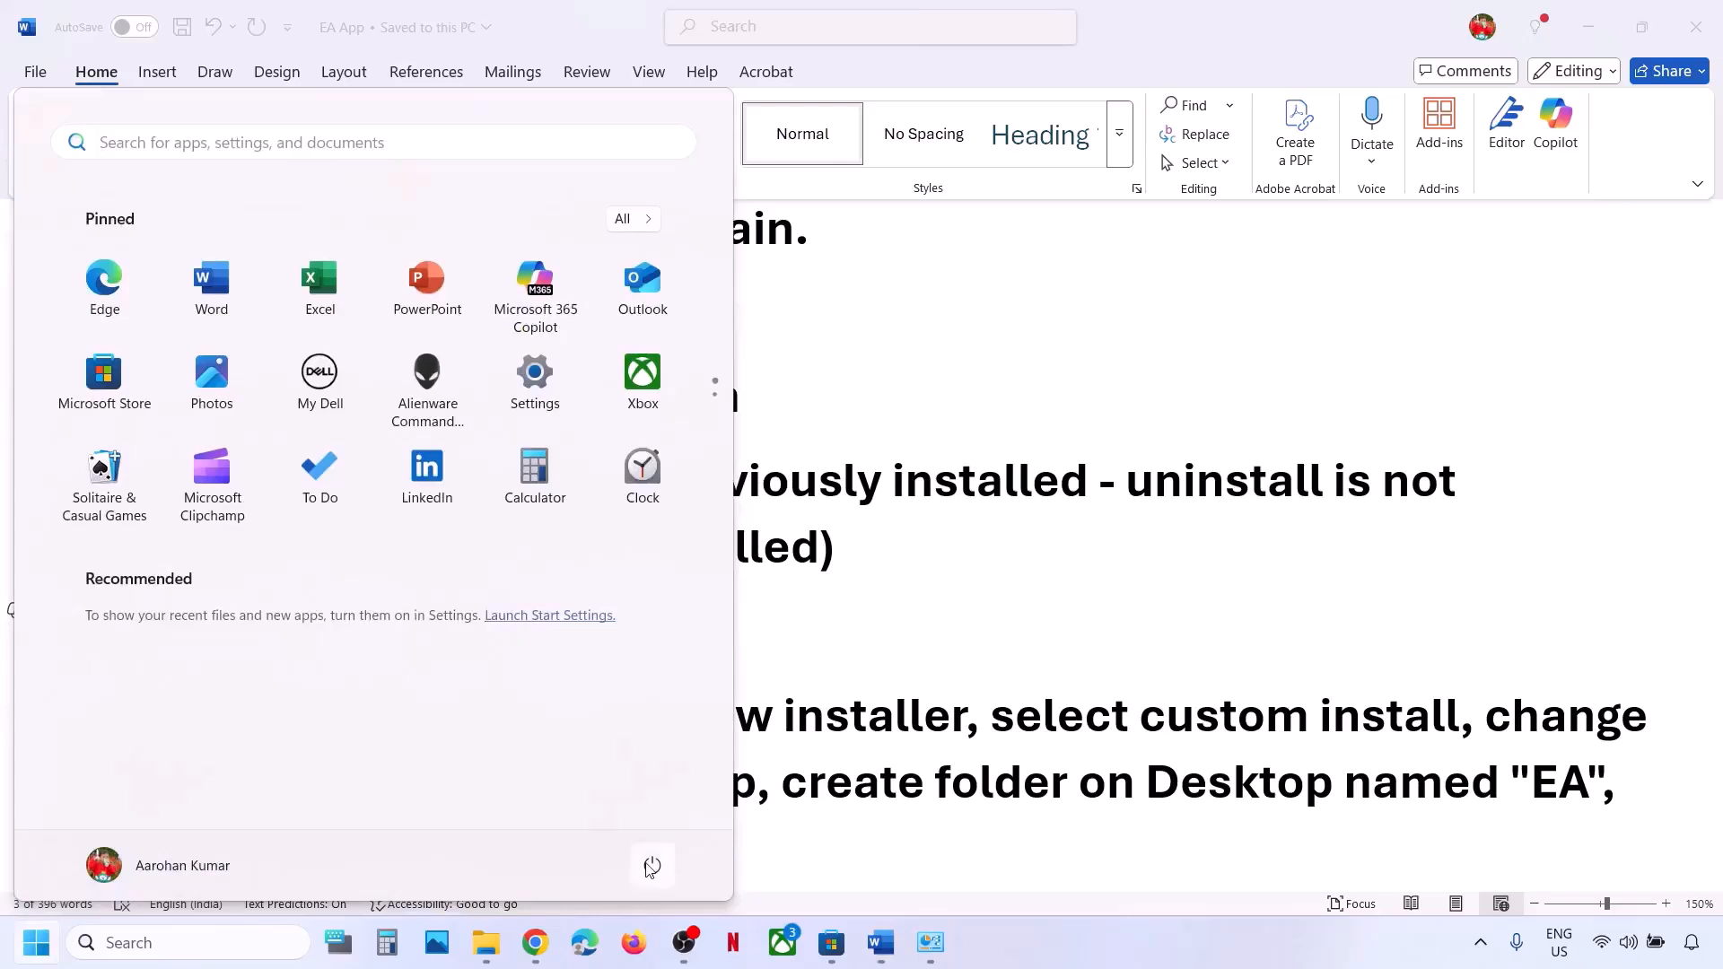
left_click(661, 851)
left_click(826, 628)
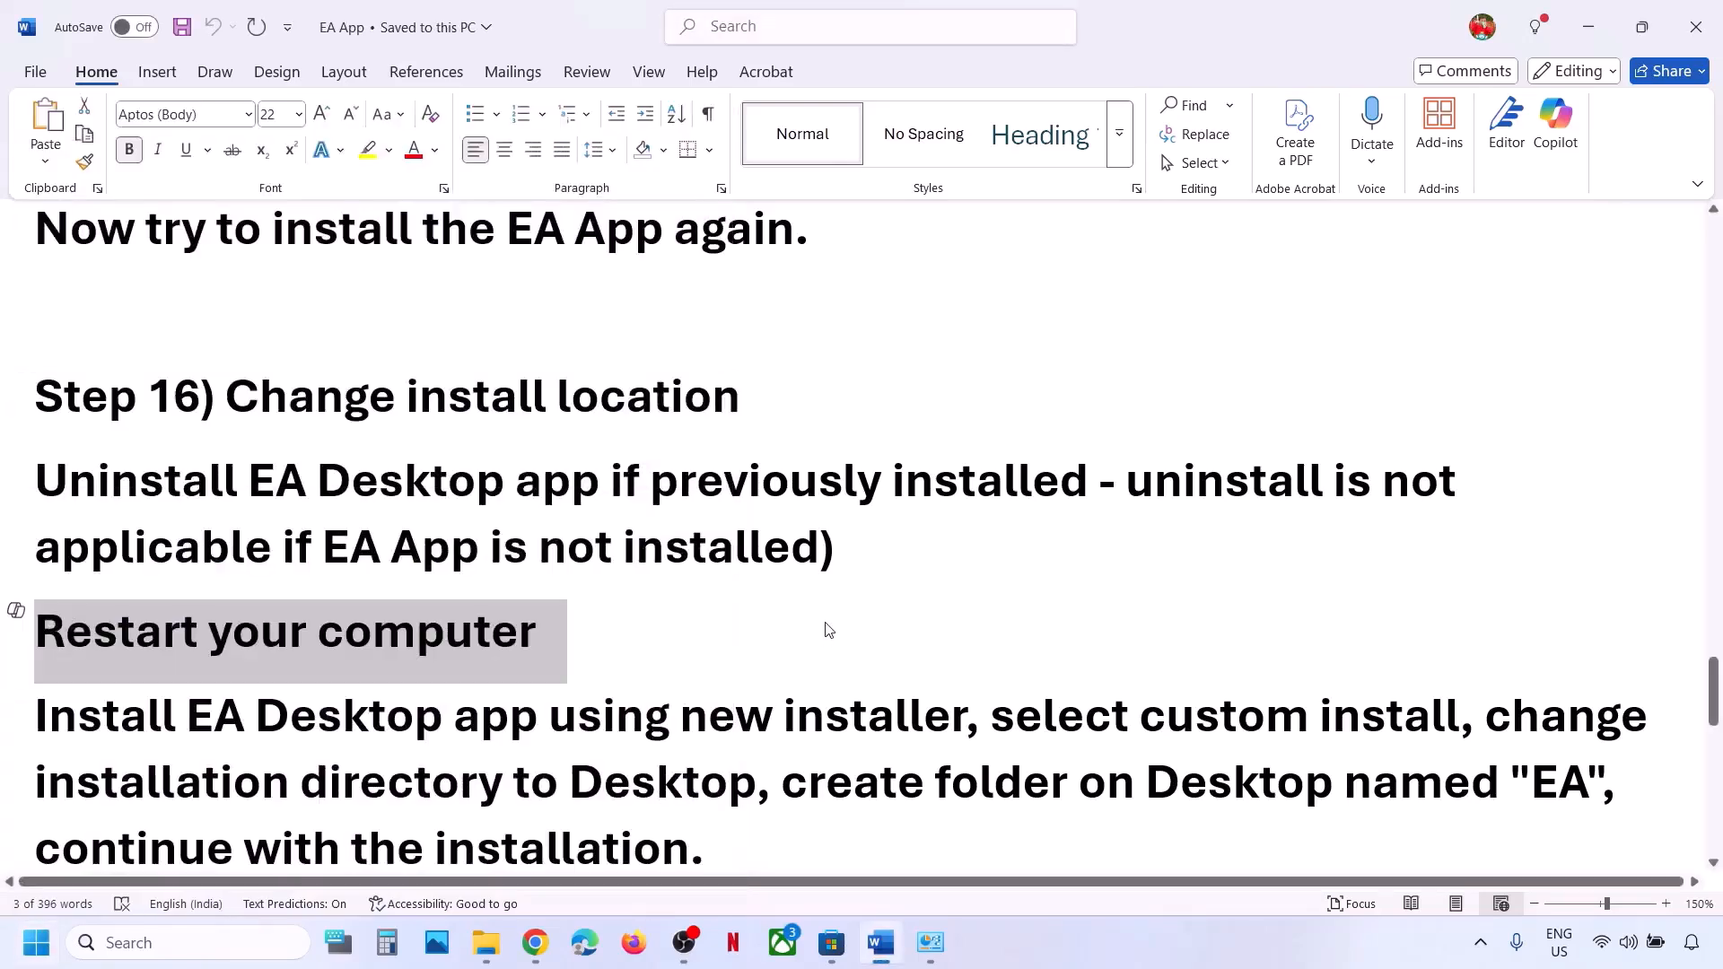
scroll(437, 658, "down", 1)
scroll(437, 658, "down", 1)
left_click_drag(35, 582, 903, 609)
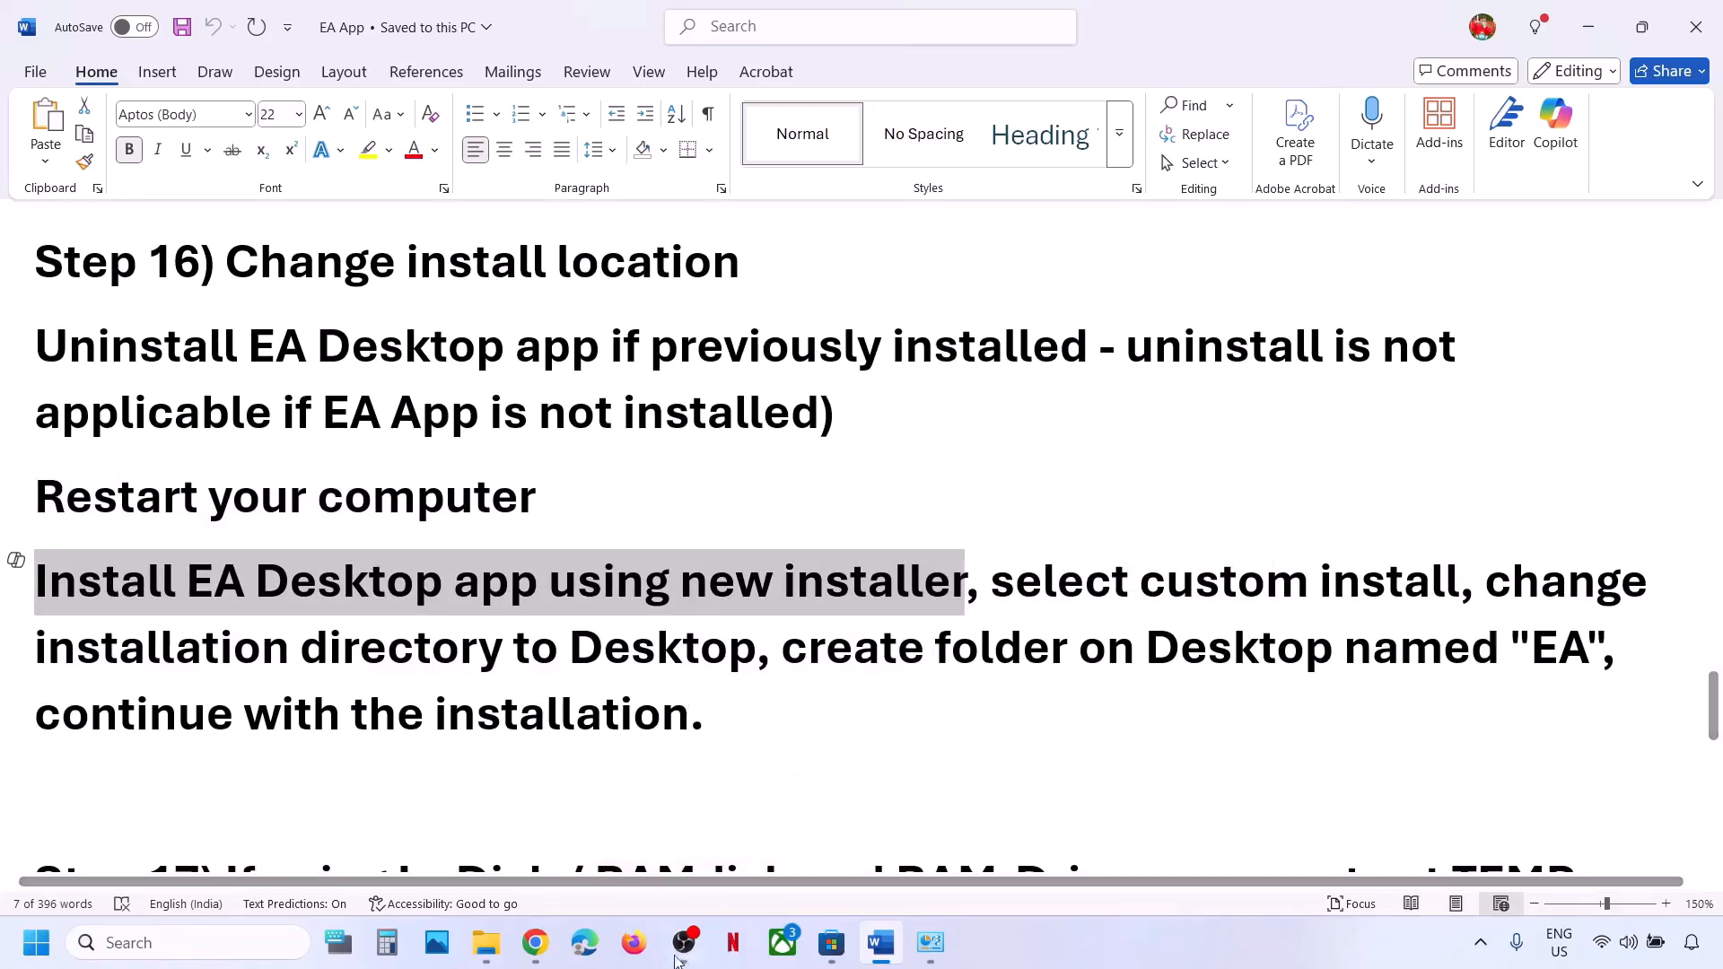
Download the Windows EA app installer (EAappInstaller (3).exe) from the EA app page and open its Downloads folder.
left_click(536, 943)
left_click(205, 25)
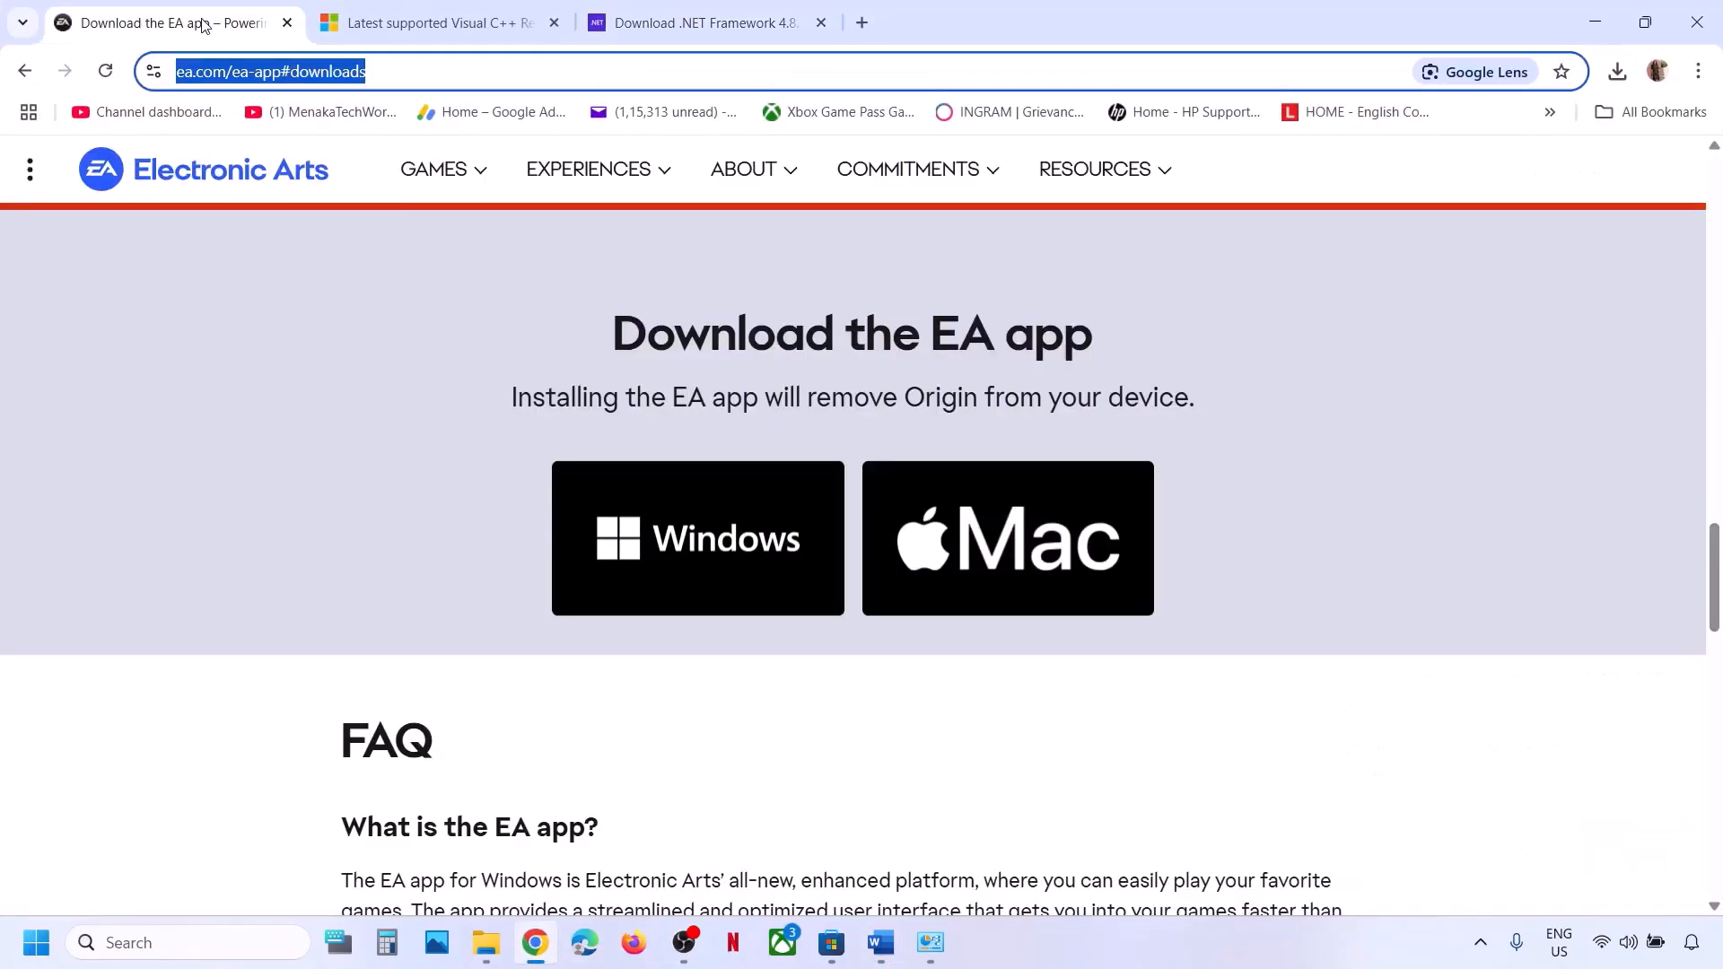
left_click(681, 567)
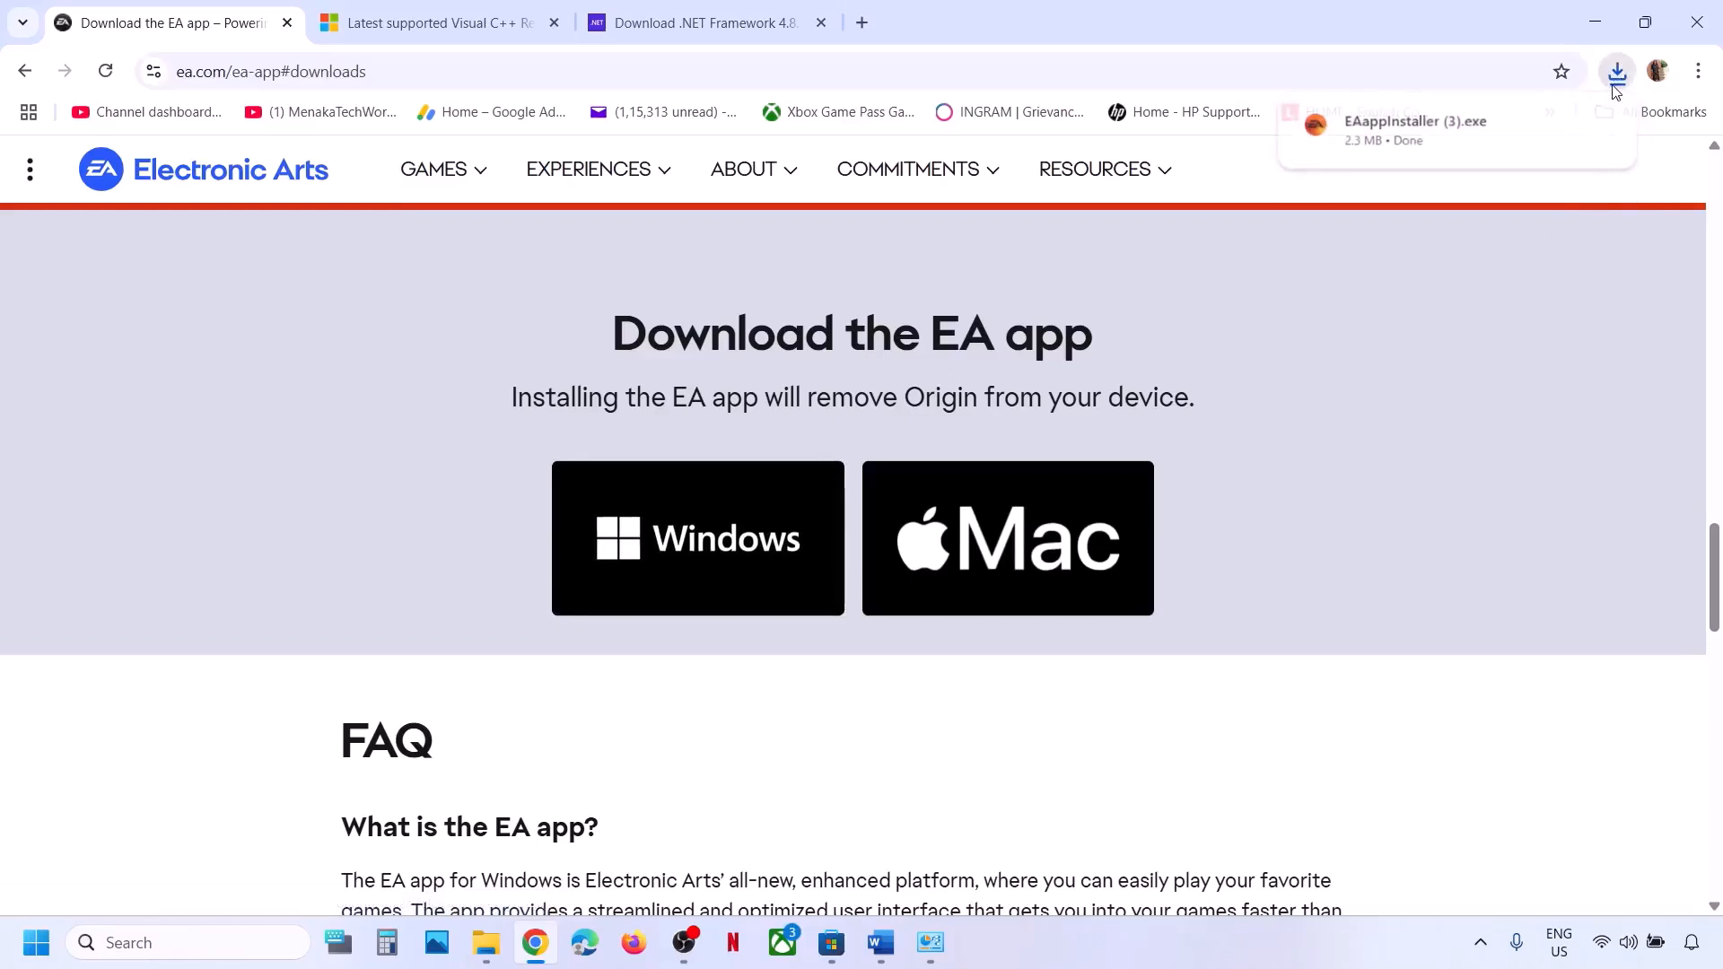
left_click(1560, 126)
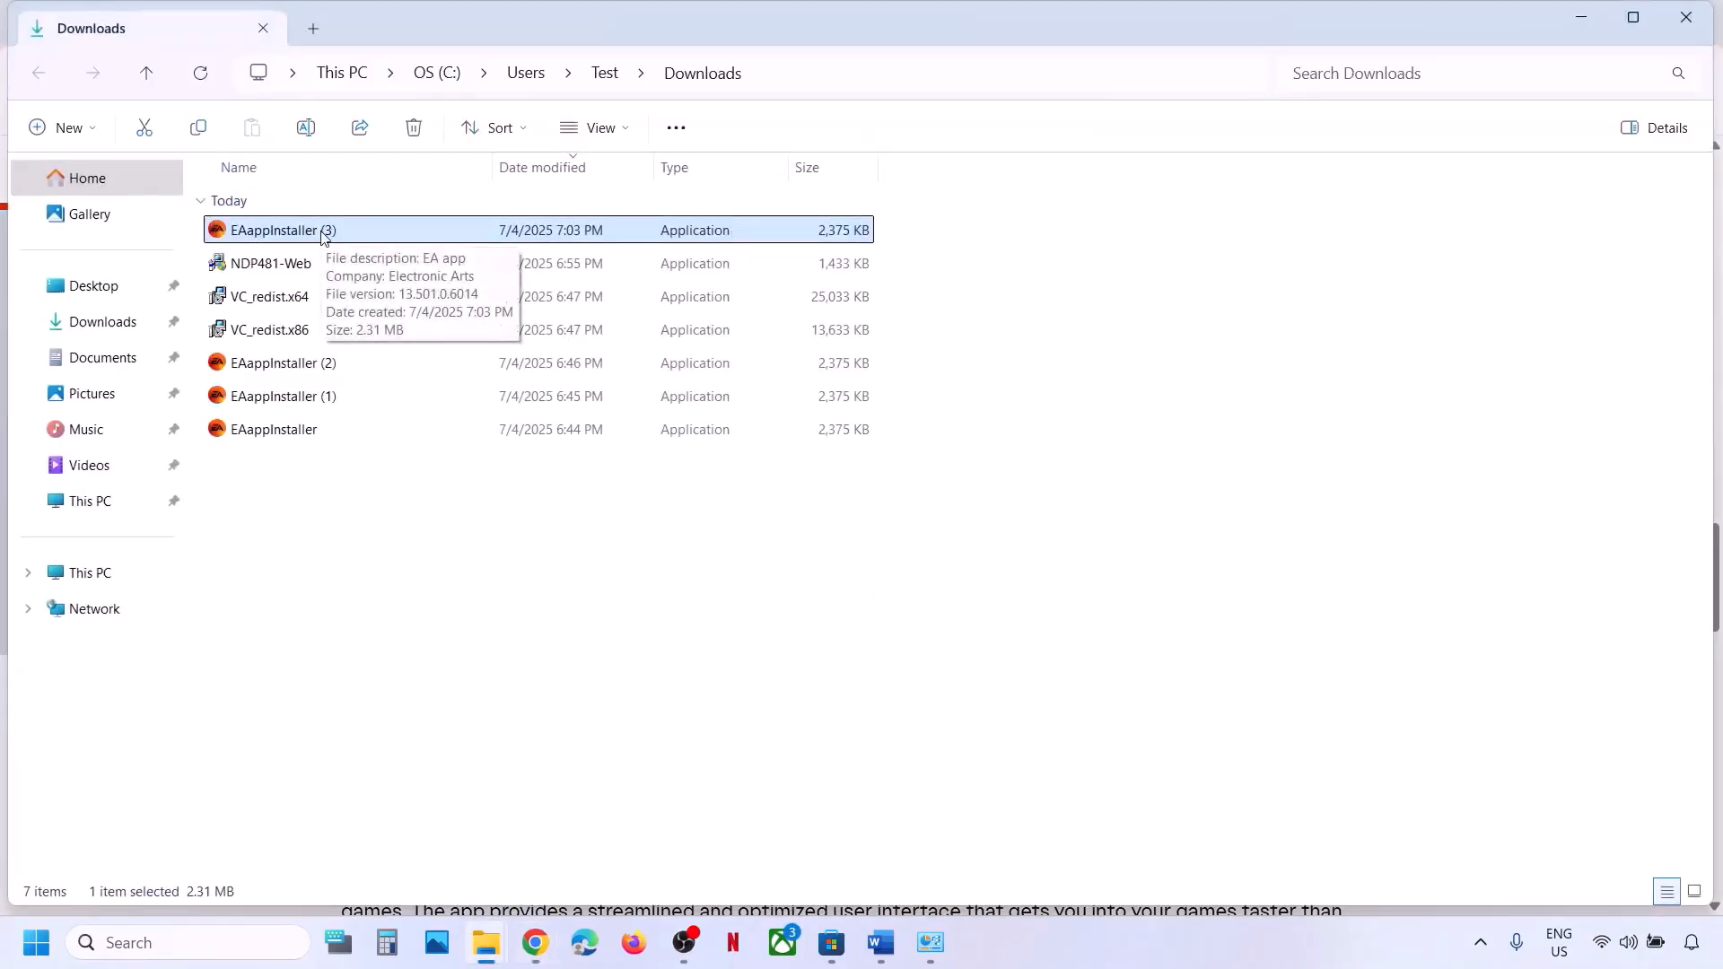
Run EAappInstaller (3) as administrator, approve the prompt, and open the Customize Setup options.
left_click(898, 960)
left_click(898, 960)
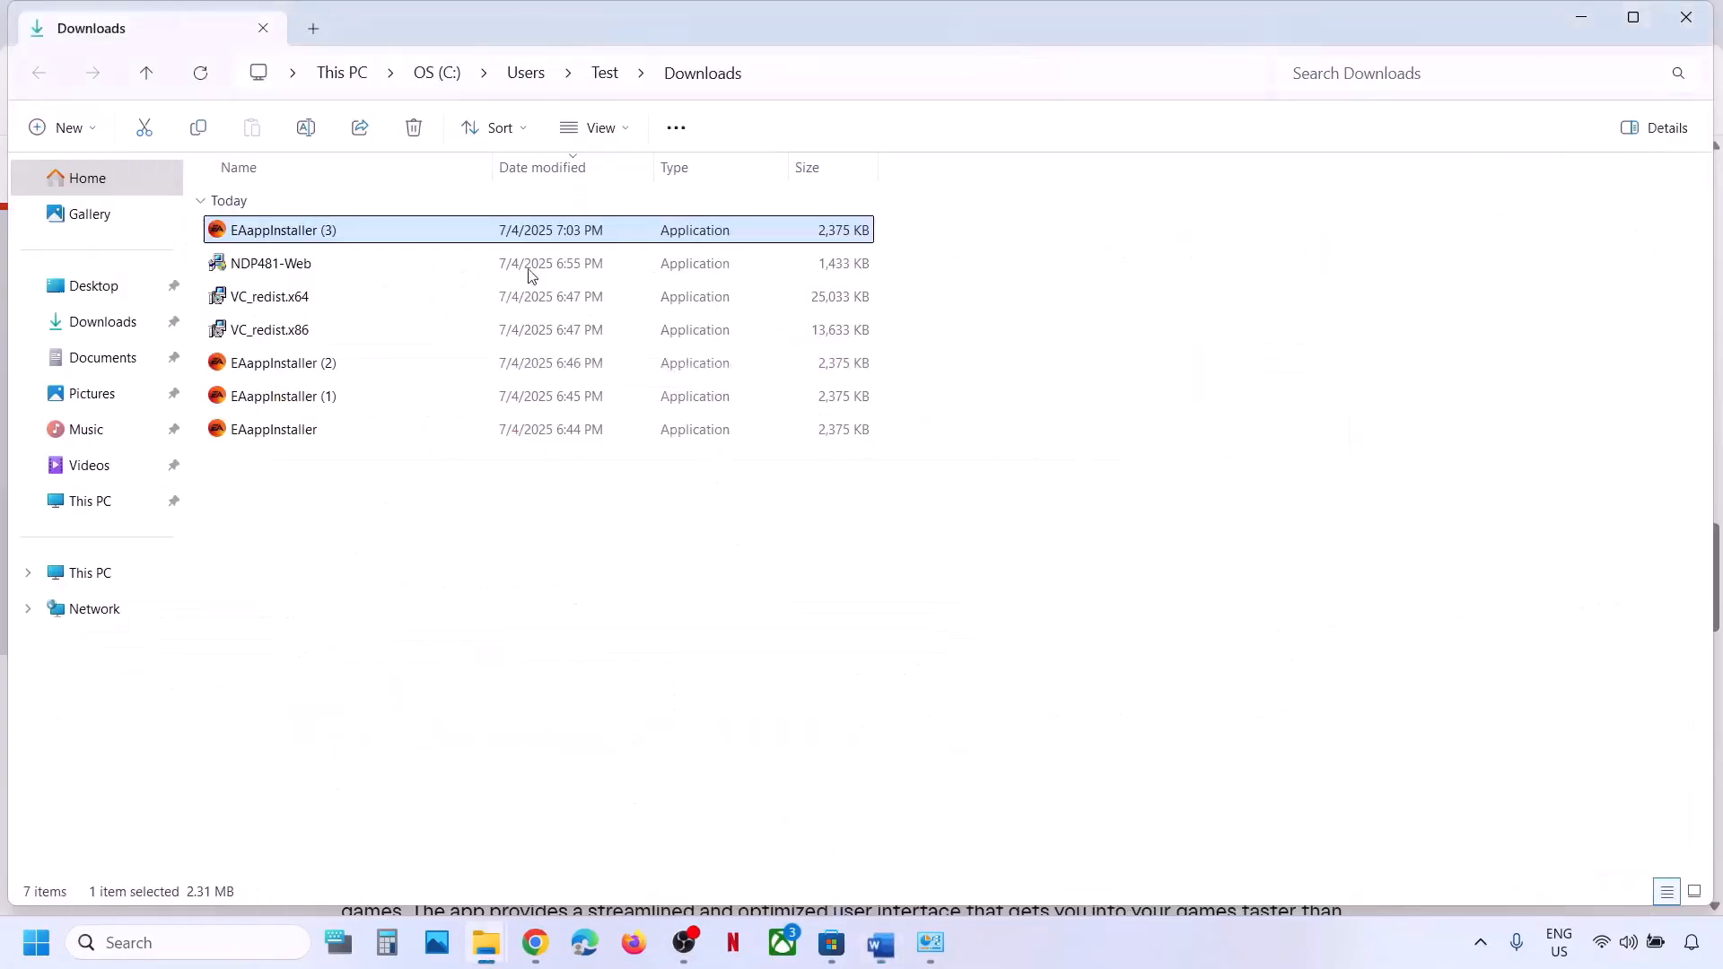
right_click(314, 231)
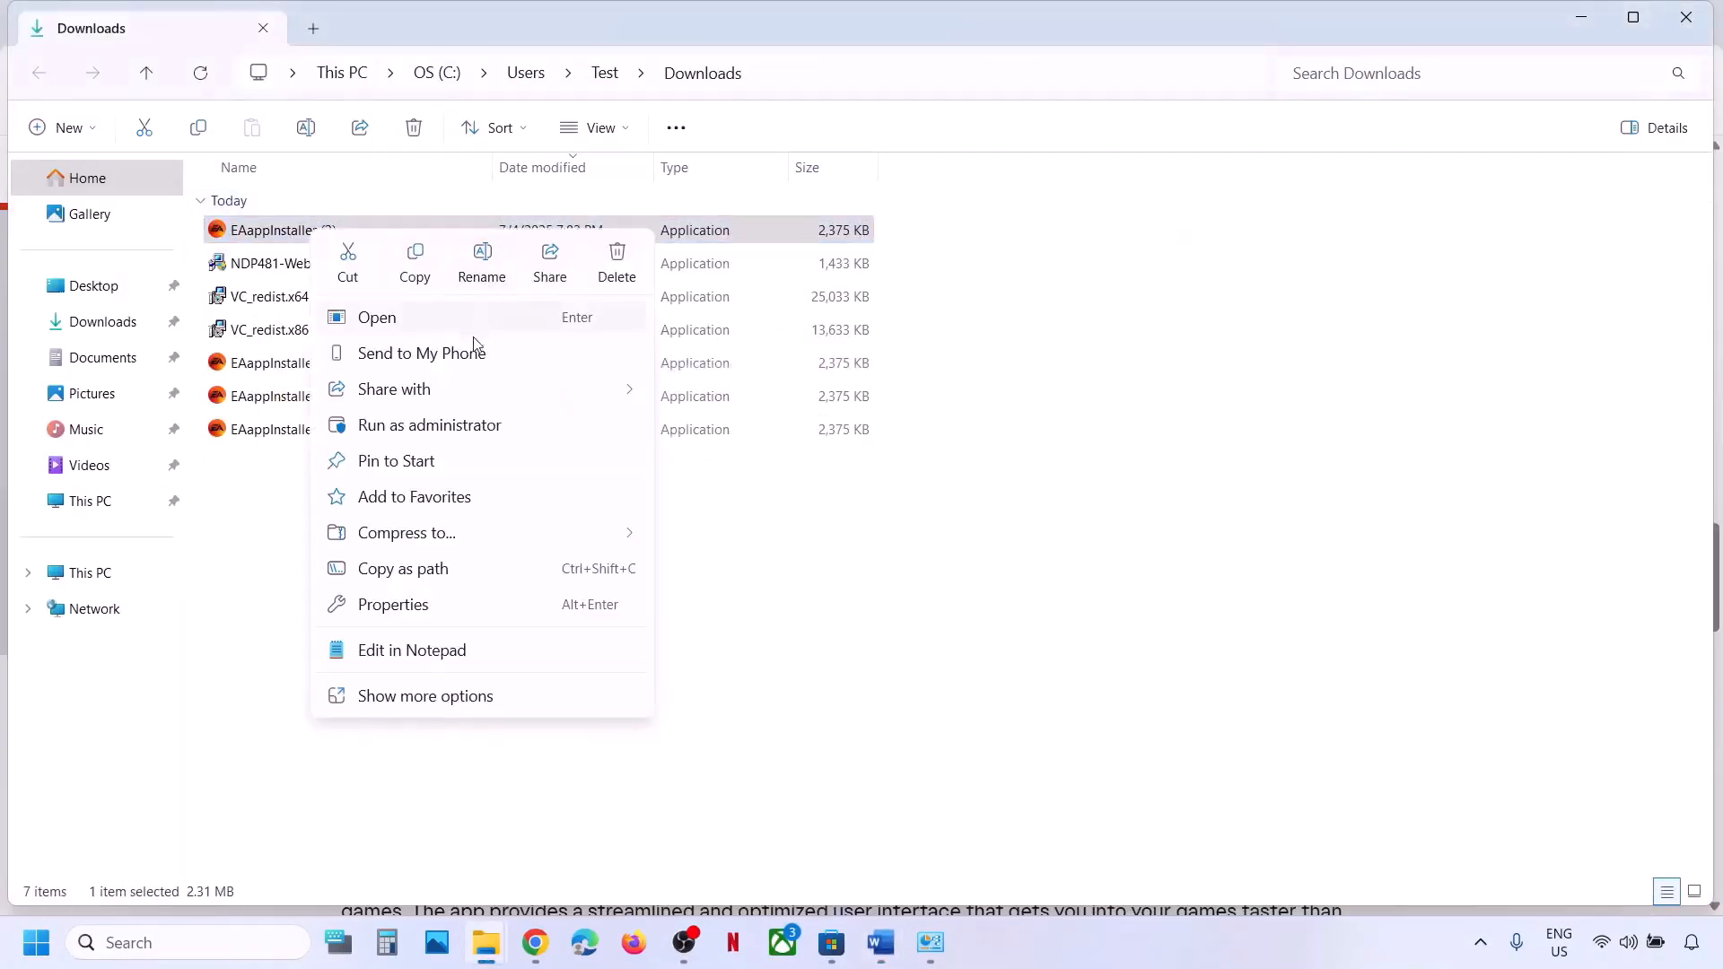
left_click(430, 425)
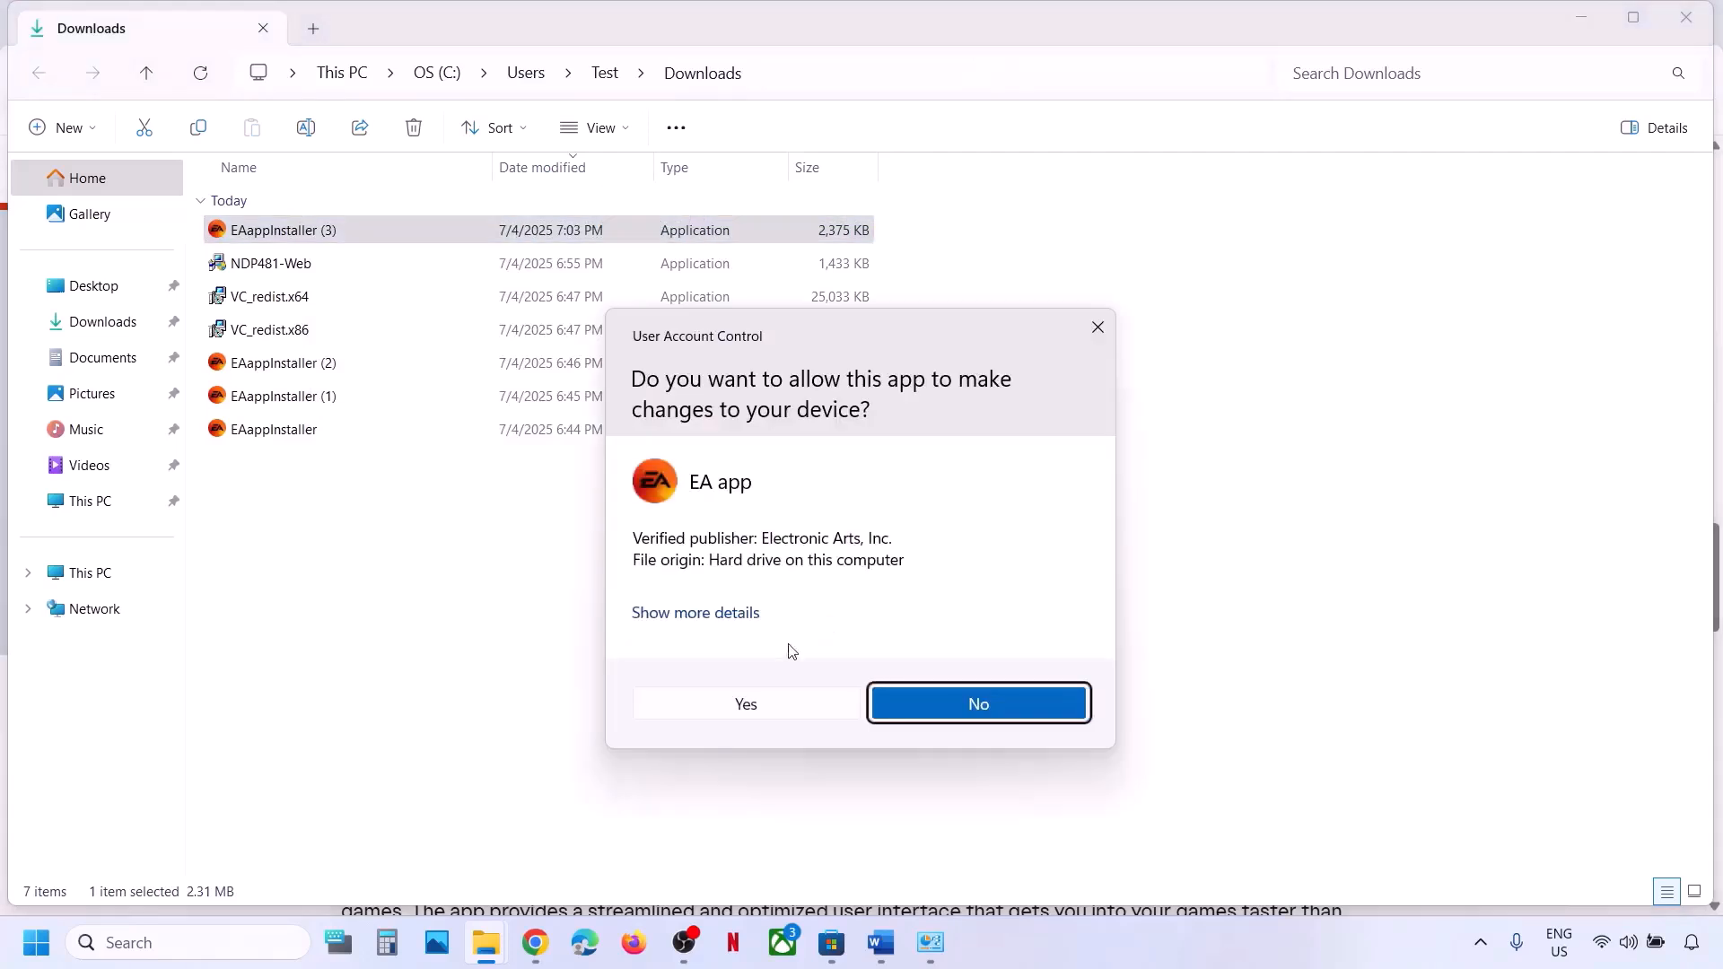
left_click(746, 706)
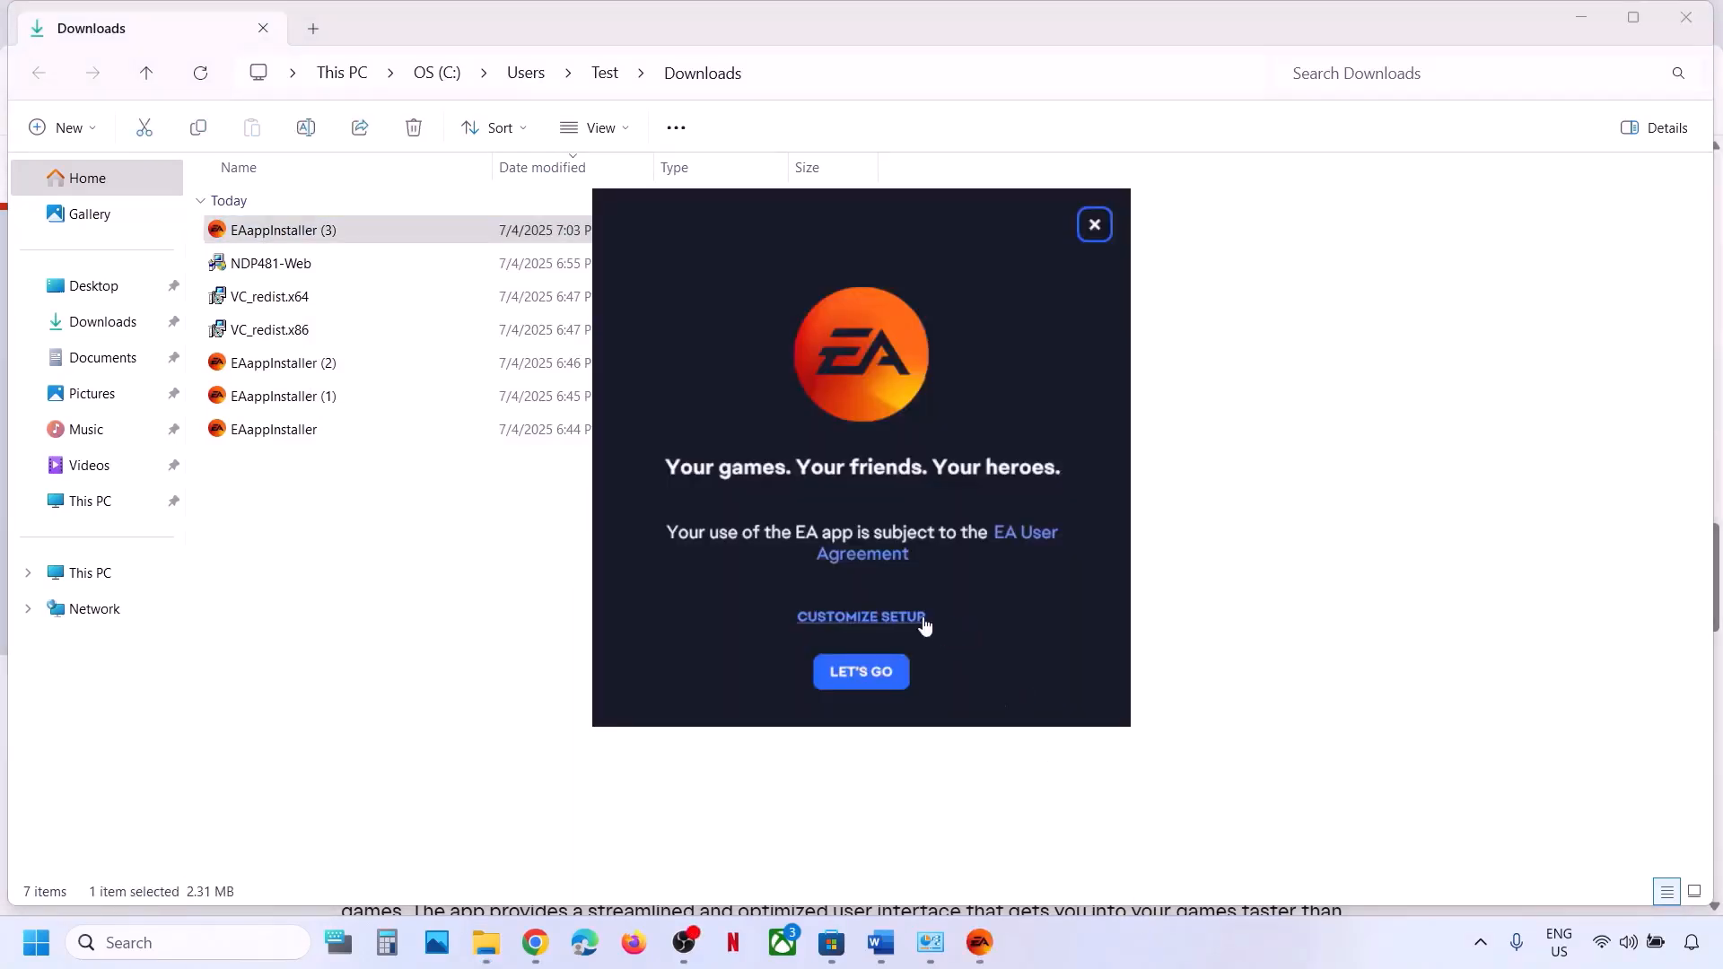
left_click(878, 619)
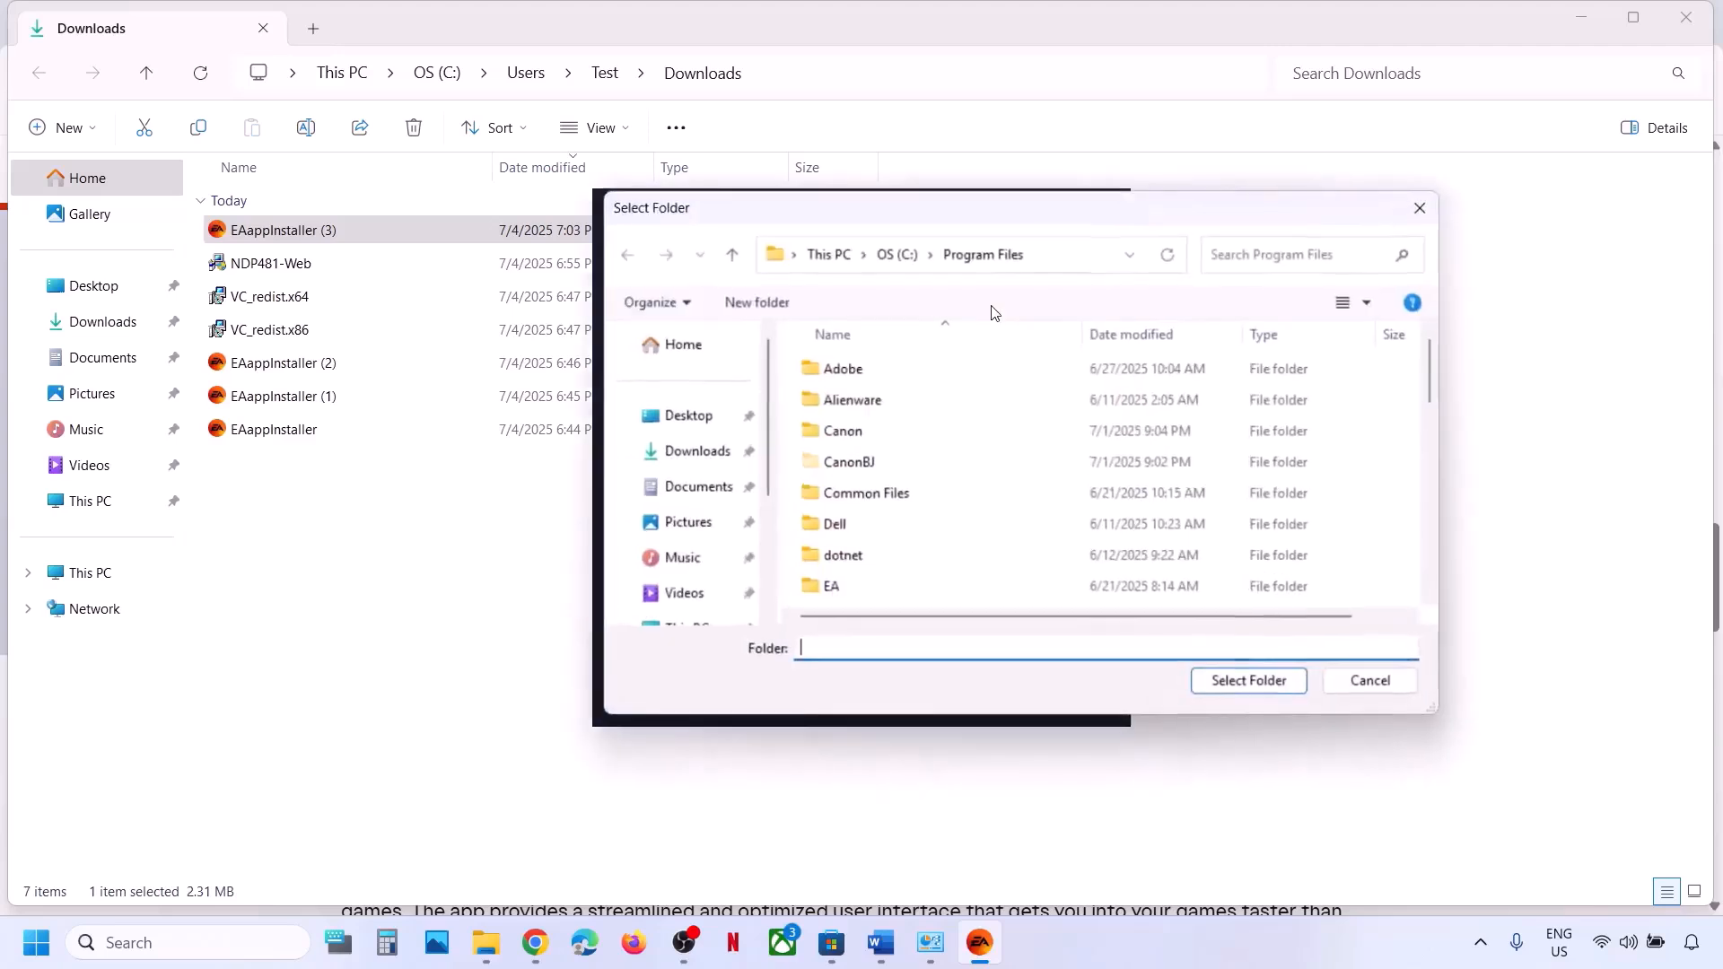
Create a new Desktop folder named EA and choose it as the game library location.
left_click(700, 434)
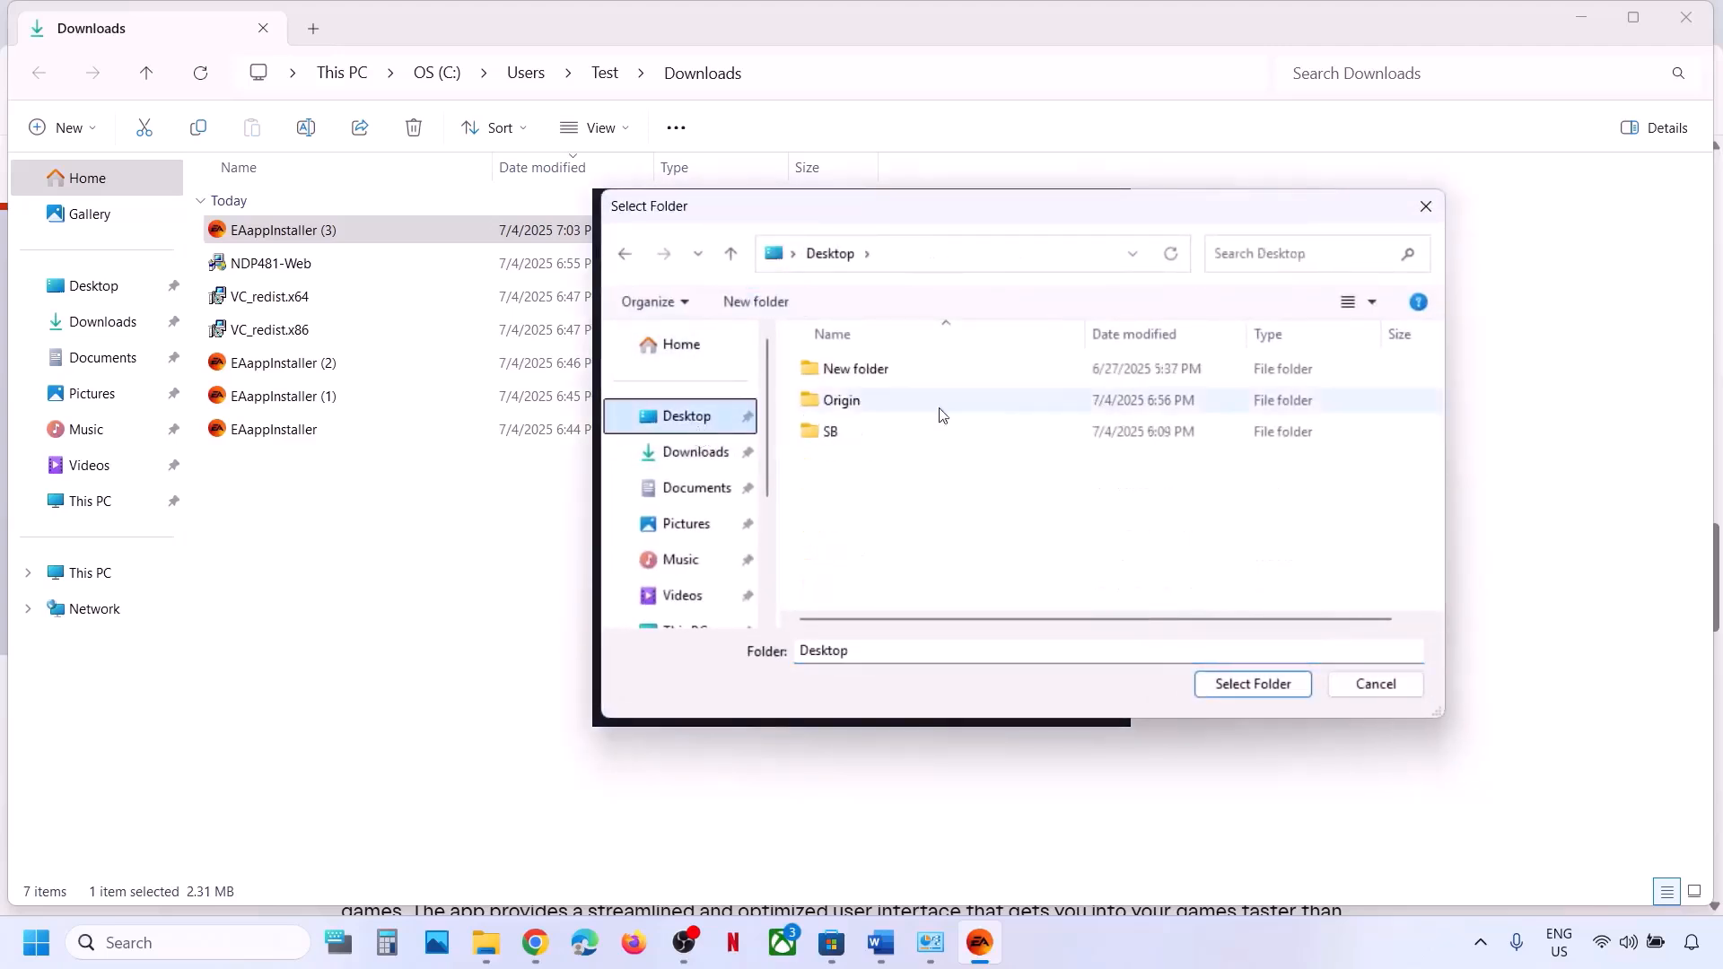
right_click(978, 489)
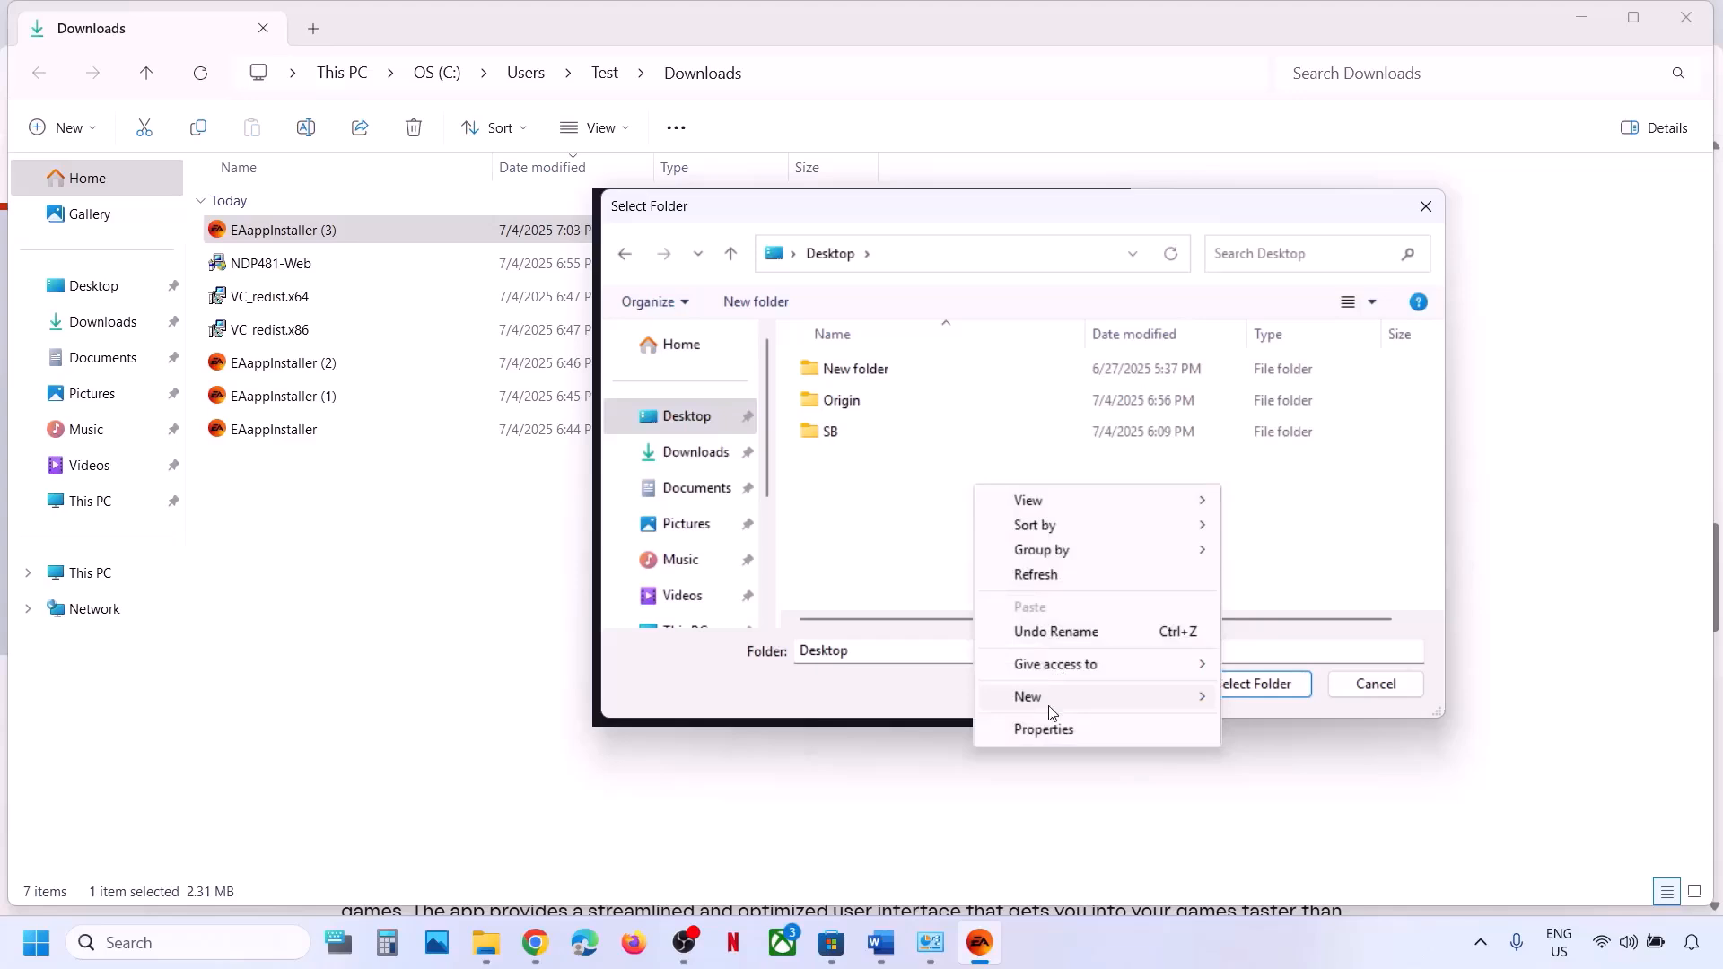
mouse_move(1048, 698)
left_click(1275, 440)
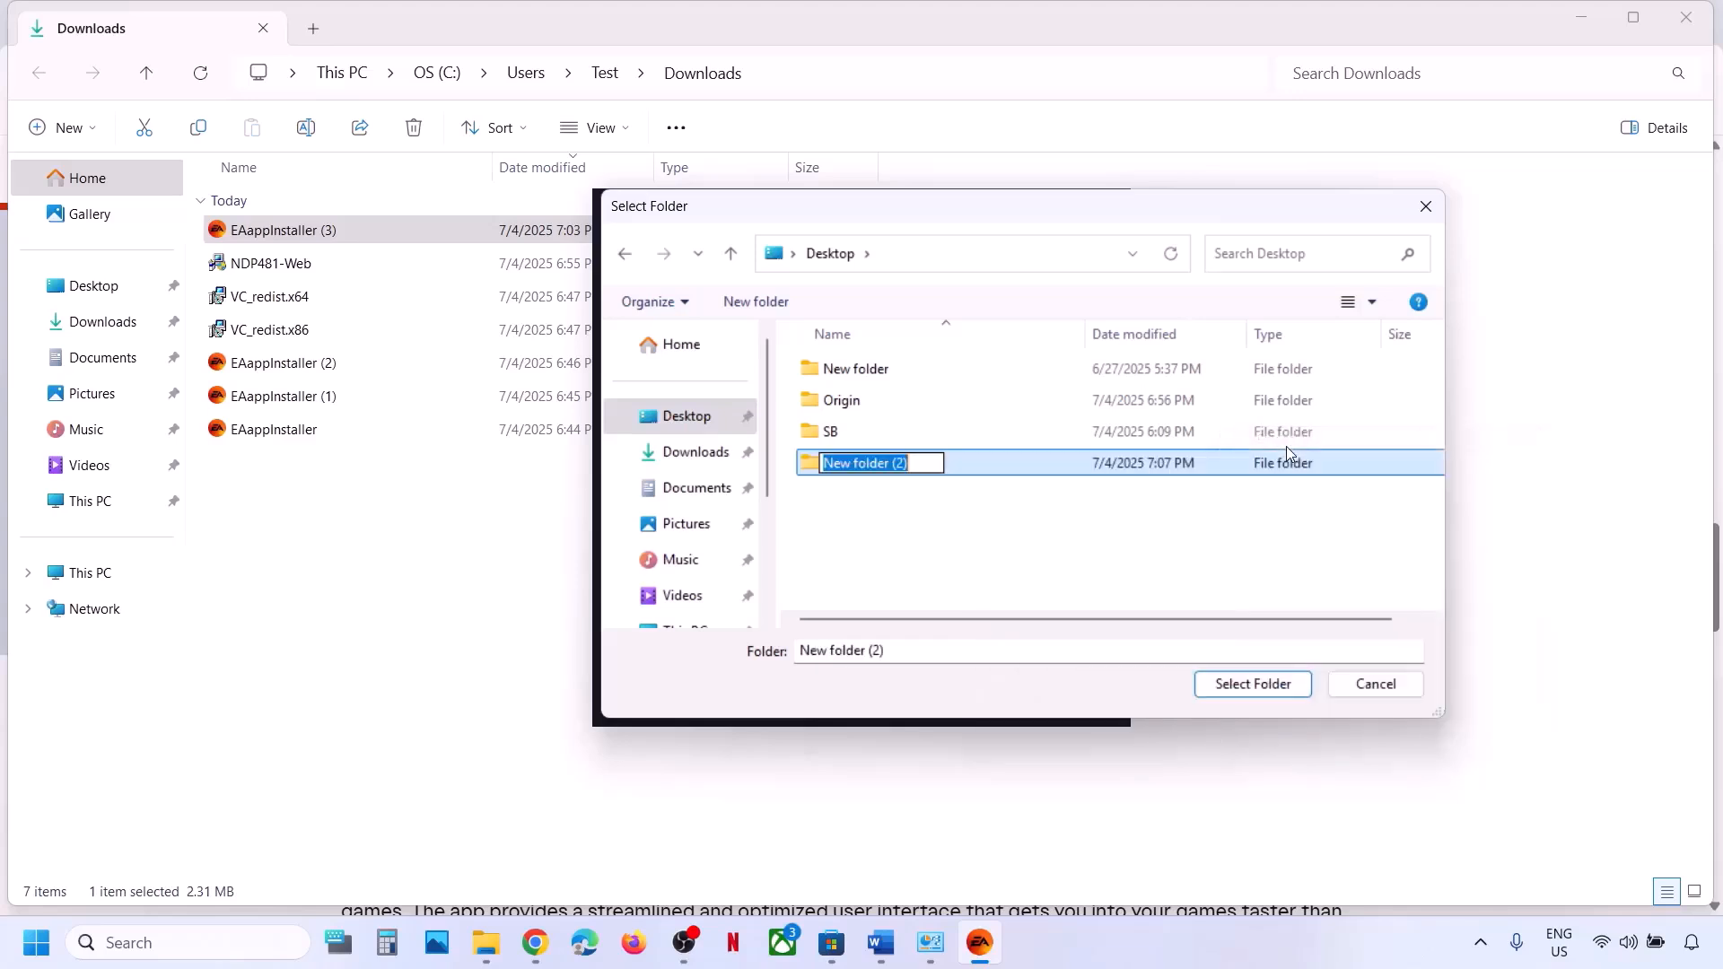
type("EA")
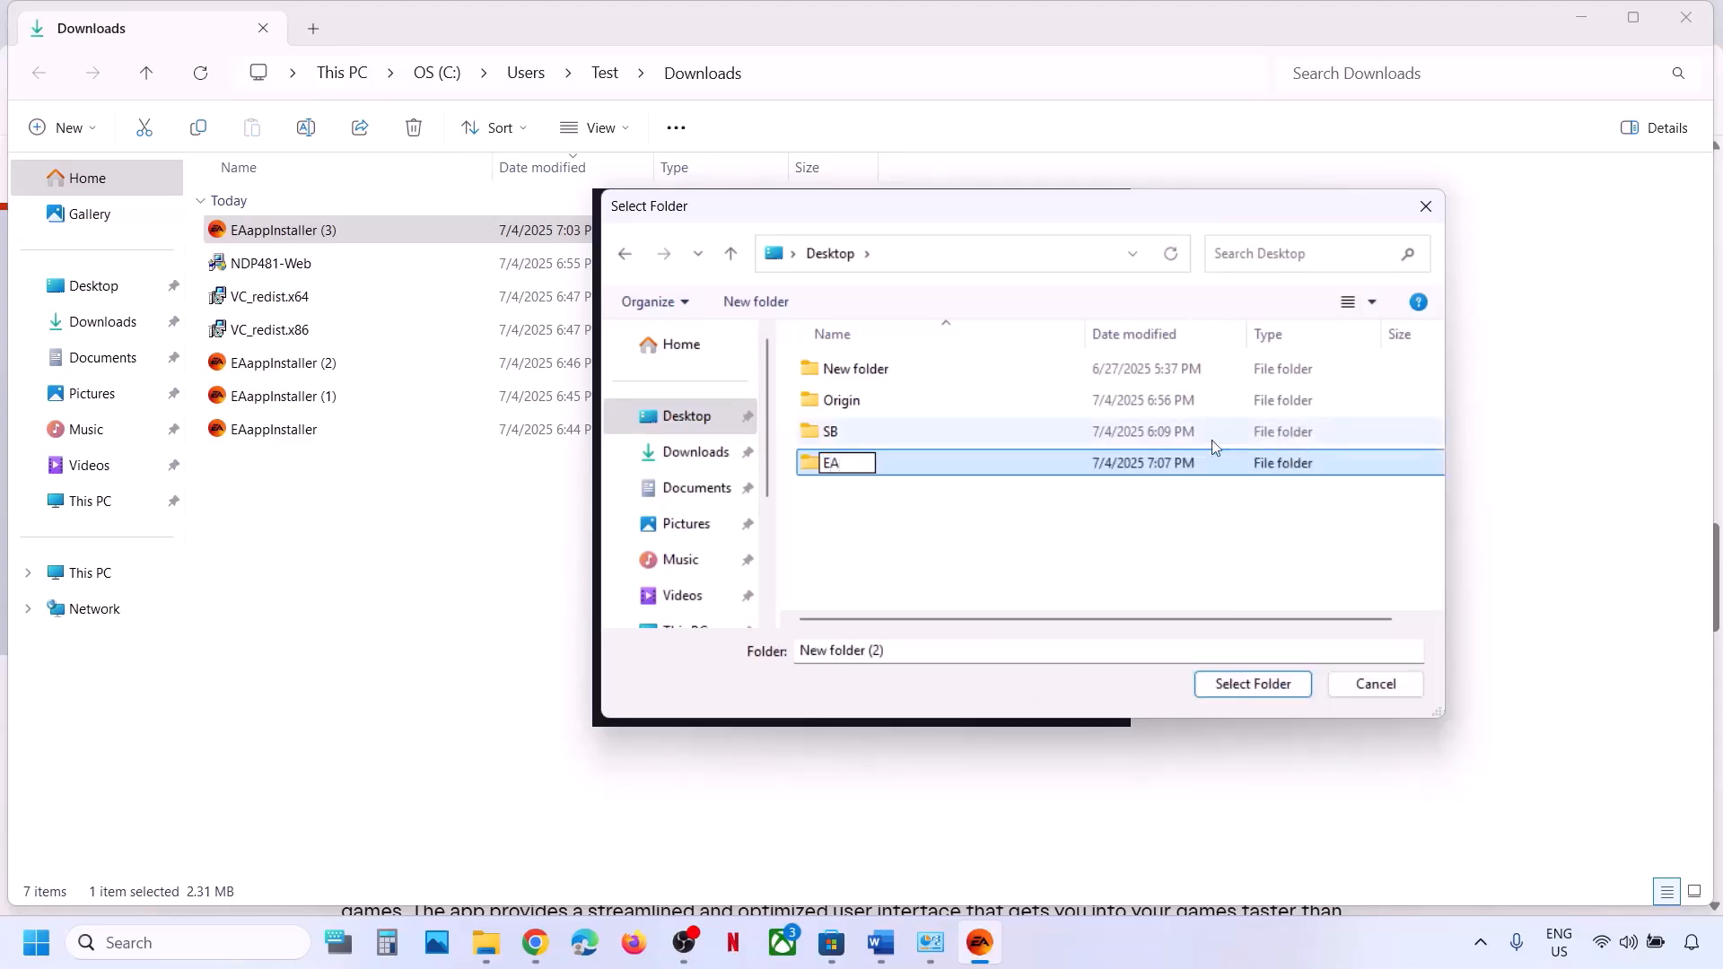
left_click(1019, 539)
left_click(857, 475)
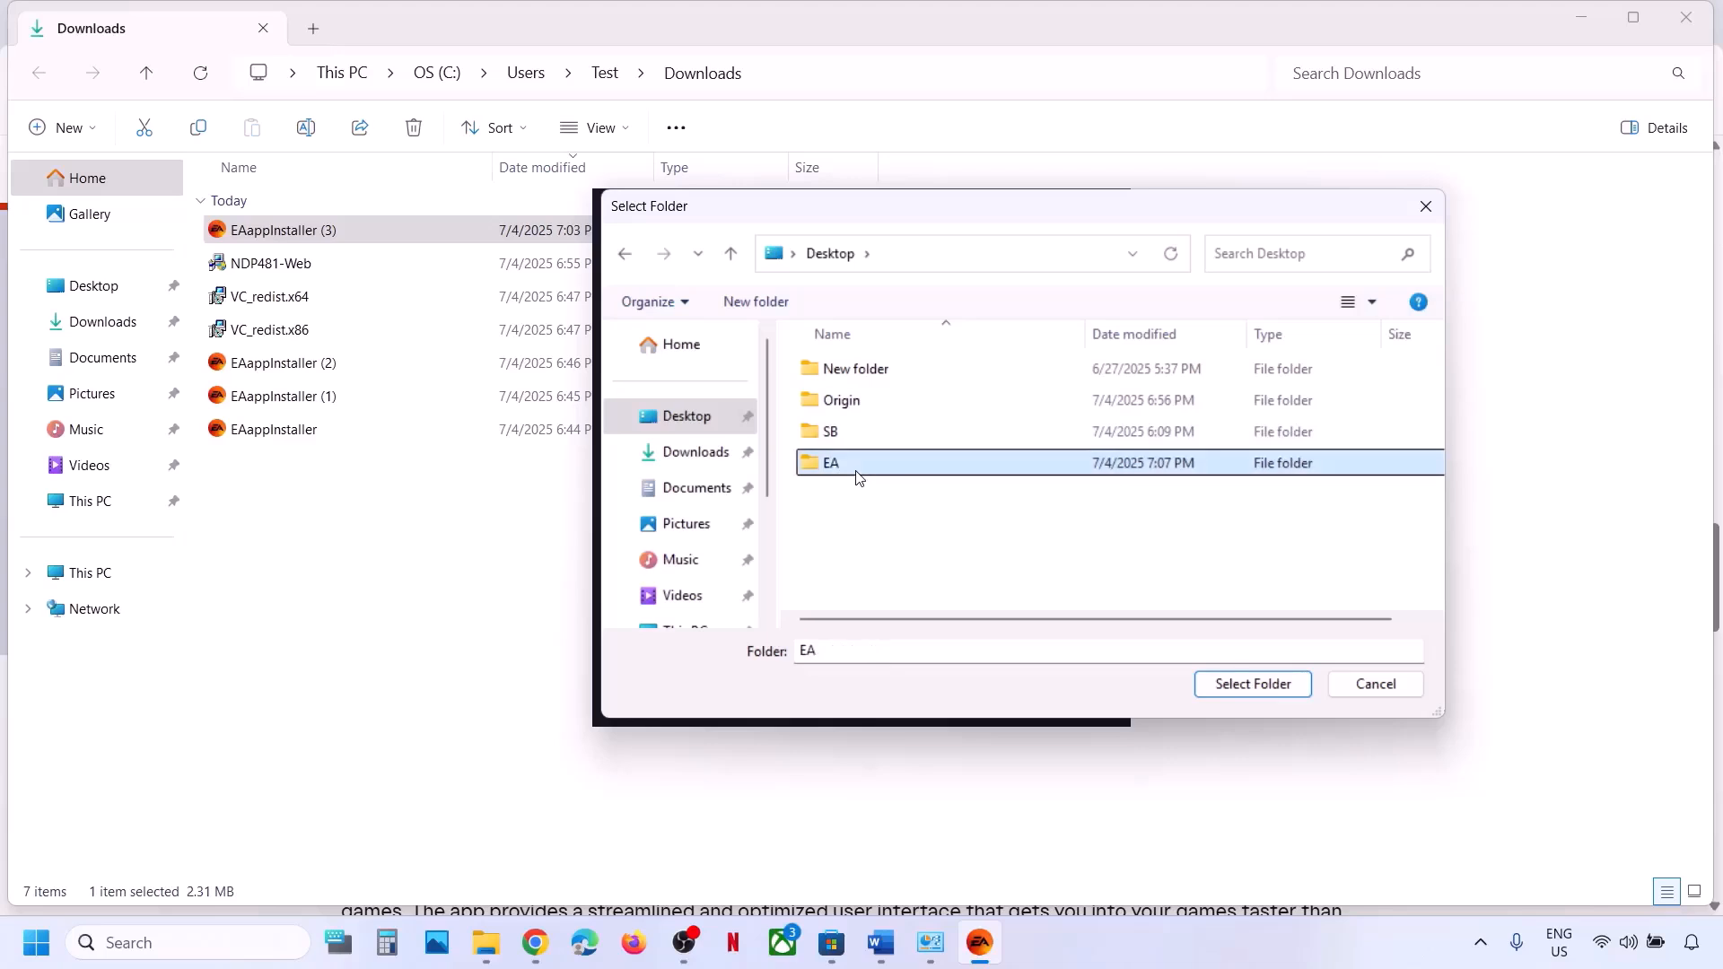
left_click(1242, 694)
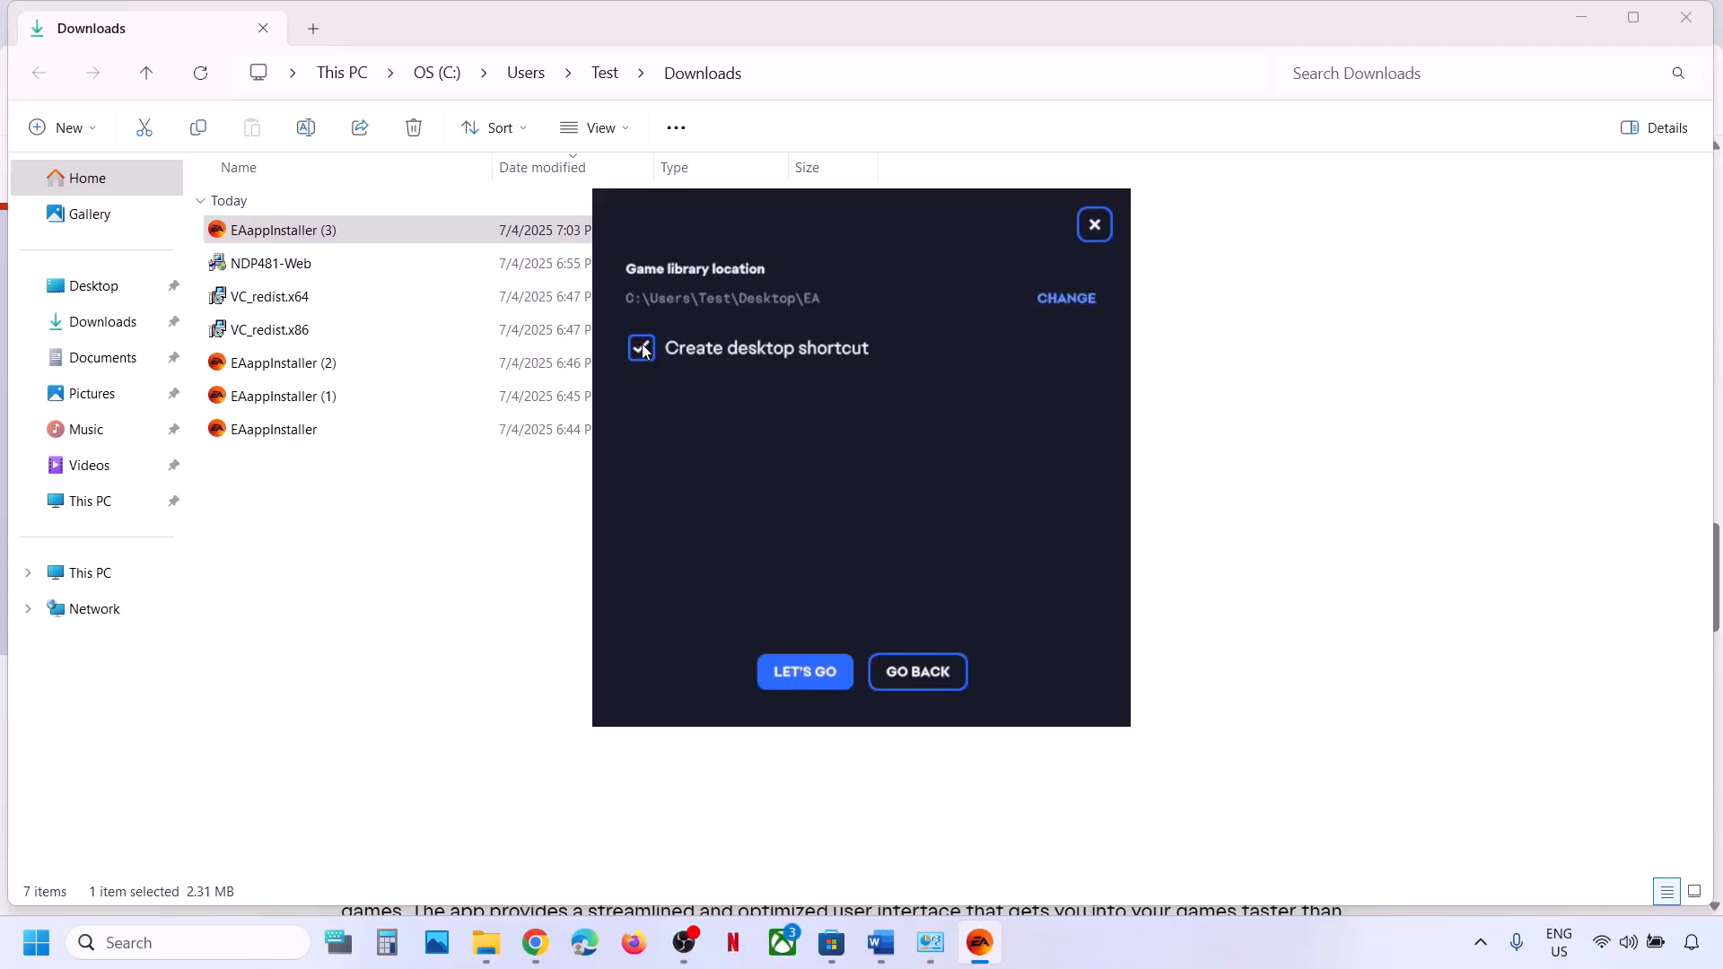
Install the EA app with the desktop shortcut off, then close the EA sign-in window.
left_click(806, 673)
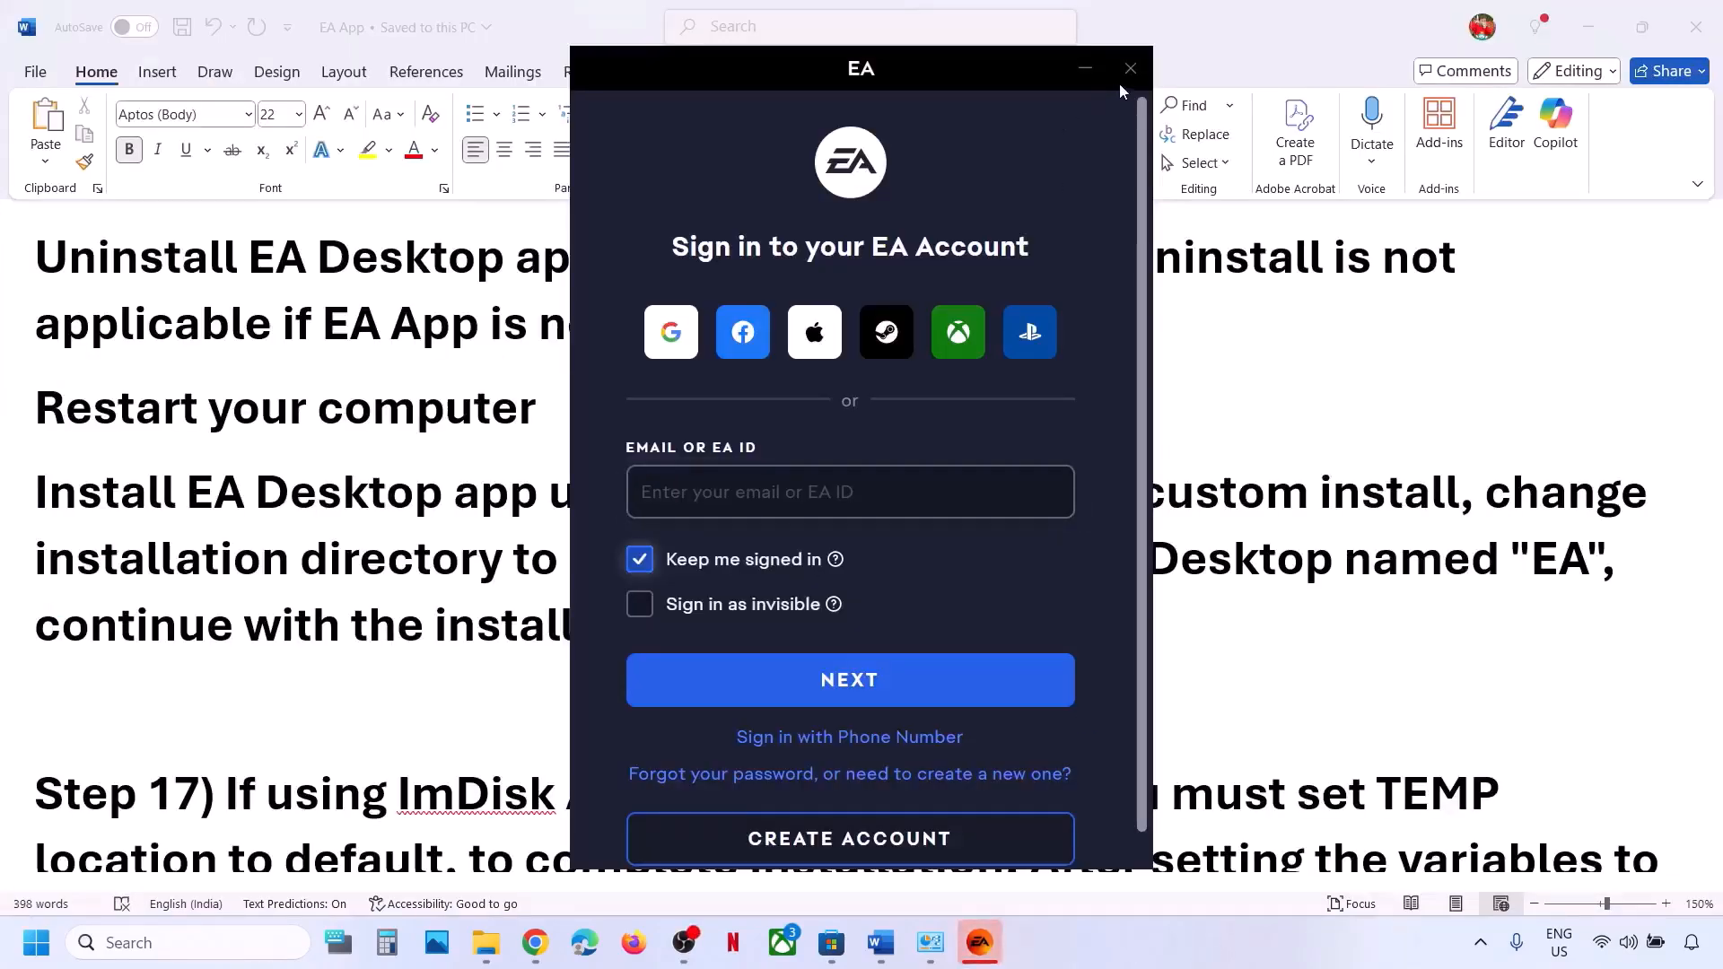
left_click(1130, 68)
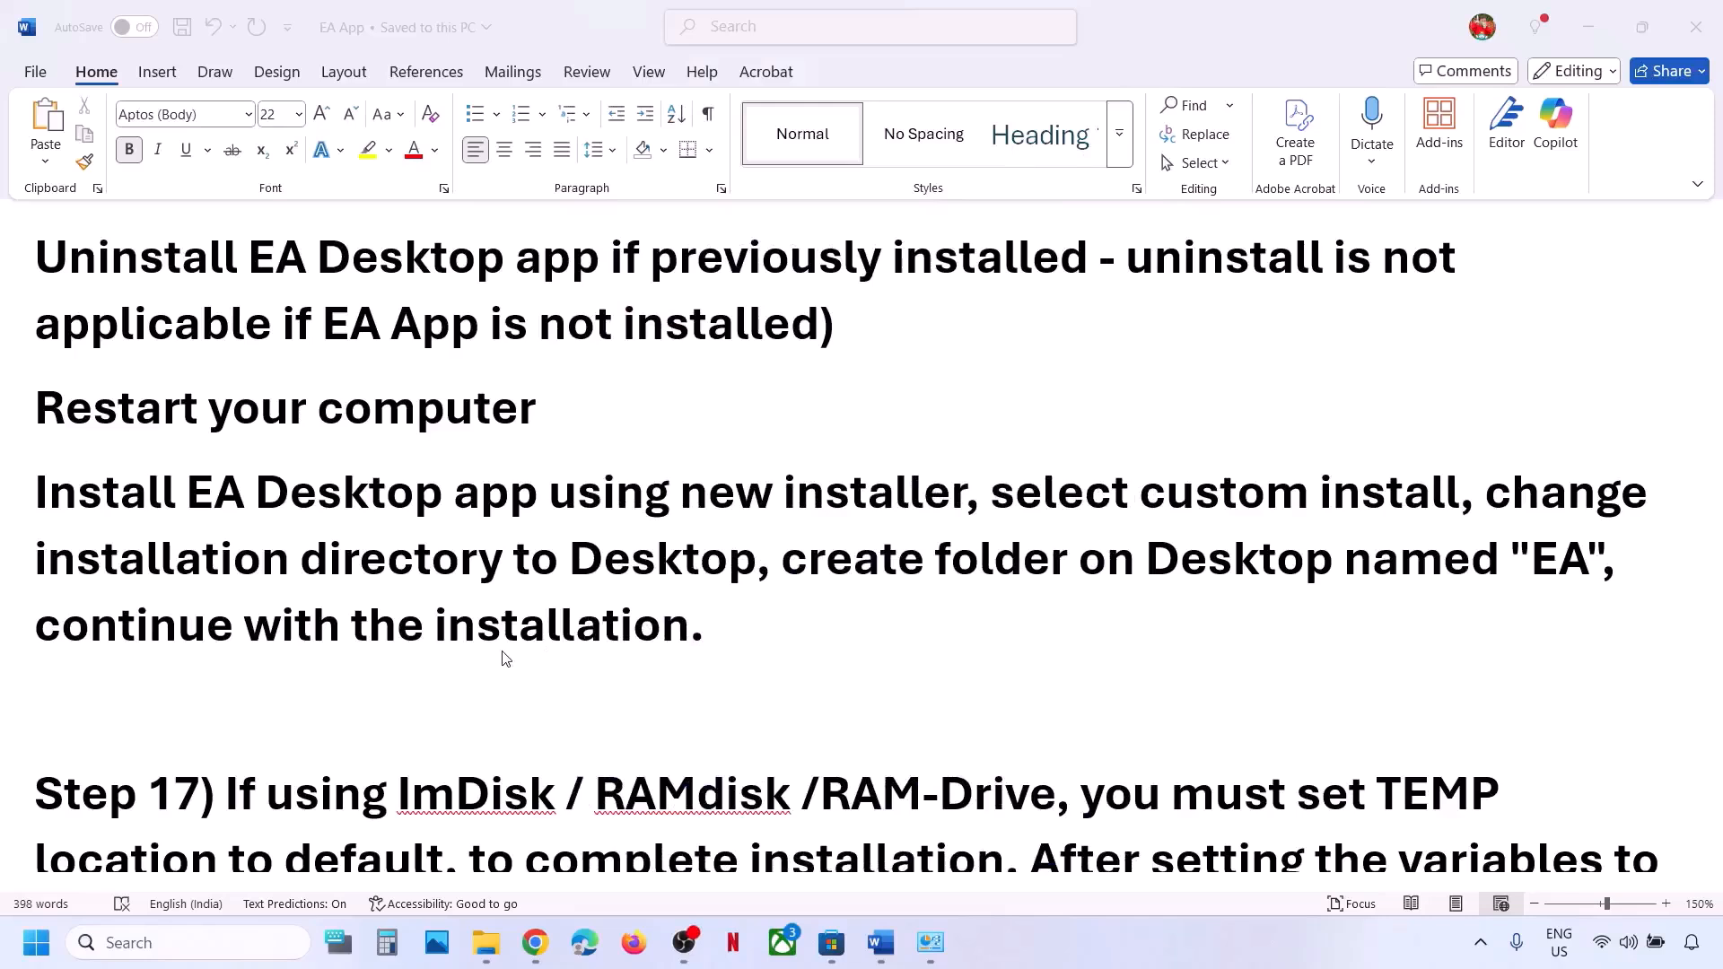
scroll(406, 617, "down", 3)
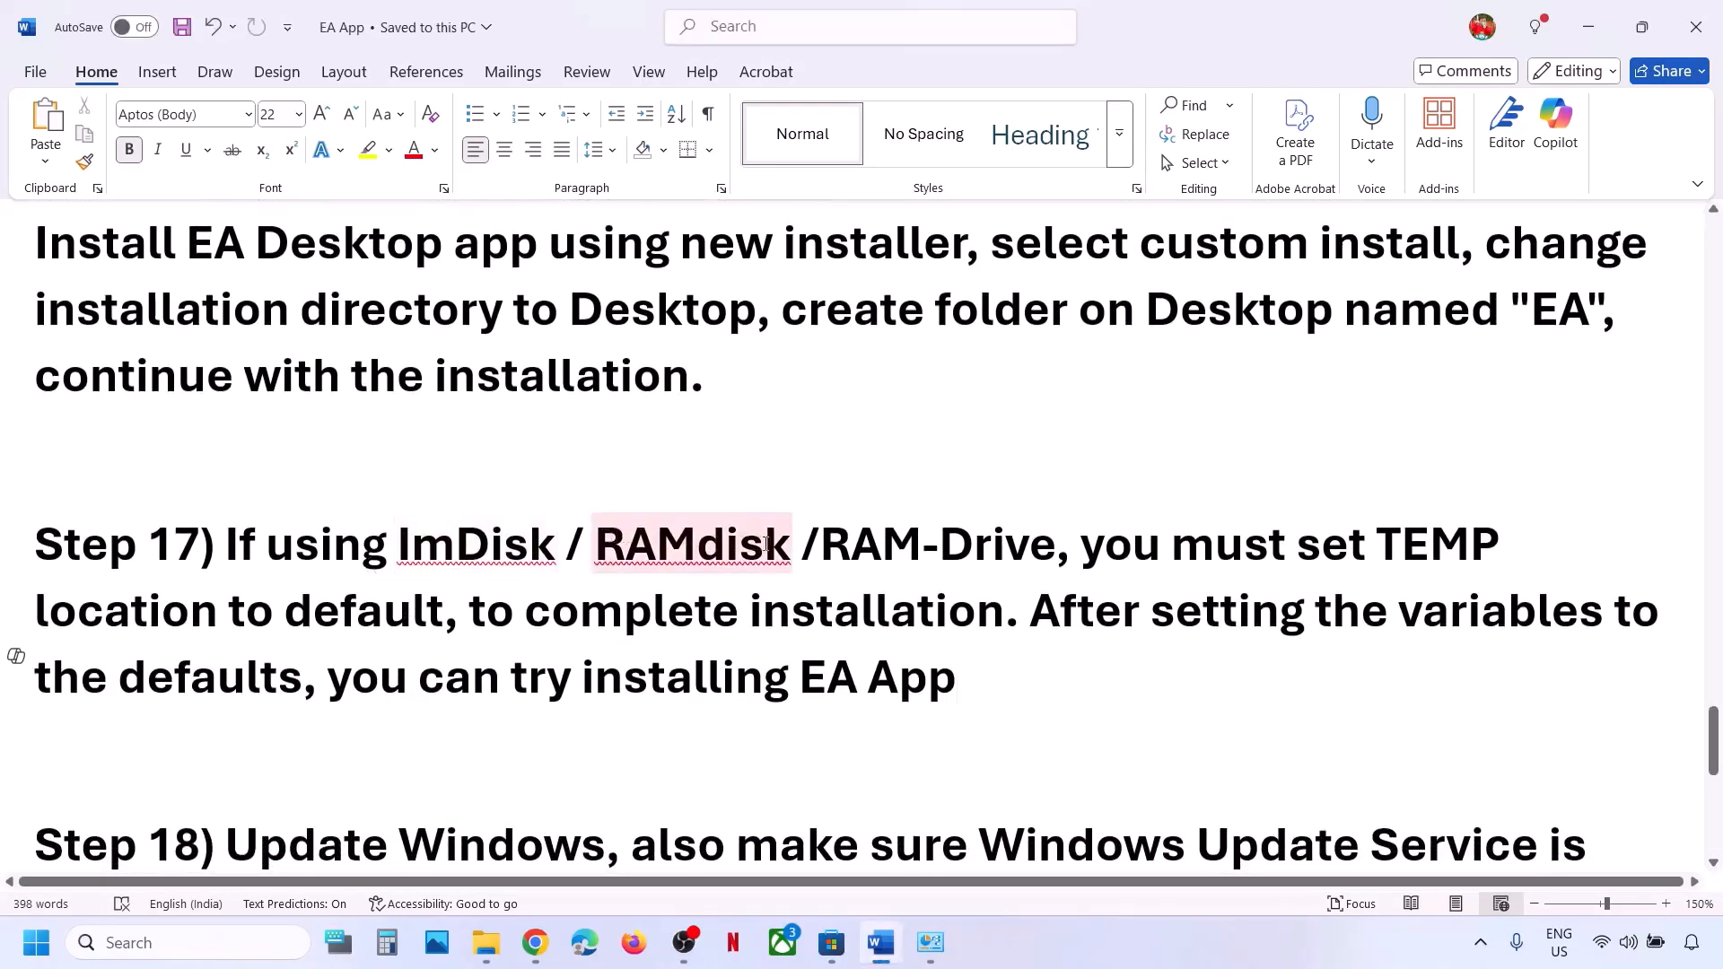
left_click(849, 538)
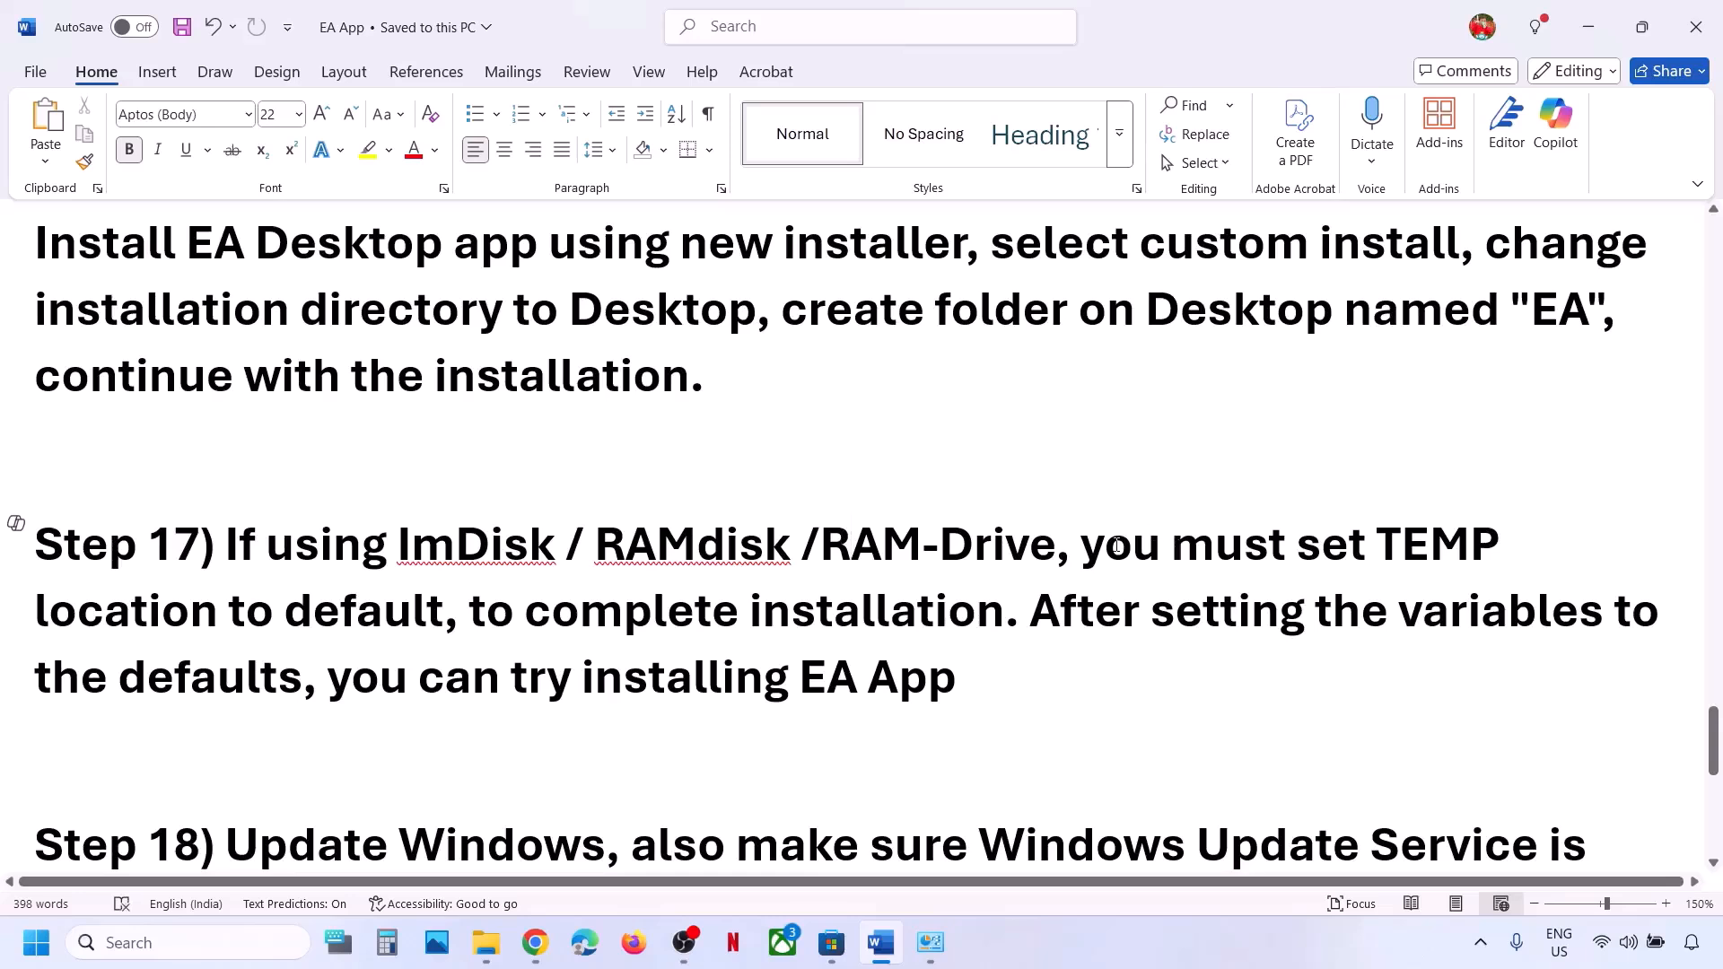
left_click_drag(1117, 545, 283, 686)
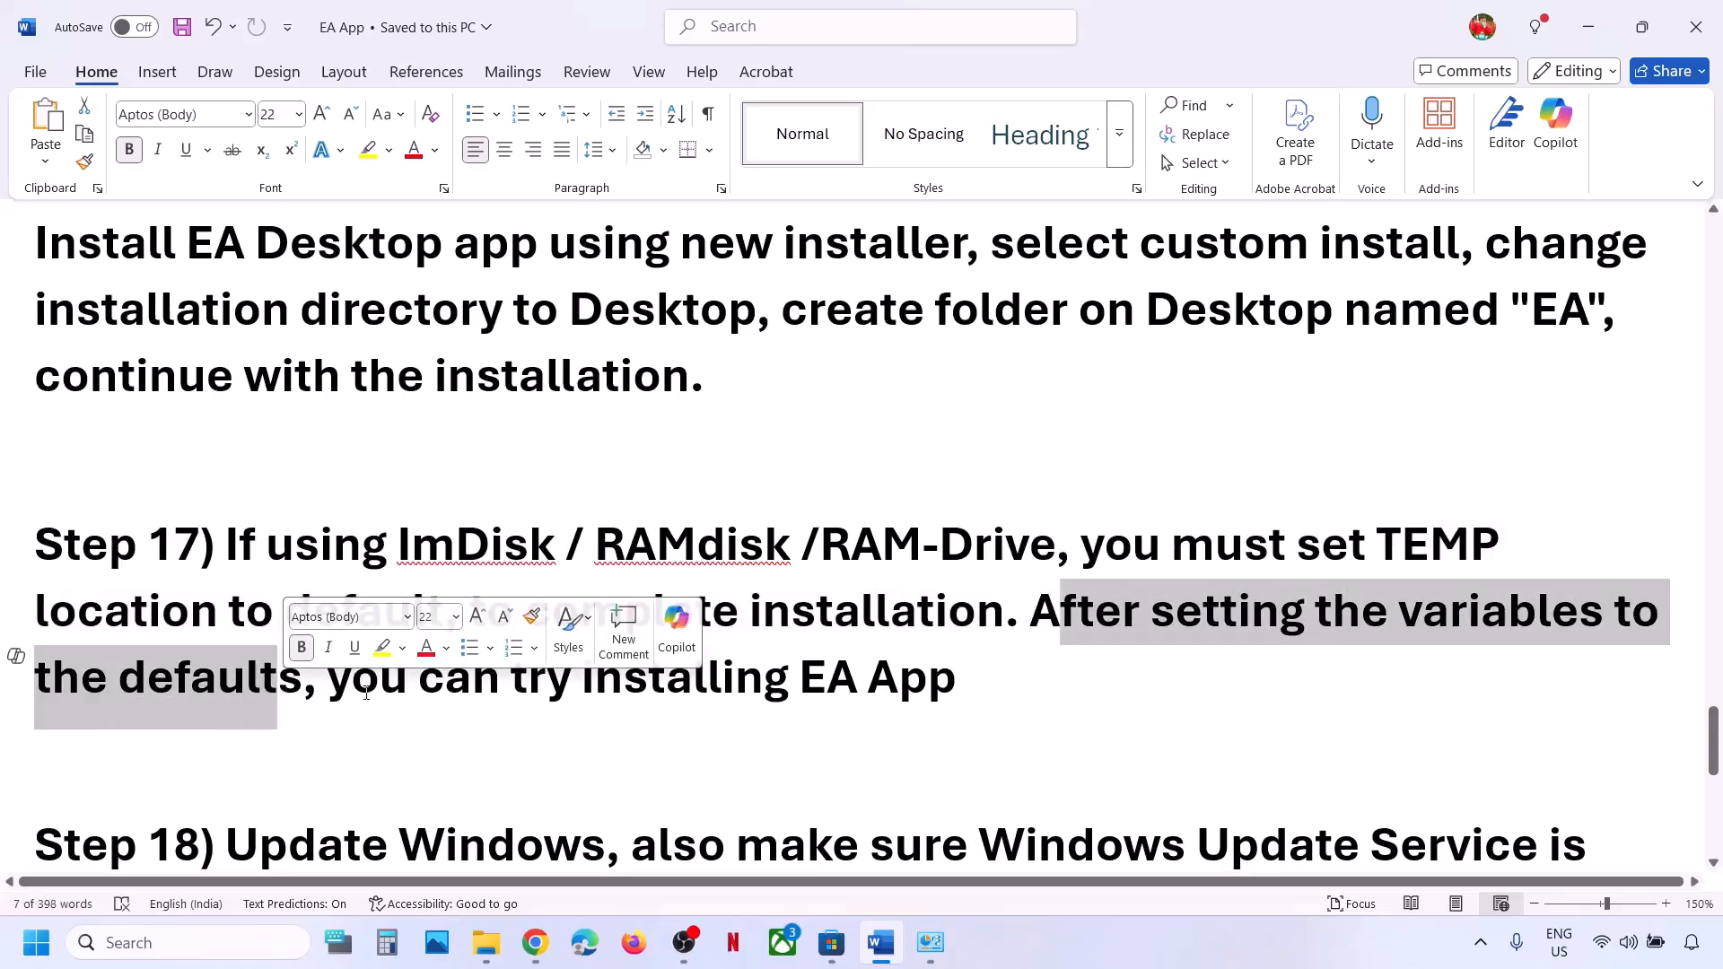
left_click_drag(352, 691, 953, 686)
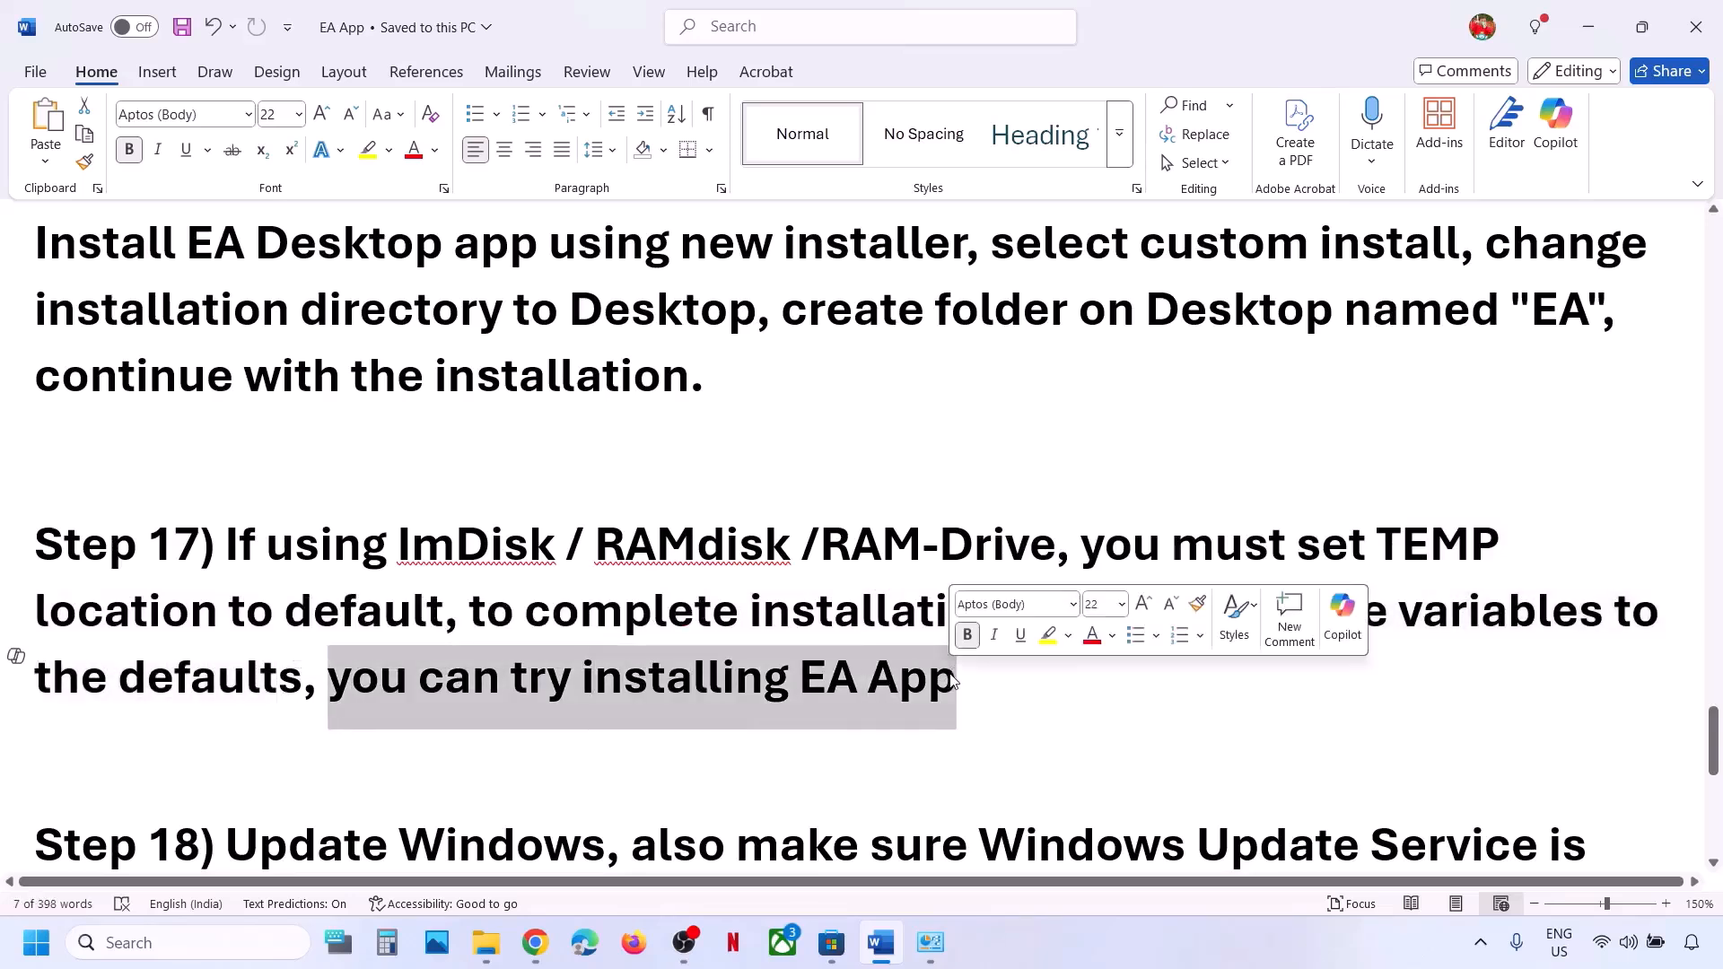
left_click_drag(269, 547, 476, 574)
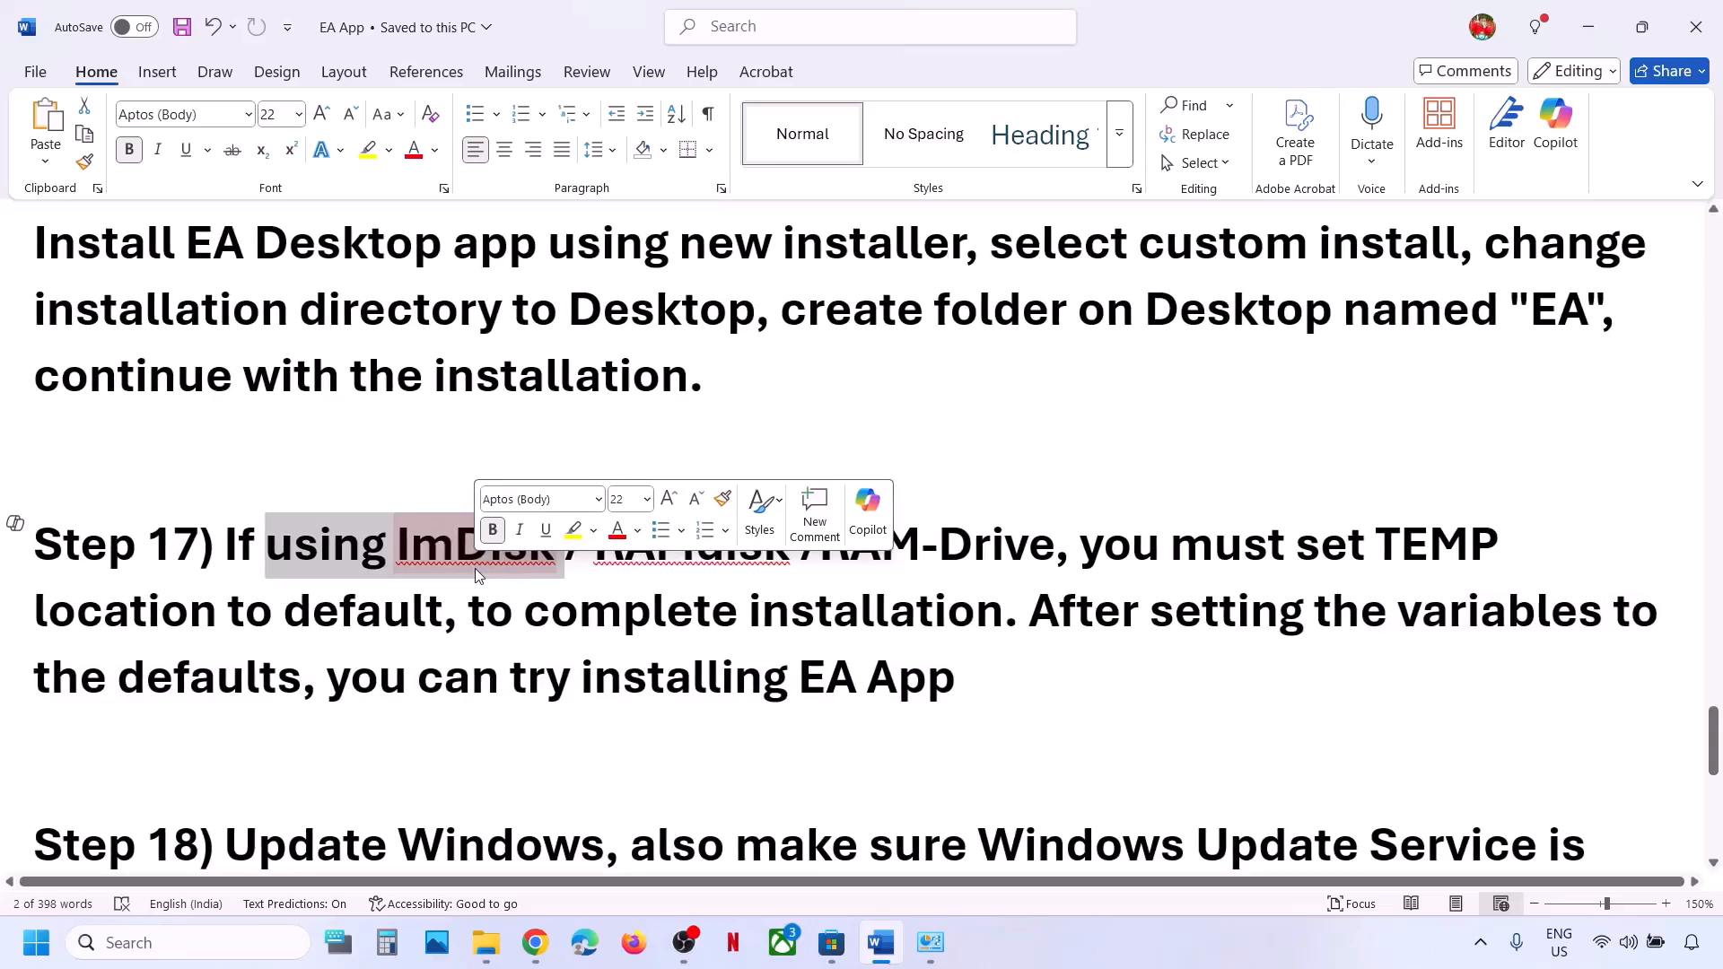
Open the C:\Windows\Temp folder through the Run dialog.
left_click(227, 942)
type("run")
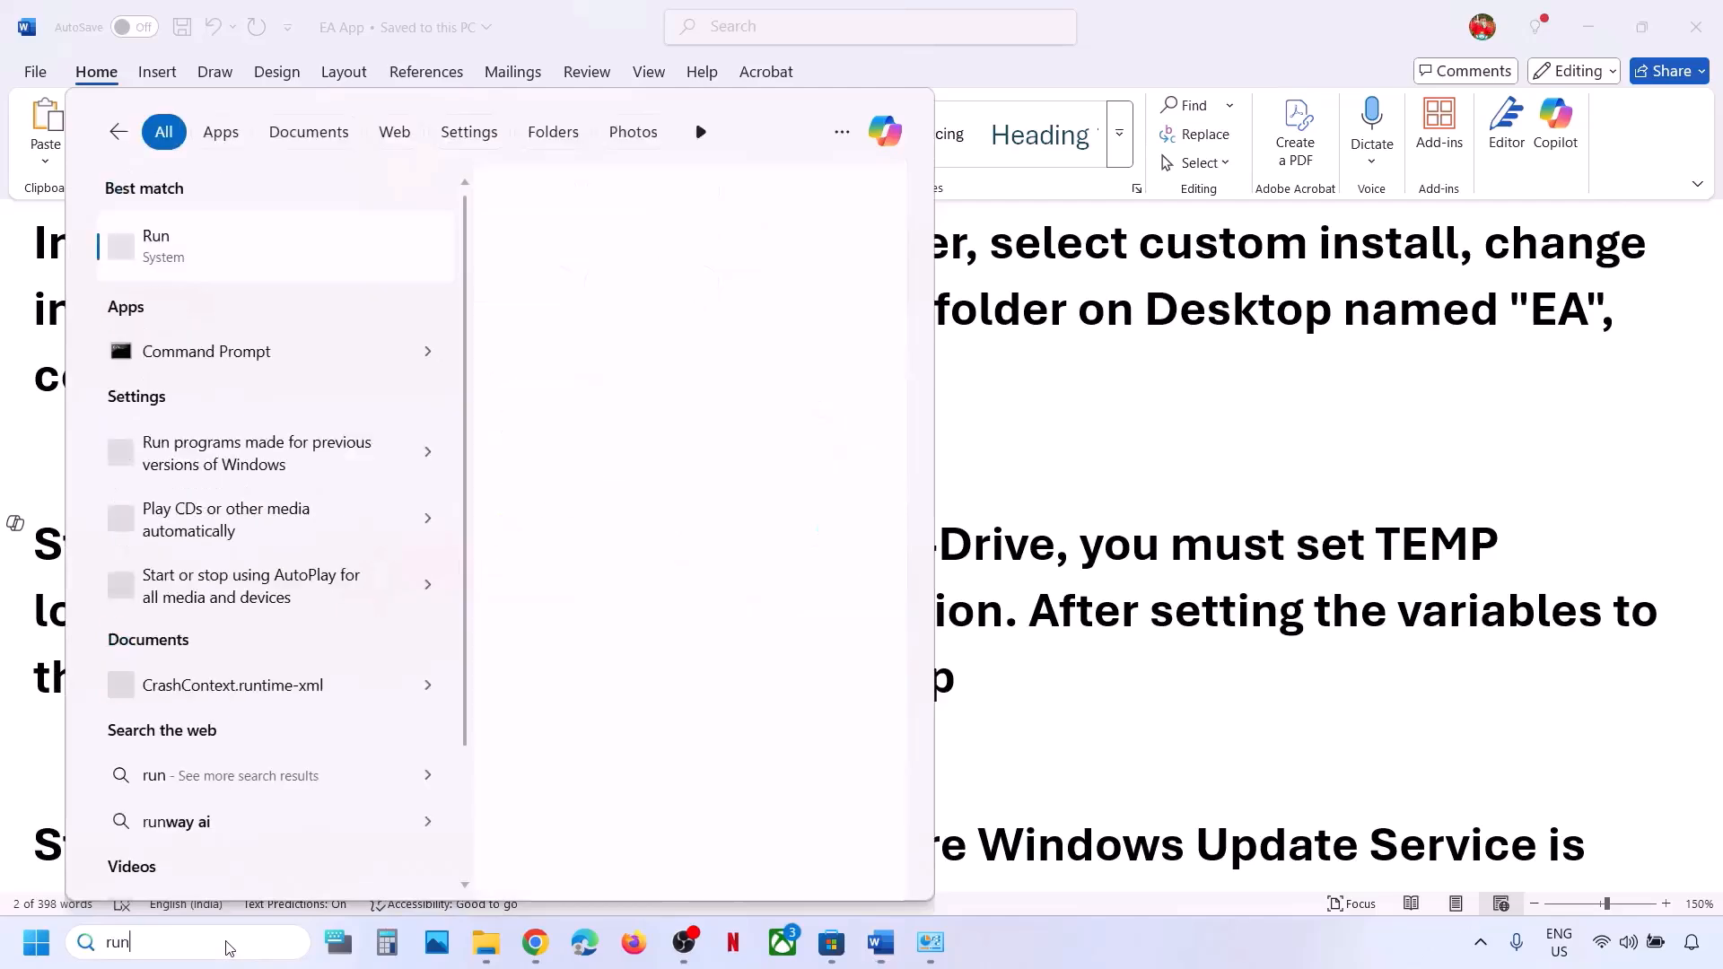
key("Return")
type("te")
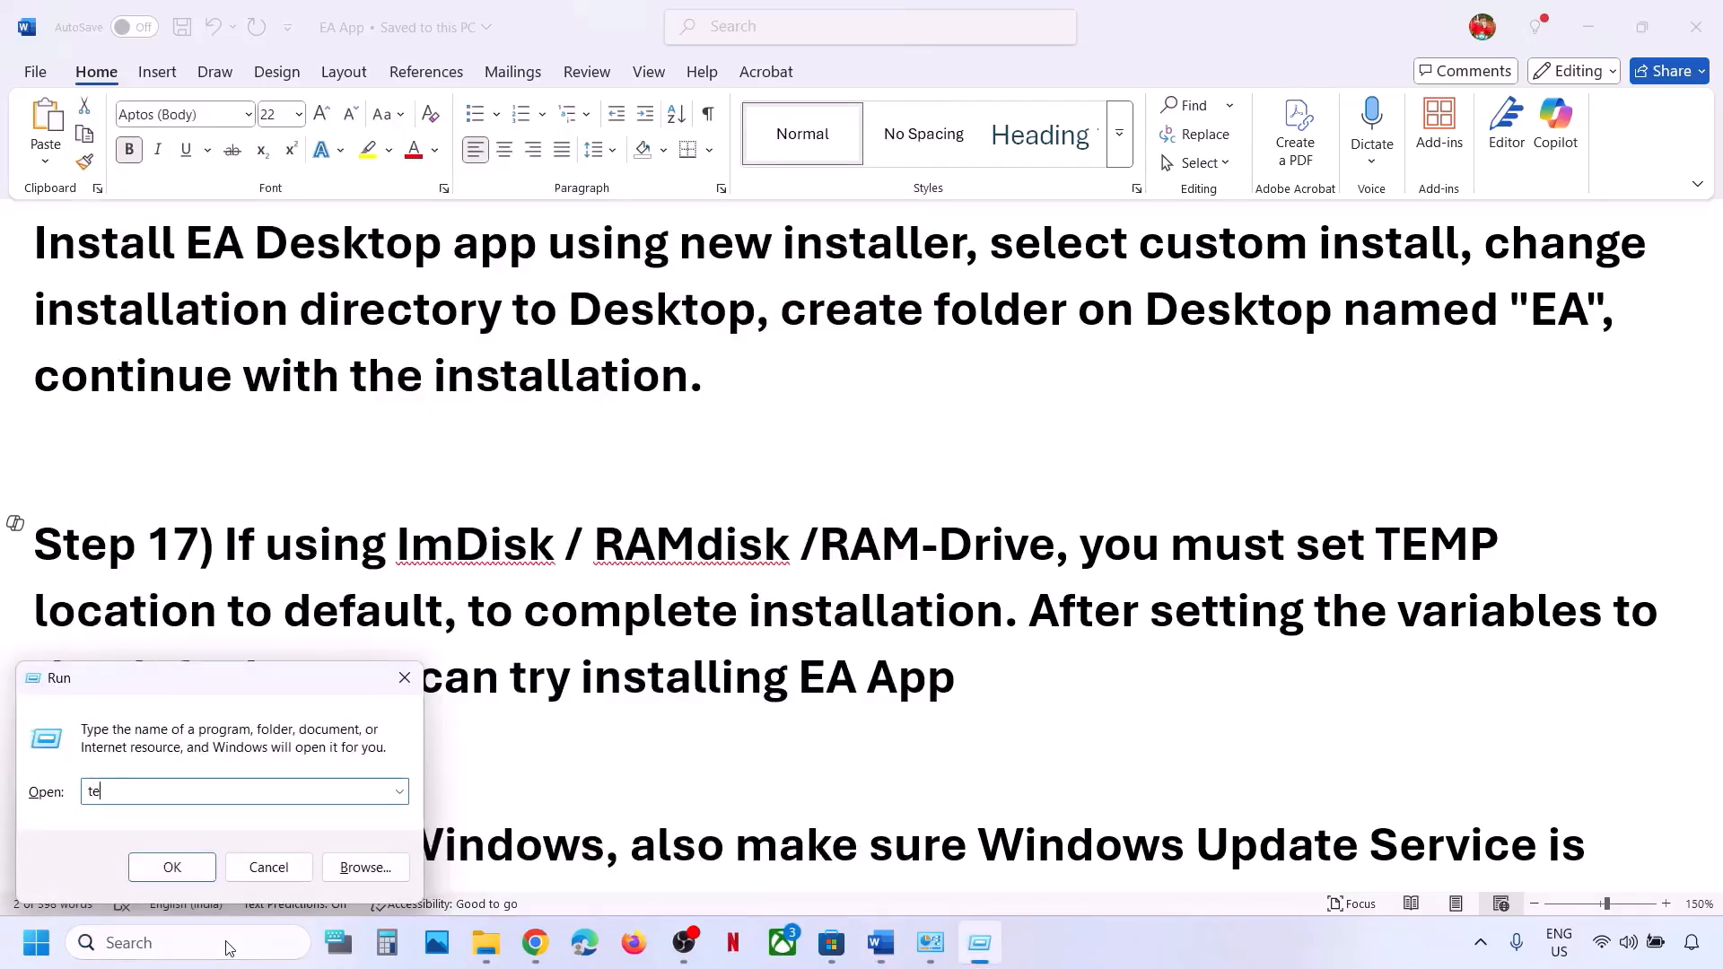
type("mp")
key("Return")
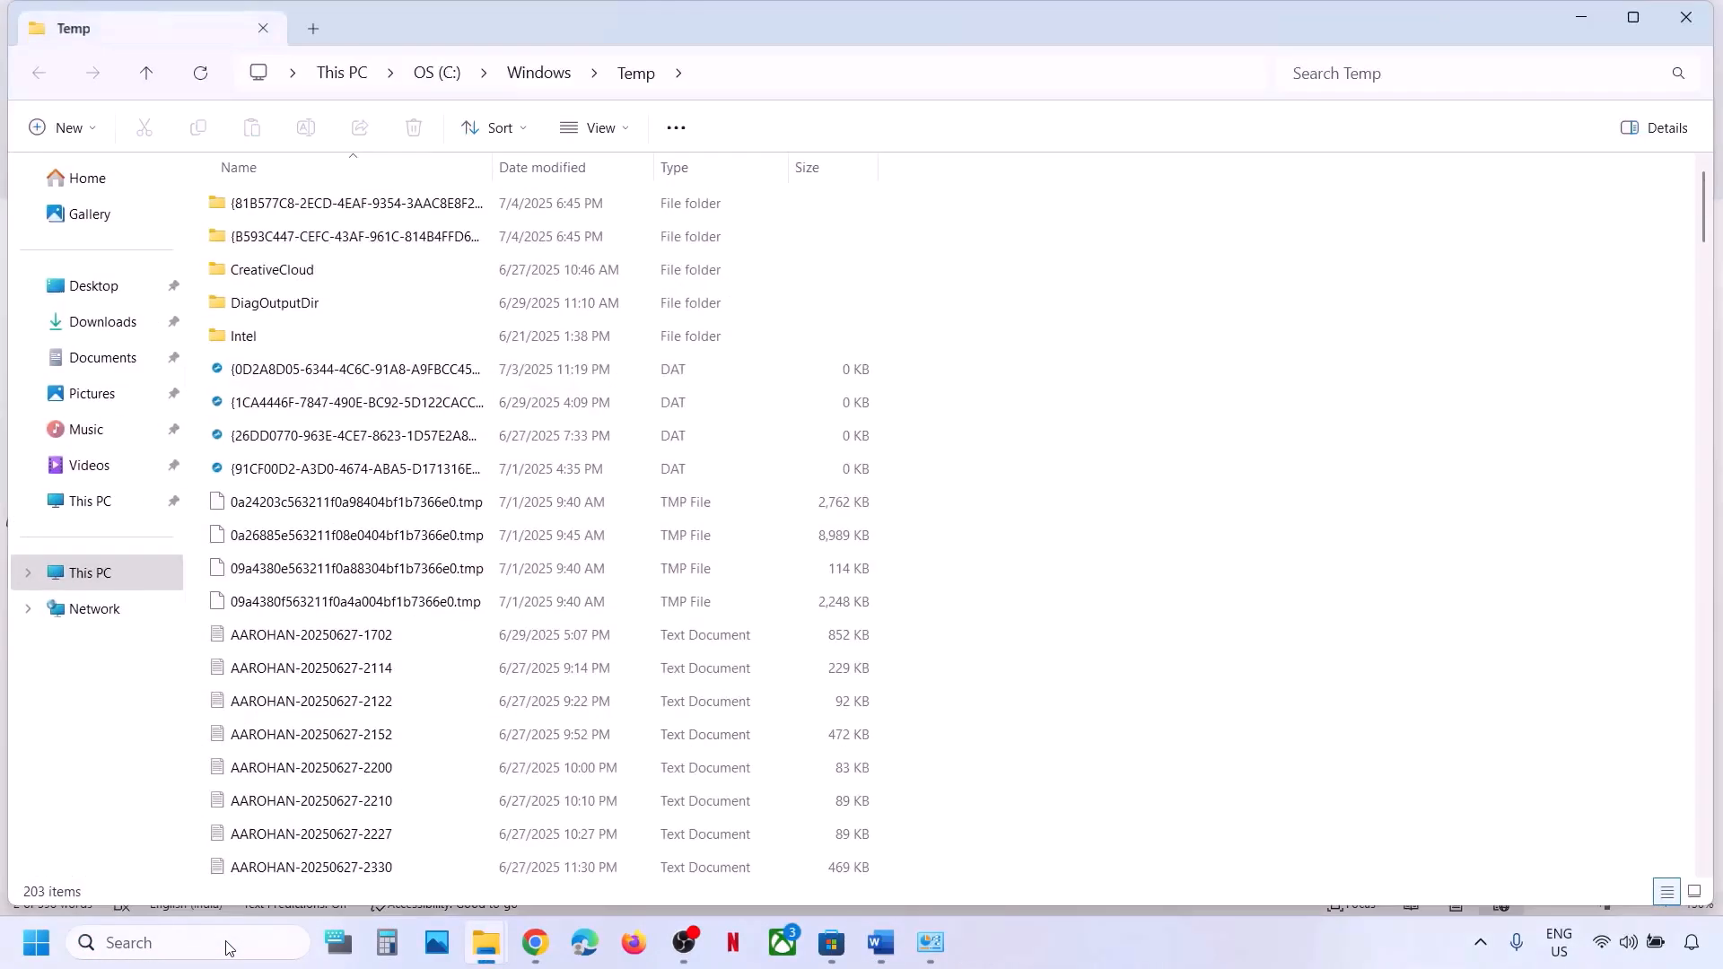
Permanently delete all 203 Windows Temp items, skipping those in use, and close the folder.
key("ctrl+a")
key("shift+Delete")
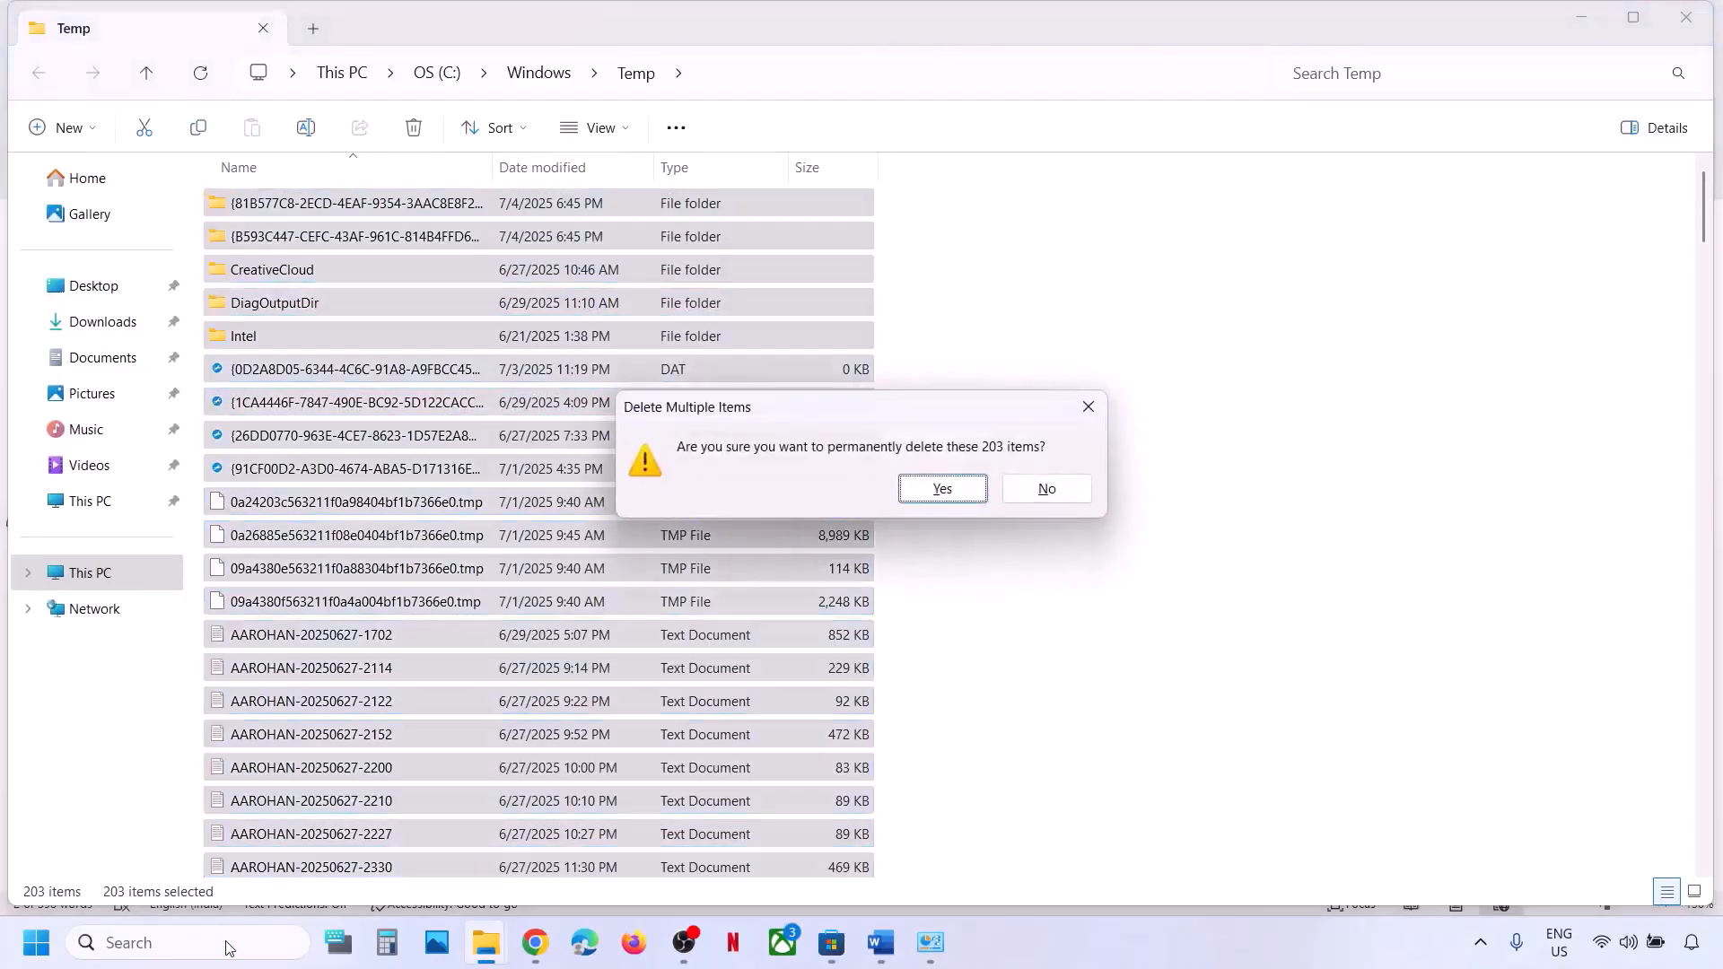
key("Return")
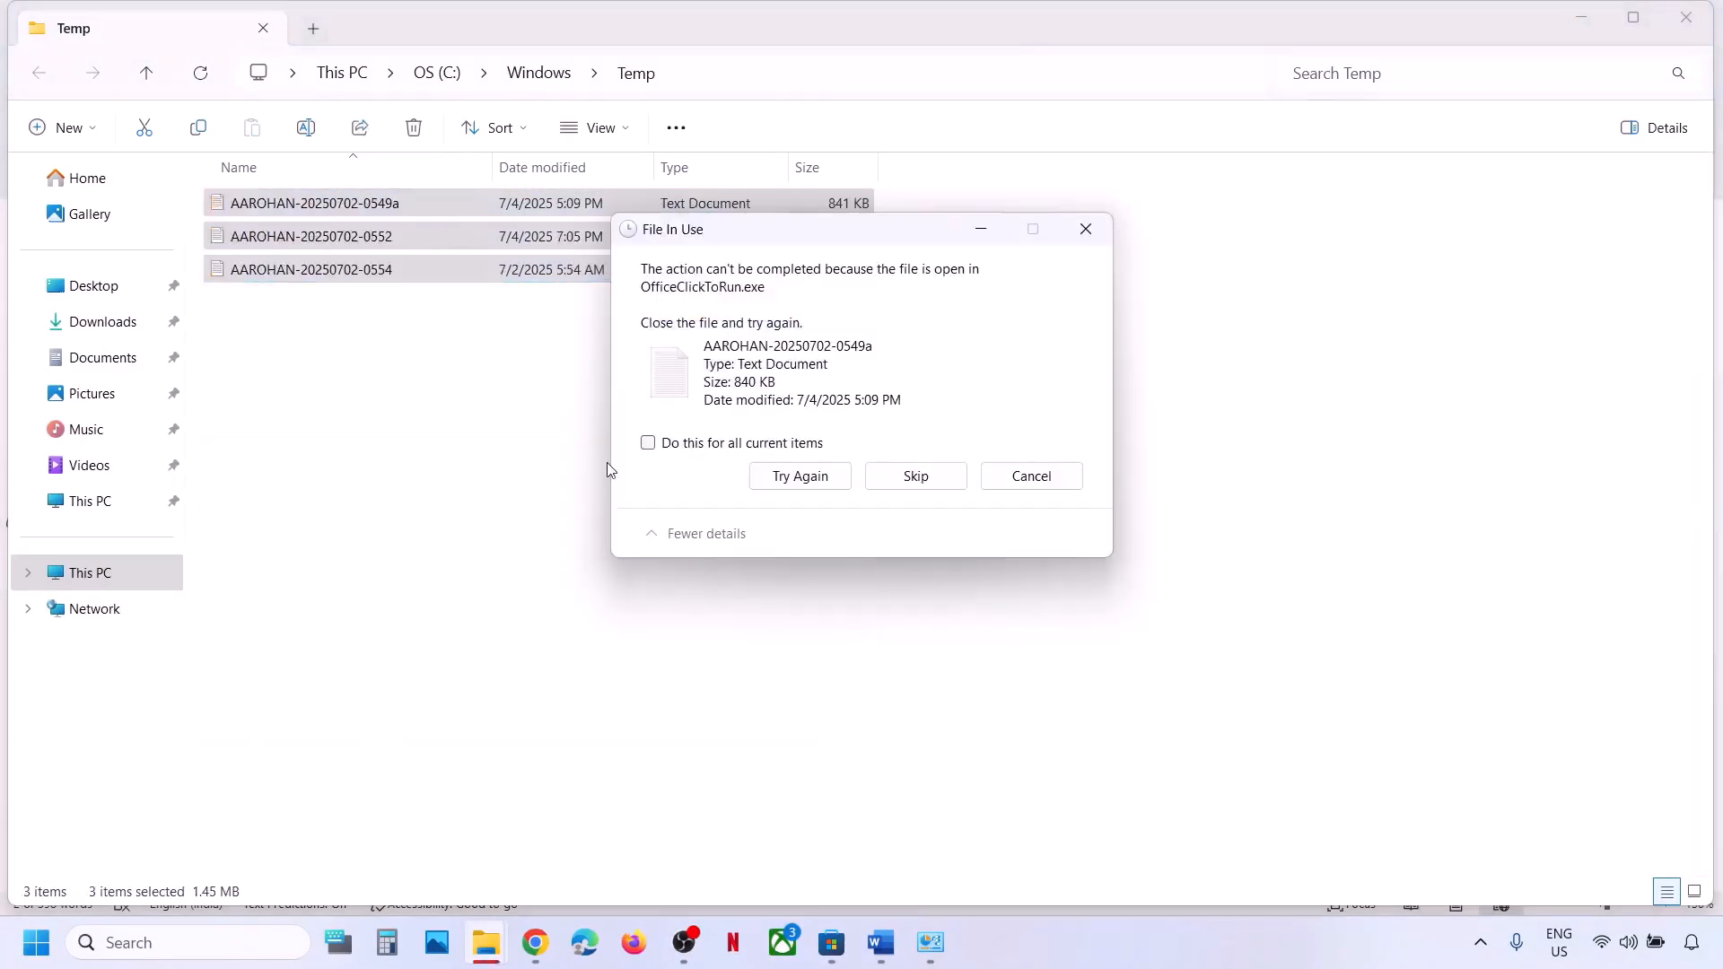
left_click(686, 446)
left_click(893, 478)
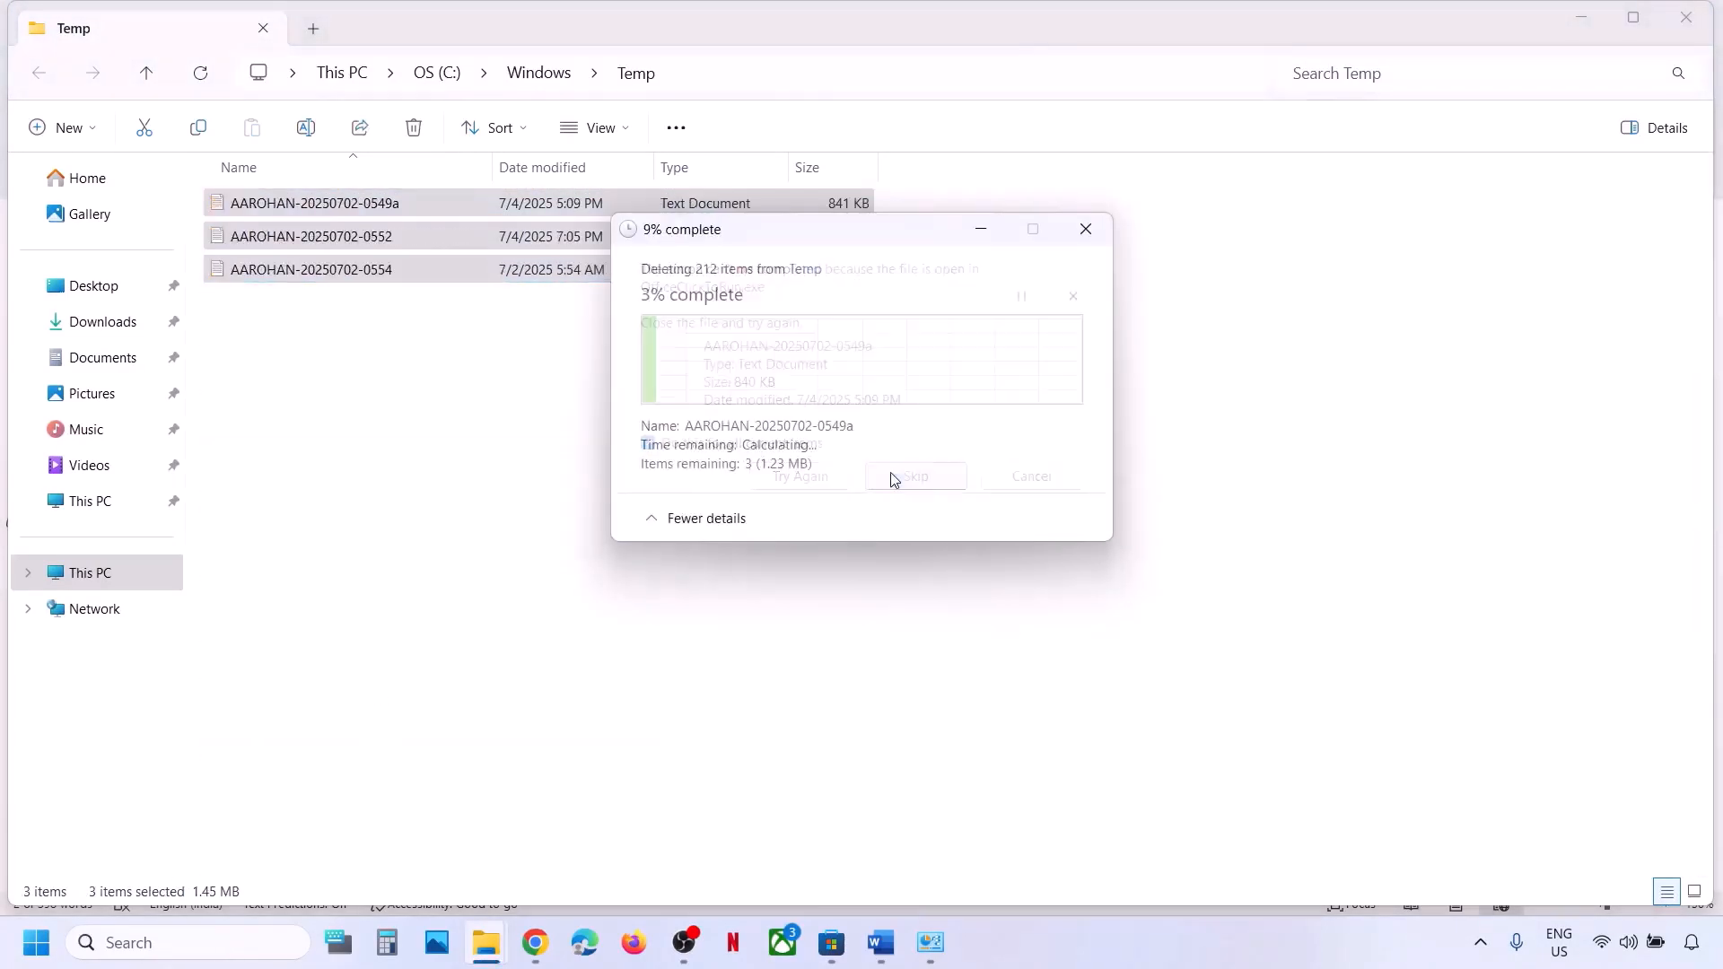
left_click(1686, 17)
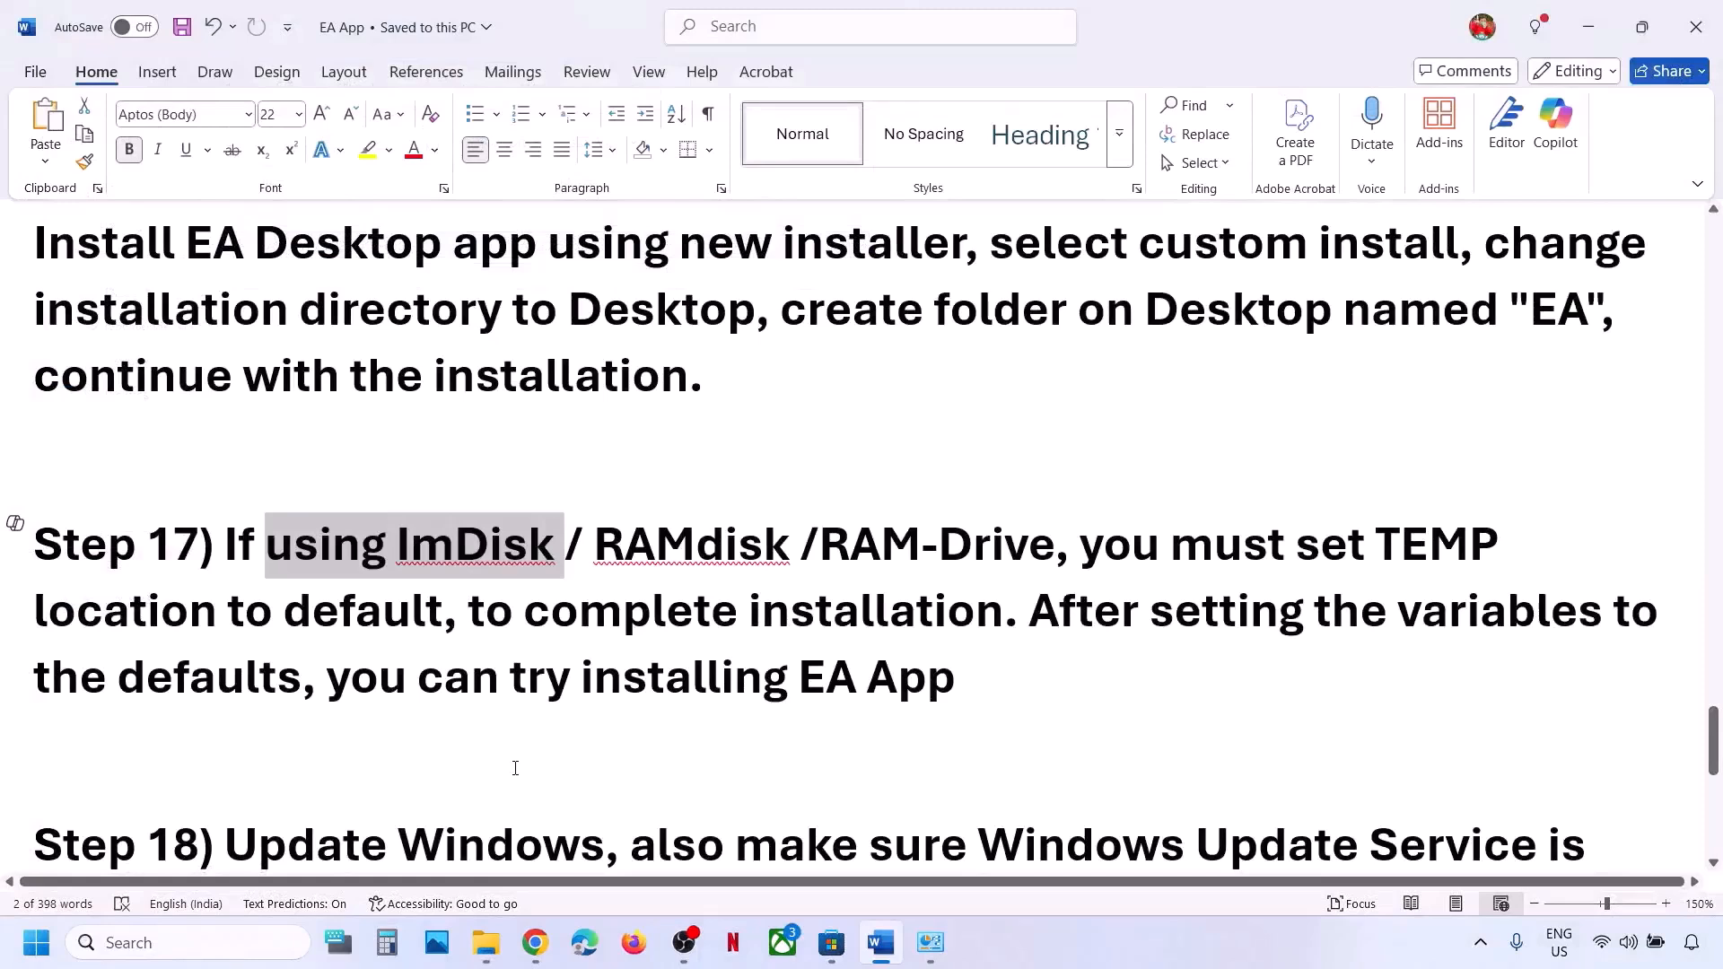
key("super+r")
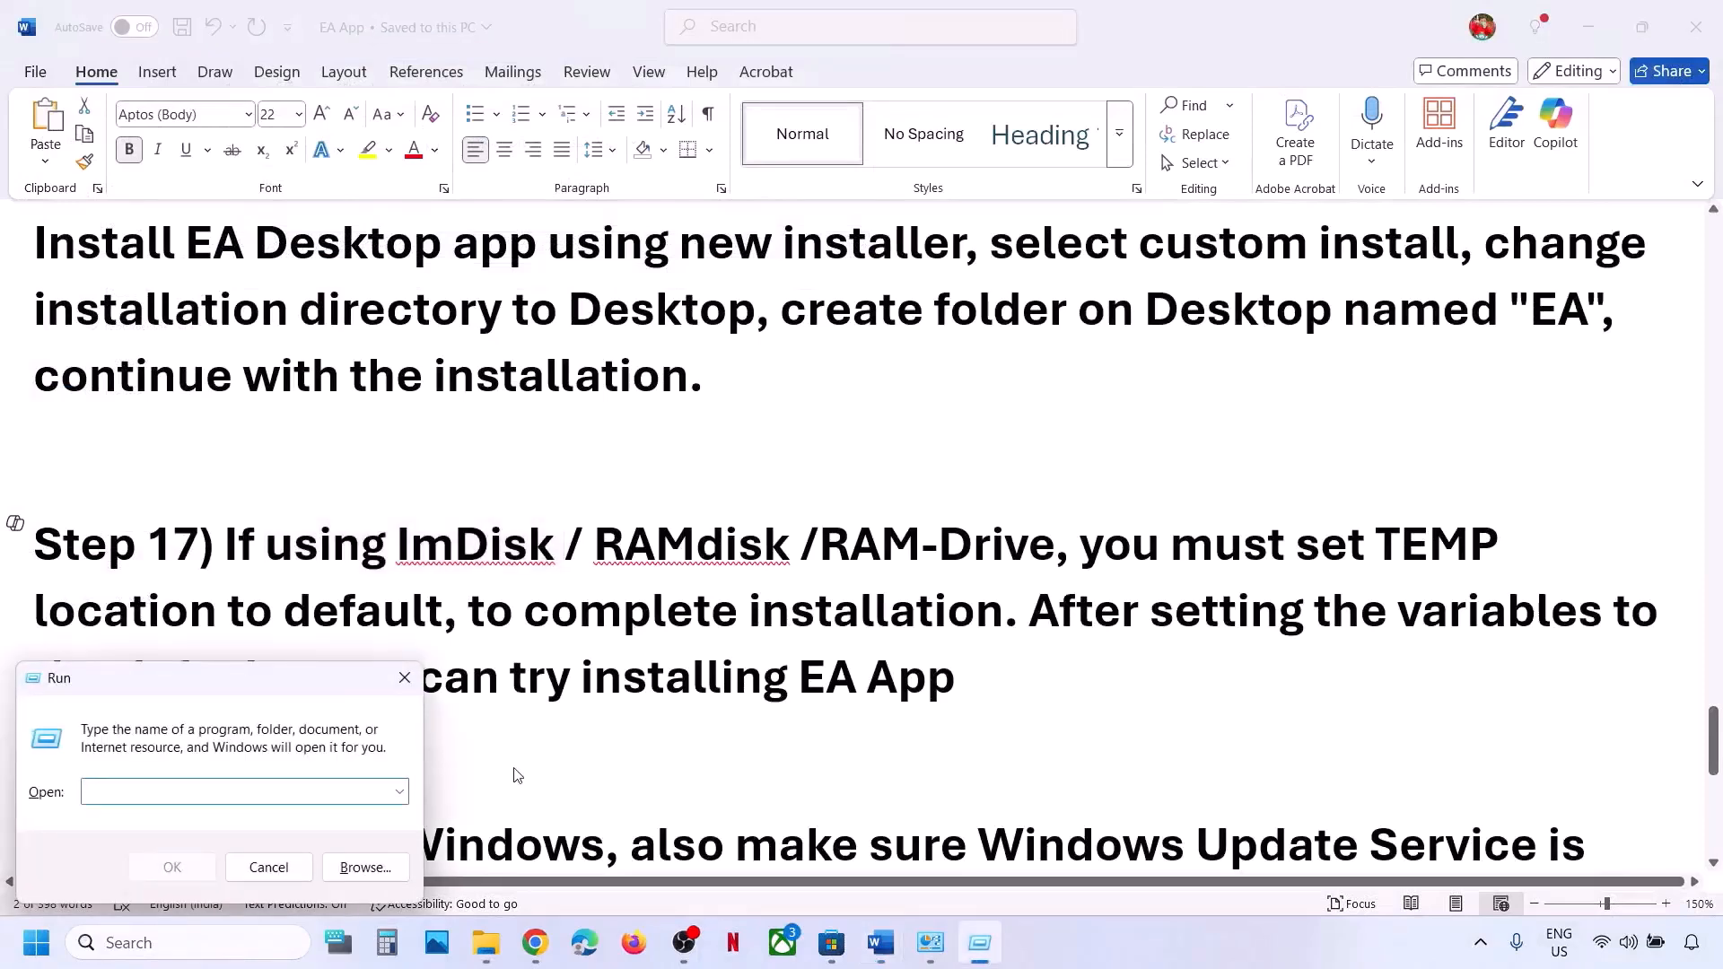
Open %temp% and permanently delete its 527 items, skipping bcdBackup and the in-use collab_low folder.
type("%temp%")
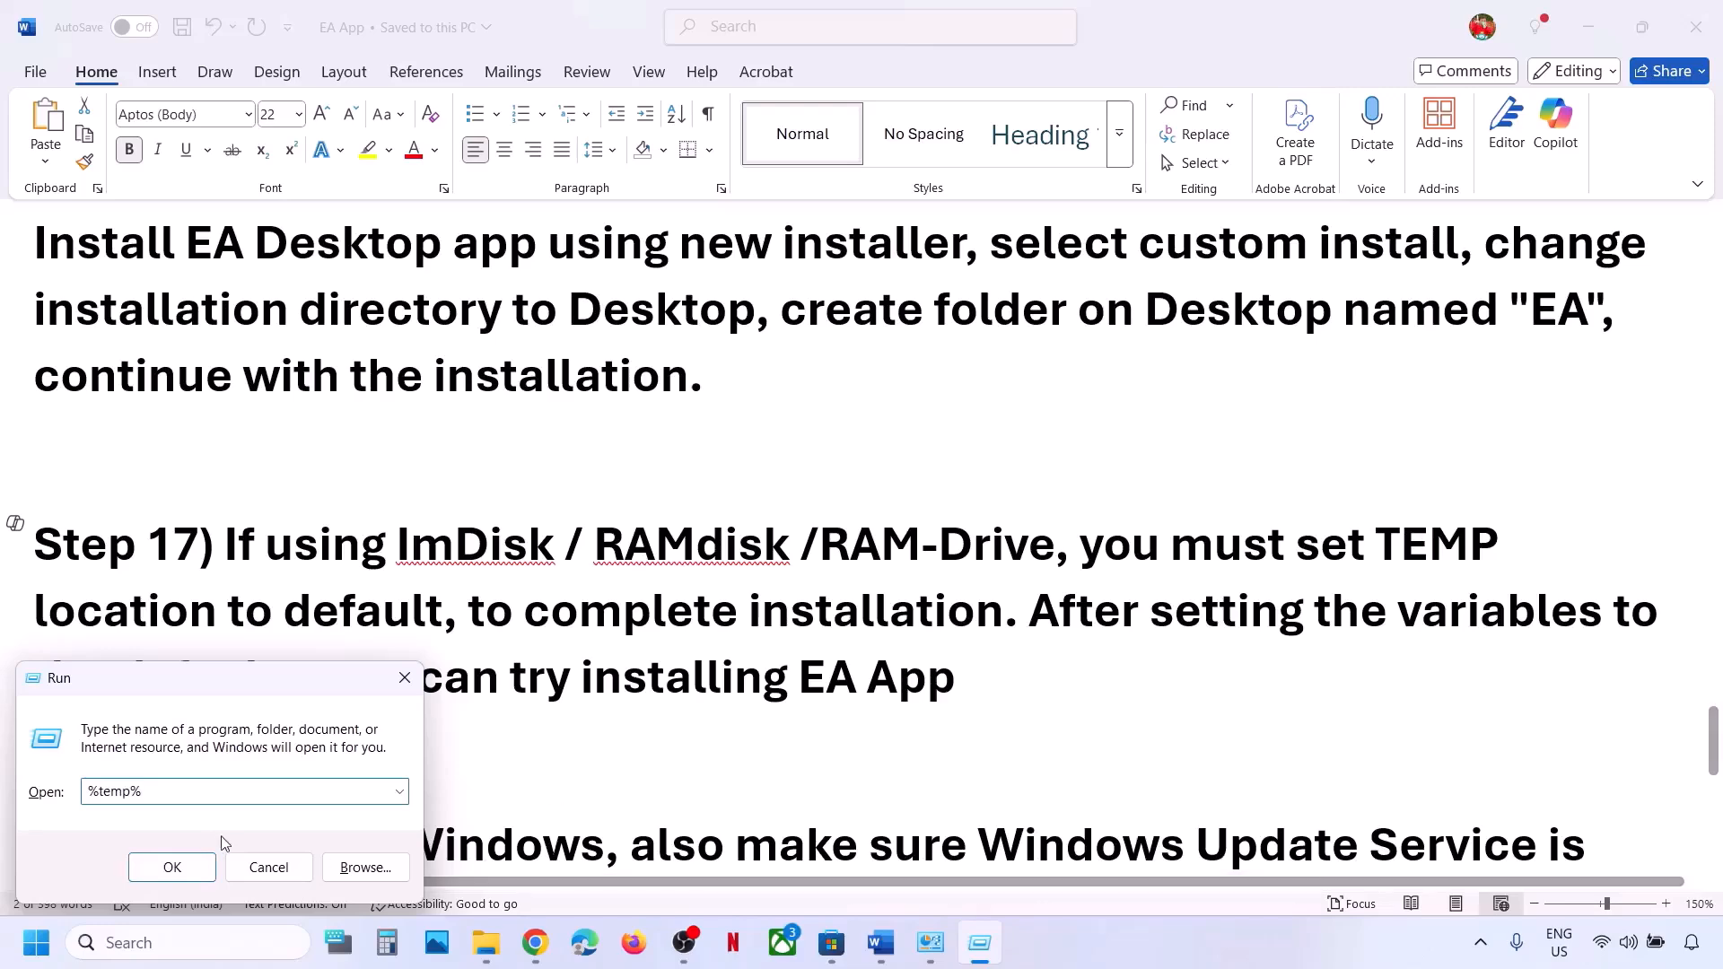
left_click(173, 867)
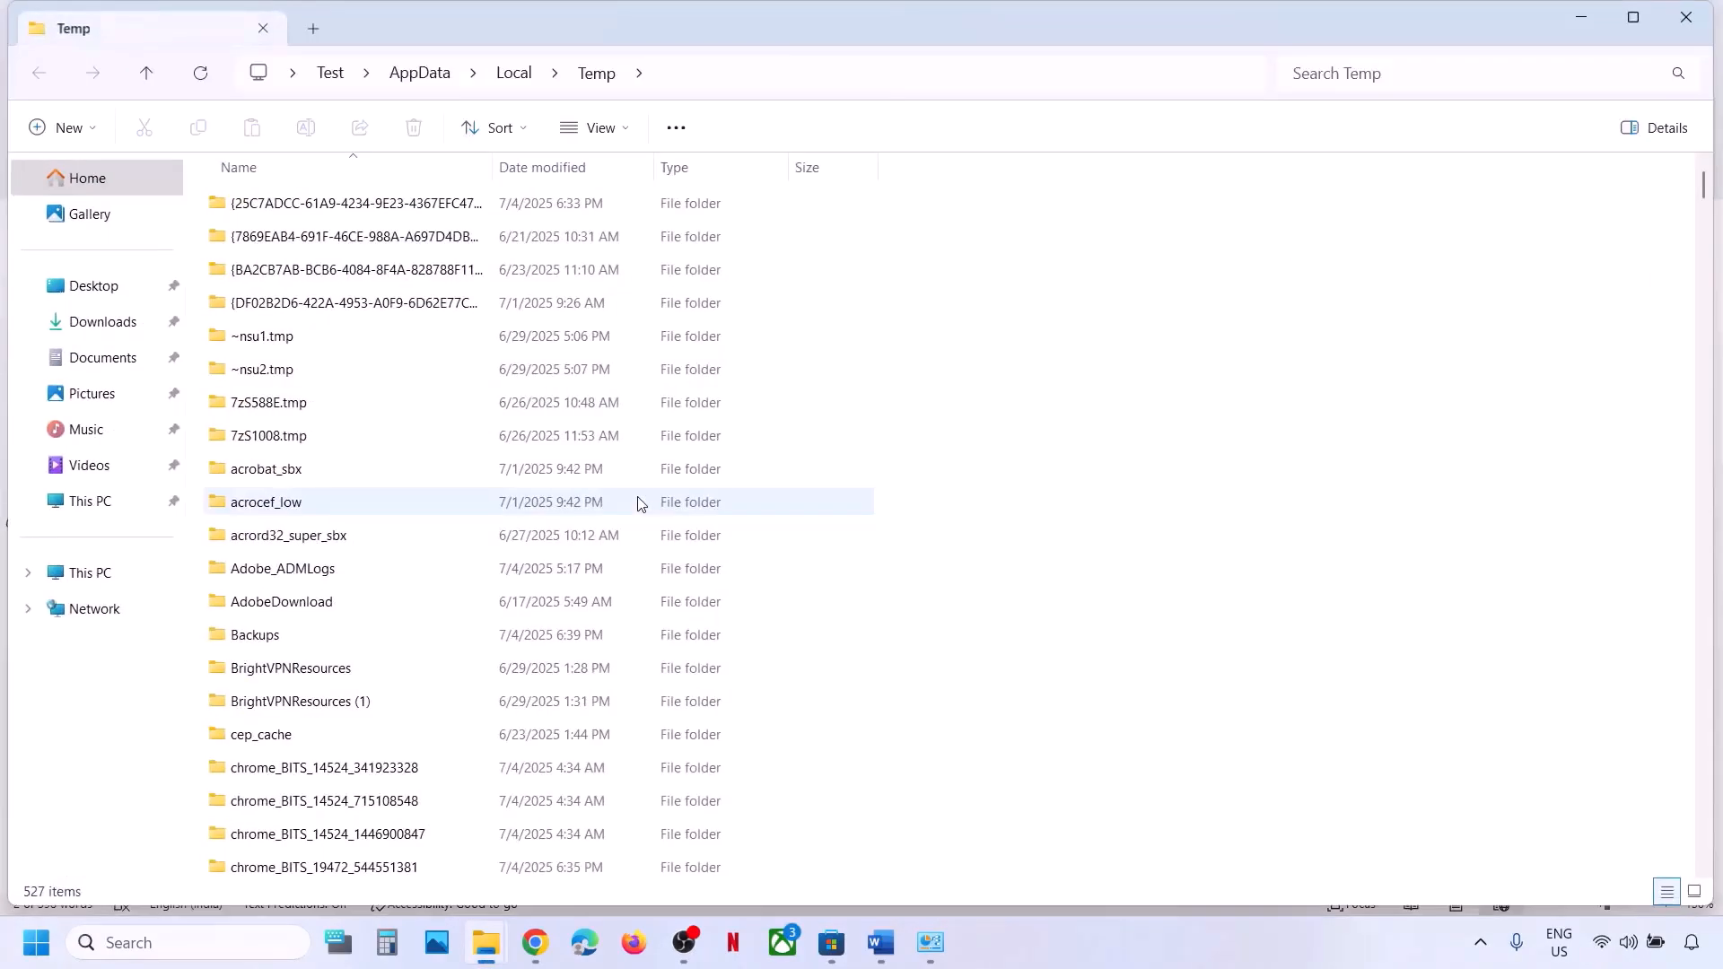
key("ctrl+a")
key("shift+Delete")
key("Return")
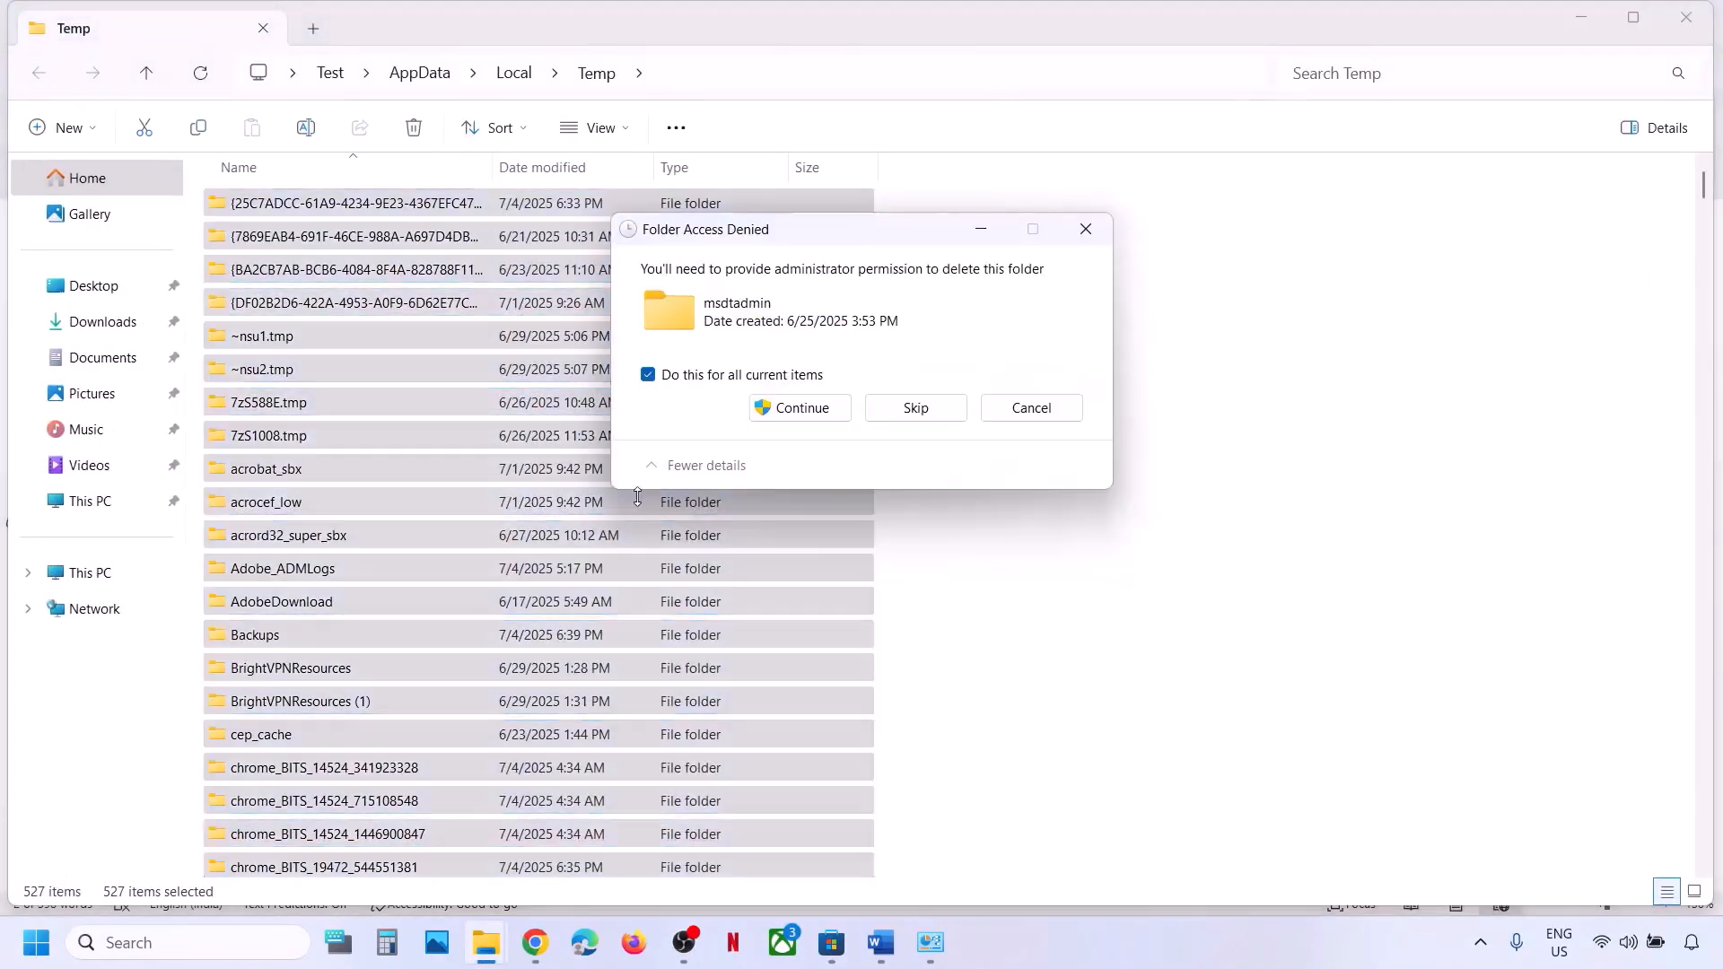
left_click(777, 408)
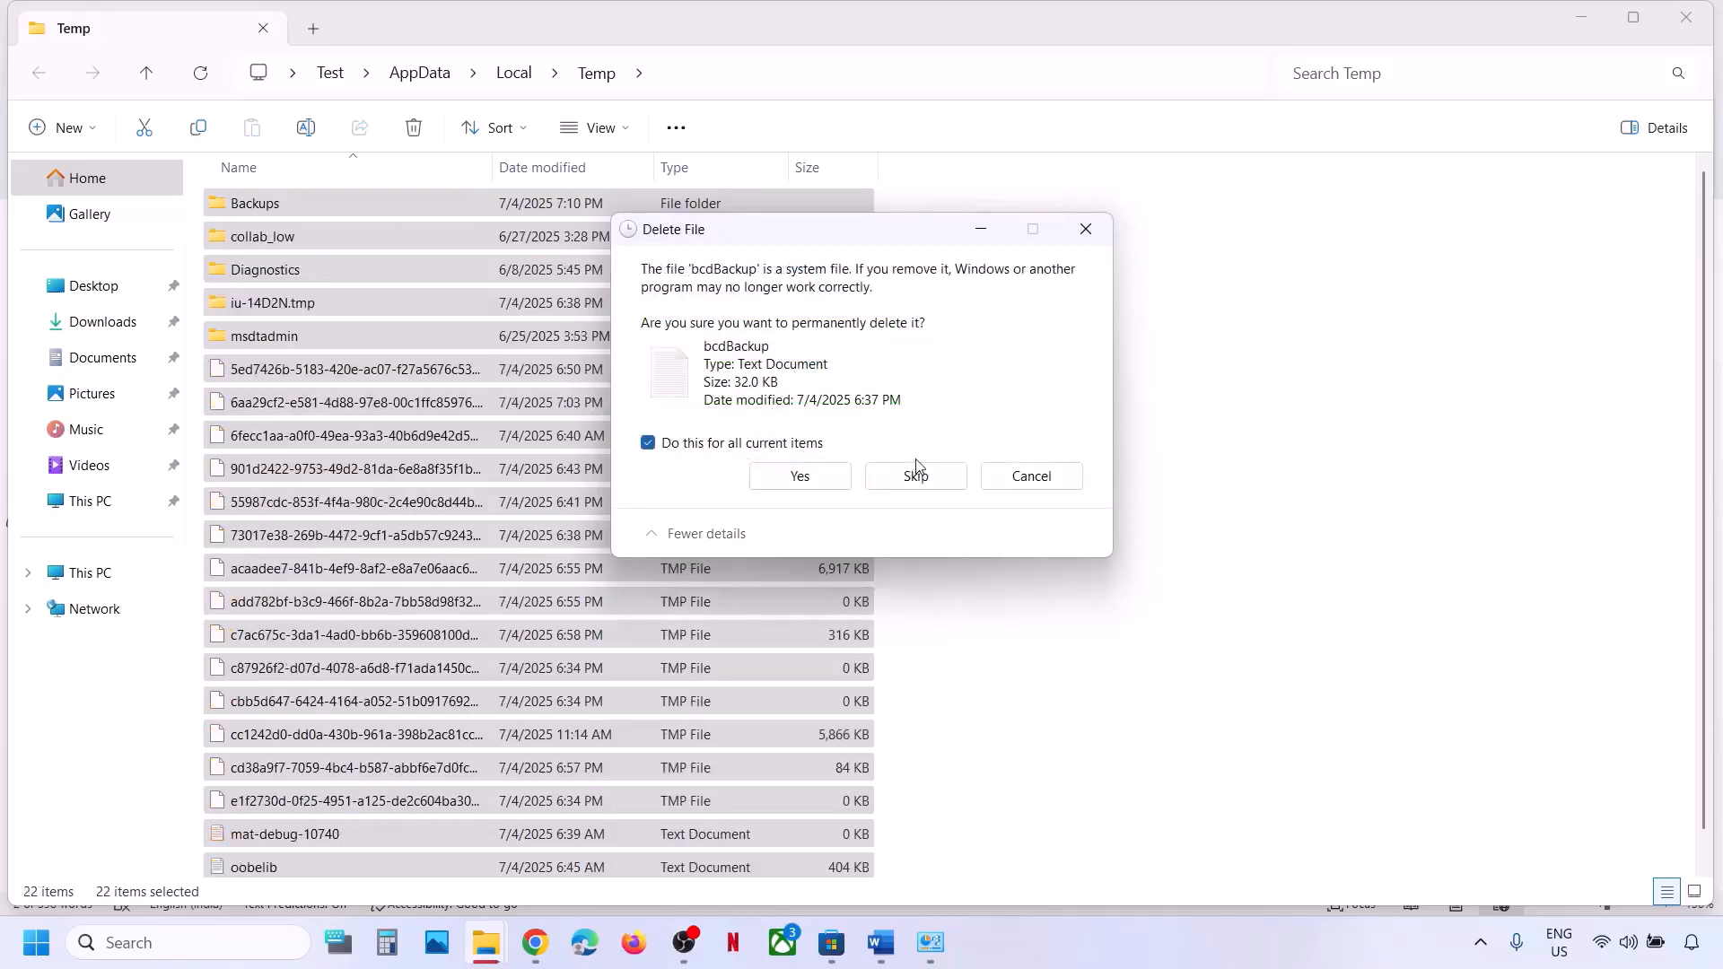
left_click(916, 465)
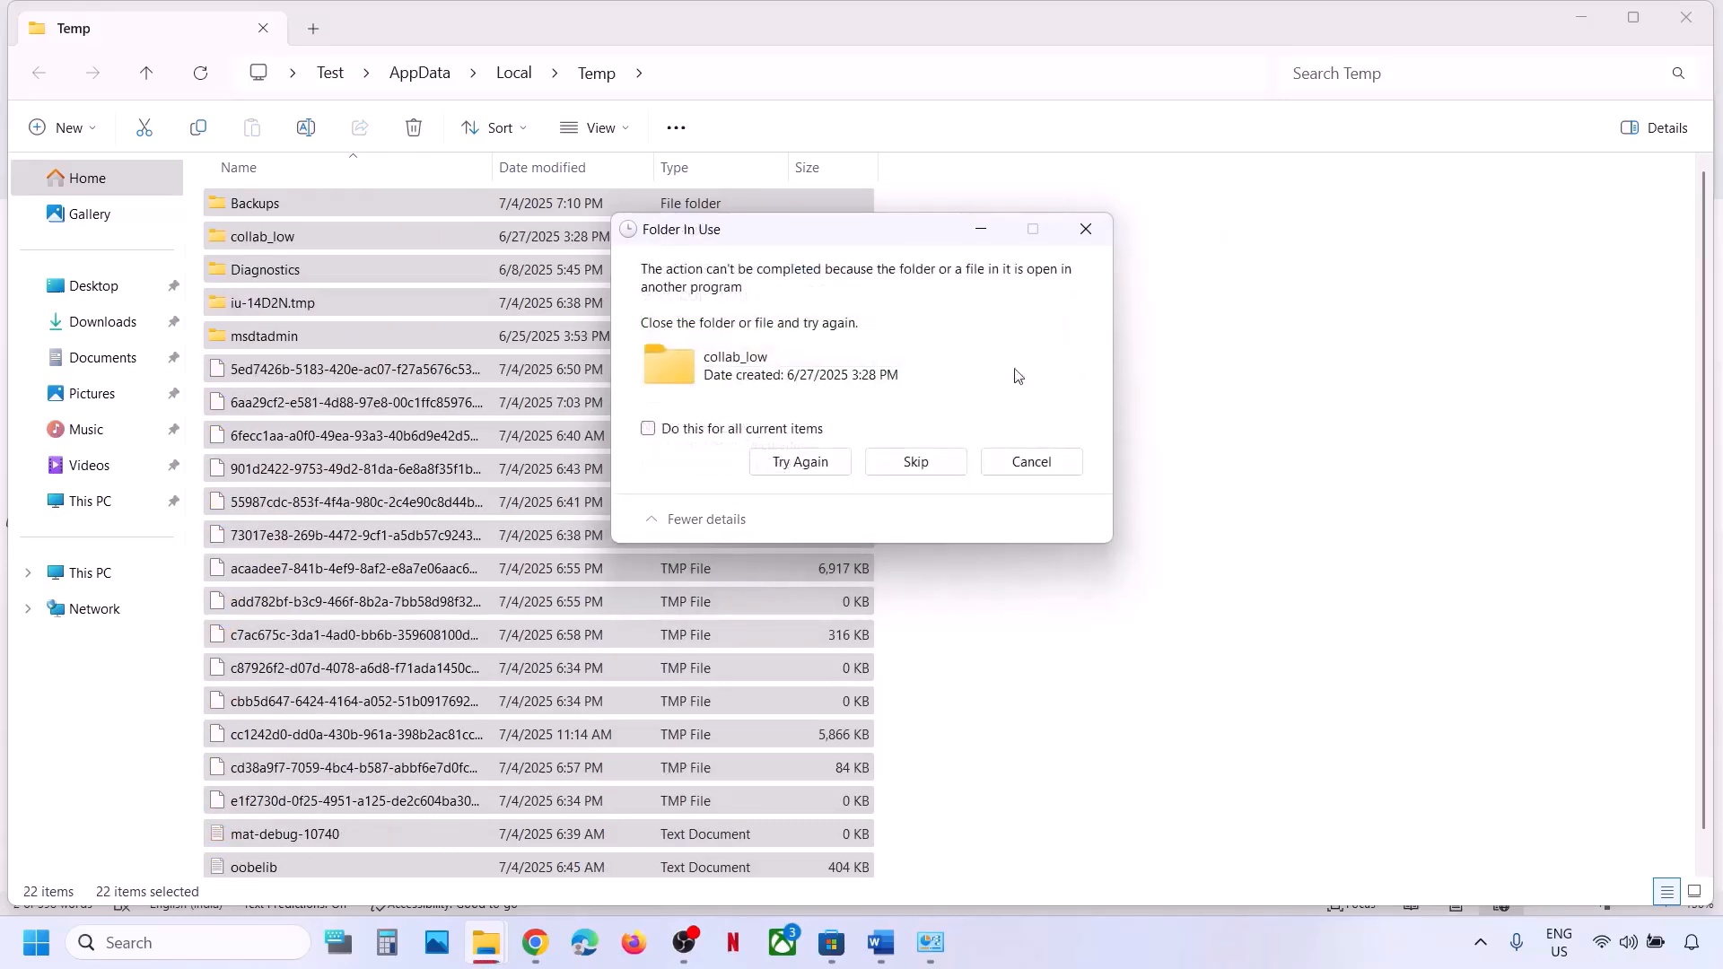
left_click(920, 463)
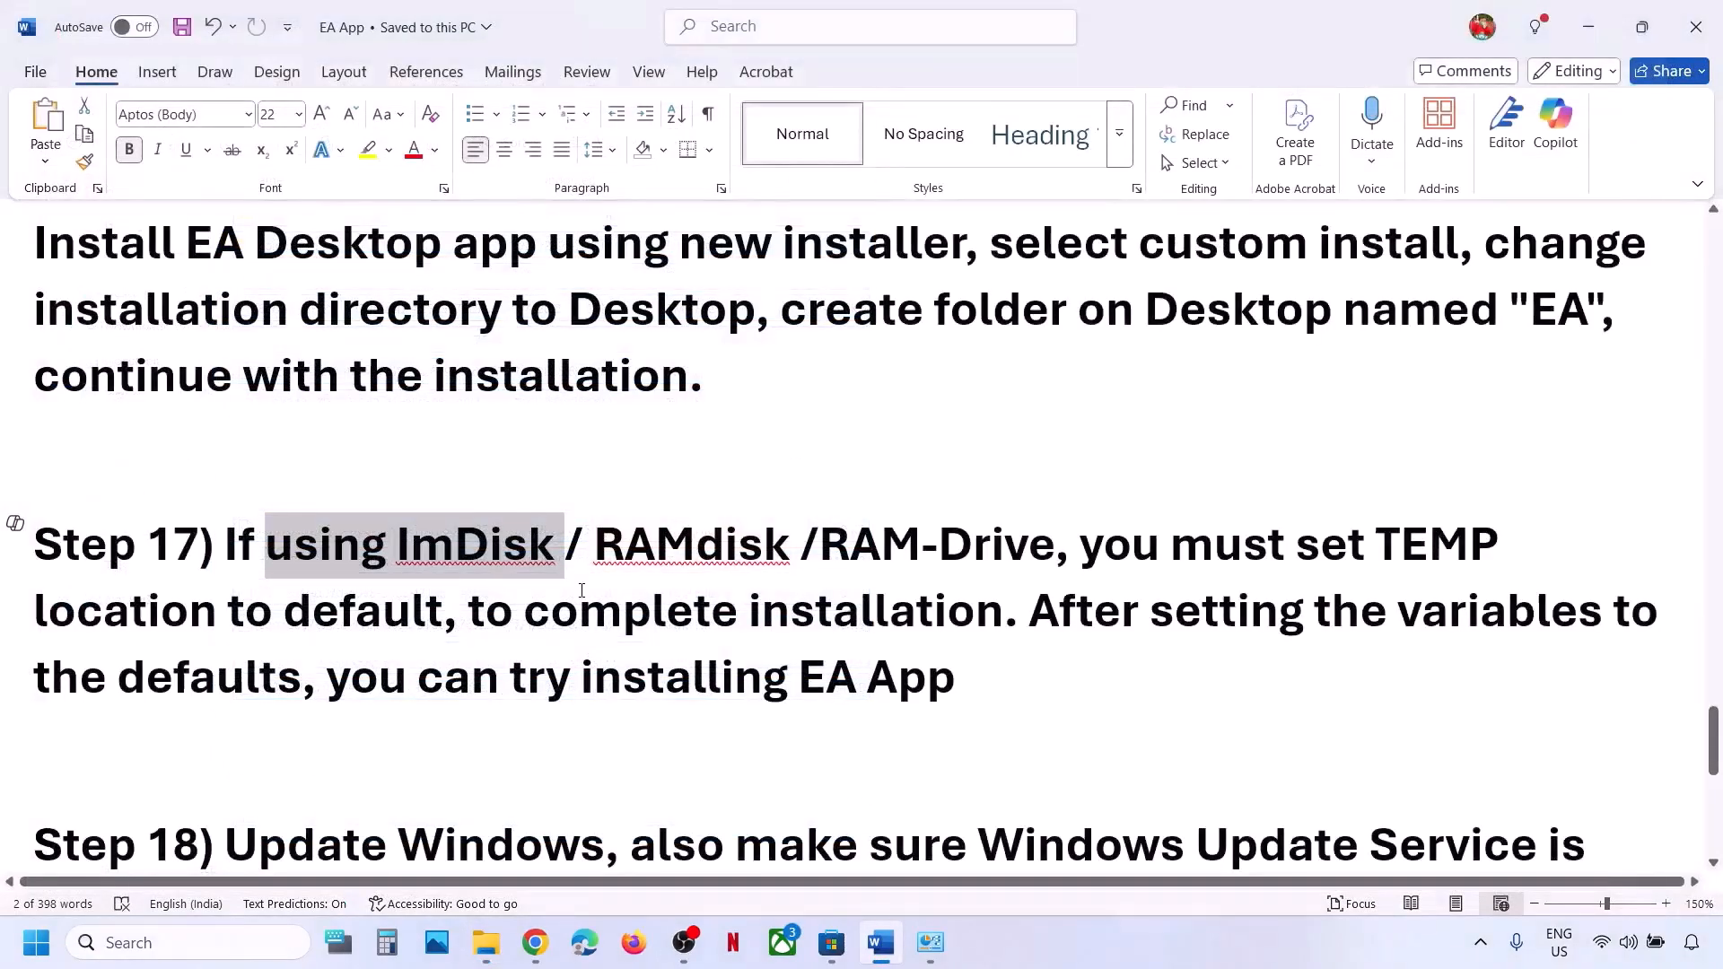
Highlight 'Update Windows' in Step 18, then check for updates in Settings > Windows Update.
scroll(582, 591, "down", 2)
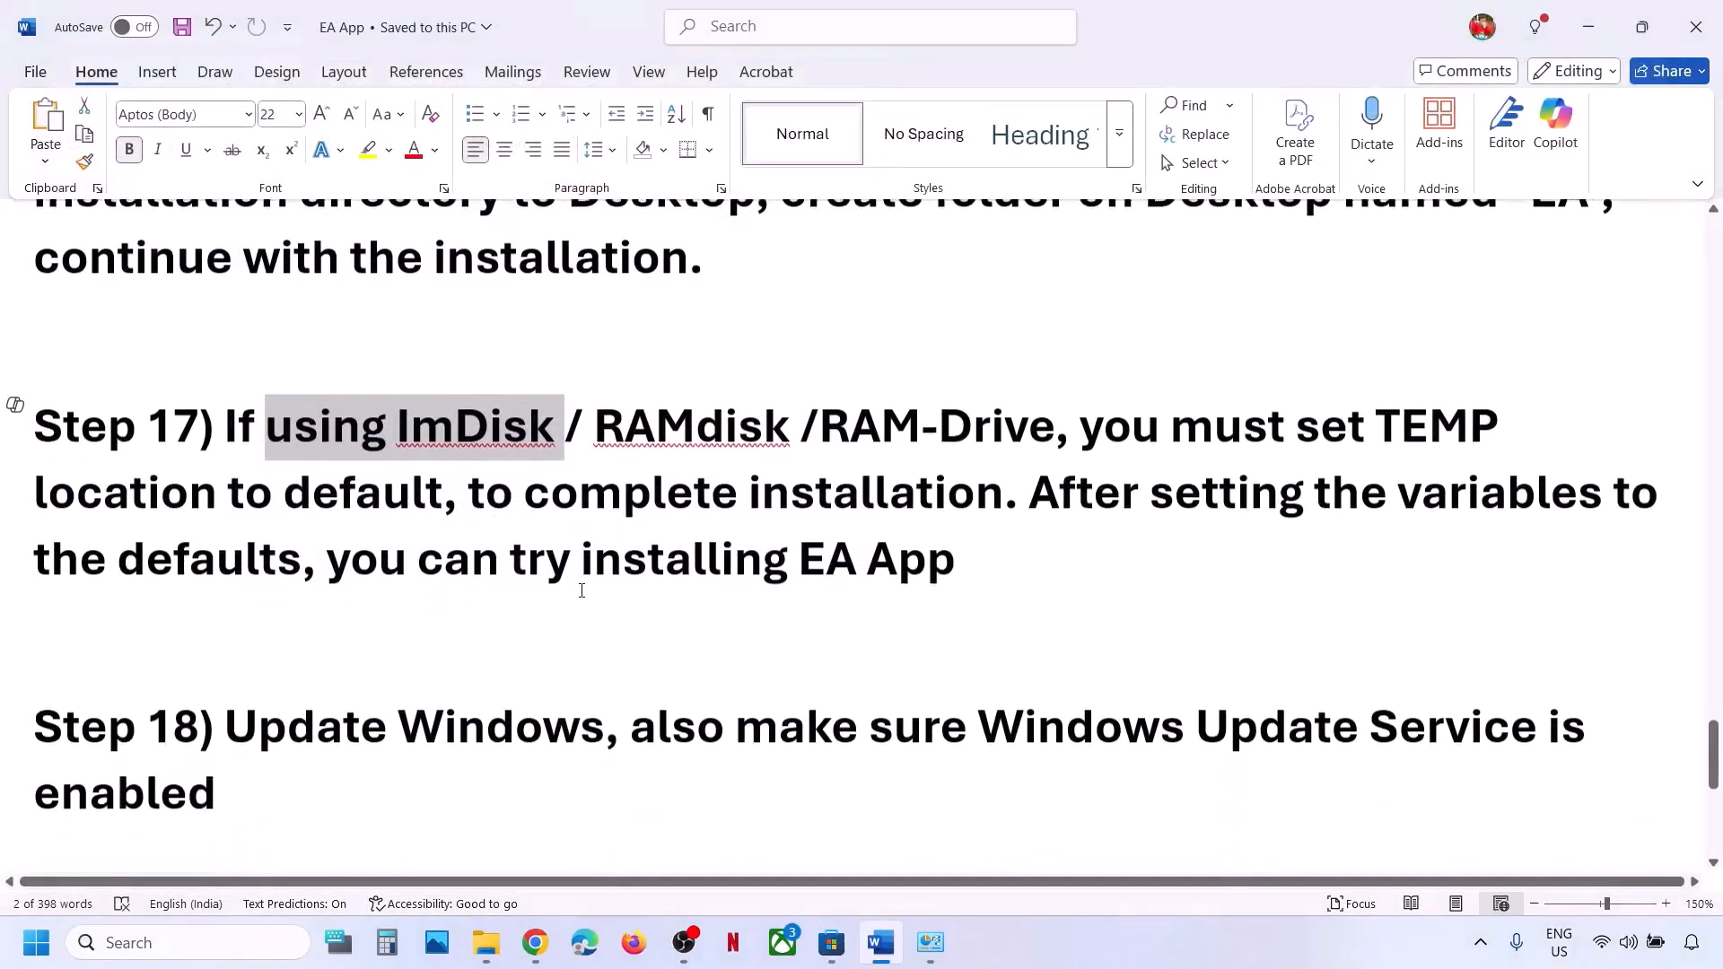
left_click_drag(285, 717, 589, 685)
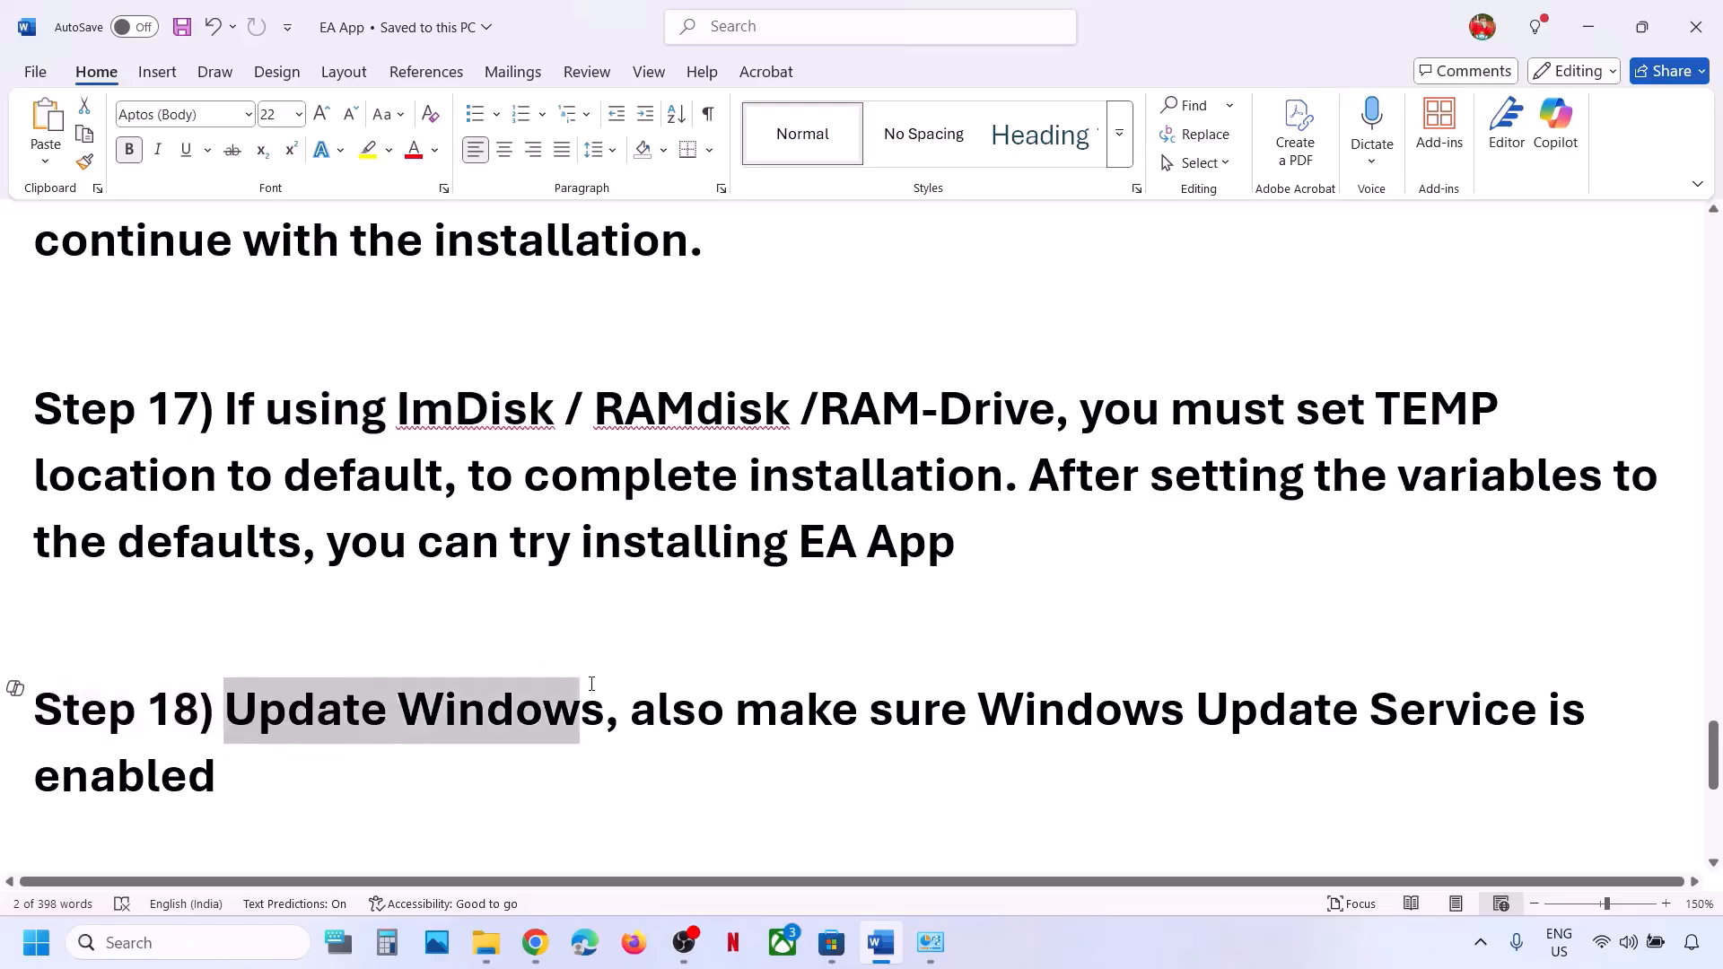
key("super+i")
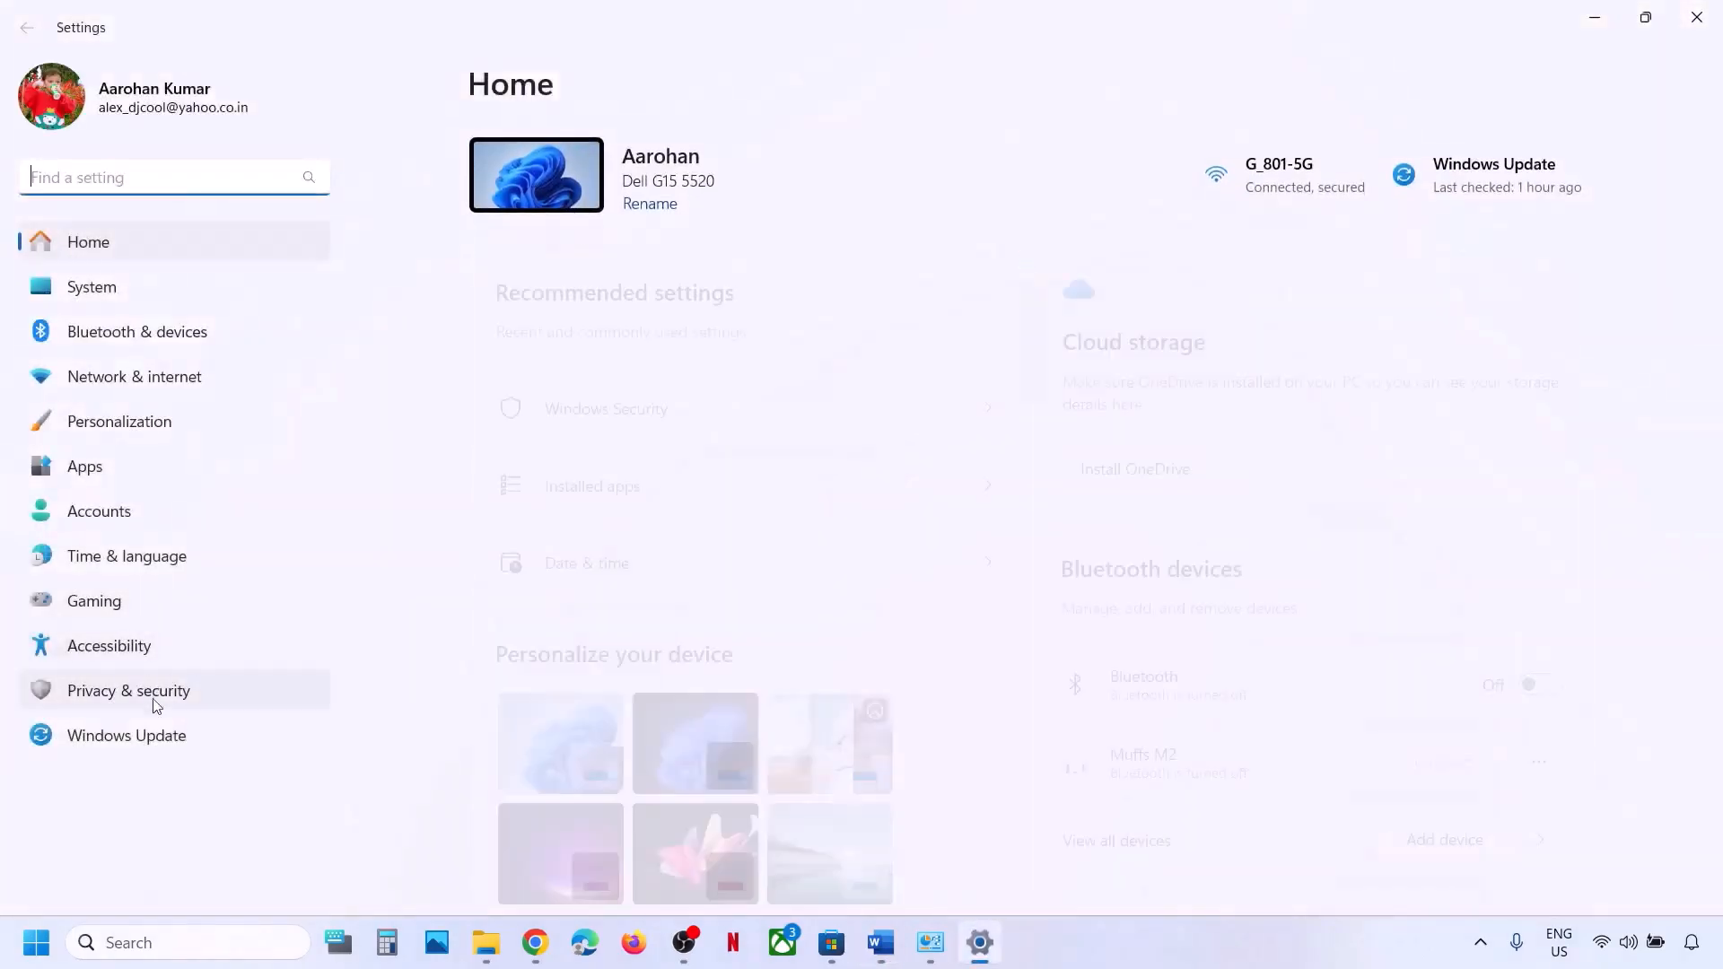
left_click(138, 731)
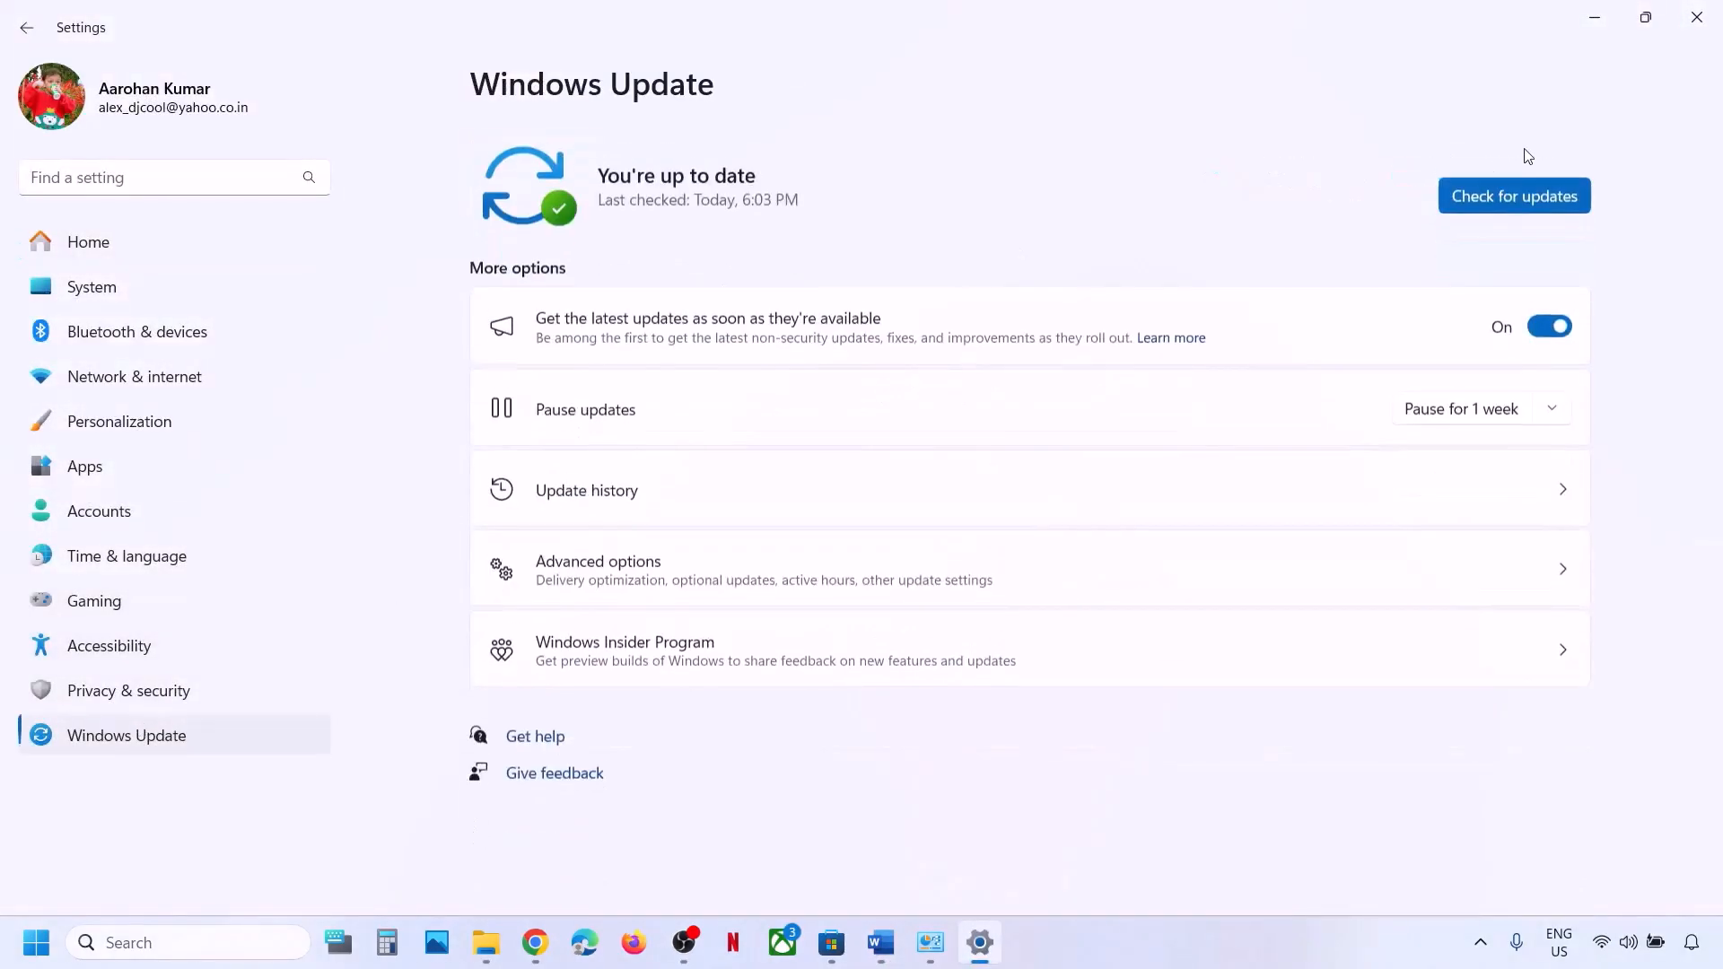
left_click(1499, 190)
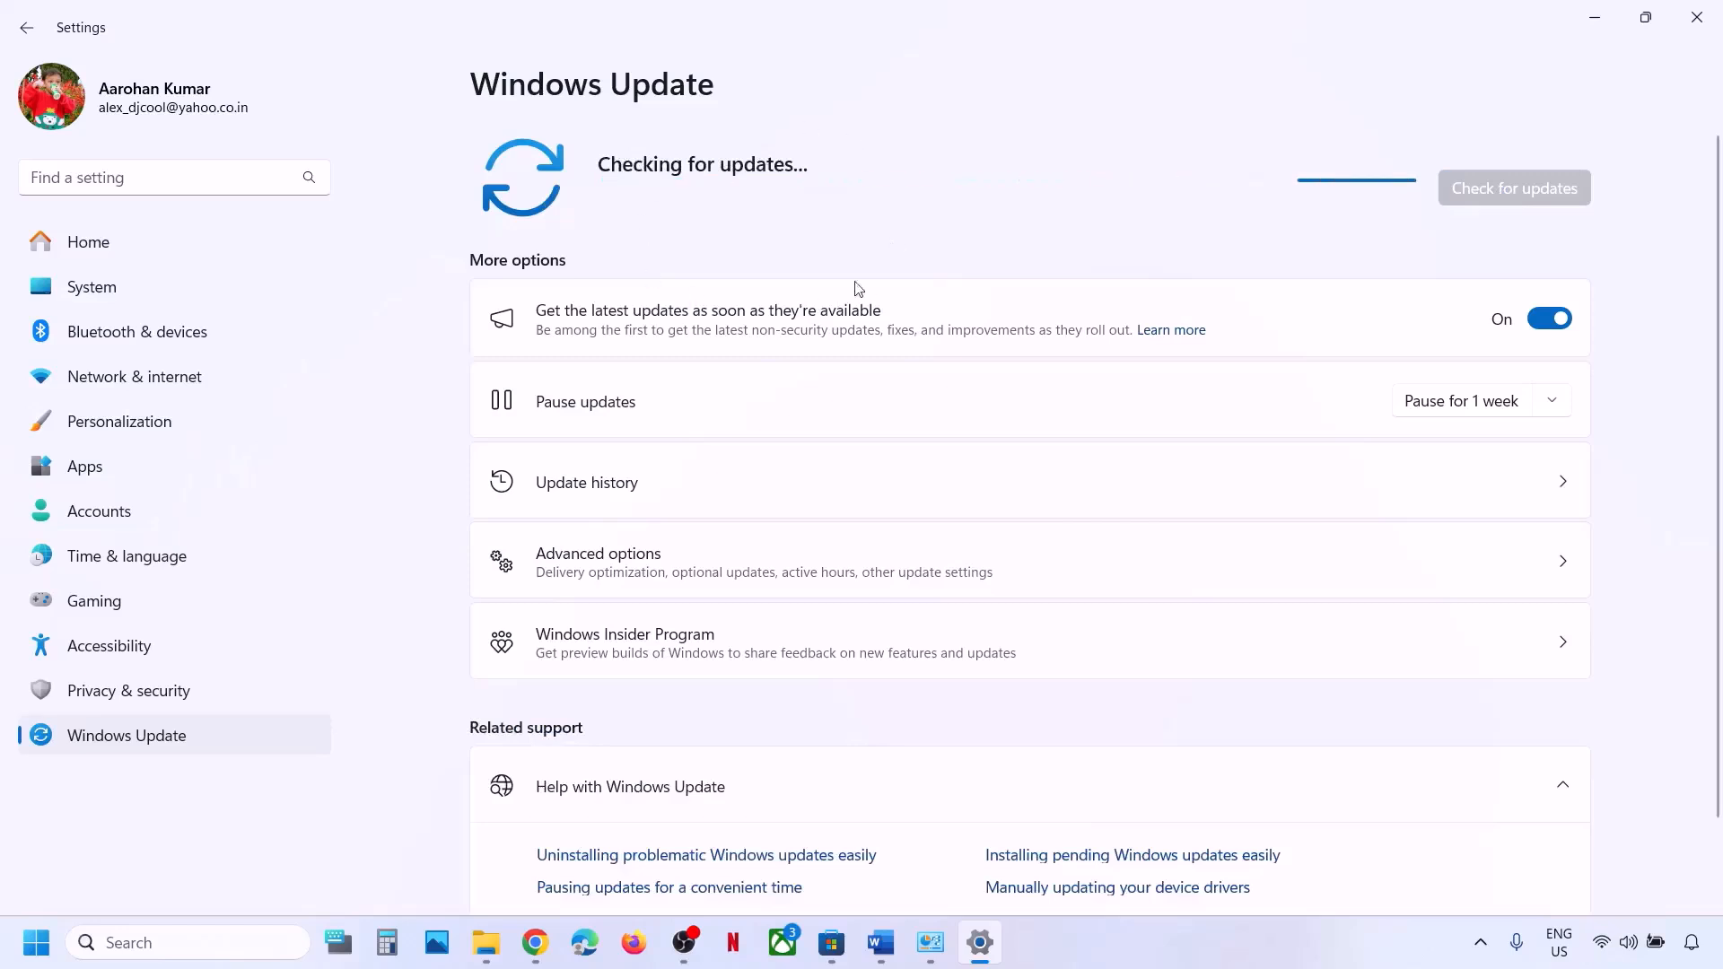
Glance at the Start power options without choosing one, then launch the Services console.
key("super")
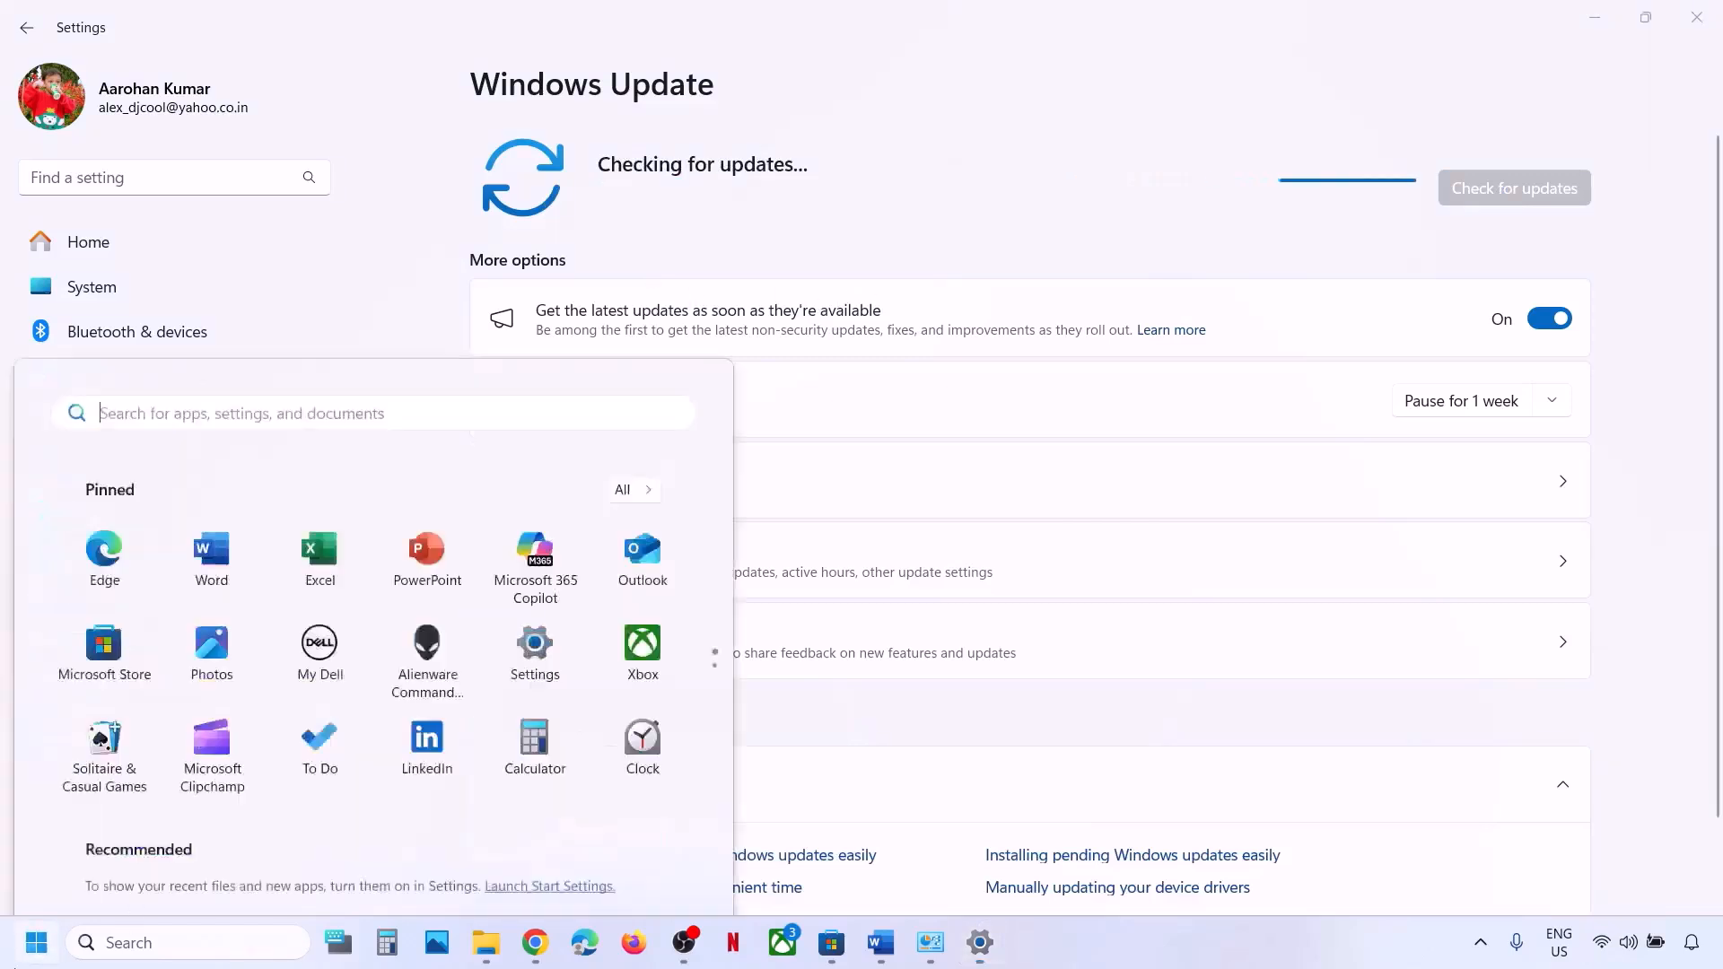
left_click(652, 866)
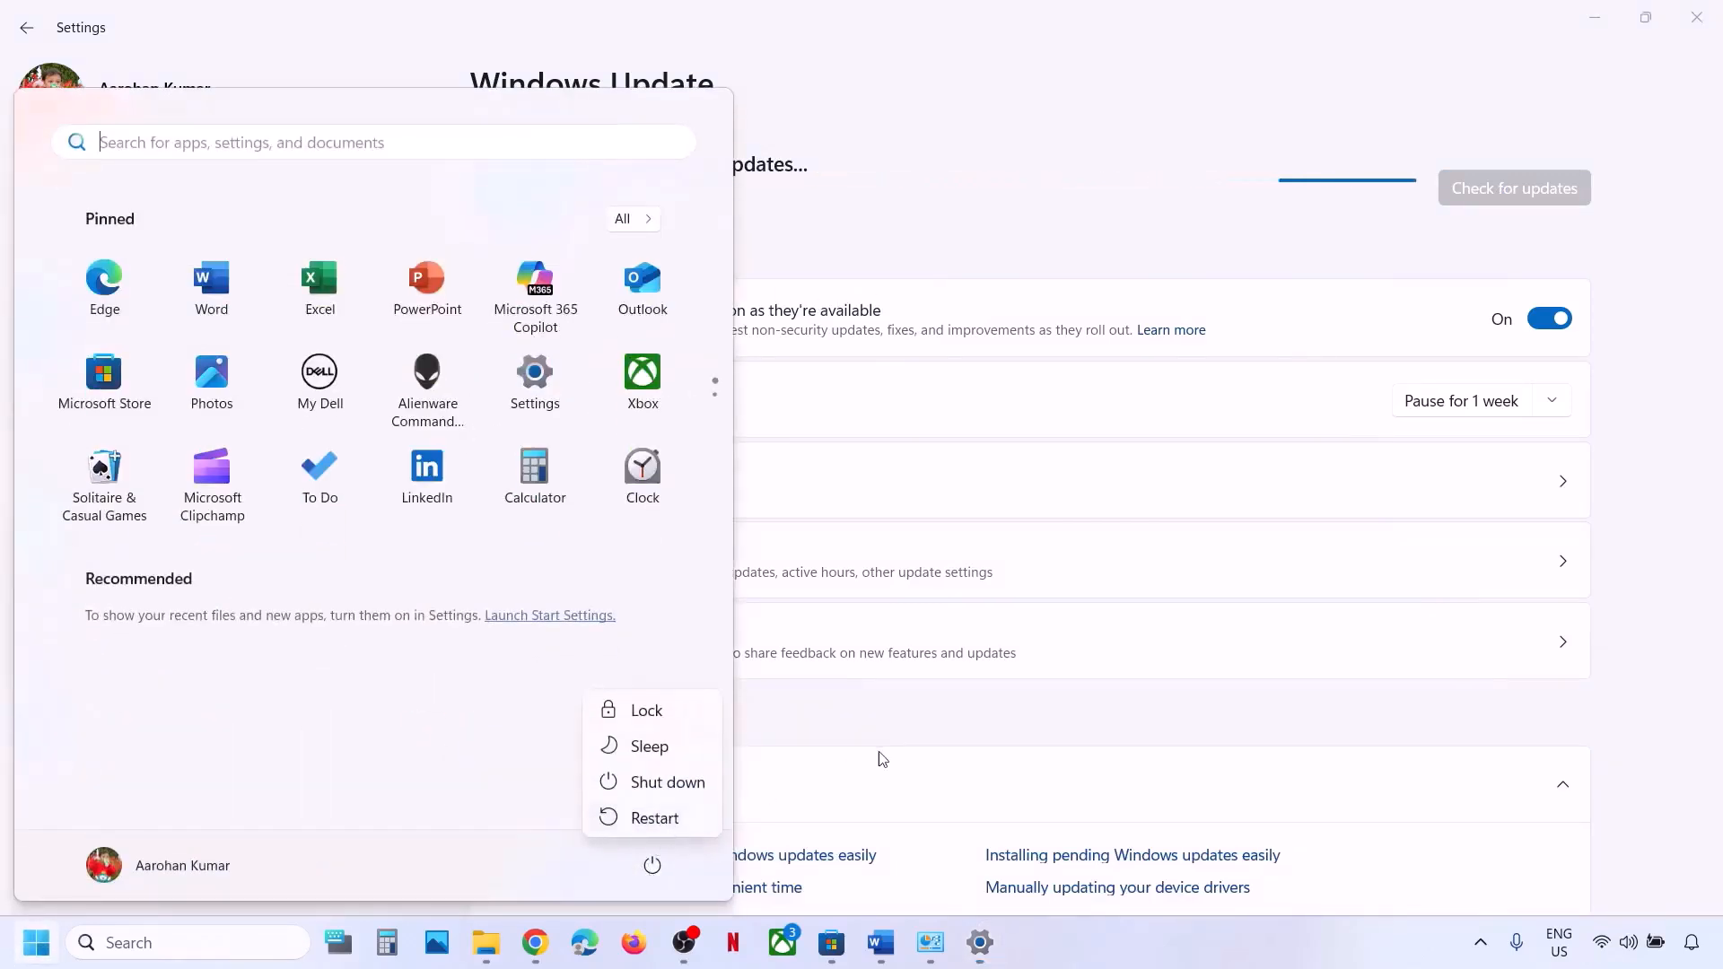
key("Escape")
left_click(852, 792)
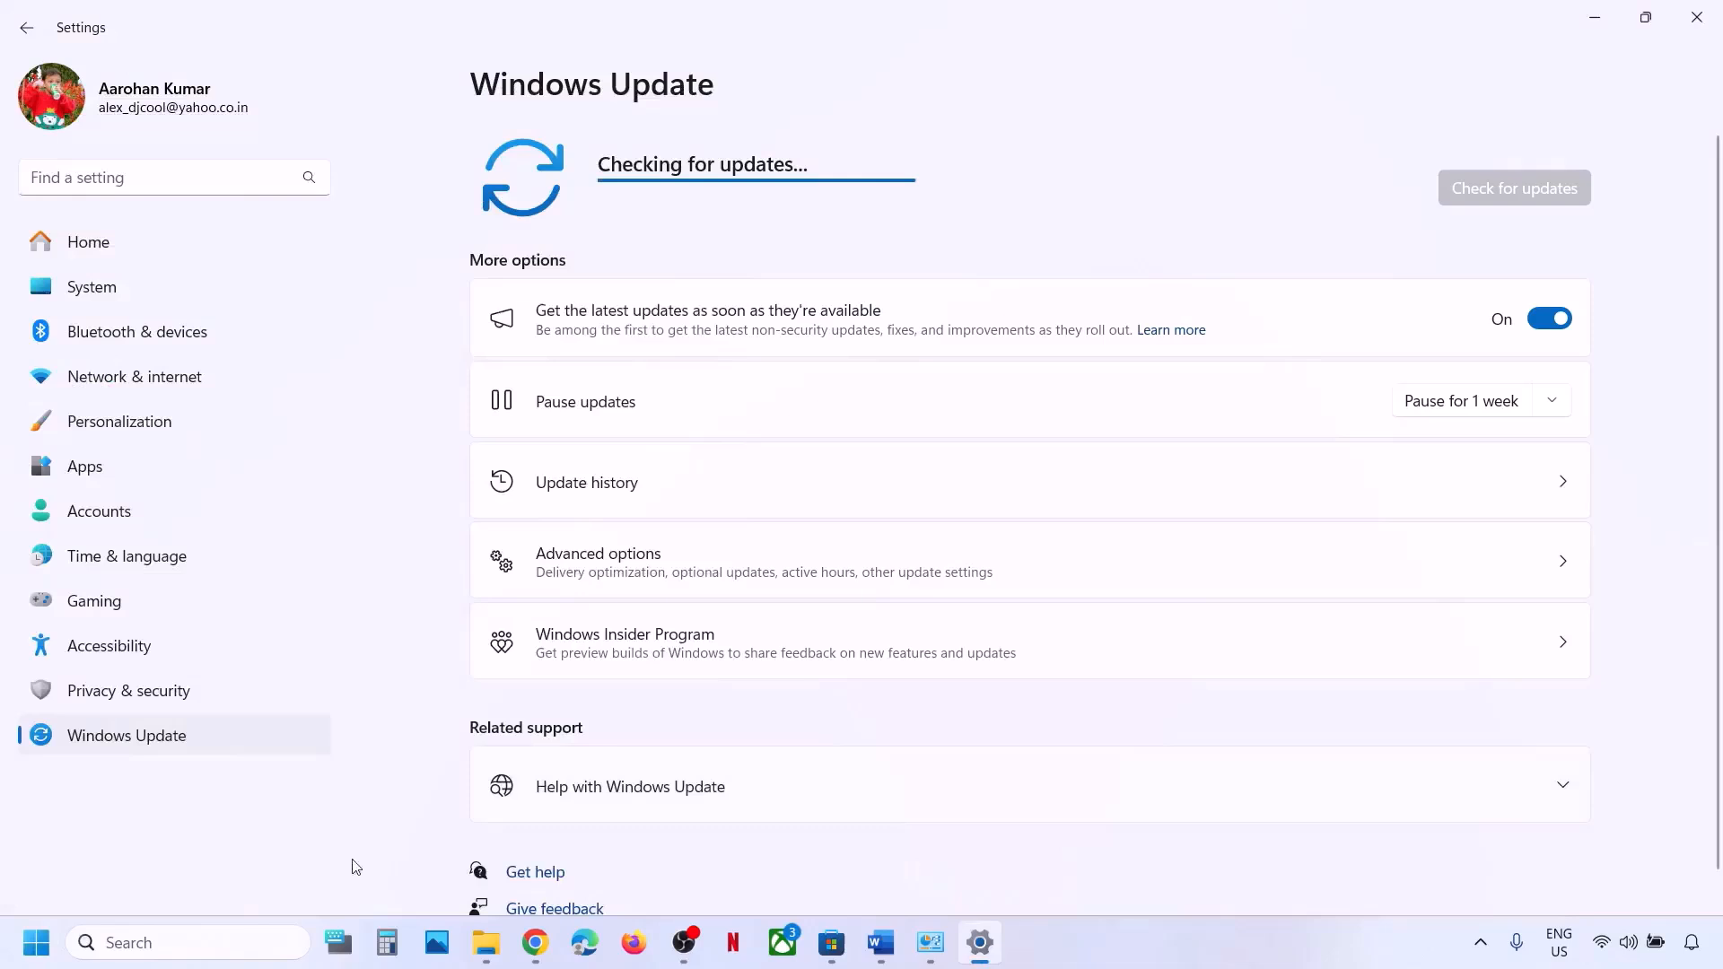
left_click(169, 943)
type("services")
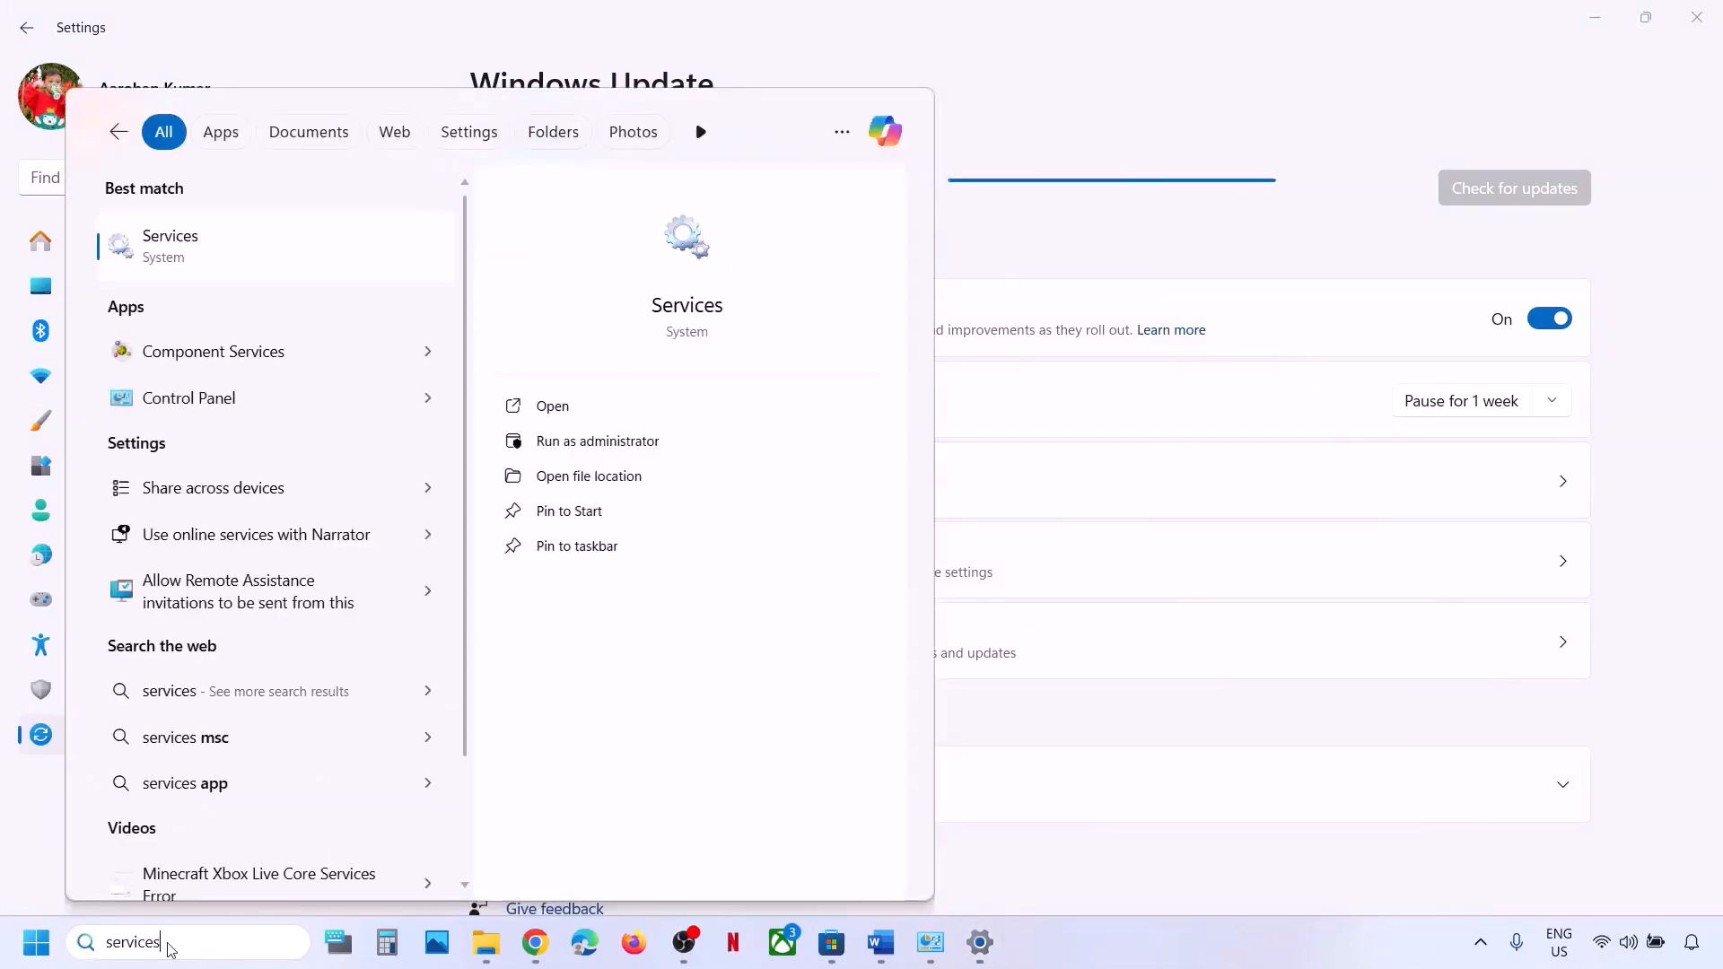
key("Return")
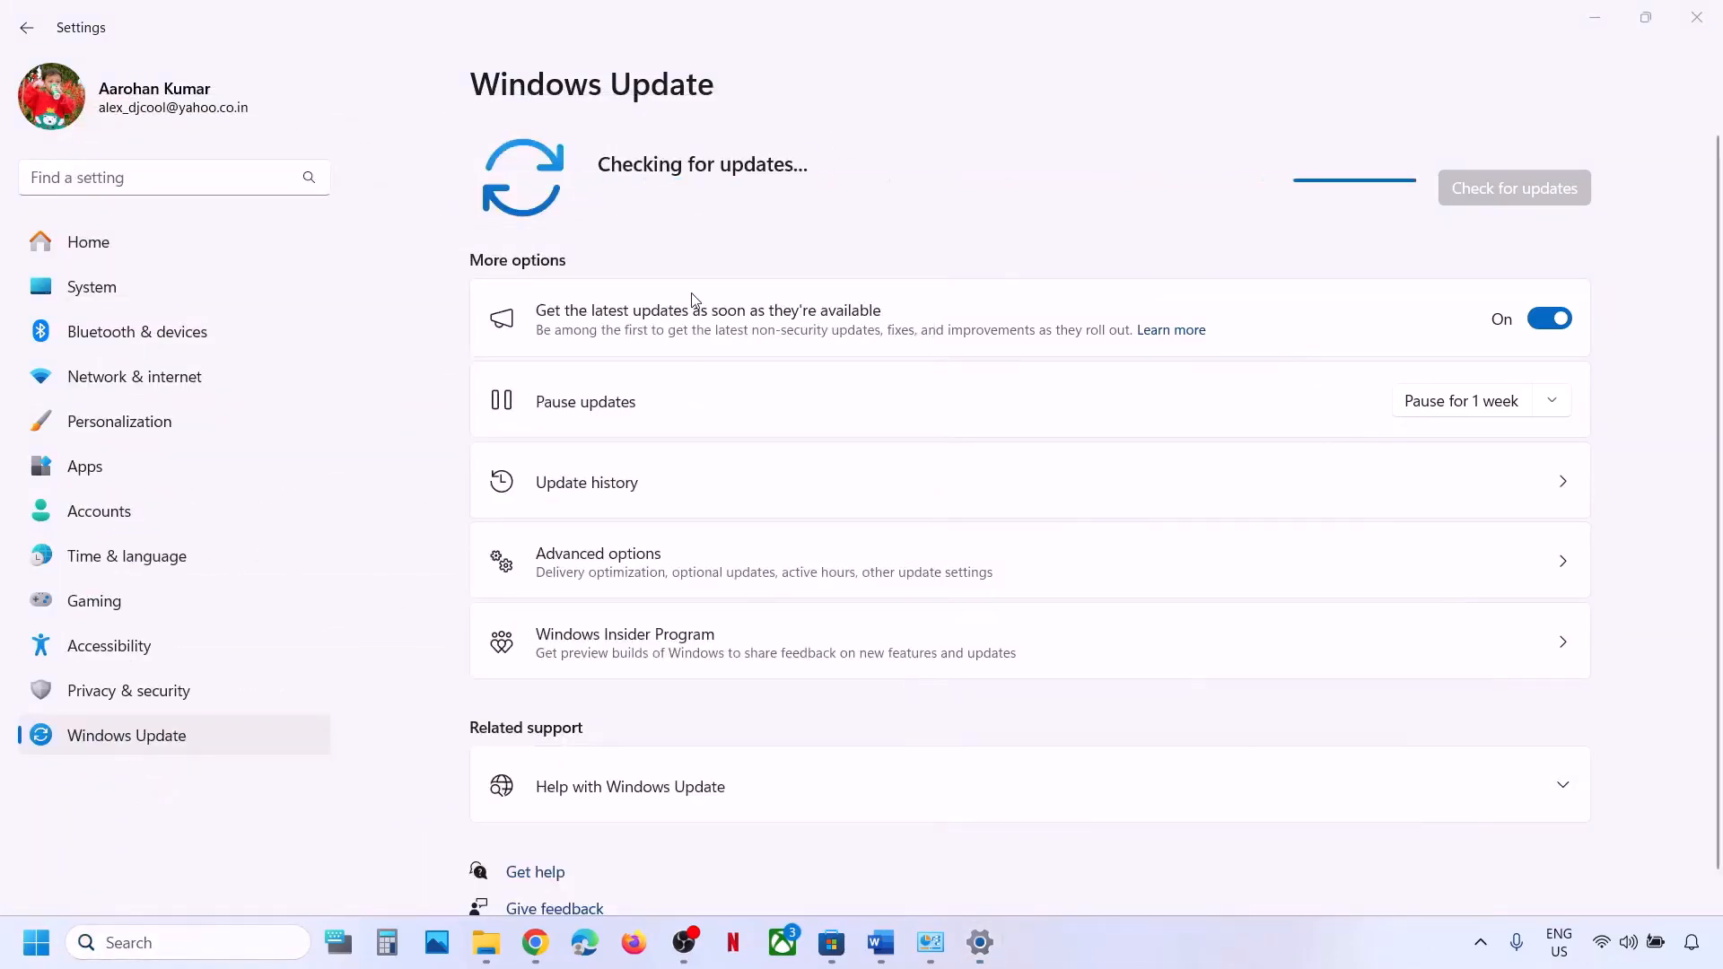
Set the Windows Update service's startup type to Automatic and apply it.
left_click(461, 473)
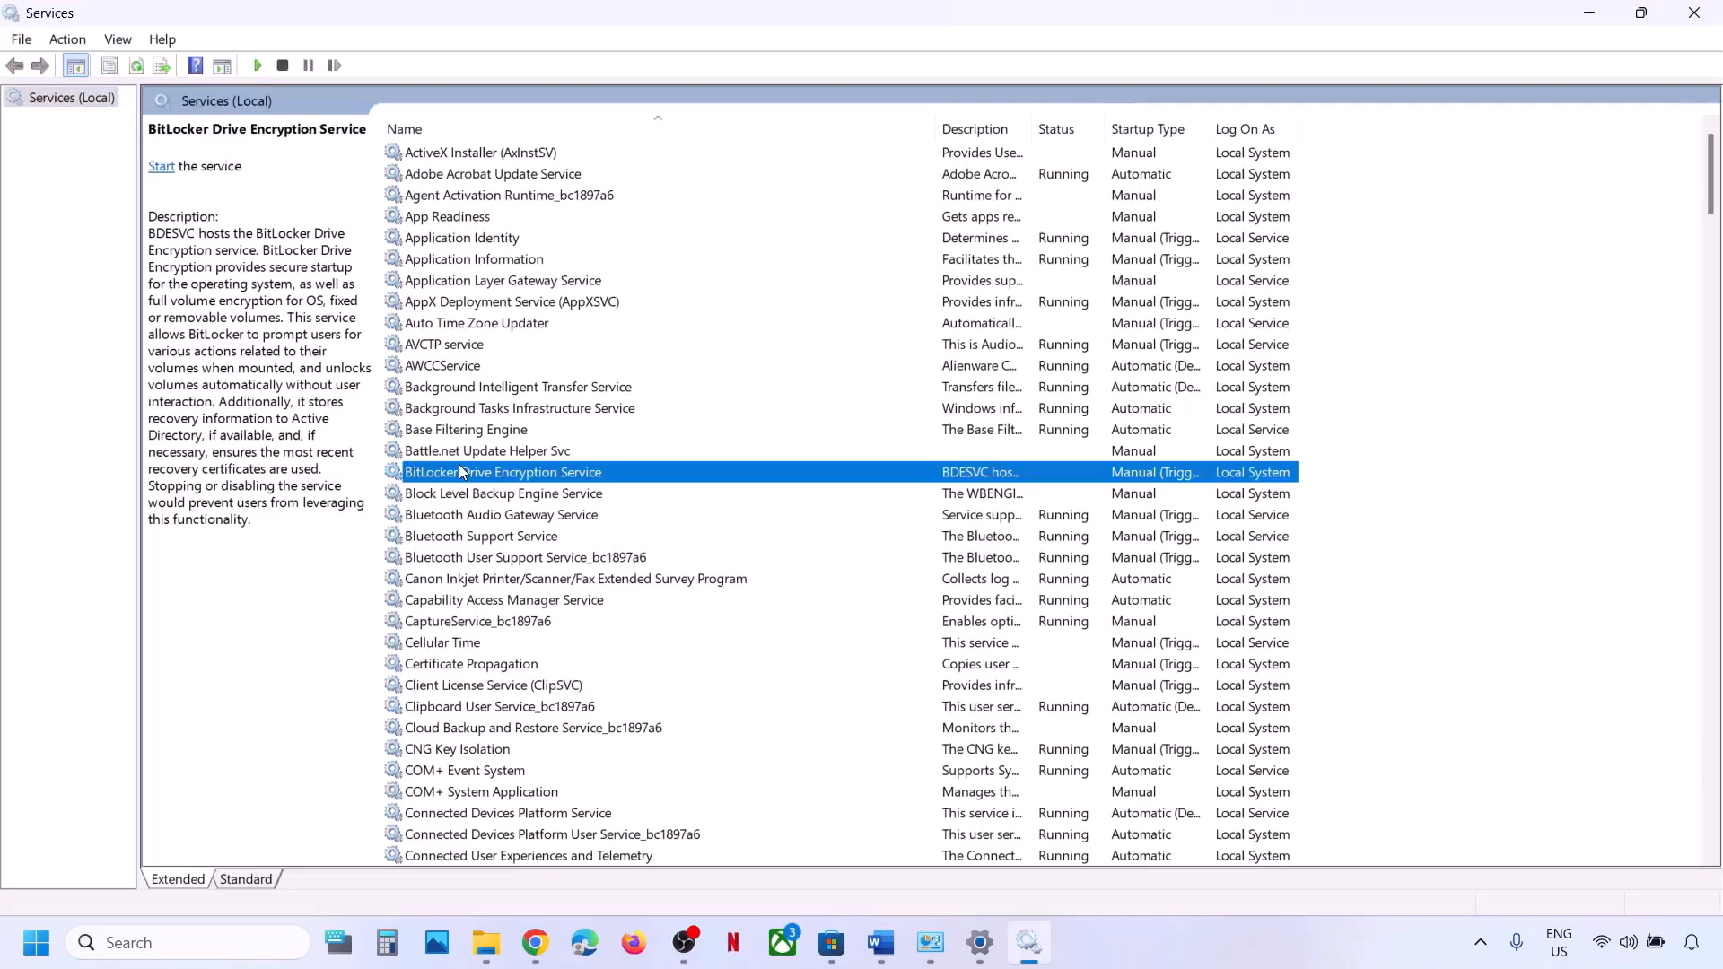
type("win")
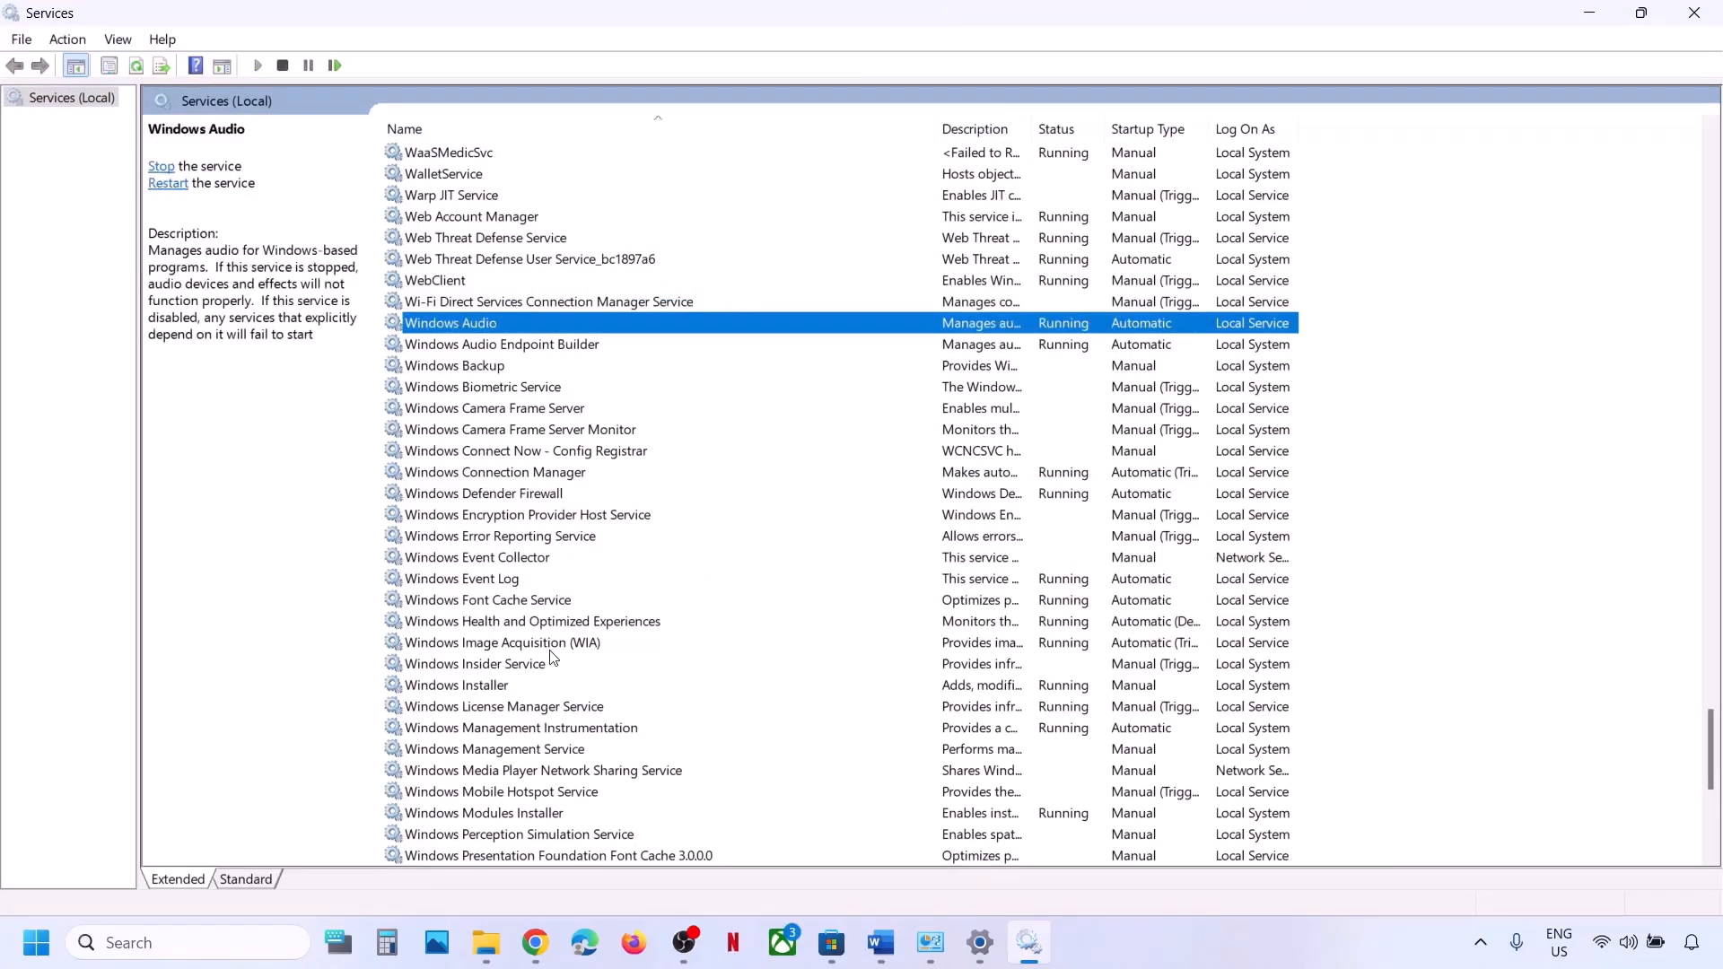
scroll(551, 658, "down", 8)
left_click(516, 518)
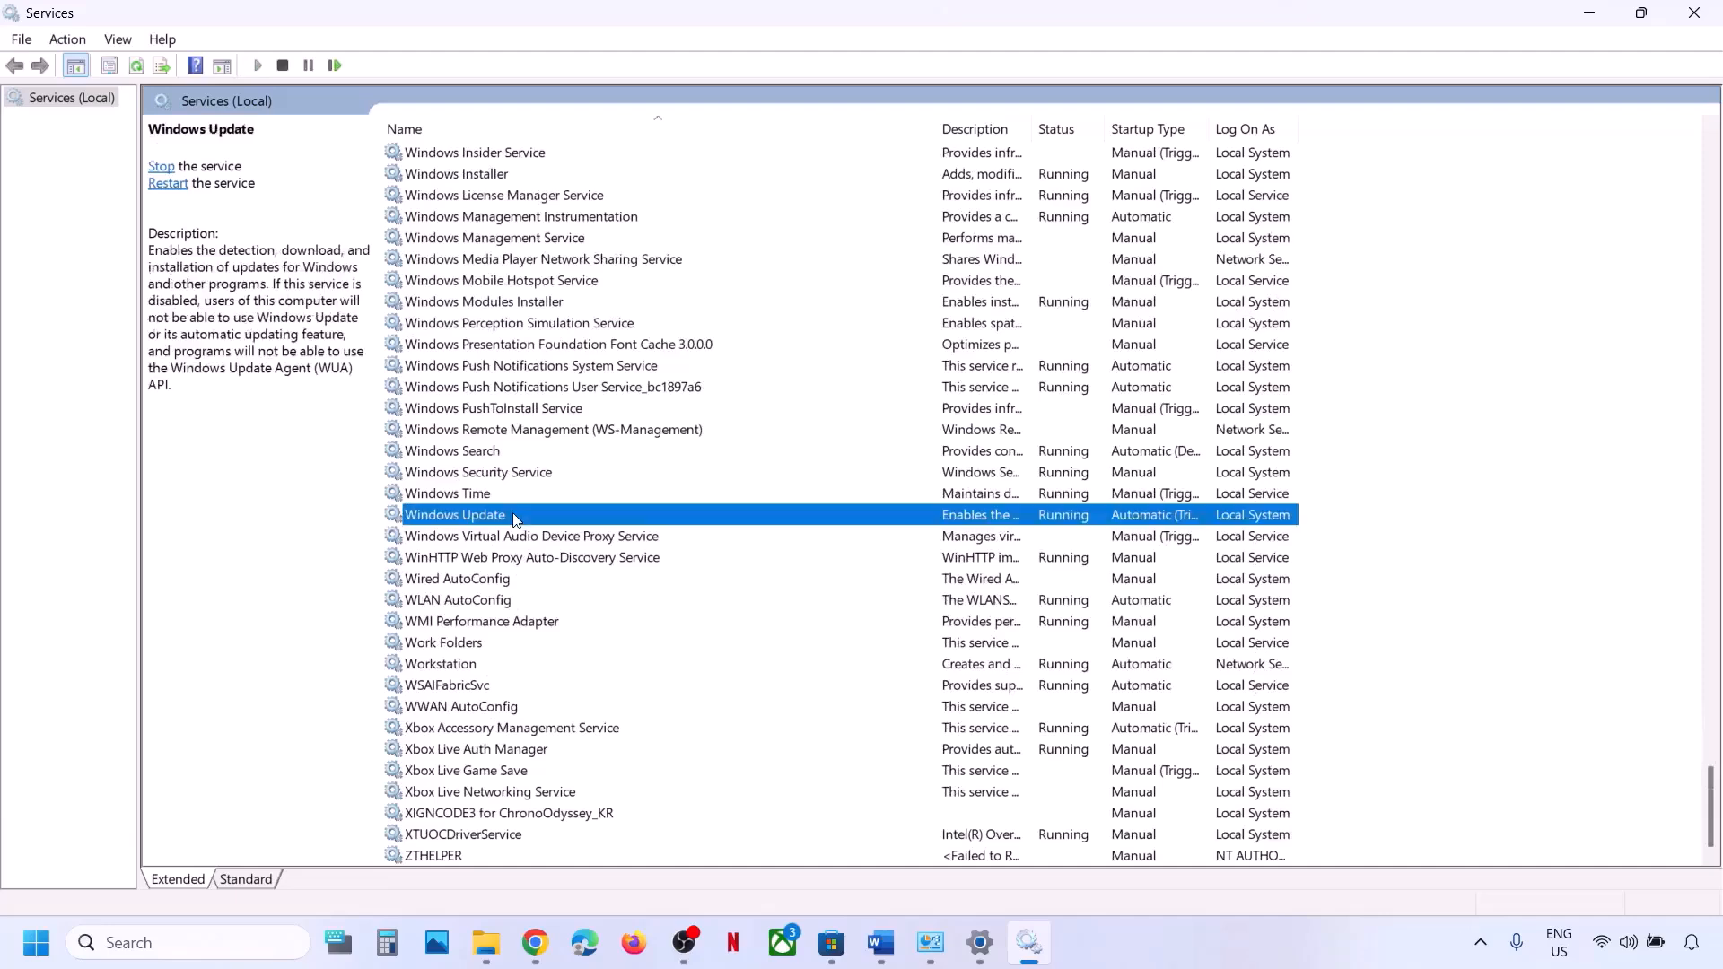
double_click(687, 519)
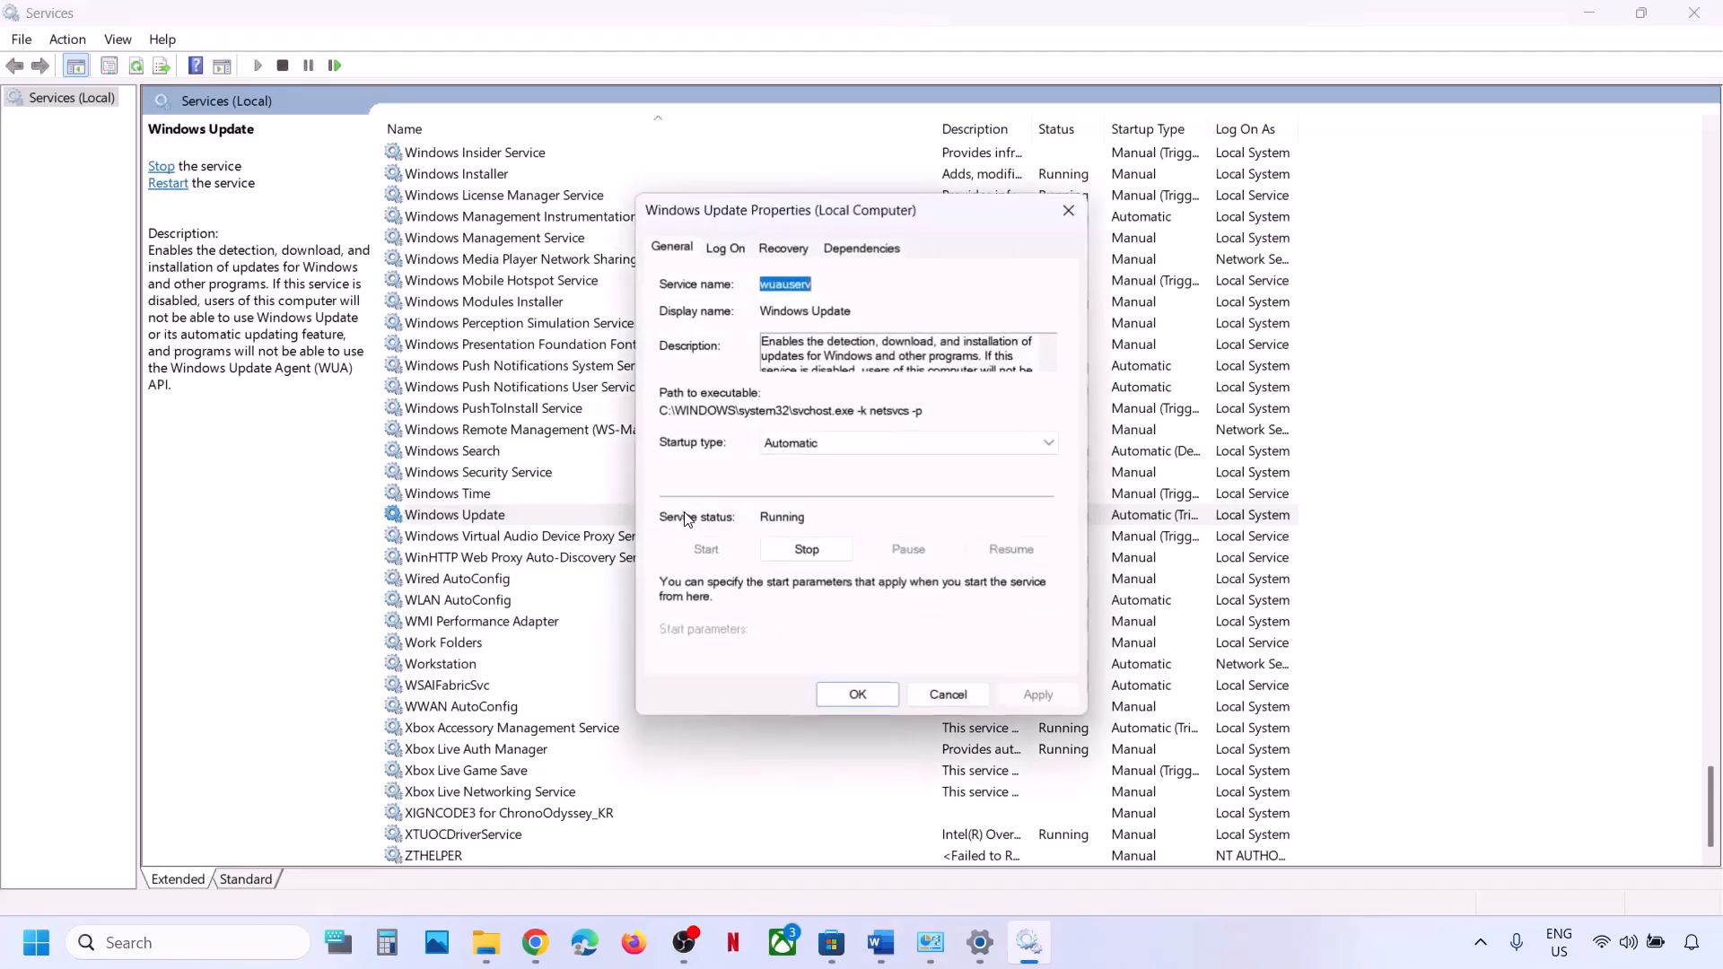
left_click(861, 444)
left_click(835, 477)
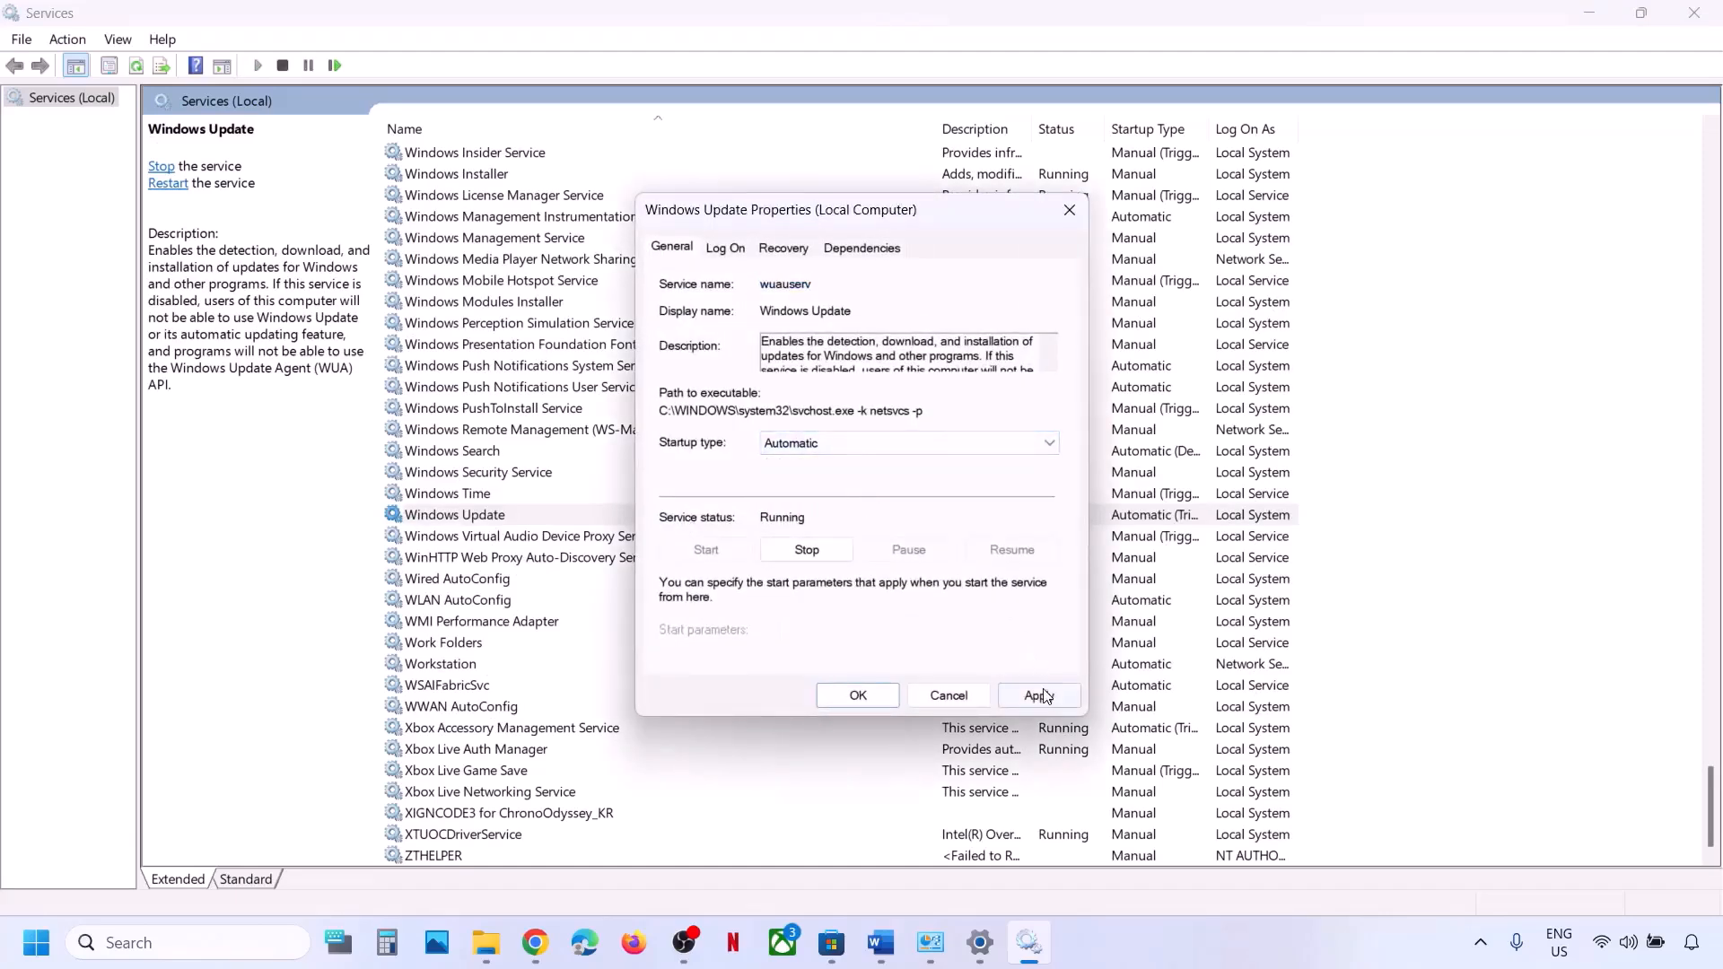
left_click(1040, 695)
left_click(832, 693)
Restart the Windows Update service, close Services, and return to the EA App document.
left_click(474, 515)
right_click(474, 515)
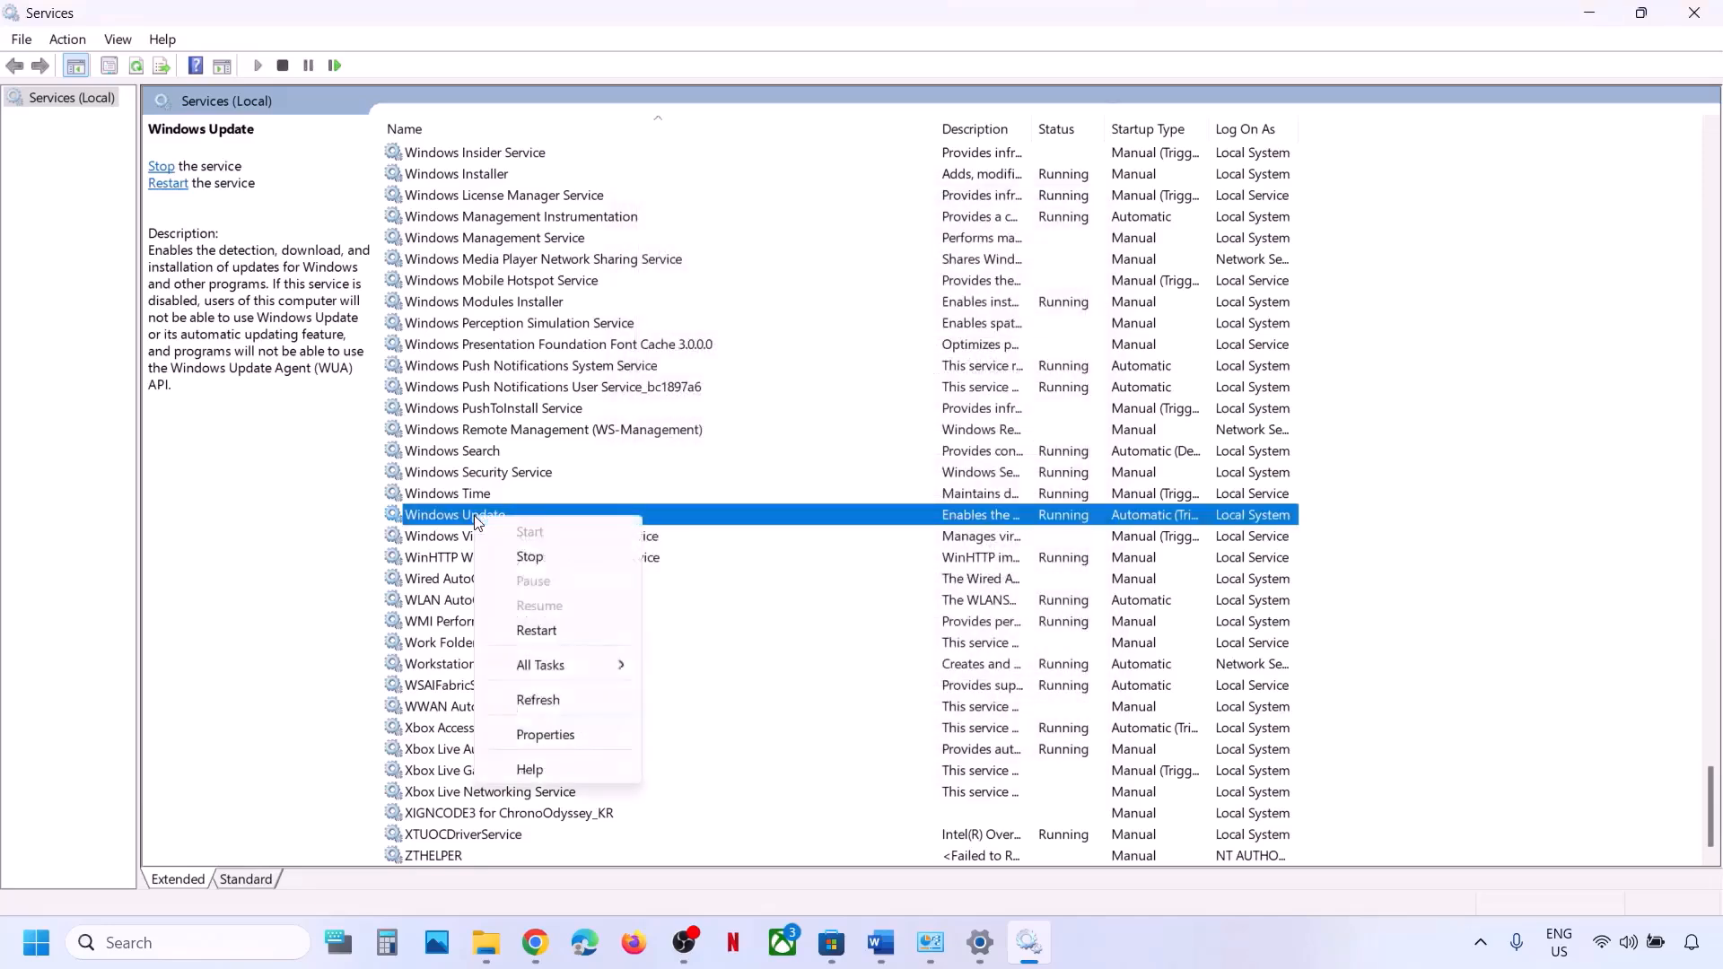
left_click(537, 630)
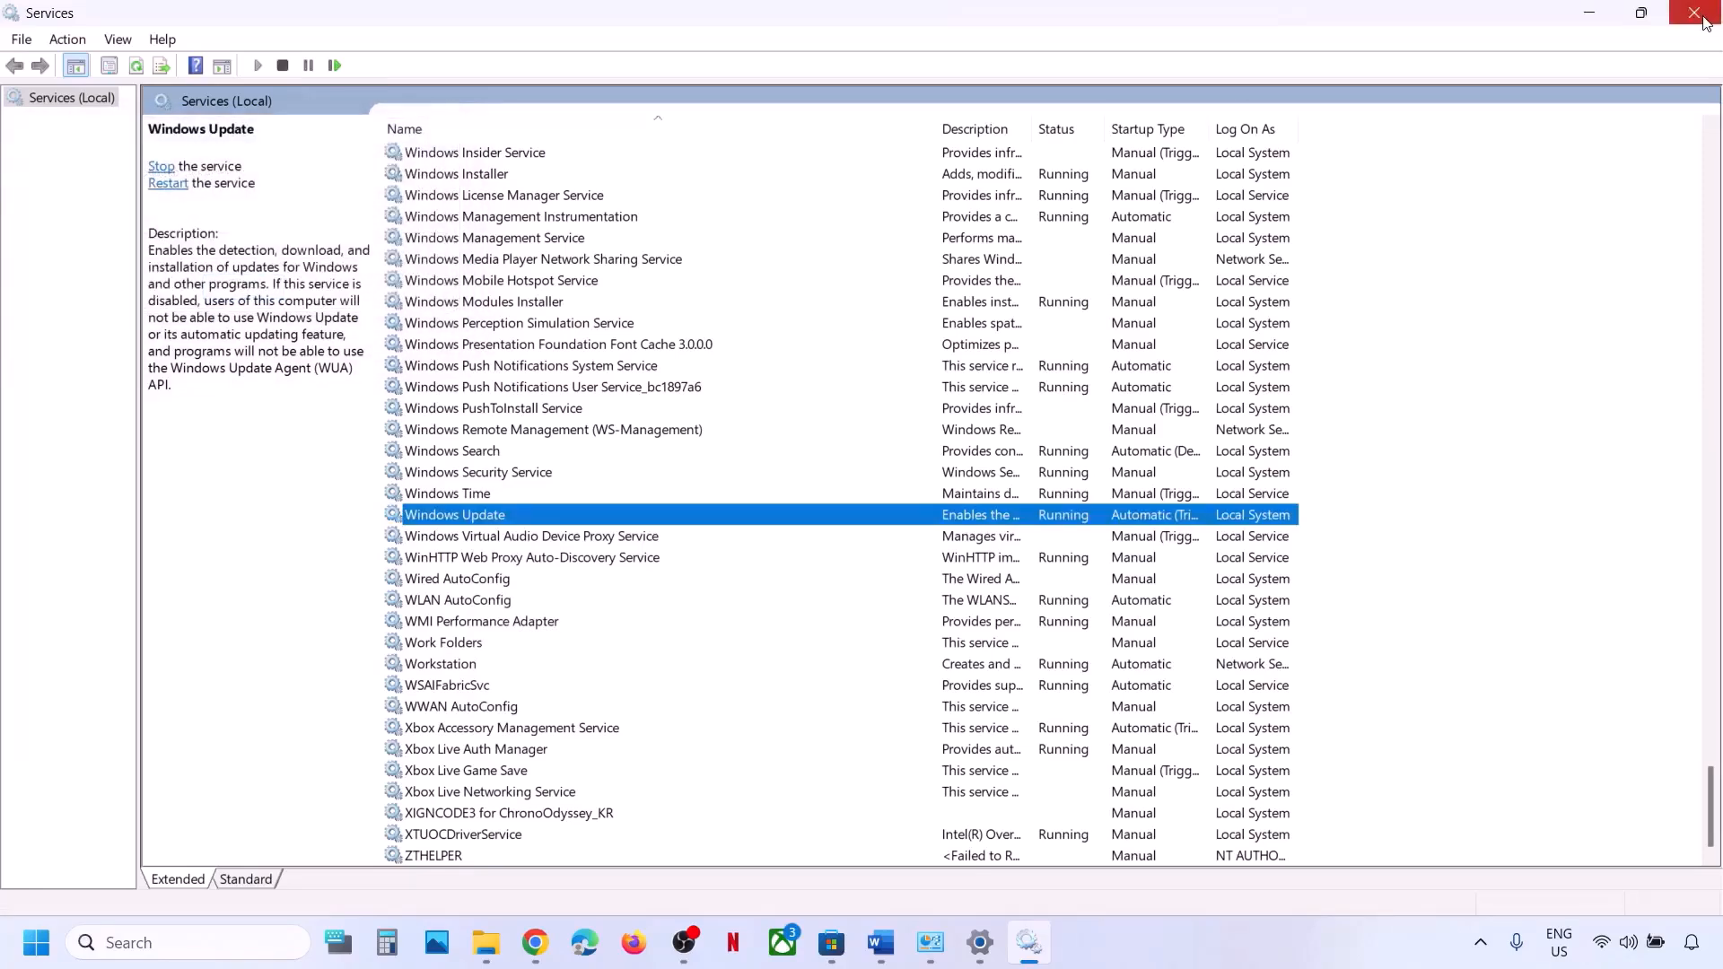
left_click(1704, 23)
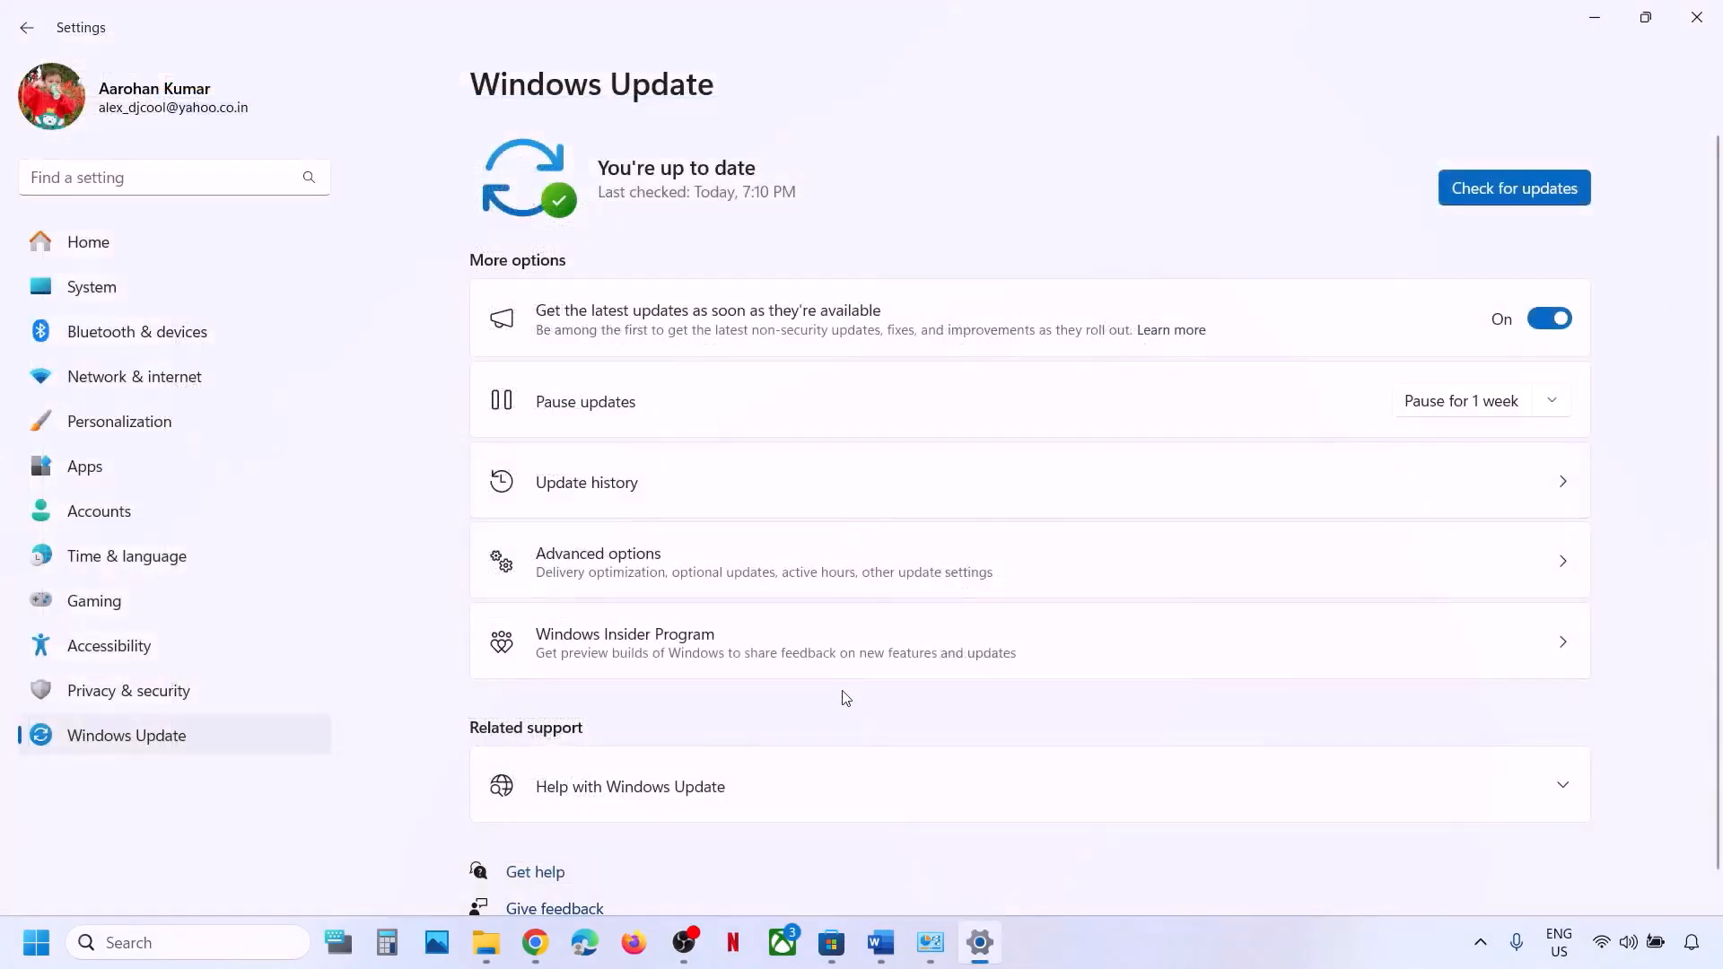
left_click(880, 942)
In Step 19, highlight 'Uninstall EA app', 'Revo uninstaller' and the note that uninstalling may not apply.
scroll(654, 730, "down", 5)
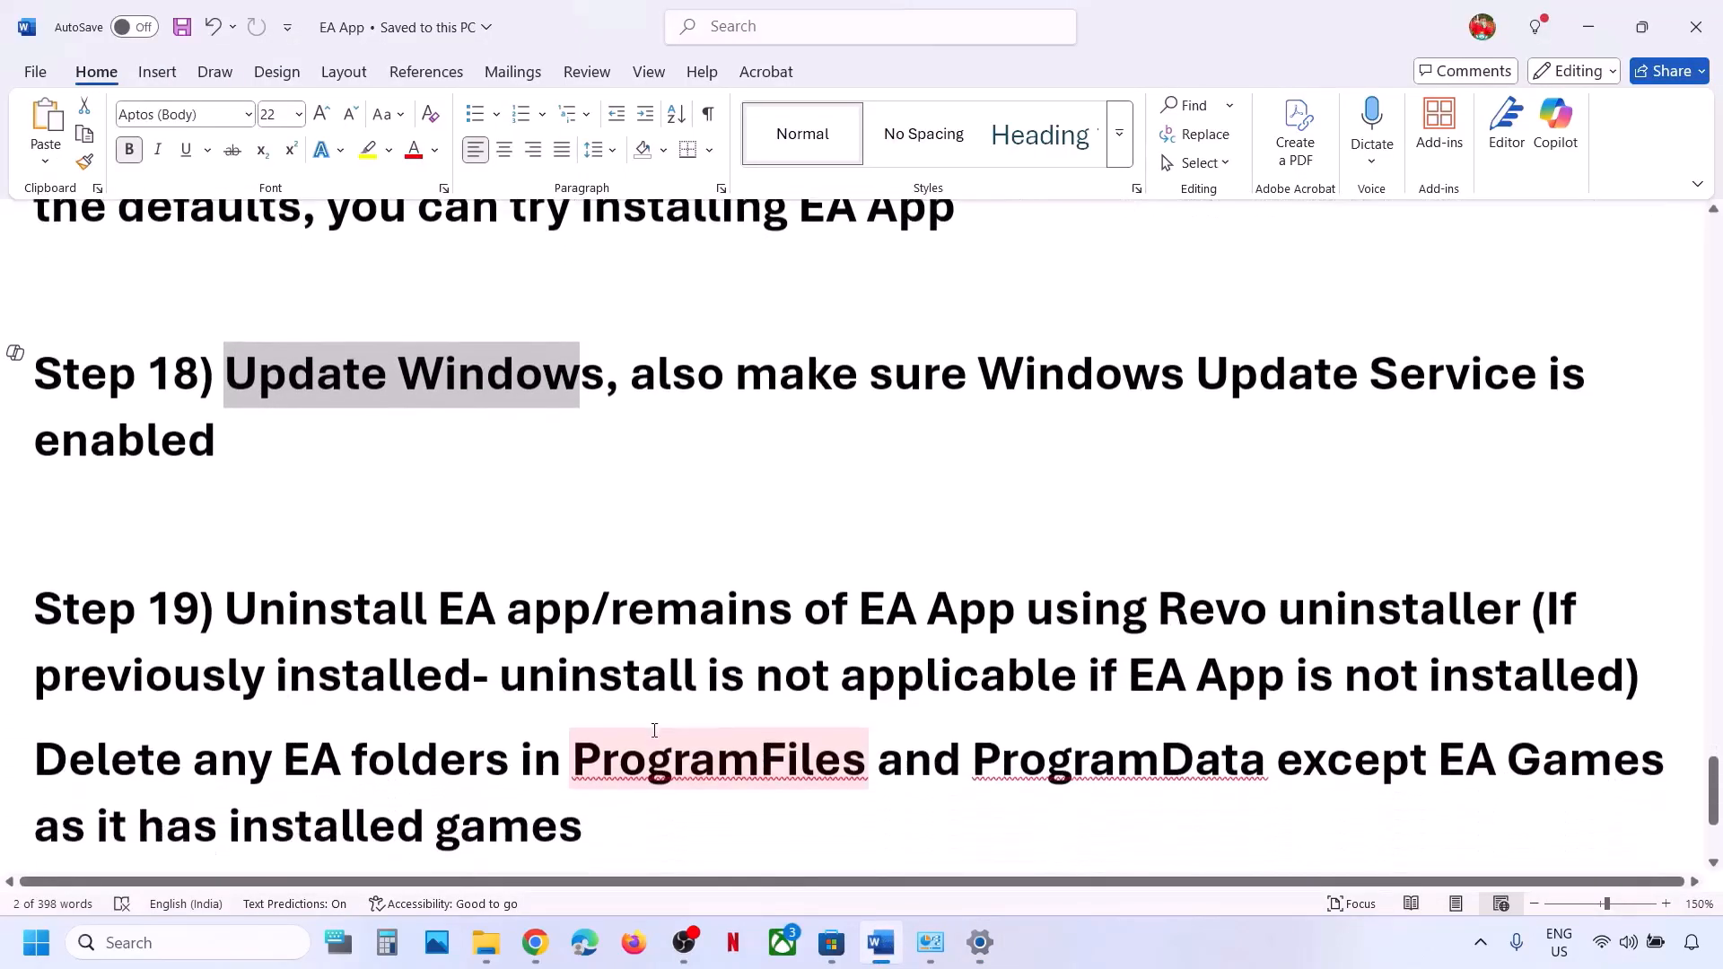
left_click_drag(279, 486, 1054, 476)
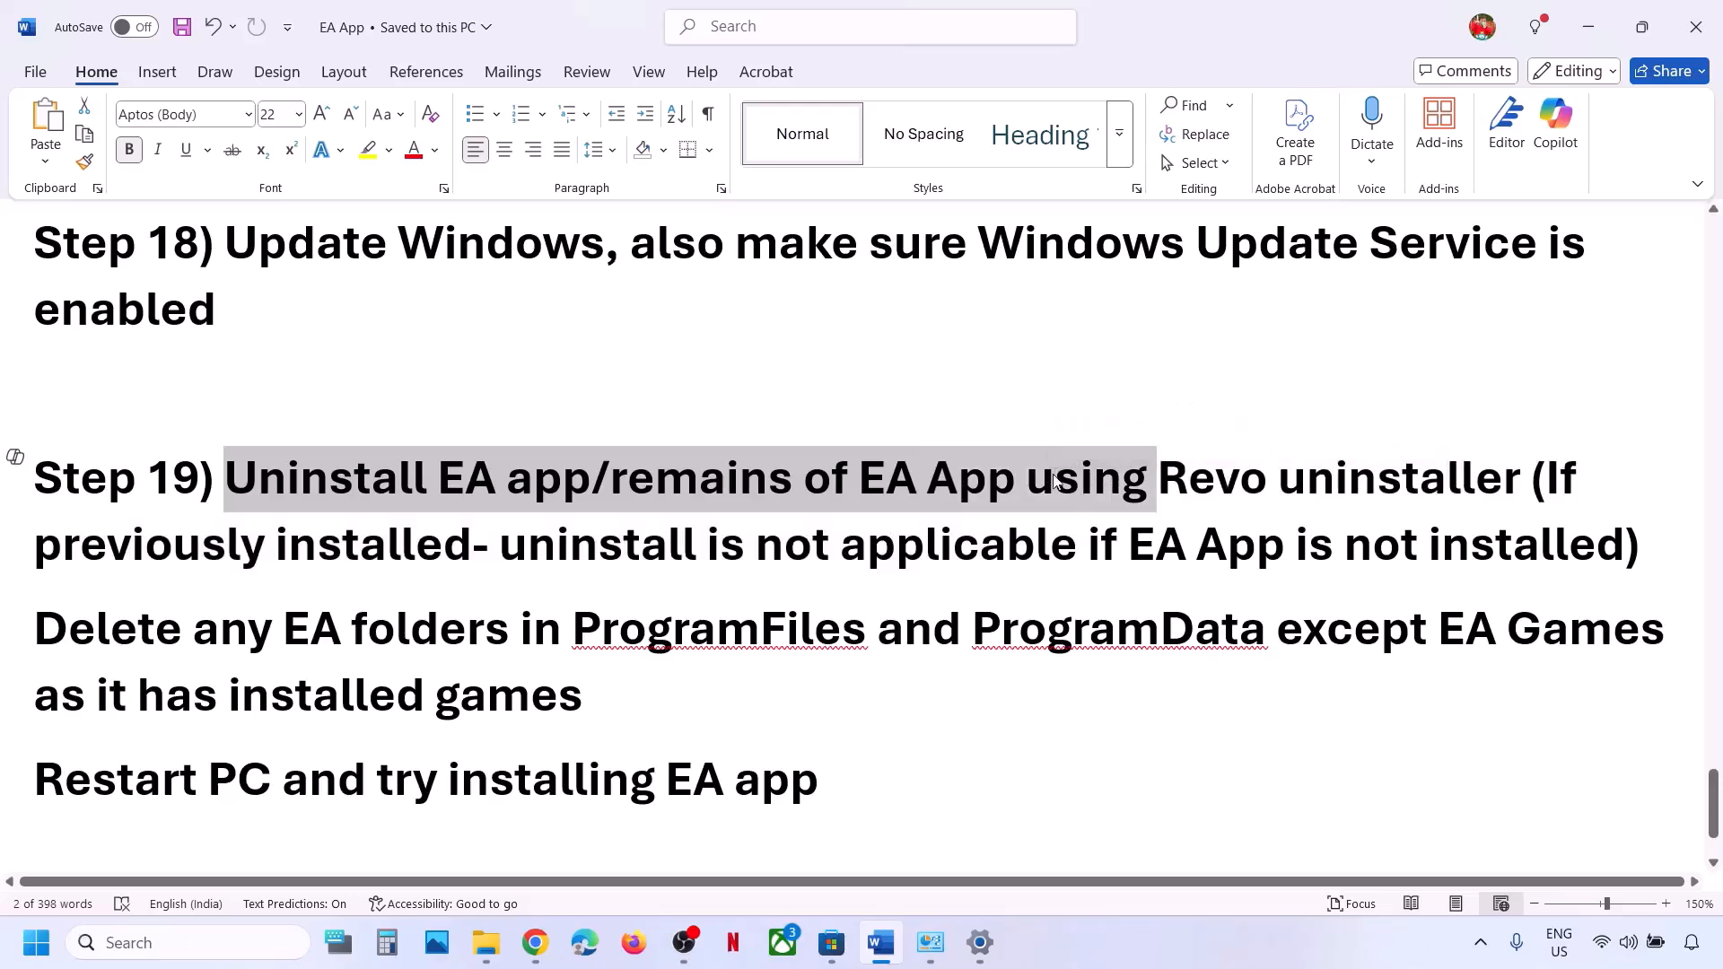
left_click(1055, 476)
left_click_drag(1161, 474, 1461, 482)
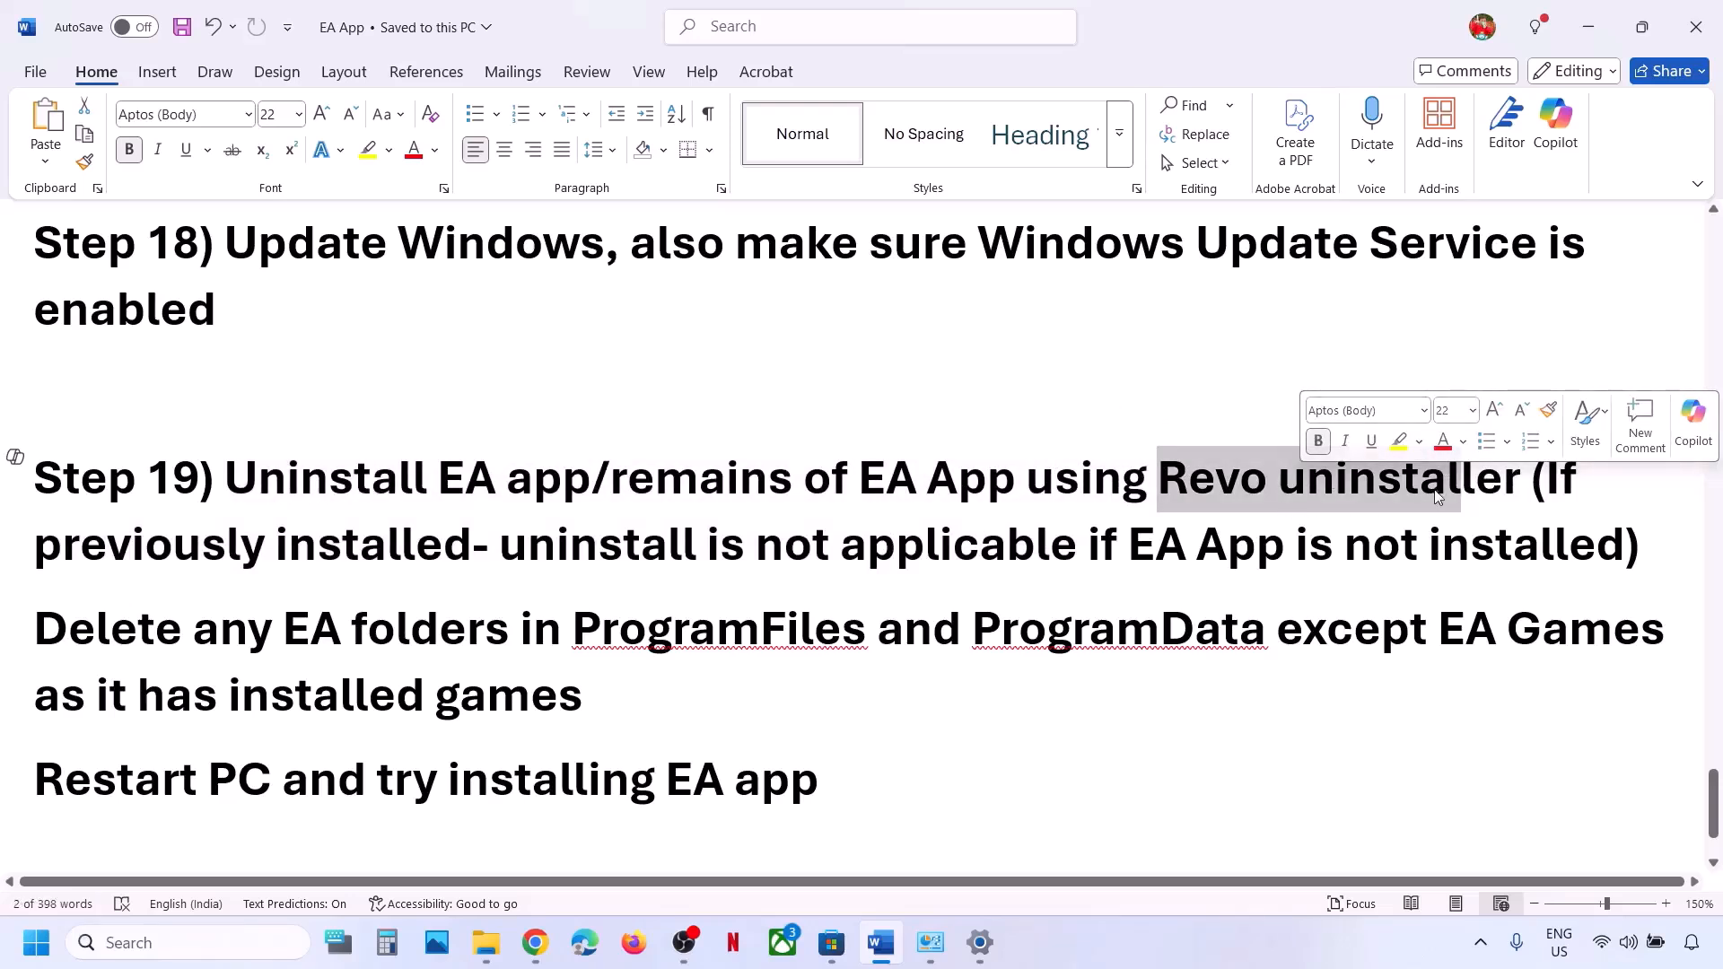
left_click_drag(226, 482, 590, 481)
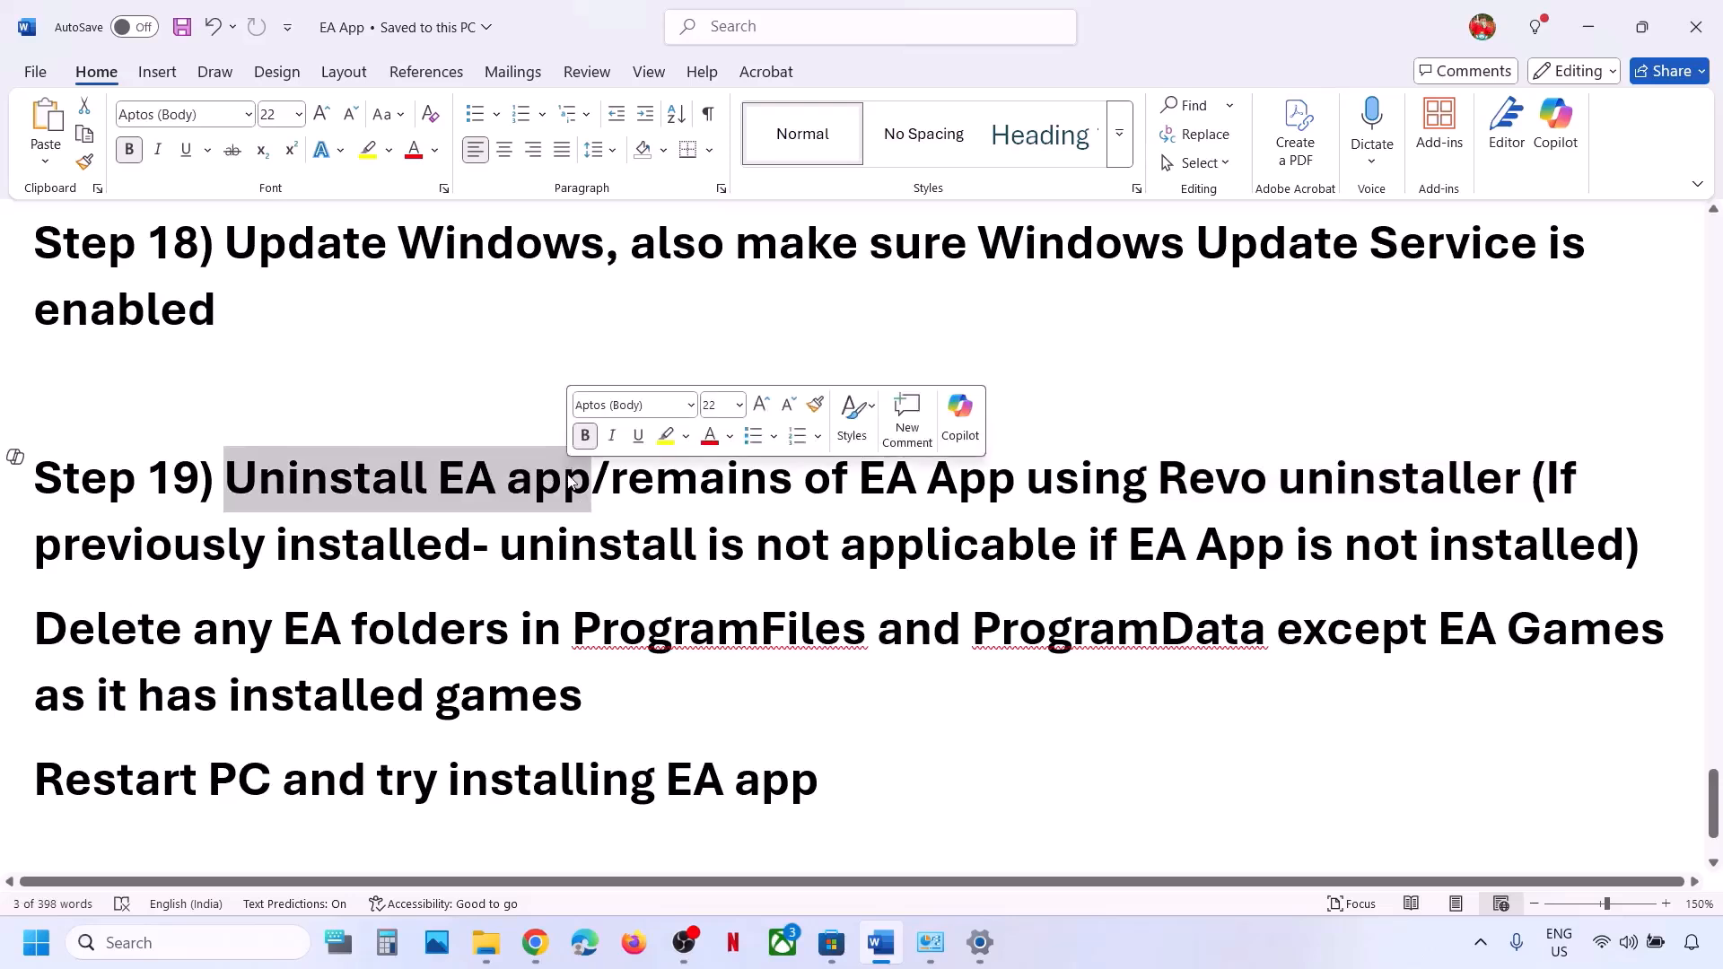
left_click_drag(1164, 482, 1477, 489)
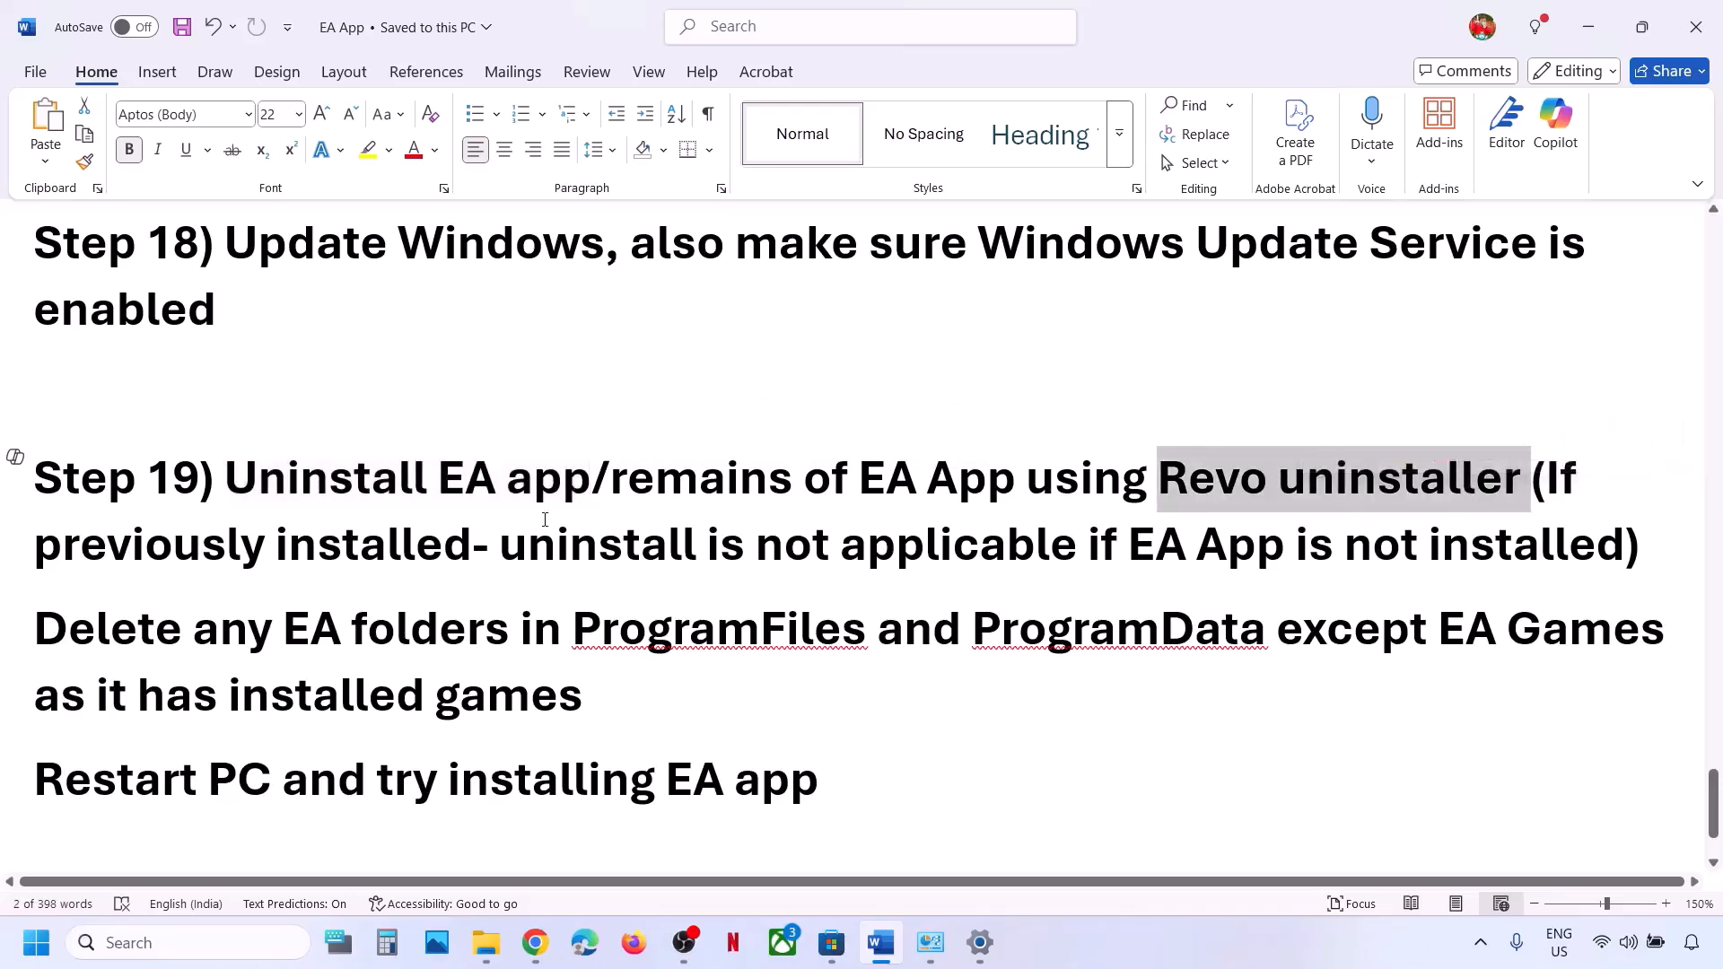
left_click_drag(504, 552, 1510, 540)
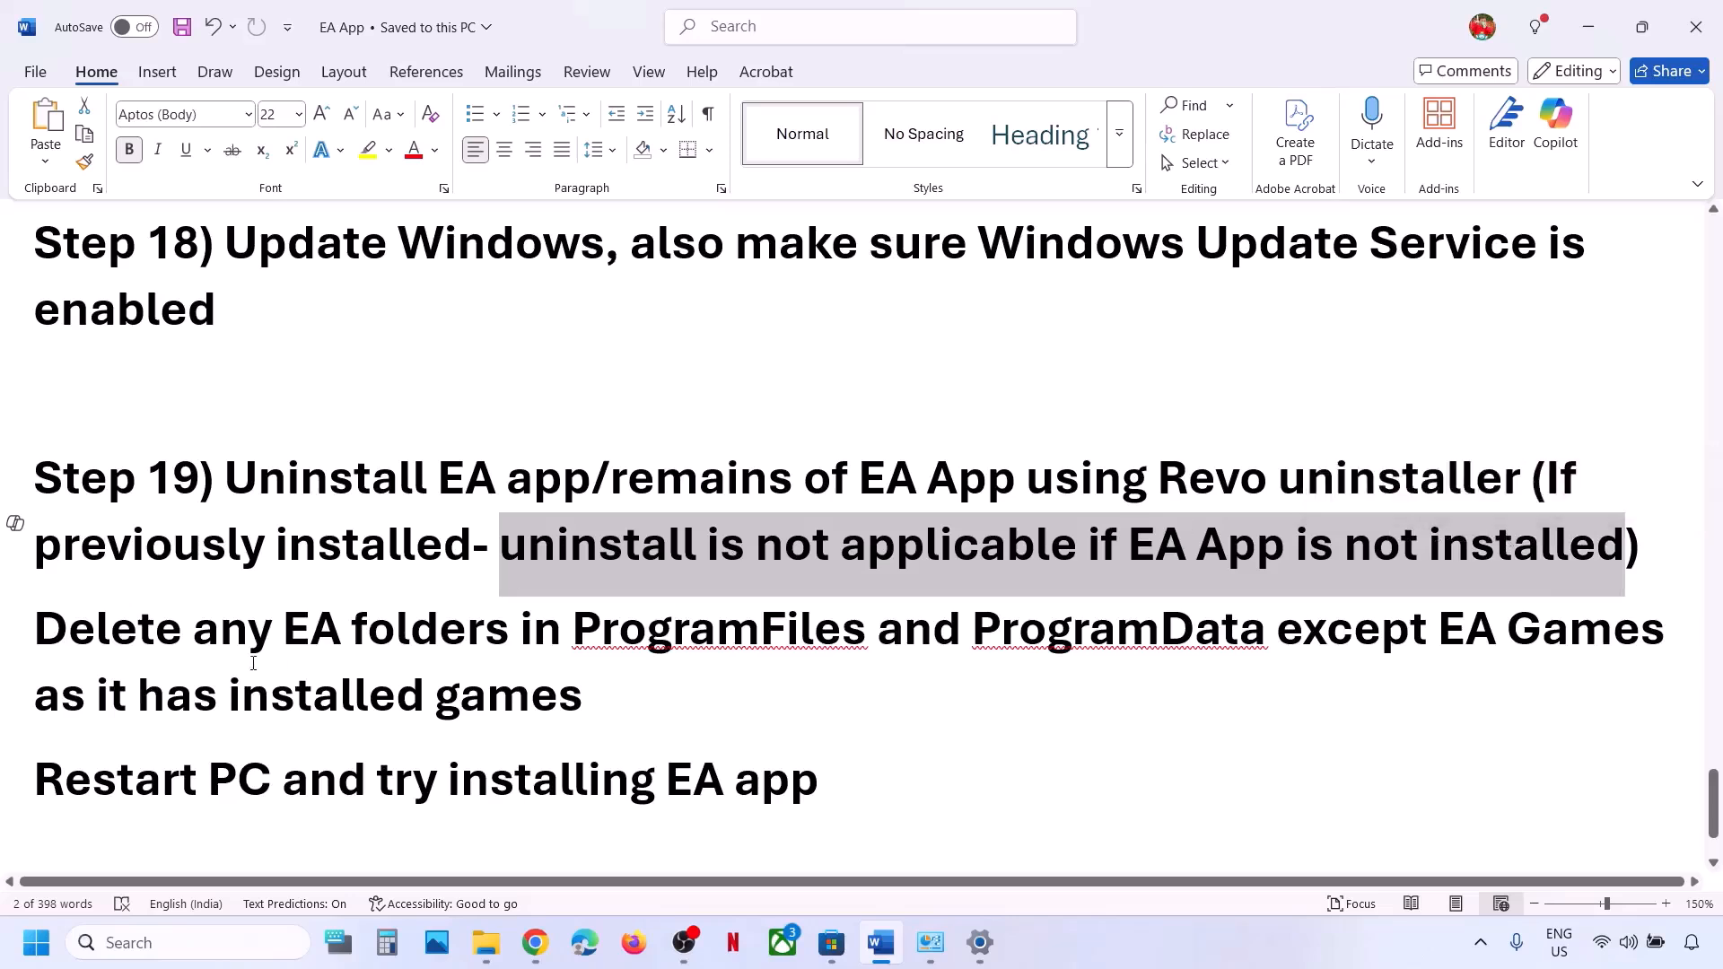
Highlight 'Delete any EA folders in ProgramFiles', then bring the Downloads folder window forward.
scroll(111, 539, "down", 2)
scroll(111, 540, "up", 1)
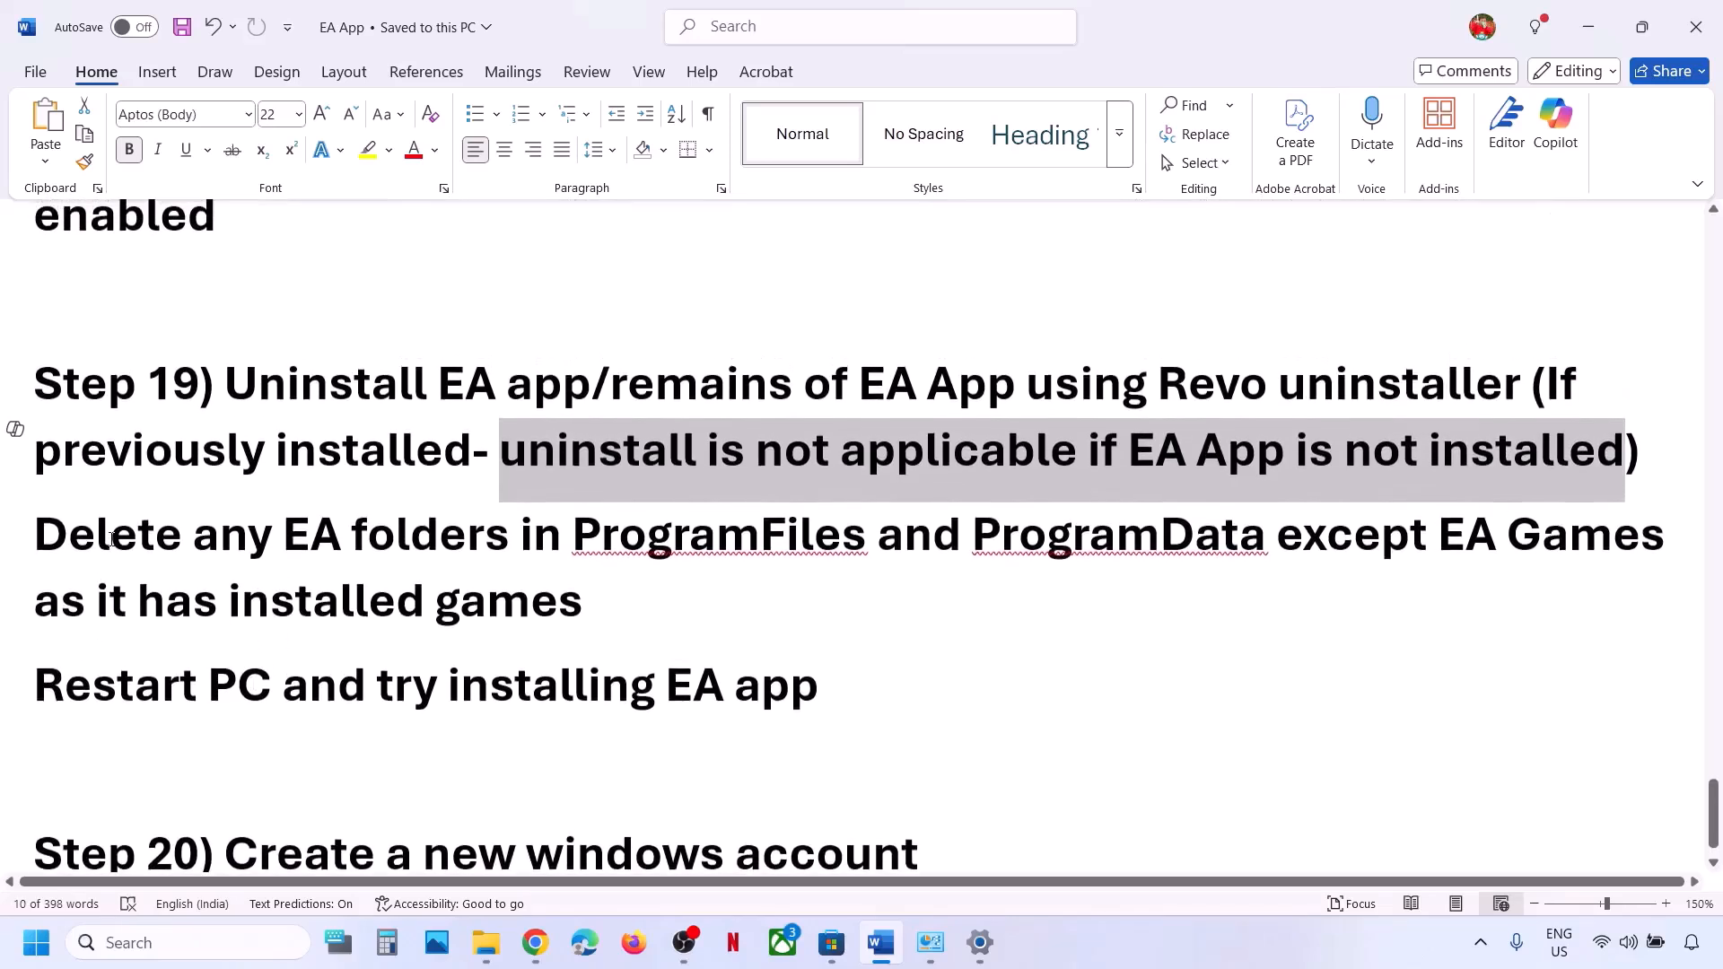
left_click_drag(111, 539, 643, 664)
left_click(97, 603)
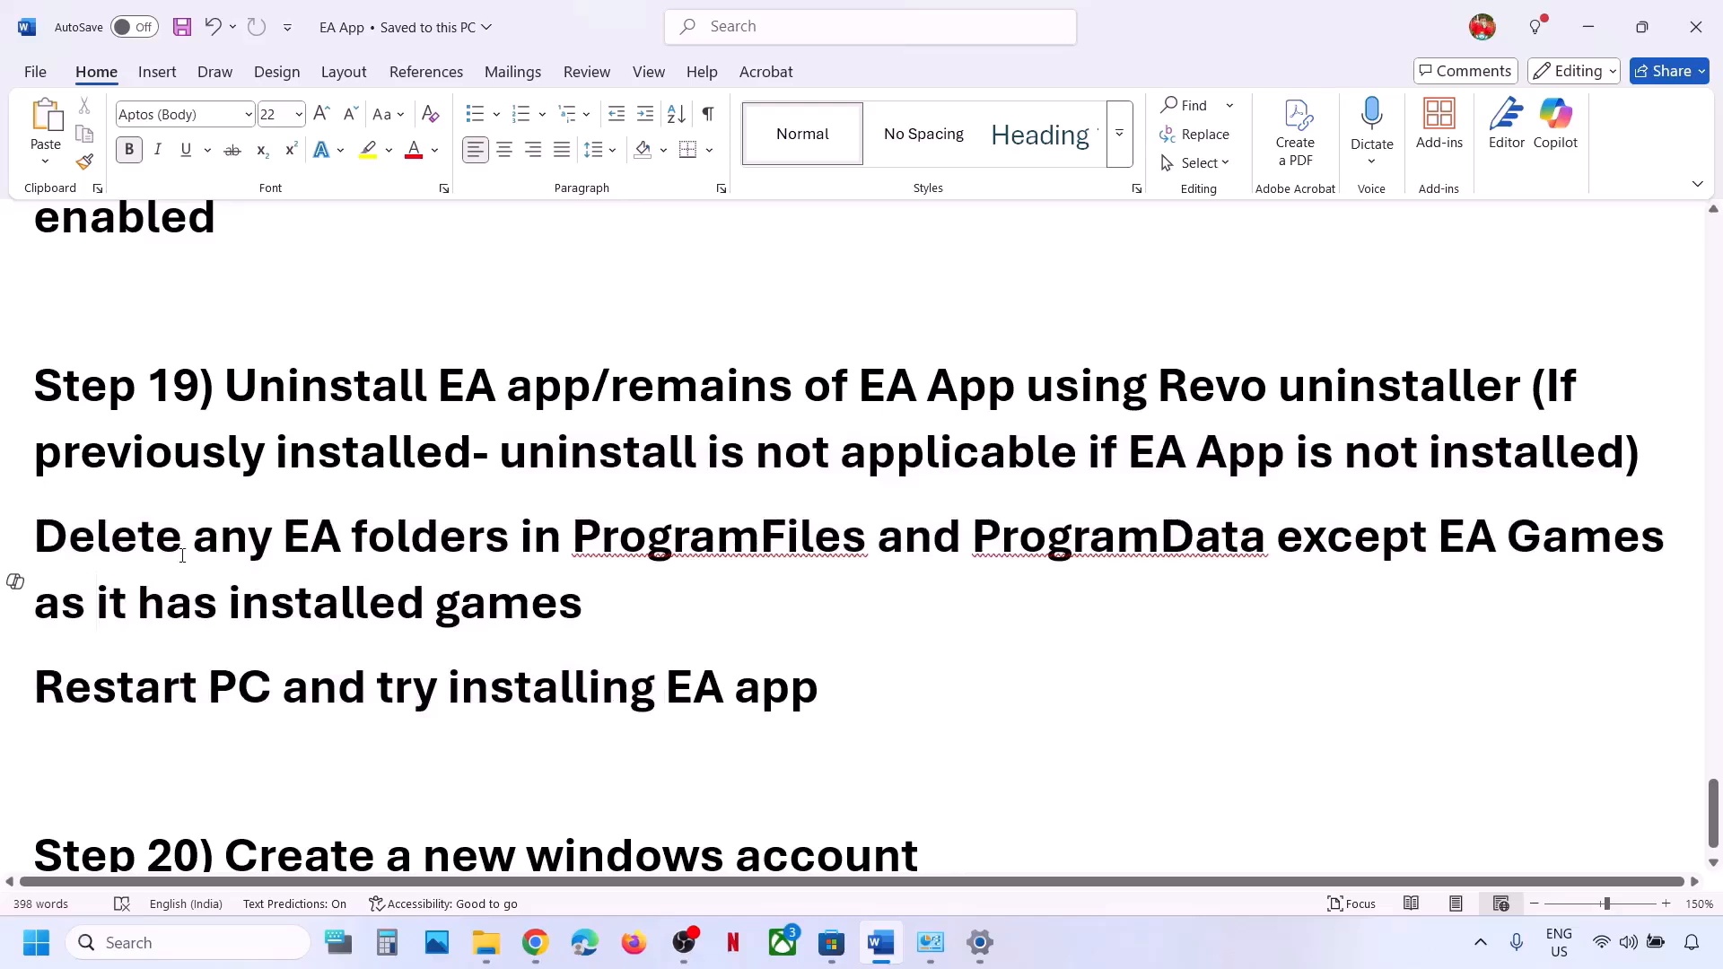
left_click_drag(182, 556, 870, 549)
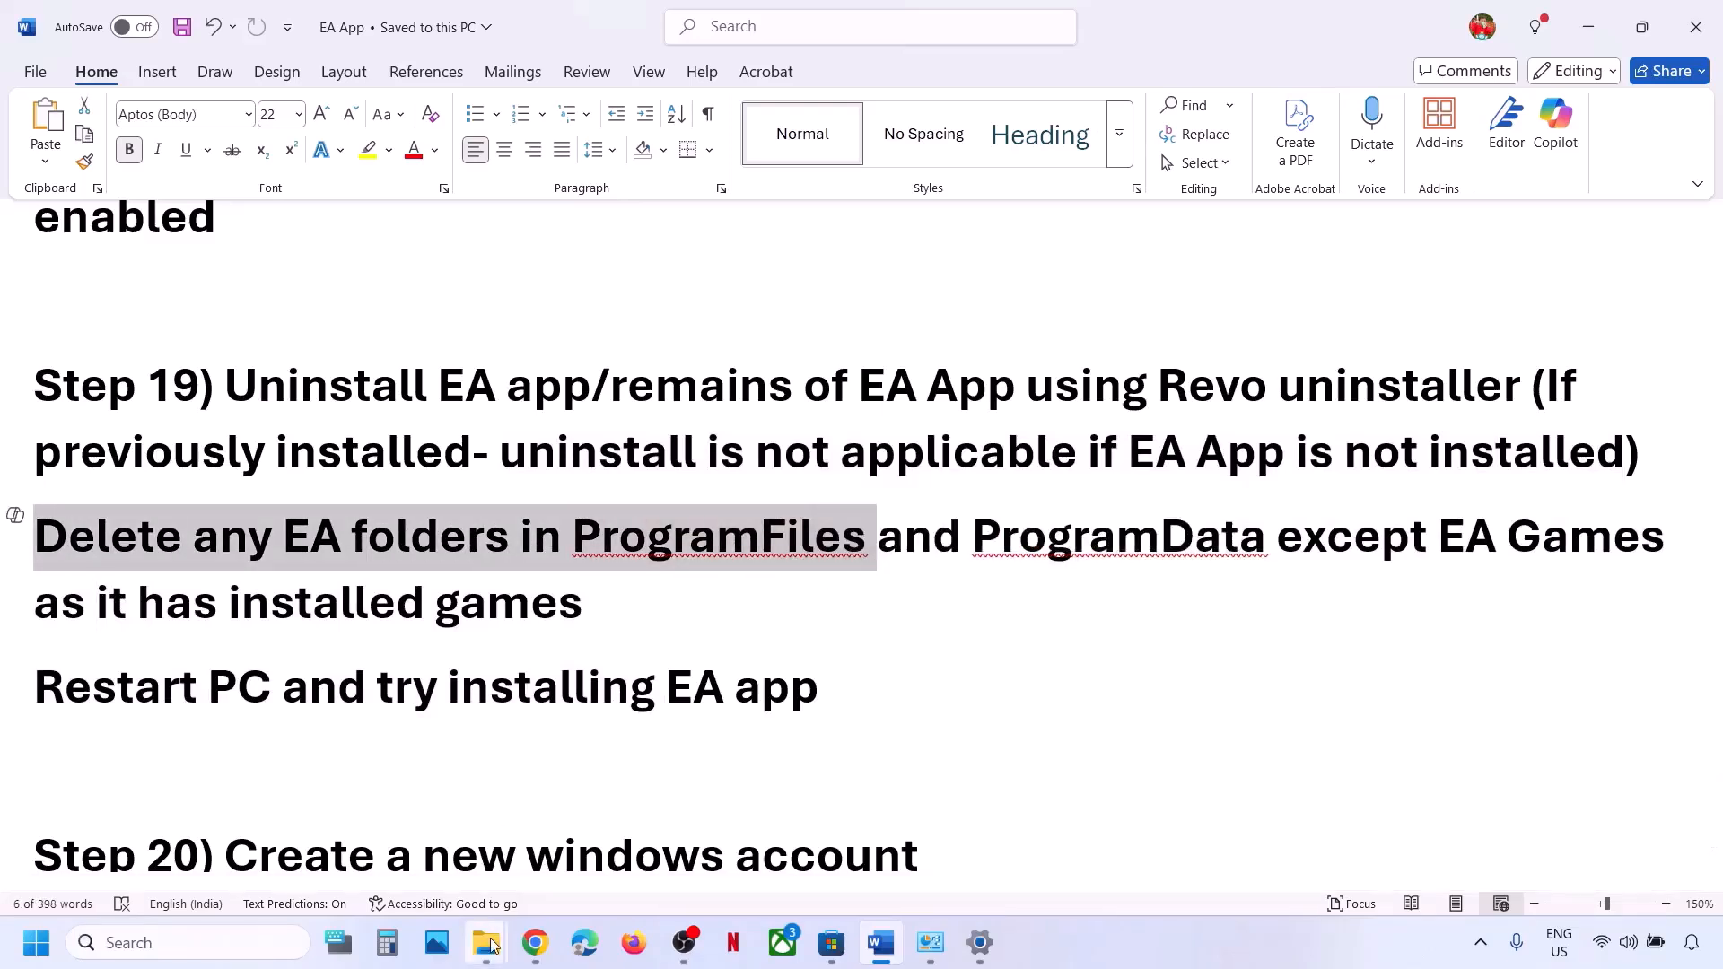
mouse_move(491, 945)
left_click(643, 848)
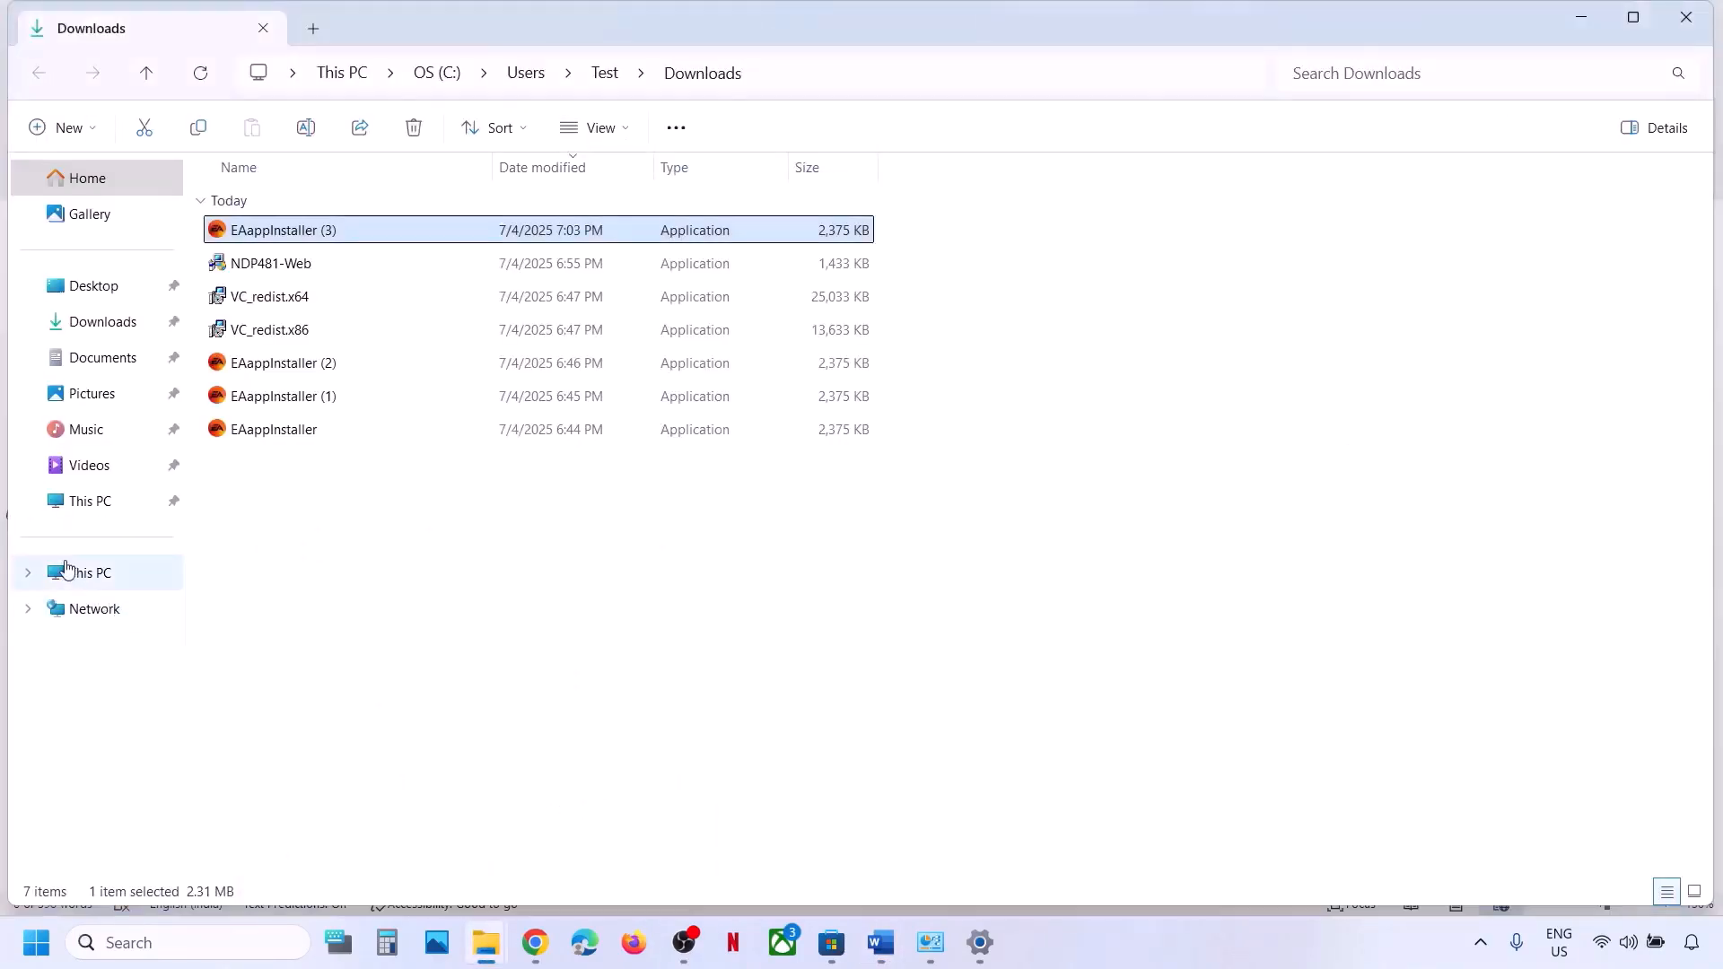
Open C:\Program Files and check the EA Games exception in the Word notes.
left_click(68, 568)
left_click(330, 225)
double_click(330, 225)
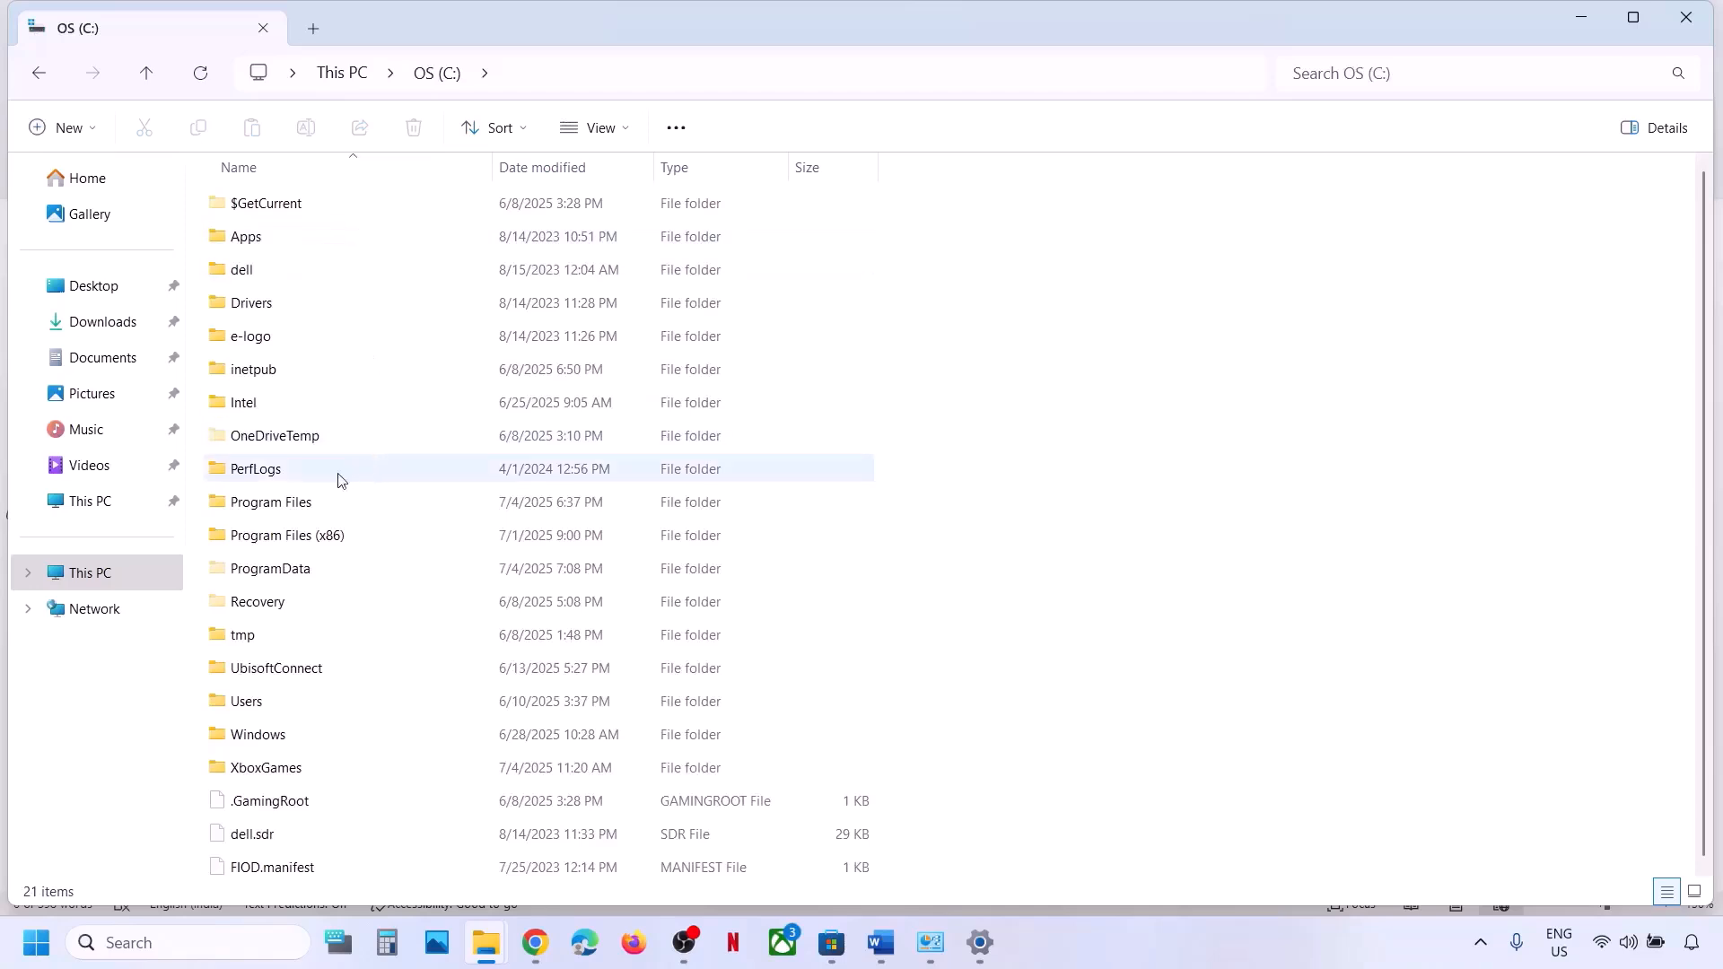
left_click(299, 509)
double_click(339, 509)
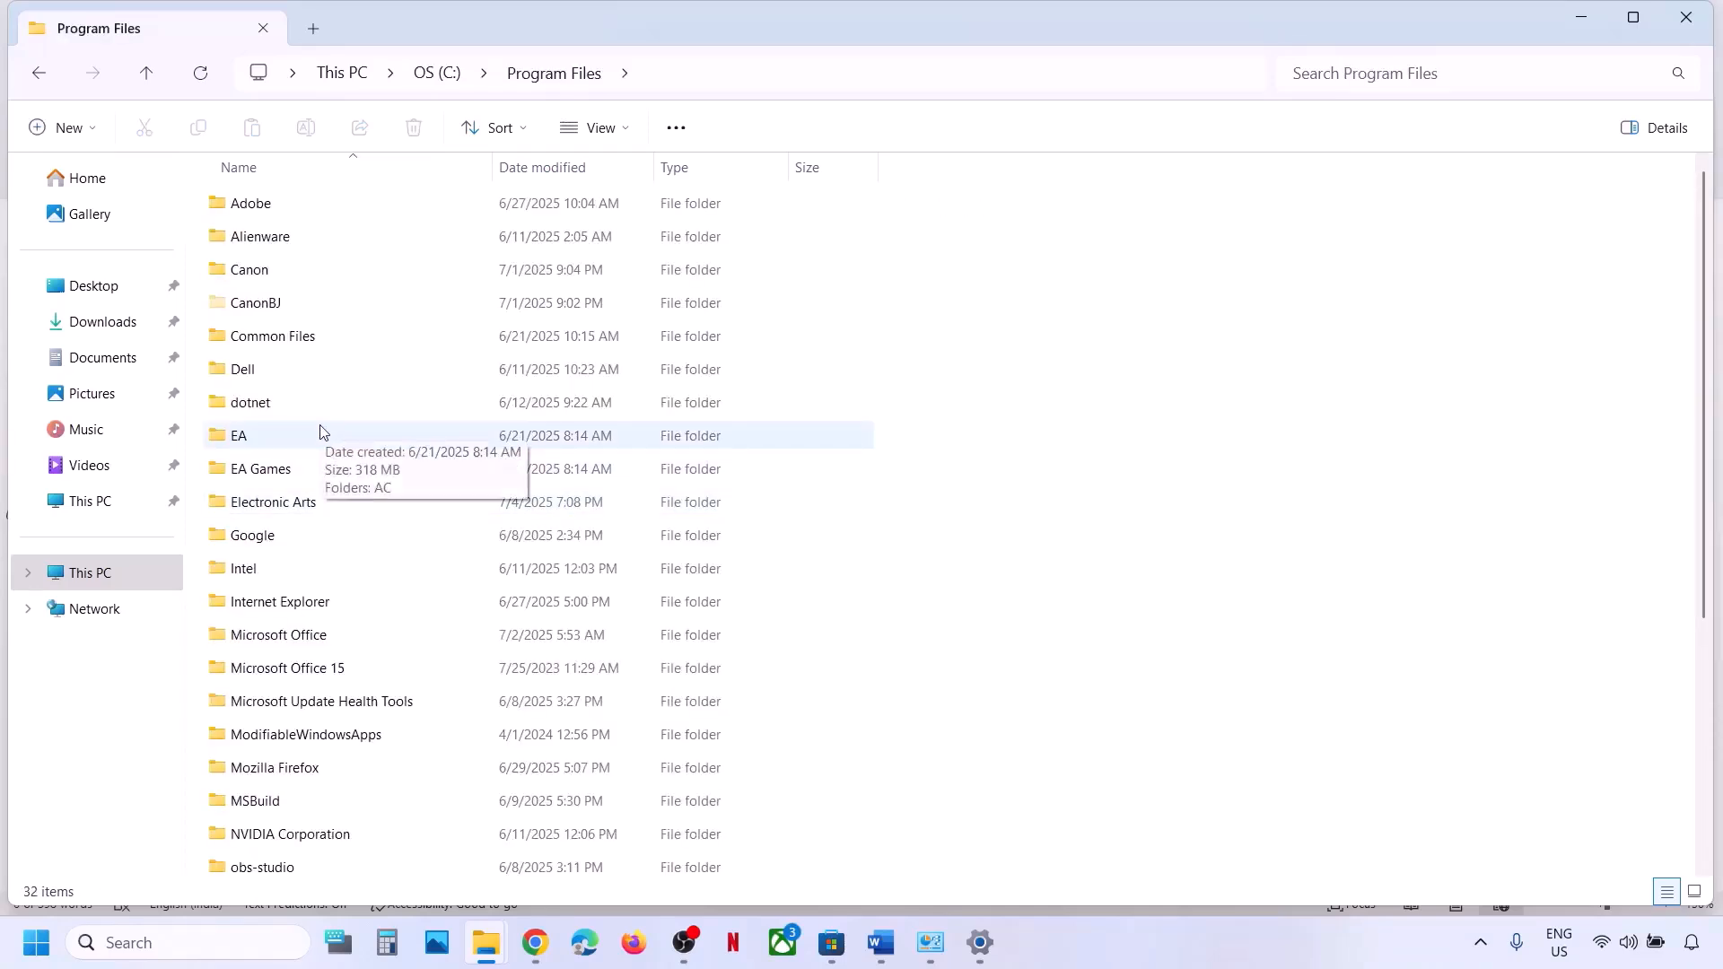
left_click(276, 473)
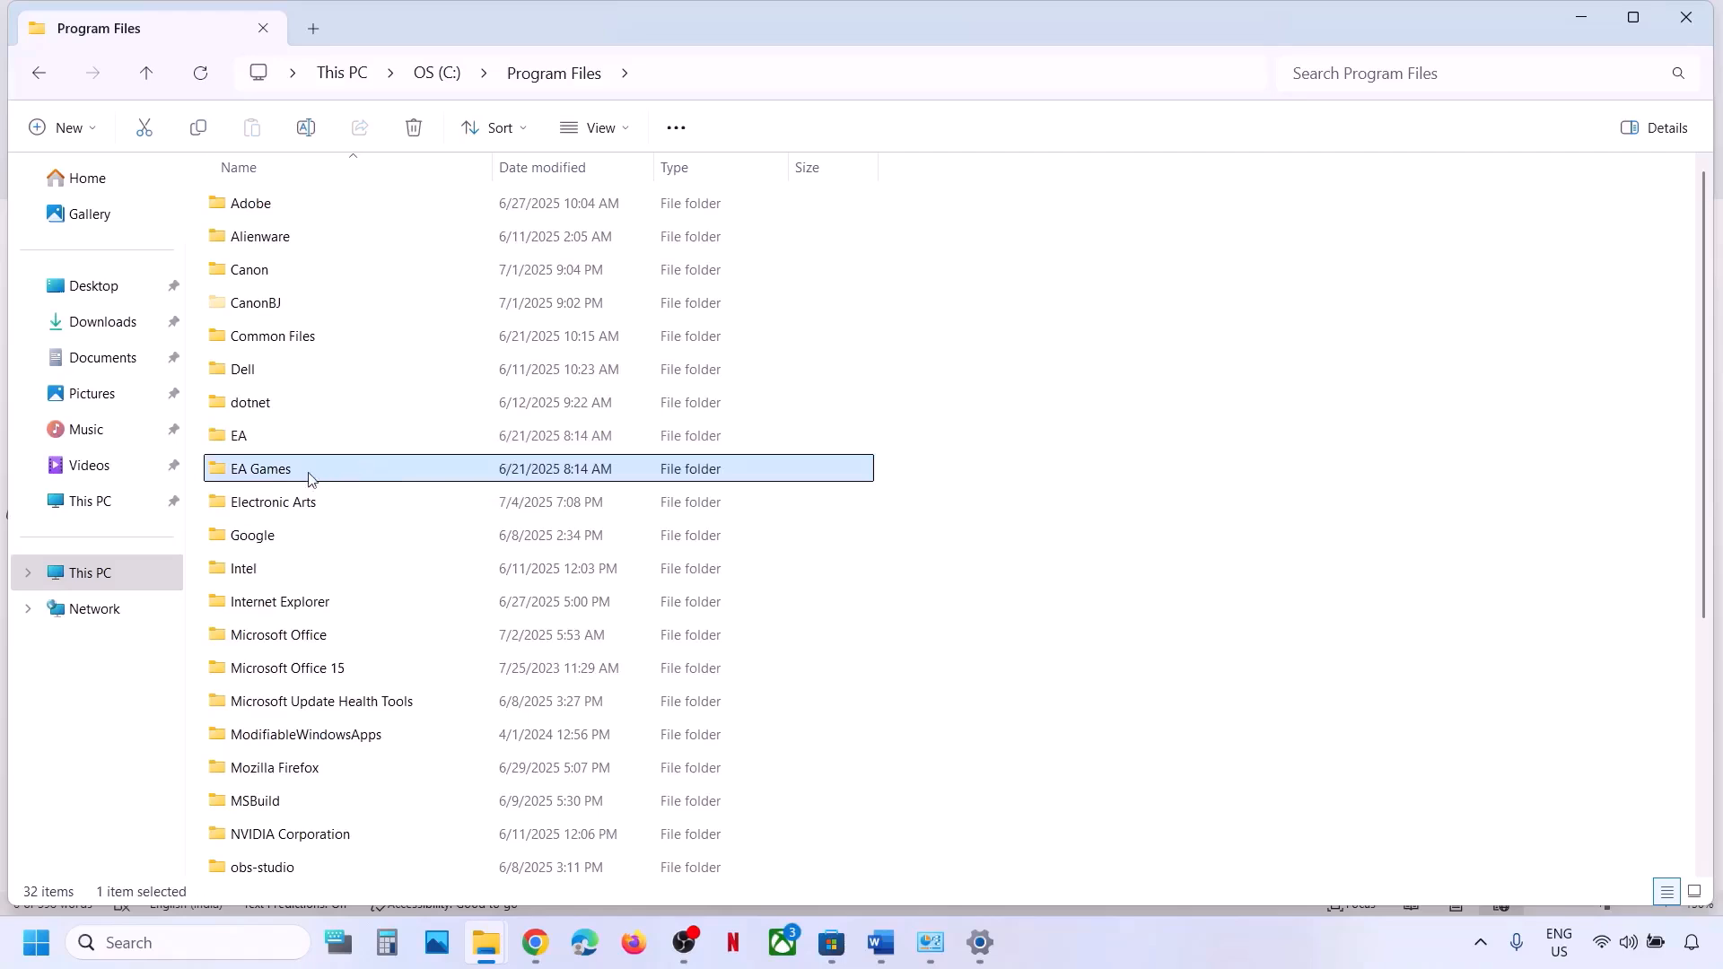
key("alt+Tab")
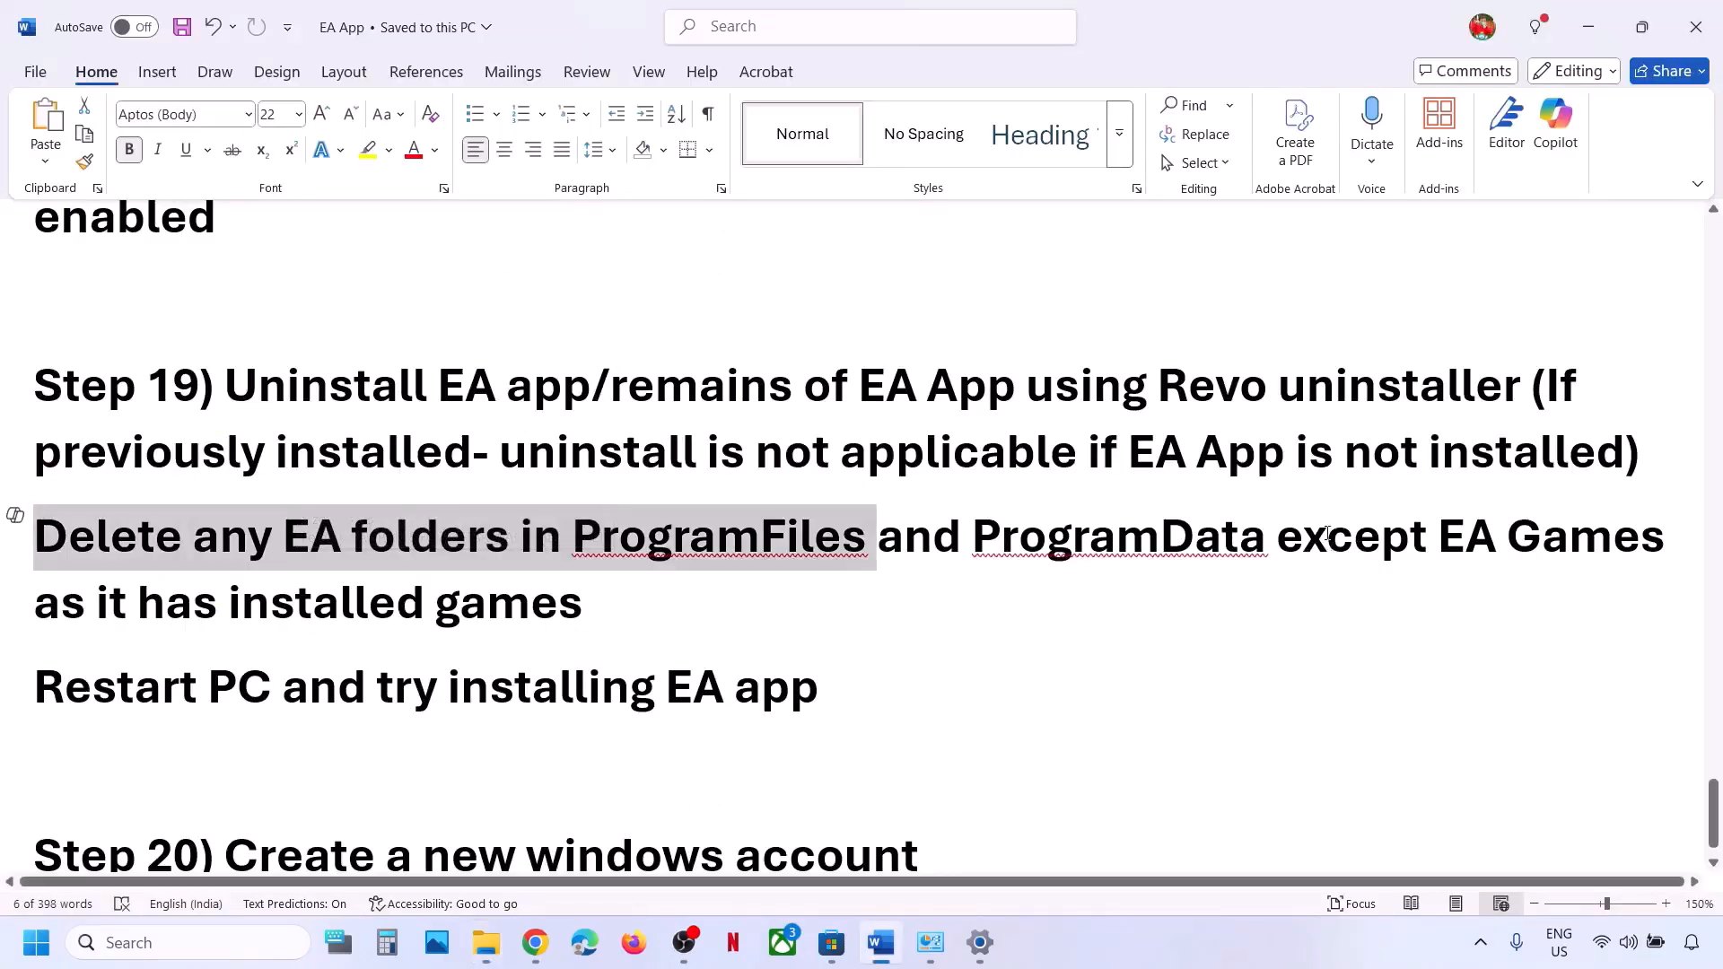
left_click_drag(1326, 533, 584, 605)
key("alt+Tab")
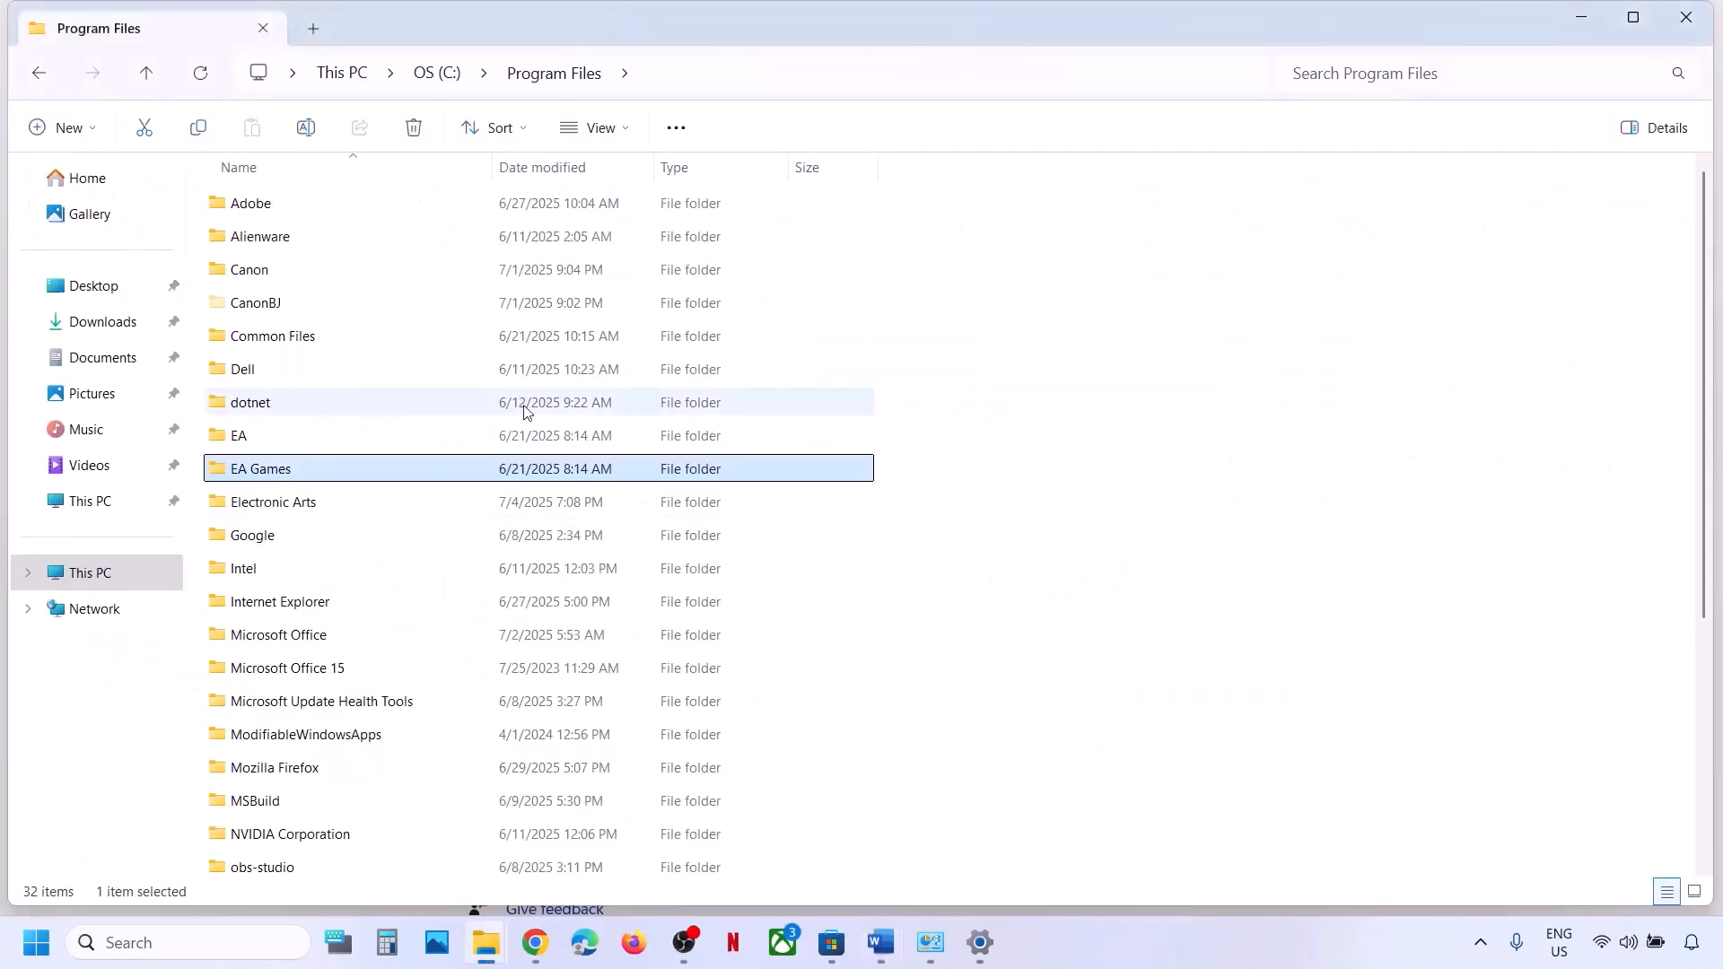
Delete the EA folder, then attempt deleting Electronic Arts, which stays blocked as in use.
left_click(247, 437)
right_click(249, 438)
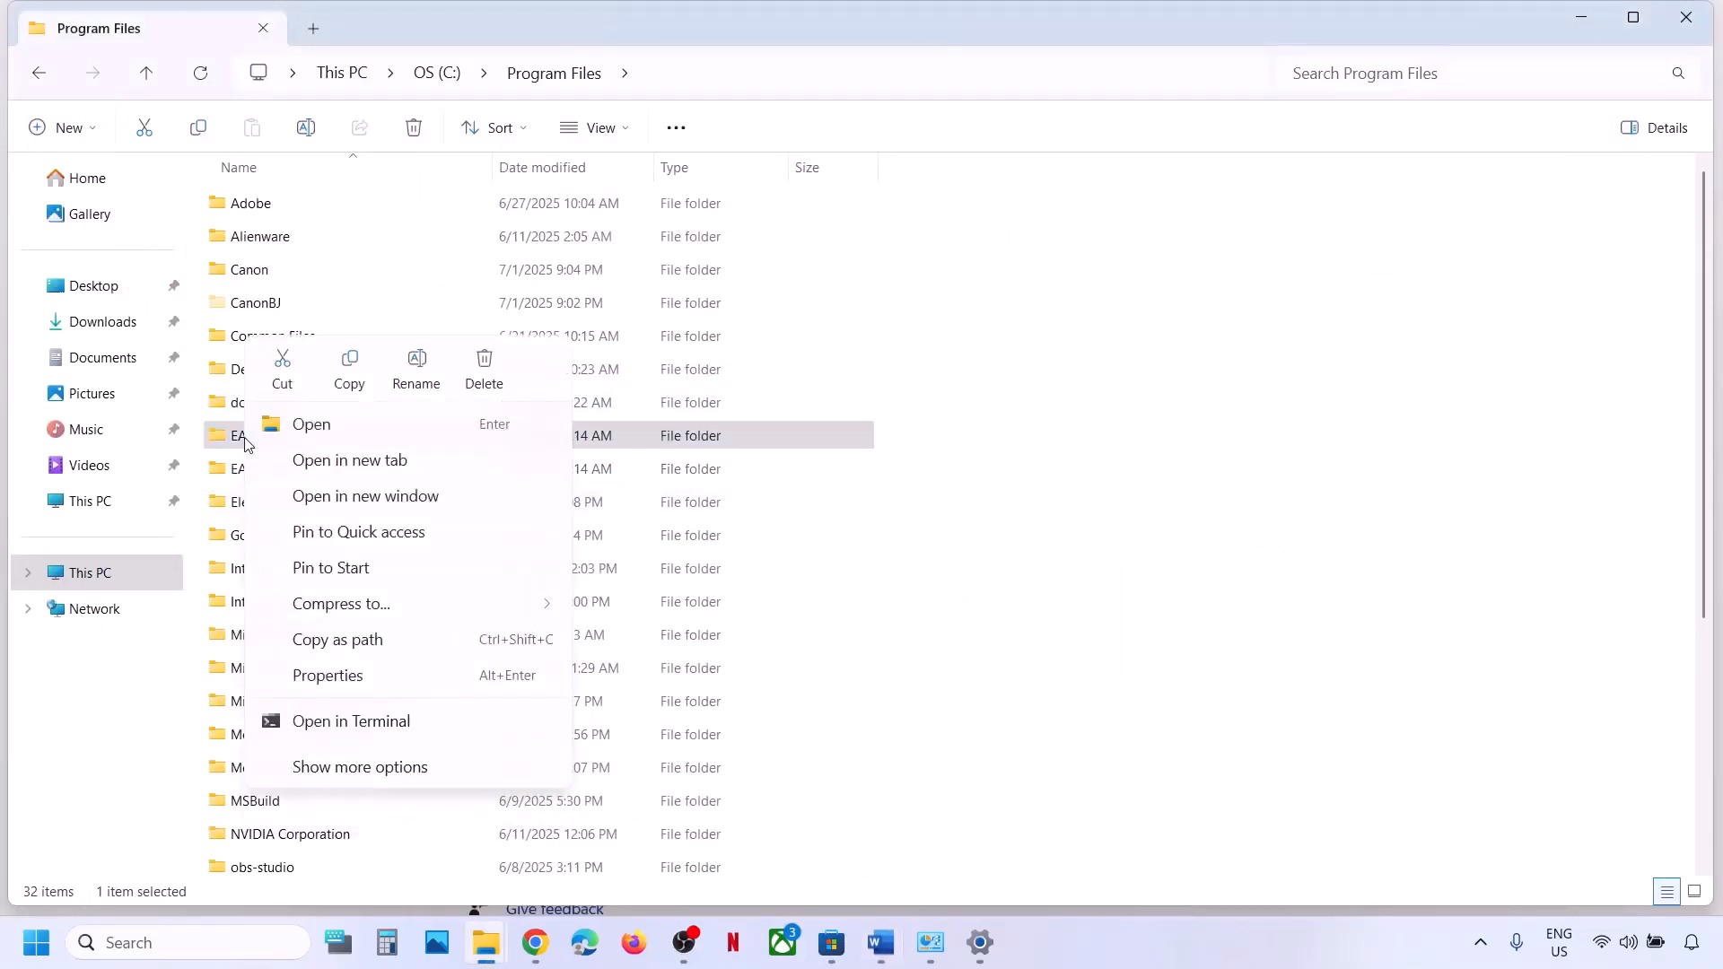
left_click(502, 373)
left_click(297, 478)
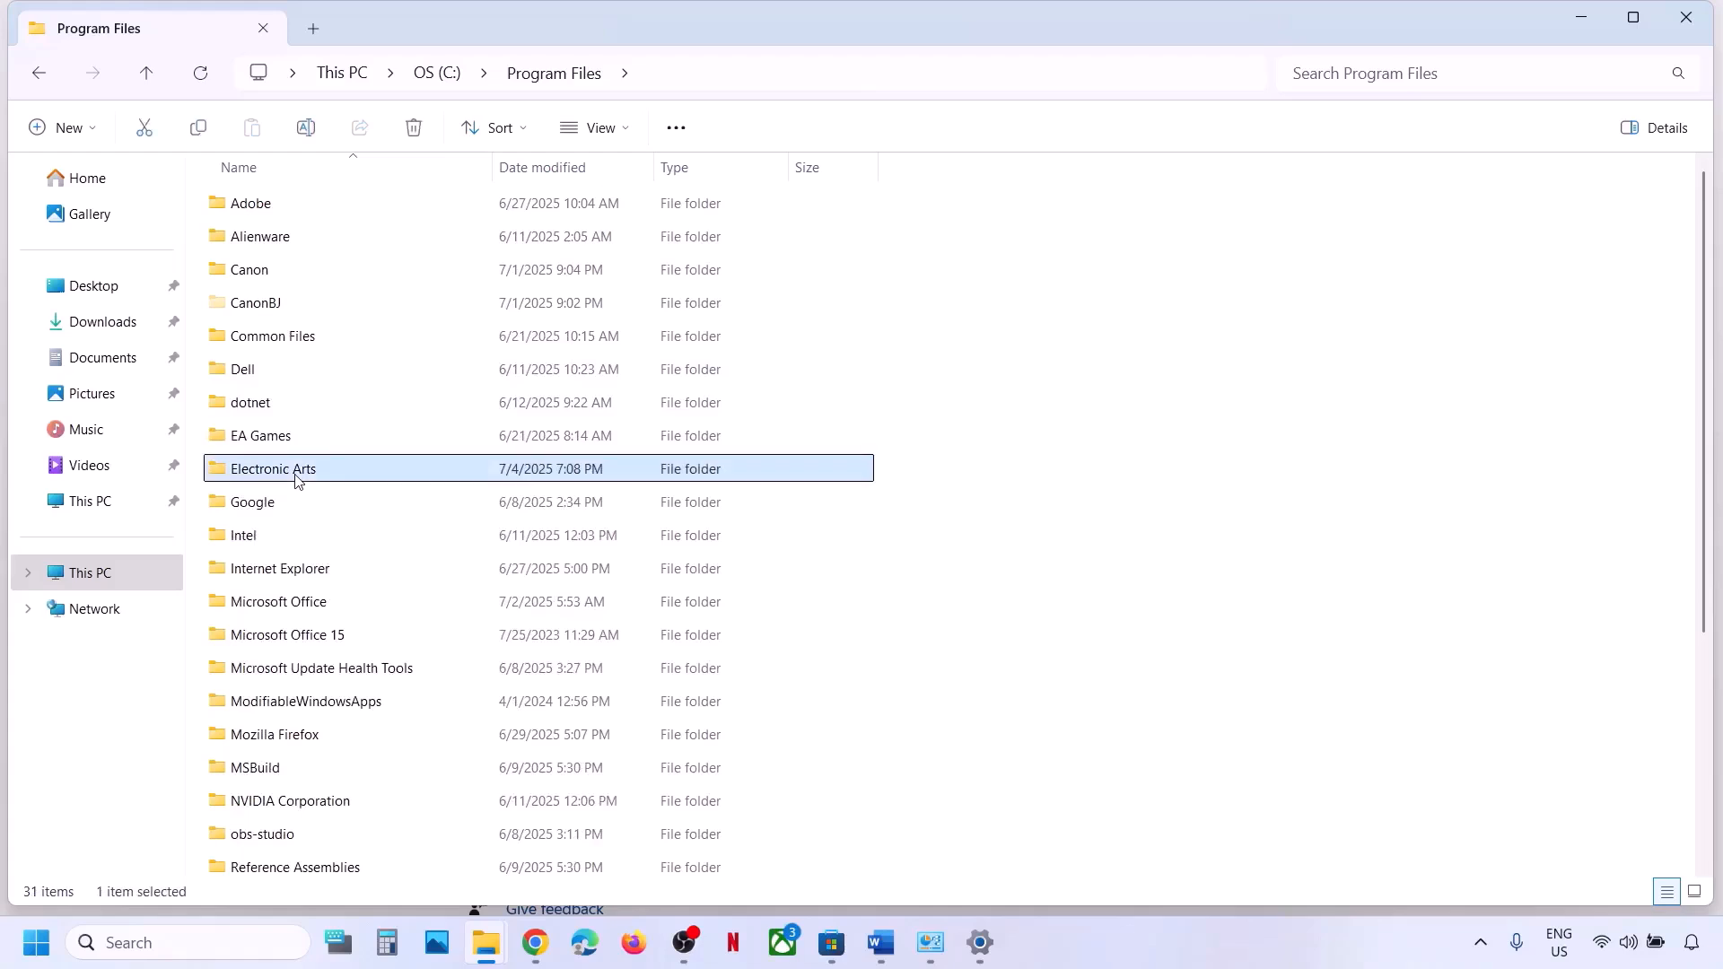
right_click(297, 480)
left_click(537, 508)
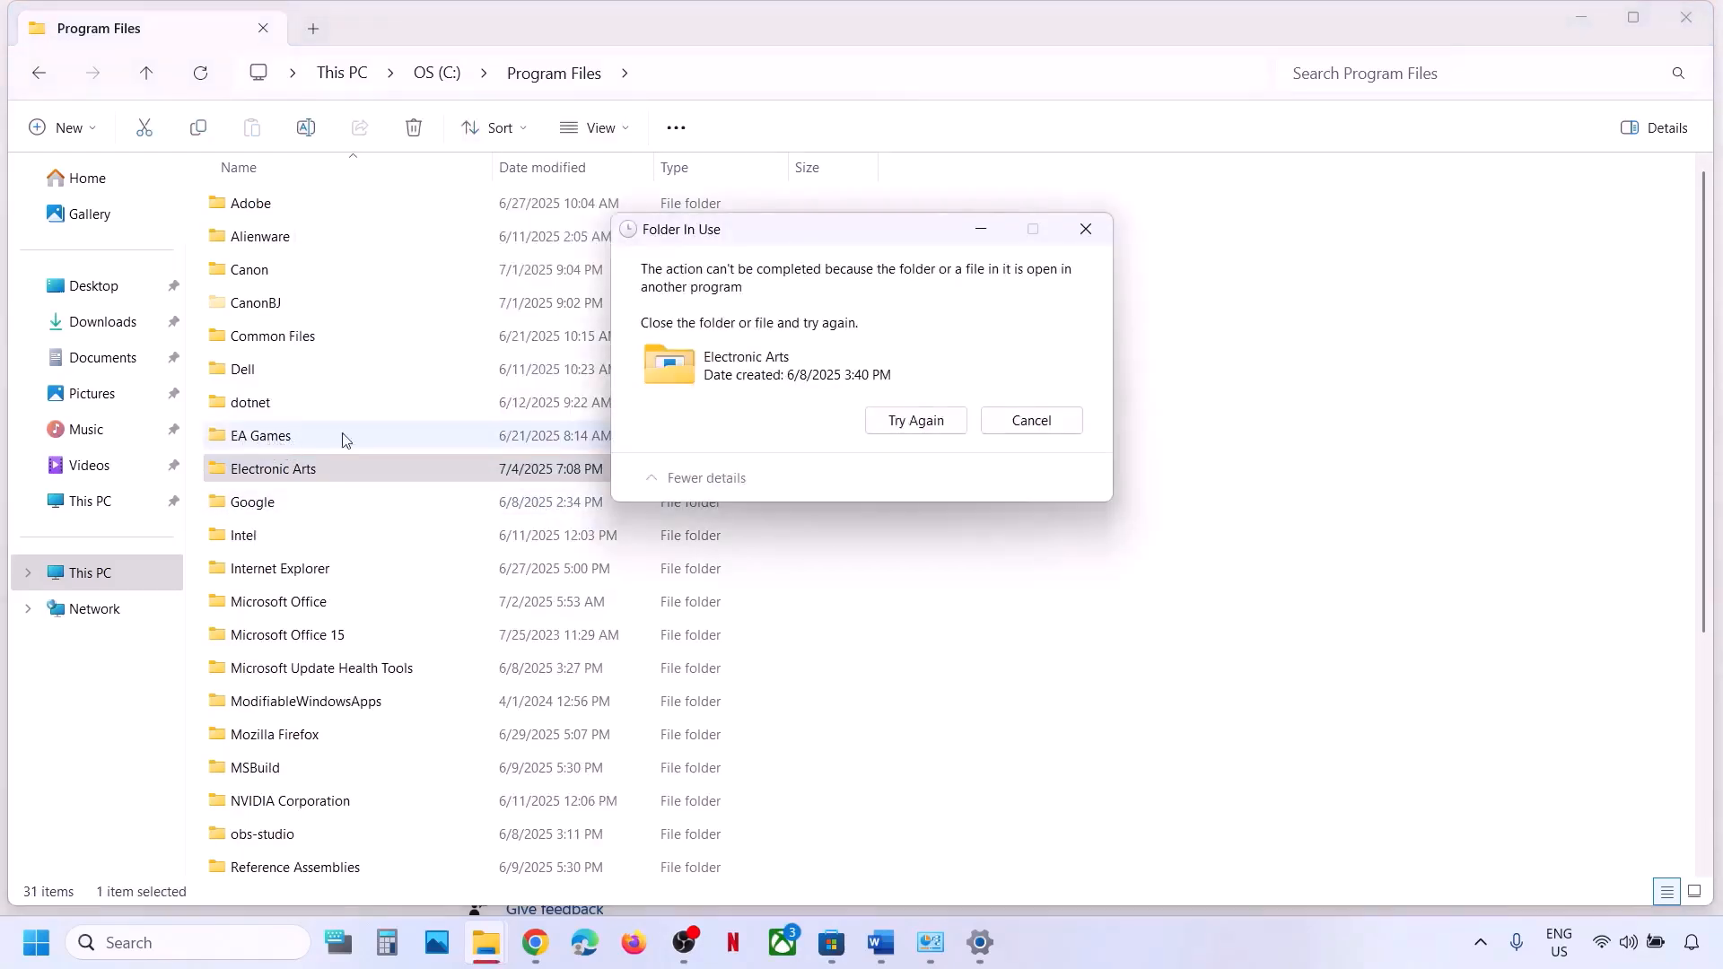
left_click(913, 422)
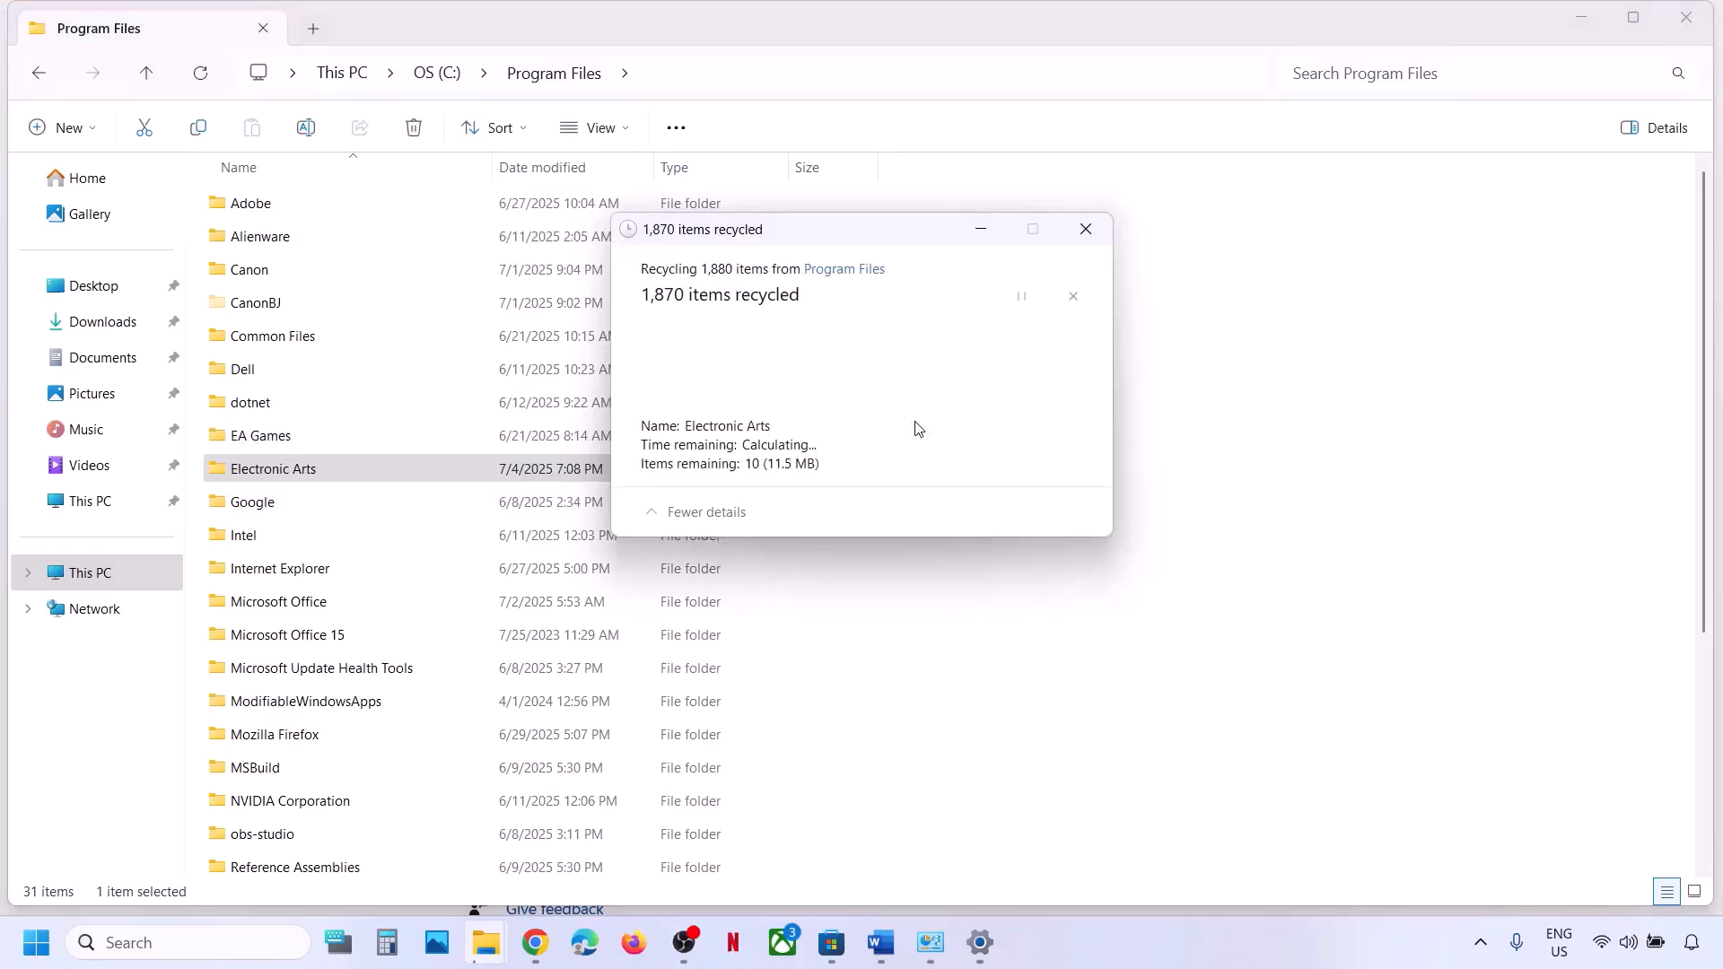
left_click(1081, 228)
End EA Background Service in Task Manager, close it, and cancel the pending folder transfers.
right_click(33, 945)
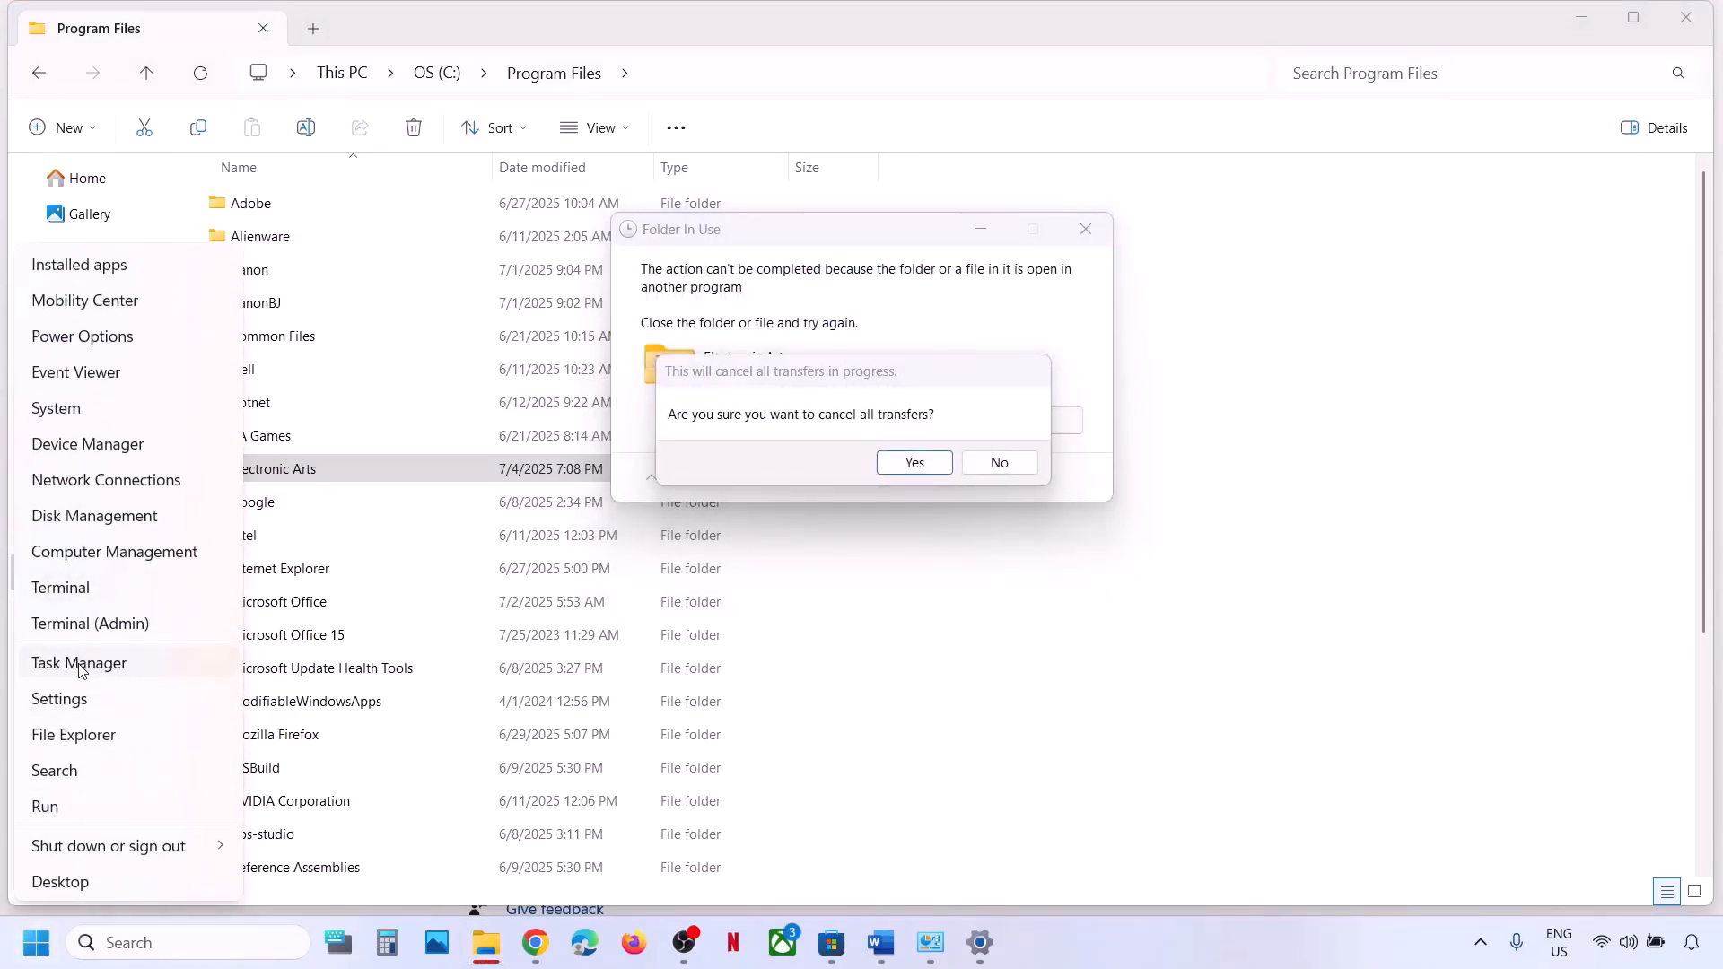
left_click(80, 665)
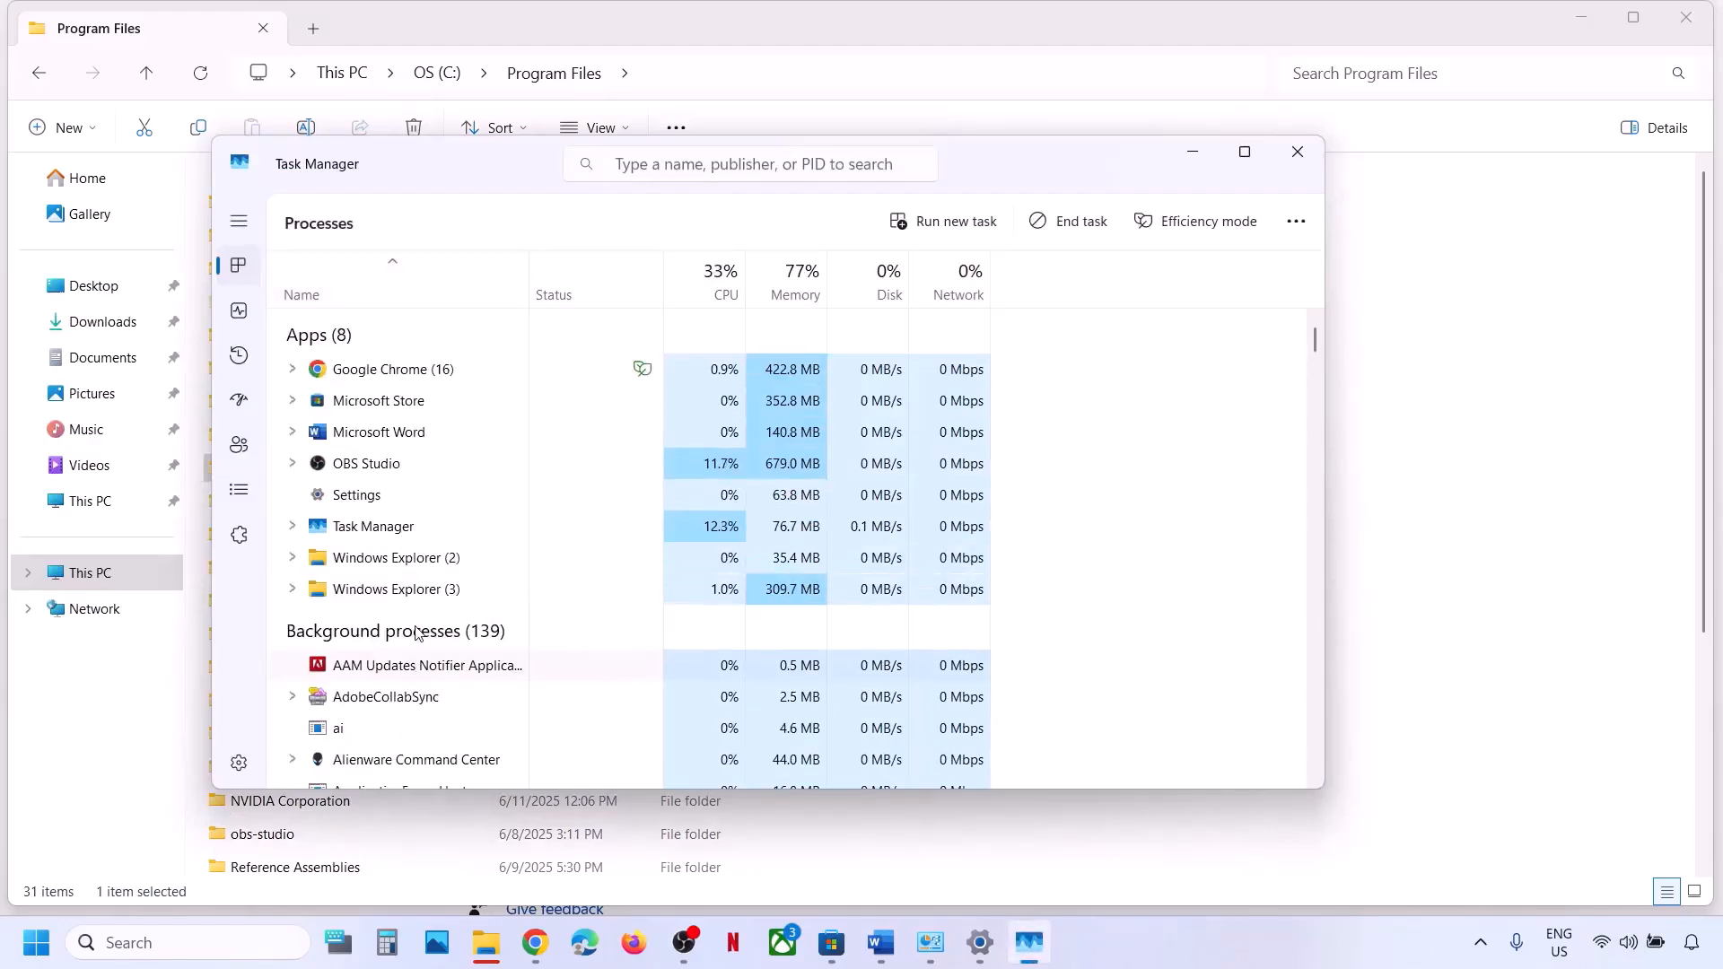
key("e")
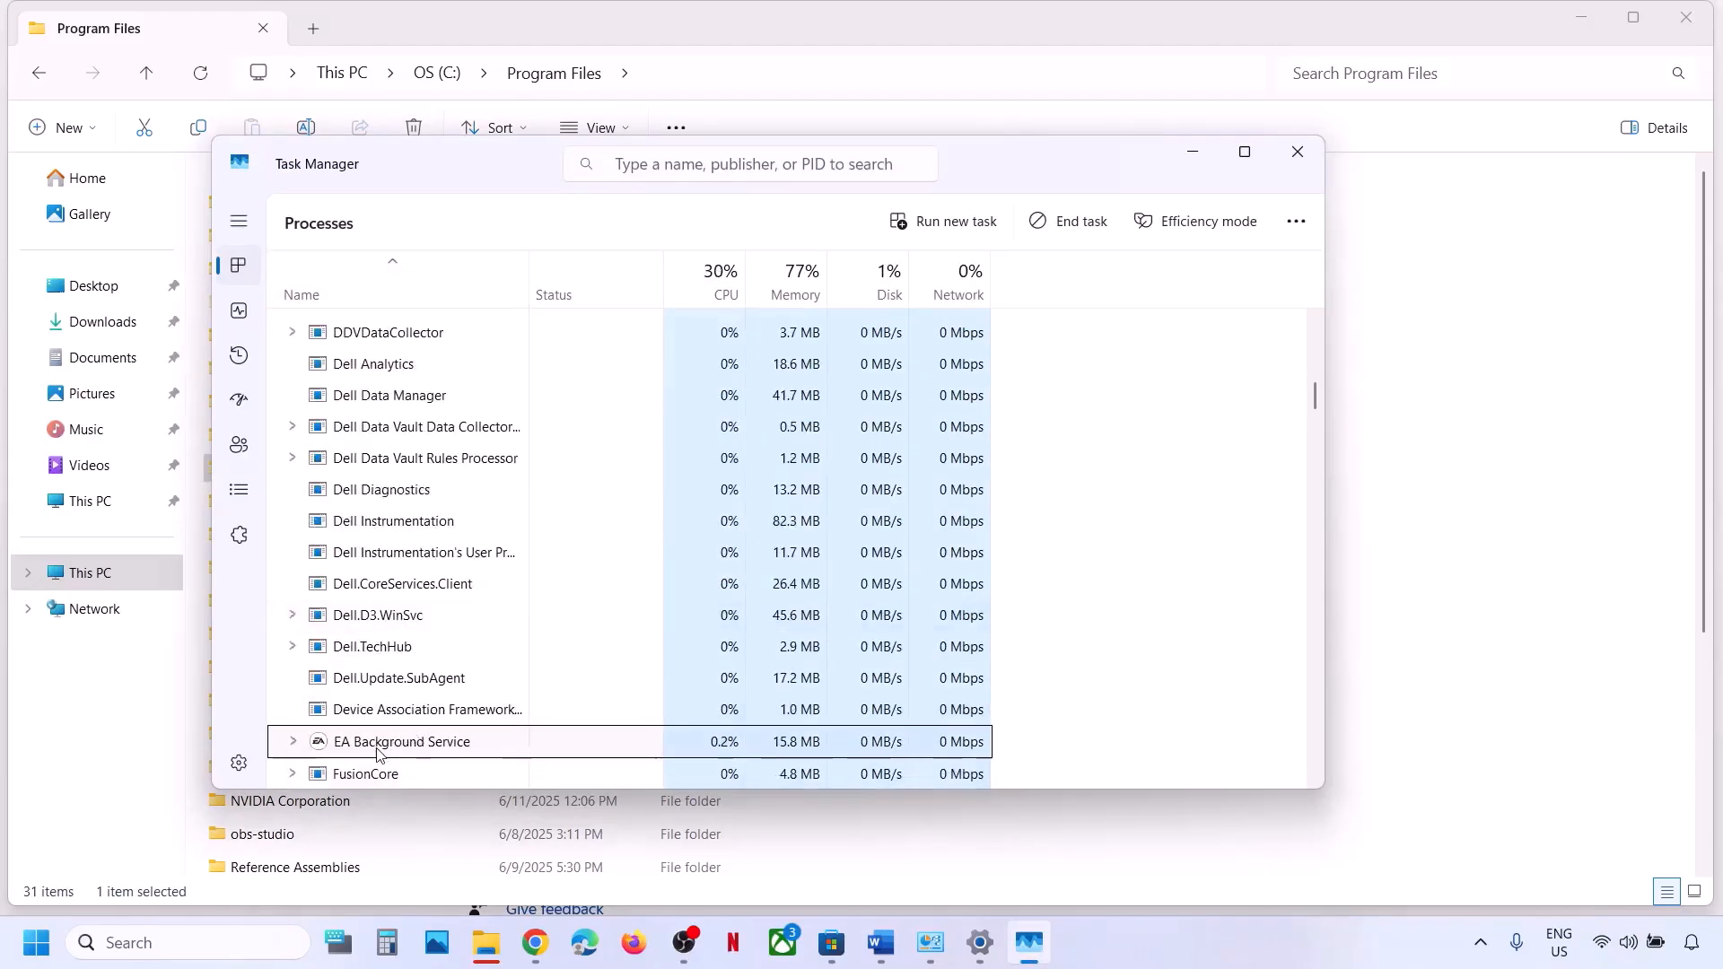
right_click(377, 752)
left_click(452, 524)
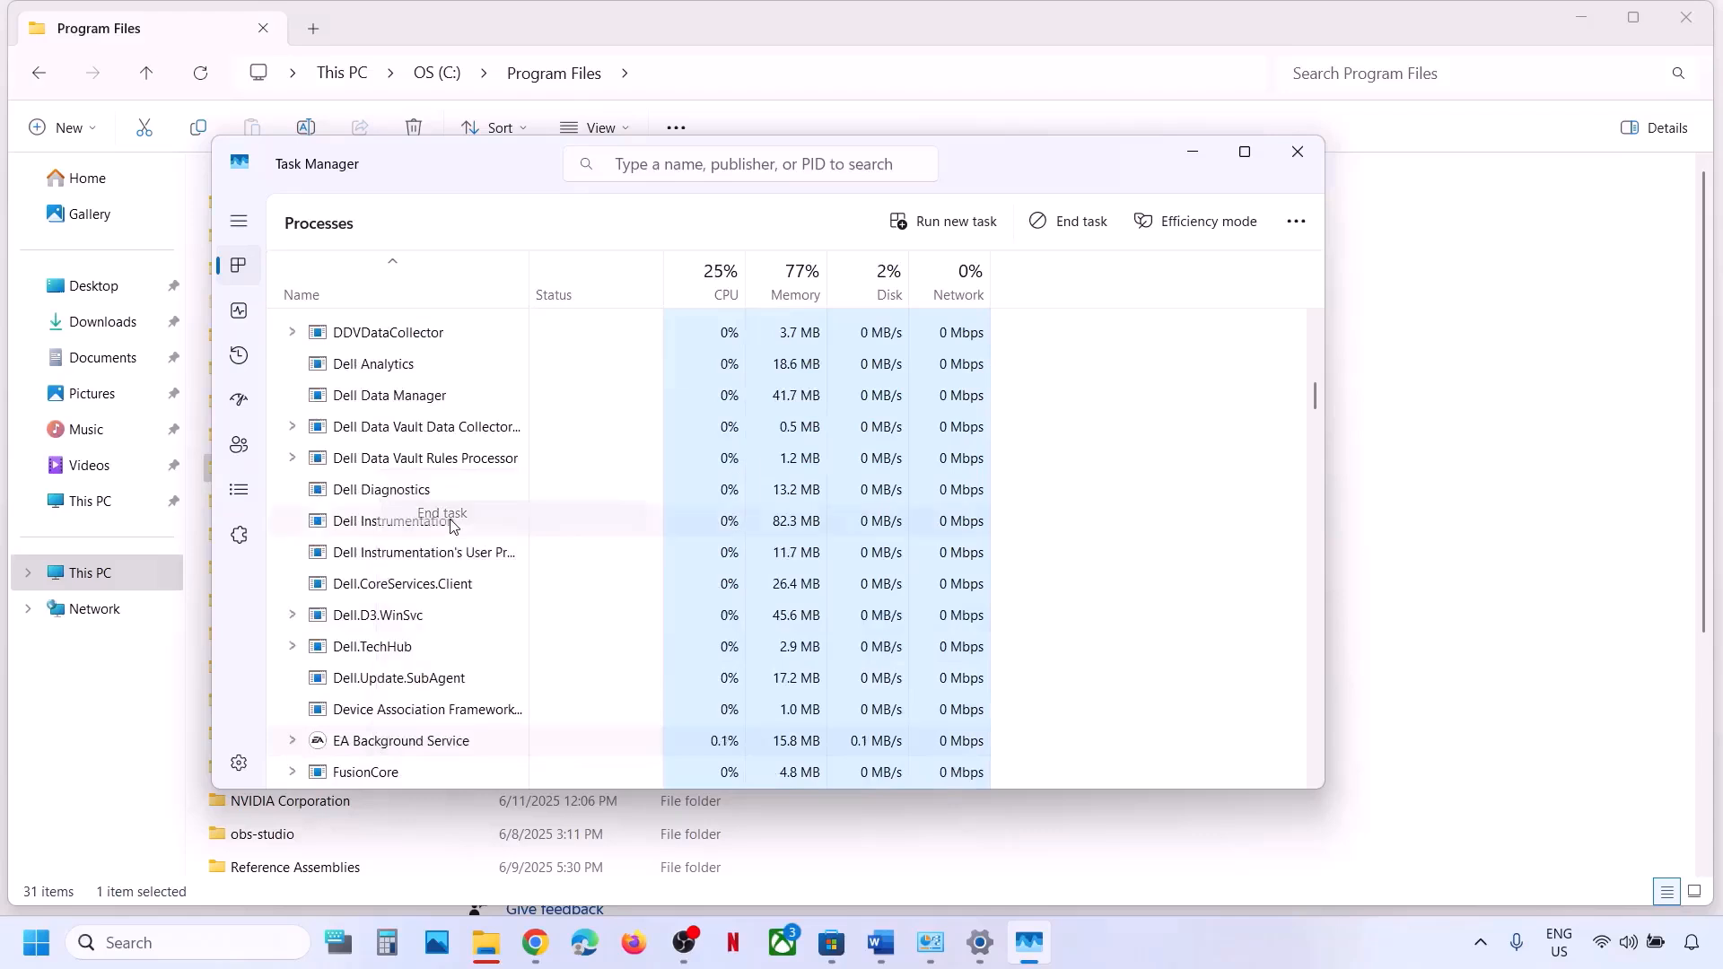
left_click(1298, 151)
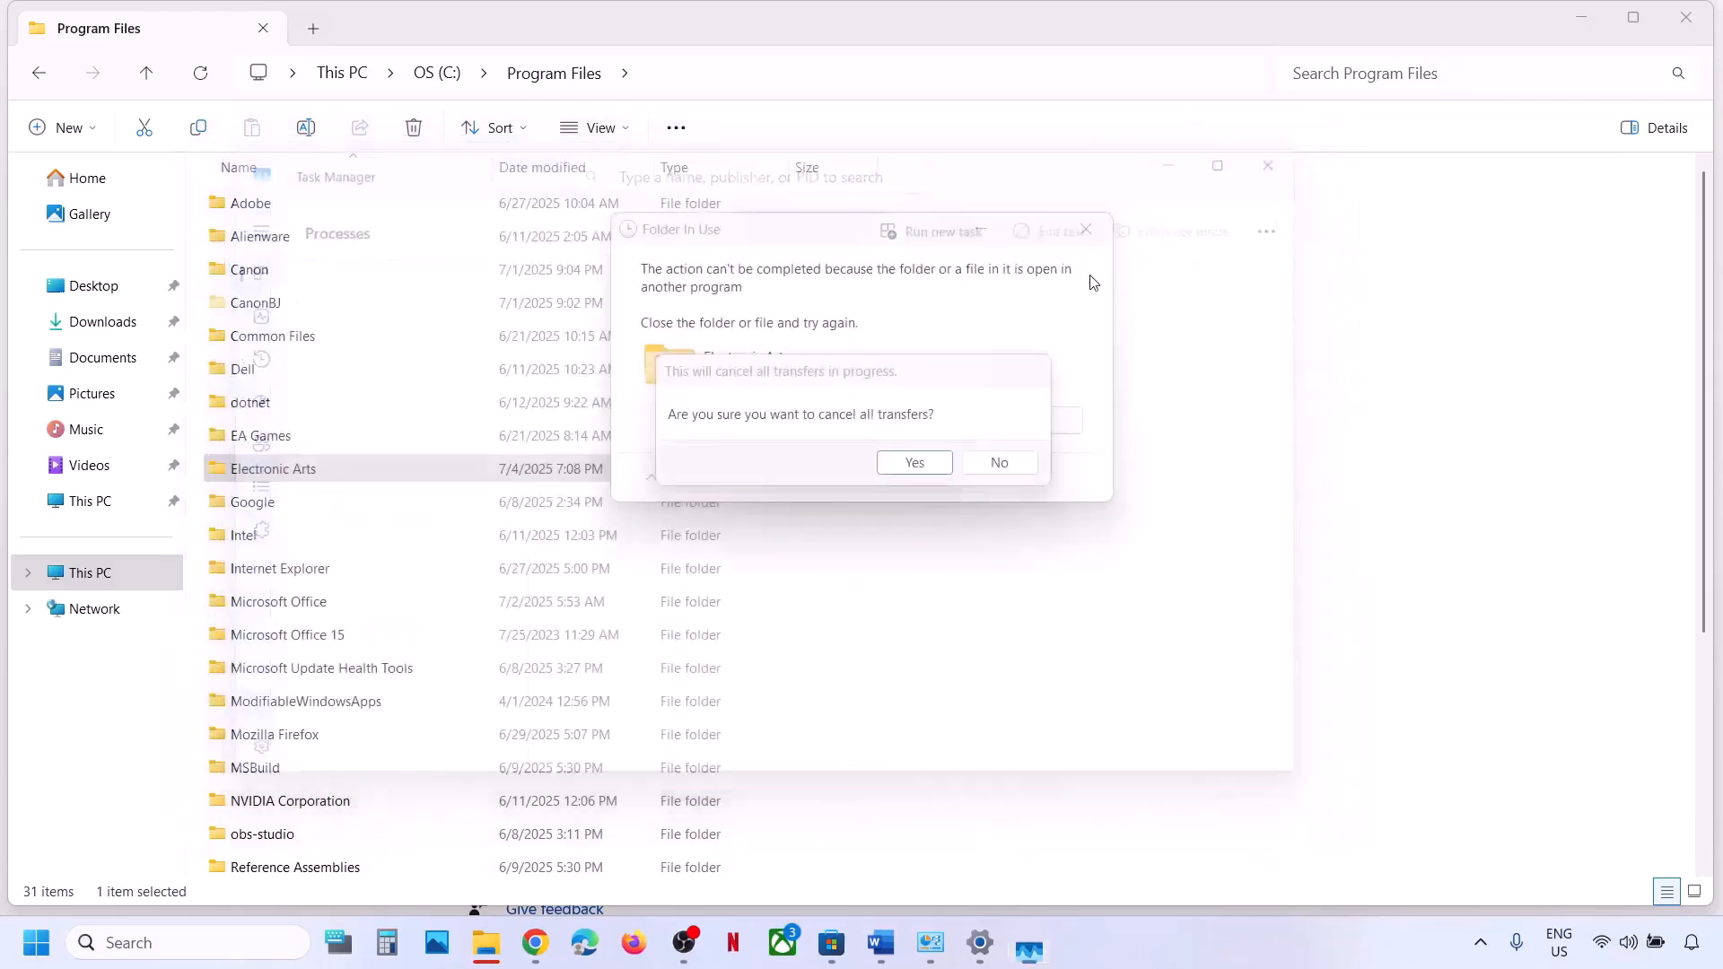
left_click(912, 462)
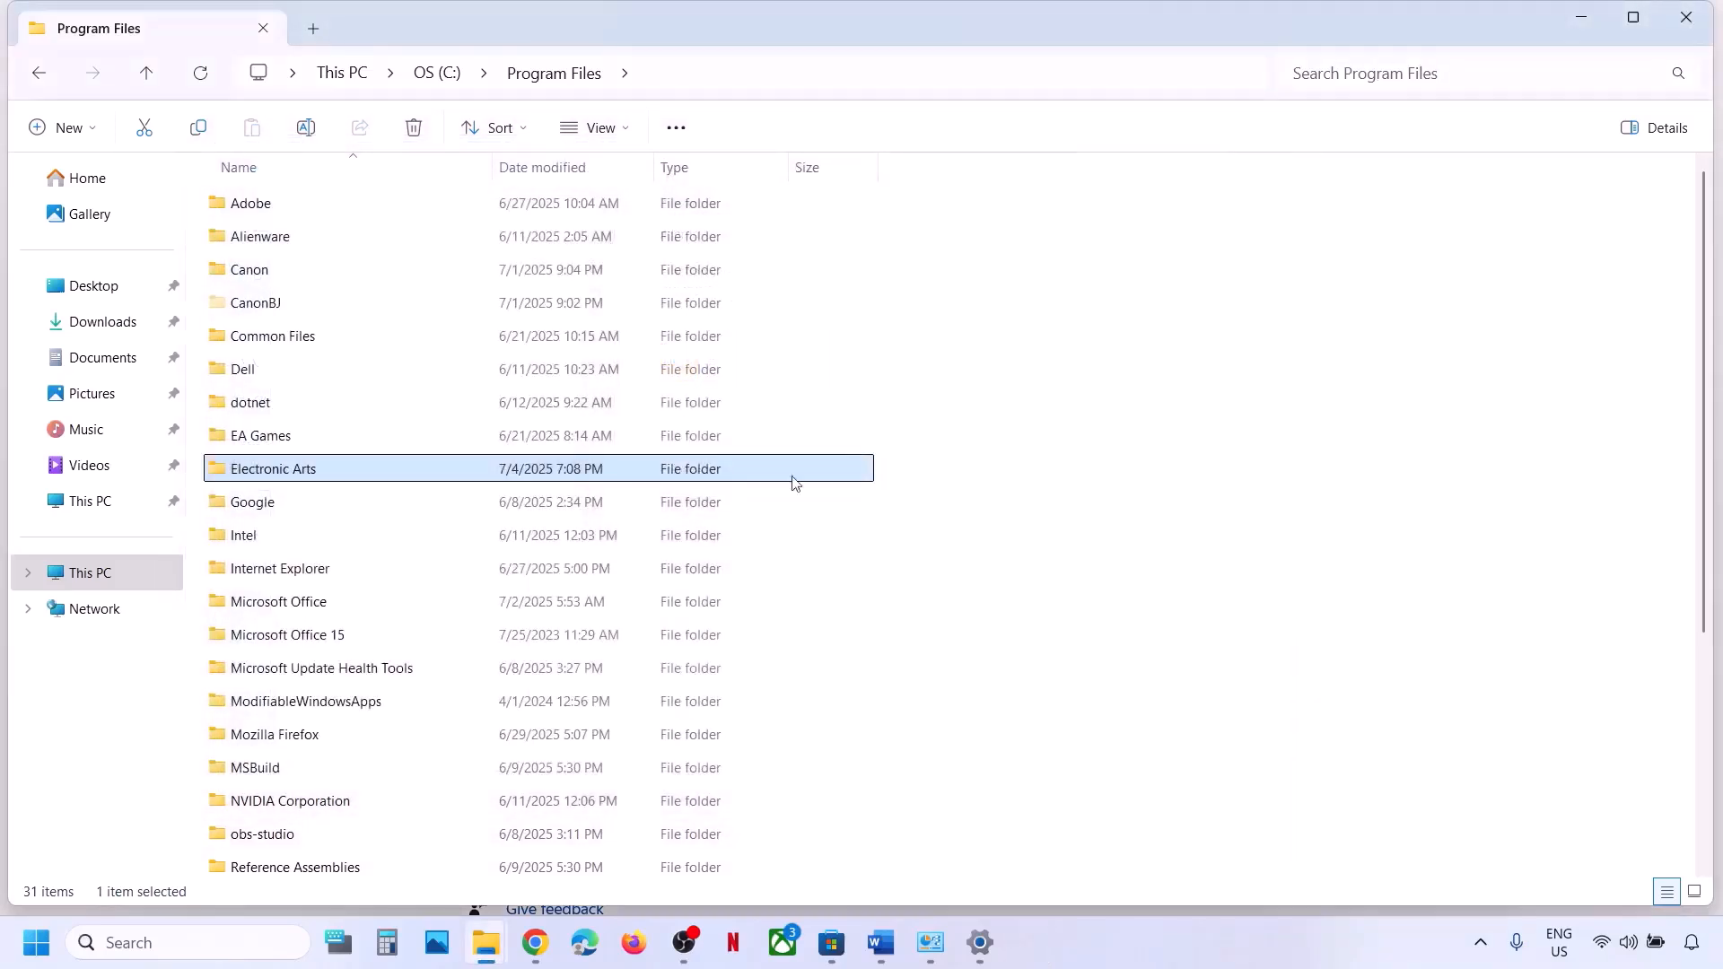
Delete the Electronic Arts folder from Program Files.
right_click(317, 481)
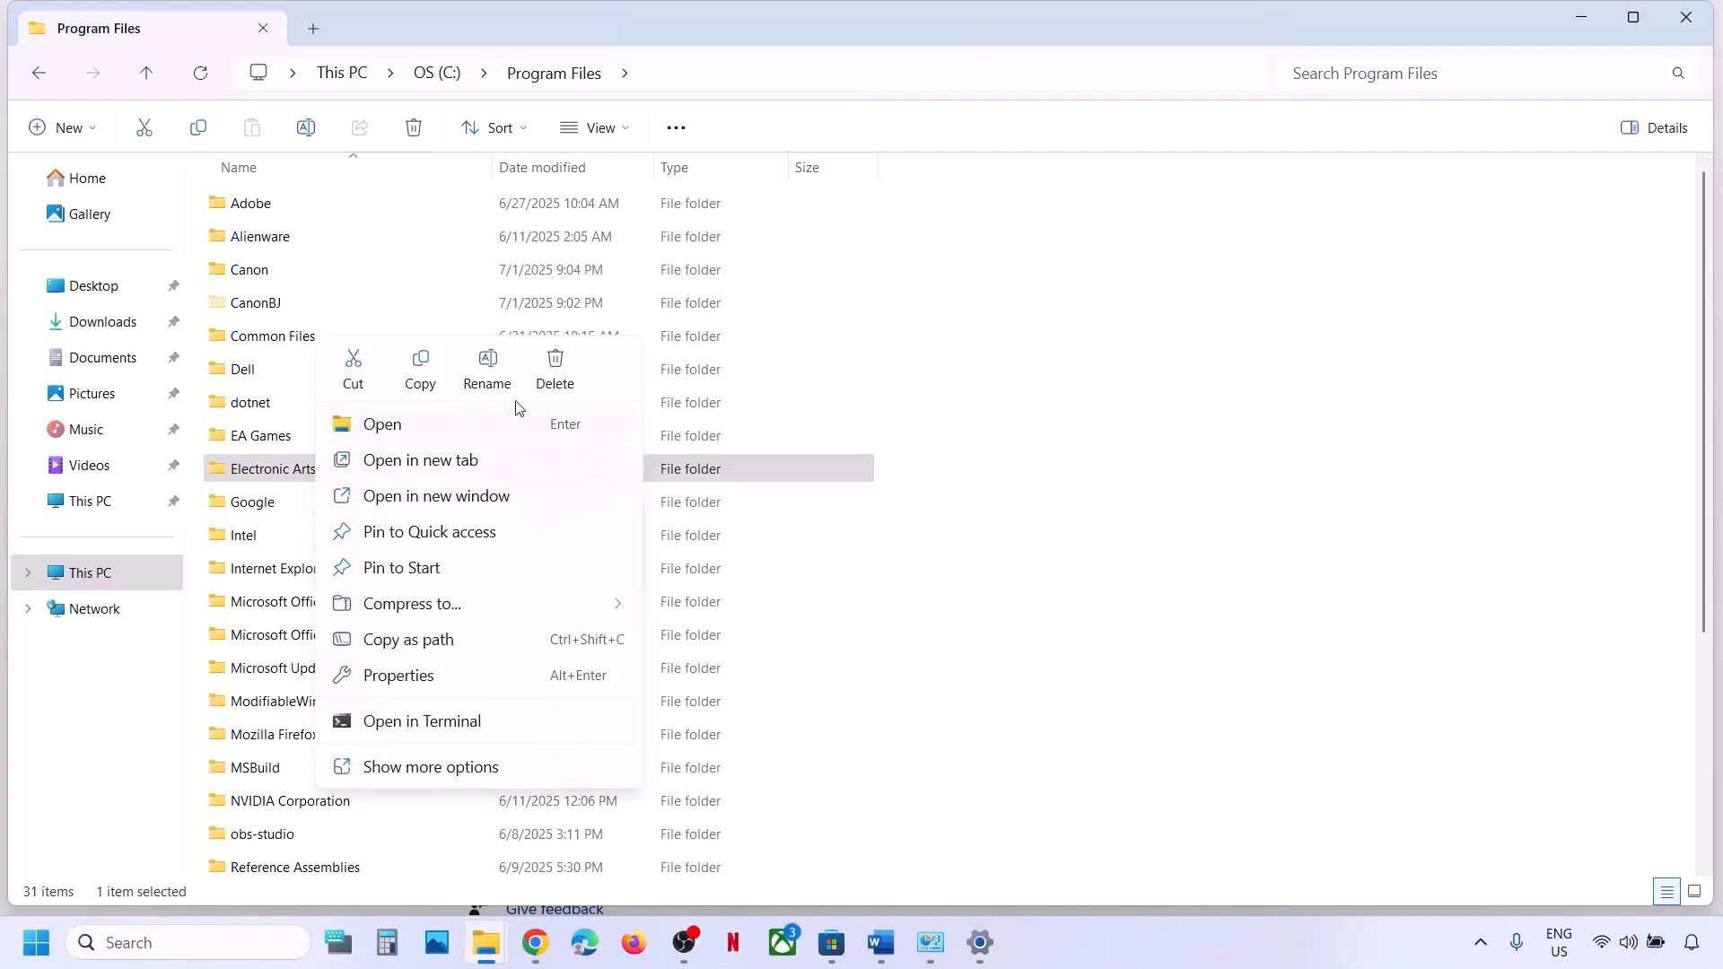
left_click(558, 370)
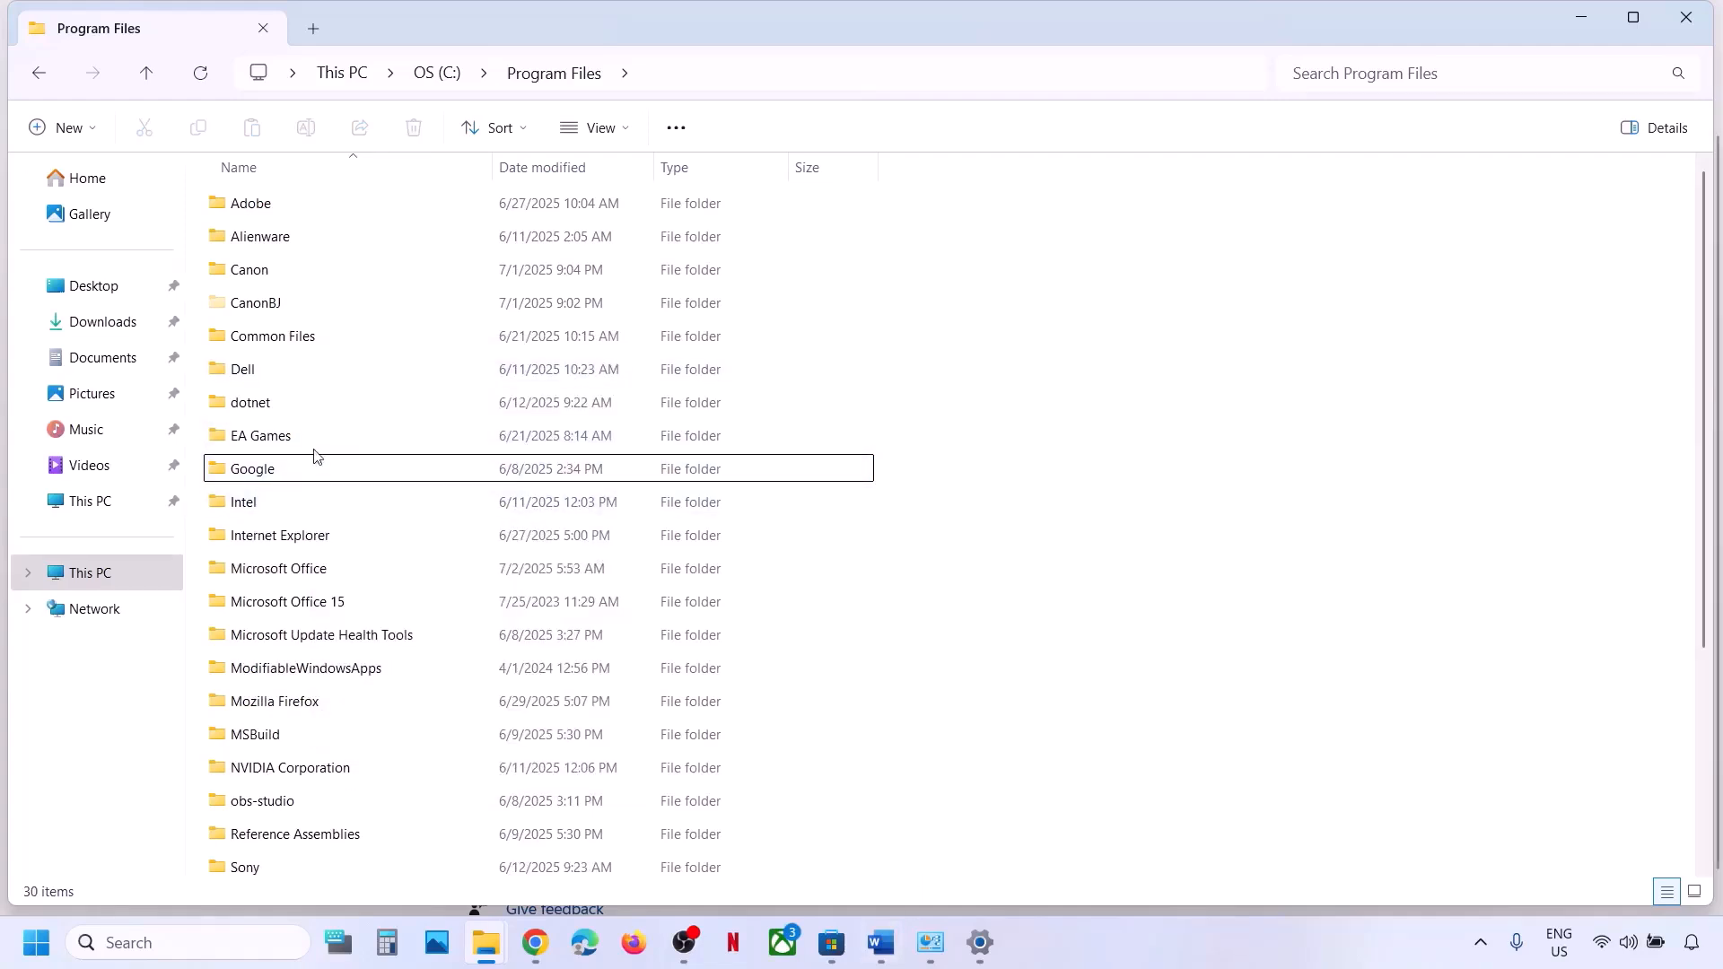
left_click(290, 446)
left_click(277, 472)
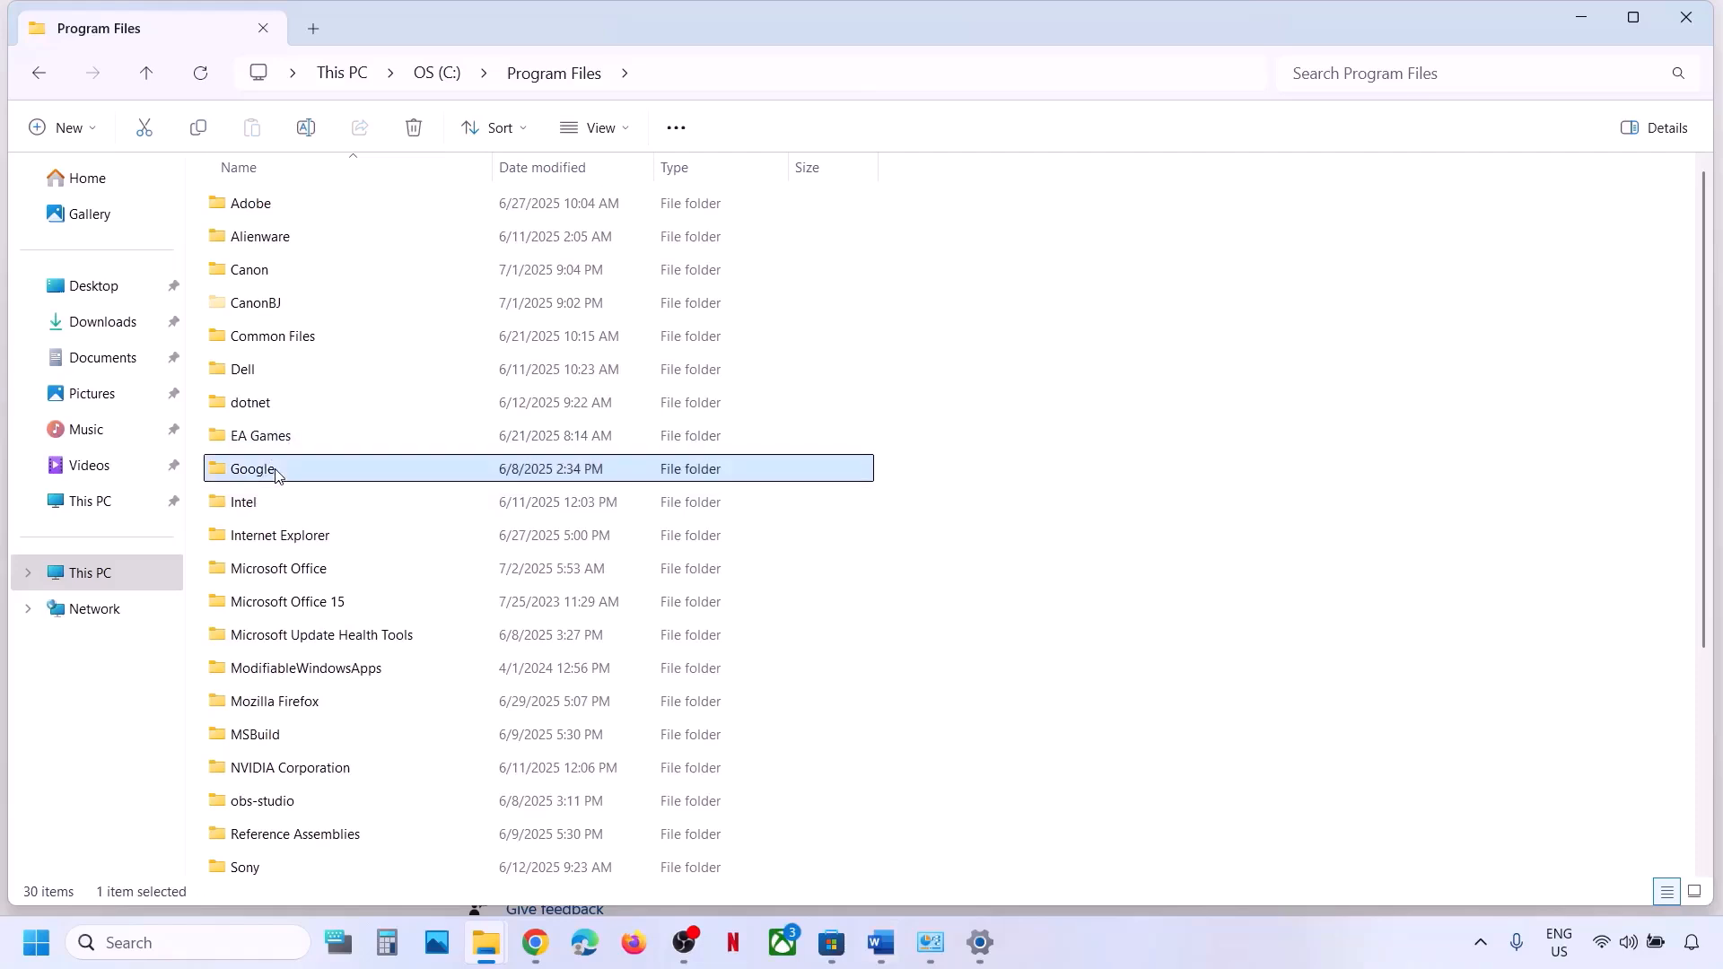
Mark the ProgramData step in the Word guide, then return Explorer to This PC.
left_click(877, 925)
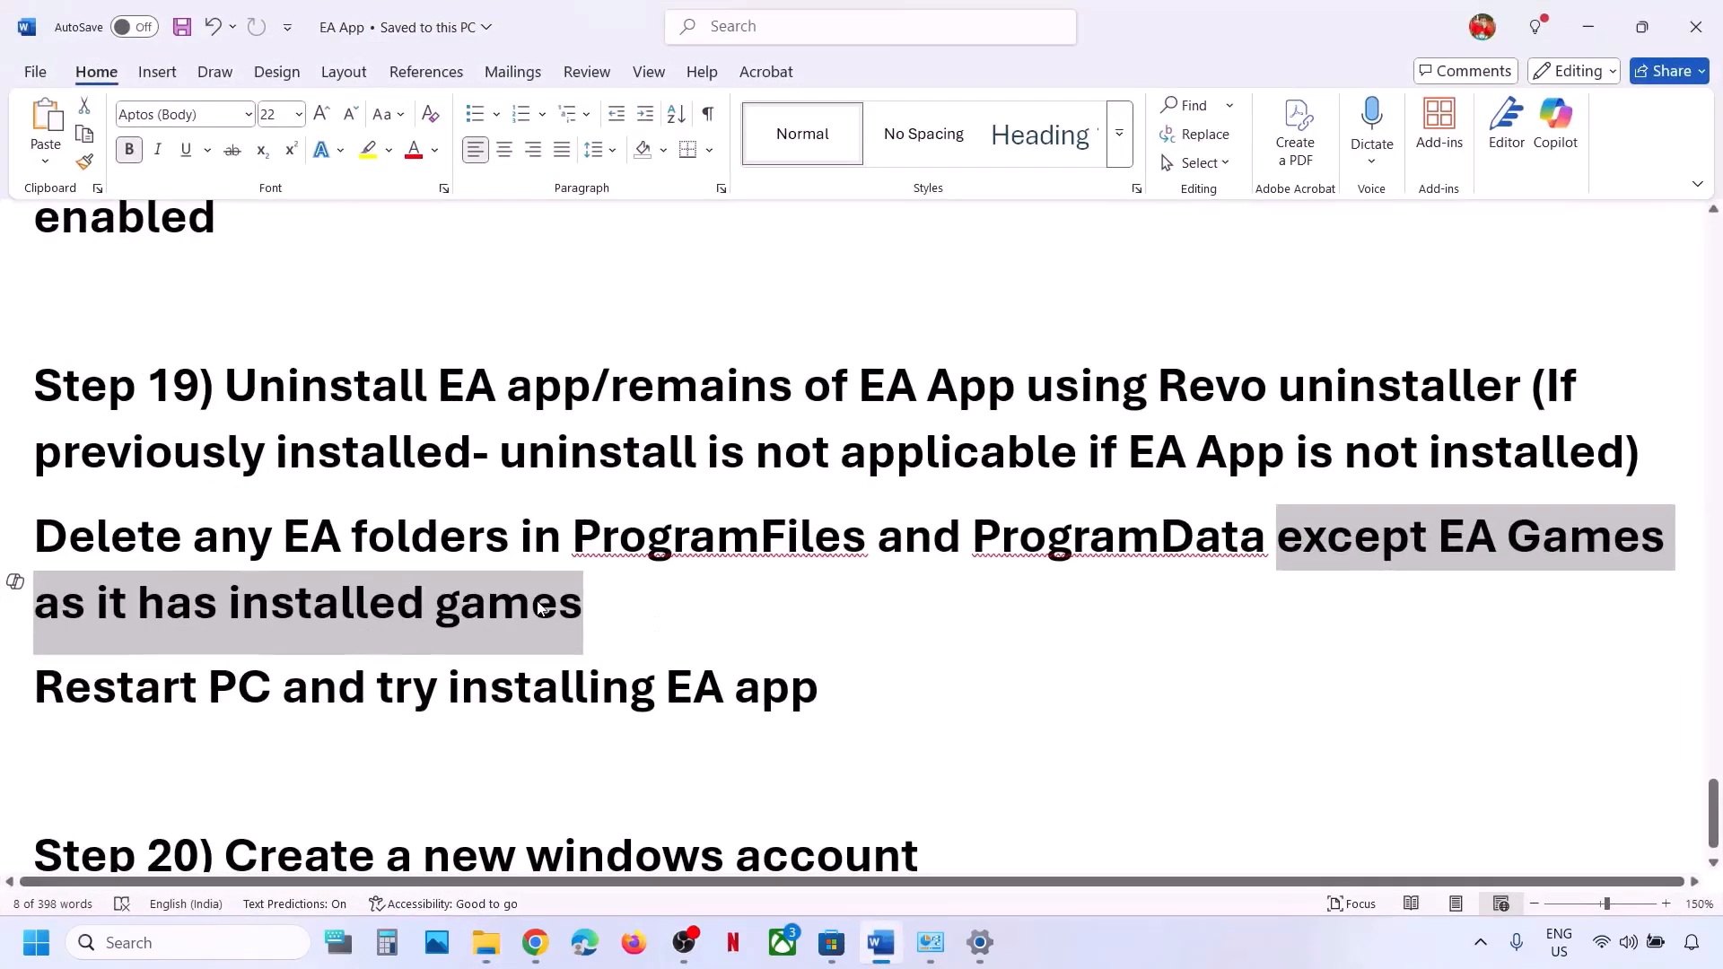
left_click_drag(879, 537, 1275, 539)
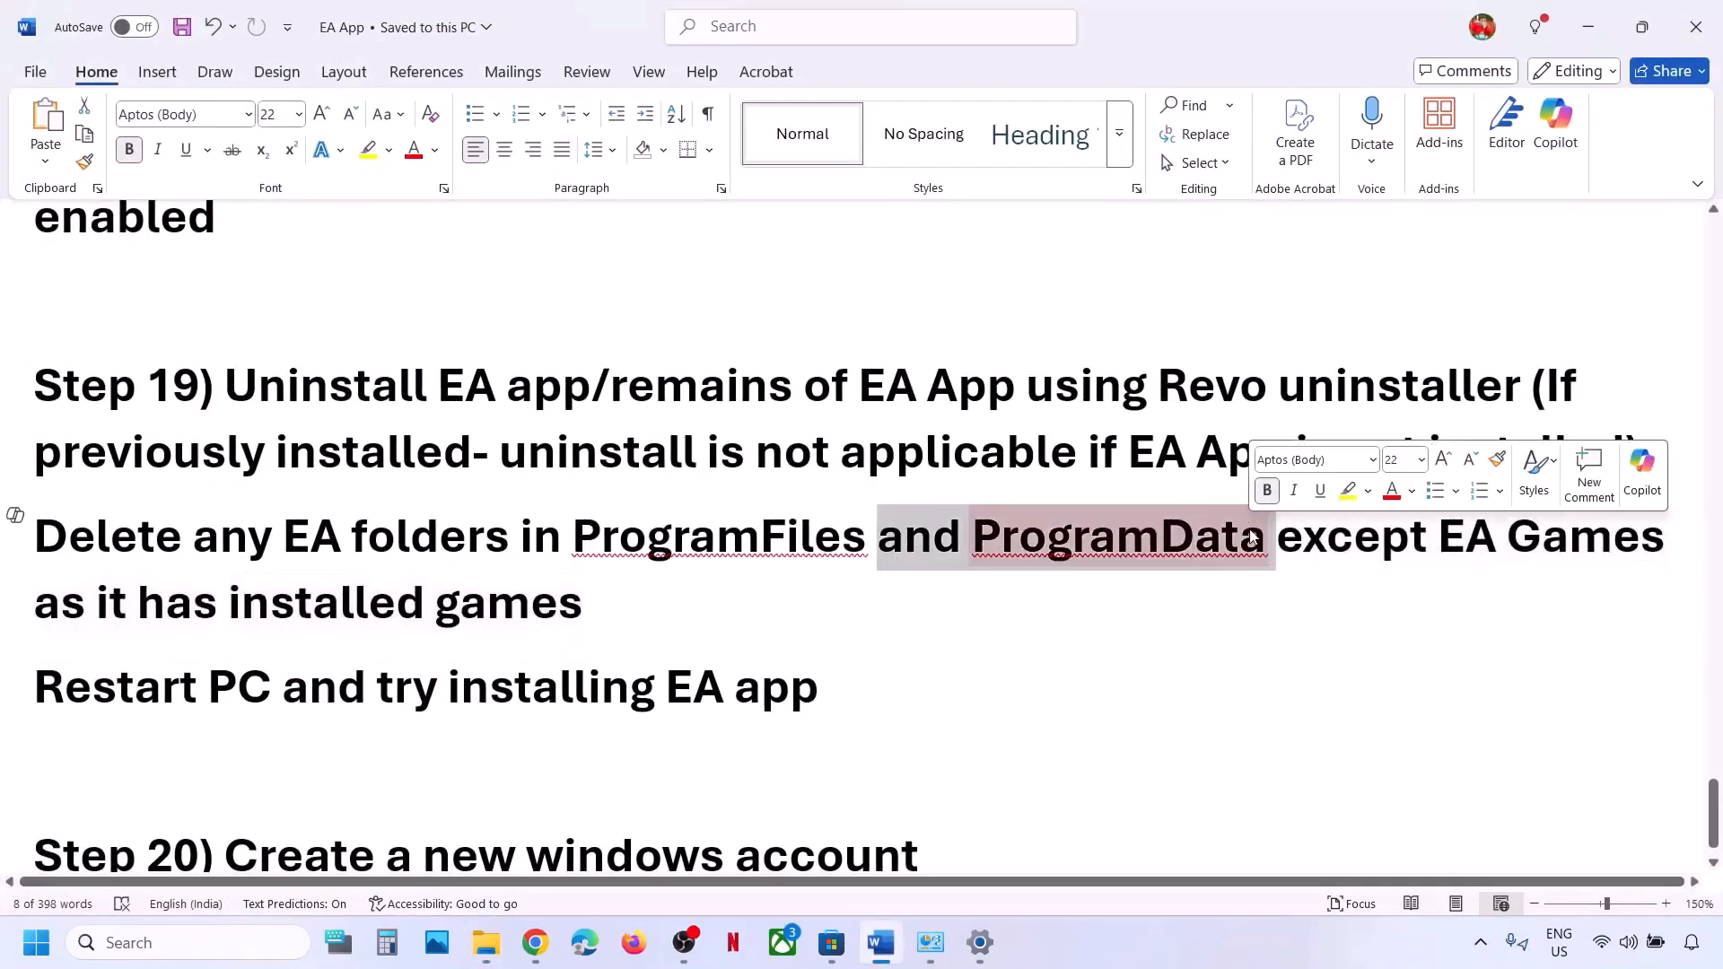
mouse_move(485, 942)
left_click(604, 816)
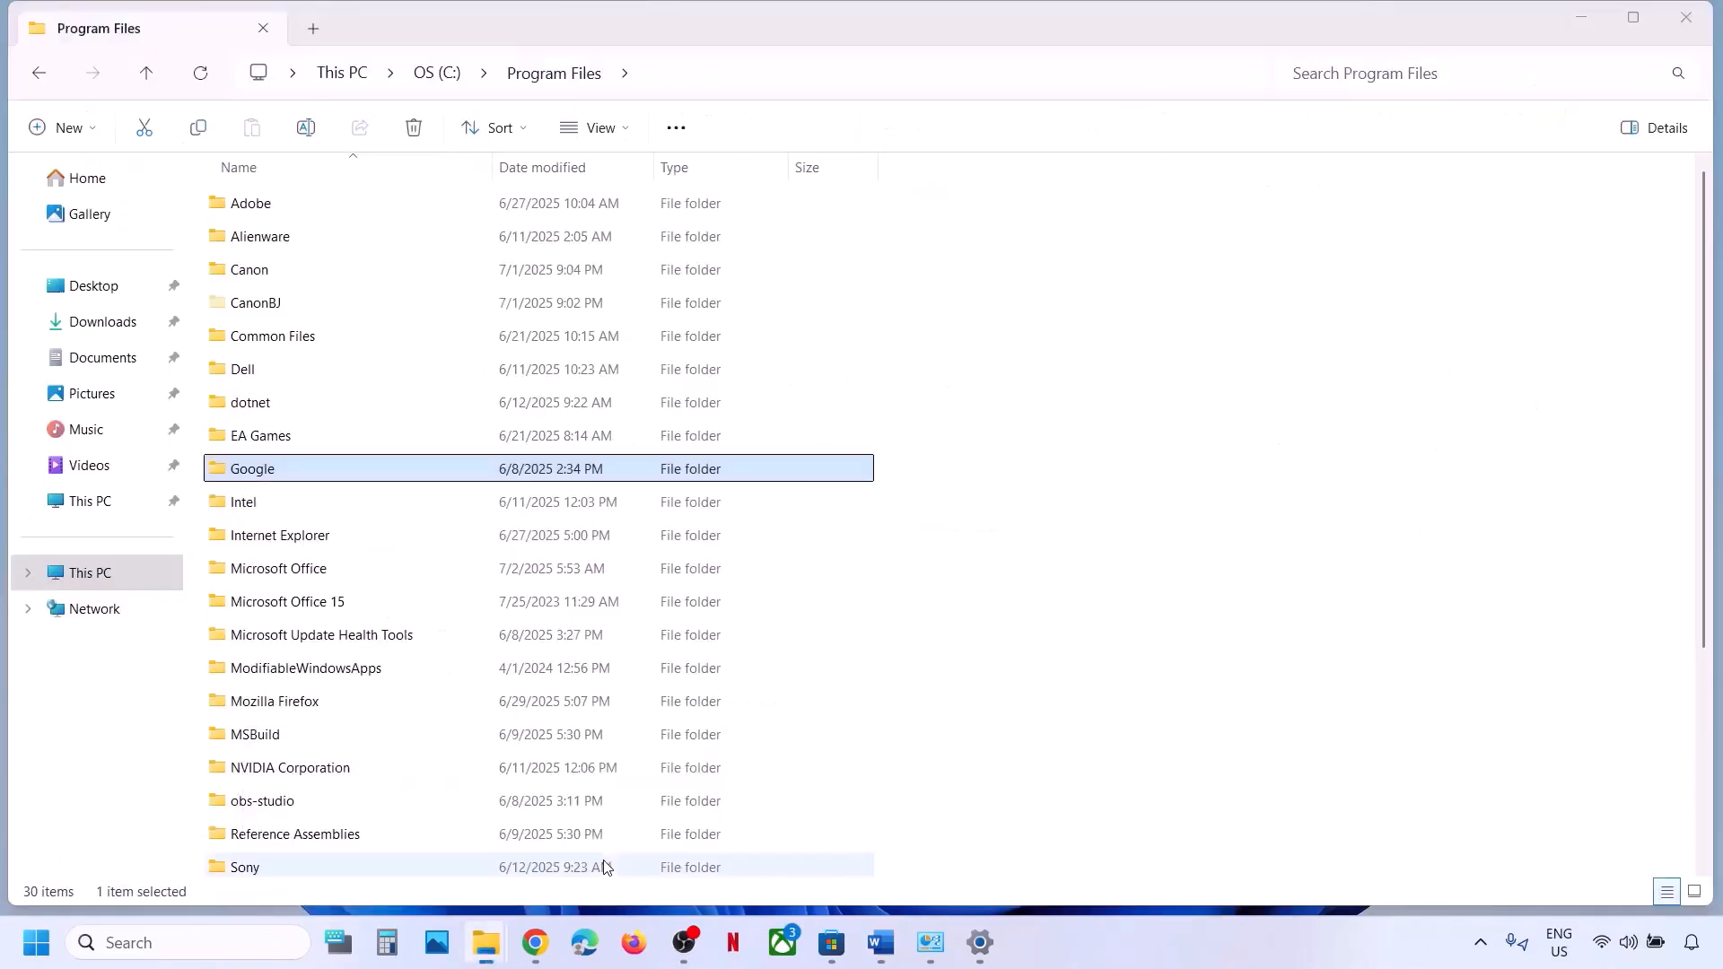
left_click(76, 574)
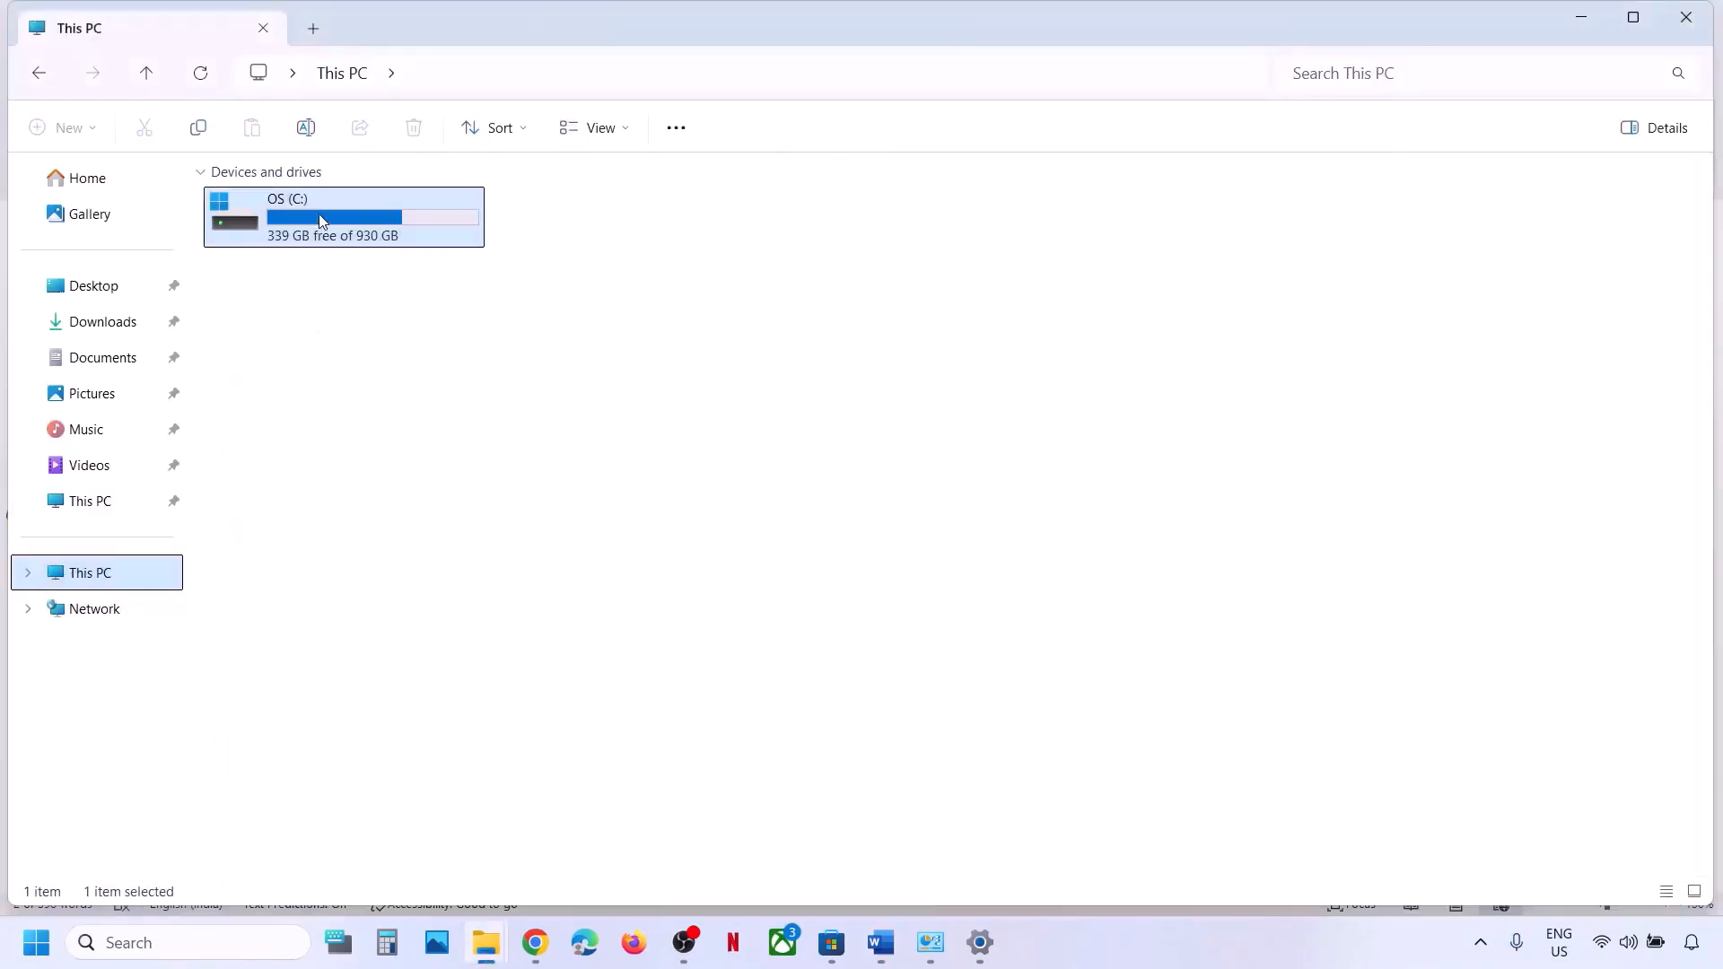
Delete EA Desktop, EA Desktop.old and Electronic Arts.old from C:\ProgramData, then close Explorer.
double_click(332, 216)
double_click(288, 569)
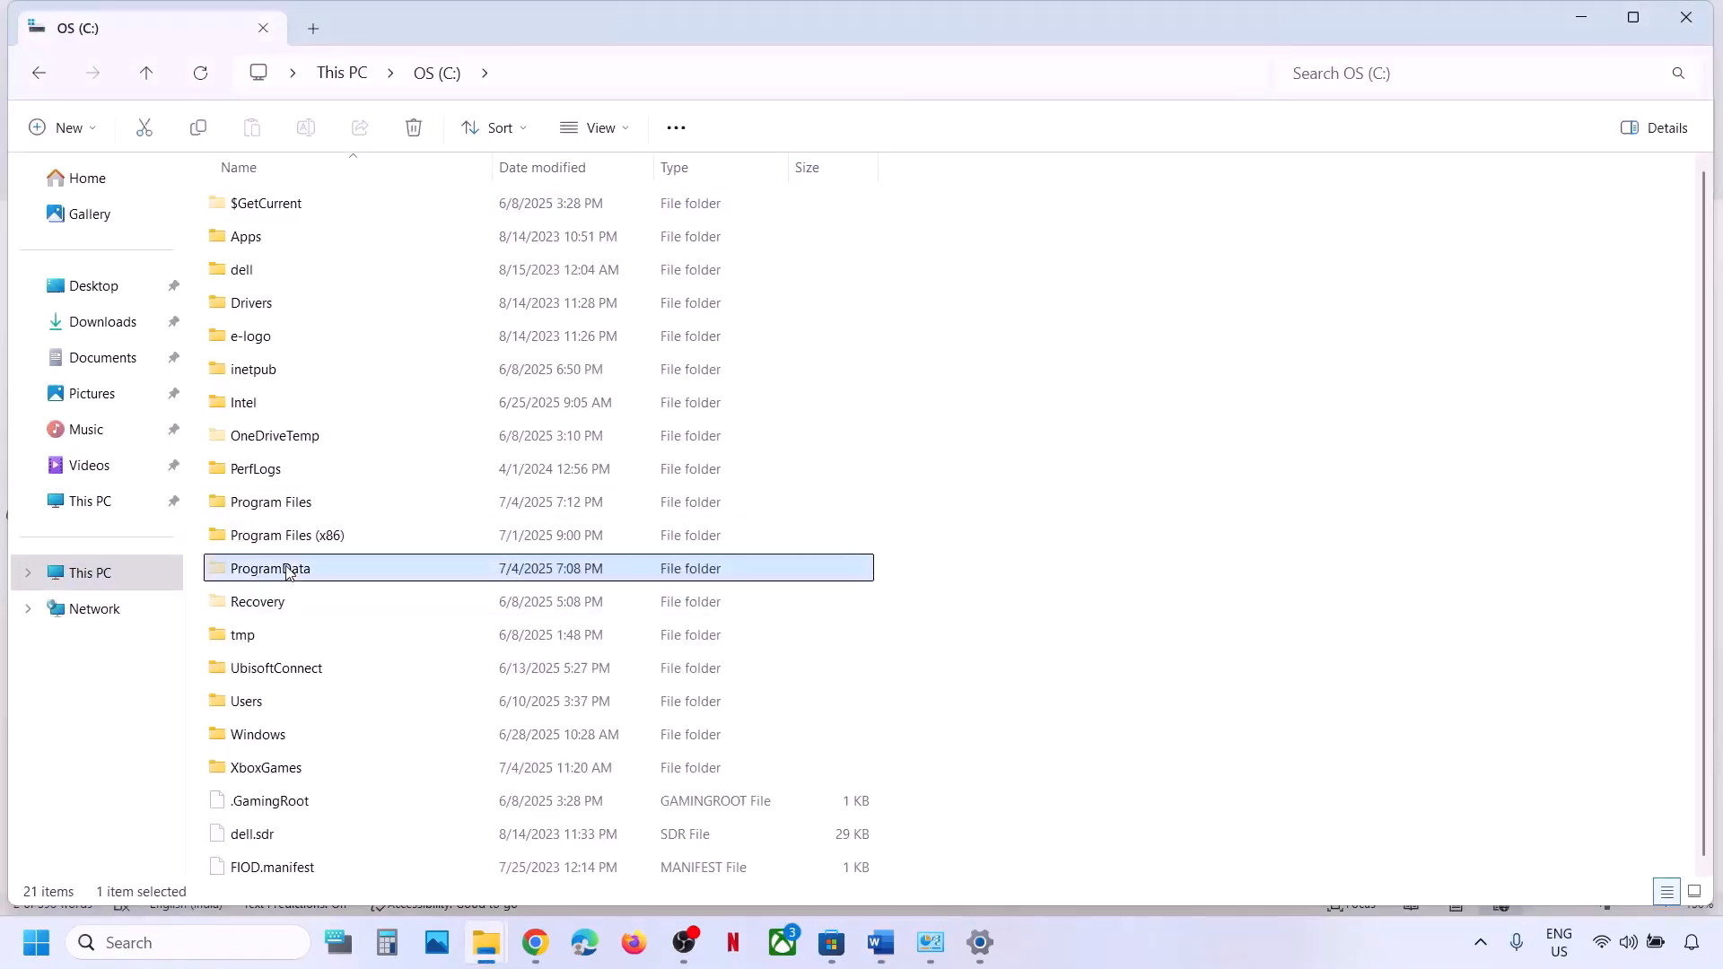
left_click(269, 639)
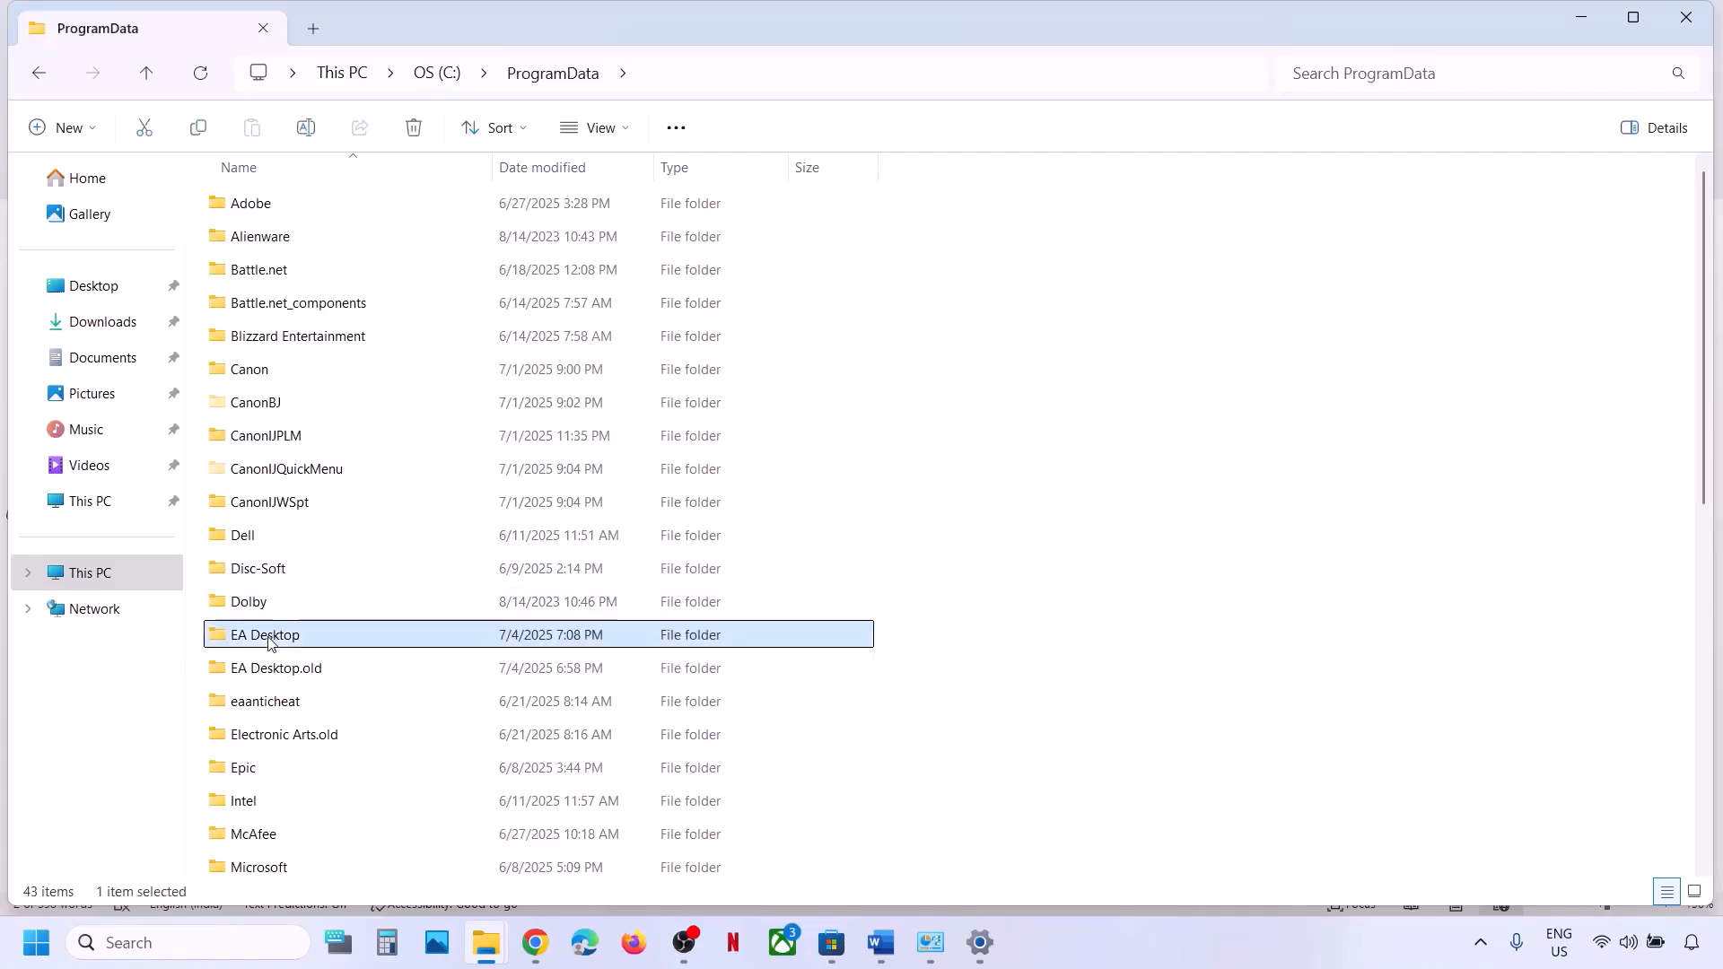
right_click(268, 639)
left_click(505, 671)
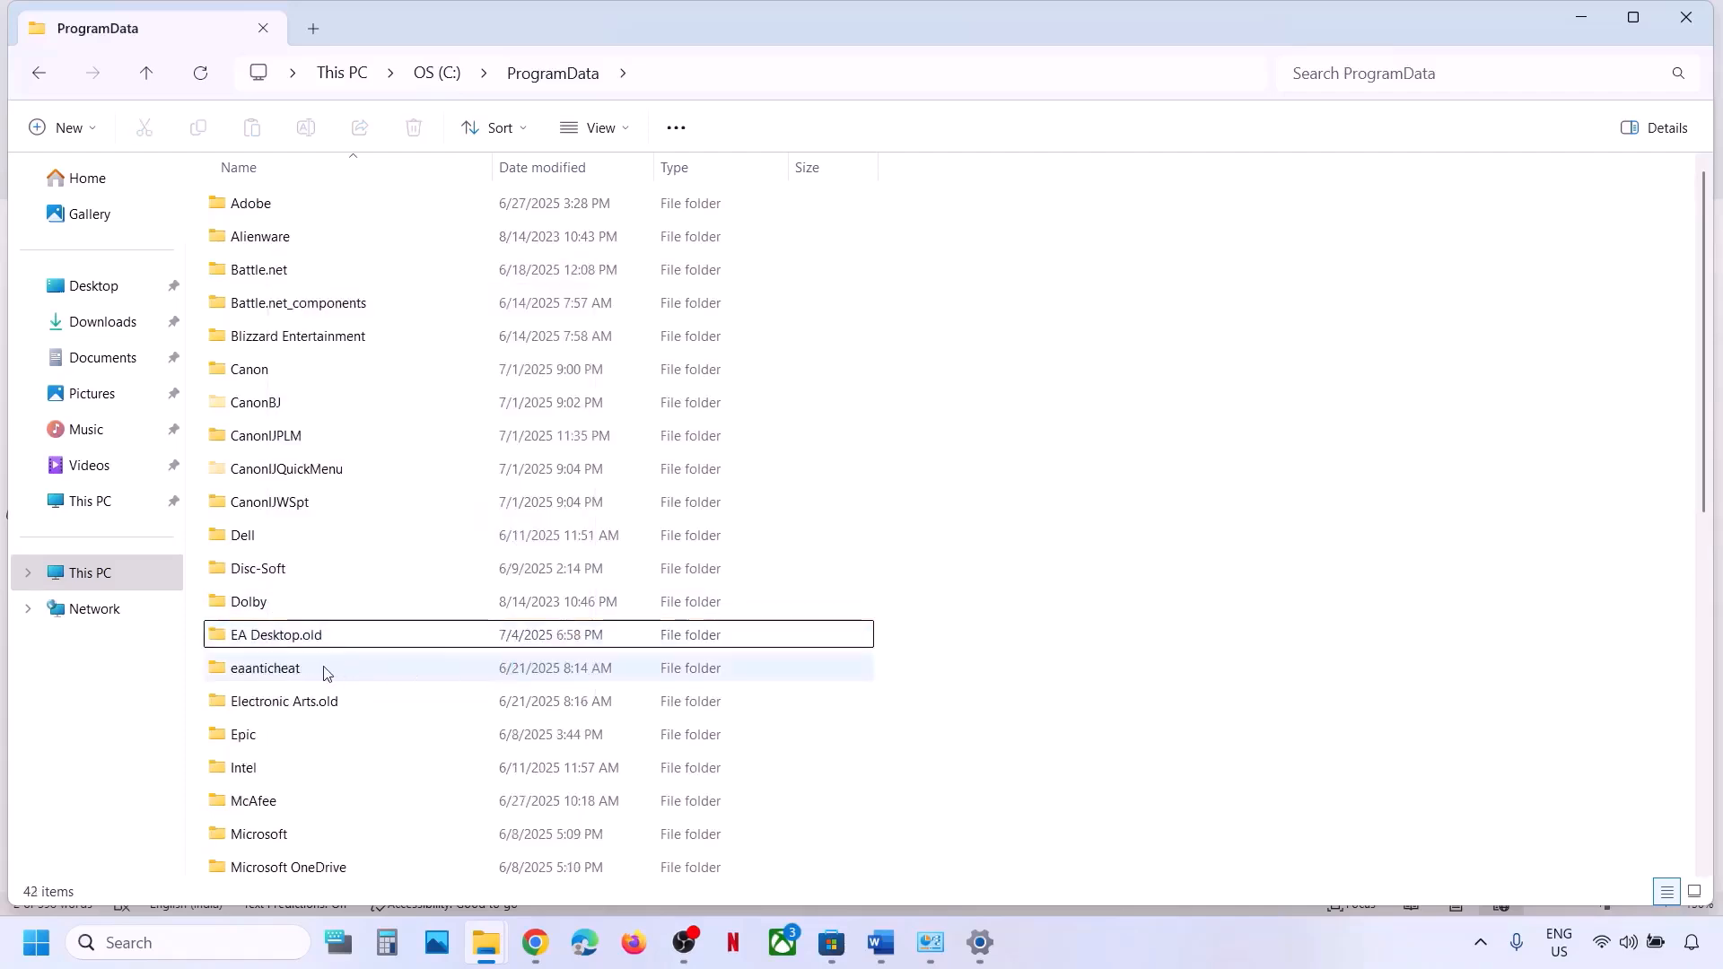
right_click(293, 637)
left_click(532, 666)
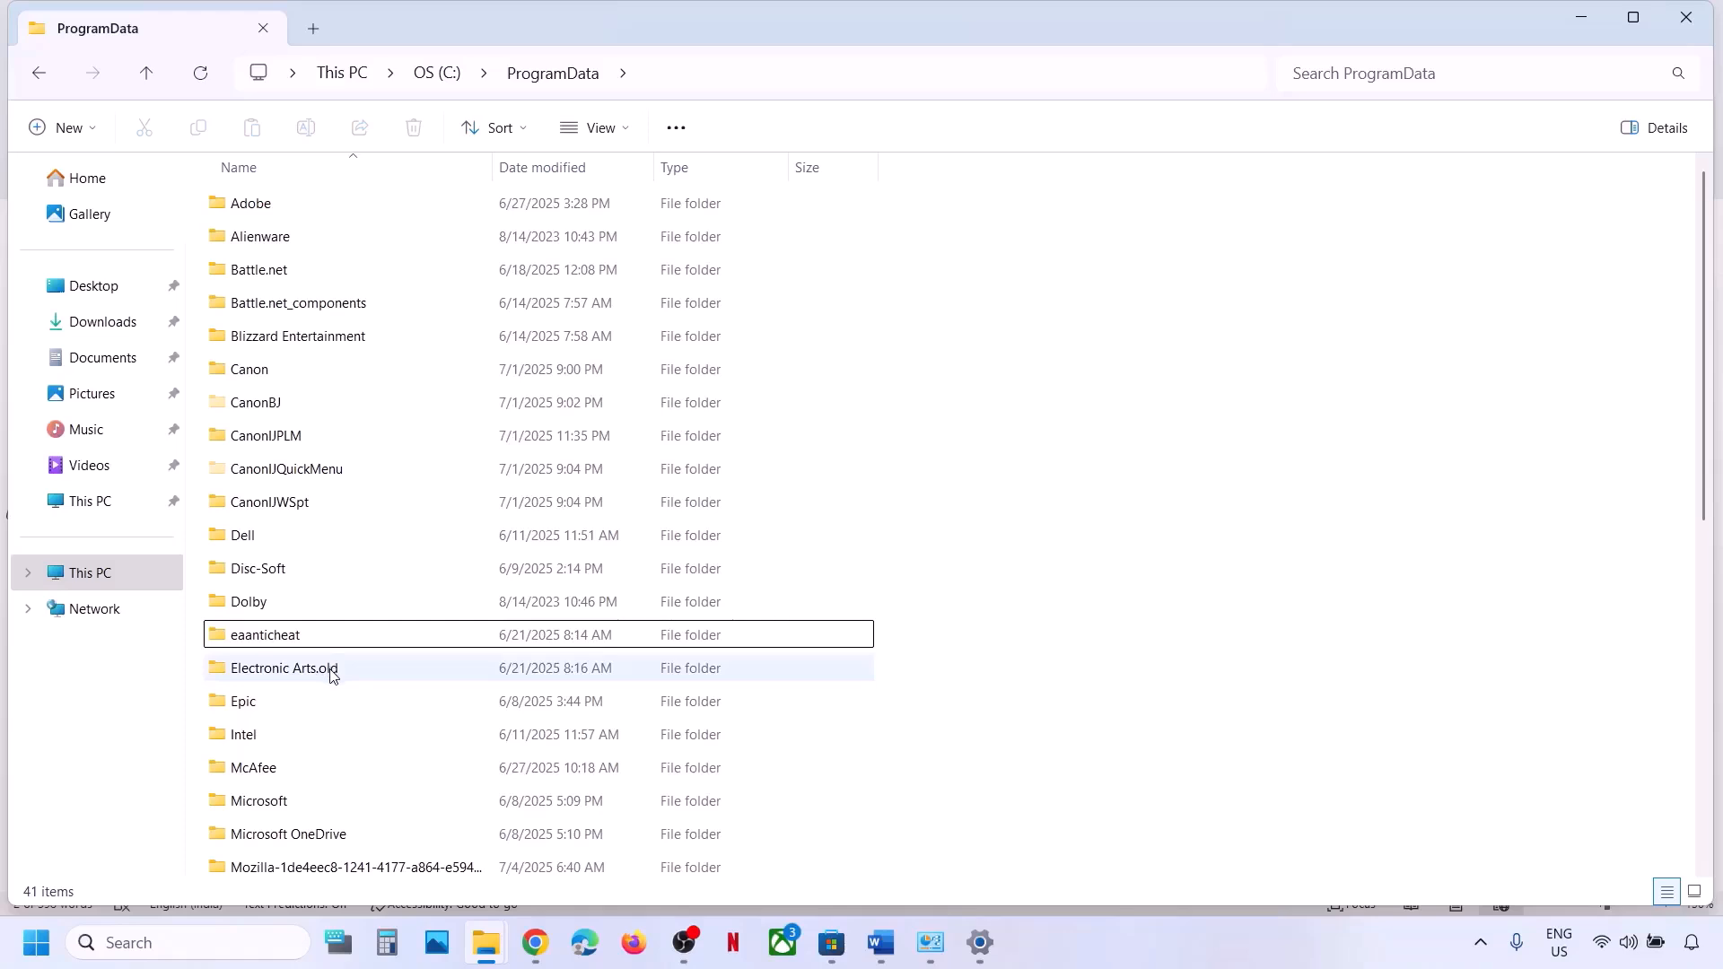
left_click(332, 675)
right_click(302, 671)
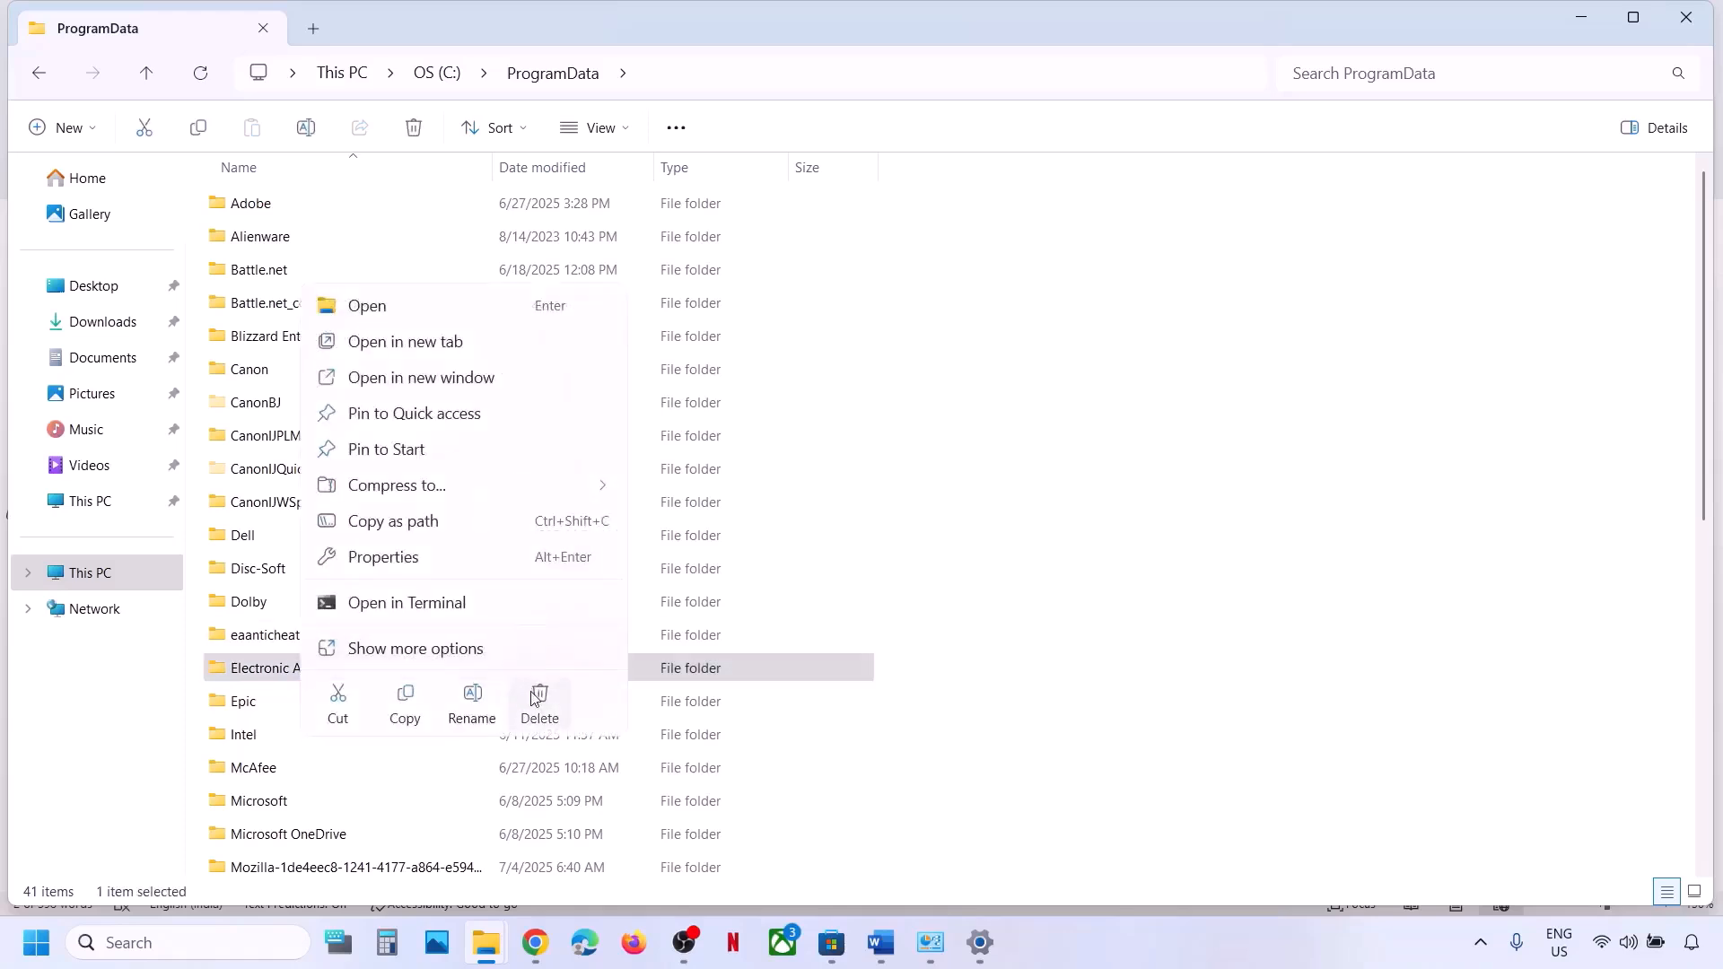
left_click(536, 698)
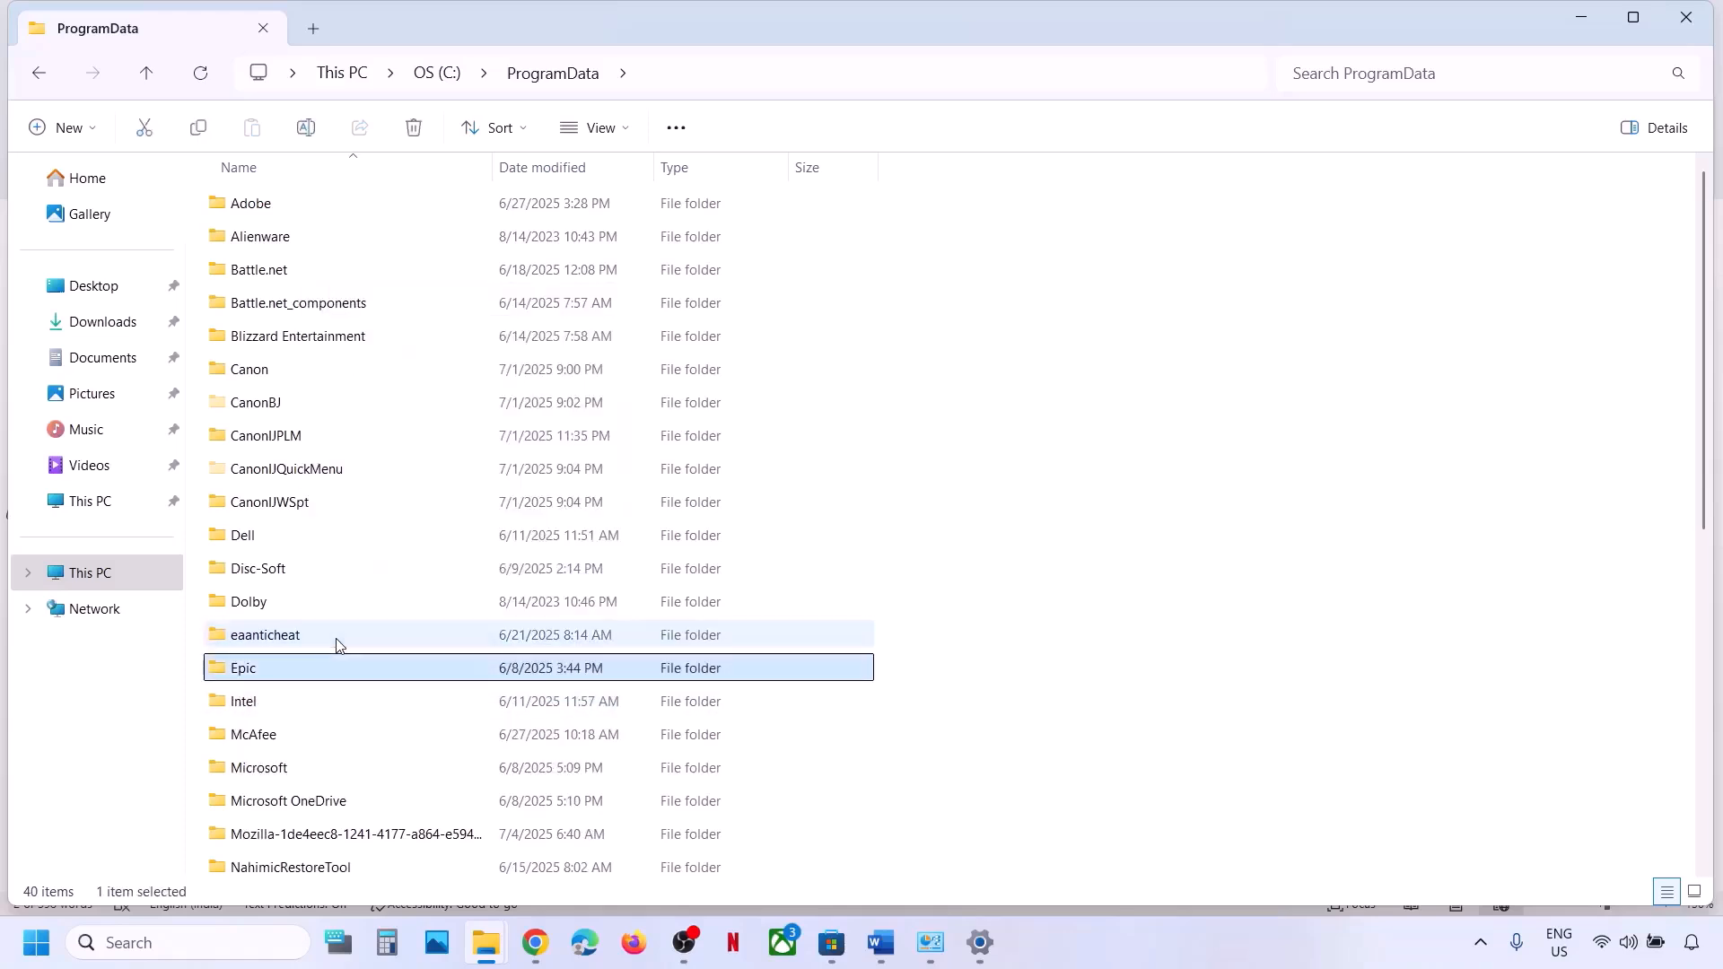
left_click(1688, 18)
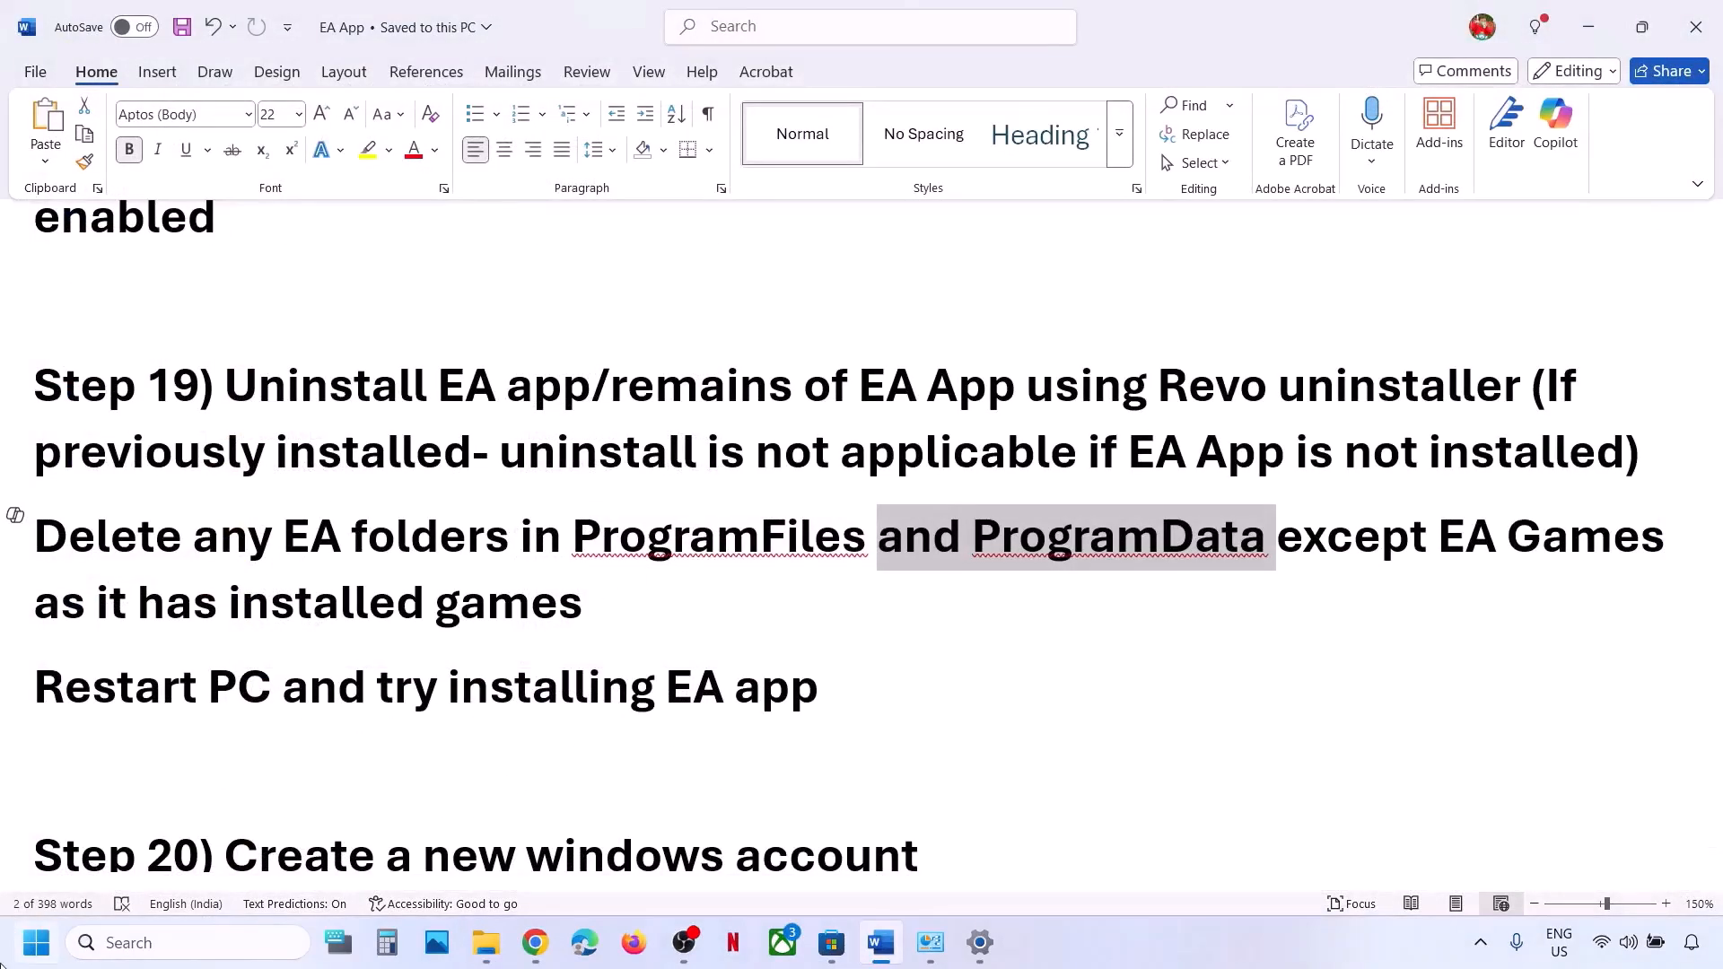
Check the Restart power option, mark the reinstall sentence, then show Chrome's EA app download page.
left_click(36, 942)
left_click(654, 866)
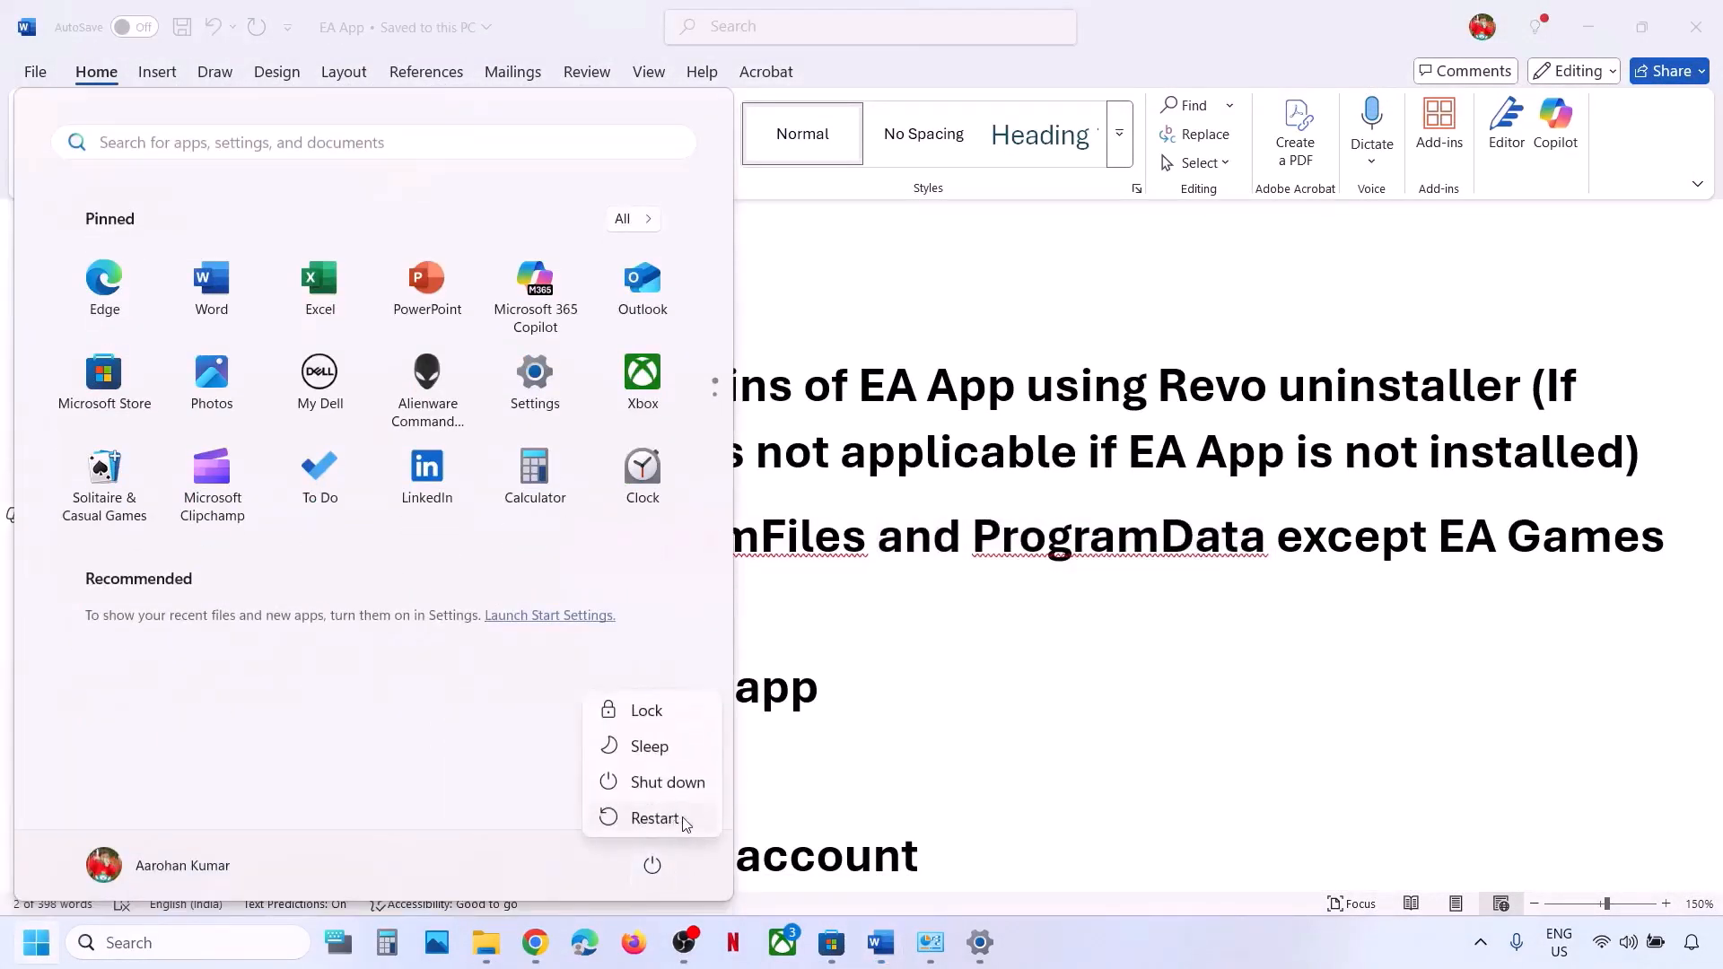
left_click(900, 723)
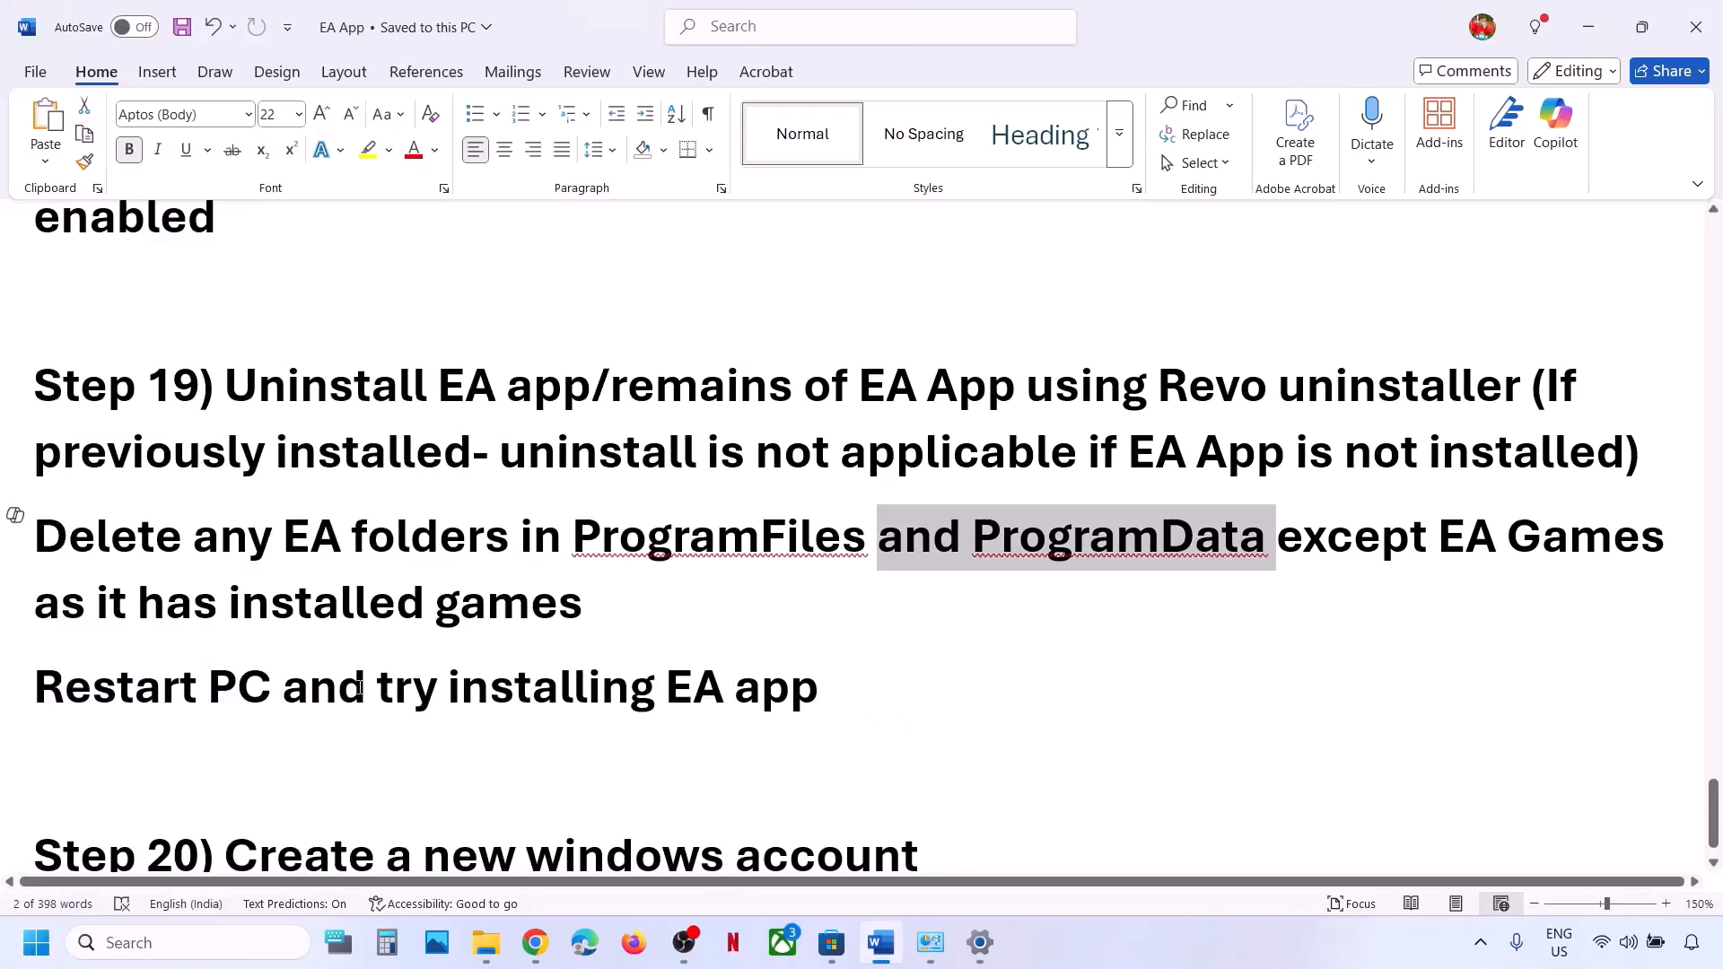
left_click_drag(357, 688, 835, 684)
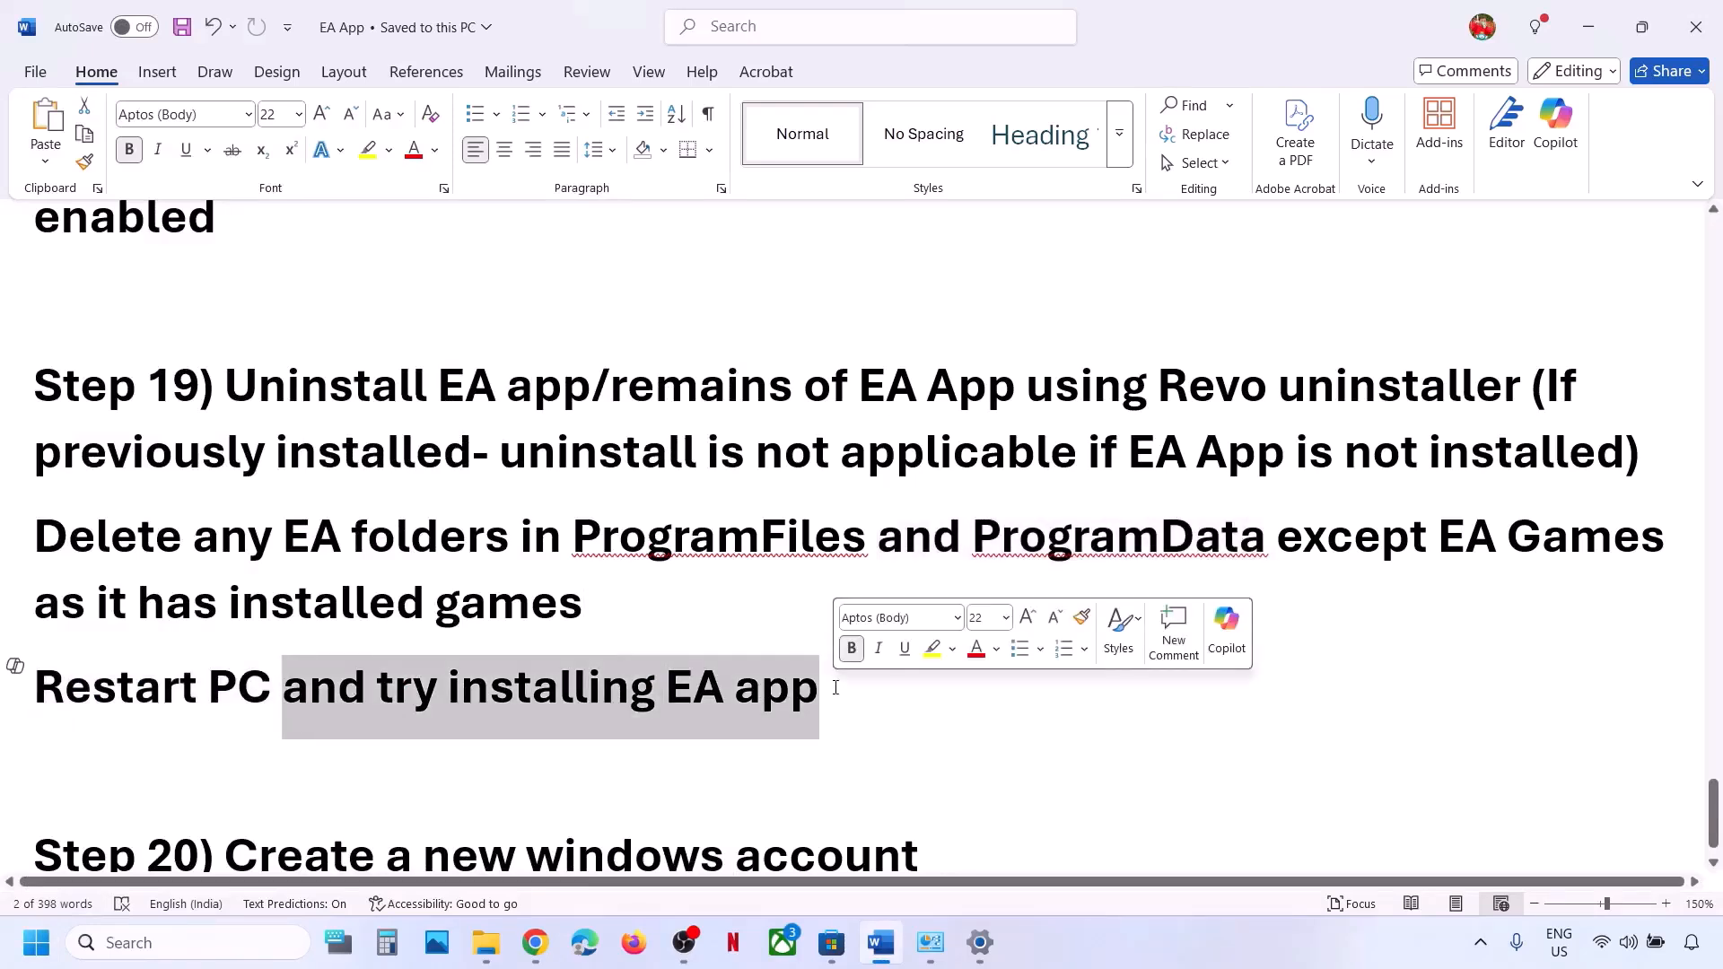
left_click(535, 943)
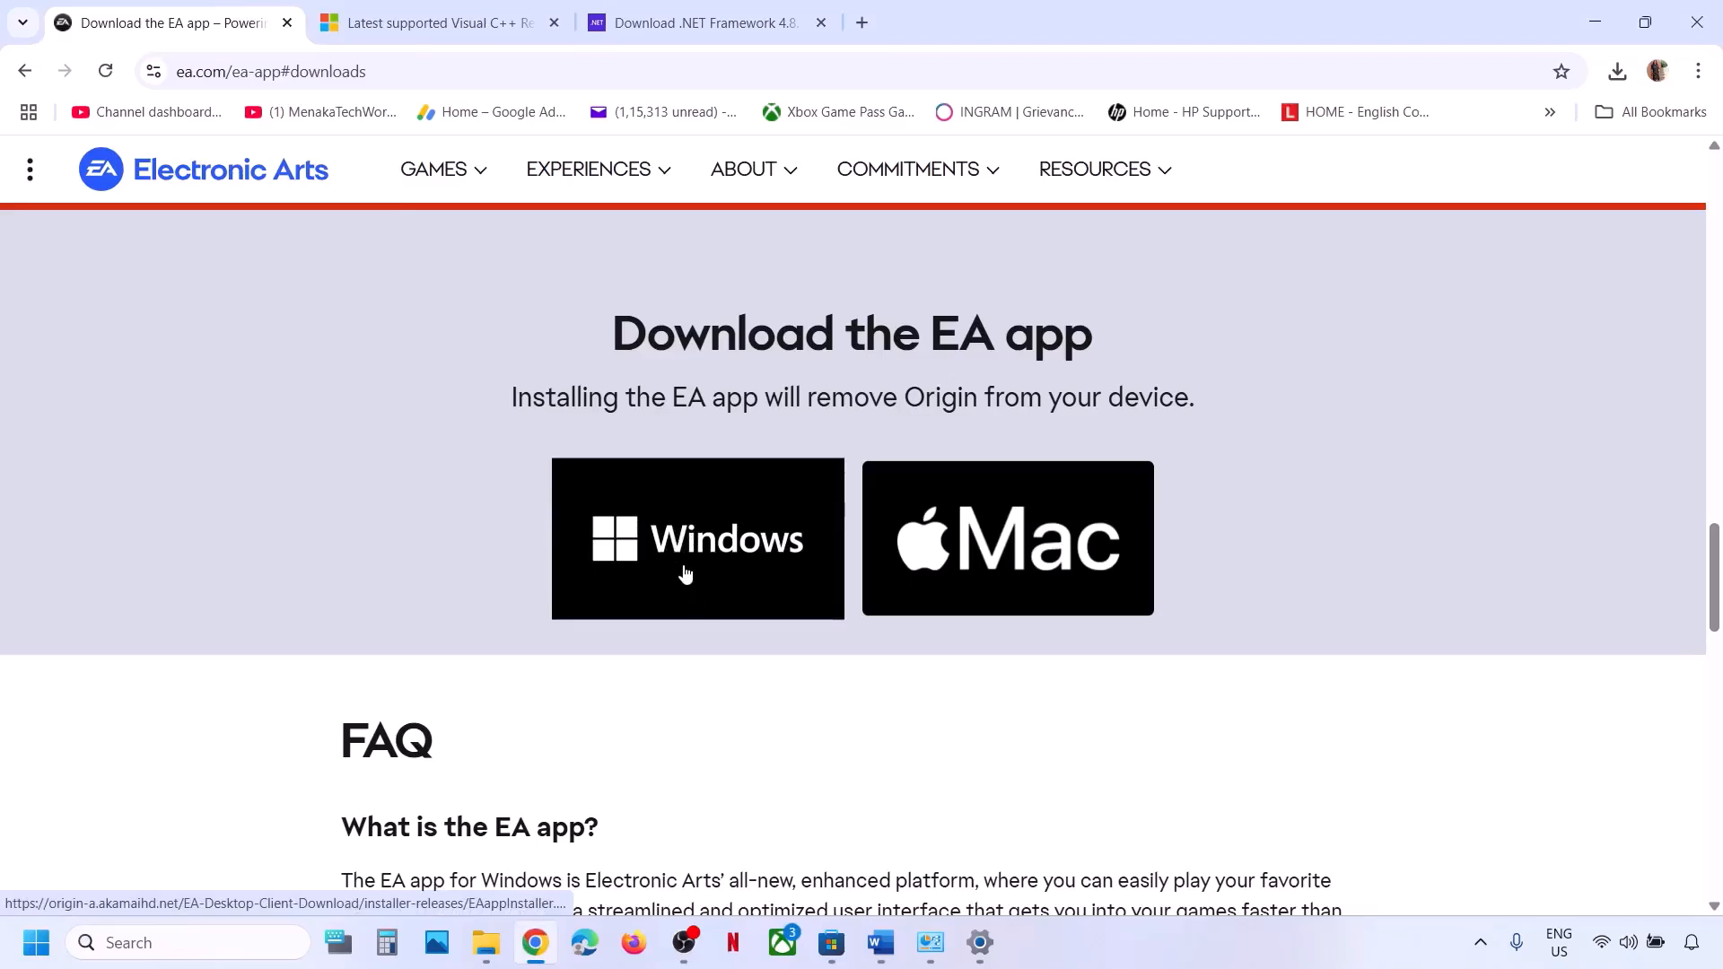
Mark the 'Create a new windows account' step in the Word guide, then return to Settings.
left_click(880, 942)
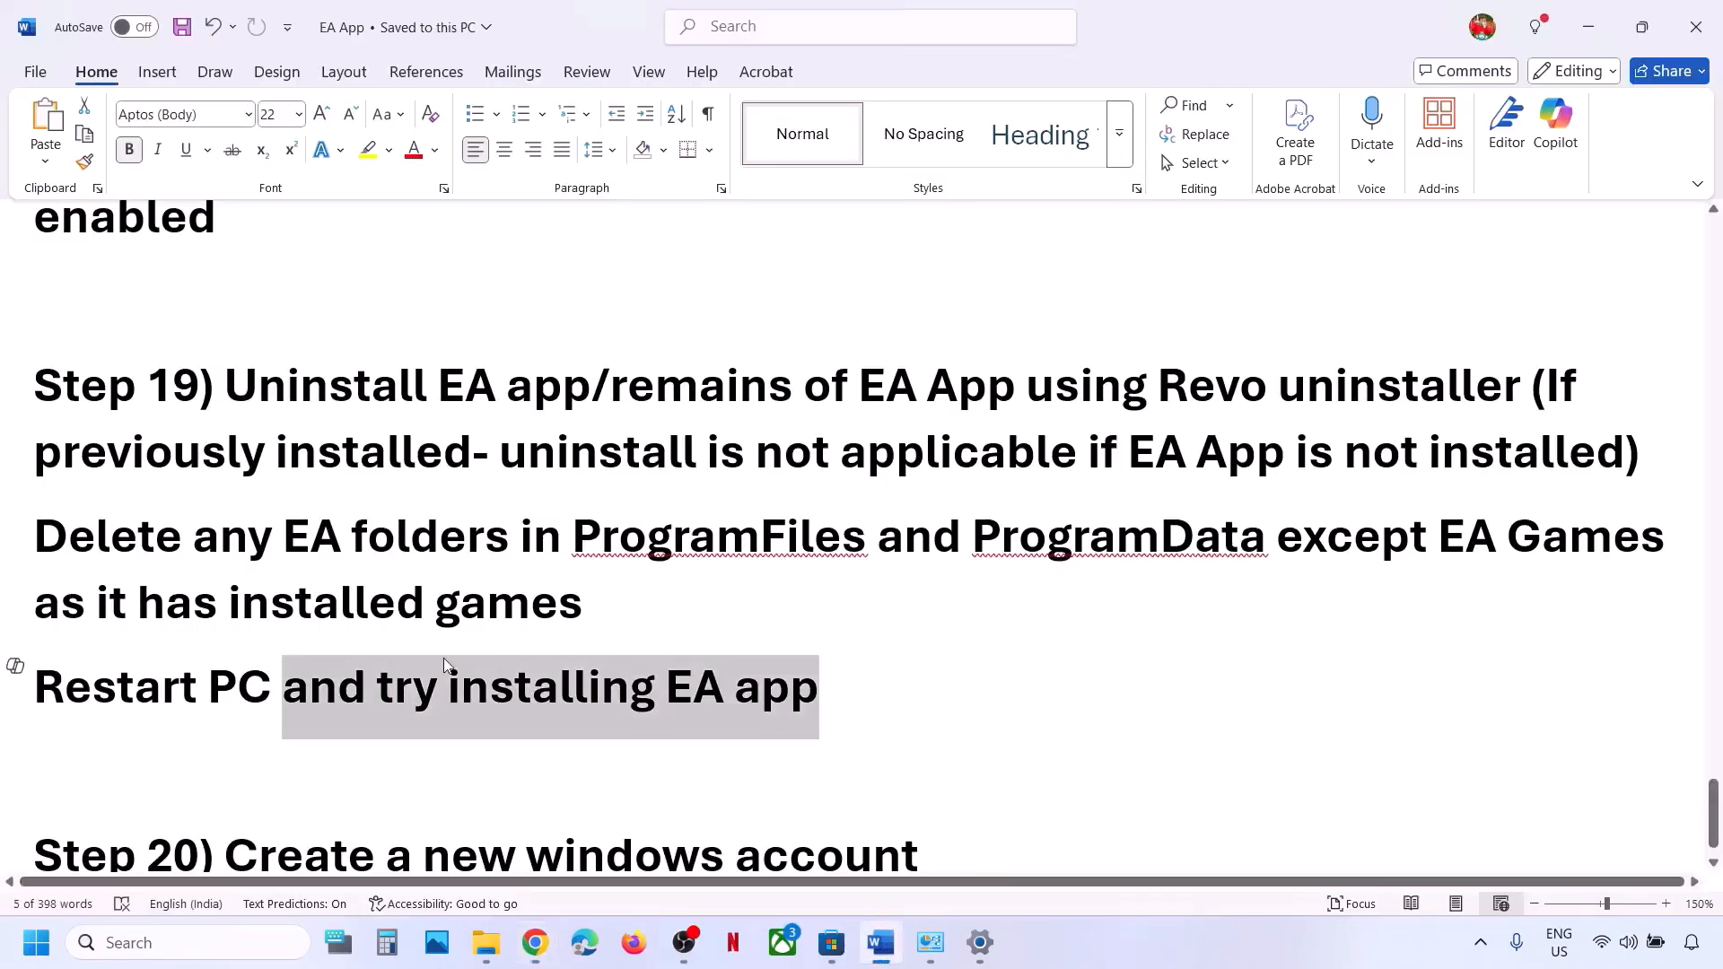
scroll(444, 659, "down", 1)
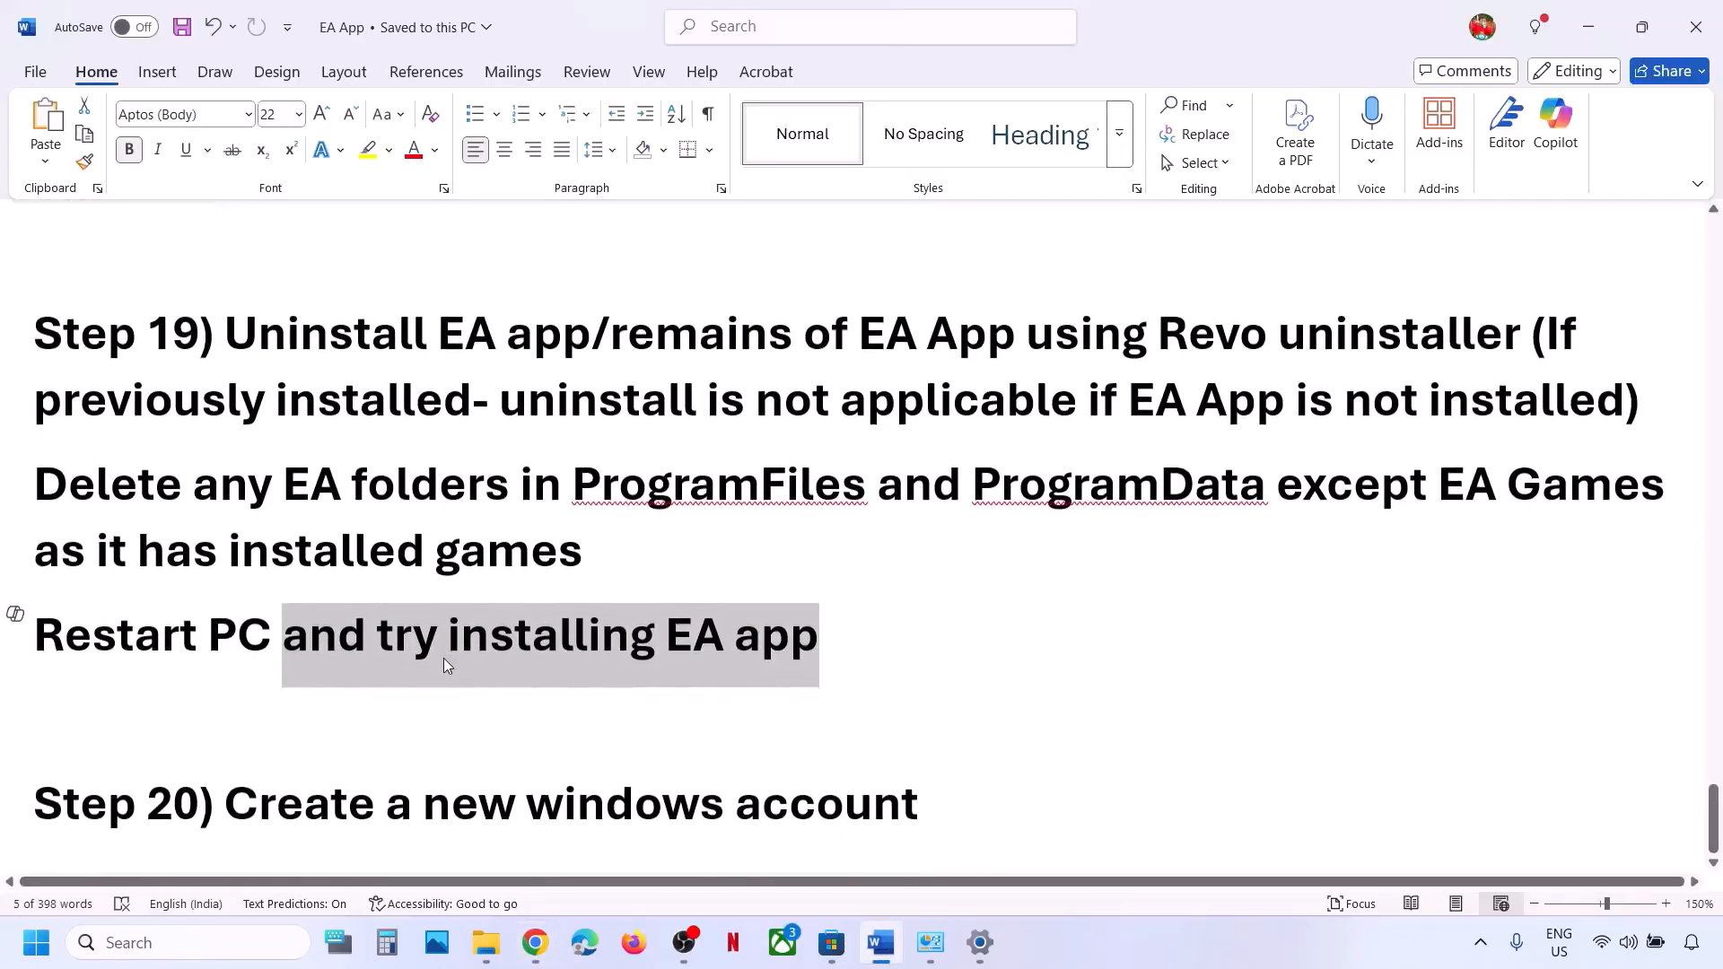
left_click_drag(232, 806, 1009, 805)
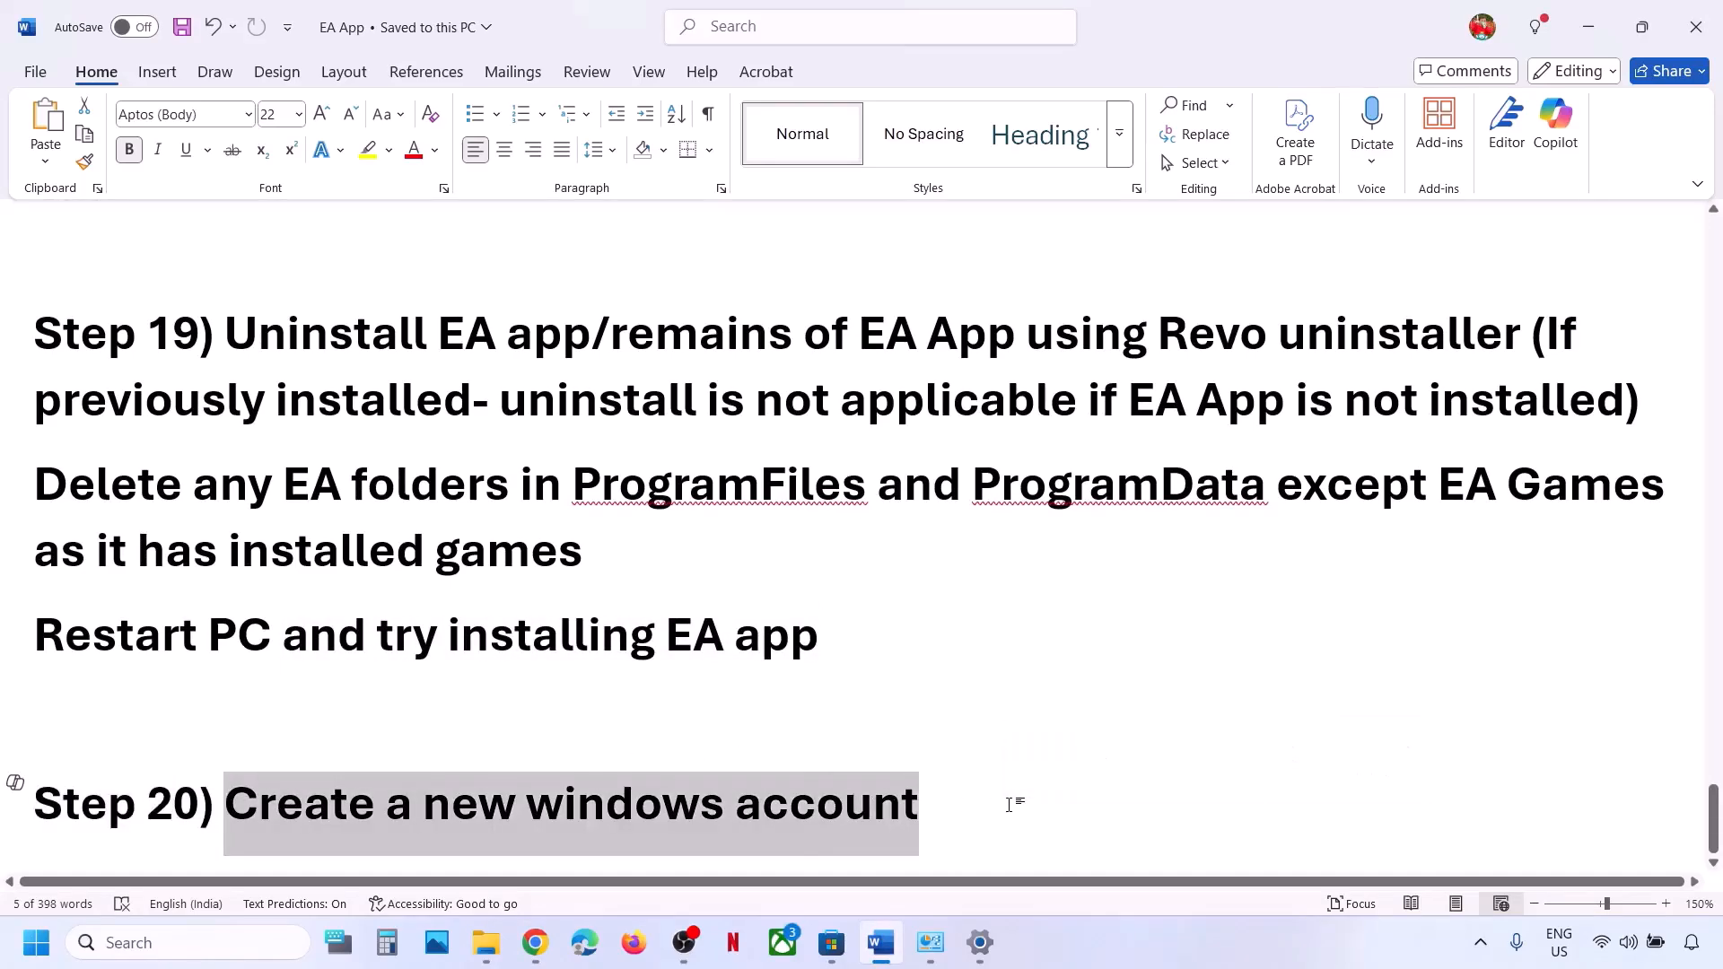
key("alt+Tab")
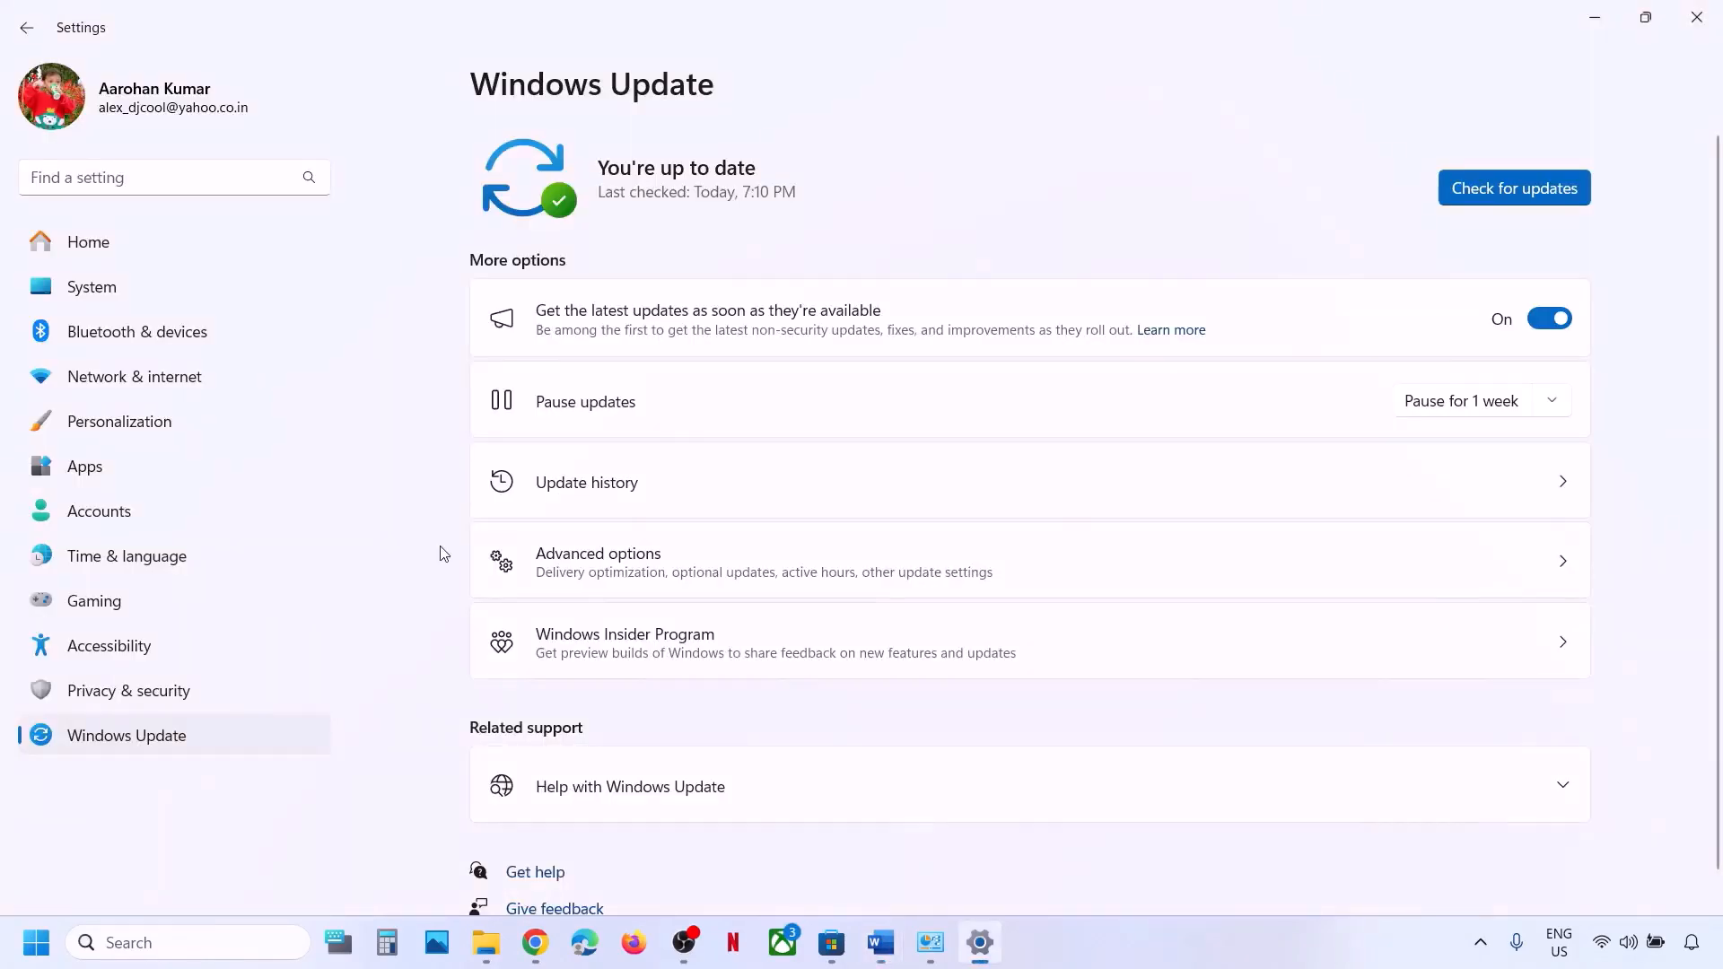
Go to Accounts > Other users and begin Add account.
left_click(88, 510)
scroll(737, 582, "down", 15)
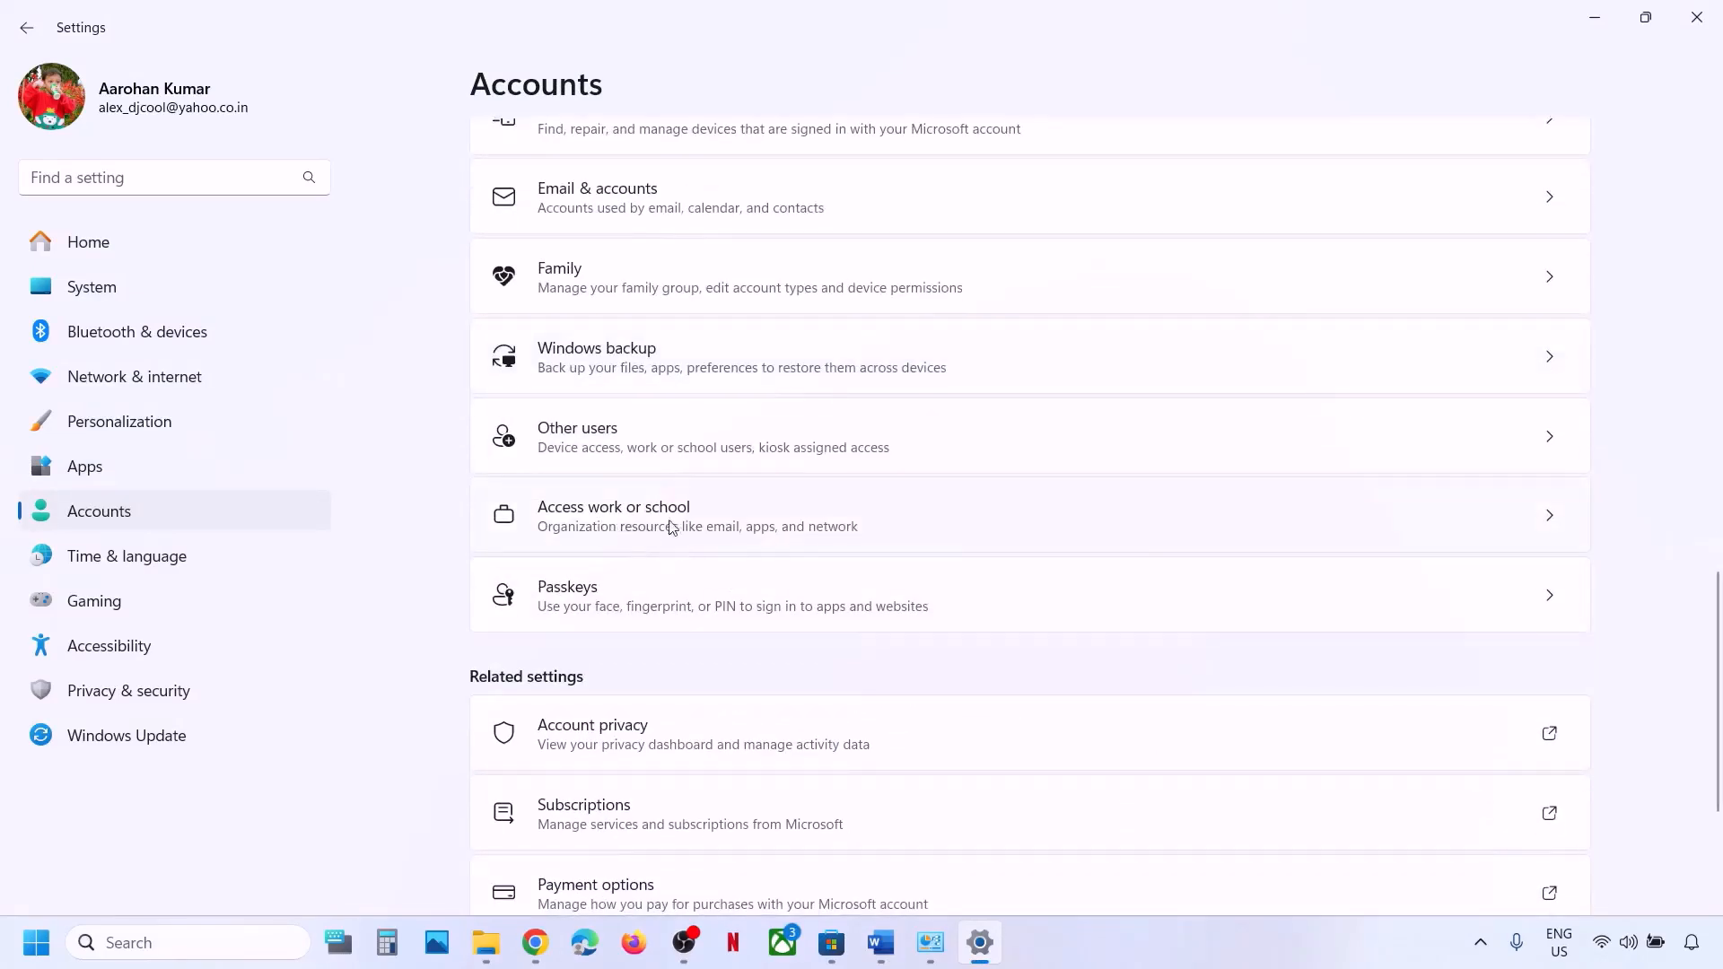
left_click(687, 444)
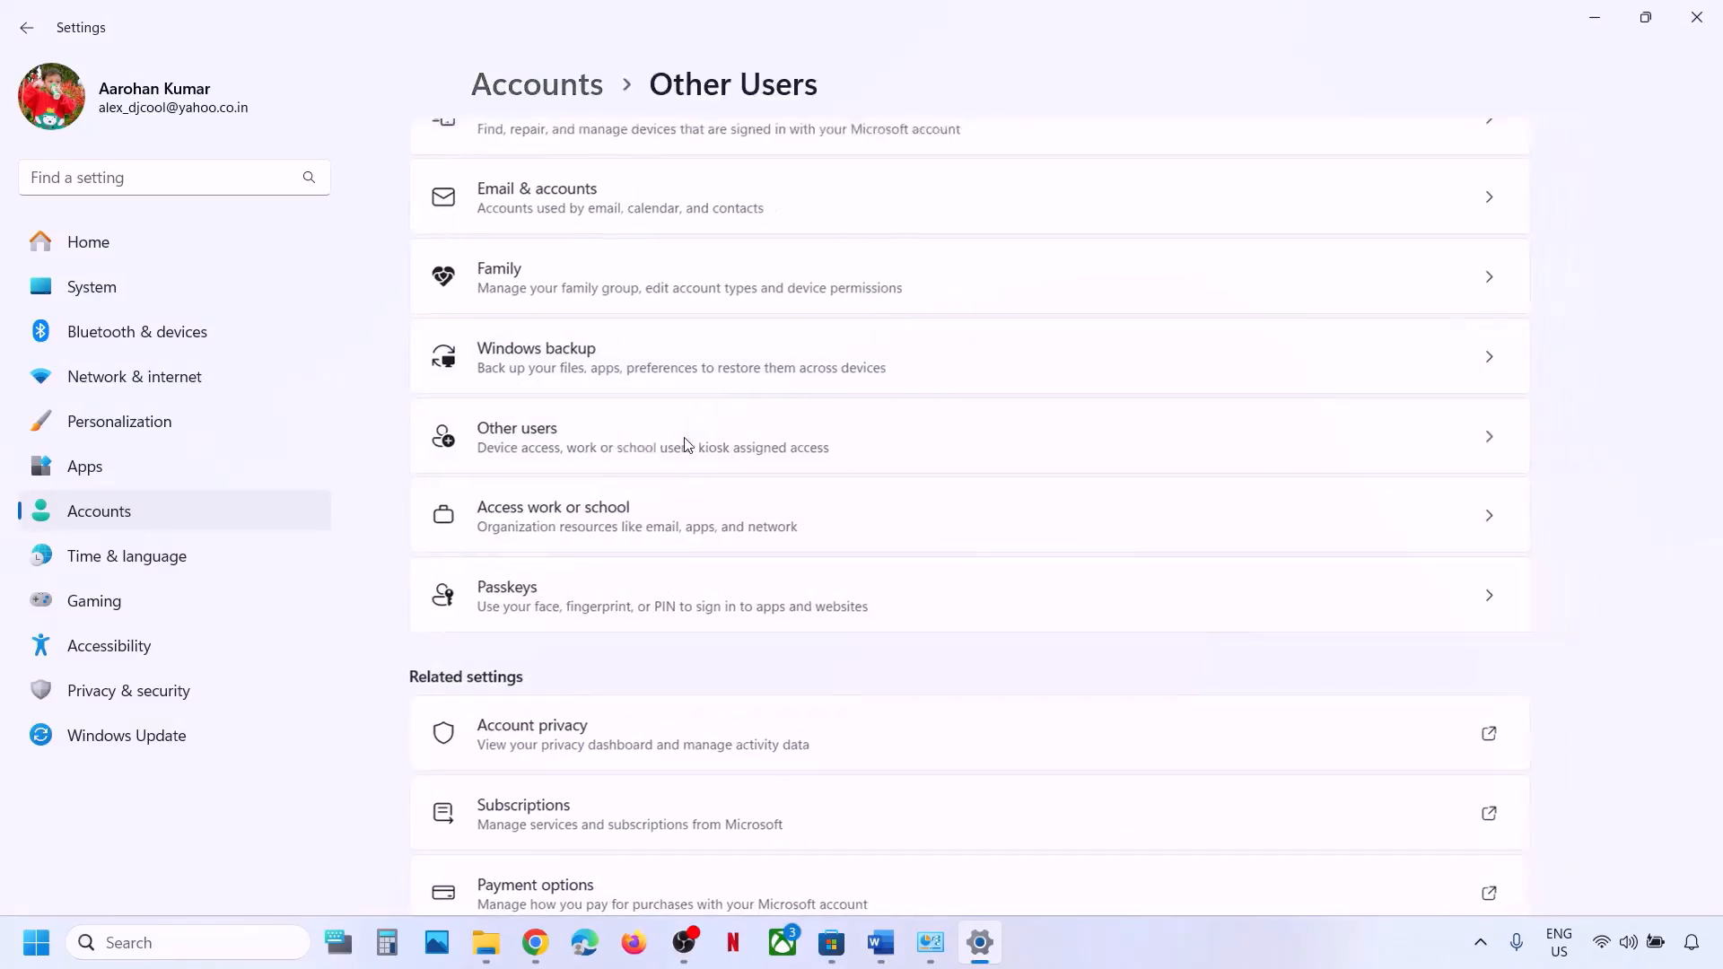
left_click(1474, 201)
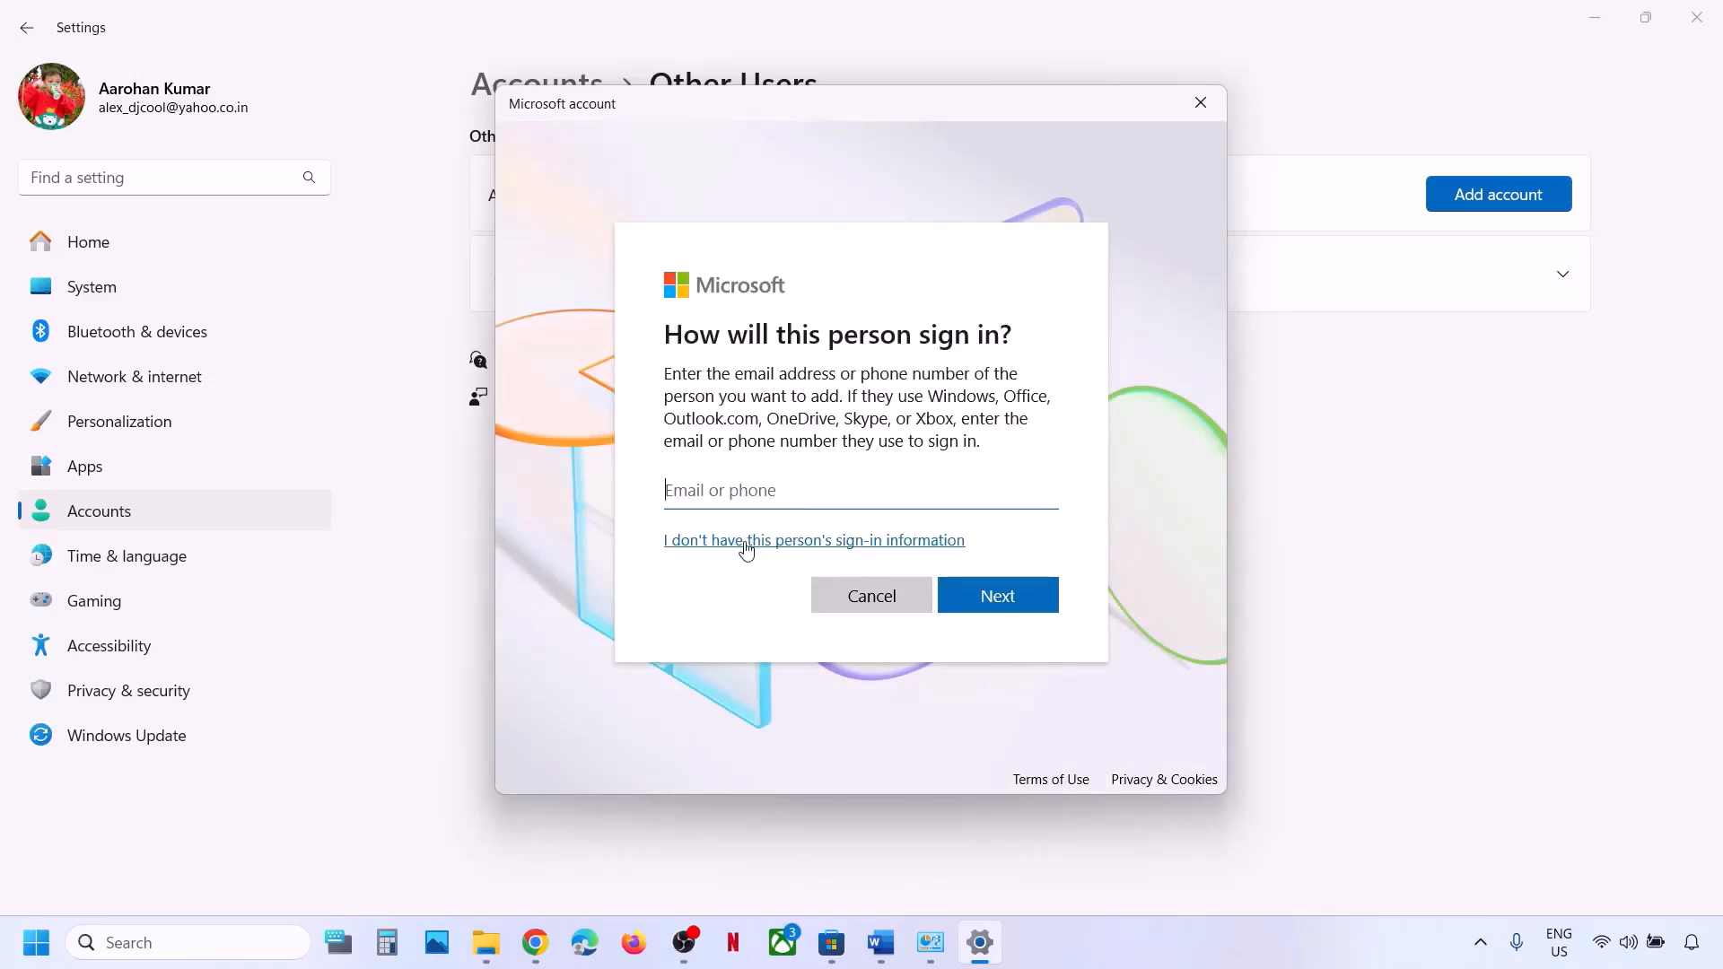
Choose to add a user without a Microsoft account, then enter the user name and password twice.
left_click(746, 543)
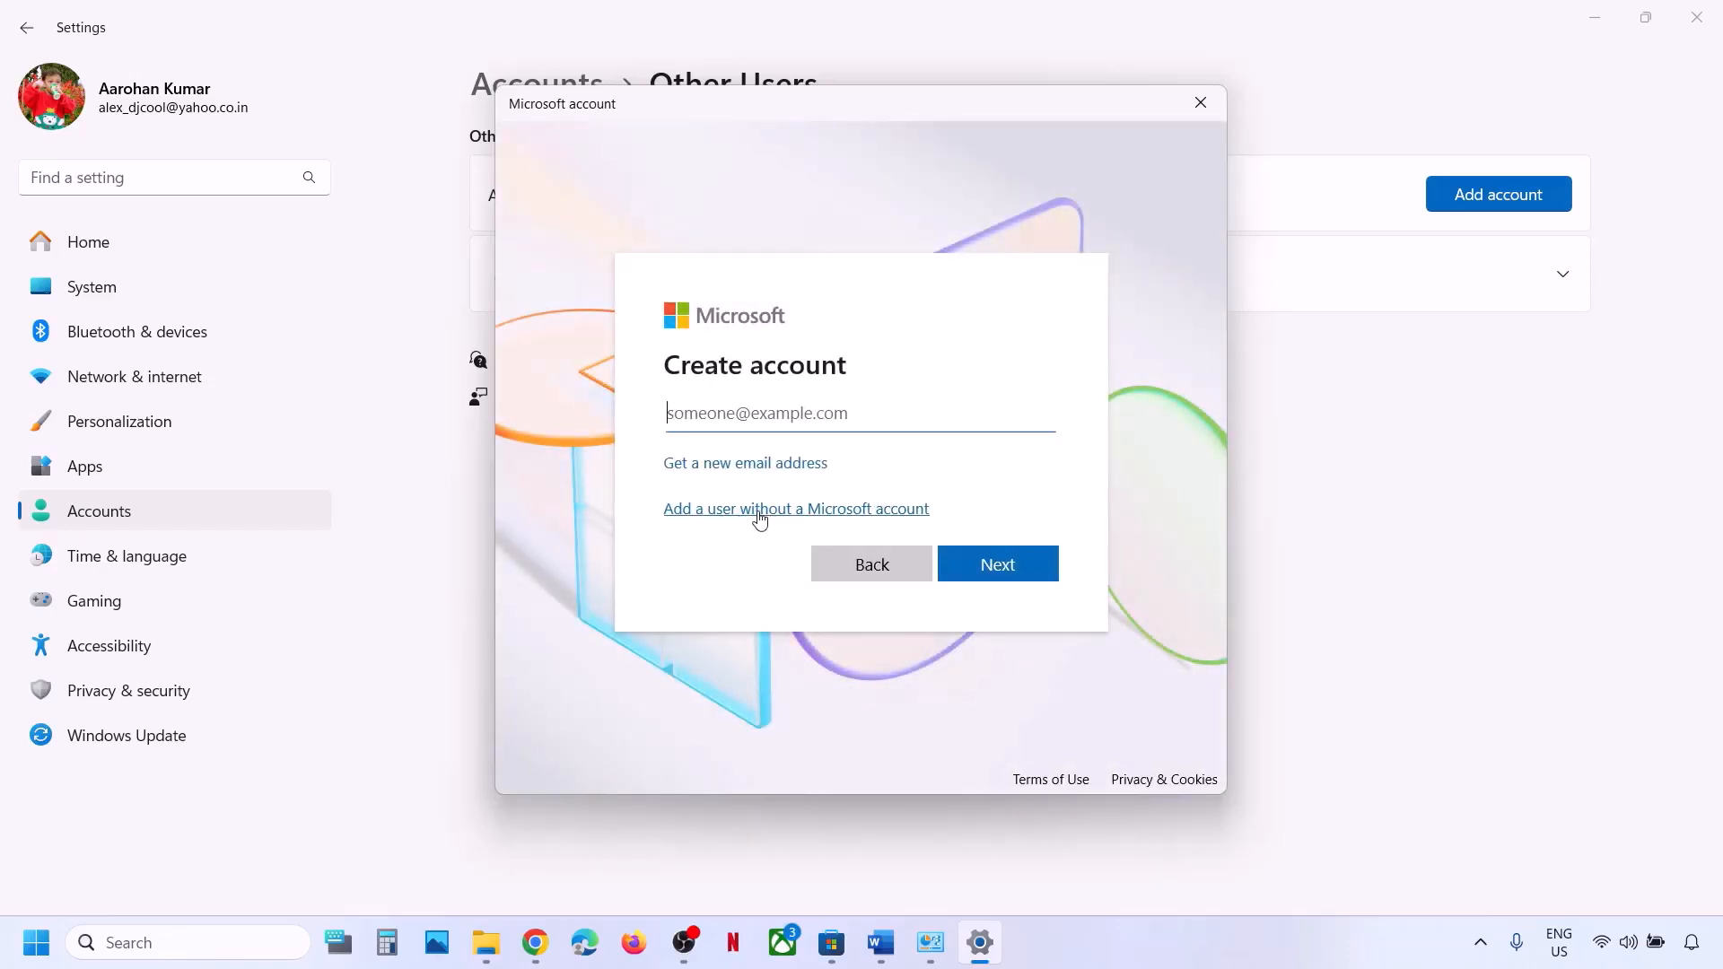
left_click(760, 509)
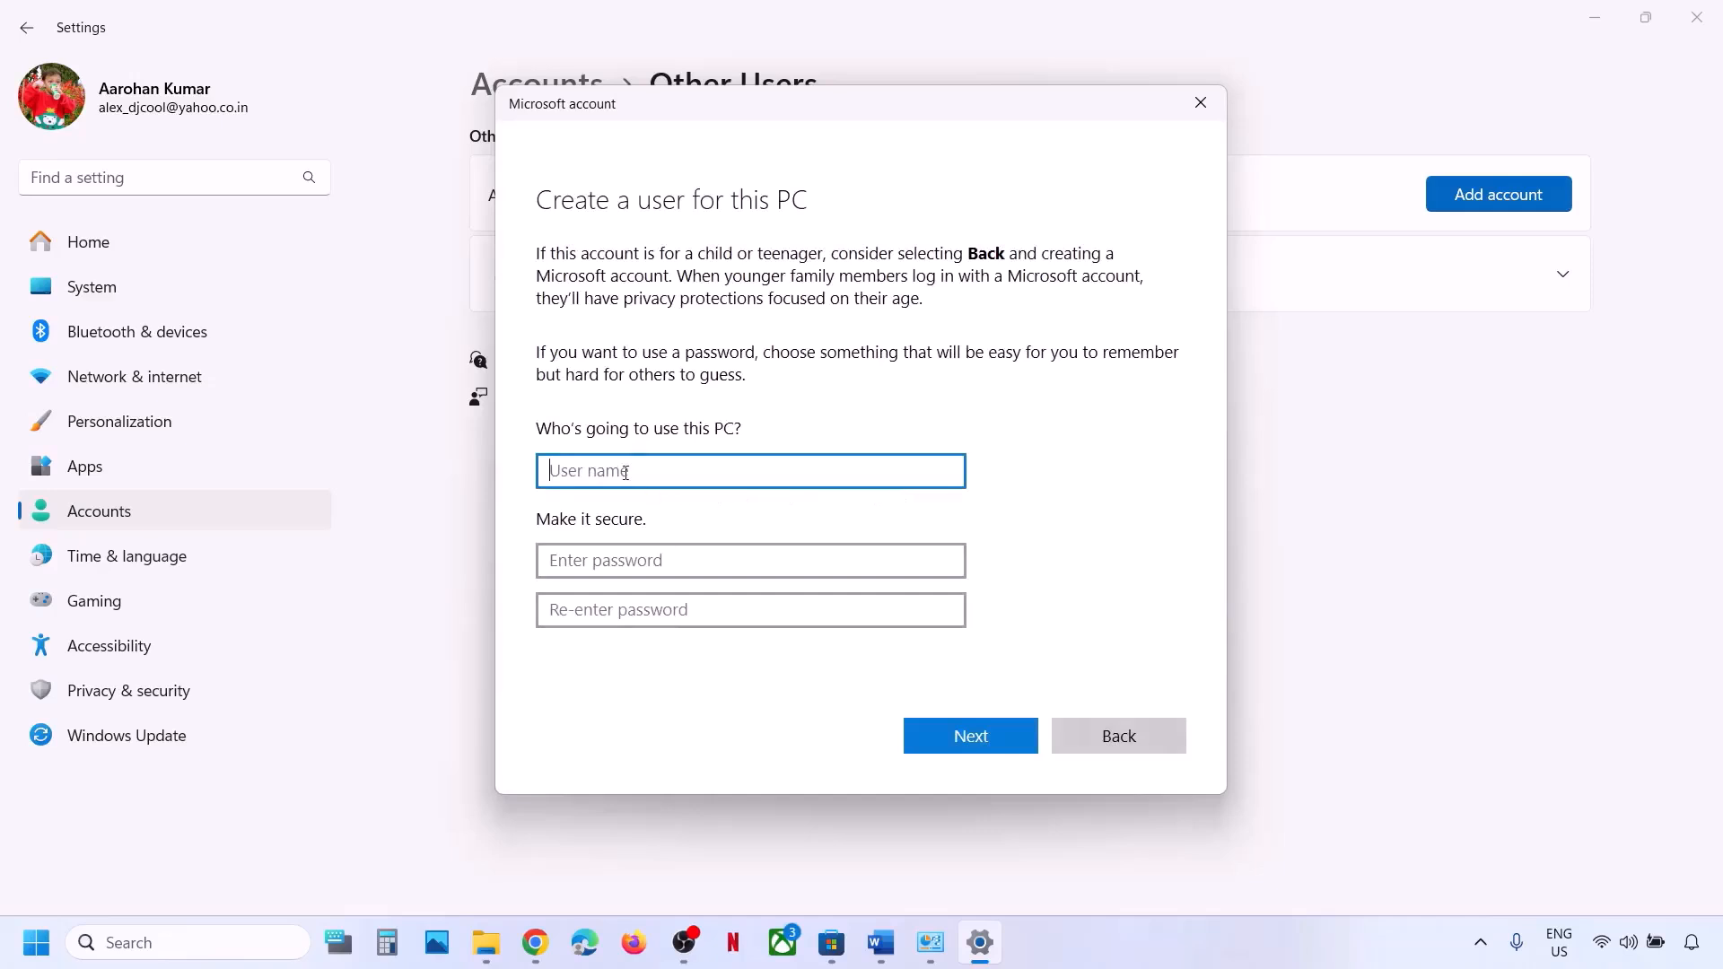
type("test")
key("Tab")
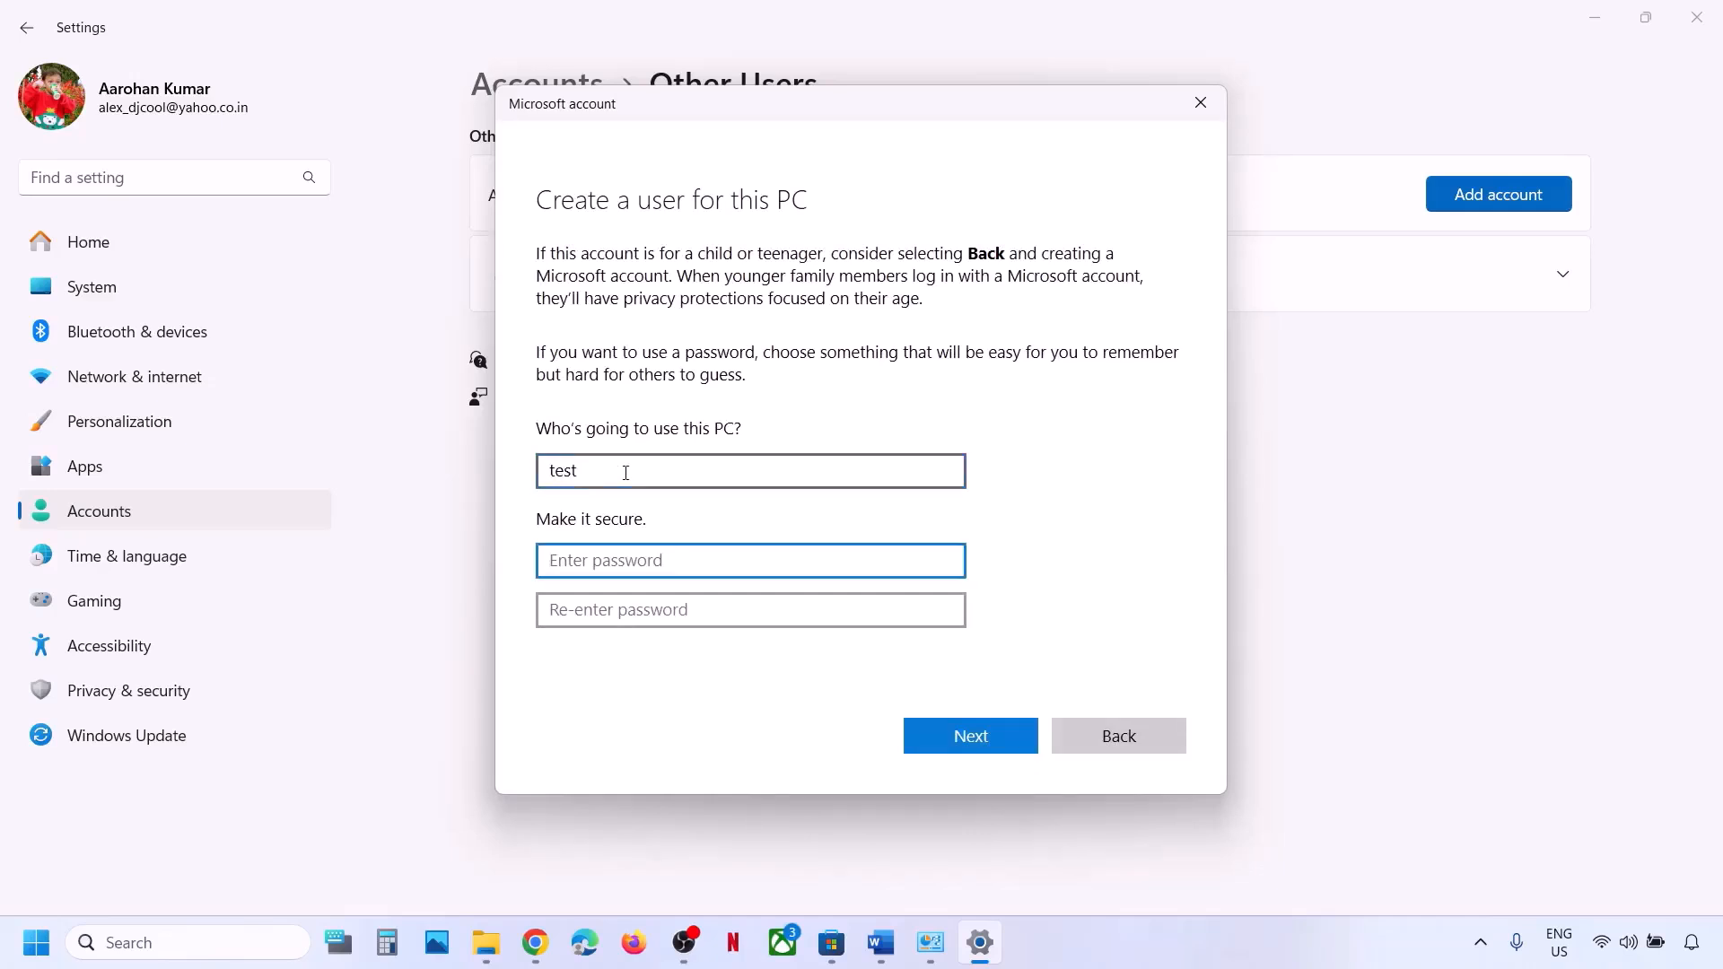
type("test")
key("Tab")
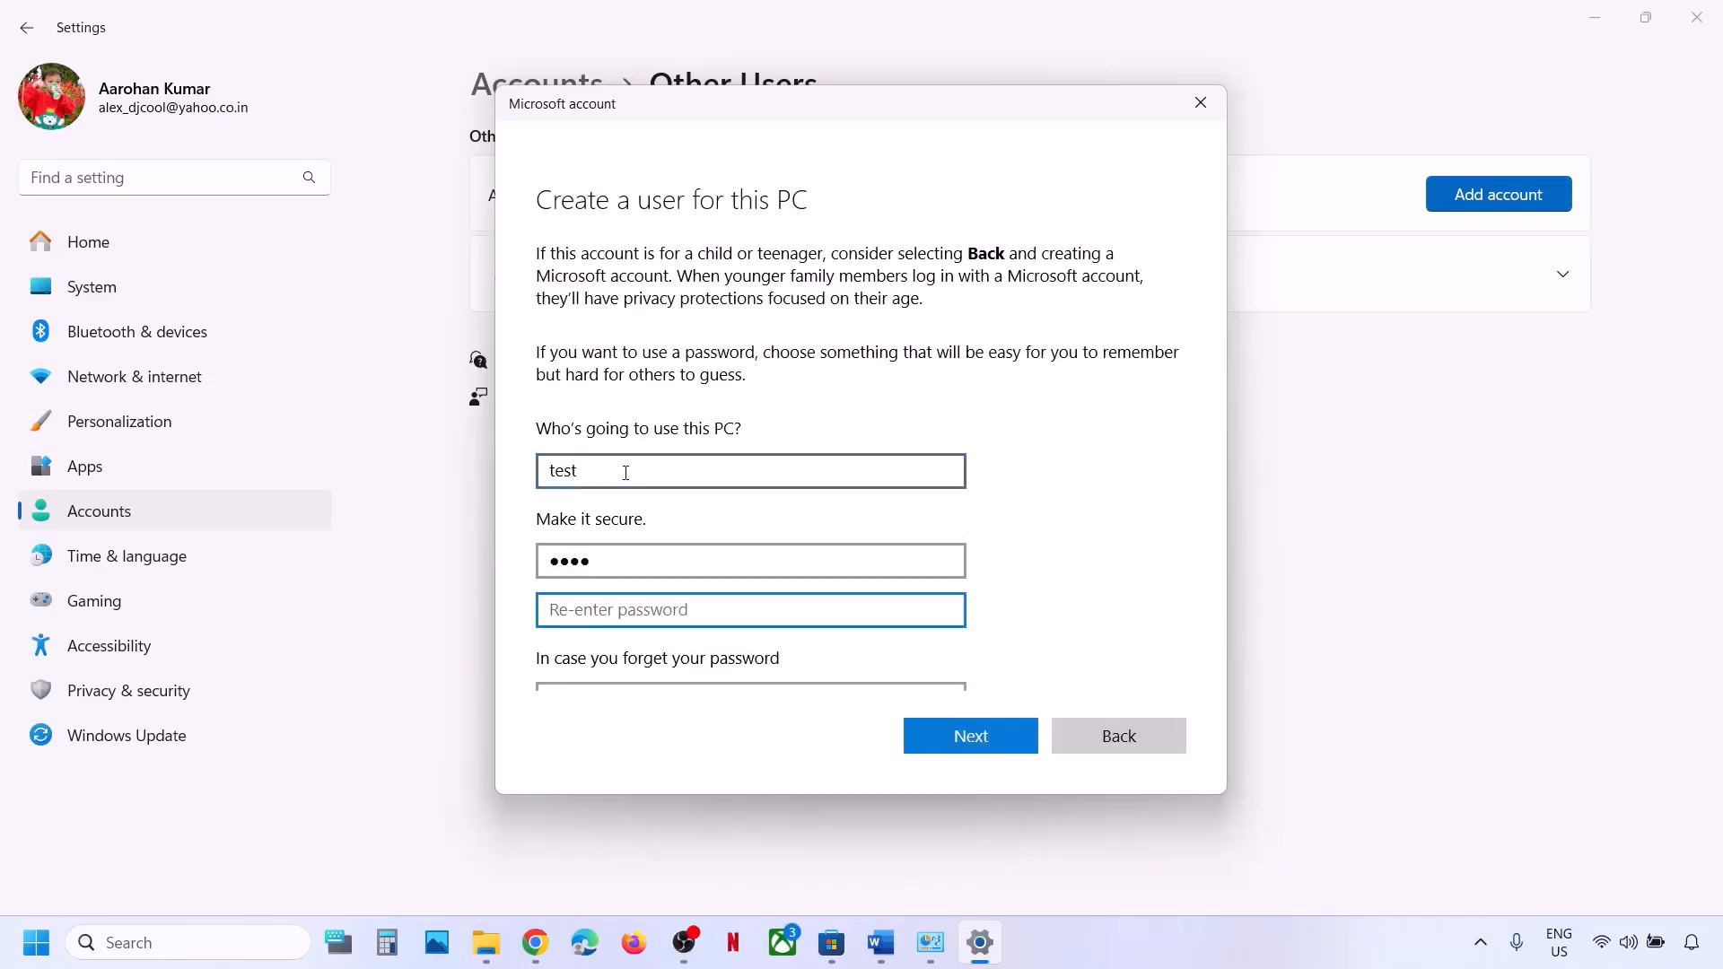
type("tes")
Answer the first pet's name and city-of-birth security questions.
scroll(627, 476, "down", 3)
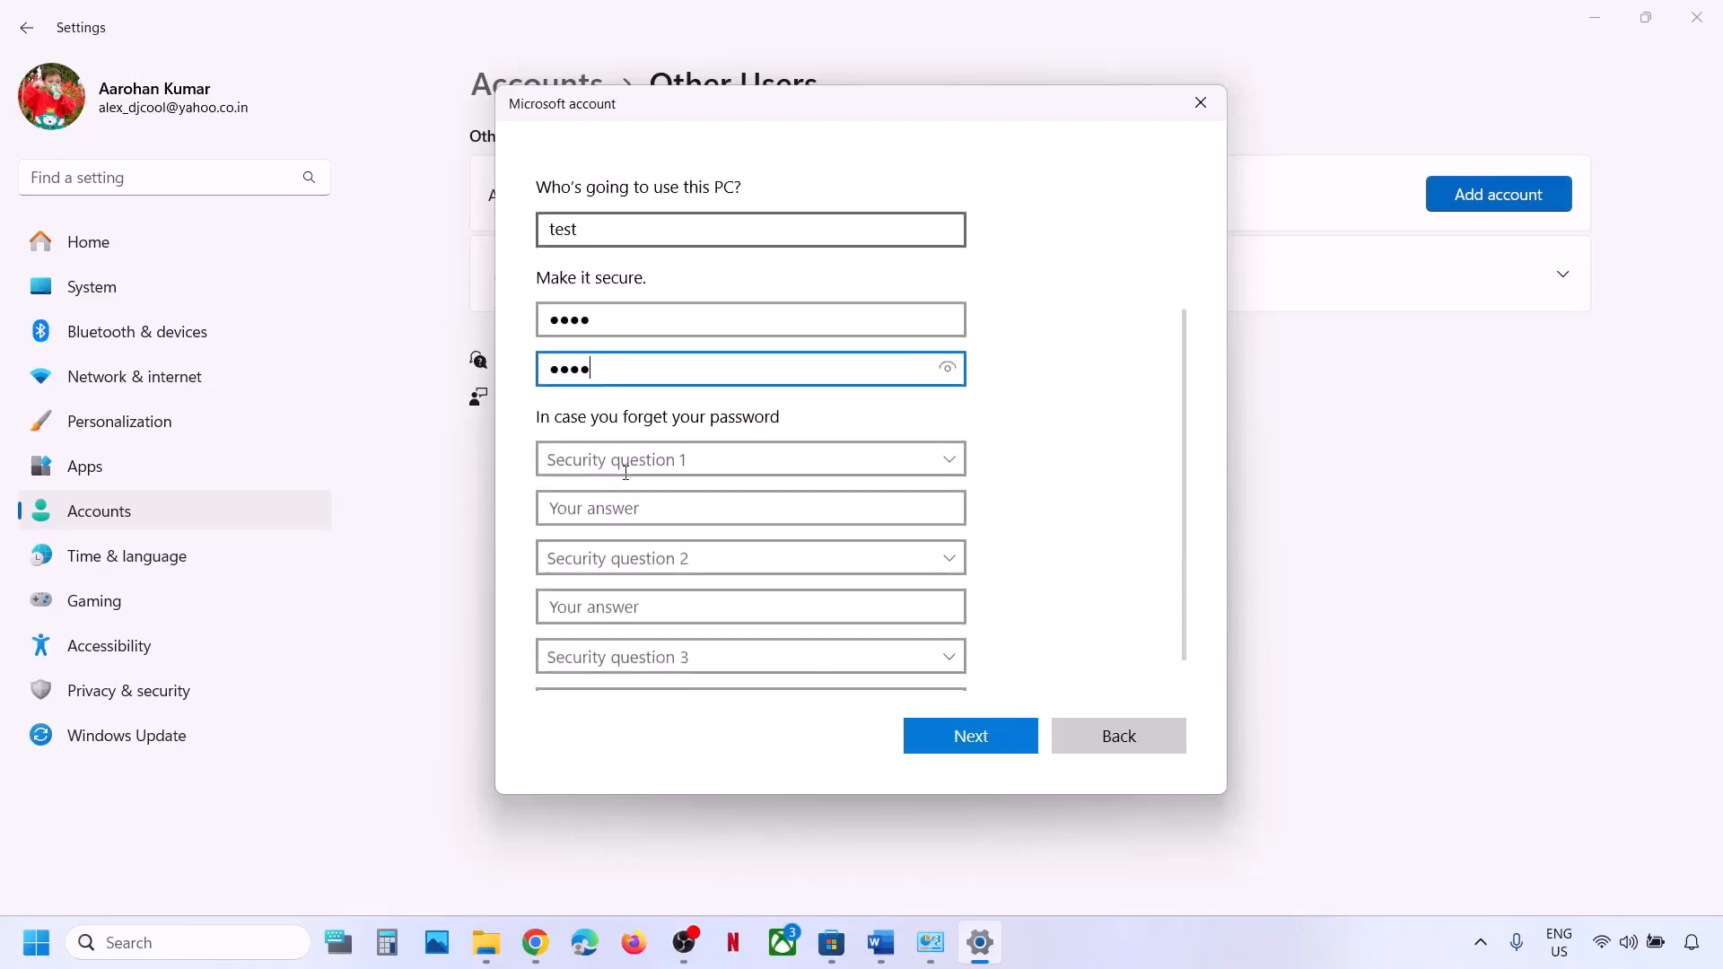
left_click(627, 462)
left_click(632, 489)
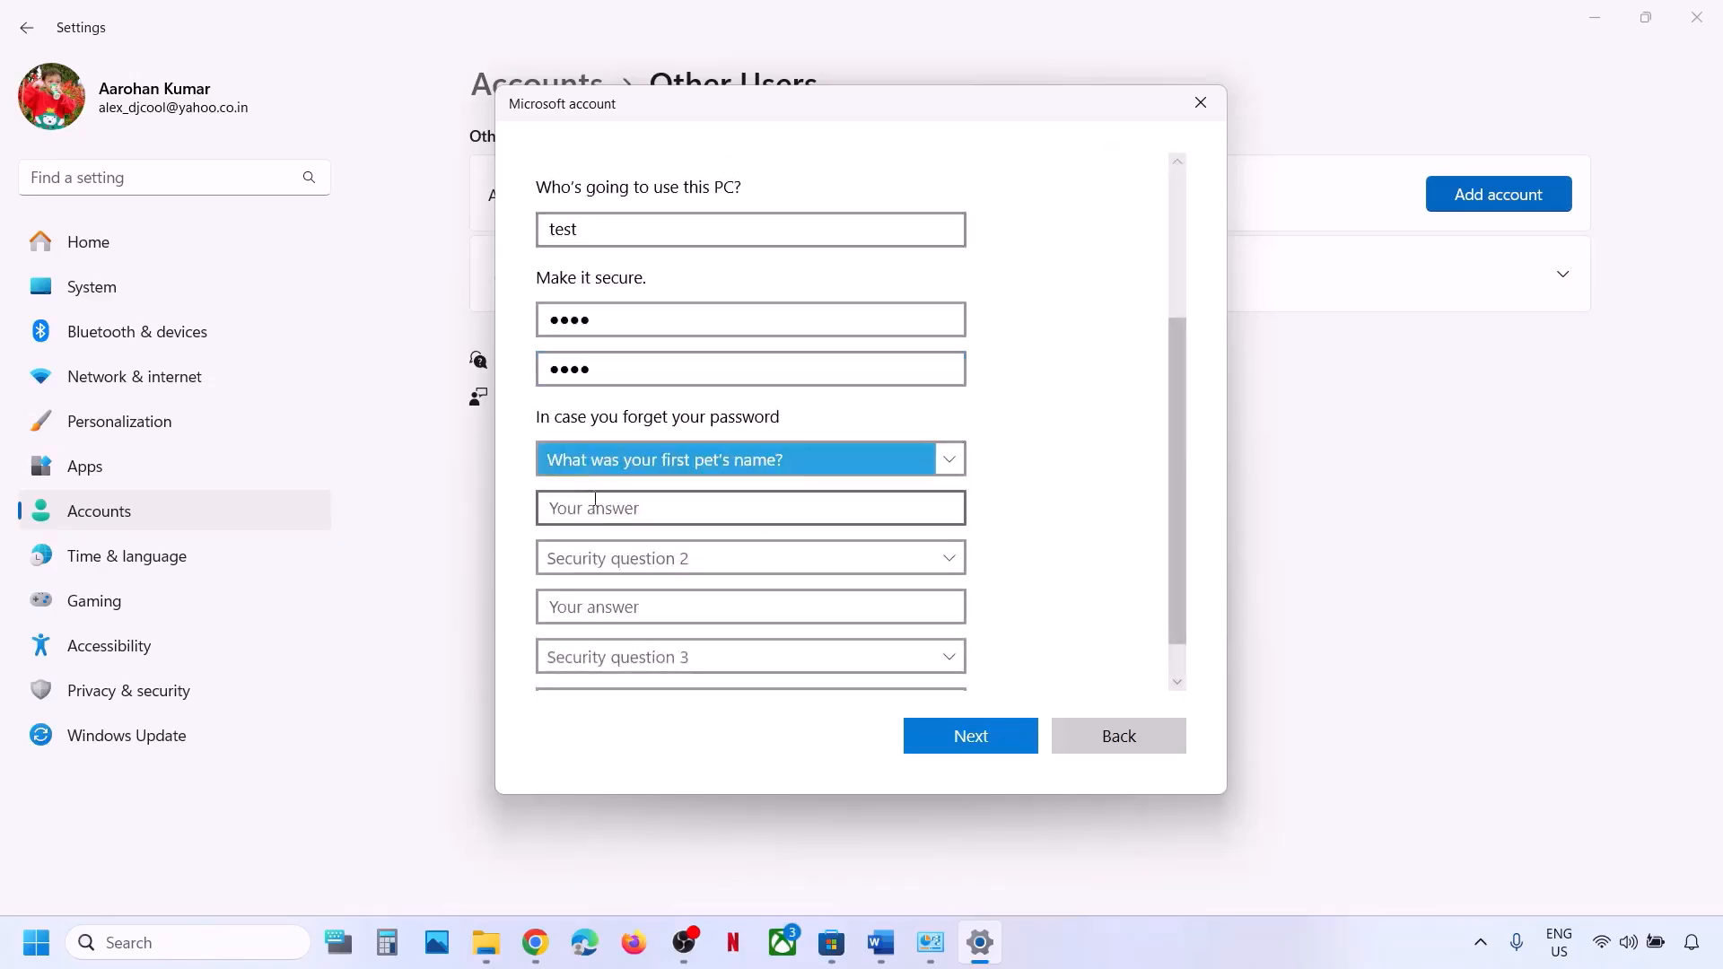
left_click(581, 508)
type("test")
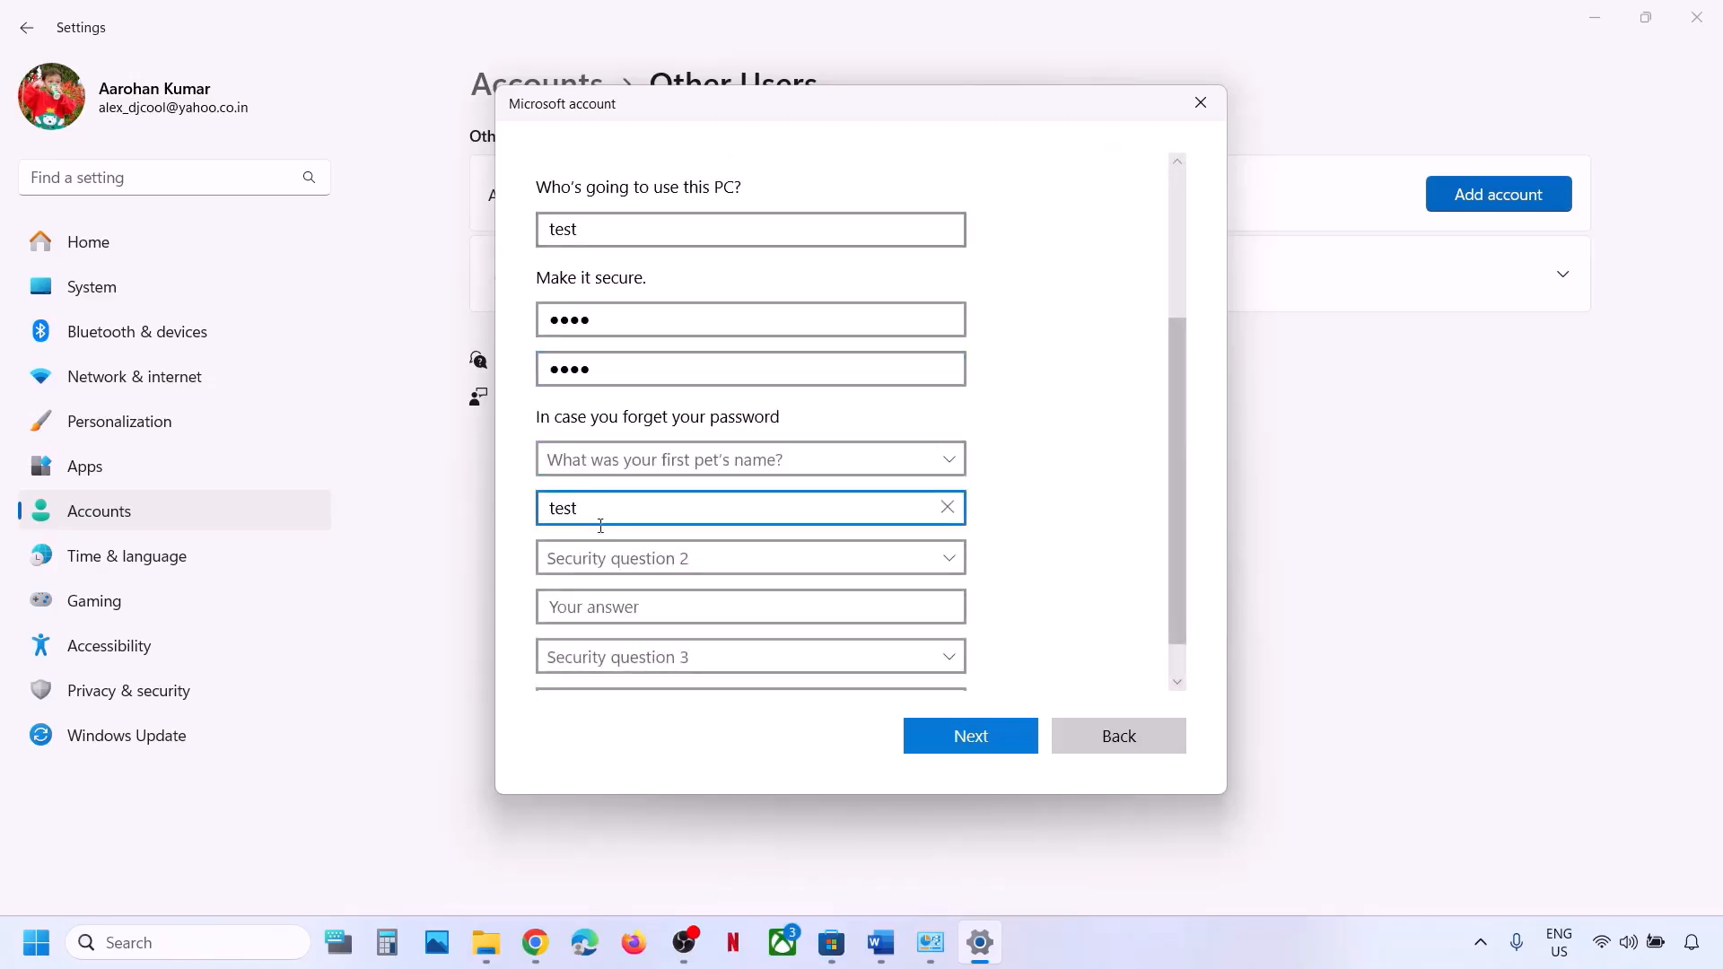
scroll(610, 584, "down", 1)
left_click(610, 544)
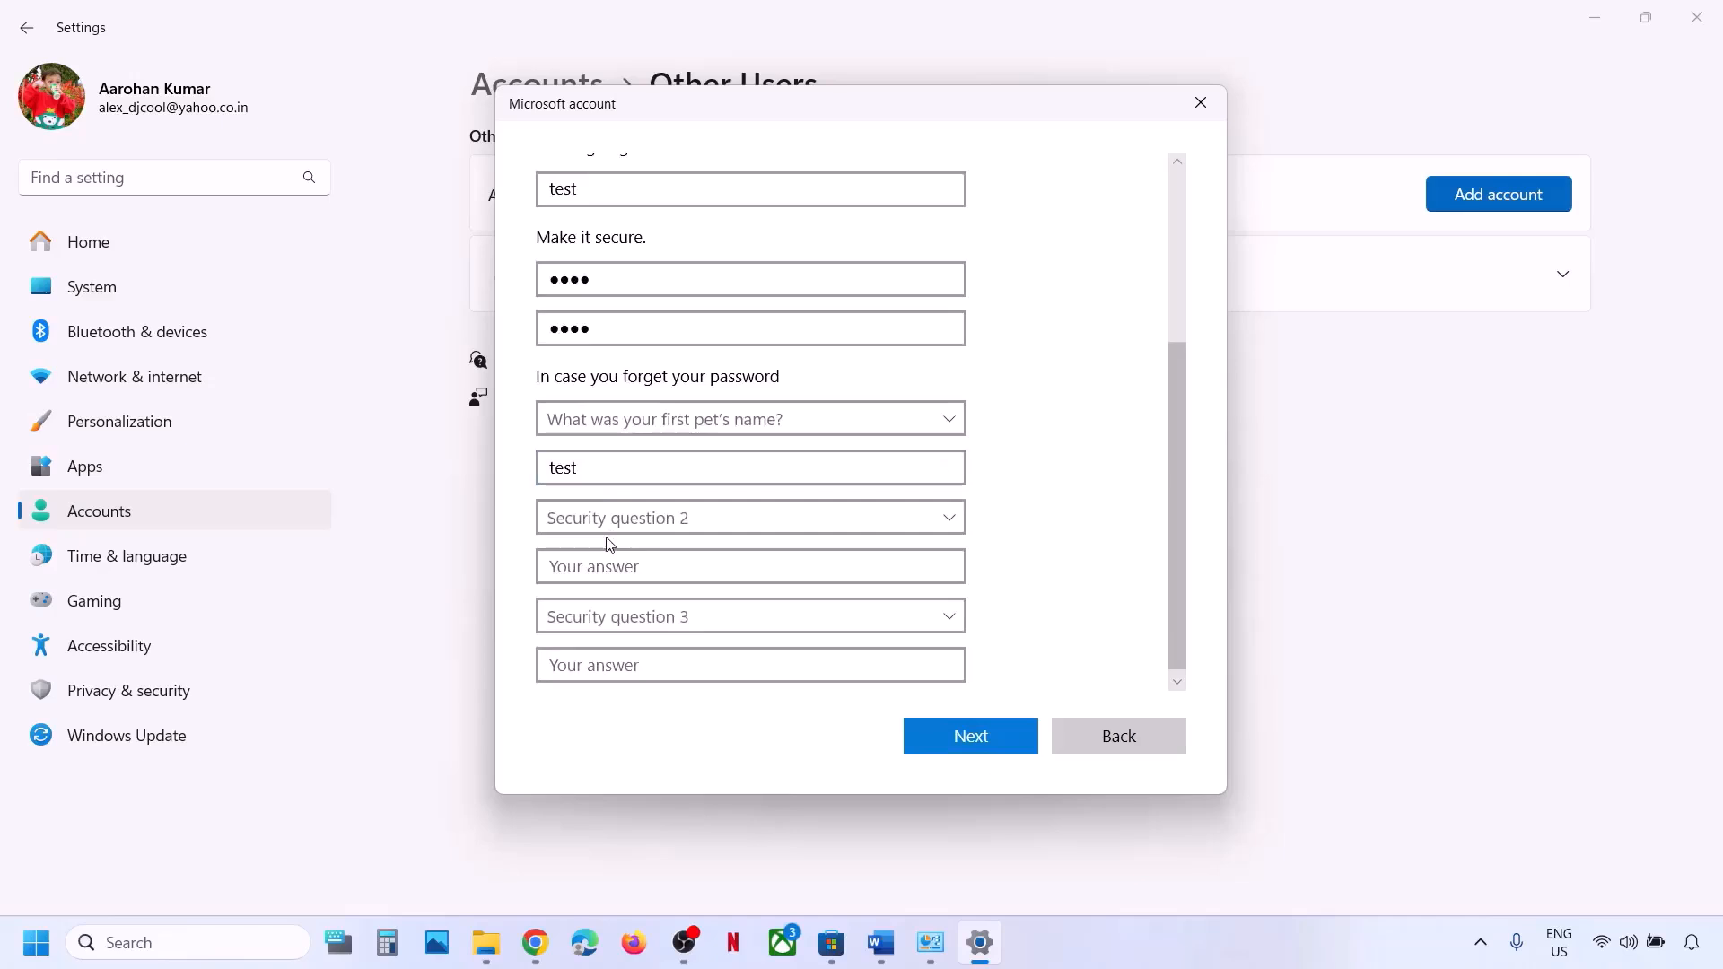
left_click(613, 536)
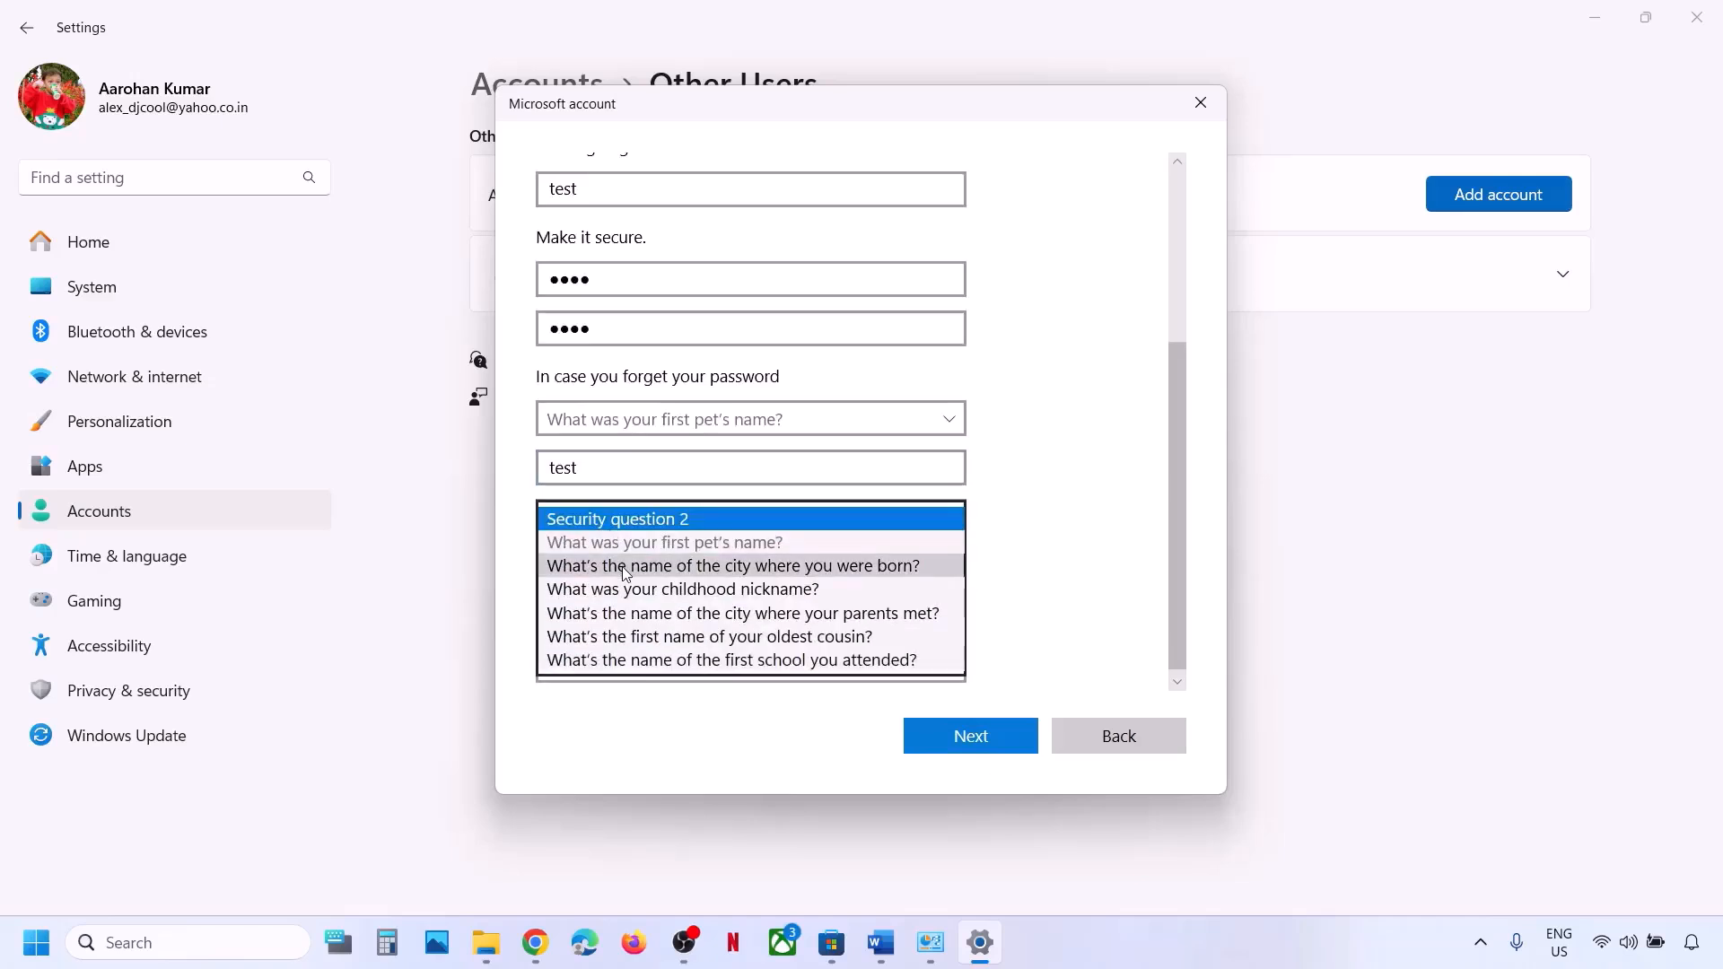
left_click(581, 563)
left_click(582, 572)
type("te")
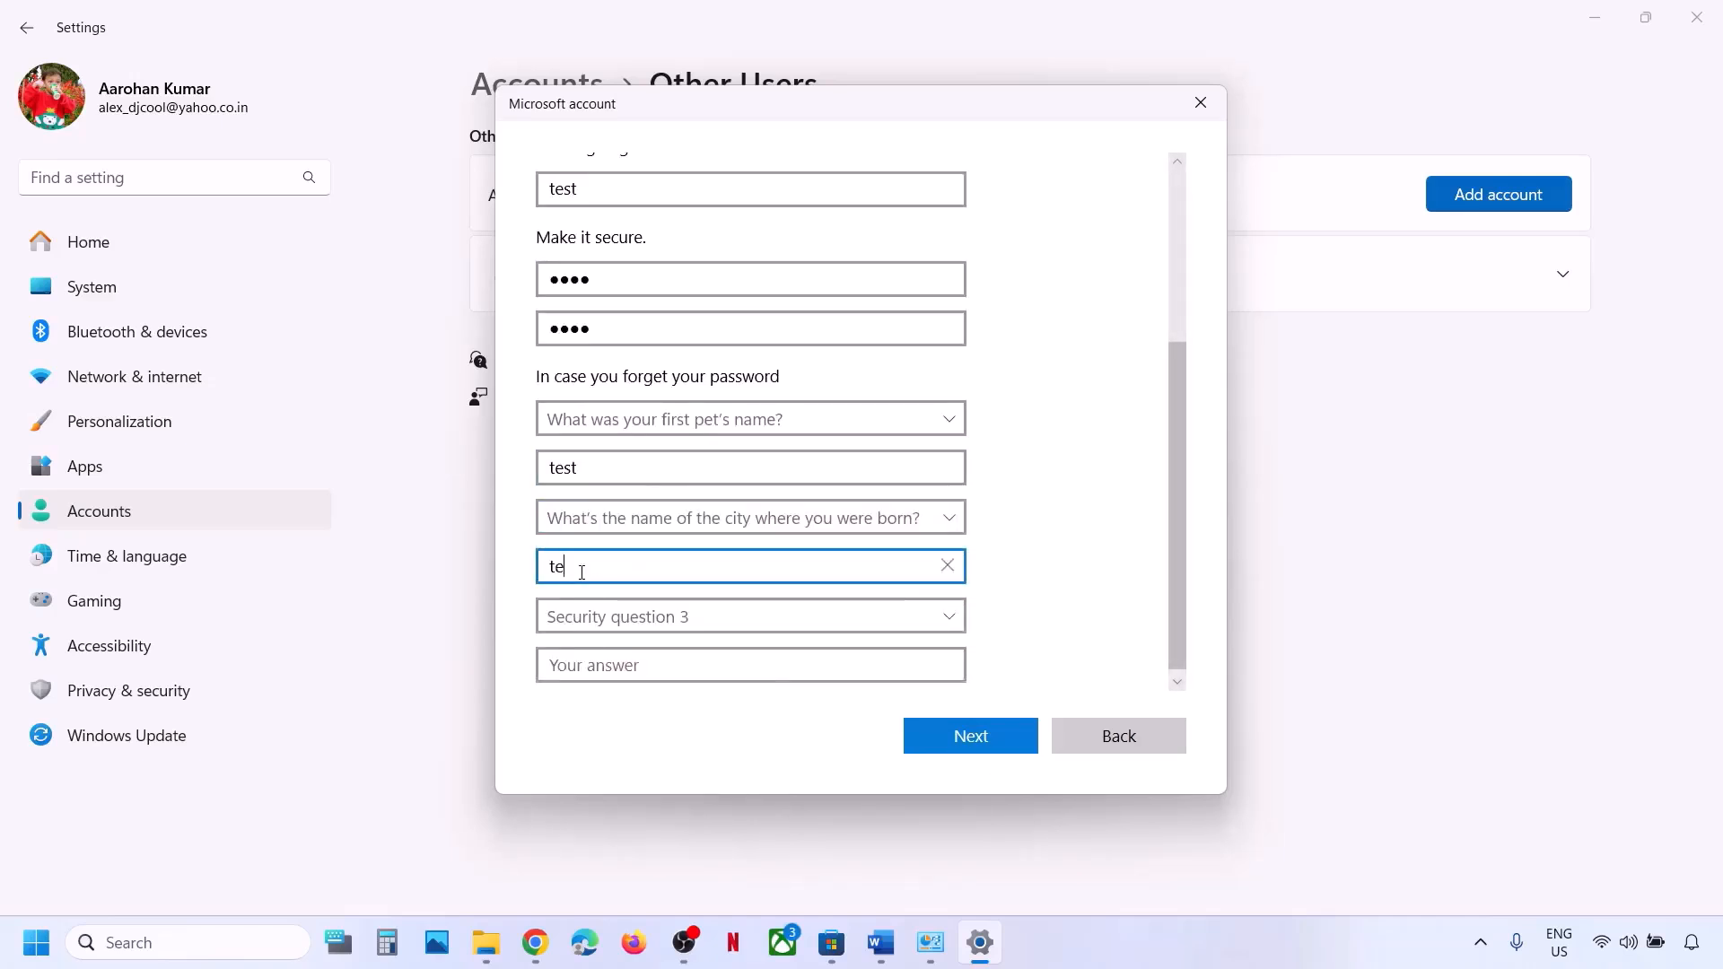
type("st")
Answer the childhood nickname question, correct the user name to test1, and create the account.
scroll(581, 575, "down", 1)
left_click(628, 617)
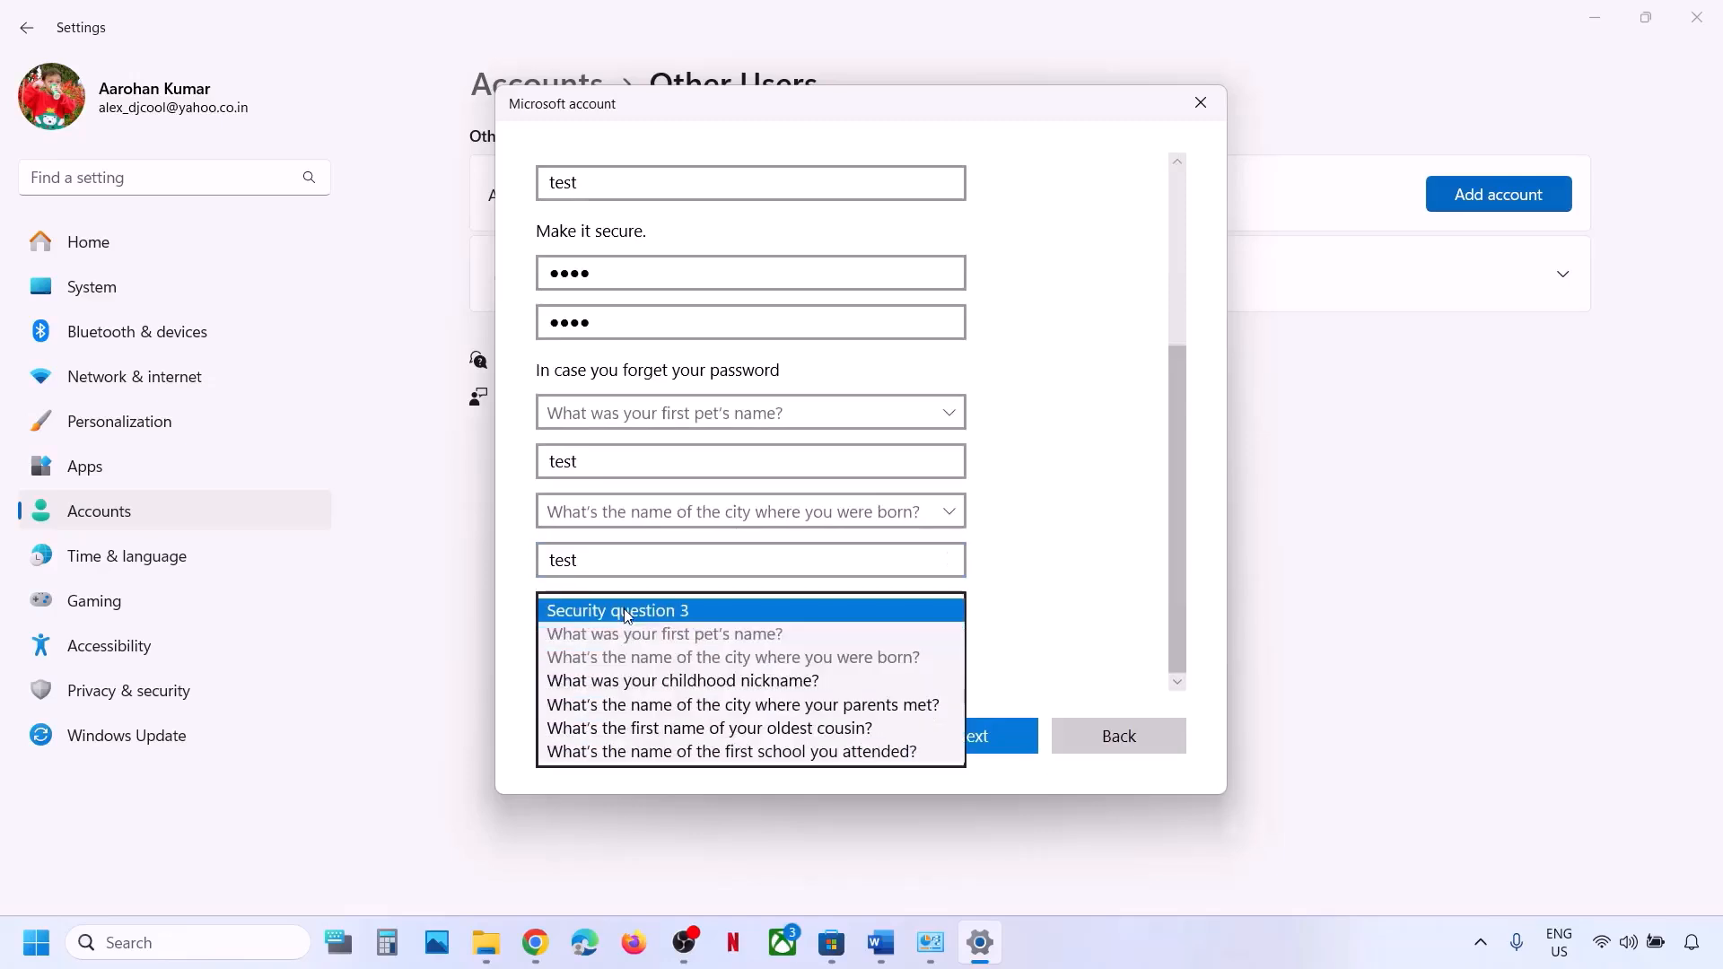
scroll(626, 685, "down", 1)
left_click(620, 664)
left_click(610, 660)
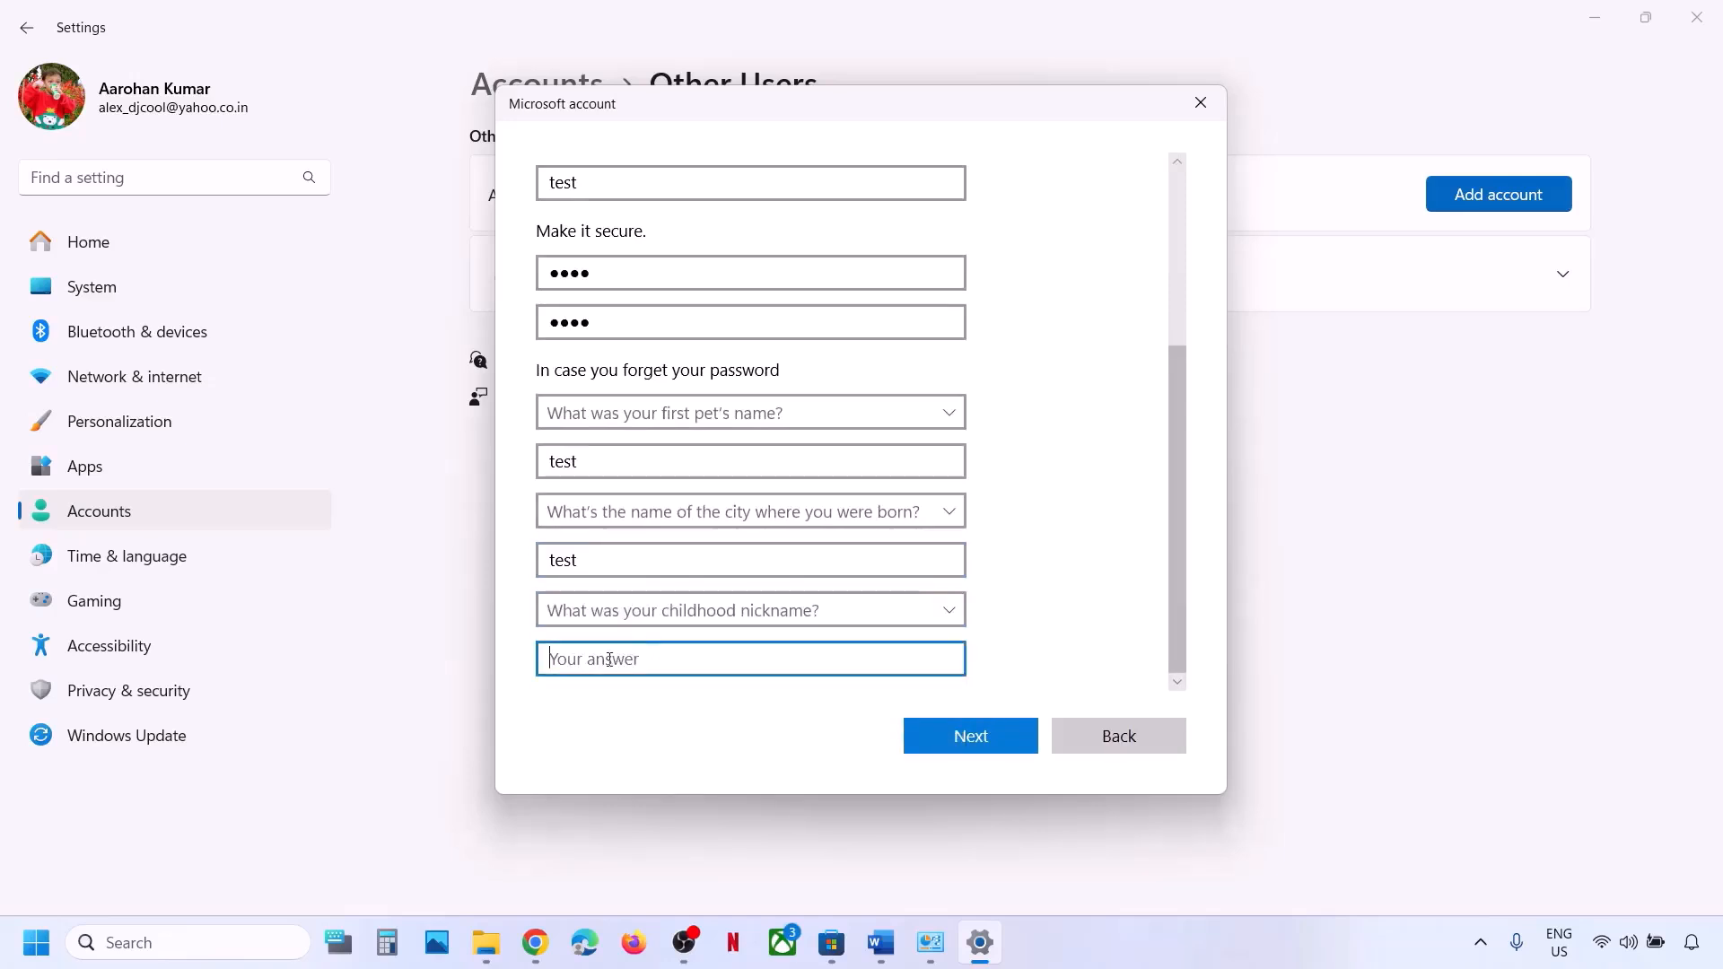
type("test")
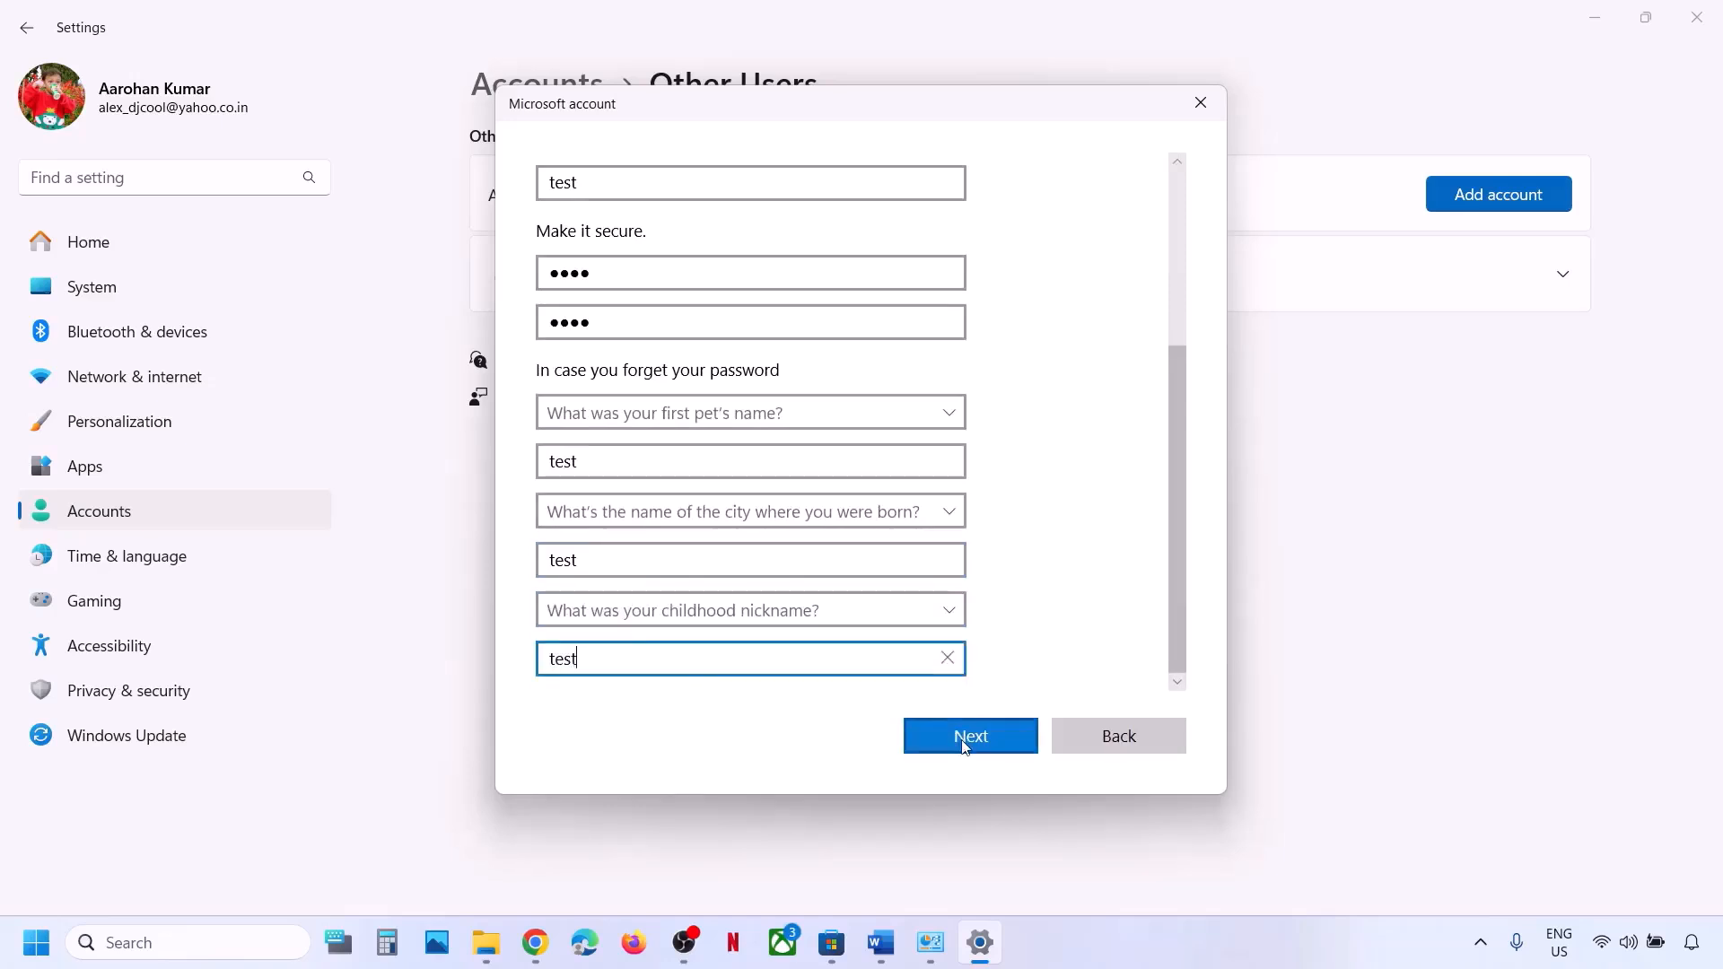
left_click(965, 743)
scroll(792, 441, "up", 2)
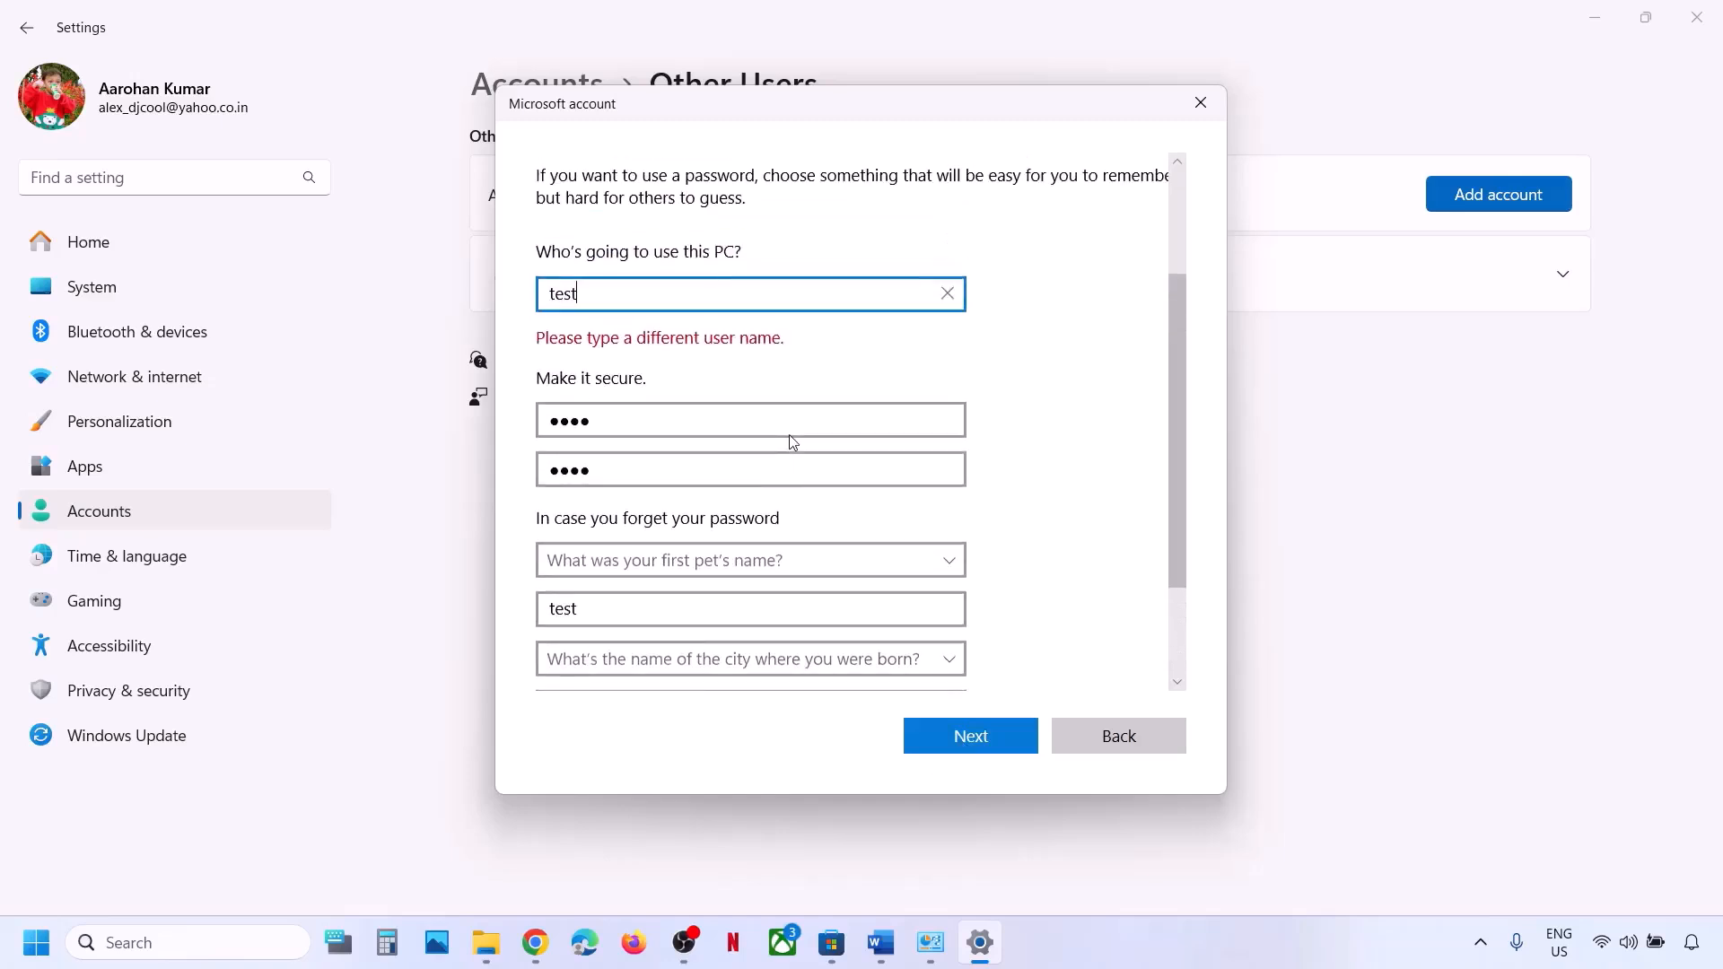
type("1")
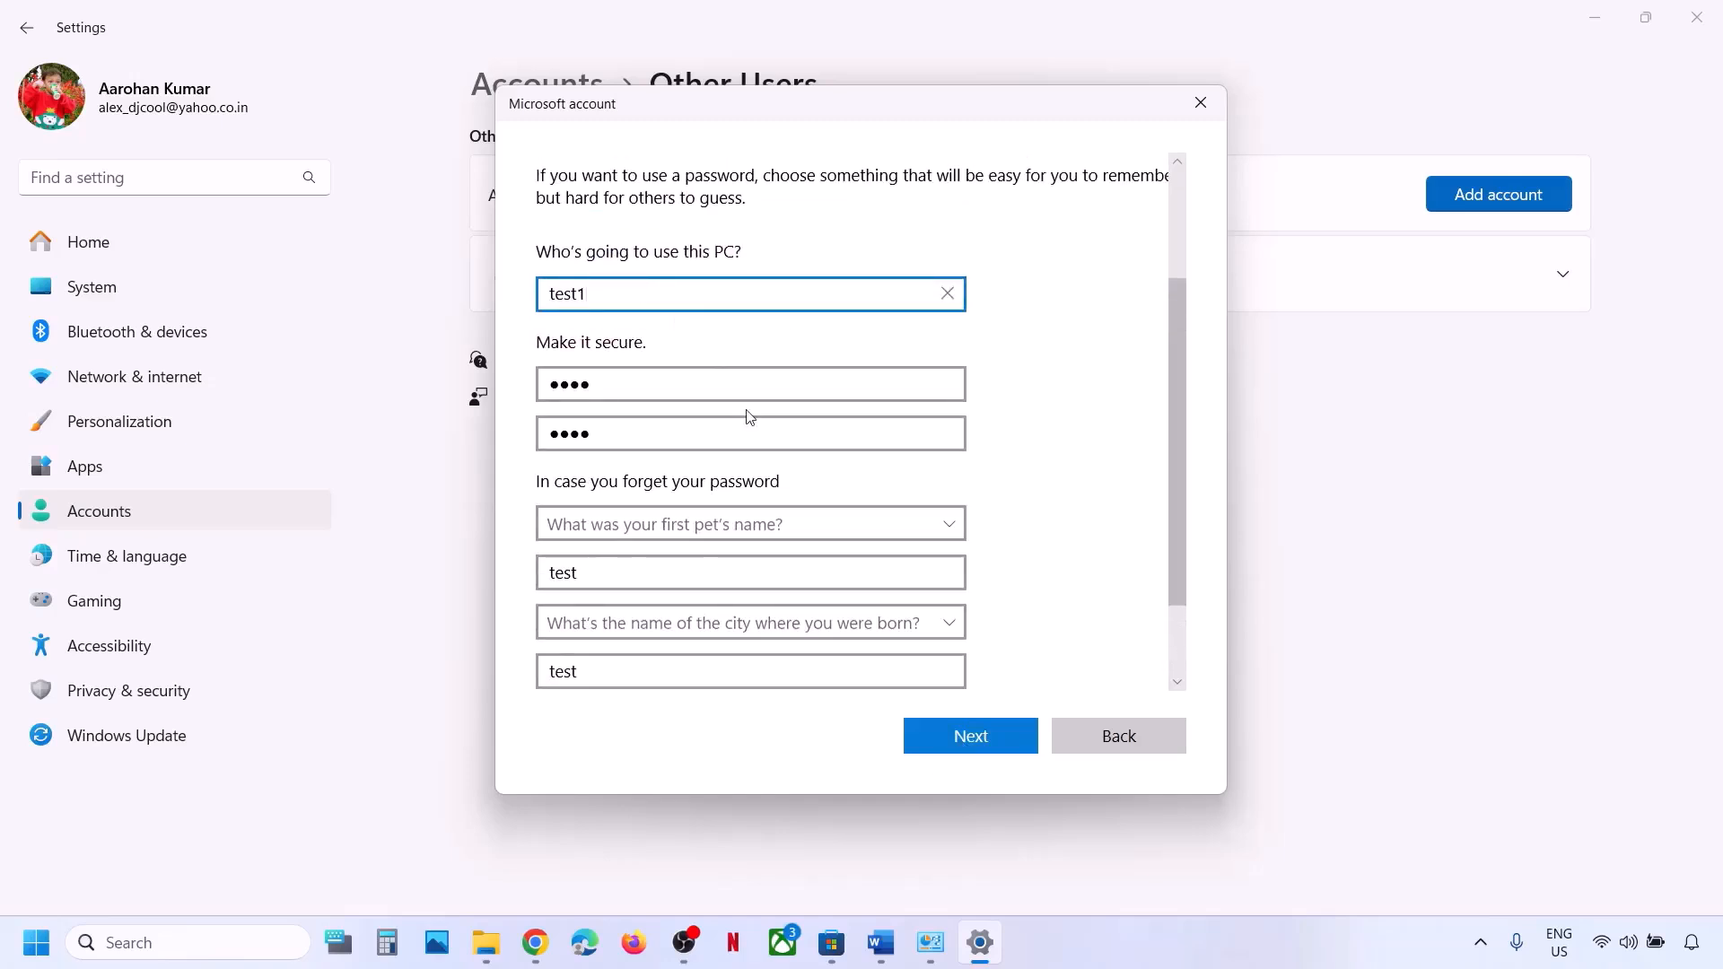
scroll(754, 431, "down", 2)
left_click(941, 739)
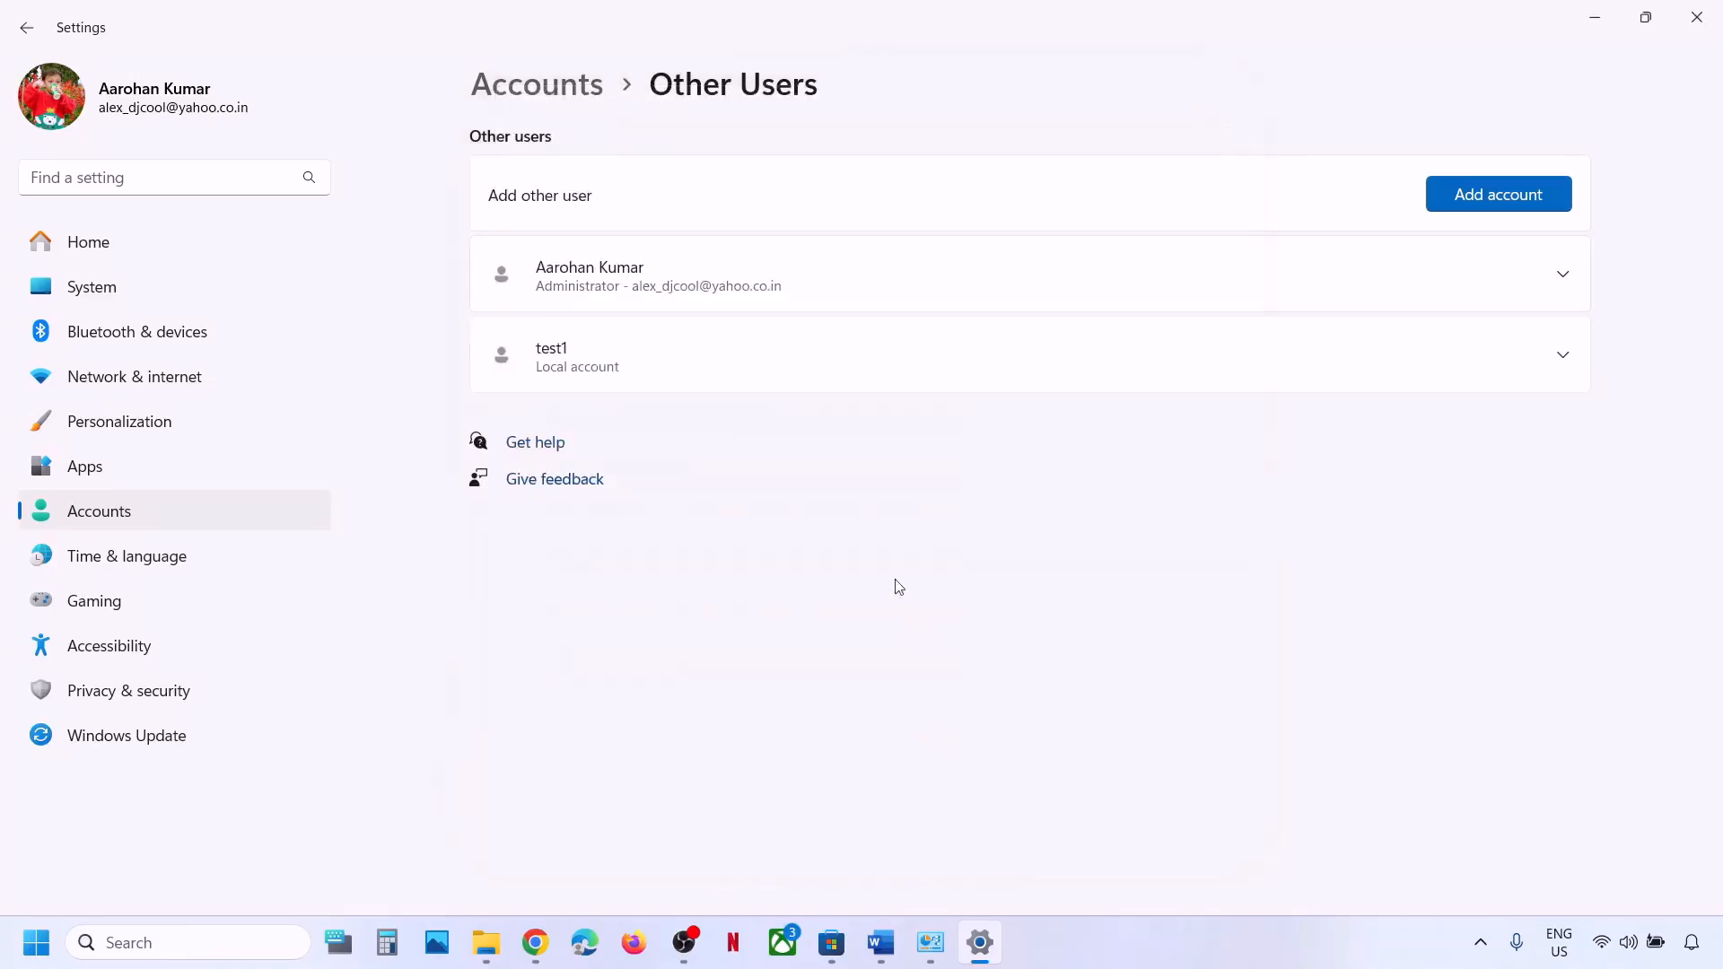
Change test1's account type from Standard User to Administrator.
left_click(627, 370)
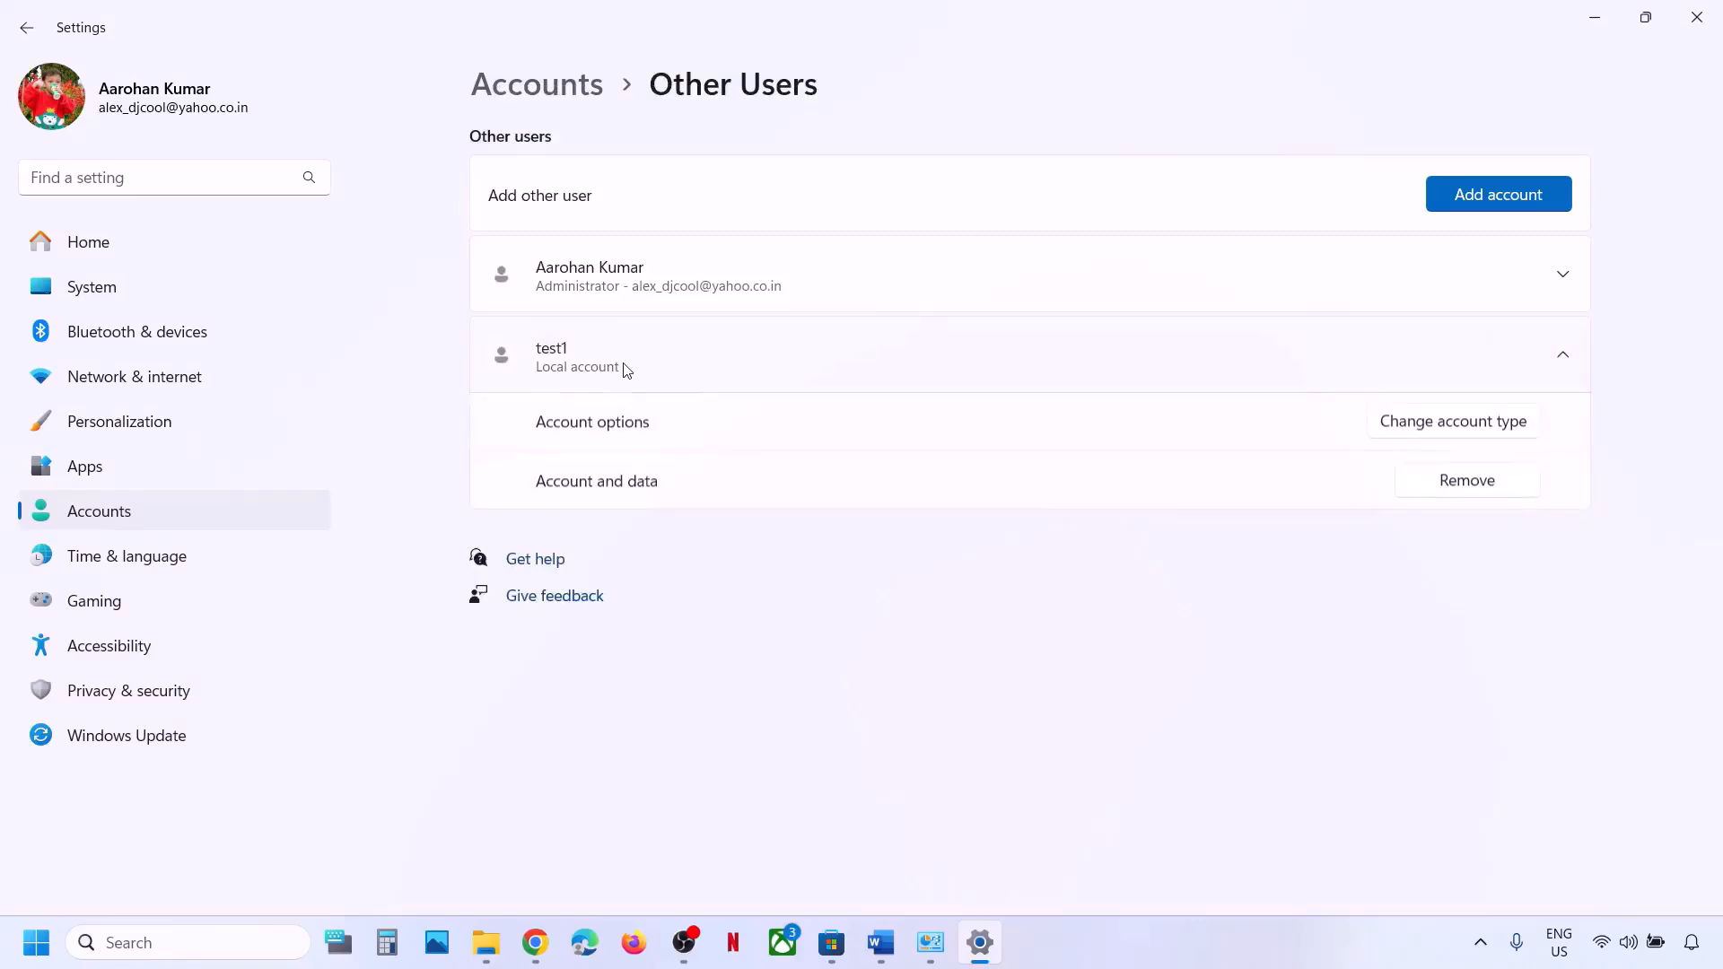
left_click(1523, 439)
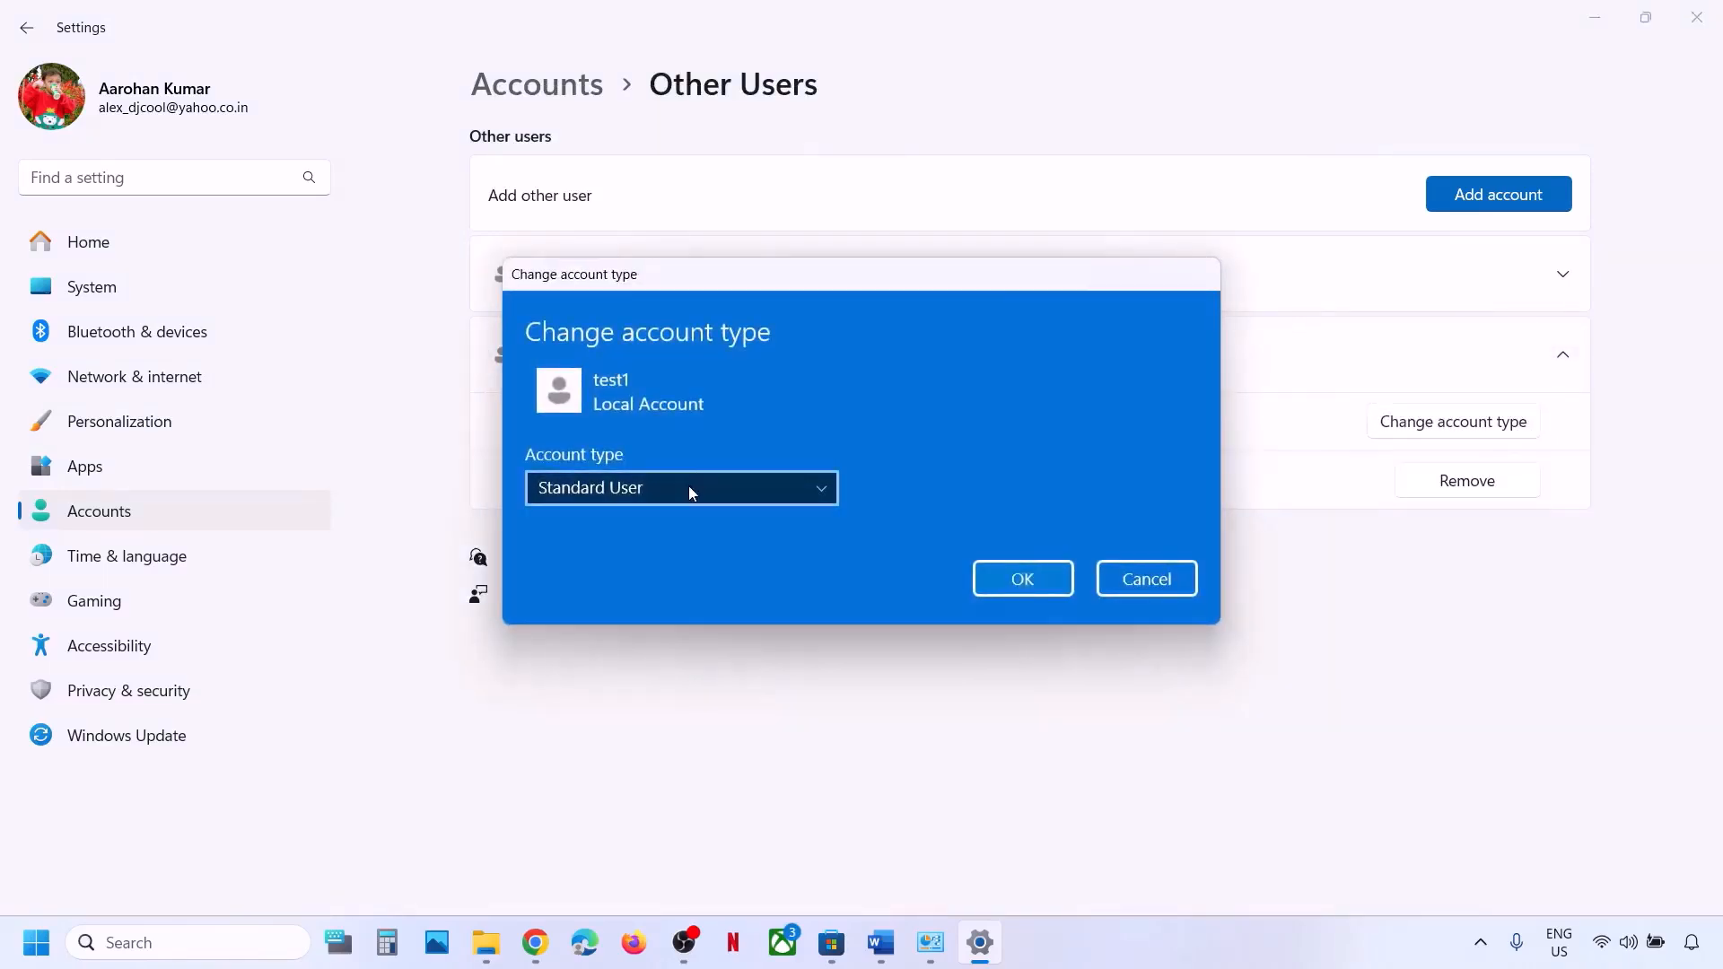
left_click(688, 486)
left_click(631, 455)
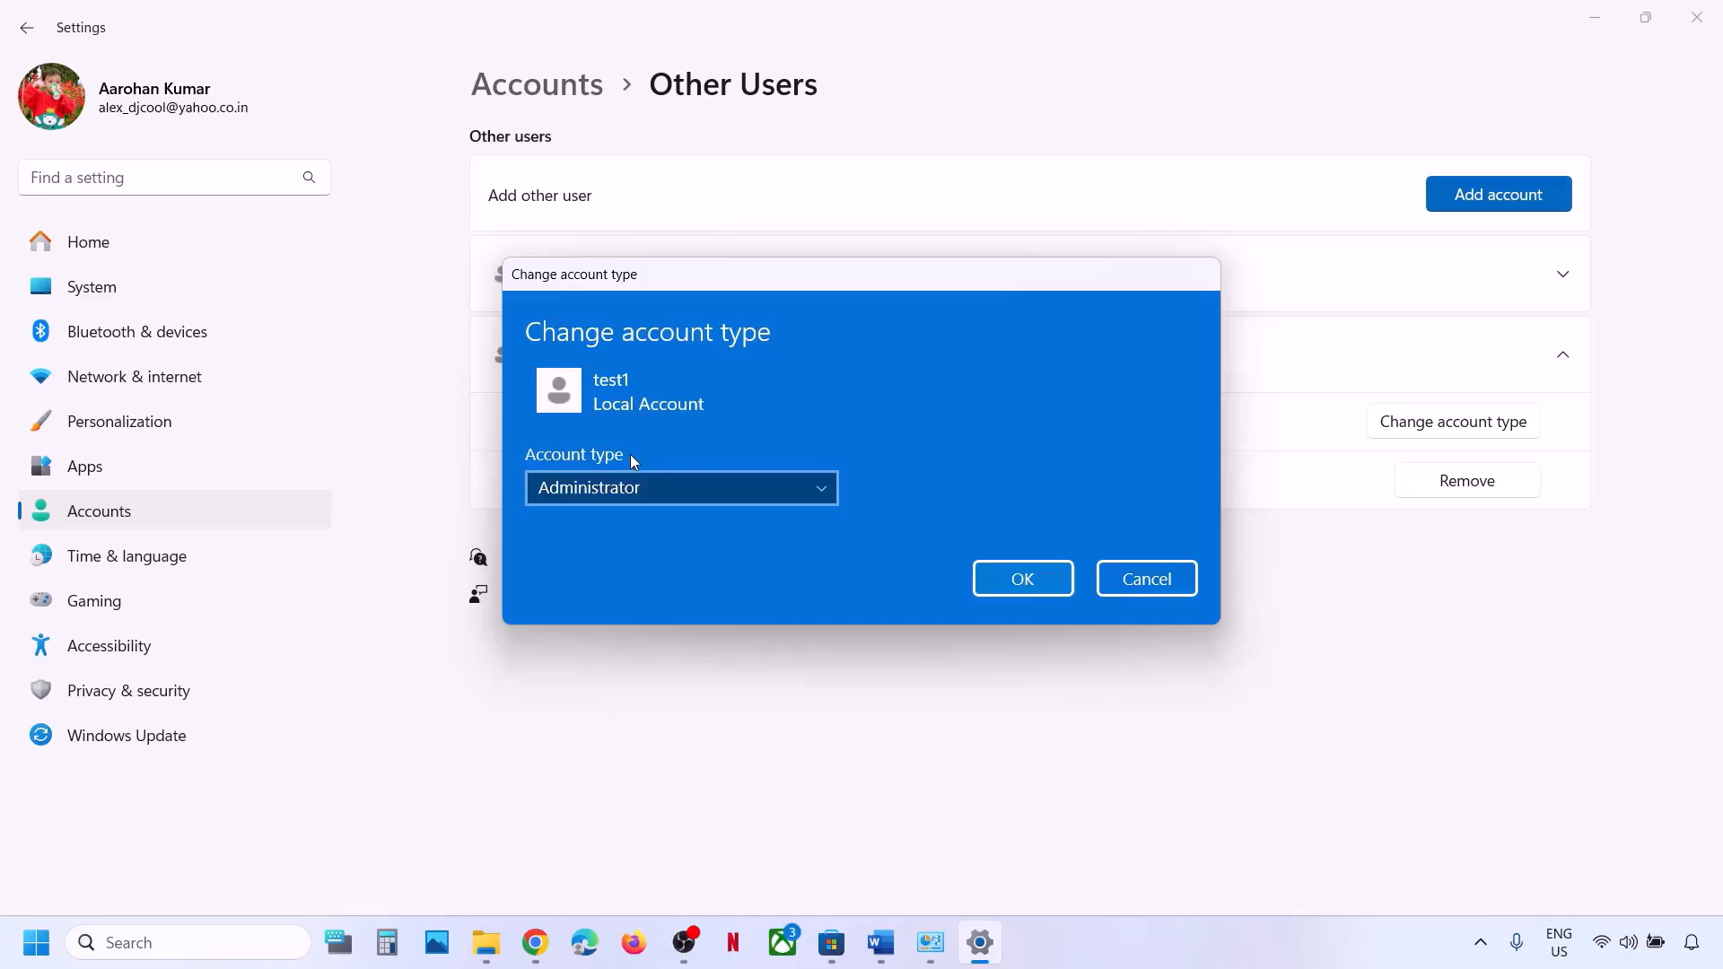
left_click(1019, 574)
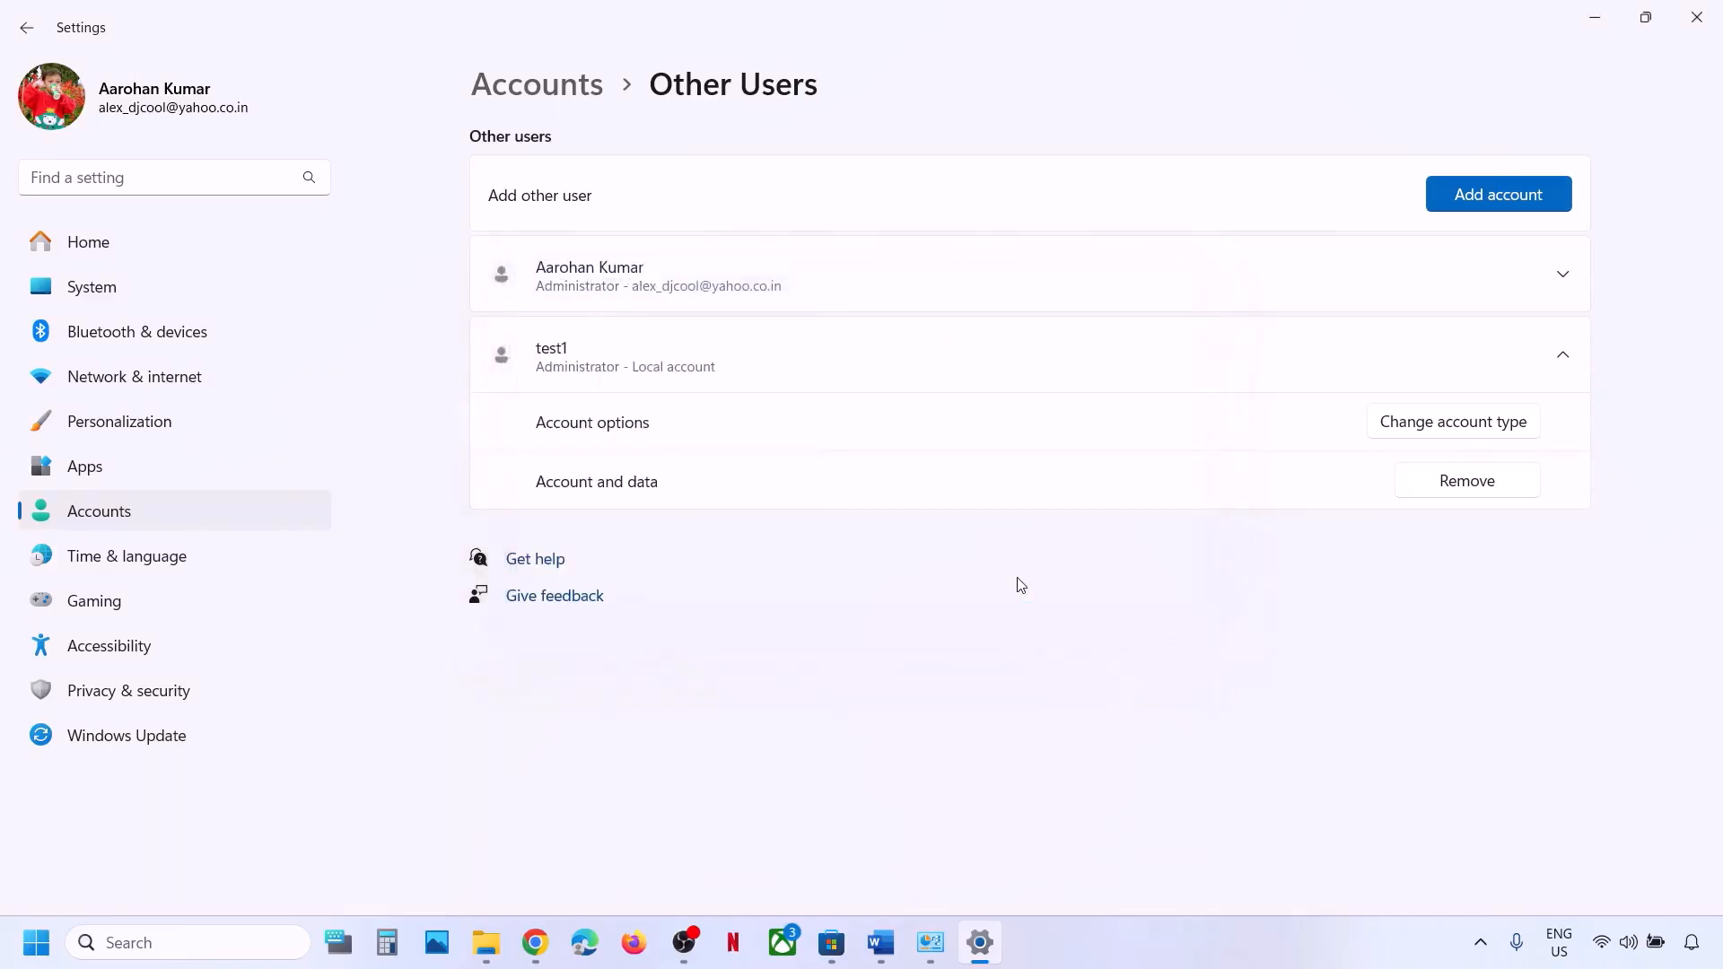
left_click(40, 941)
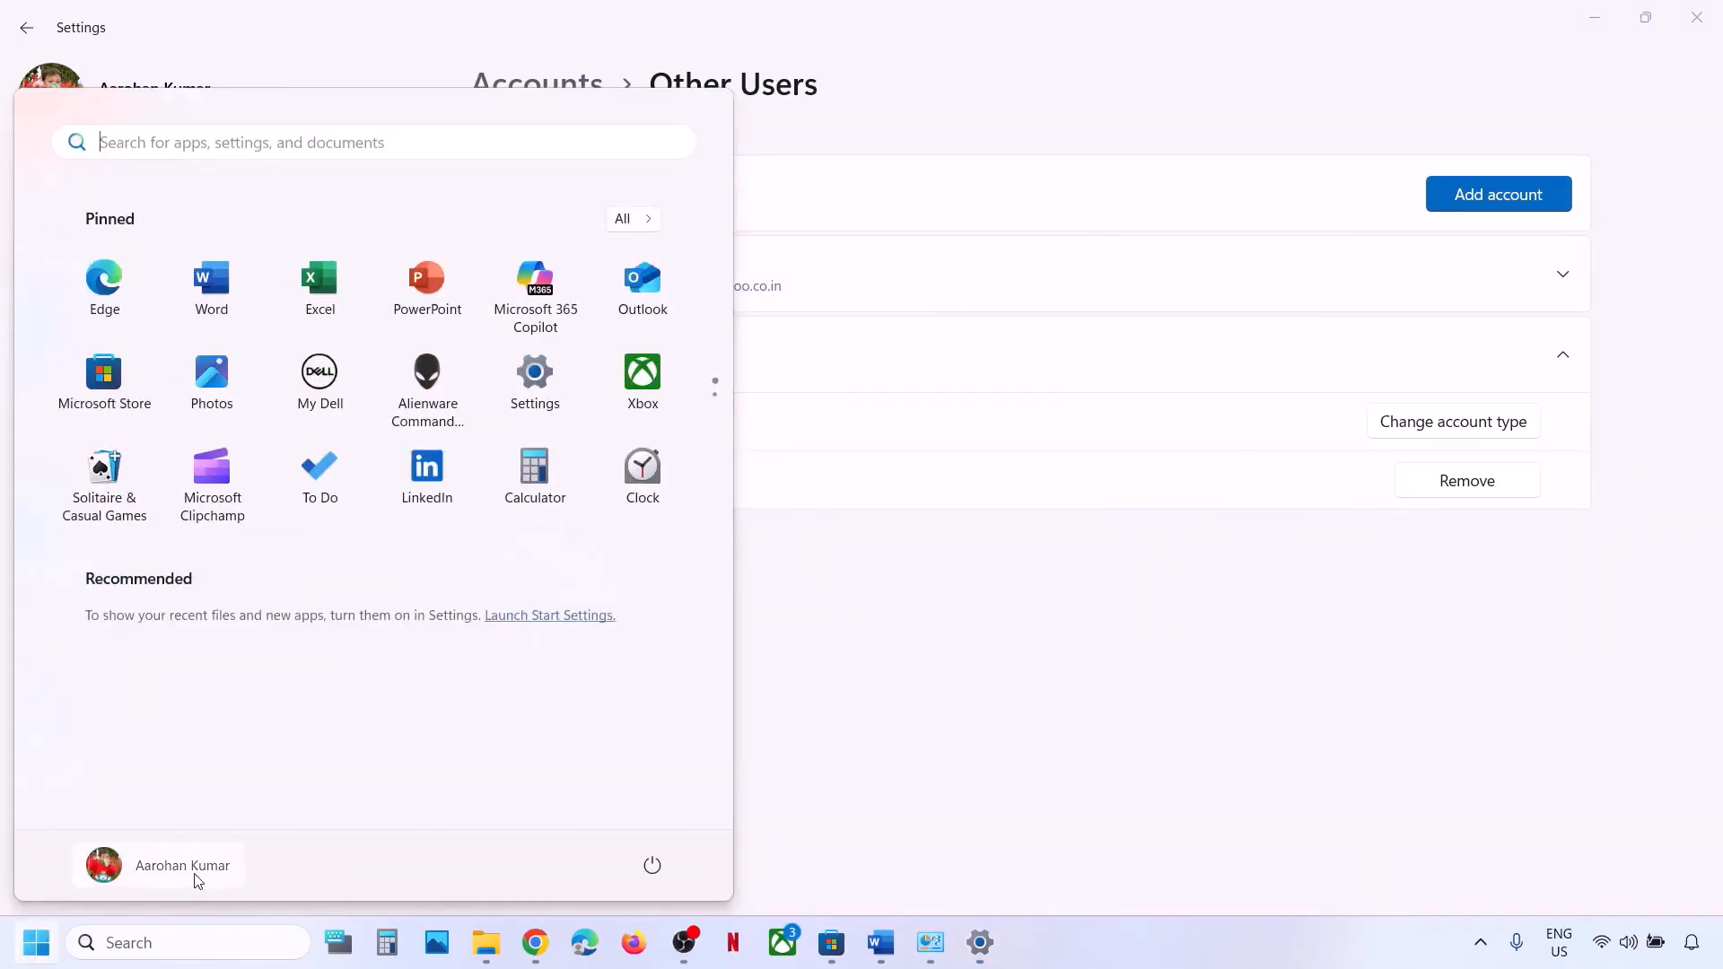
left_click(183, 866)
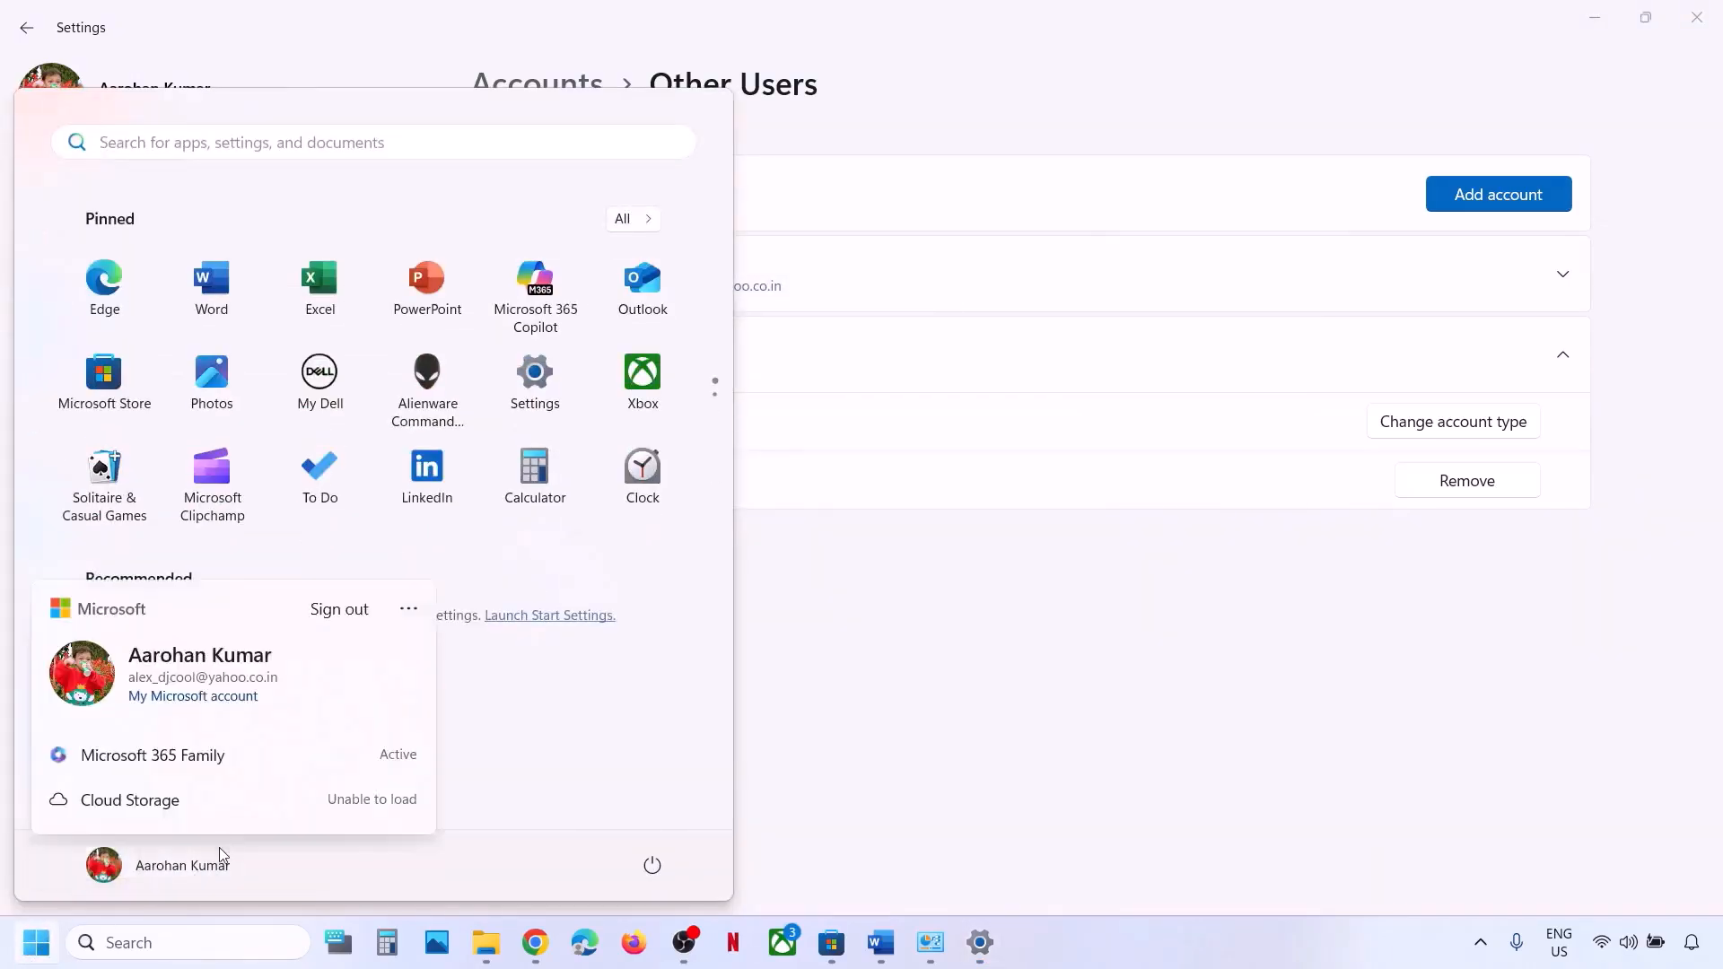
left_click(550, 751)
left_click(652, 866)
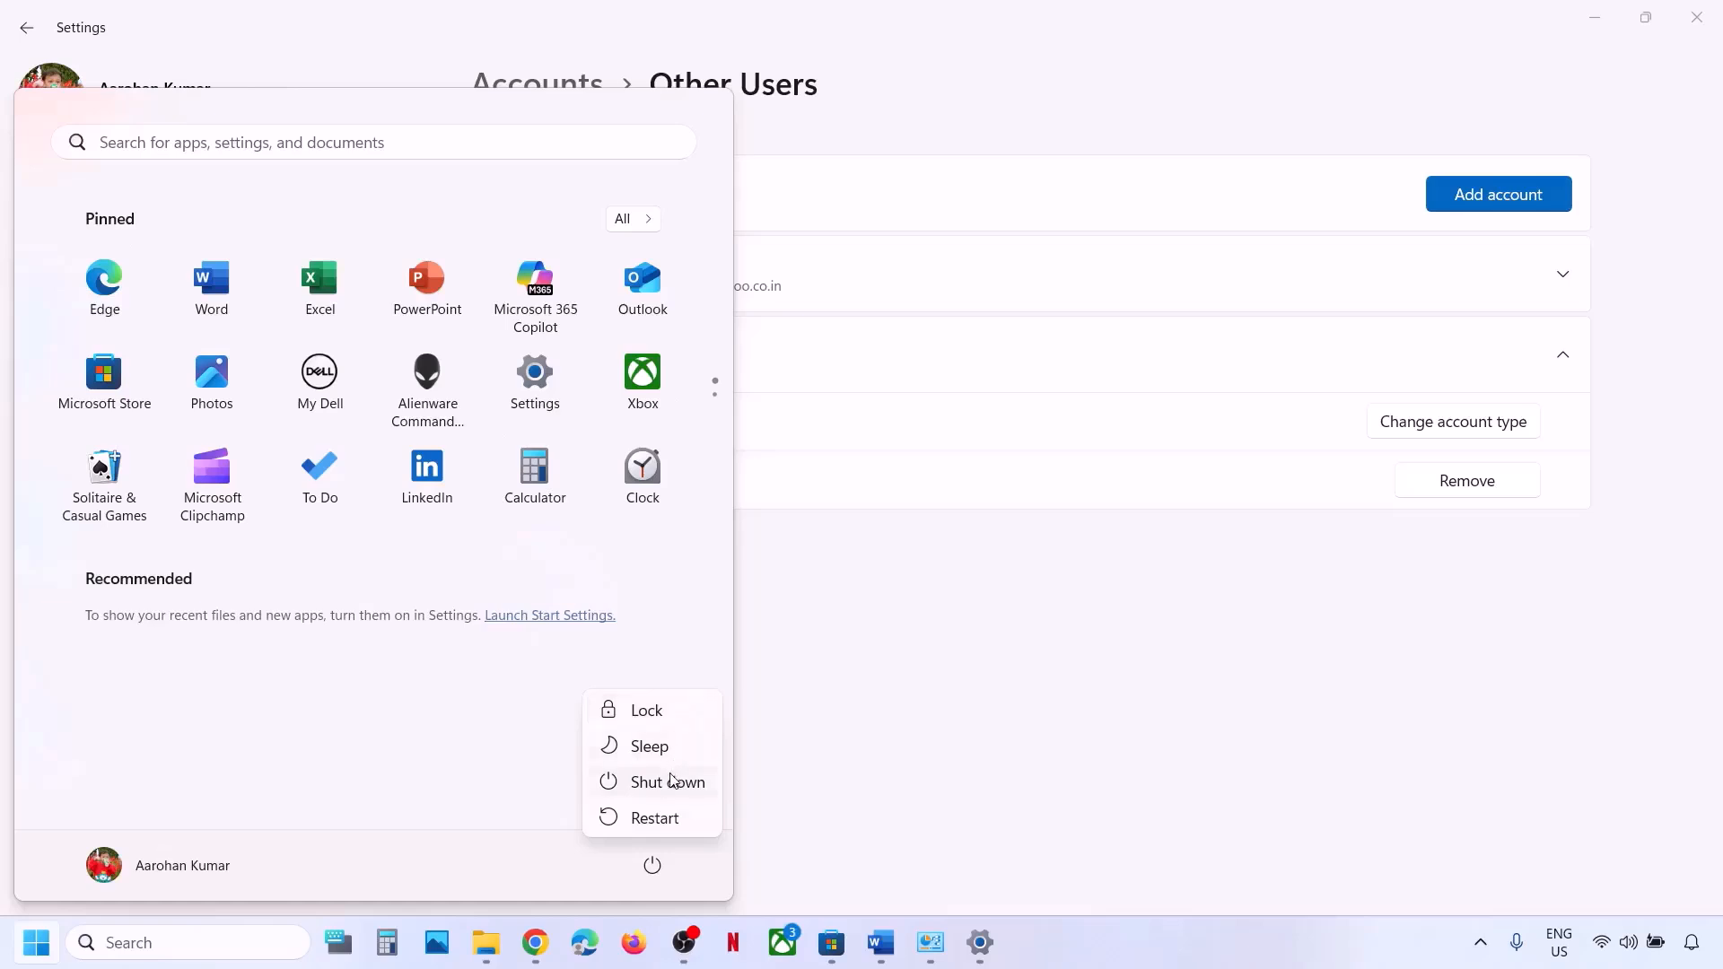
left_click(816, 762)
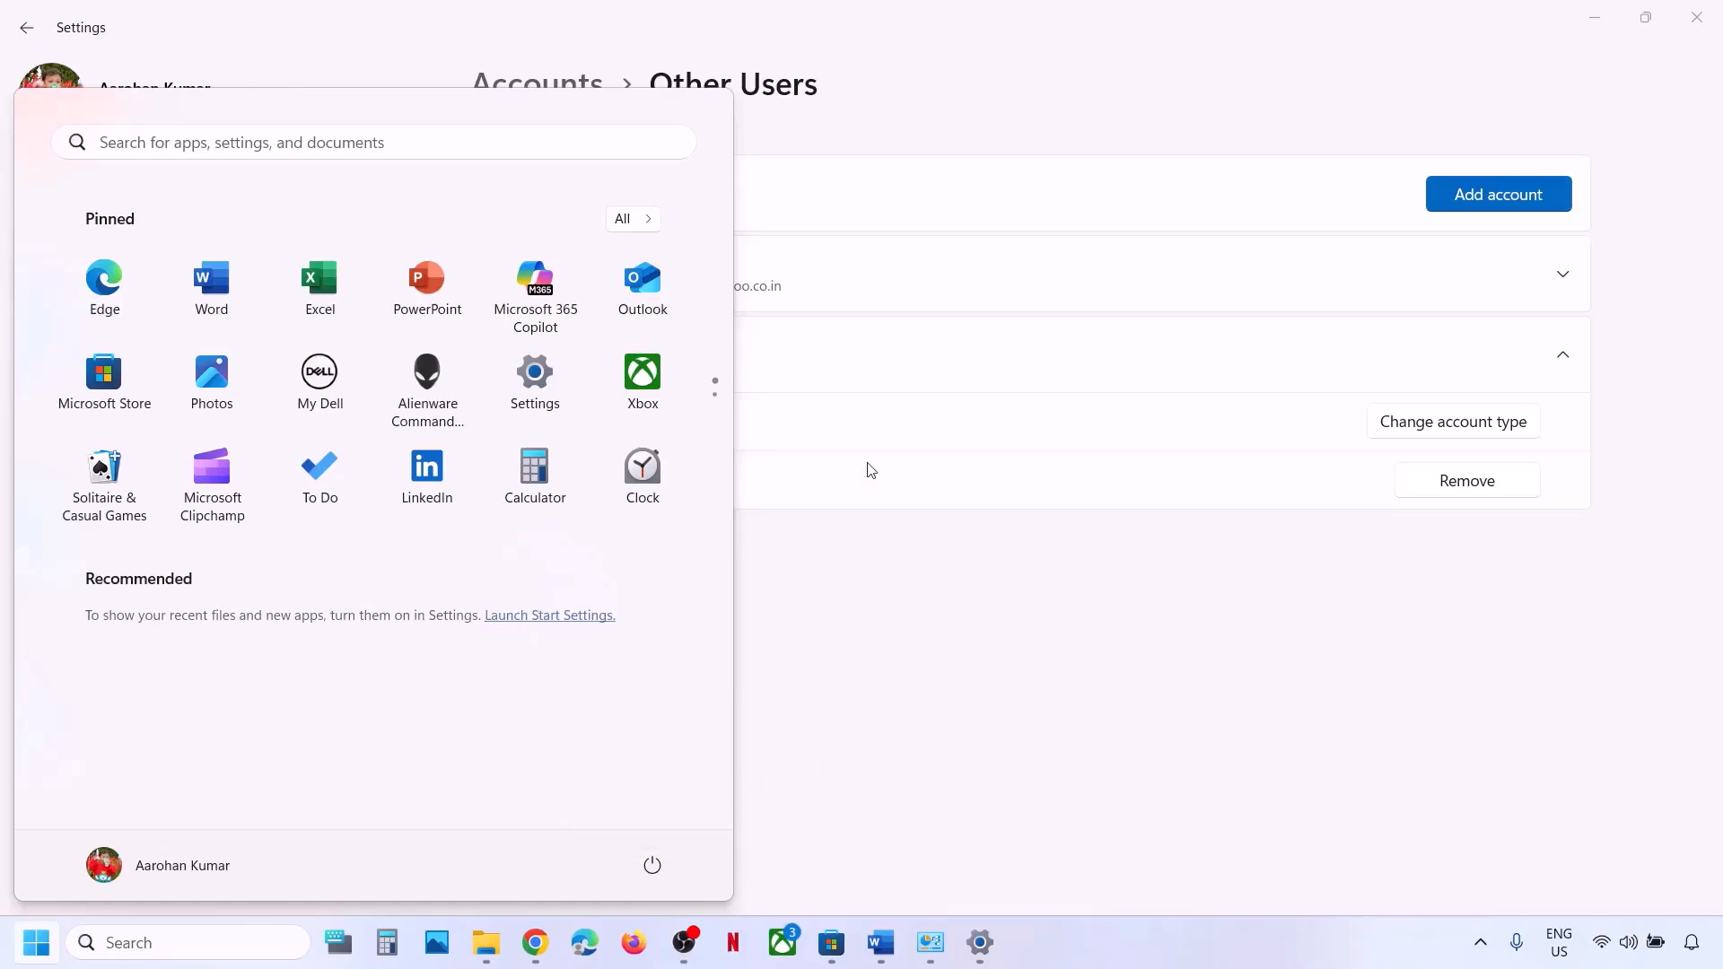
left_click(877, 633)
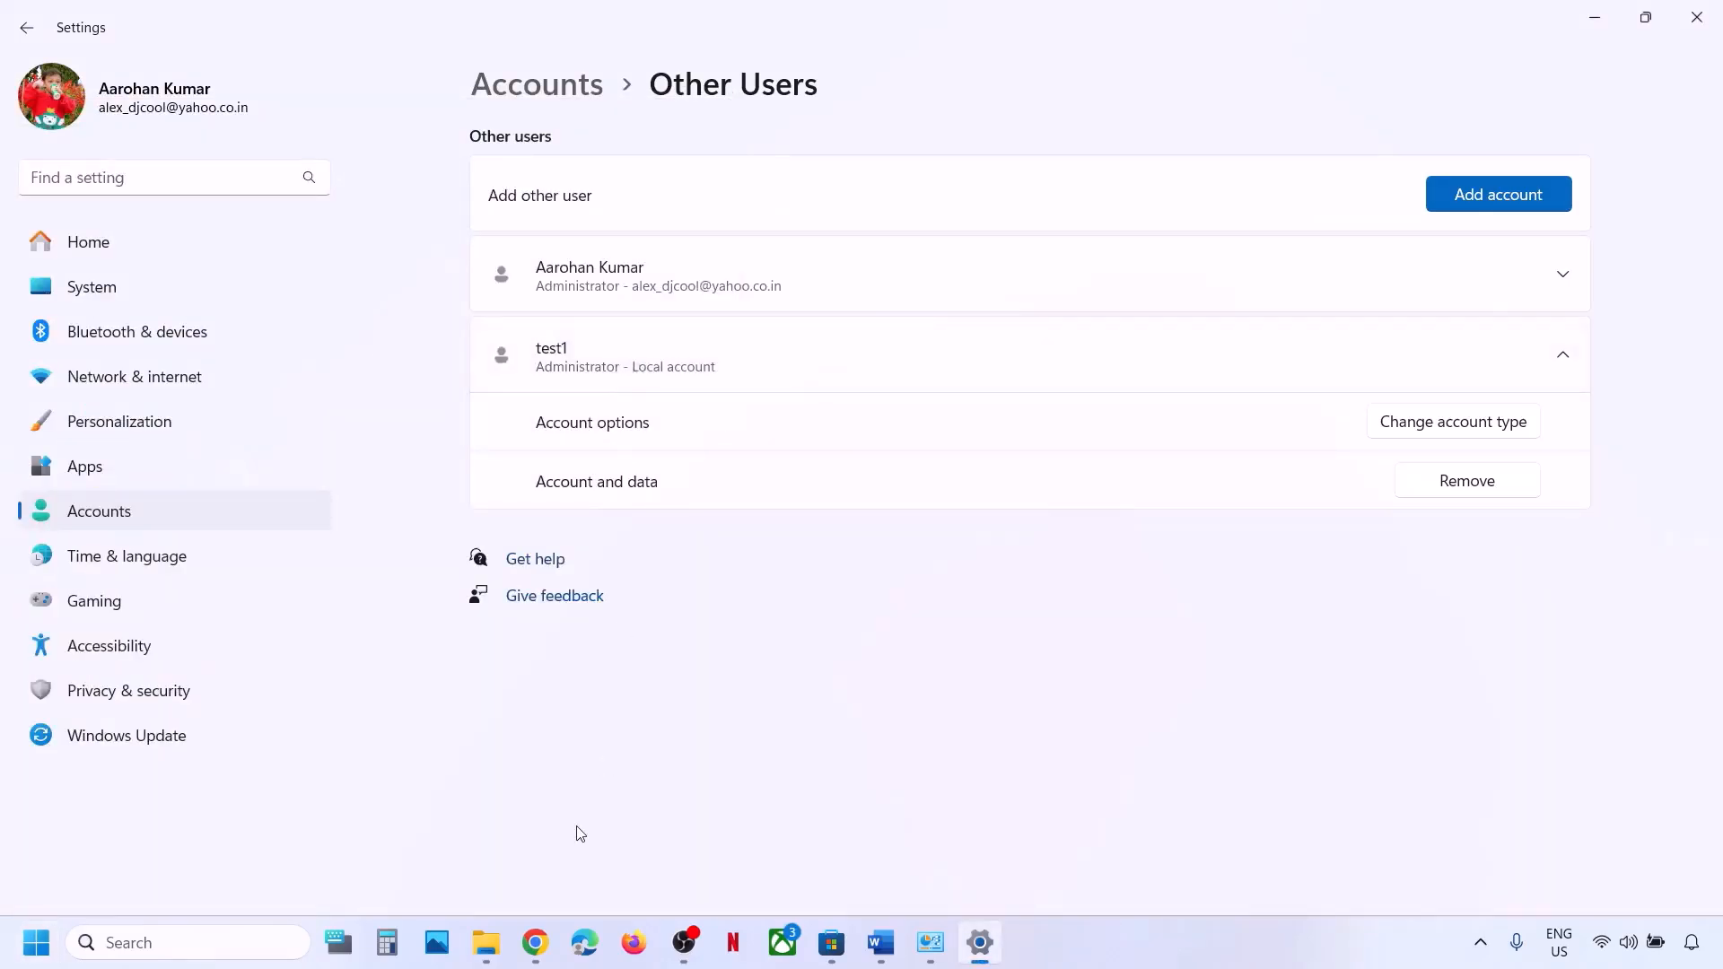
Switch to Chrome's EA app download page at ea.com/ea-app#downloads.
left_click(536, 942)
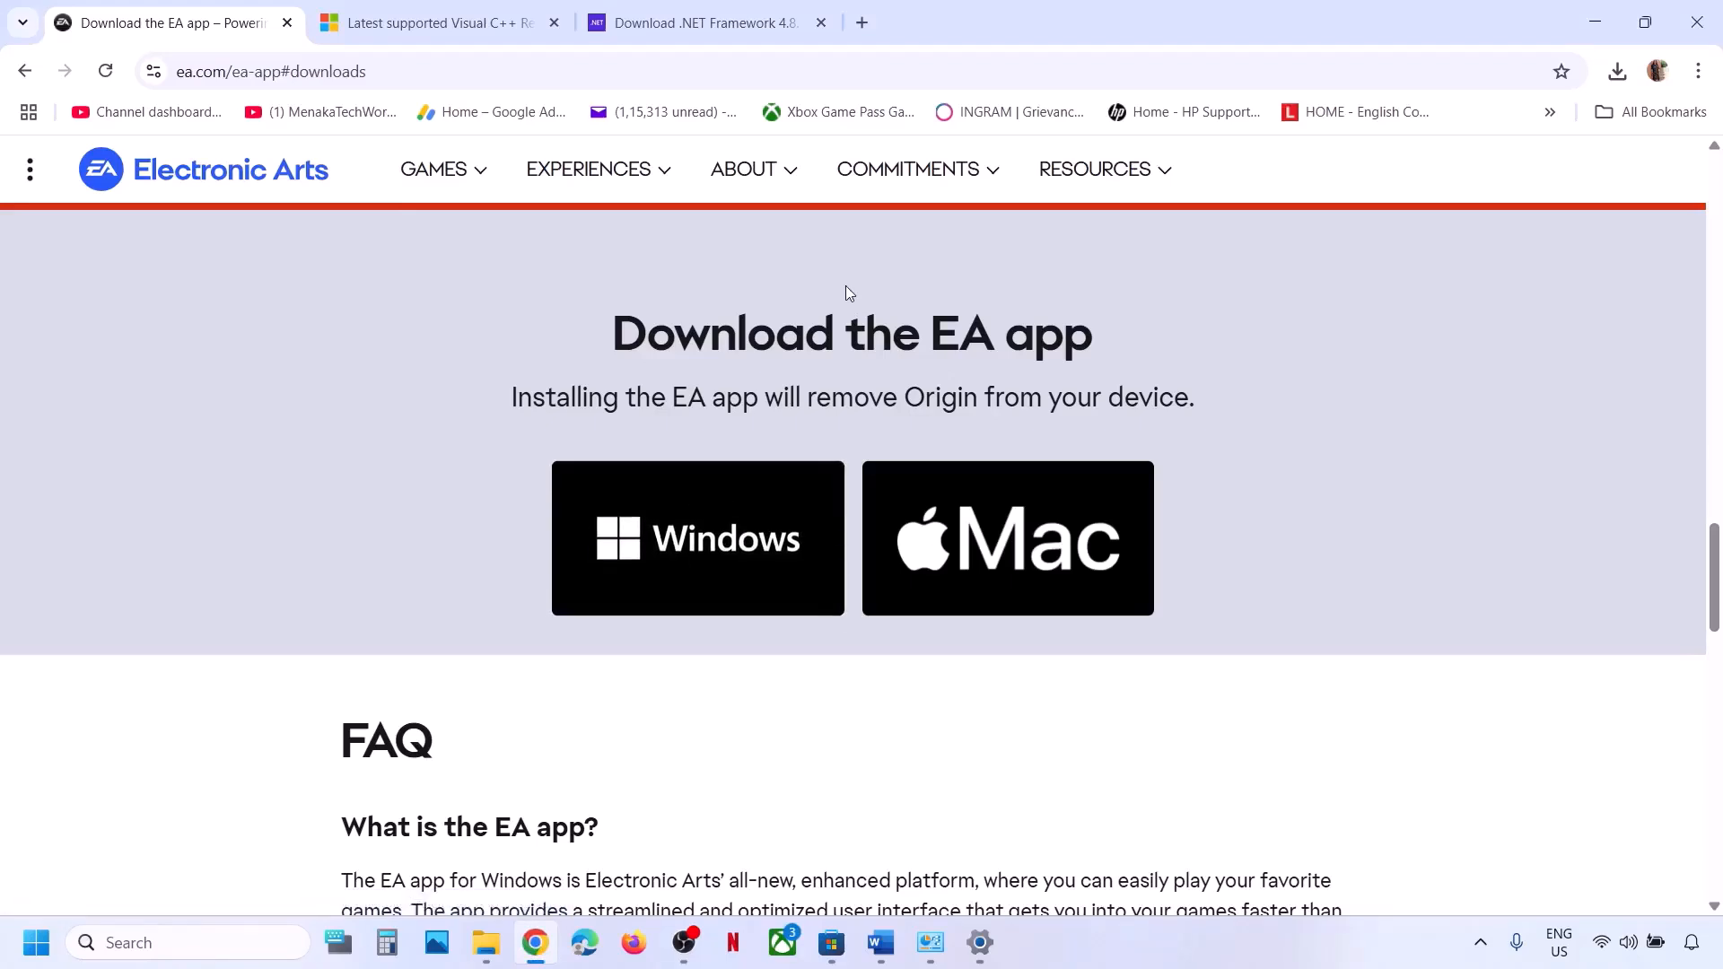
left_click(1182, 966)
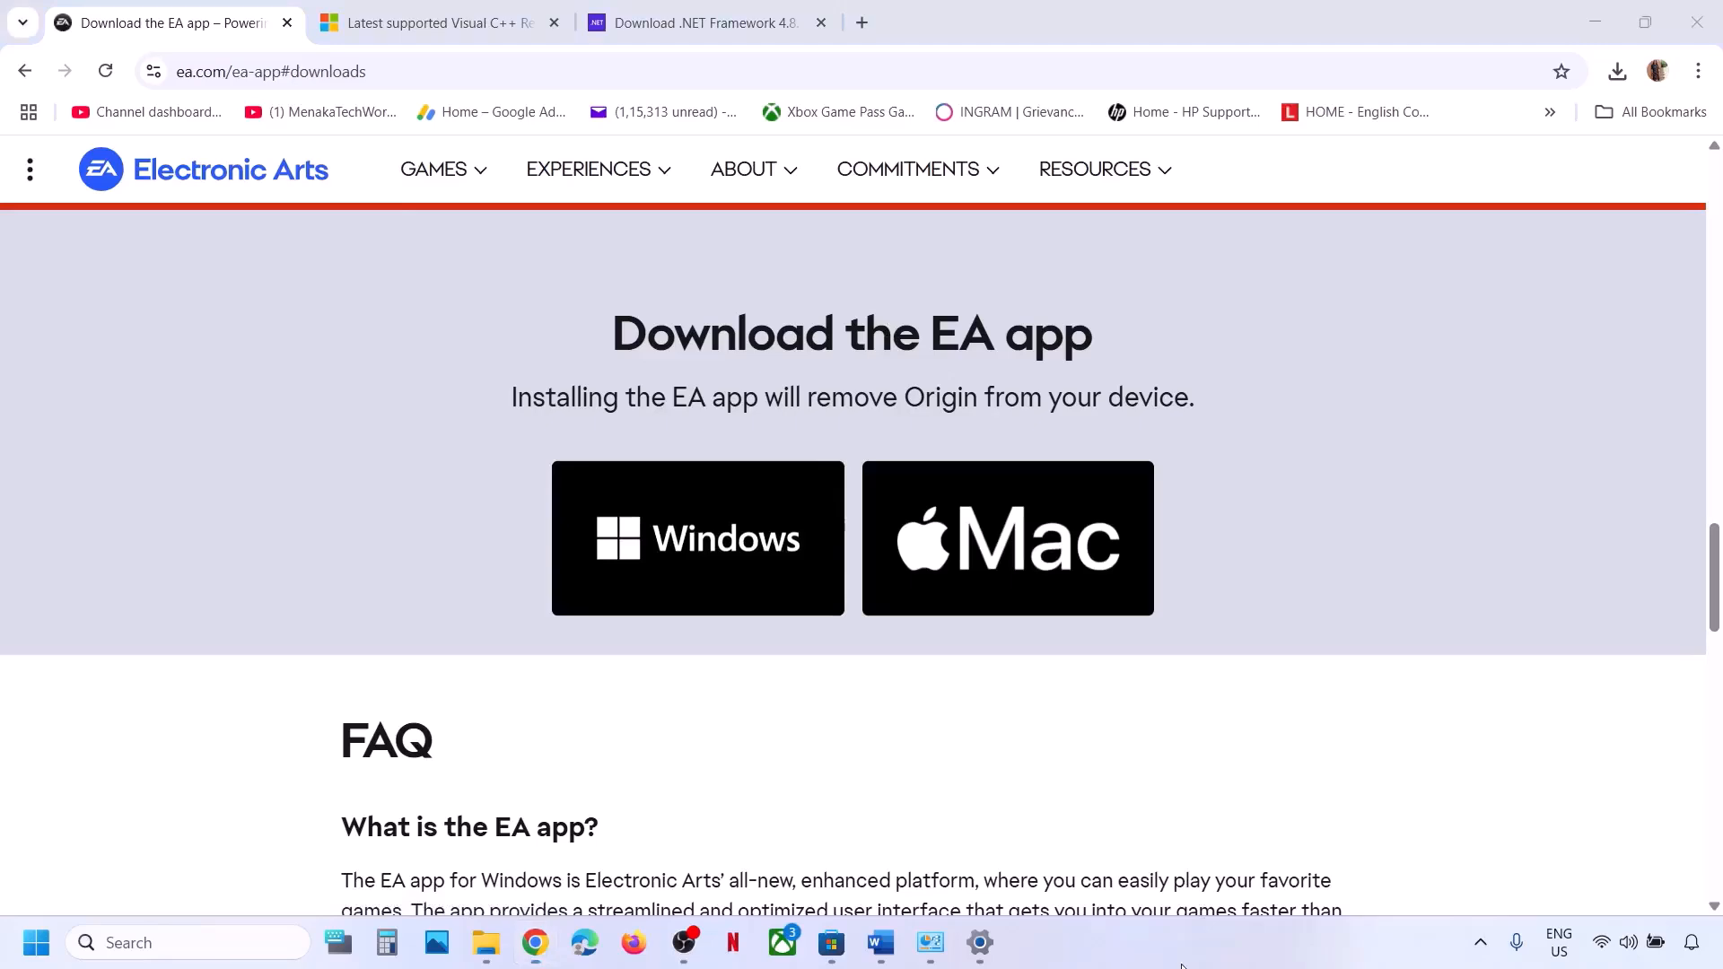